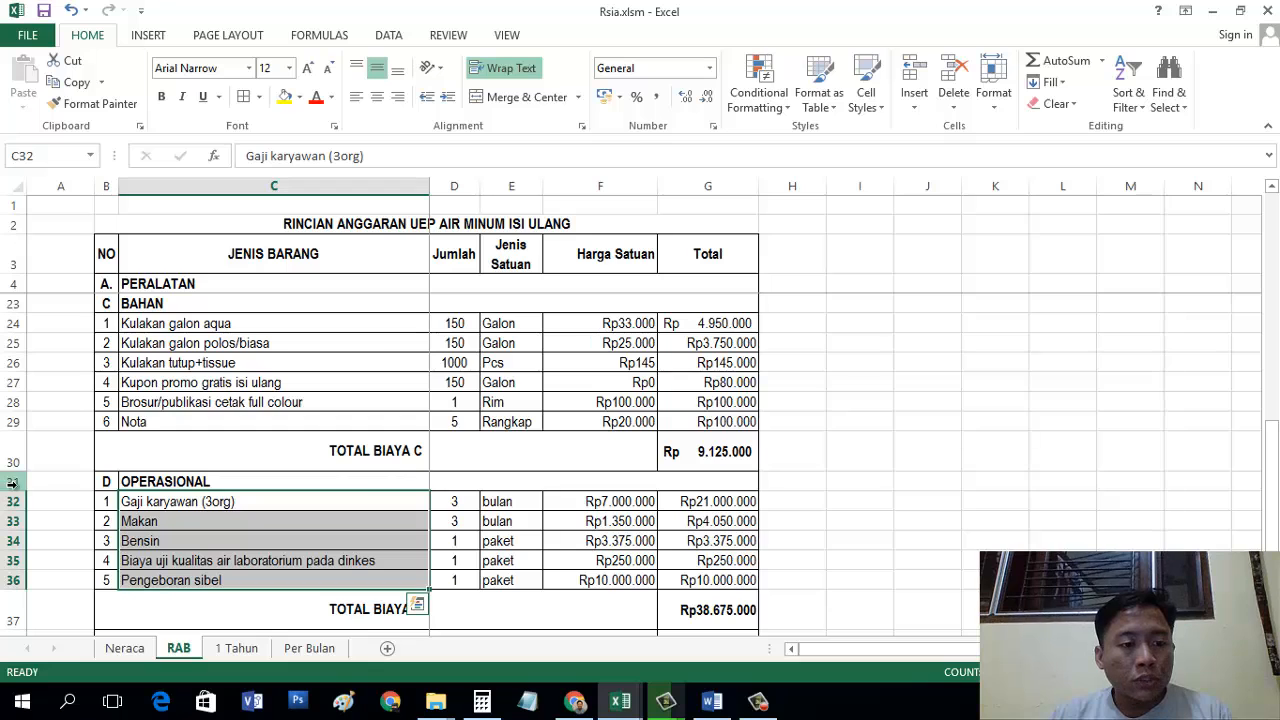
Step: Examine the Operasional, Bahan and Perlengkapan sections of the RAB budget, highlighting each section's heading row
scroll(130, 488, down, 1)
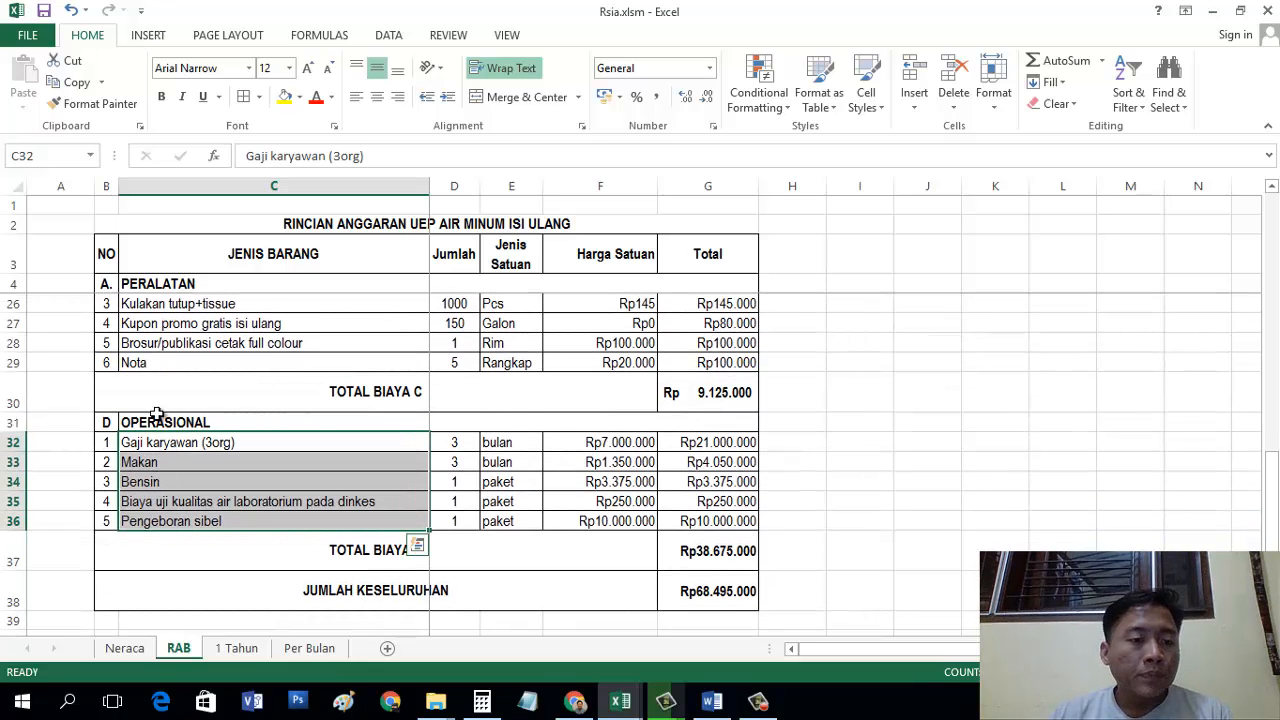
click(13, 422)
scroll(13, 400, up, 2)
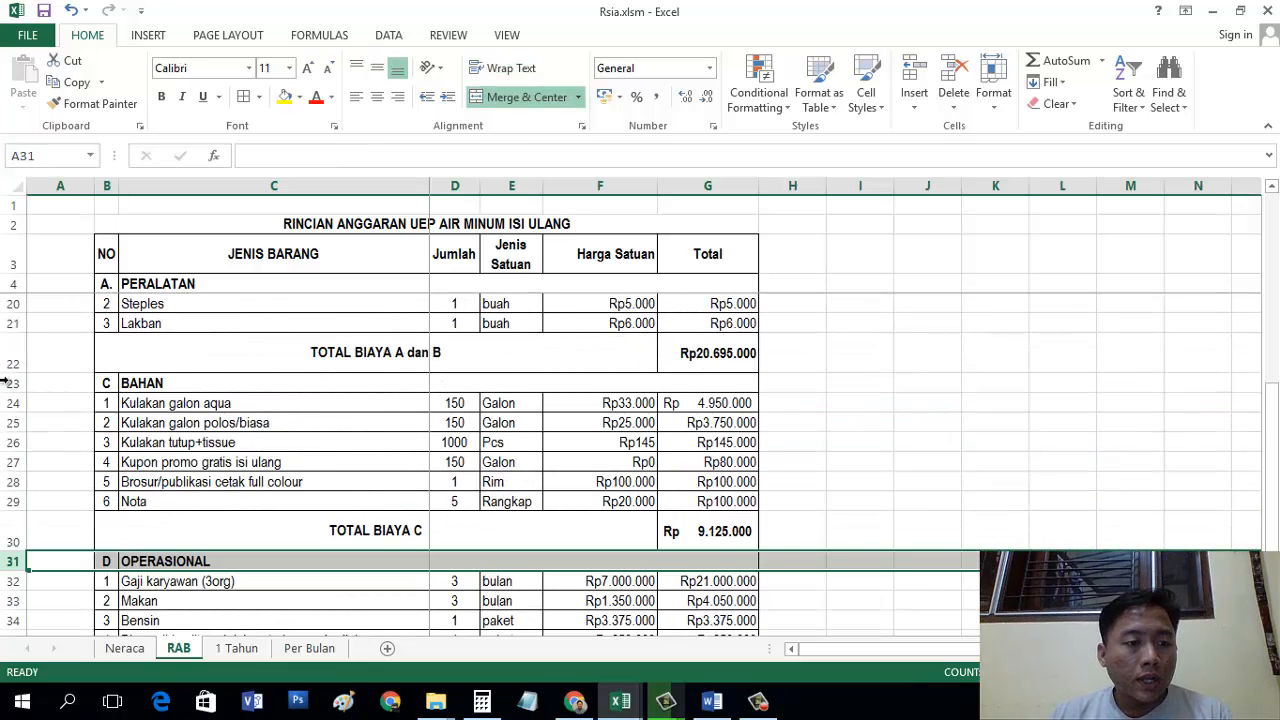
click(13, 384)
scroll(13, 380, up, 2)
click(13, 380)
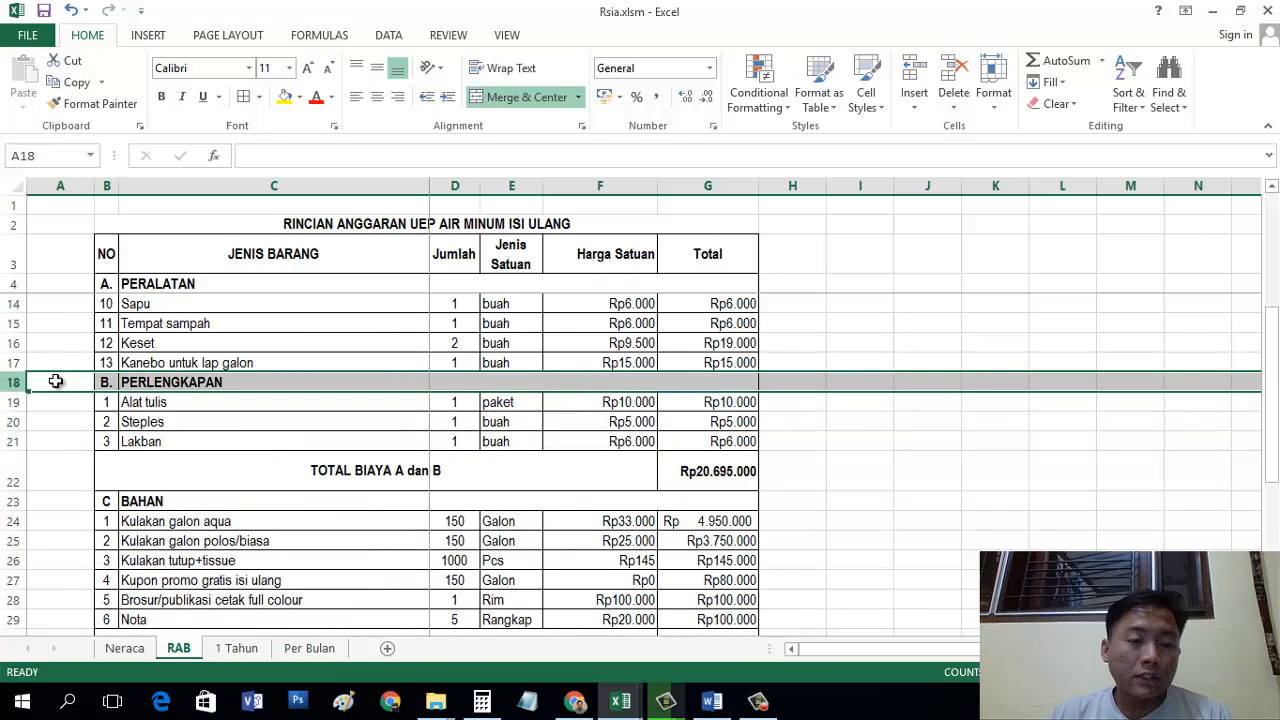
scroll(108, 380, up, 2)
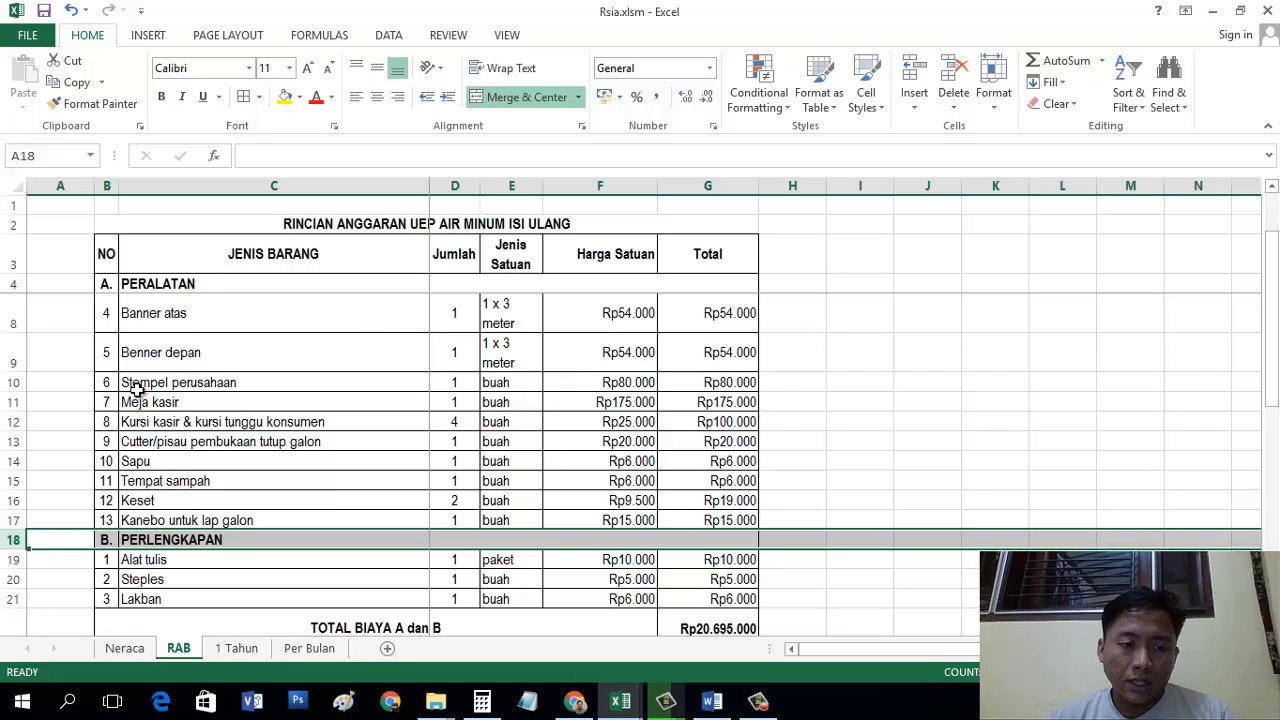
Step: Examine the Operasional items in C32:C36 of the RAB sheet and their totals in G32:G36
scroll(137, 390, down, 3)
scroll(176, 617, down, 3)
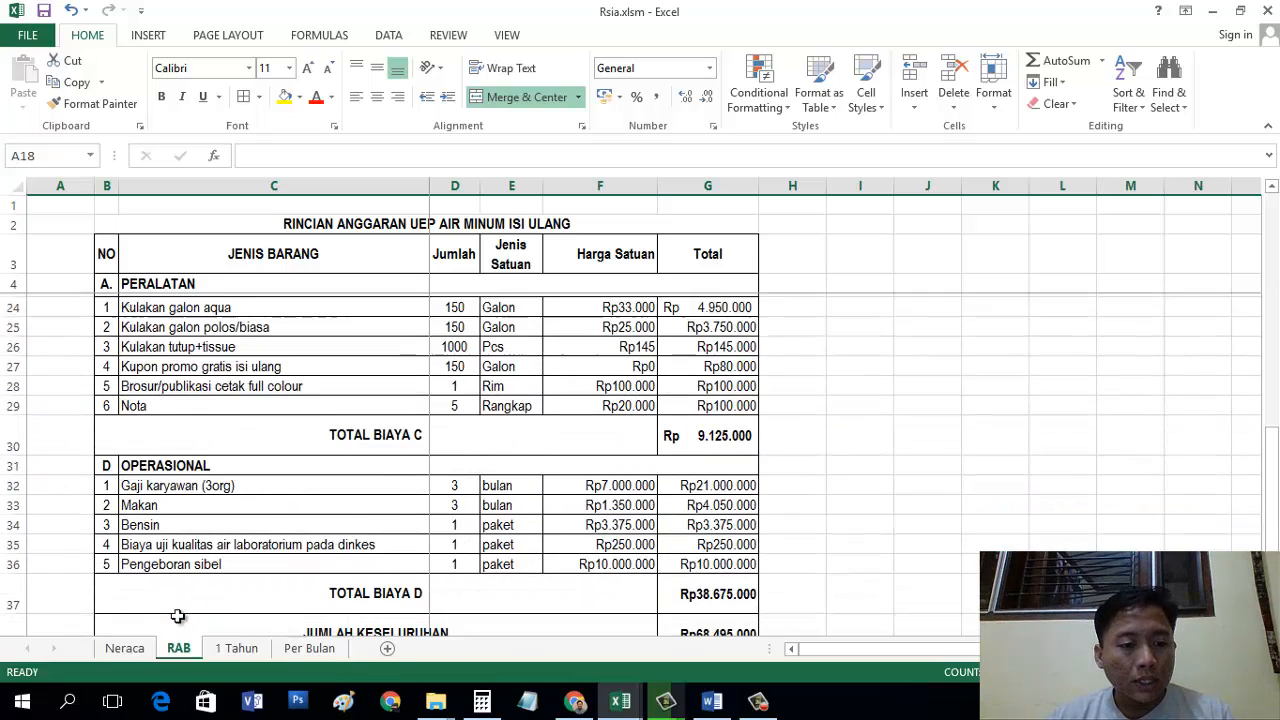
drag(185, 442, 260, 521)
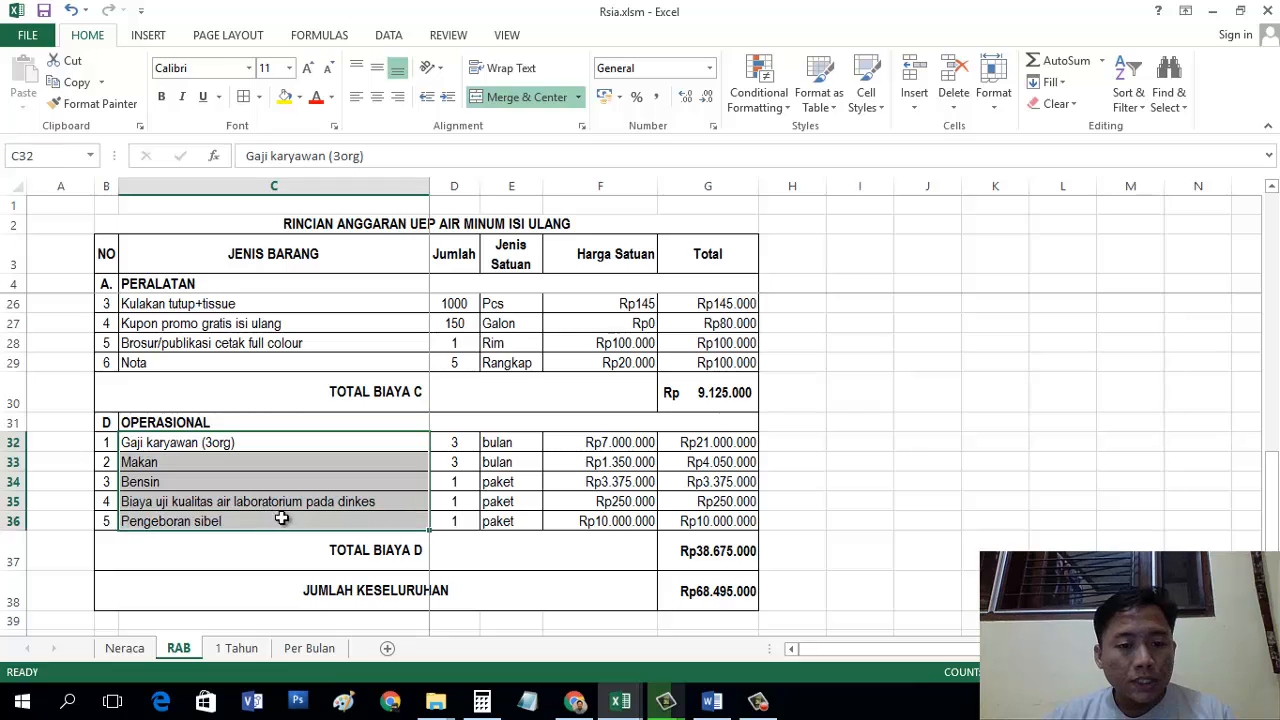
drag(735, 442, 727, 516)
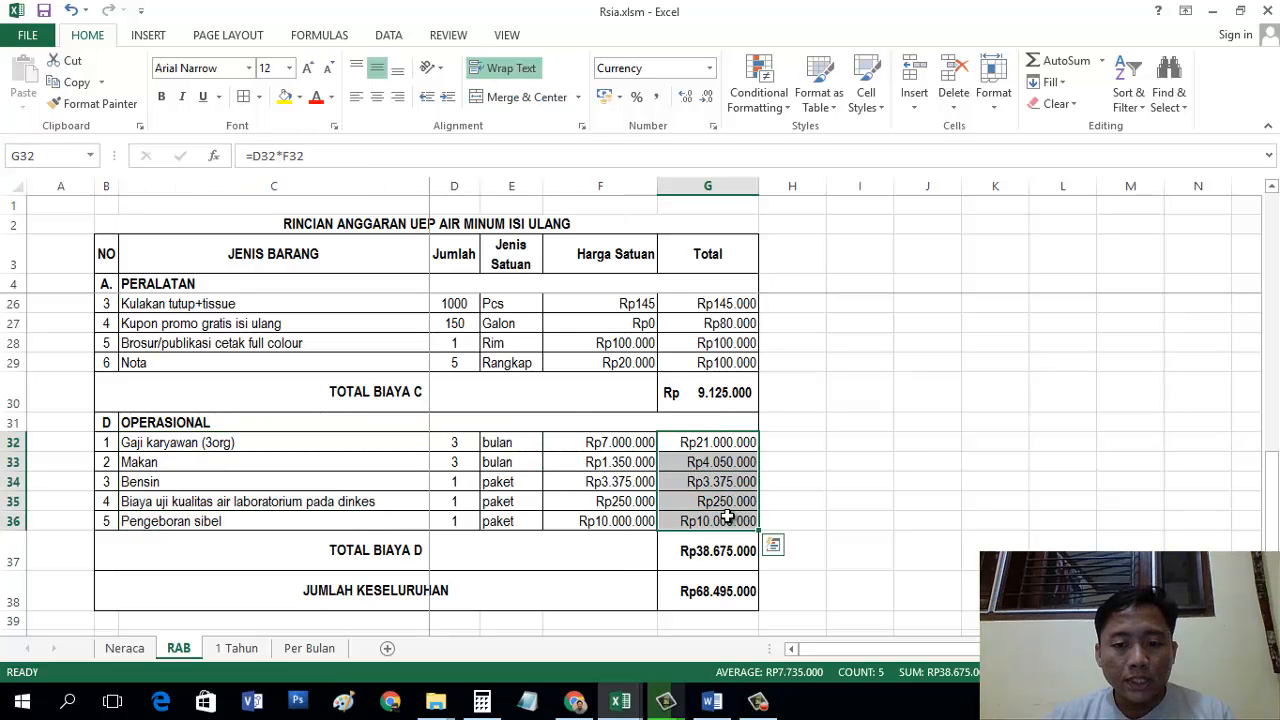
Step: Examine the operational expenses in rows 32 to 36 of the Neraca sheet, including their Keuntungan entries, and highlight rows 32 to 34
click(124, 648)
scroll(145, 420, up, 1)
drag(134, 449, 226, 591)
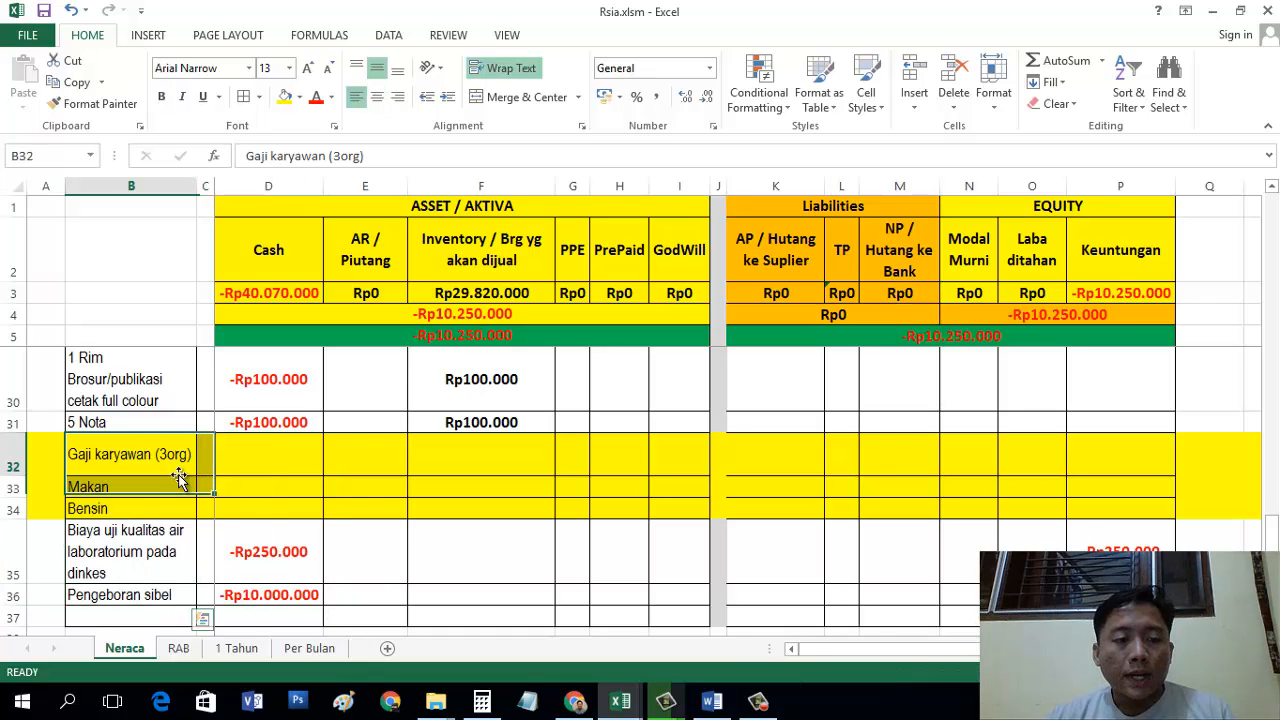
click(178, 472)
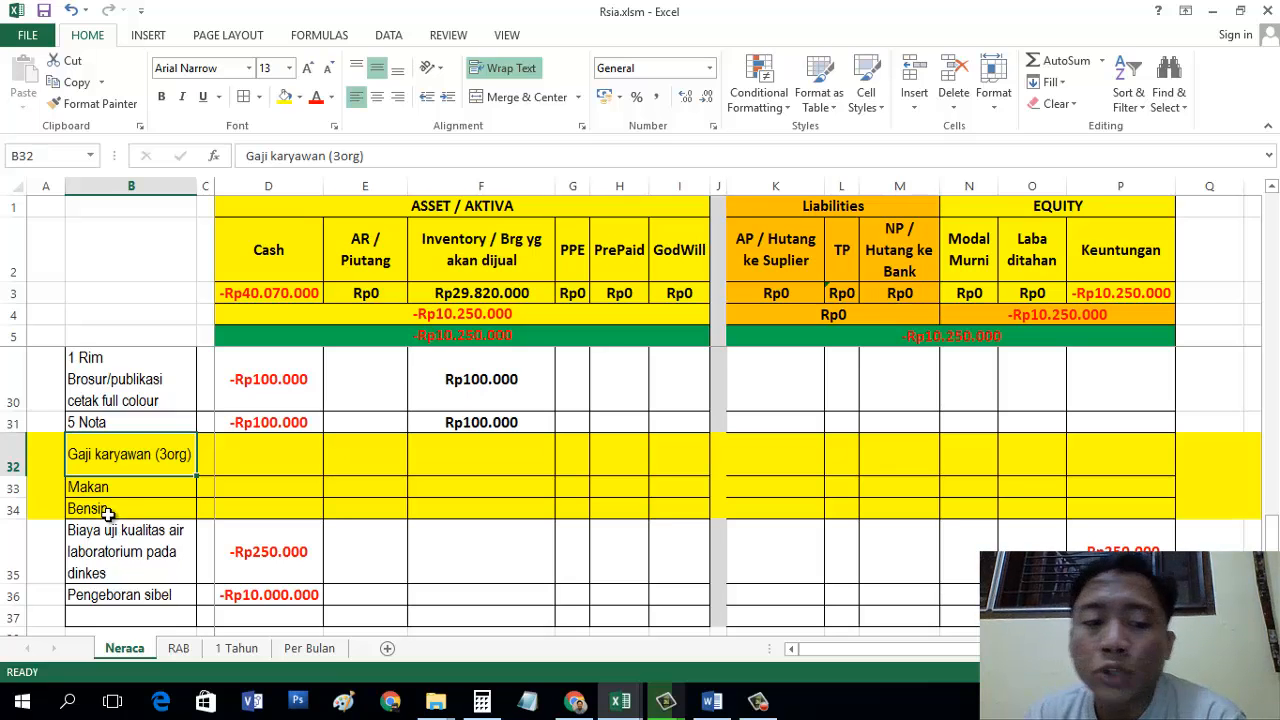
click(1126, 549)
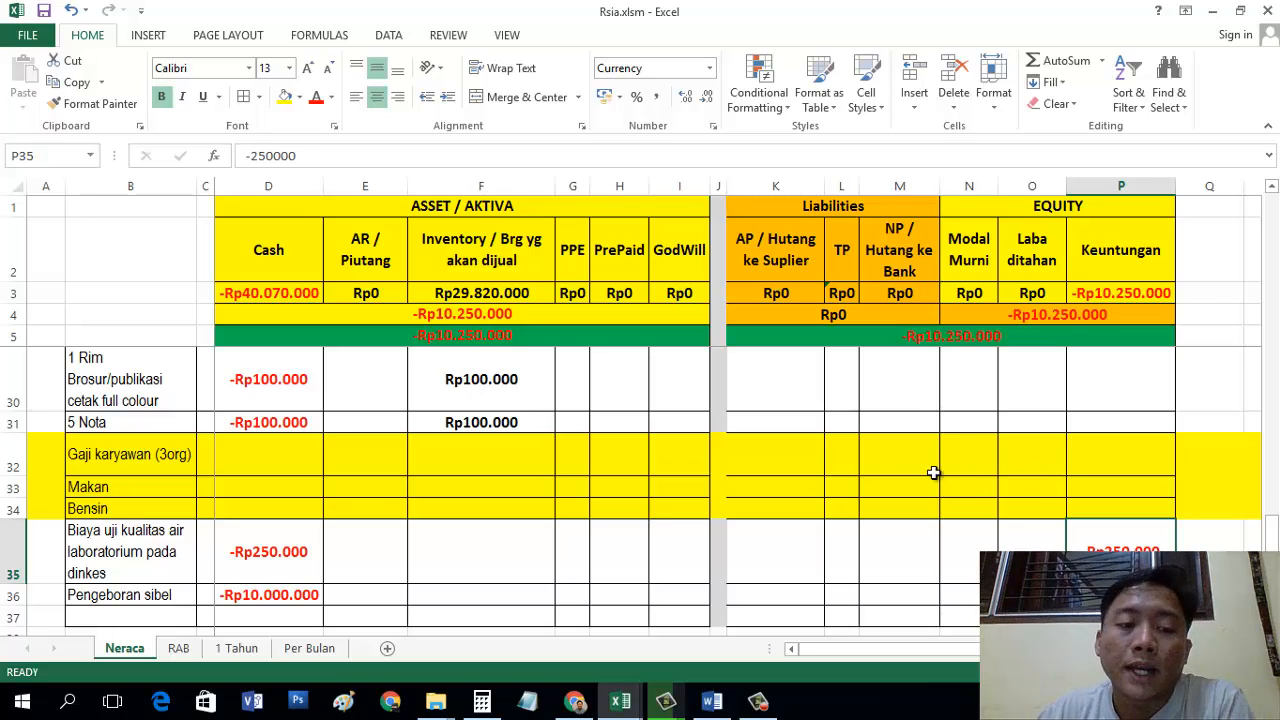
click(127, 590)
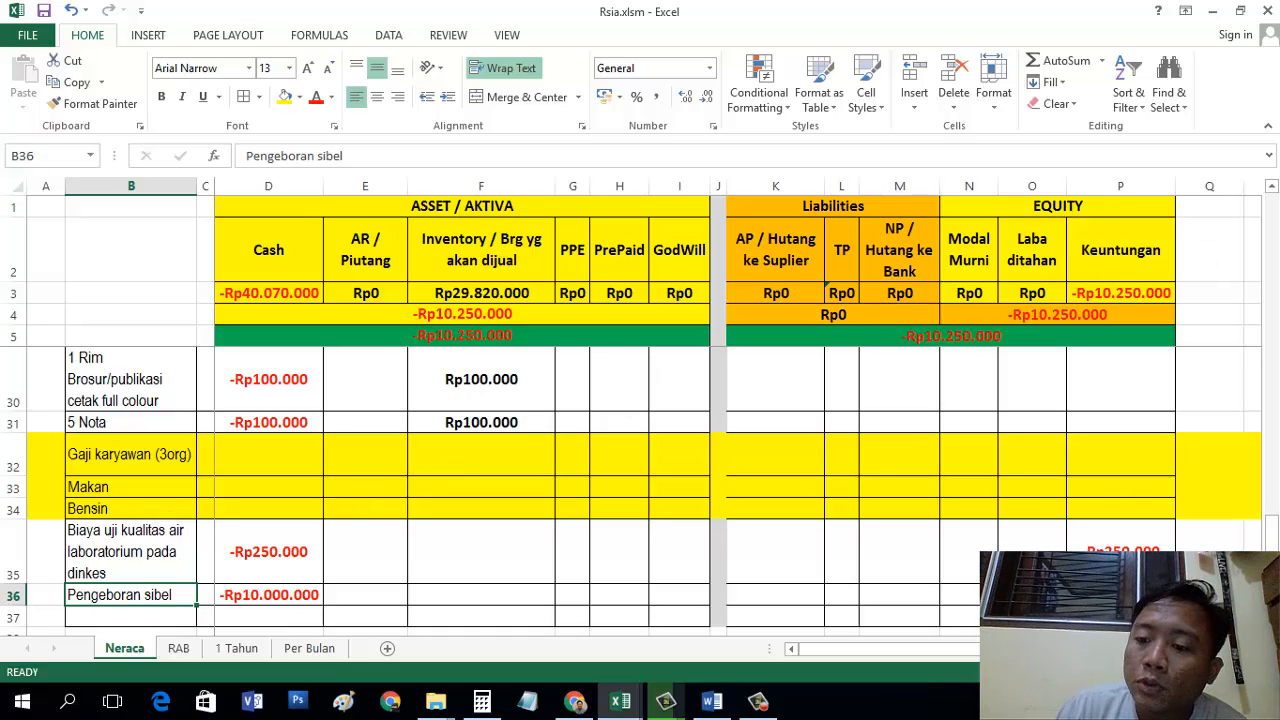
click(1120, 617)
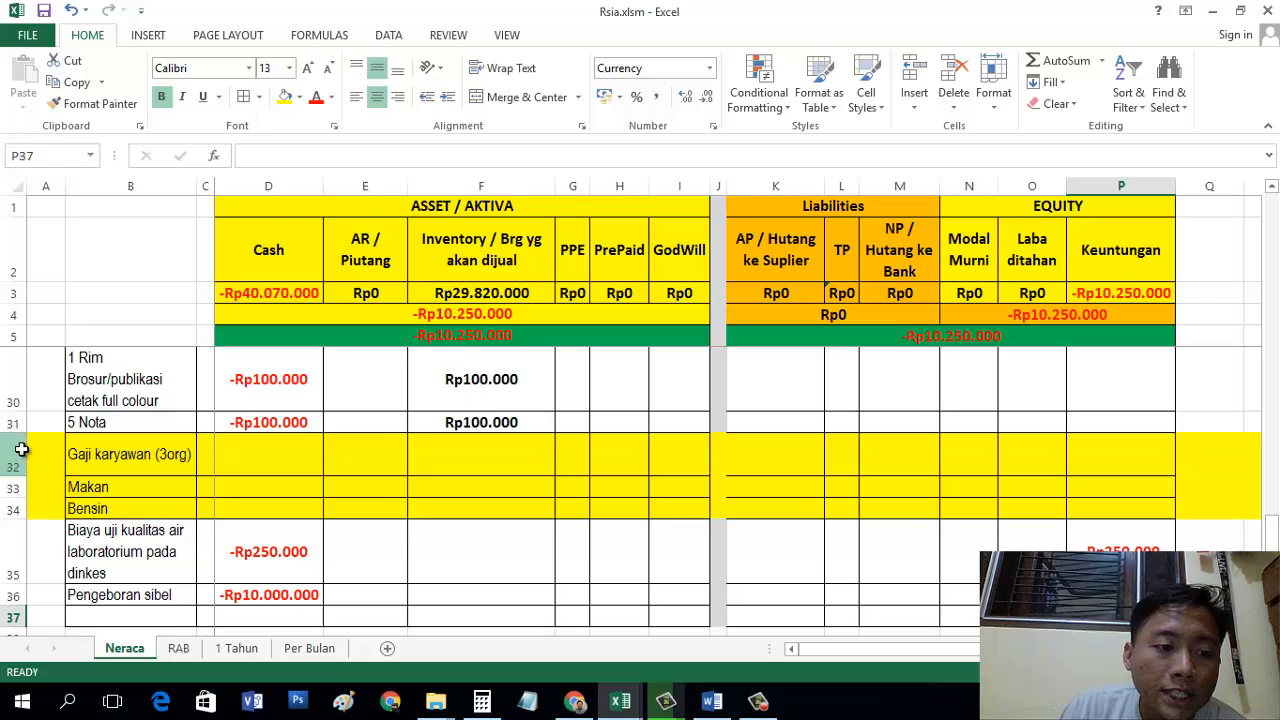
drag(21, 451, 8, 509)
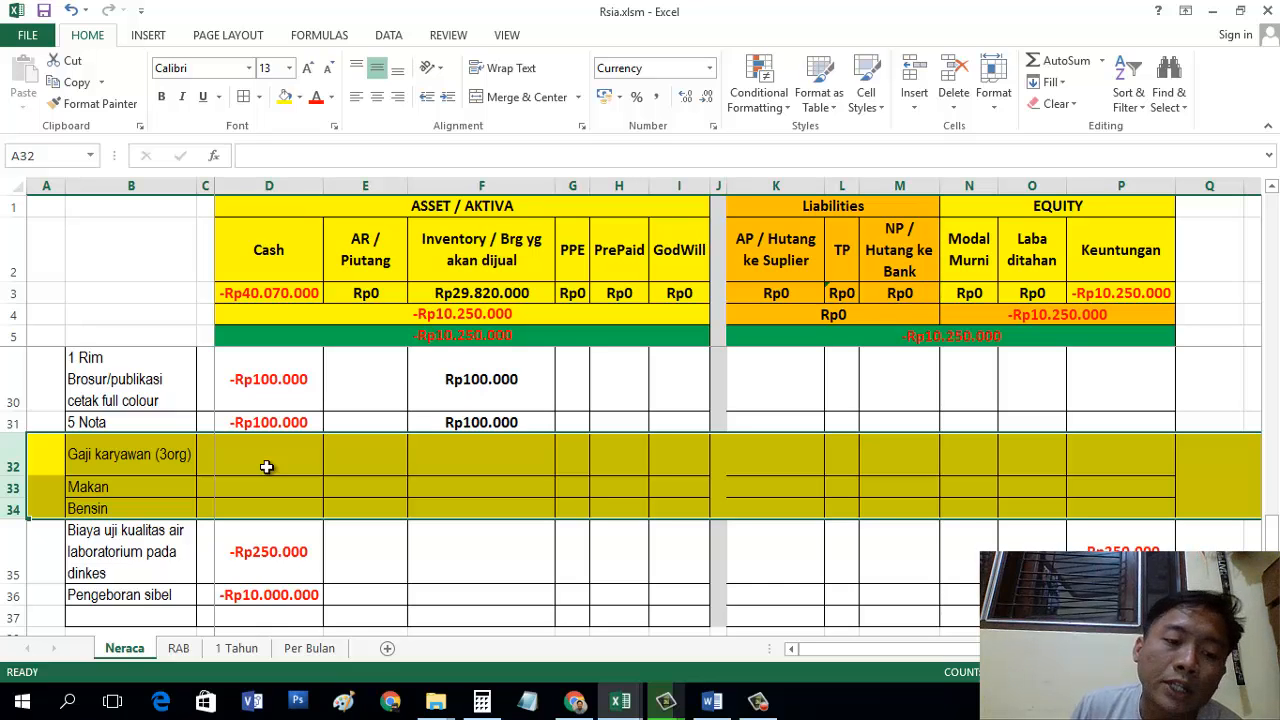
Step: Review the RAB budget, the yearly income report in 1 Tahun and the January table in Per Bulan
click(180, 648)
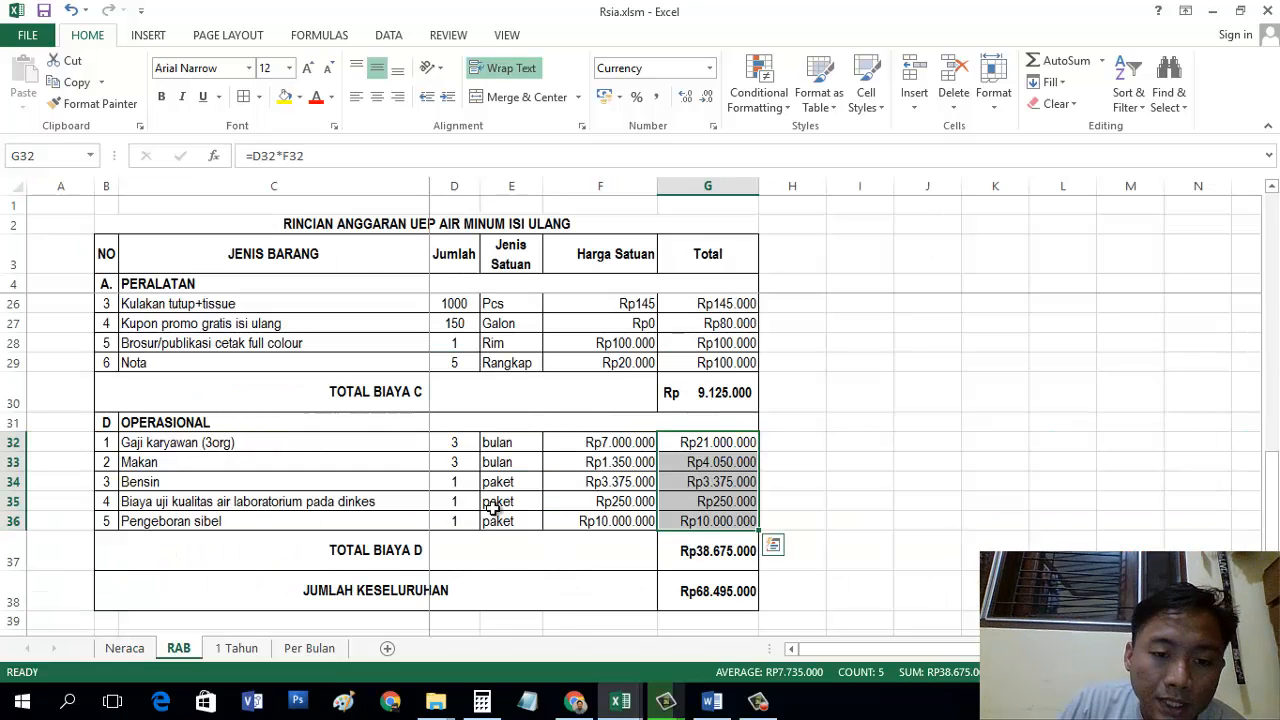
scroll(495, 506, down, 5)
scroll(508, 502, up, 2)
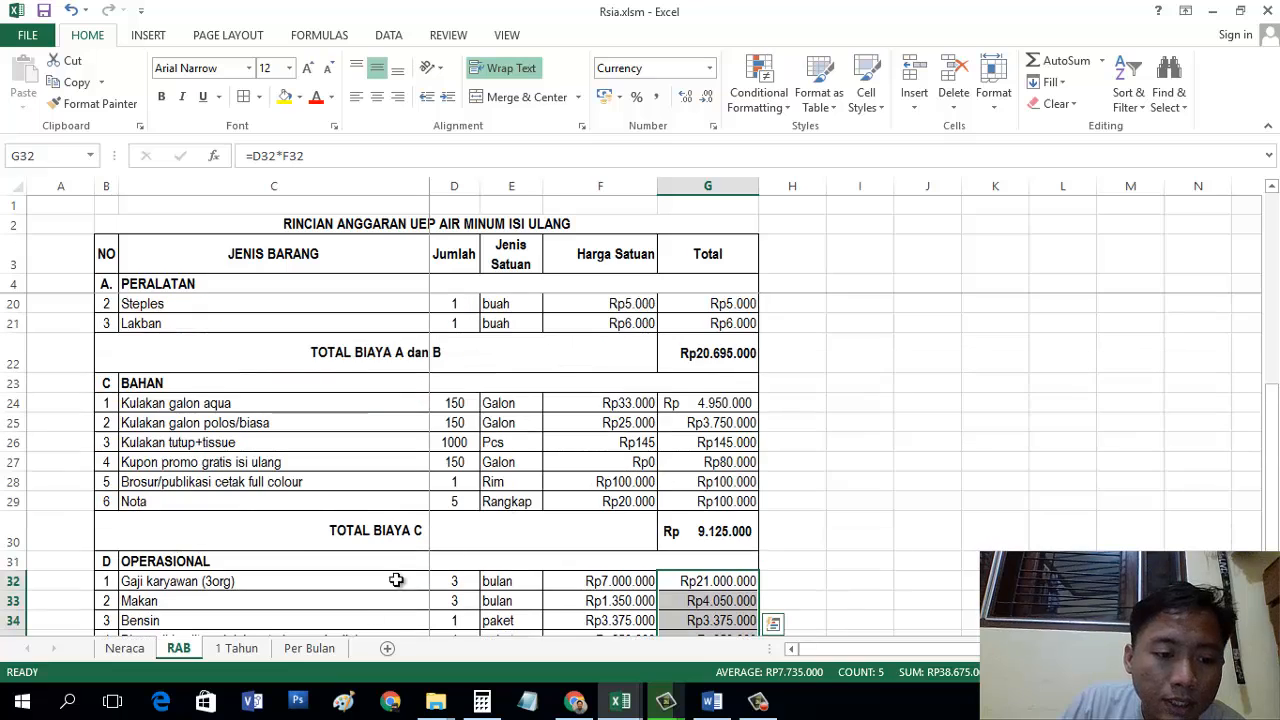
click(240, 648)
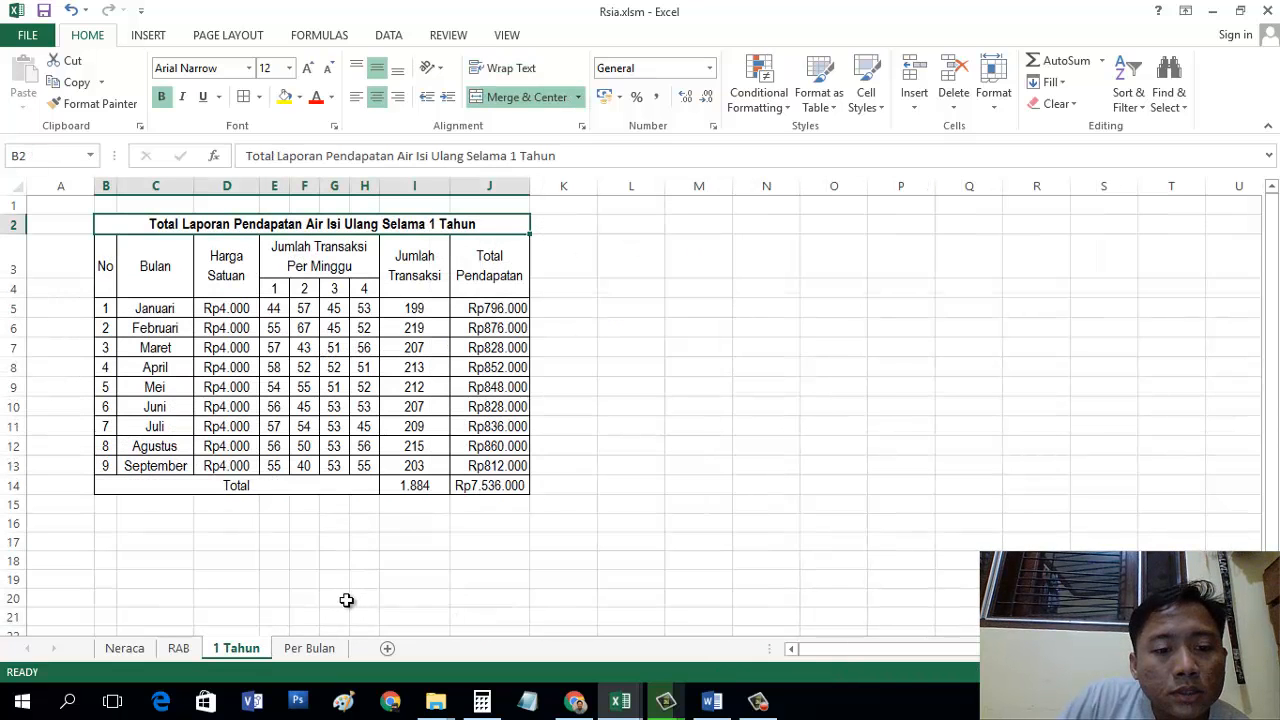
click(317, 649)
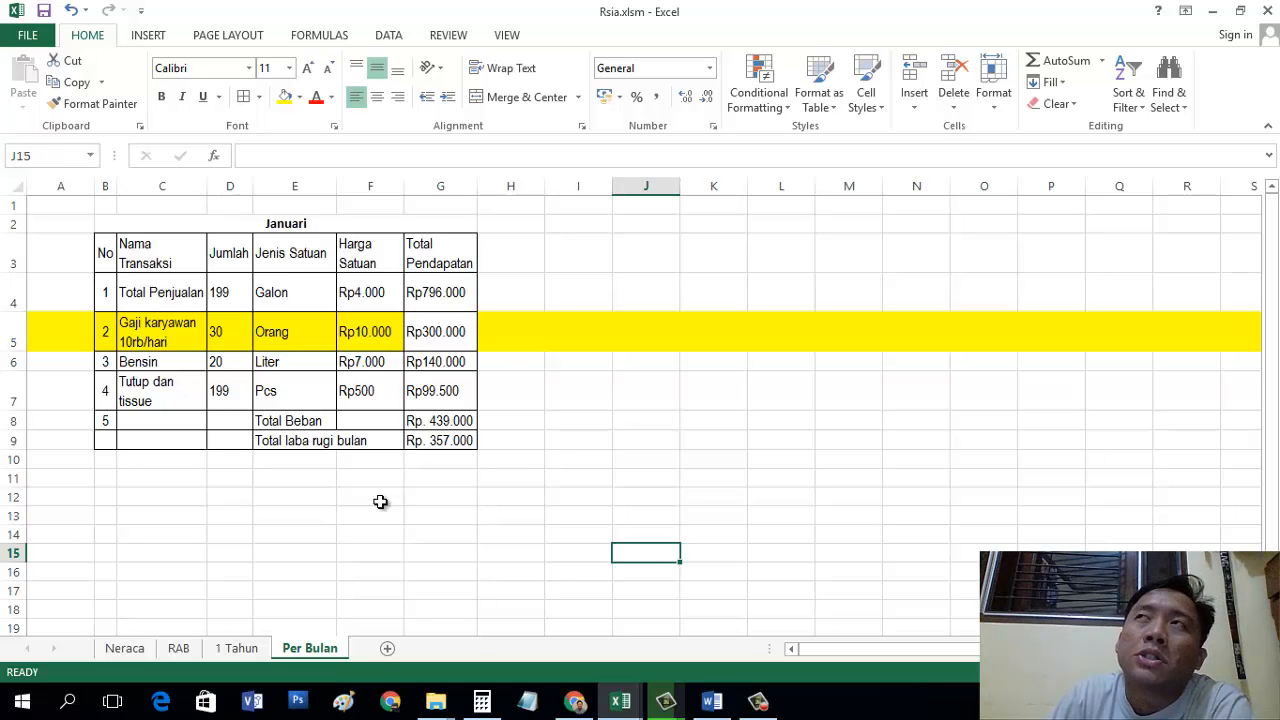
Step: Enter a note in C11 of Per Bulan: the person's first name followed by "ini beli air dlu atau emg ngambil dari sumur yg tadi dibor"
click(119, 485)
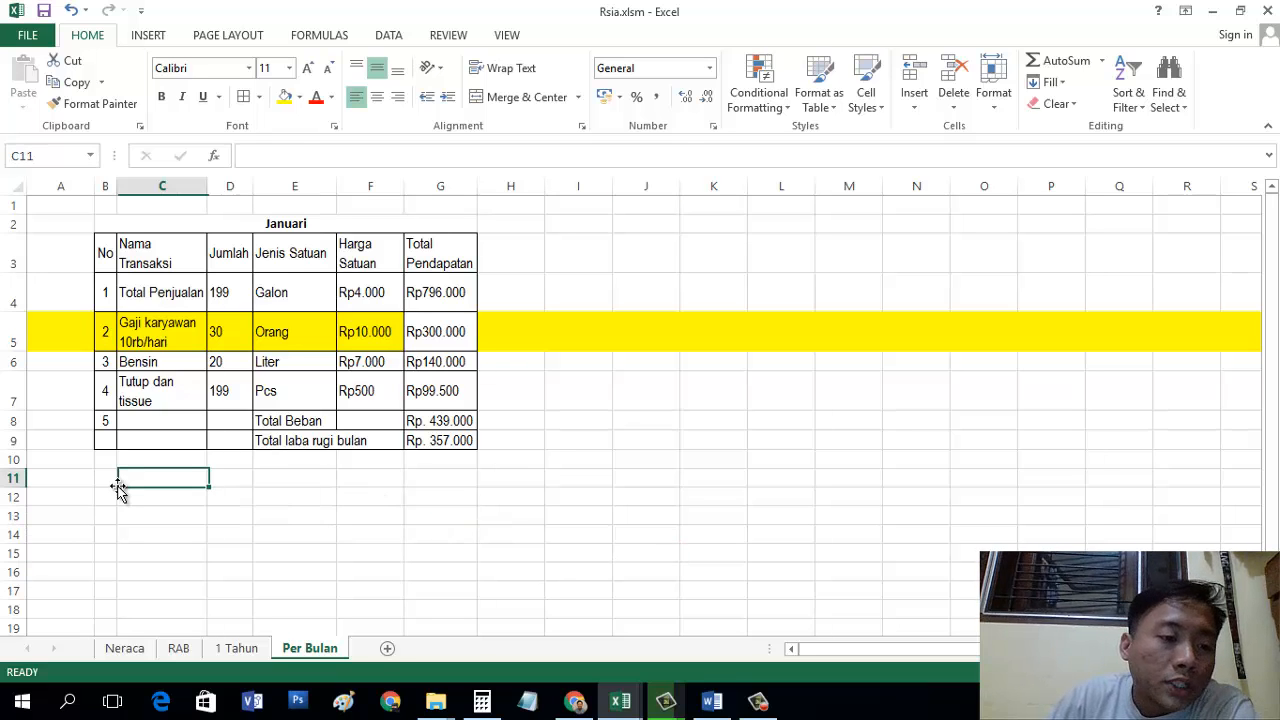
text(sta)
key(BackSpace)
key(BackSpace)
key(BackSpace)
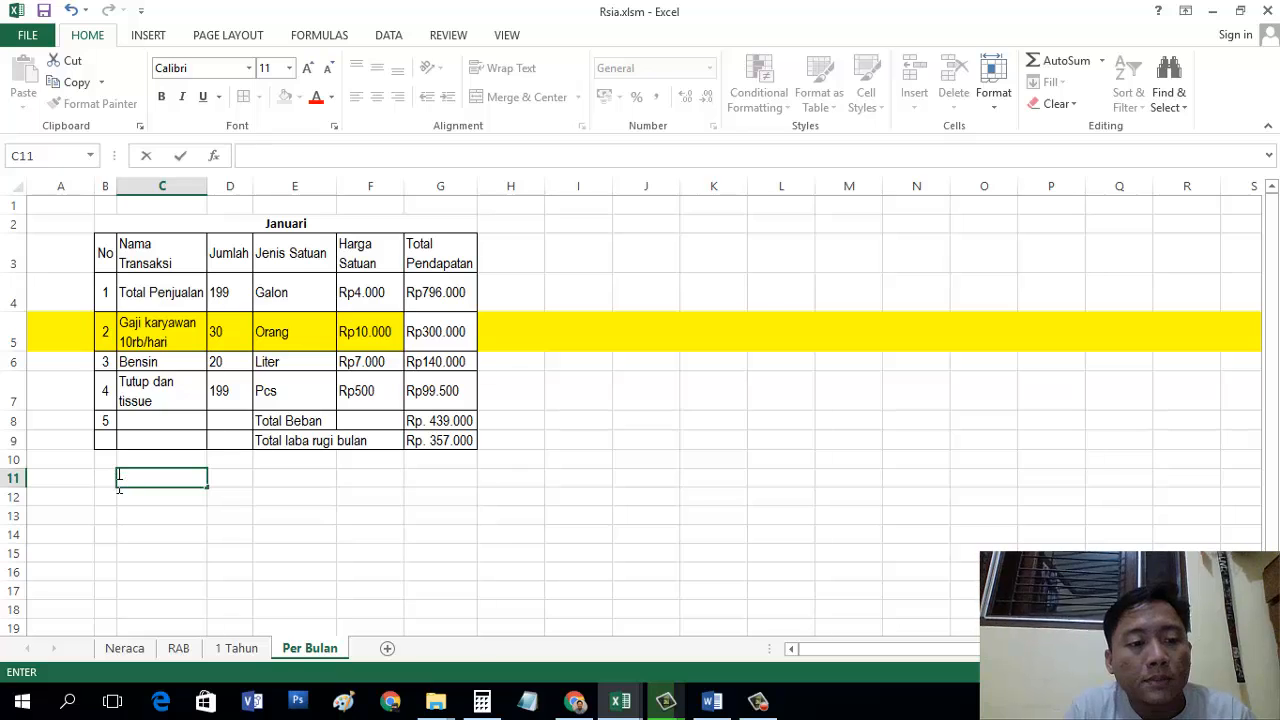
text(risa ini be)
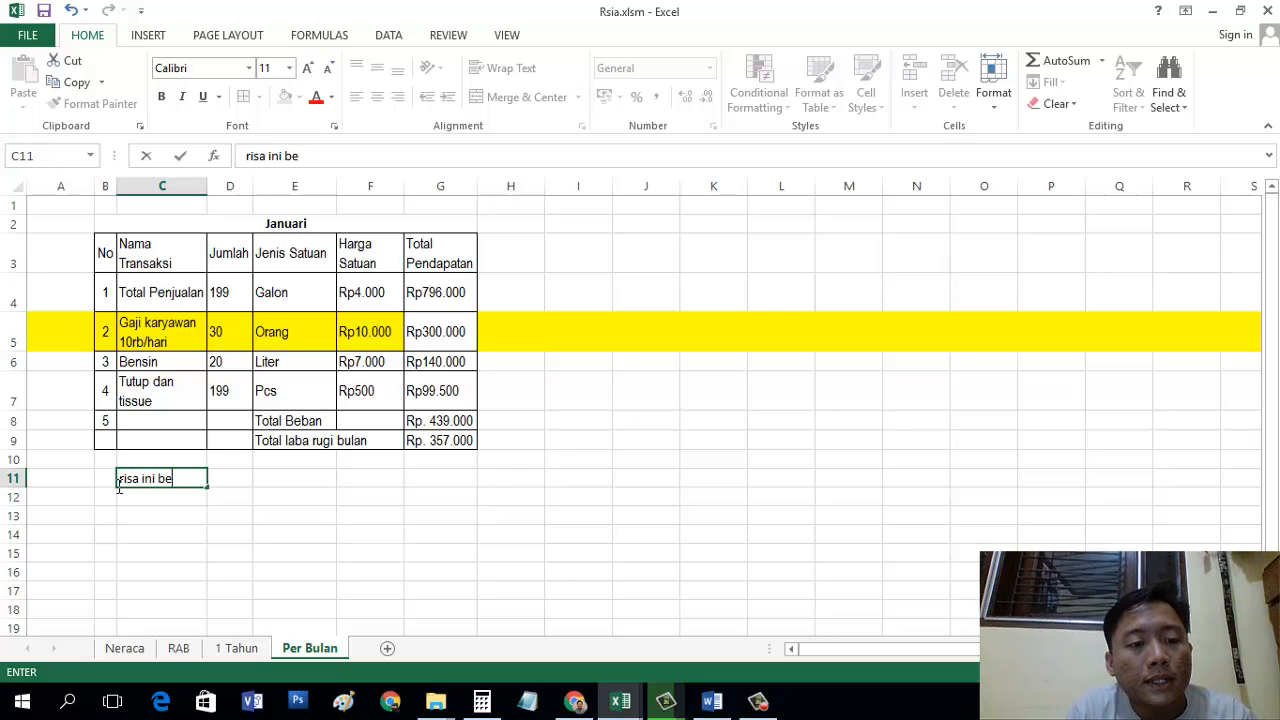
text(li air dlu atau e)
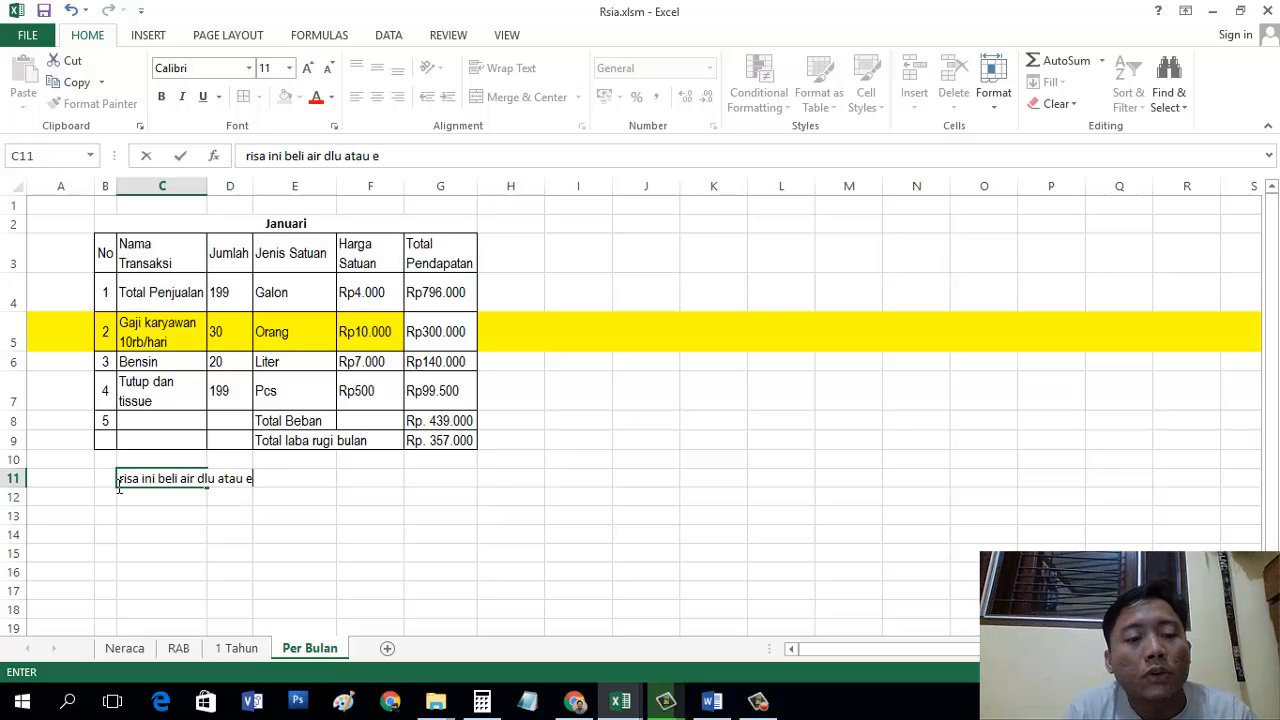
text(mg ngambil dari sum)
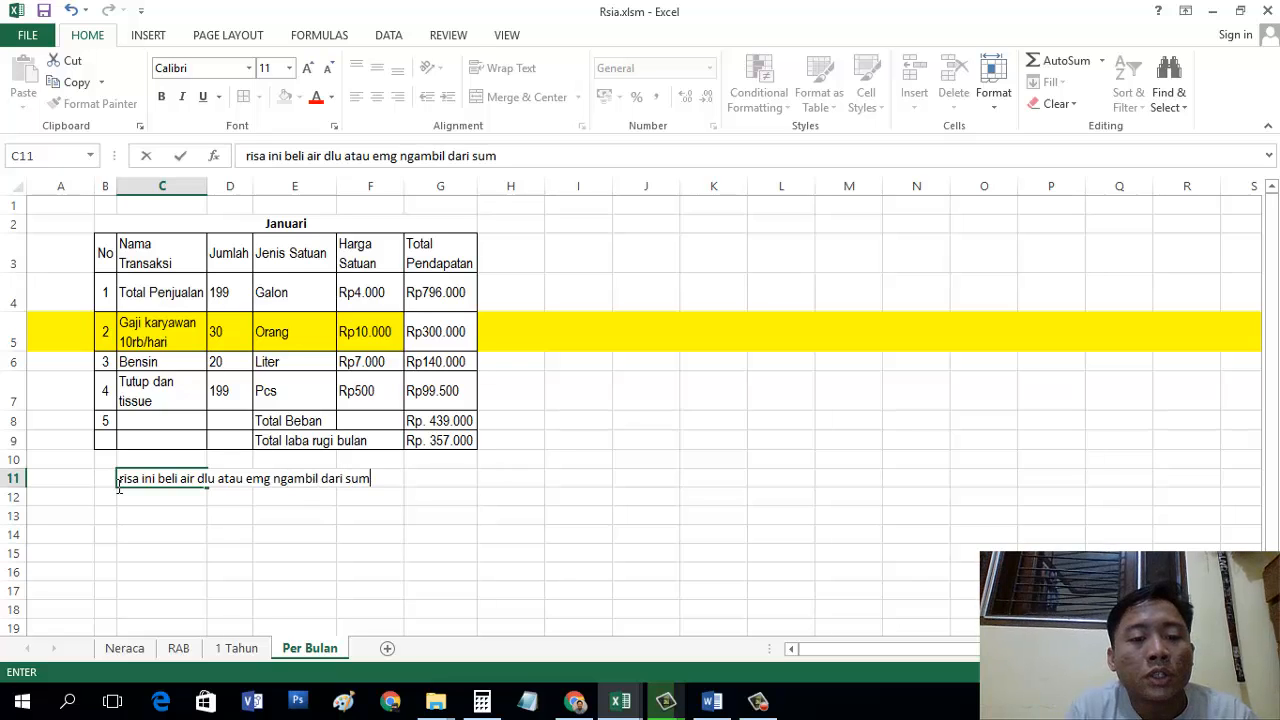
text(ur yg tadi )
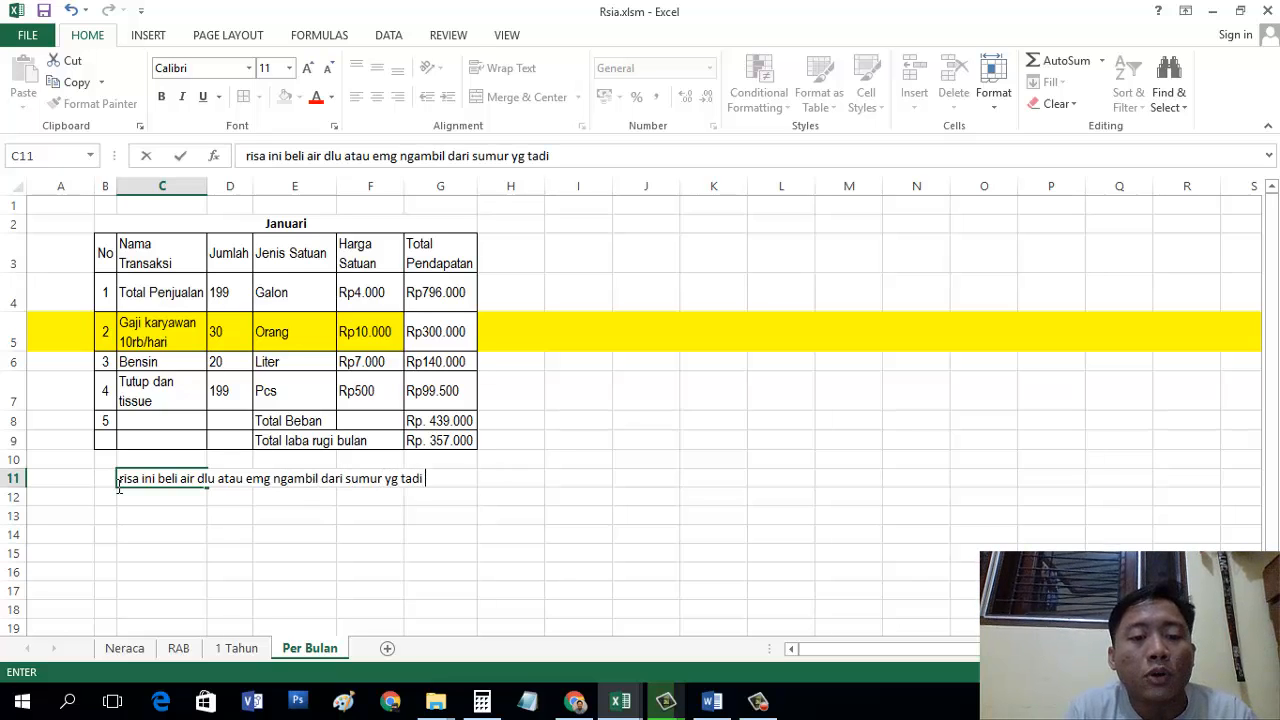
text(dibor)
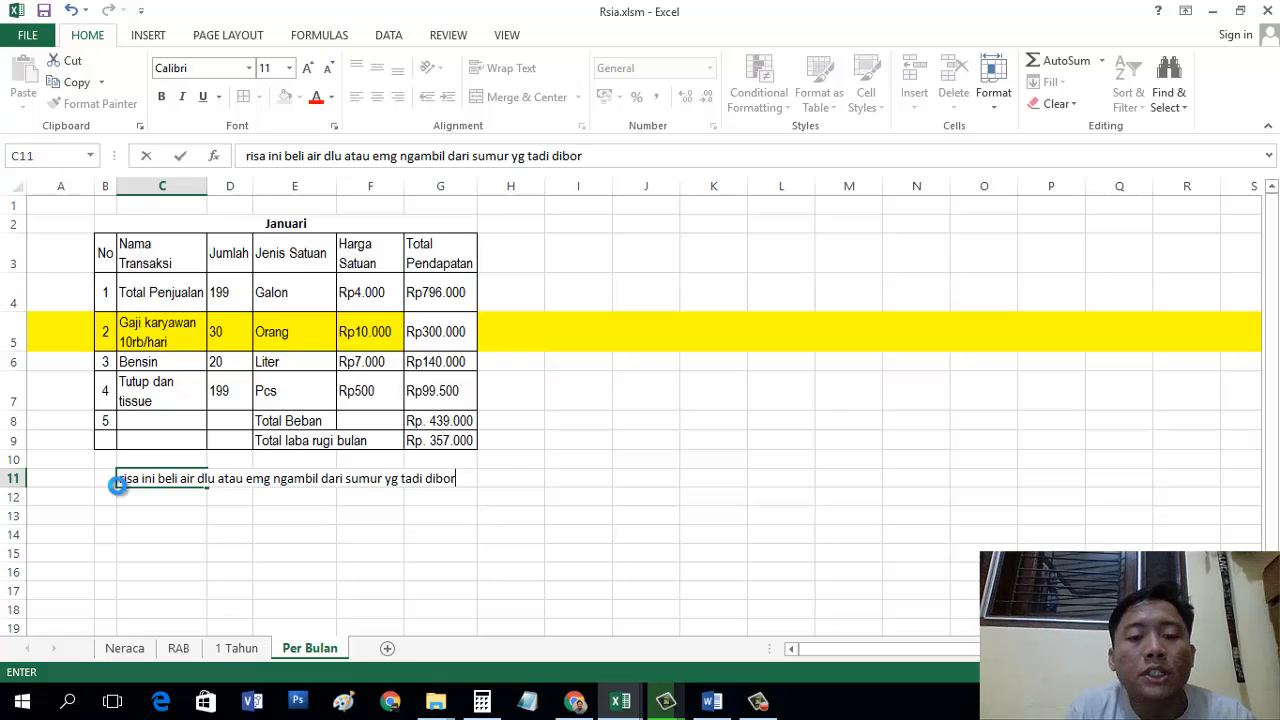
key(ctrl+Return)
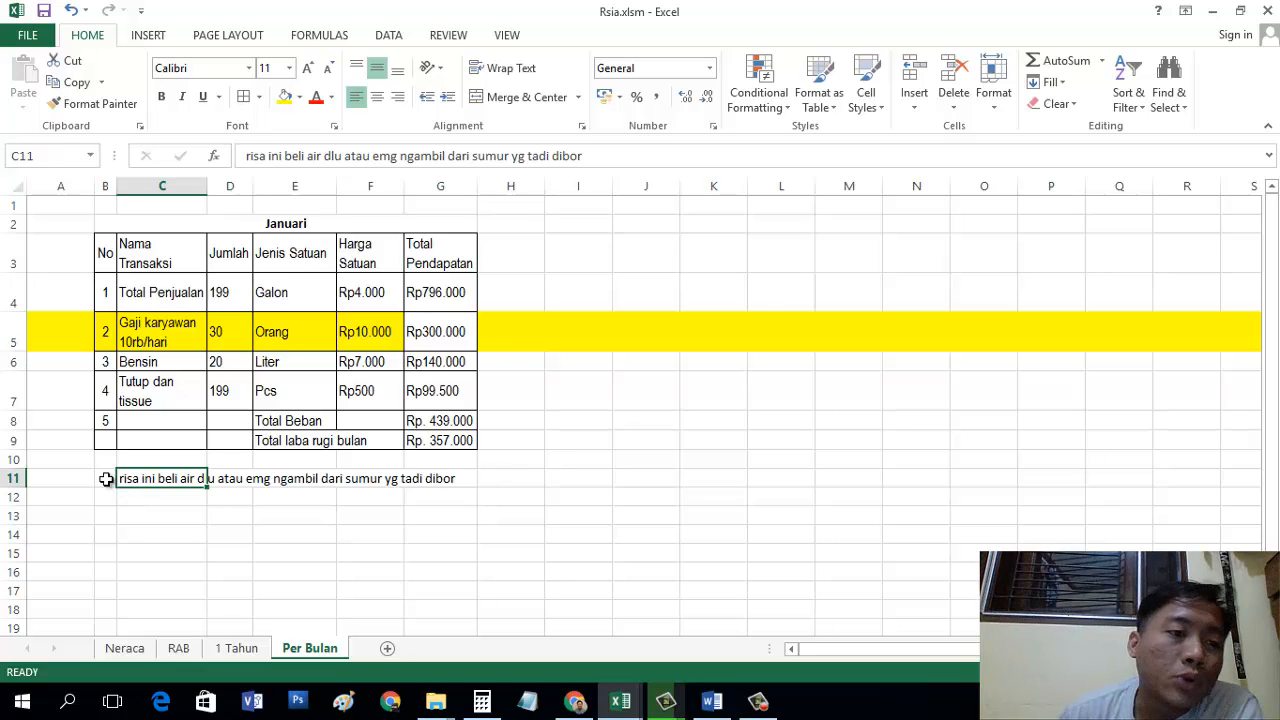
Step: Check the Tutup dan tissue and Total Penjualan rows, and write "galonnya itu dari orang apa dia yang jual" in C12
click(12, 391)
click(8, 292)
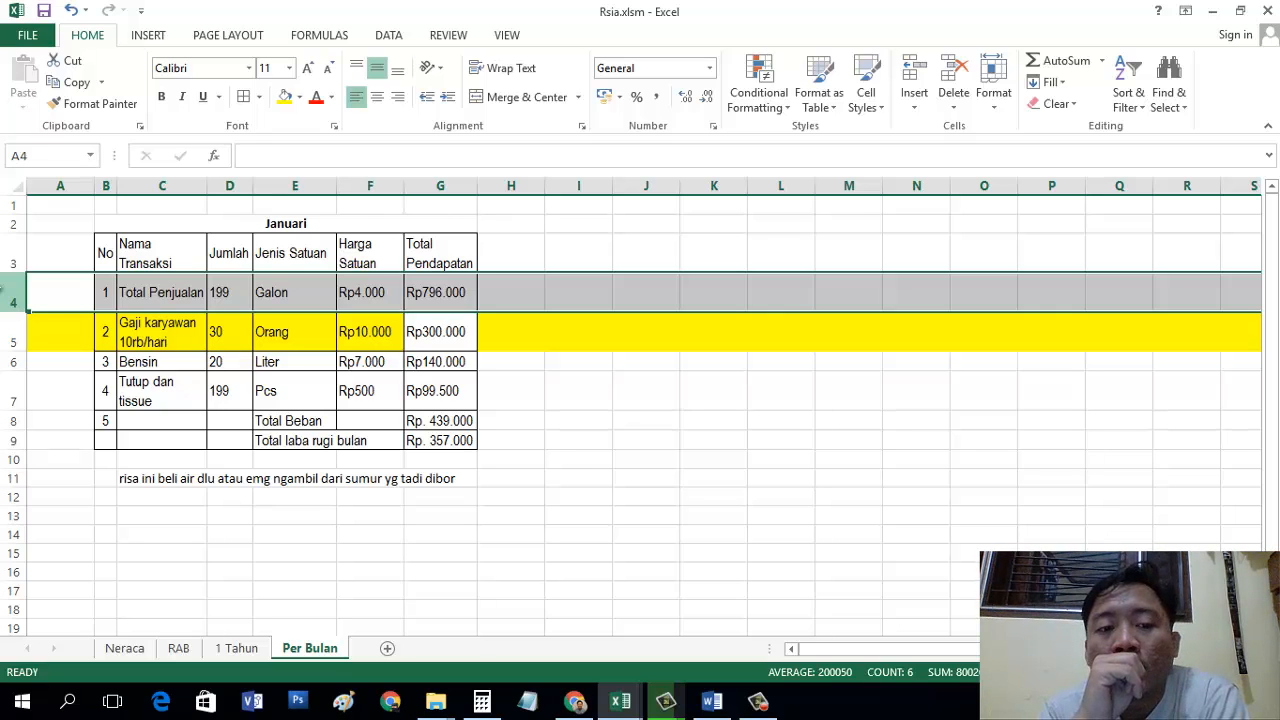
click(424, 308)
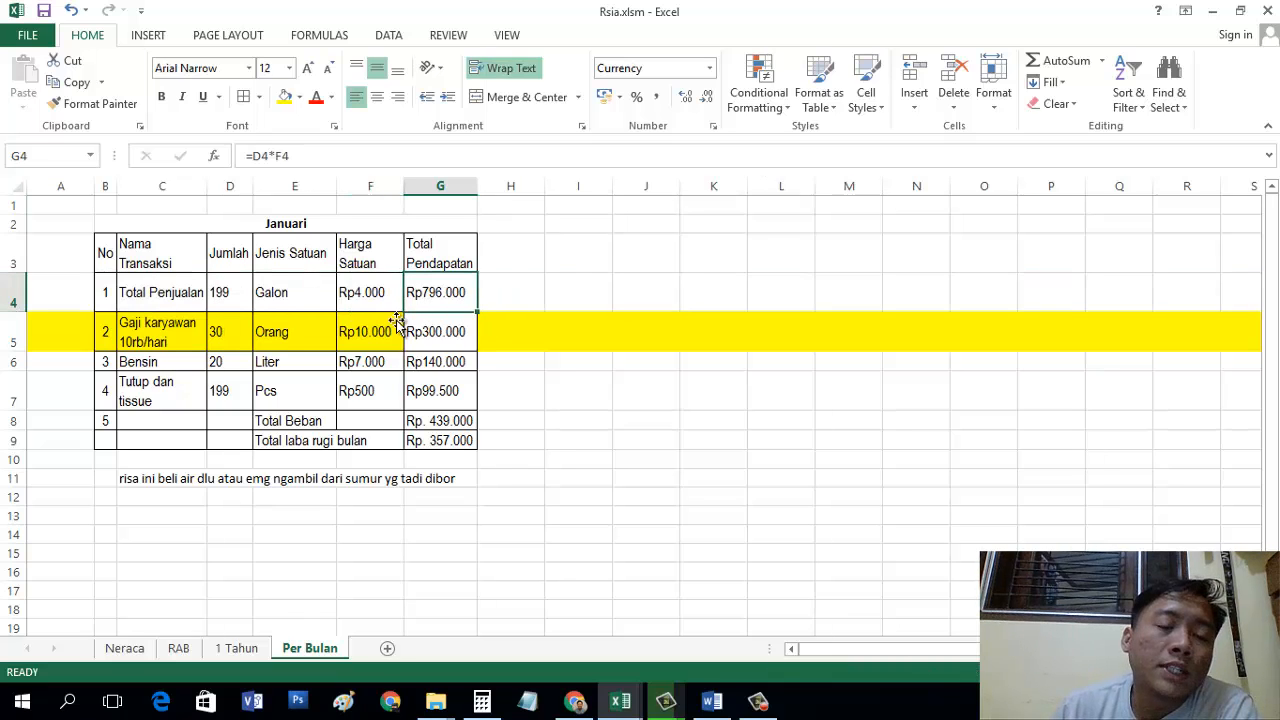
click(153, 497)
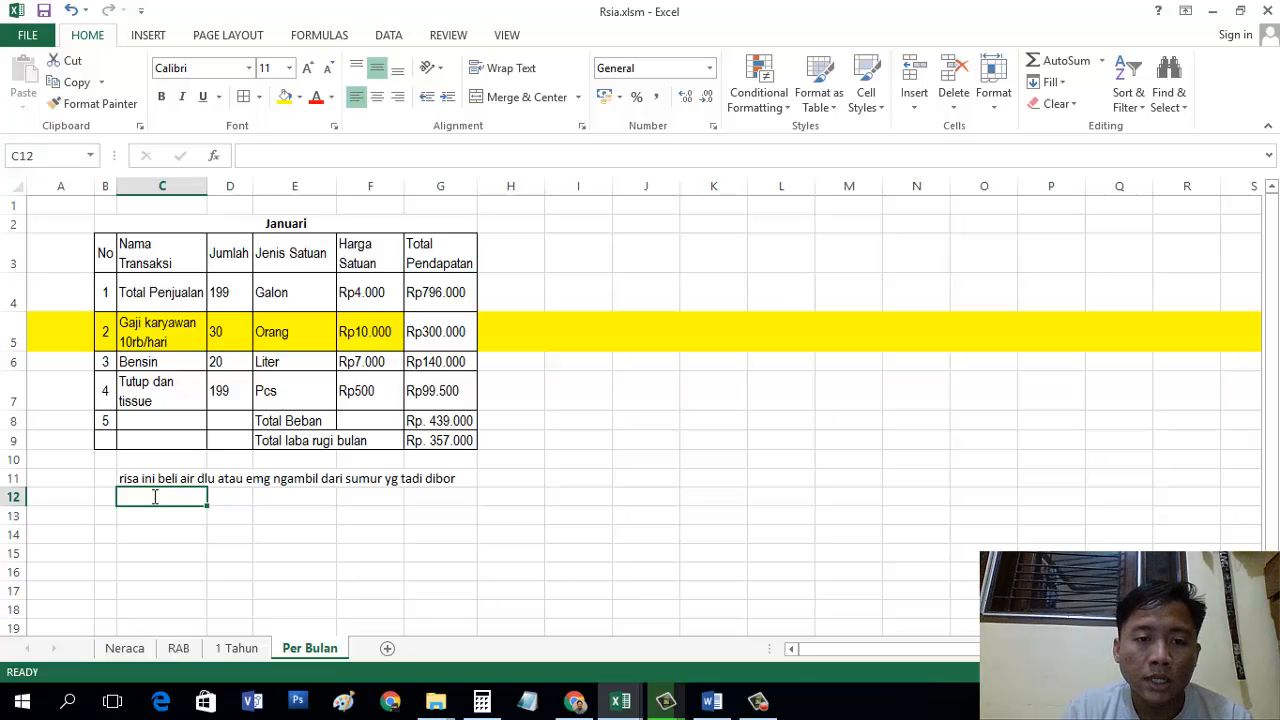
text(galonnya)
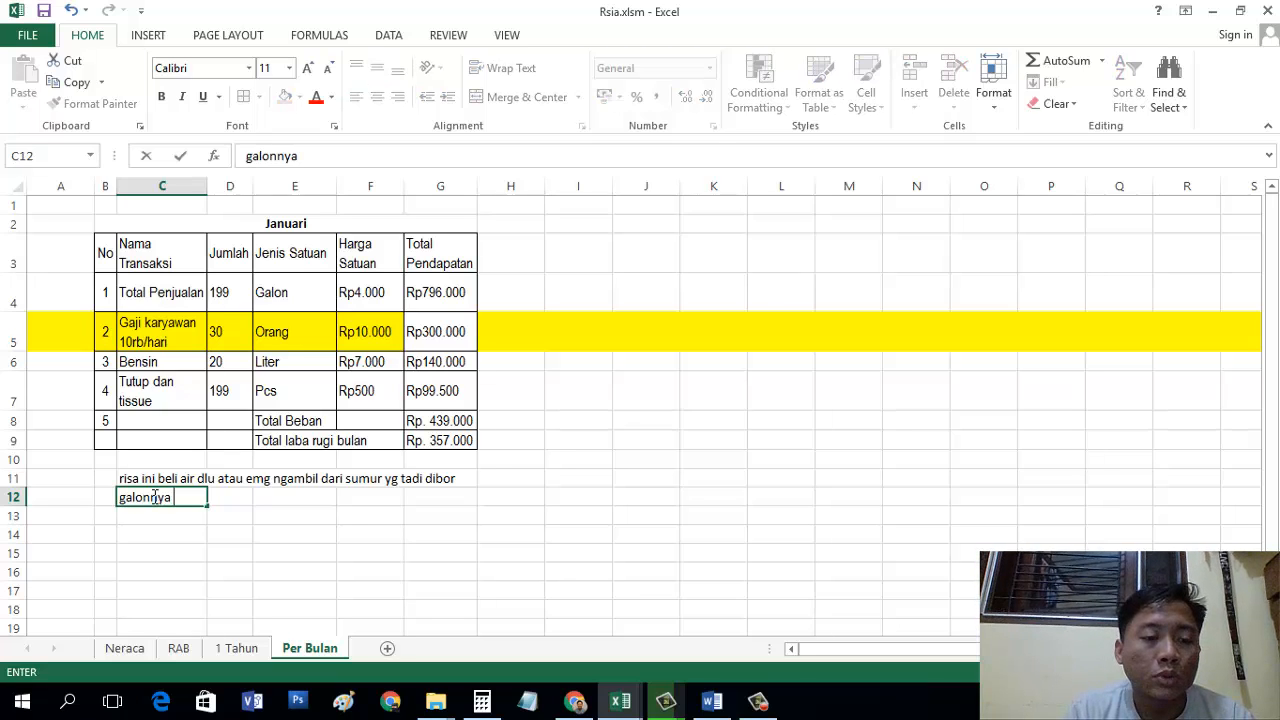
text( itu dari orang apa )
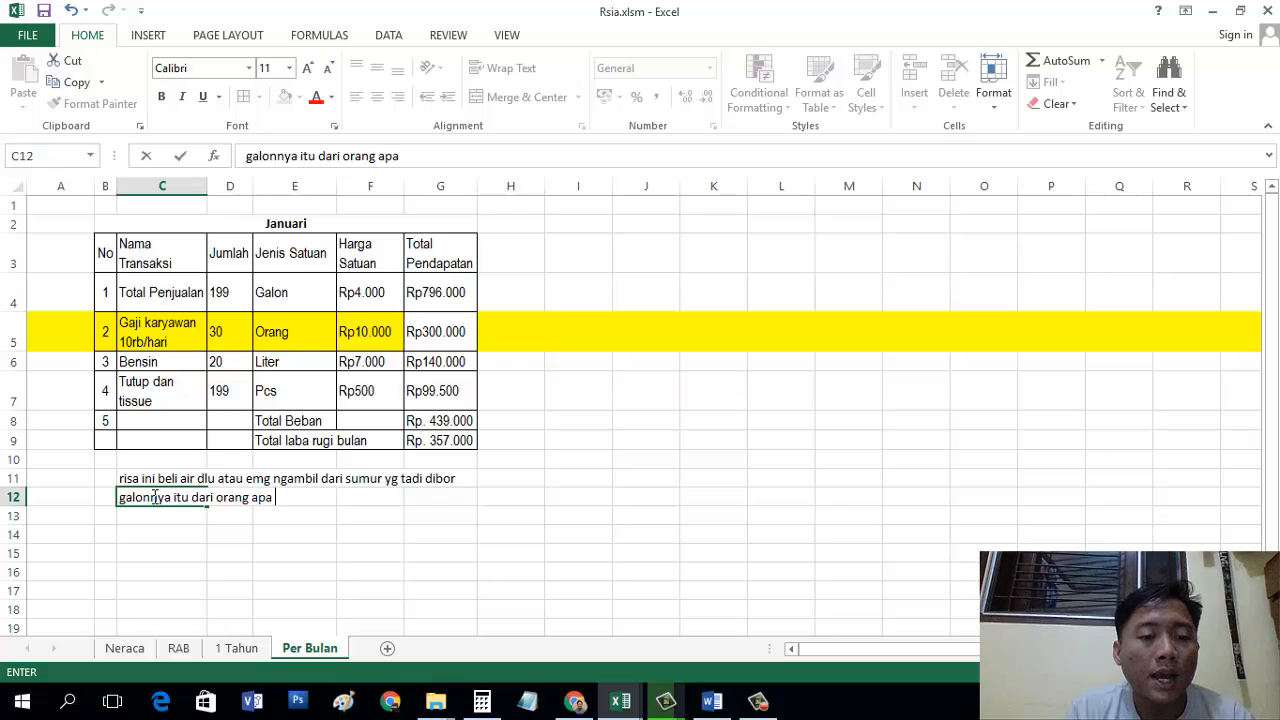
text(dia yang jual)
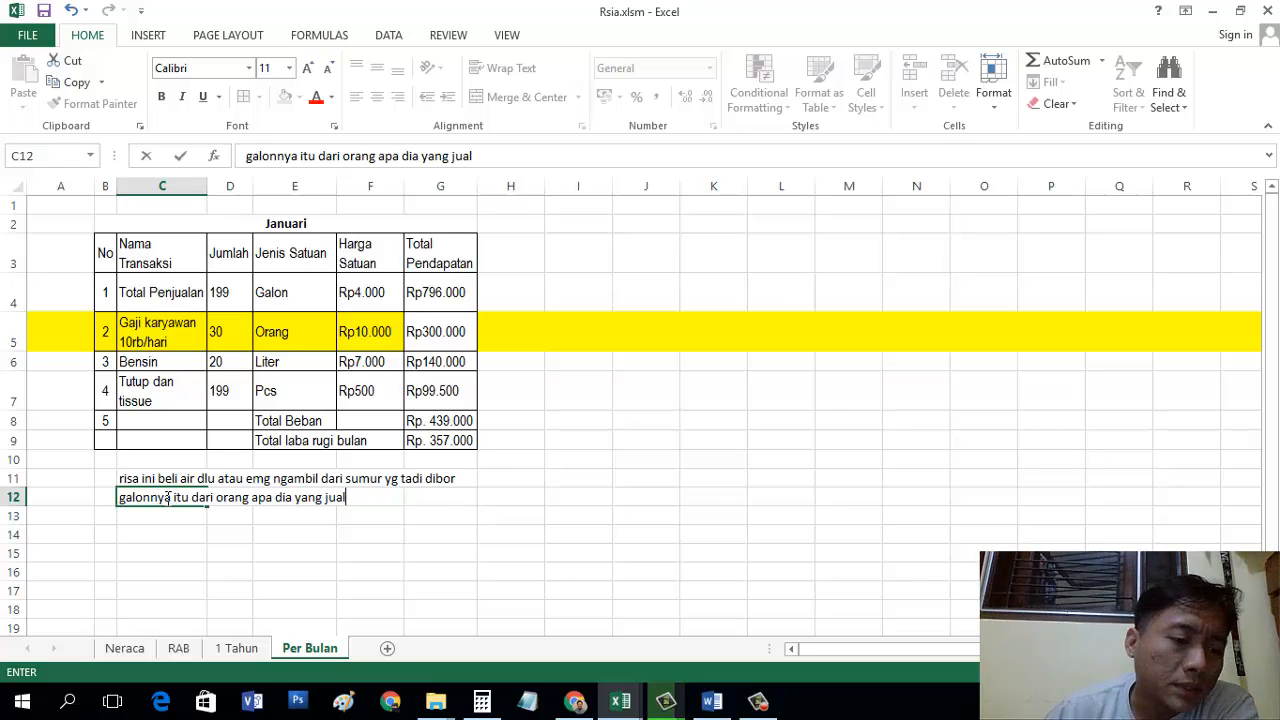
Step: Check the RAB and 1 Tahun sheets, and move the Per Bulan sheet ahead of 1 Tahun
click(178, 648)
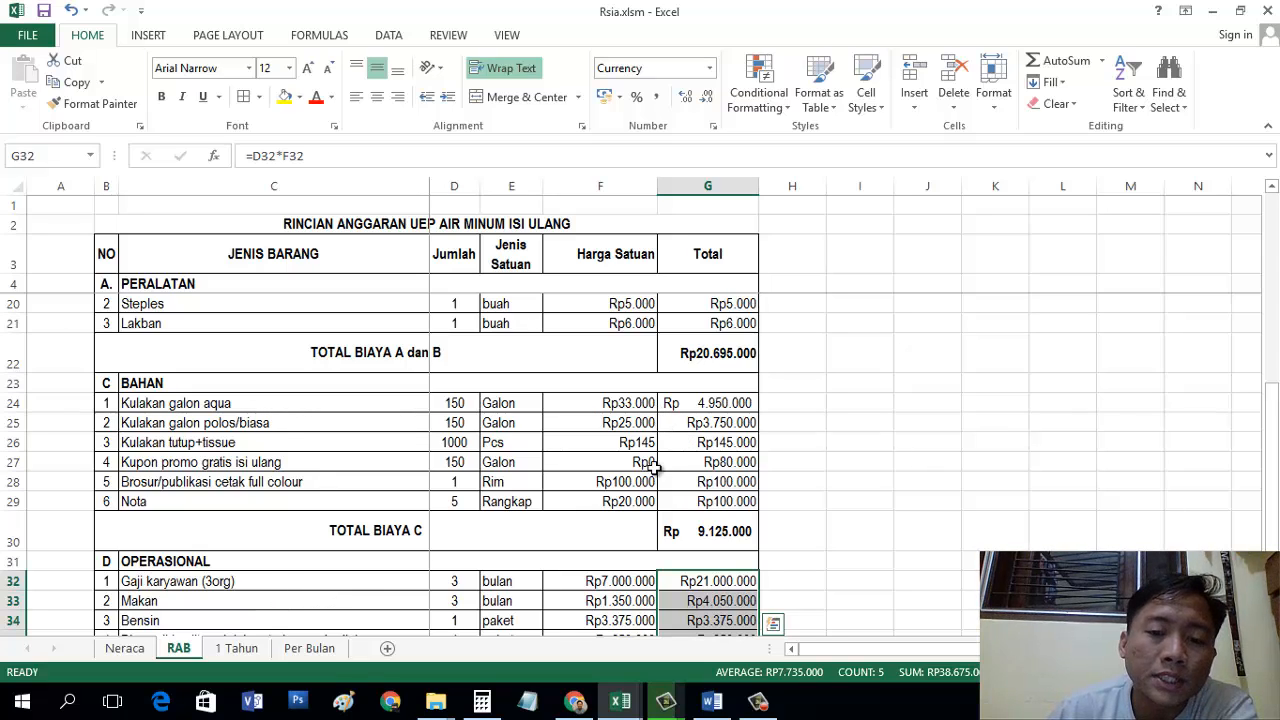
click(237, 648)
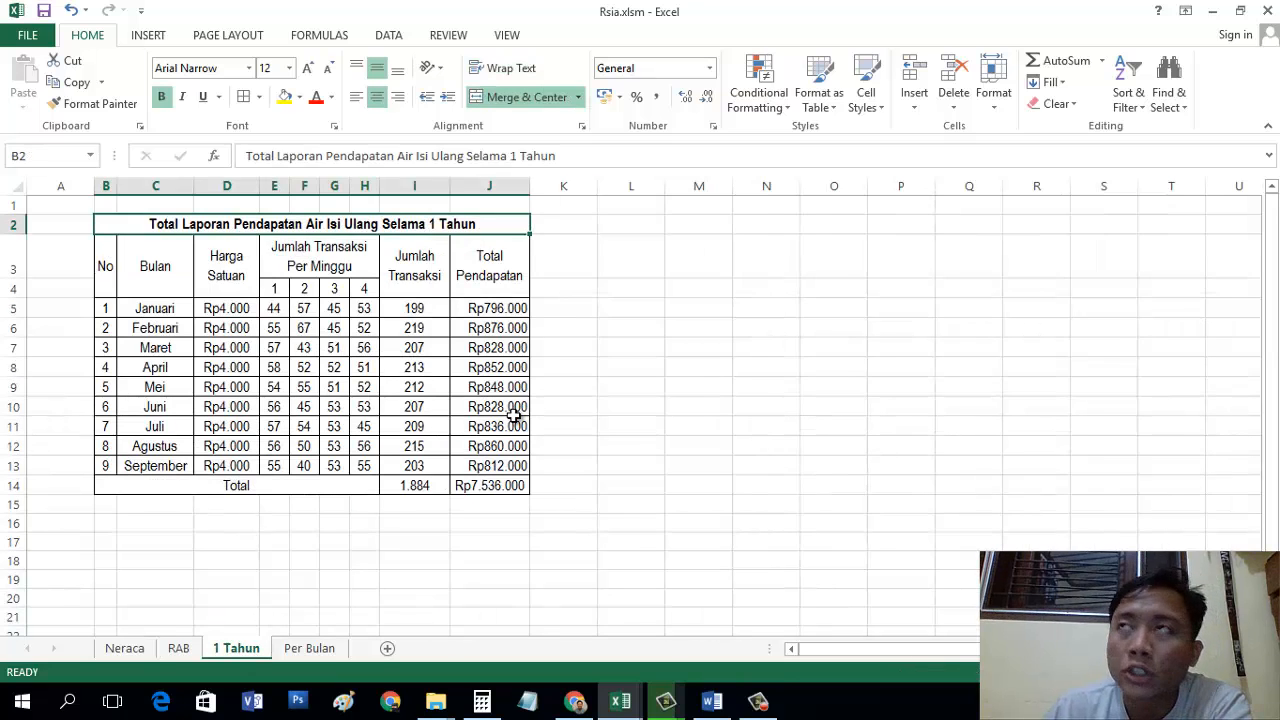
drag(309, 648, 232, 648)
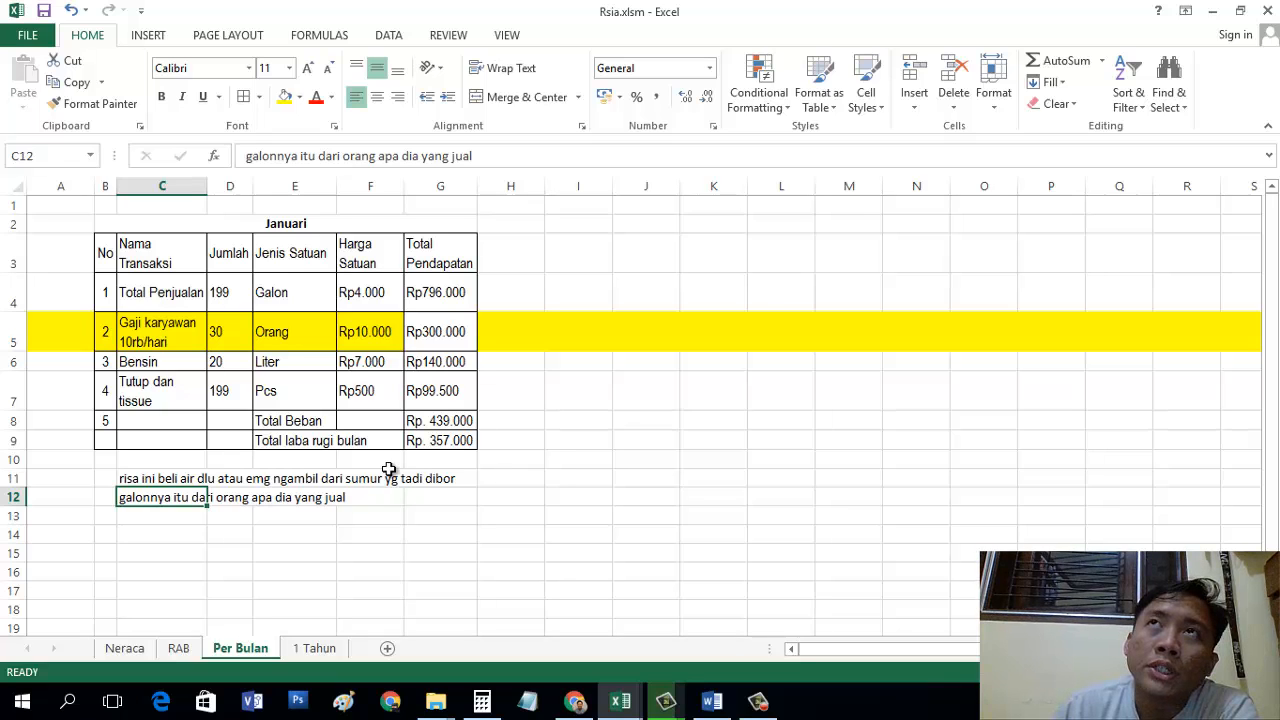
click(395, 292)
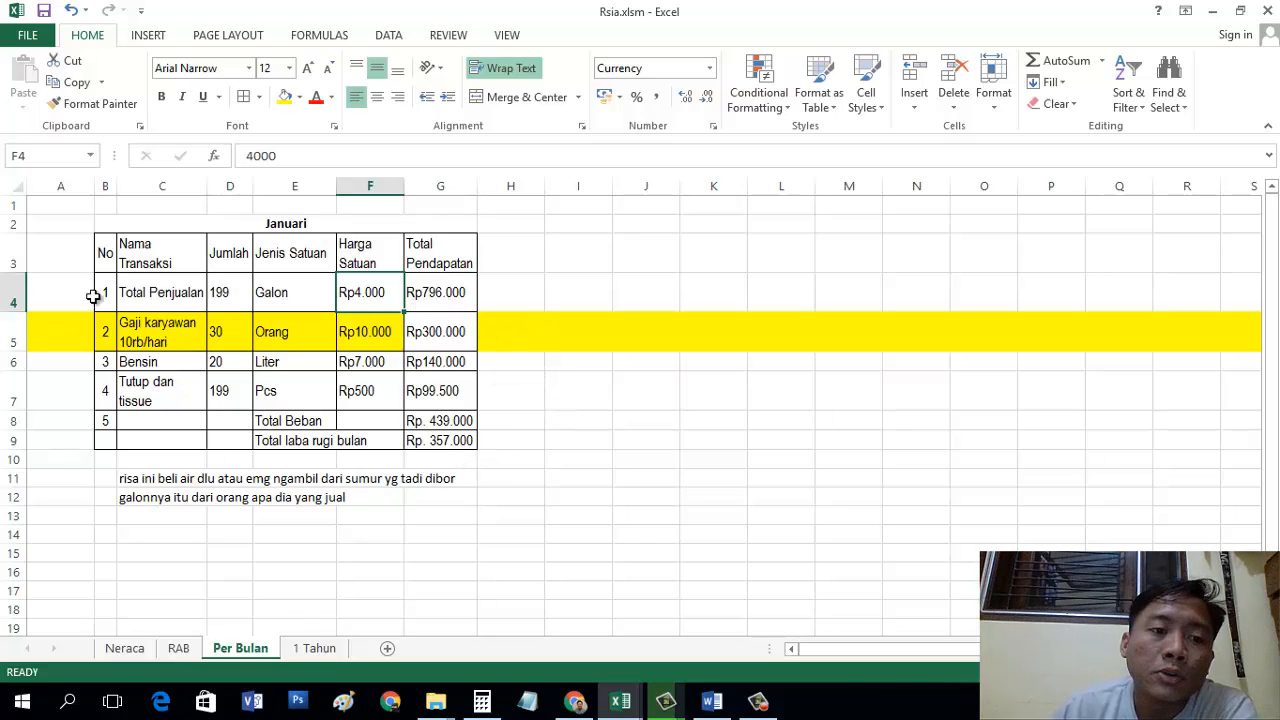
click(16, 290)
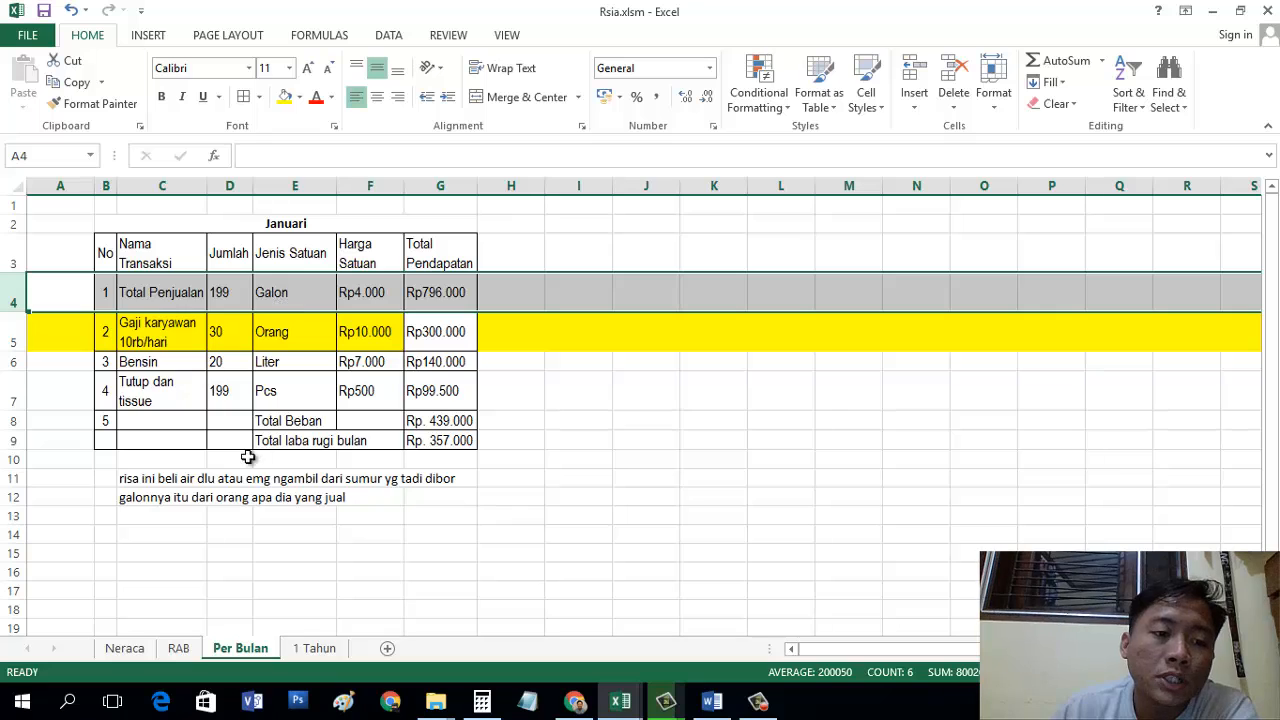
click(178, 494)
click(758, 700)
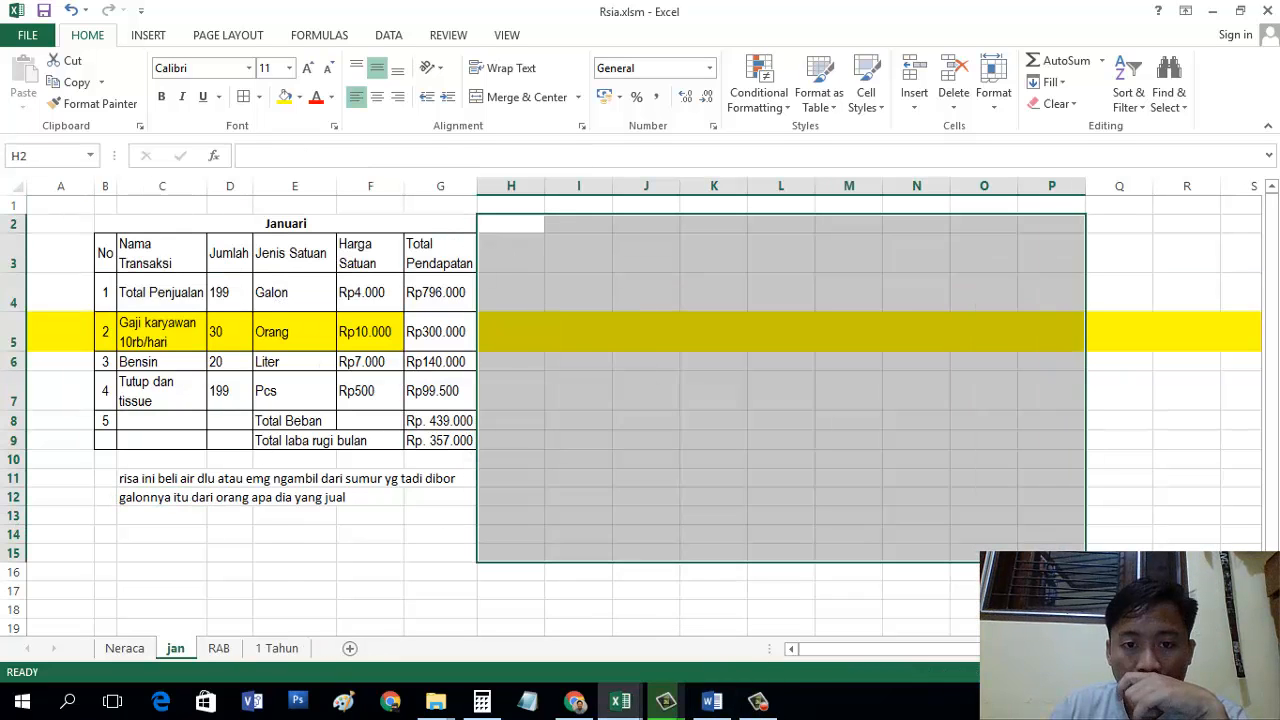
click(758, 703)
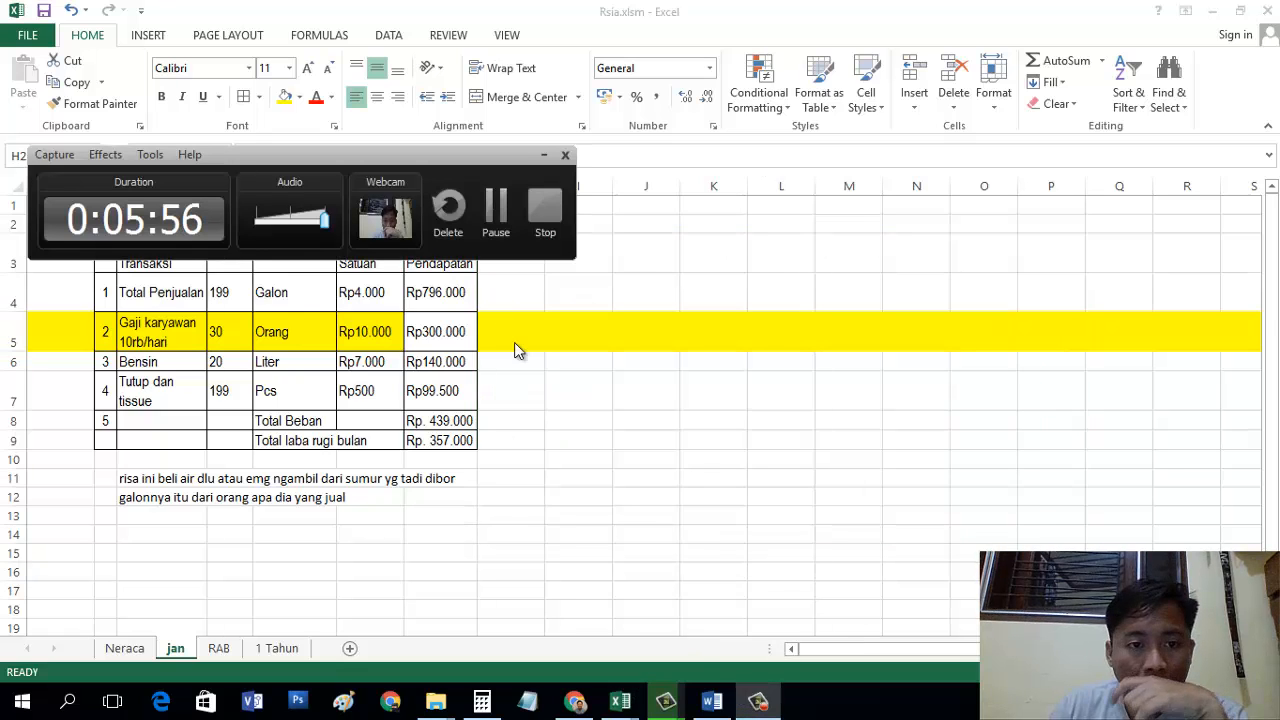
drag(451, 170, 1013, 397)
click(1108, 394)
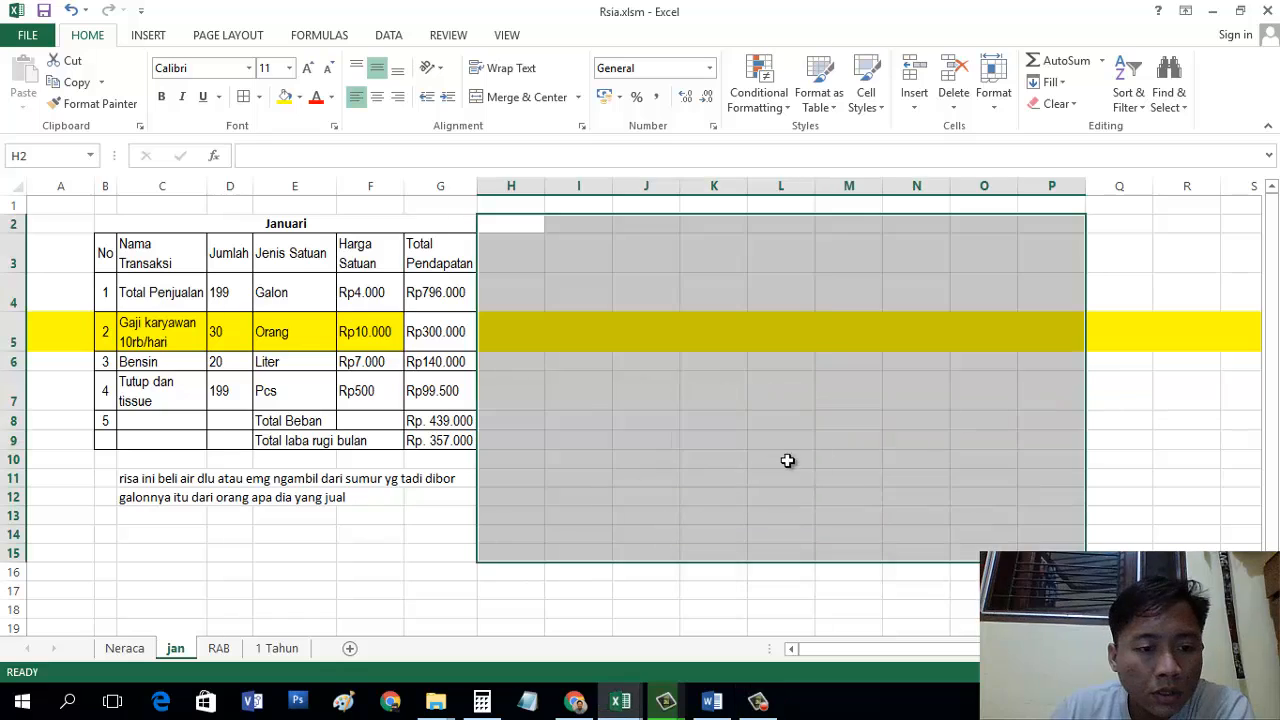
click(519, 501)
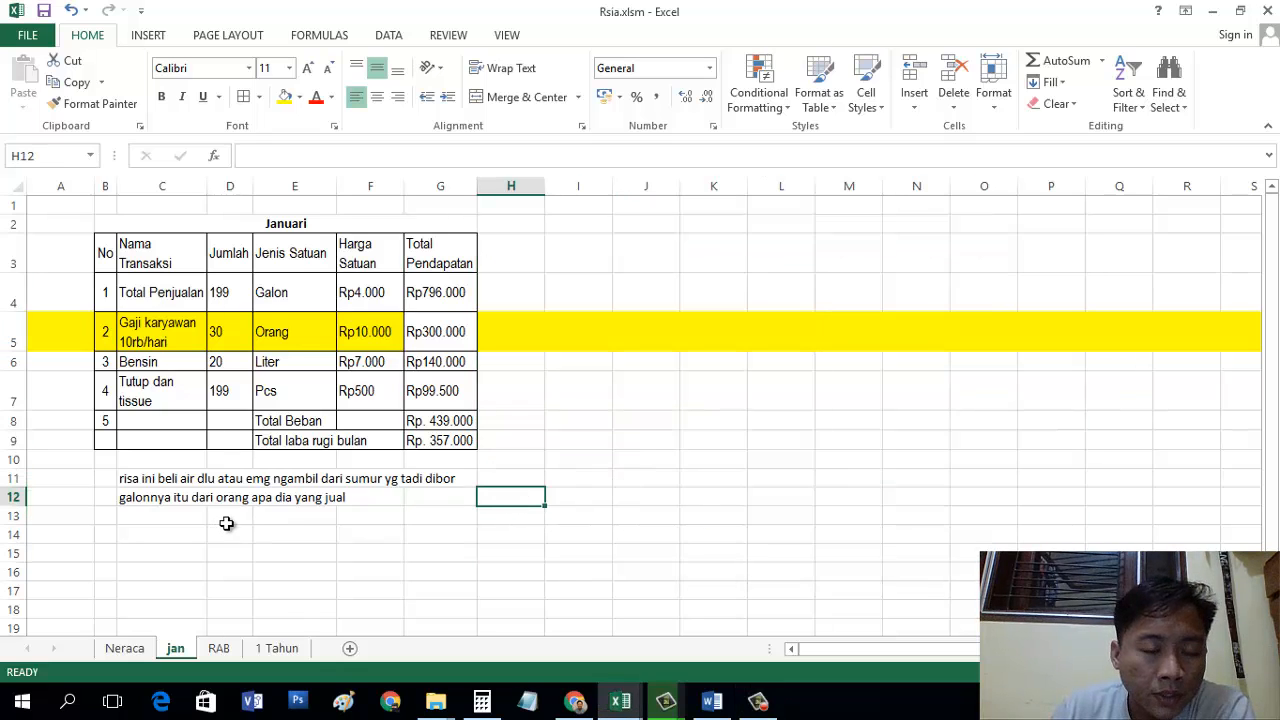
Step: Fill row 37 of the Neraca sheet, just below the Pengeboran sibel row, with standard green
click(140, 649)
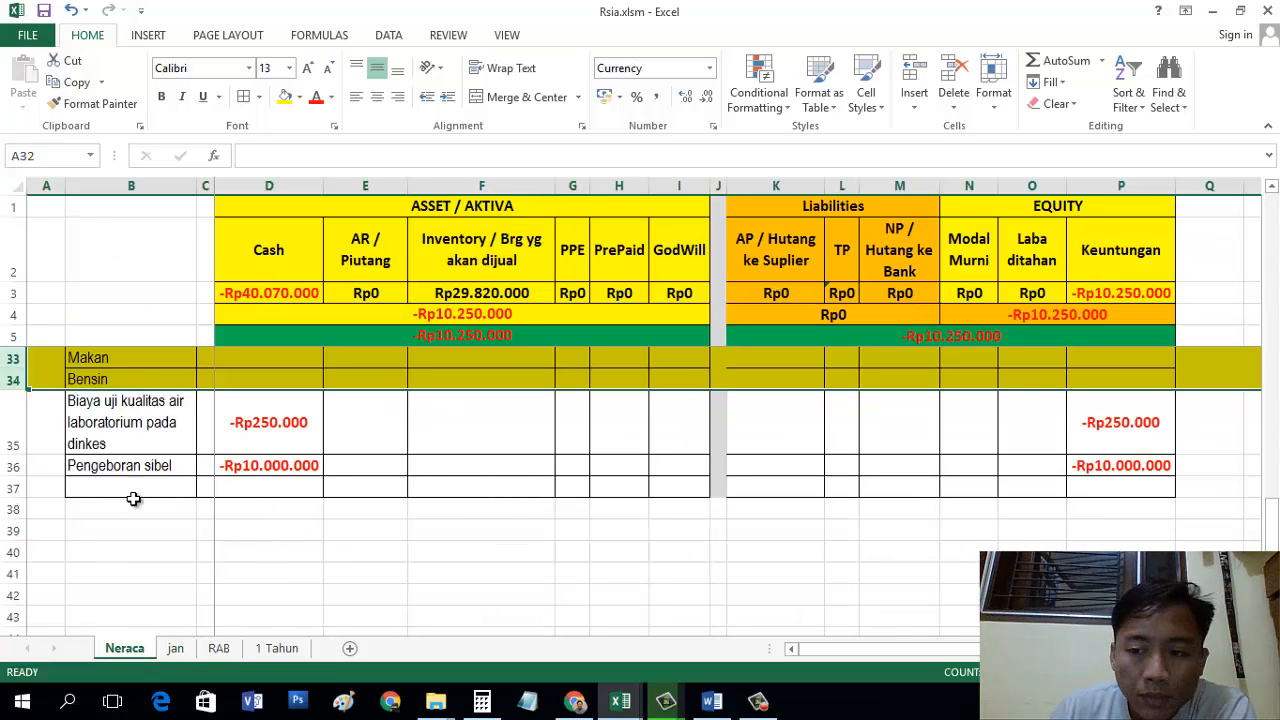
click(16, 487)
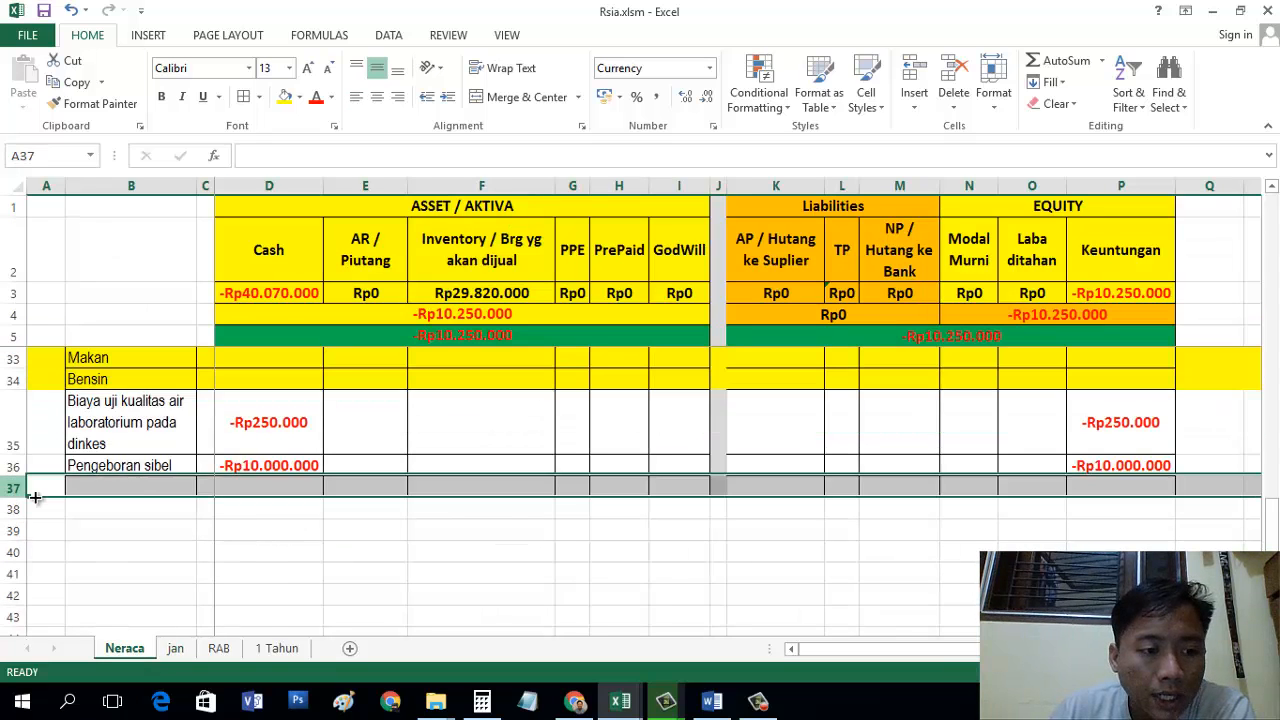
click(299, 97)
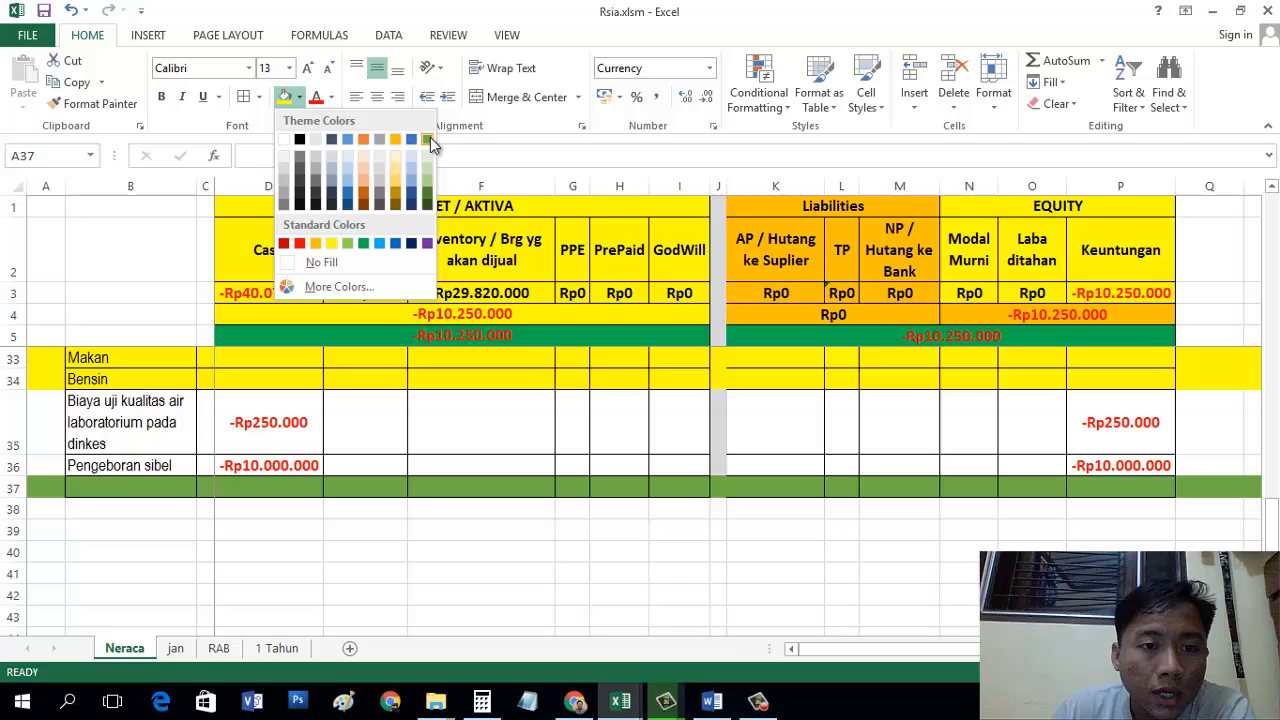
click(363, 243)
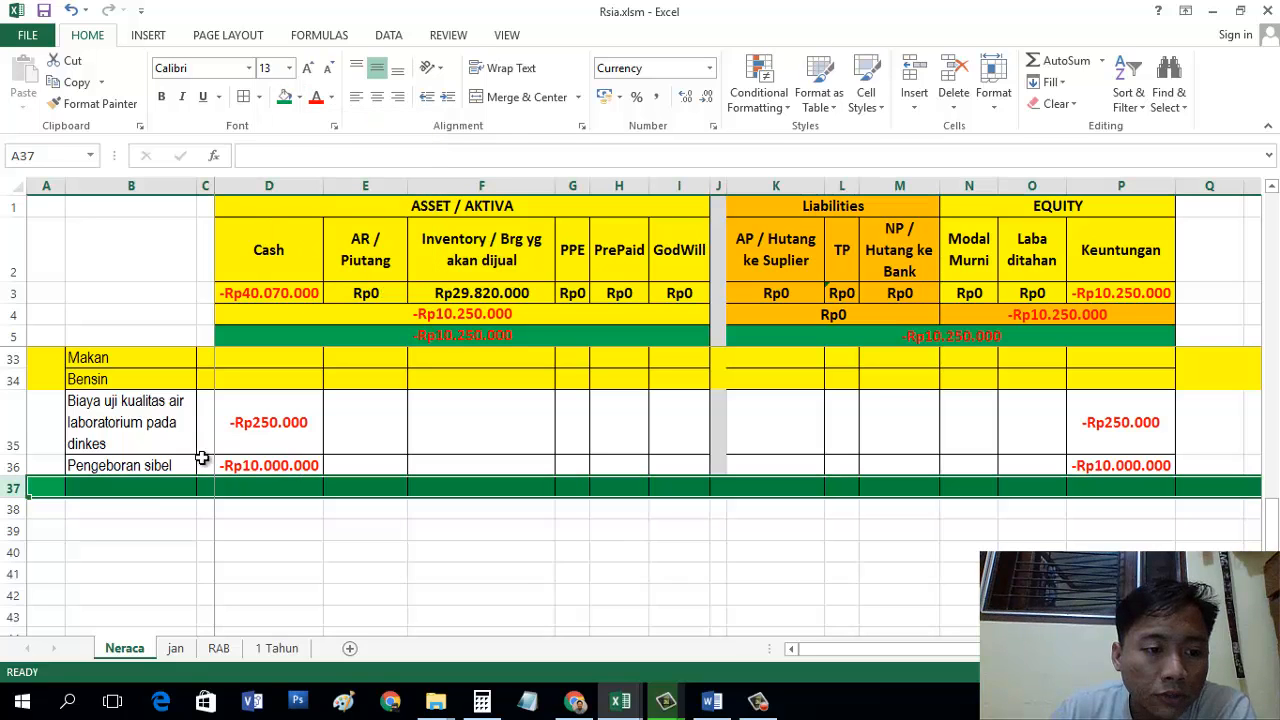
Step: Check the January table in jan, and enter "Total Penjualan Januari 2016 sebanyak 199 Transaksi" in B38 of Neraca
click(140, 513)
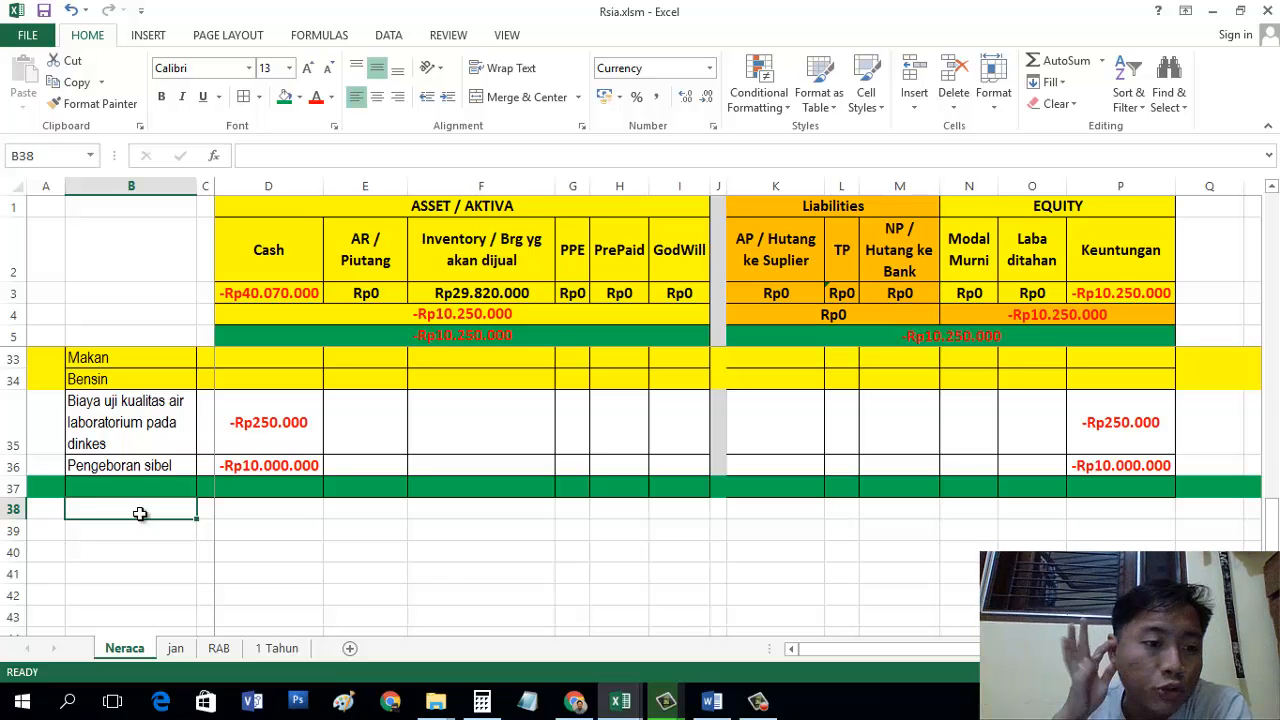
click(175, 651)
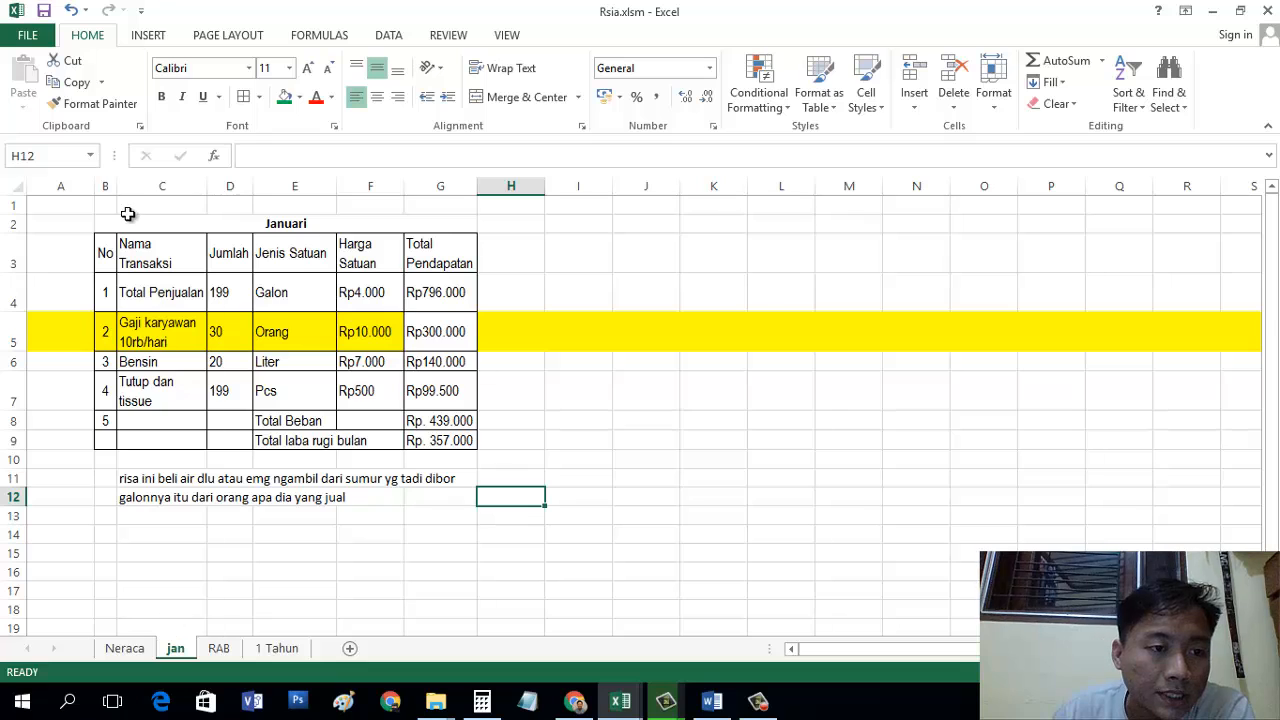
drag(106, 229, 300, 440)
click(288, 488)
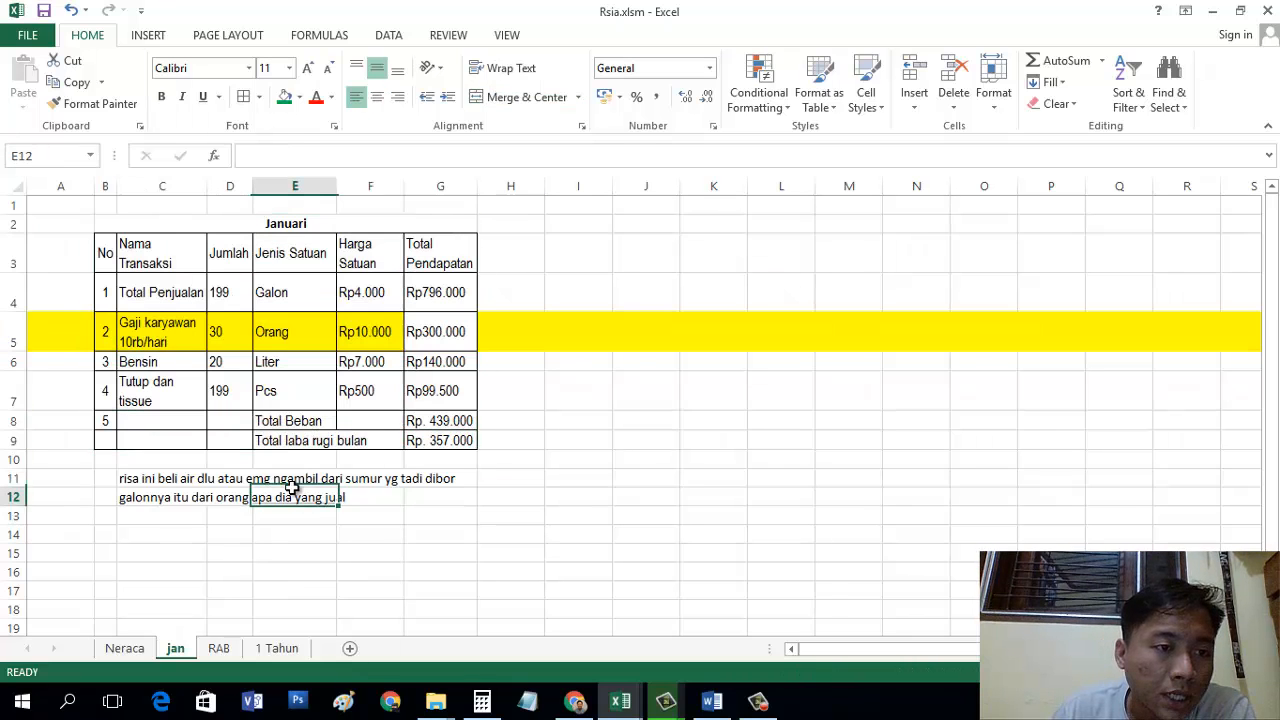
click(288, 226)
click(176, 293)
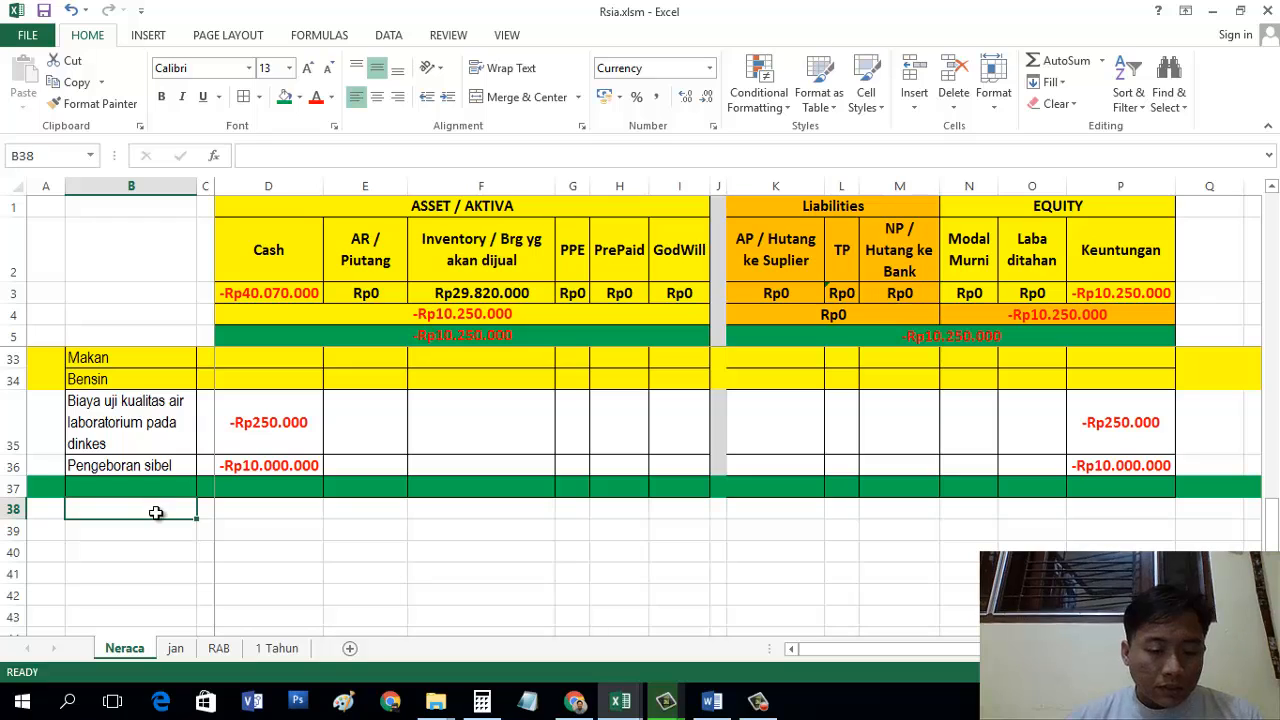
text(Pe)
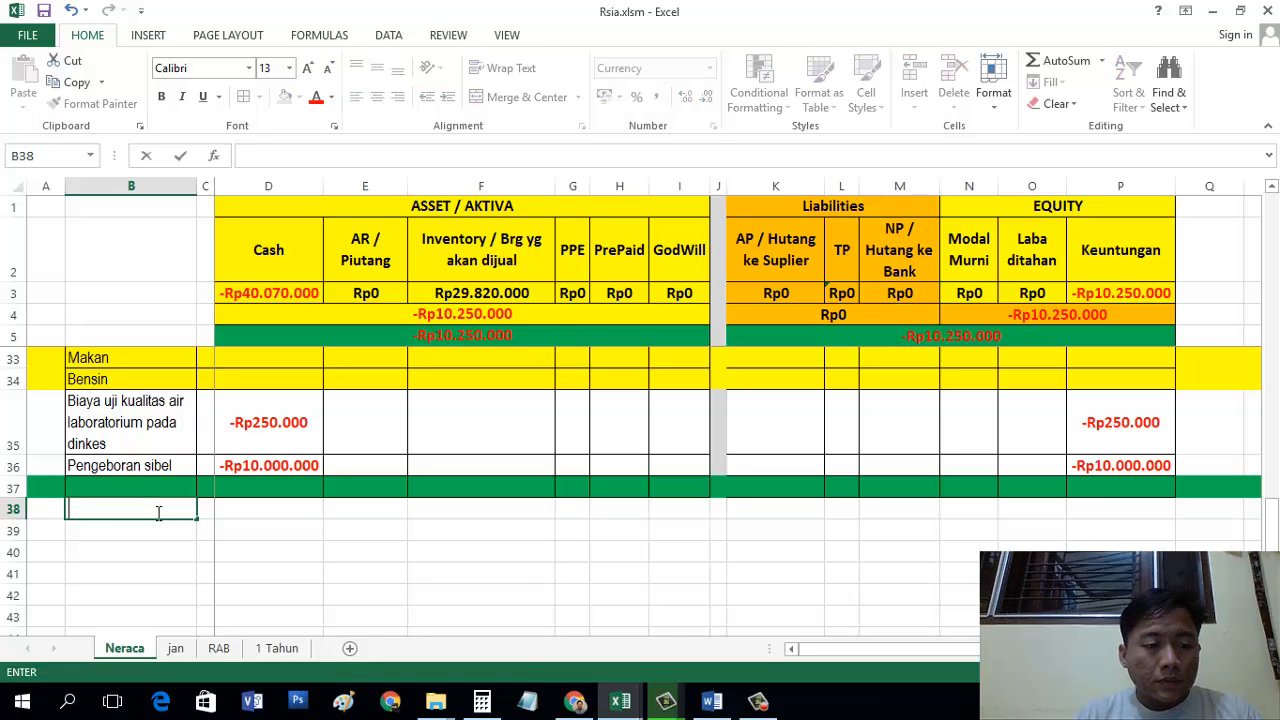
text(Total Penjualan Januari 201)
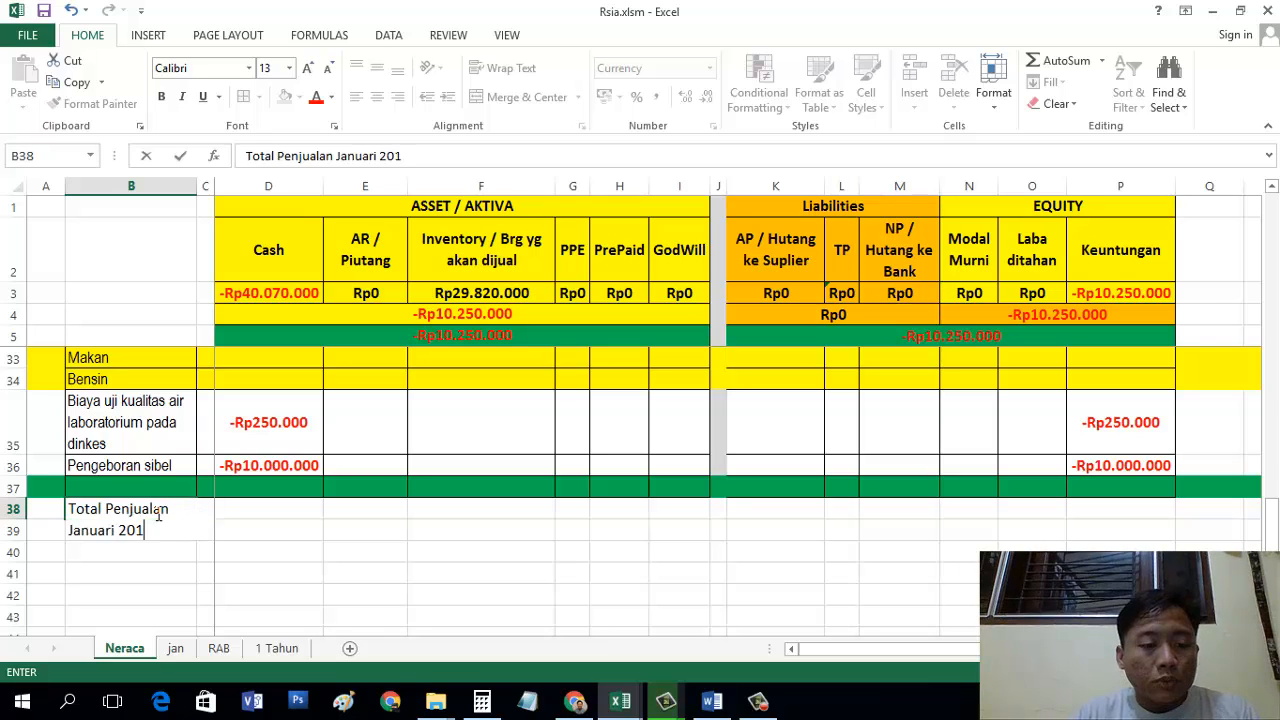
text(6 )
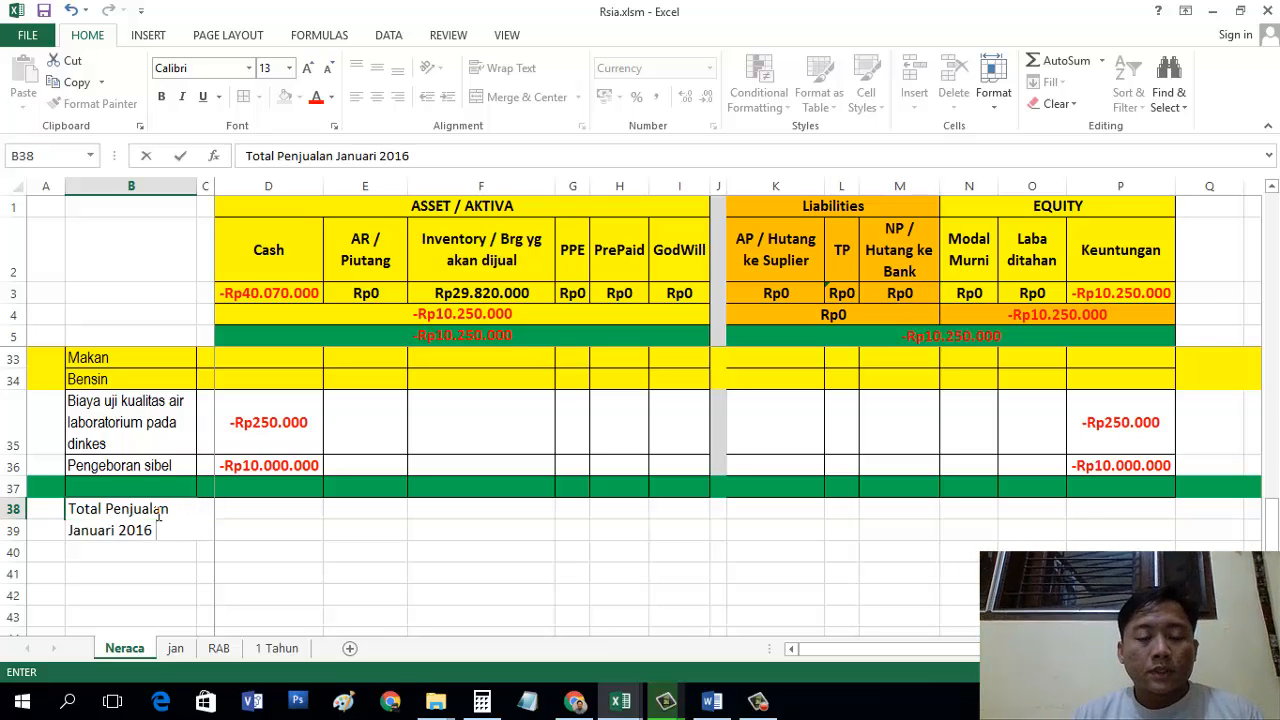
text(sebanyak 199)
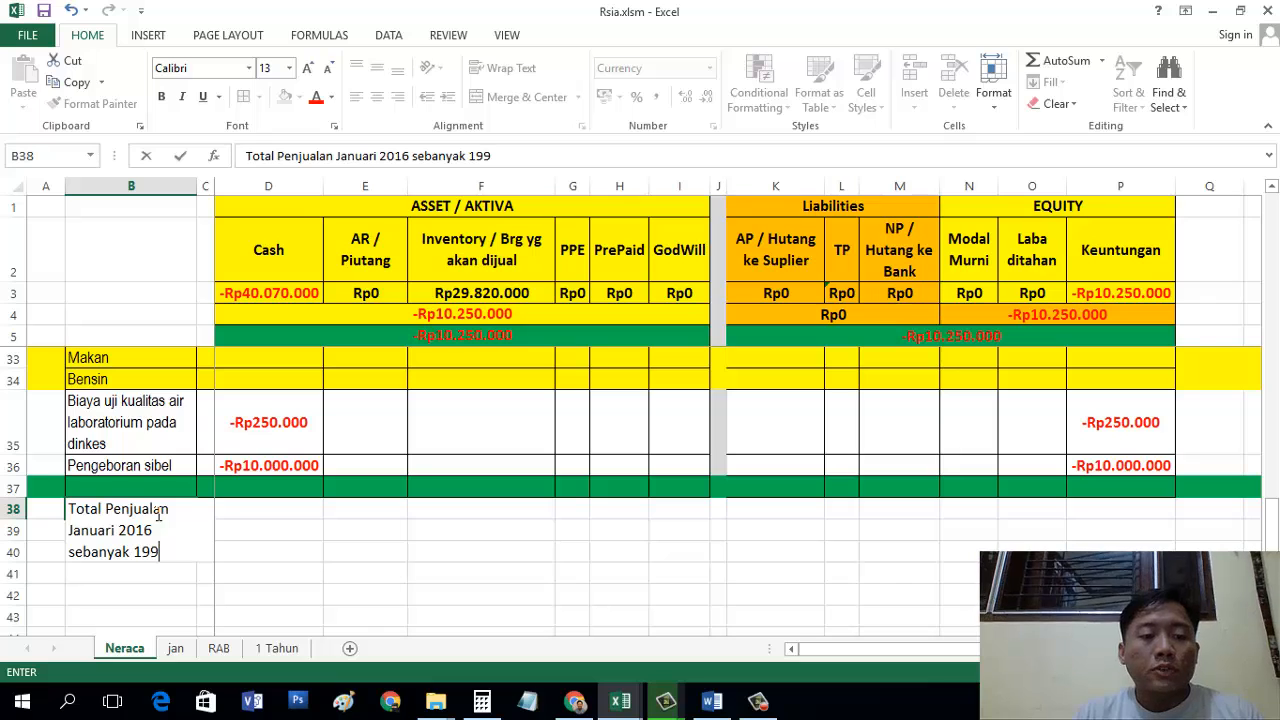
text( Transaksi)
key(Return)
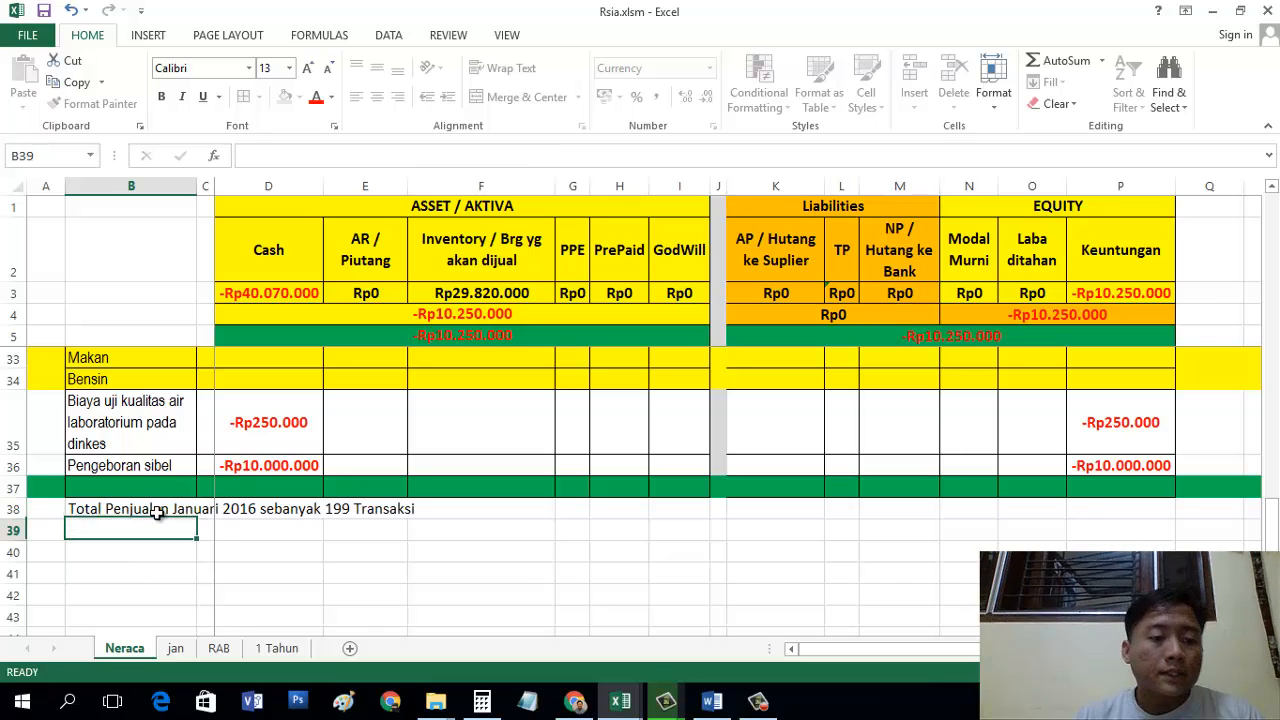
Step: Turn on text wrapping for the whole of column B in Neraca
click(185, 186)
click(511, 68)
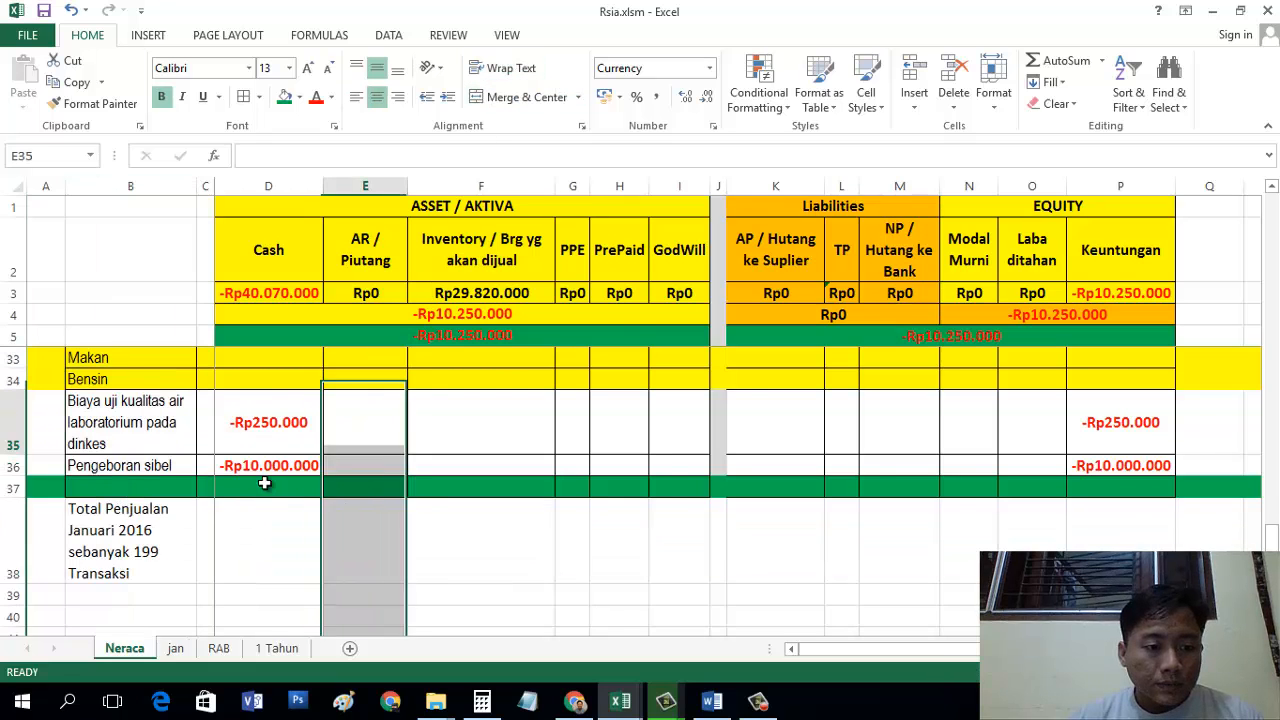
click(148, 515)
Step: Apply all borders to the range B37:P50 in Neraca
click(97, 484)
scroll(846, 514, down, 2)
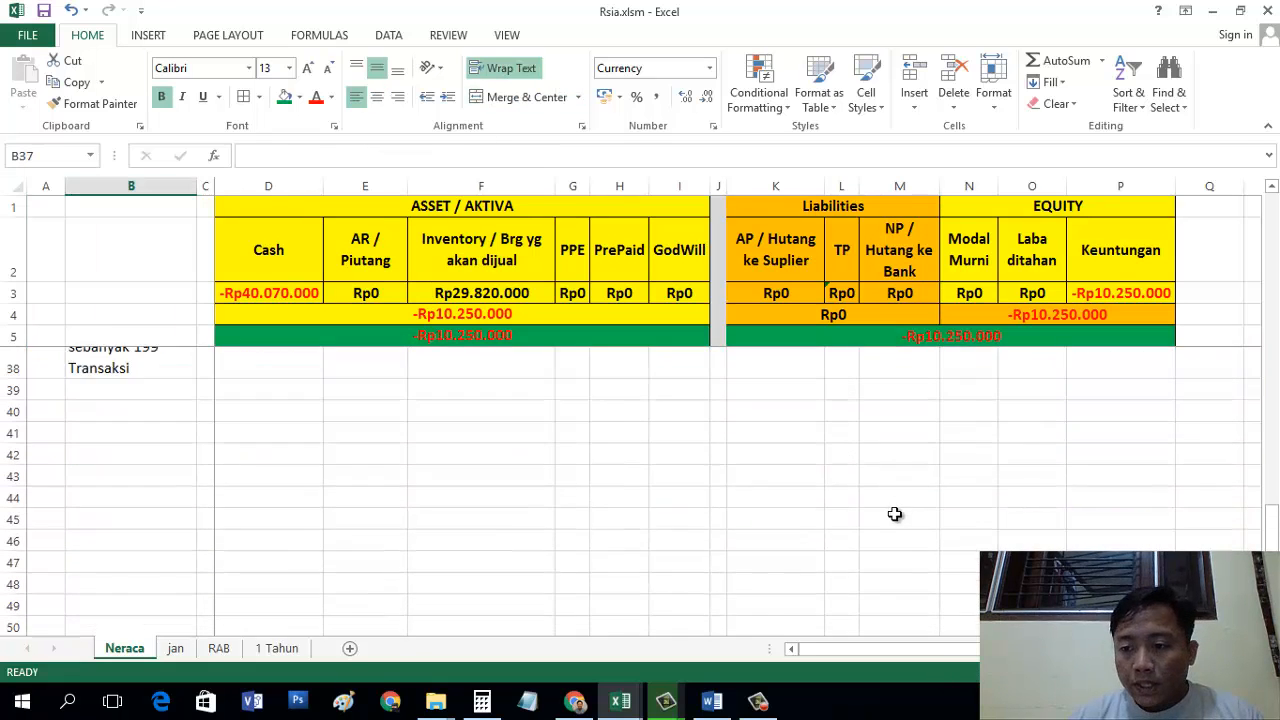
shift+click(1140, 596)
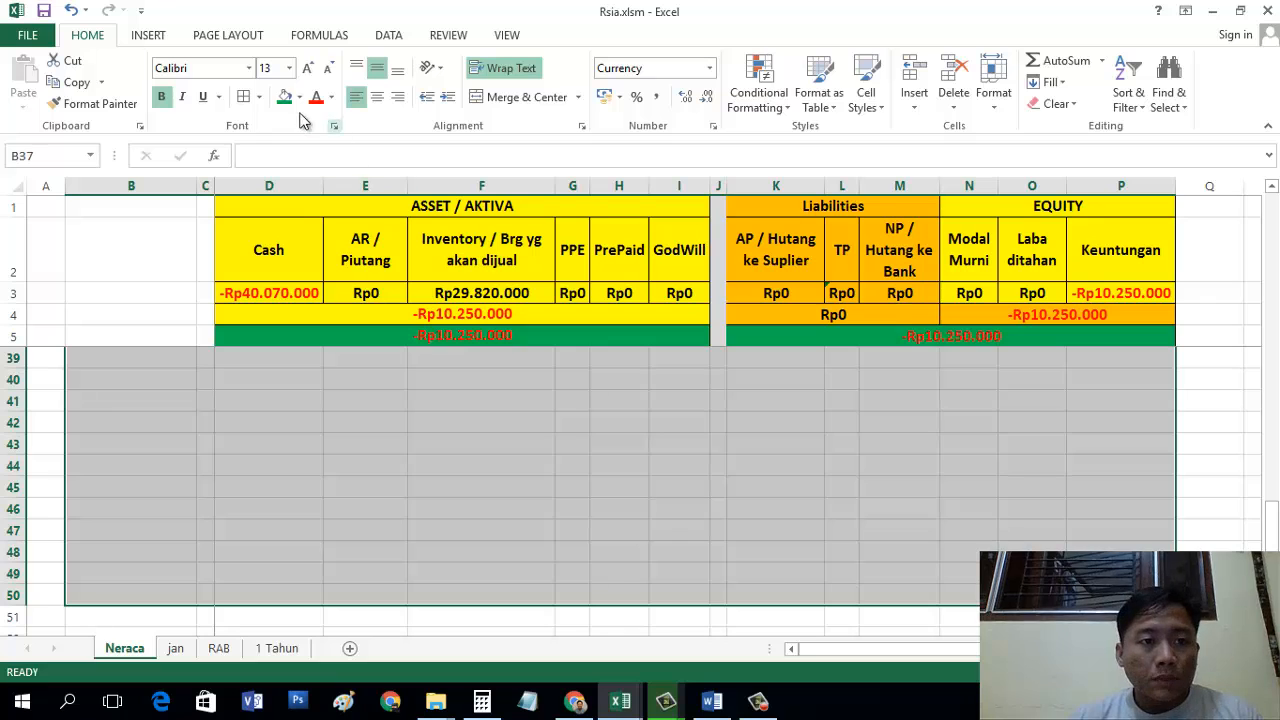
click(244, 97)
scroll(266, 457, up, 3)
click(263, 486)
scroll(257, 486, down, 2)
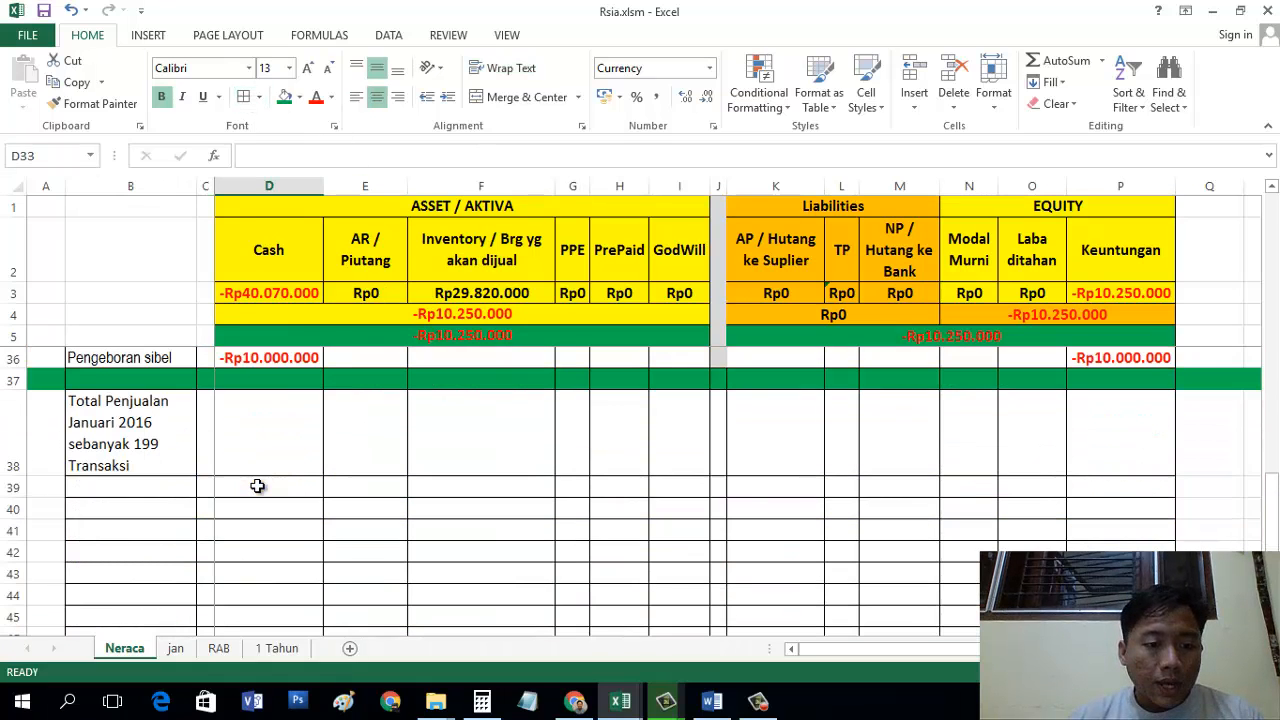
Step: Enter the heading JANUARI in B37 and set the font colour of the whole green row 37 to white
click(95, 379)
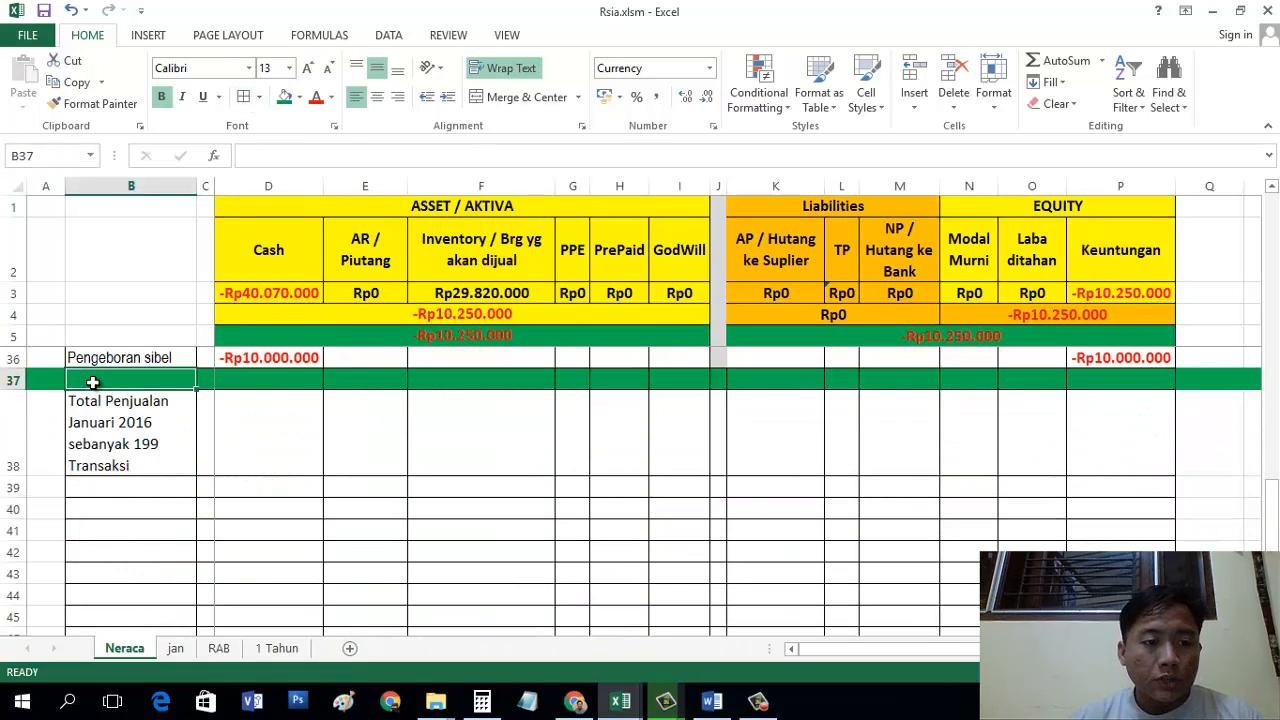
key(Caps_Lock)
text(JANUARI)
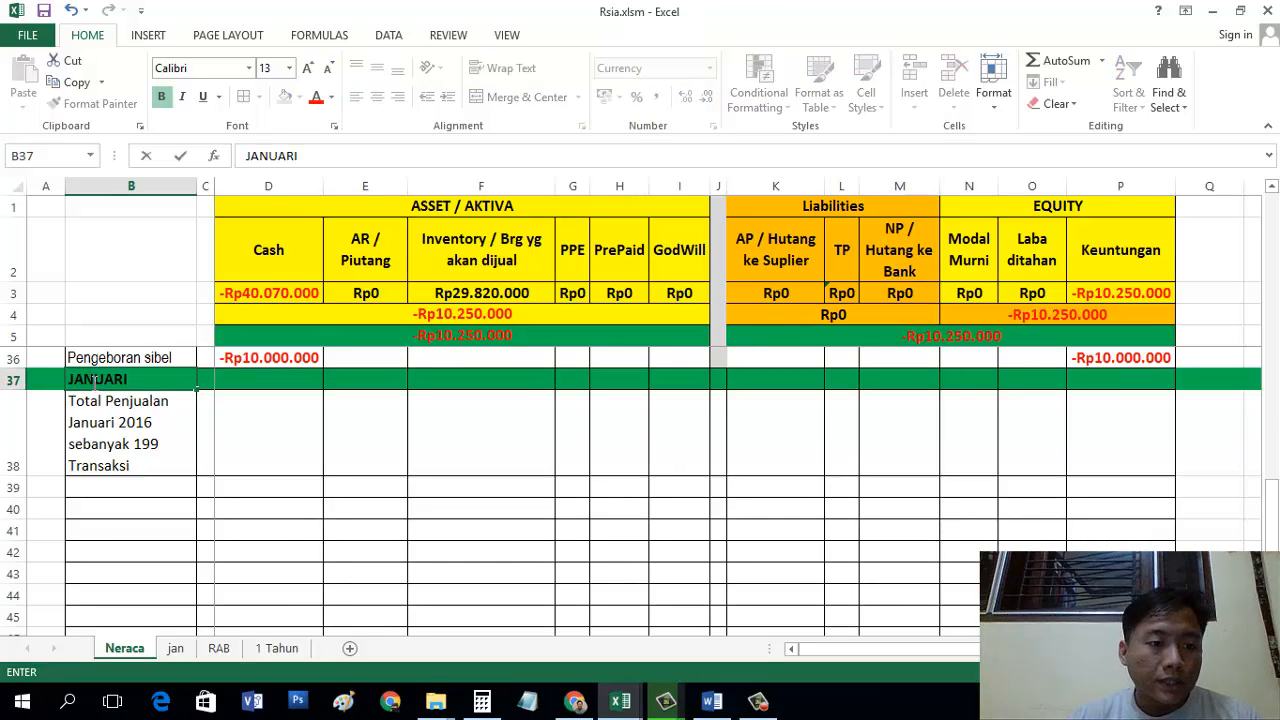
click(13, 379)
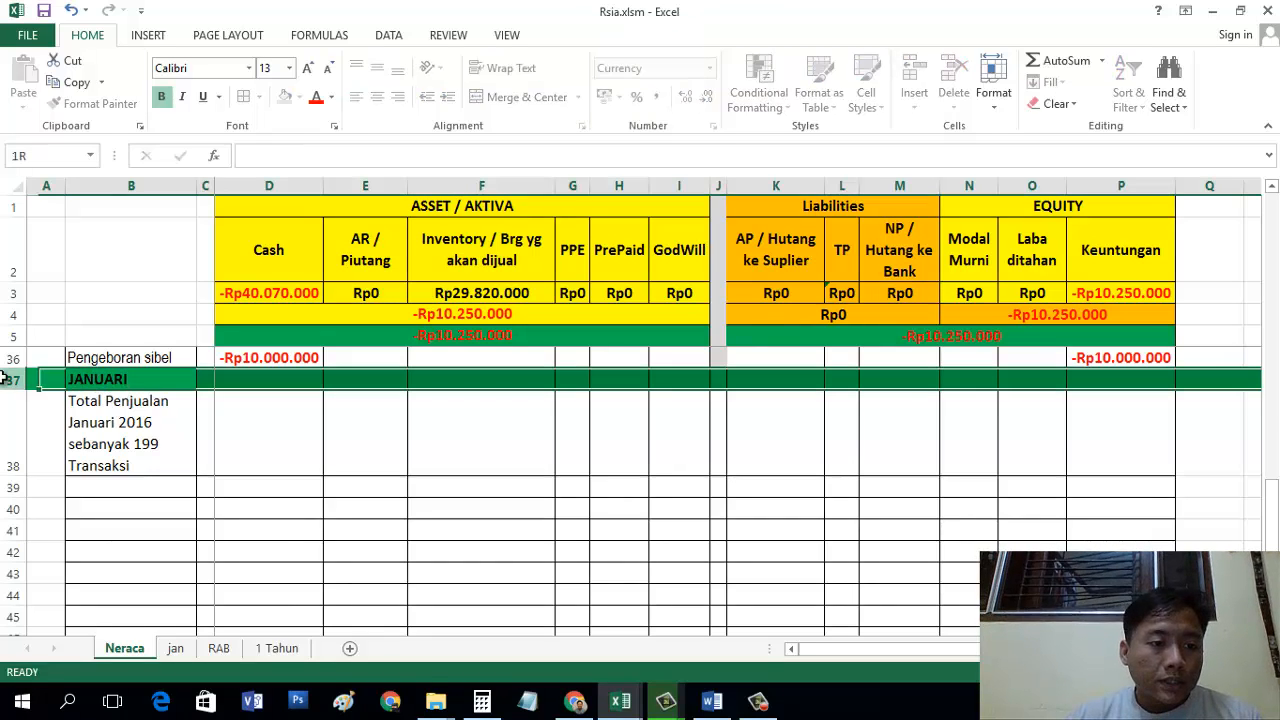
click(299, 97)
click(330, 97)
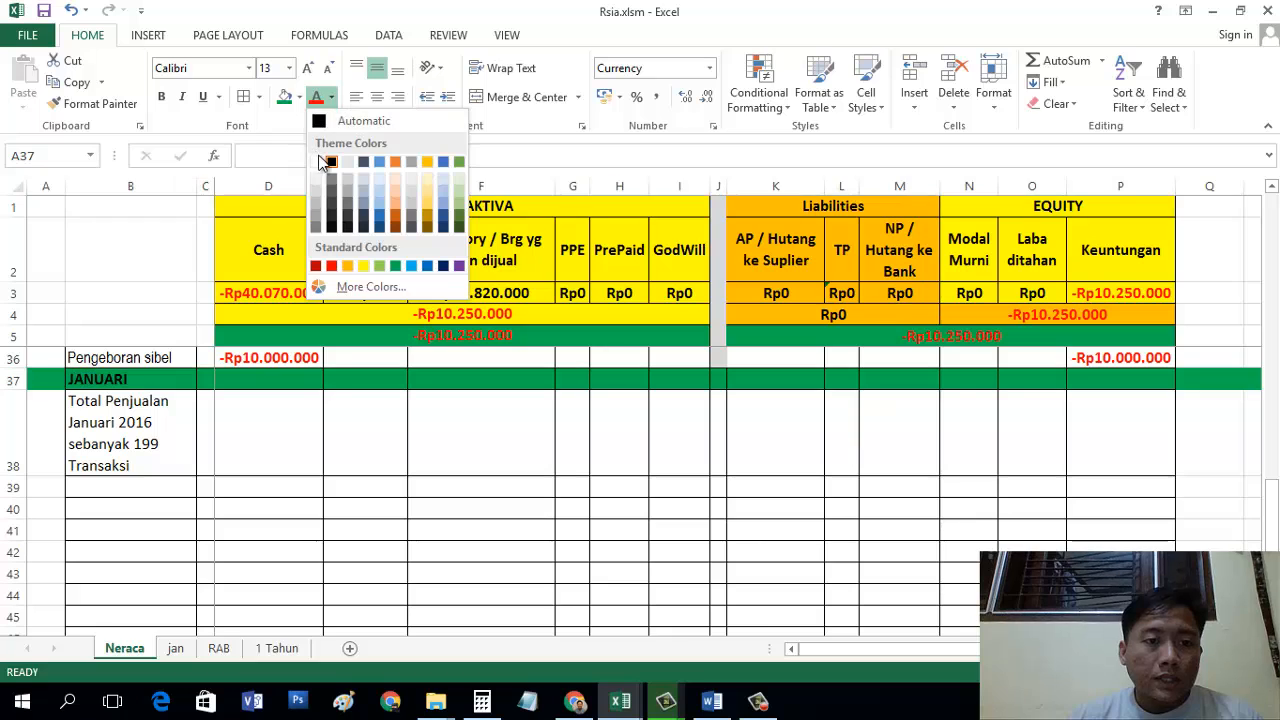
click(326, 156)
click(204, 444)
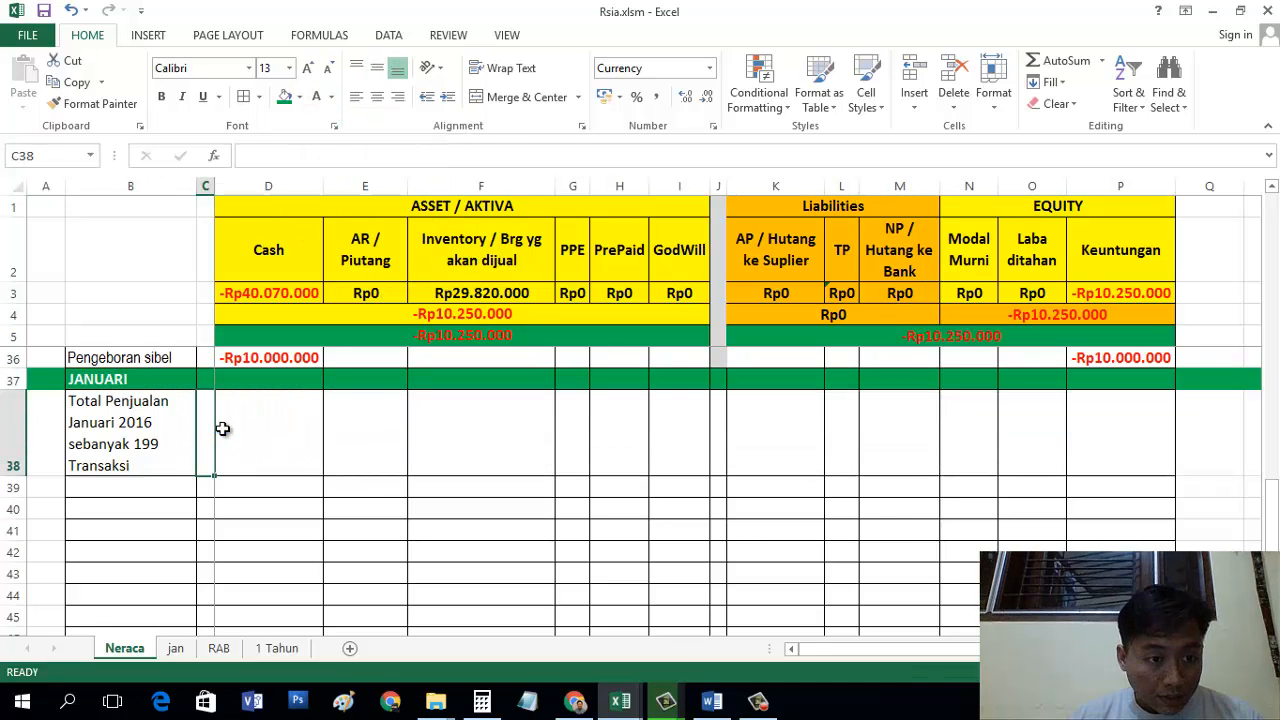
Step: Check the Total Penjualan income in G4 of jan, and enter 796000 as its Cash amount in D38 of Neraca
click(158, 445)
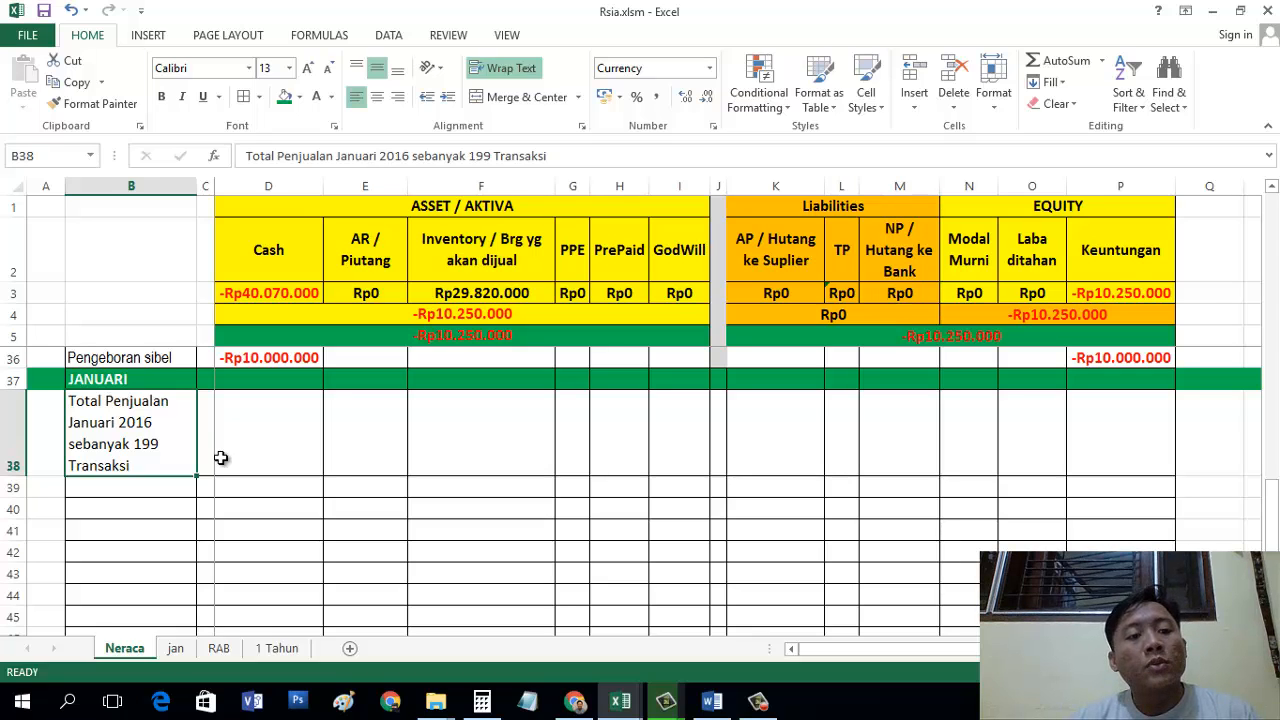
click(176, 648)
click(463, 290)
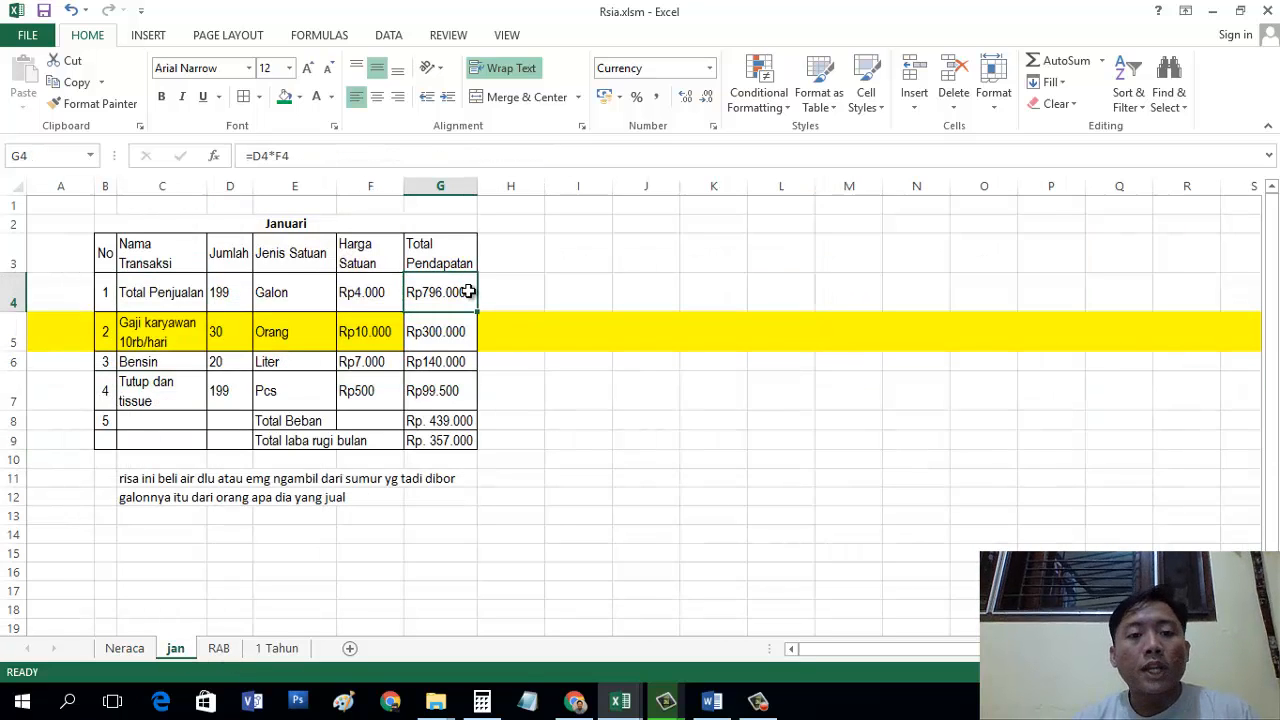
click(124, 648)
click(274, 452)
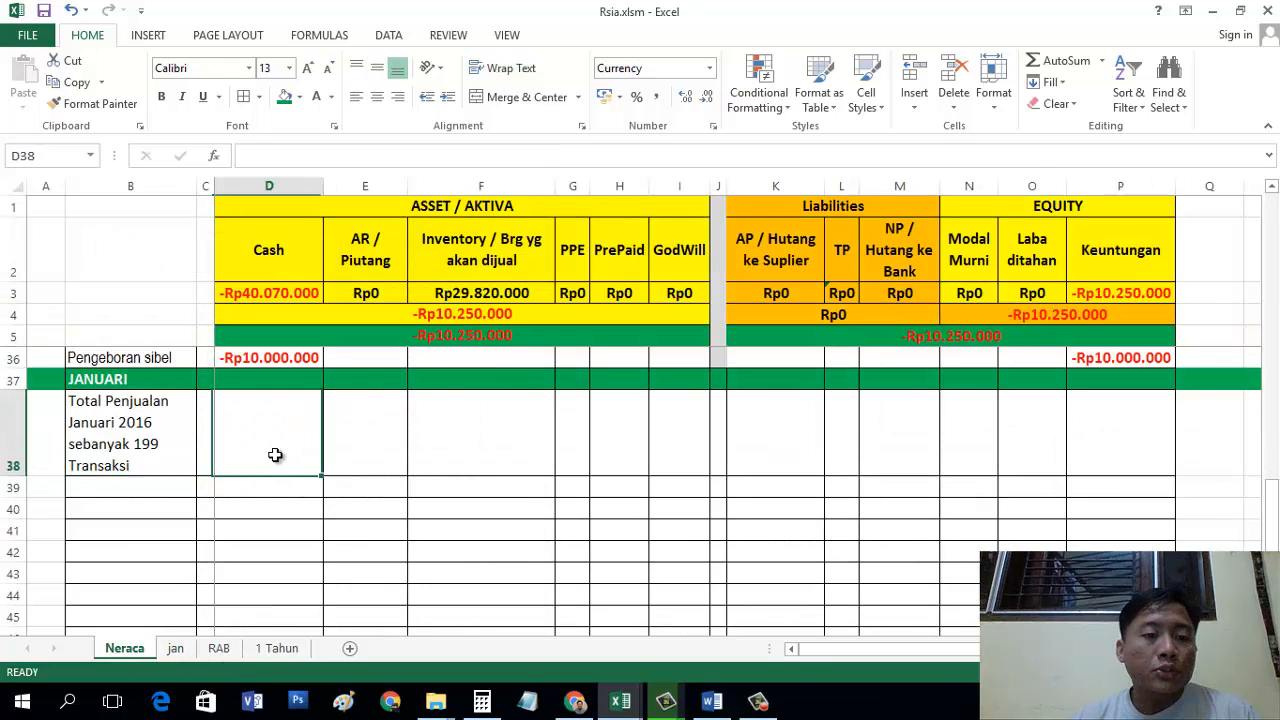
text(796000)
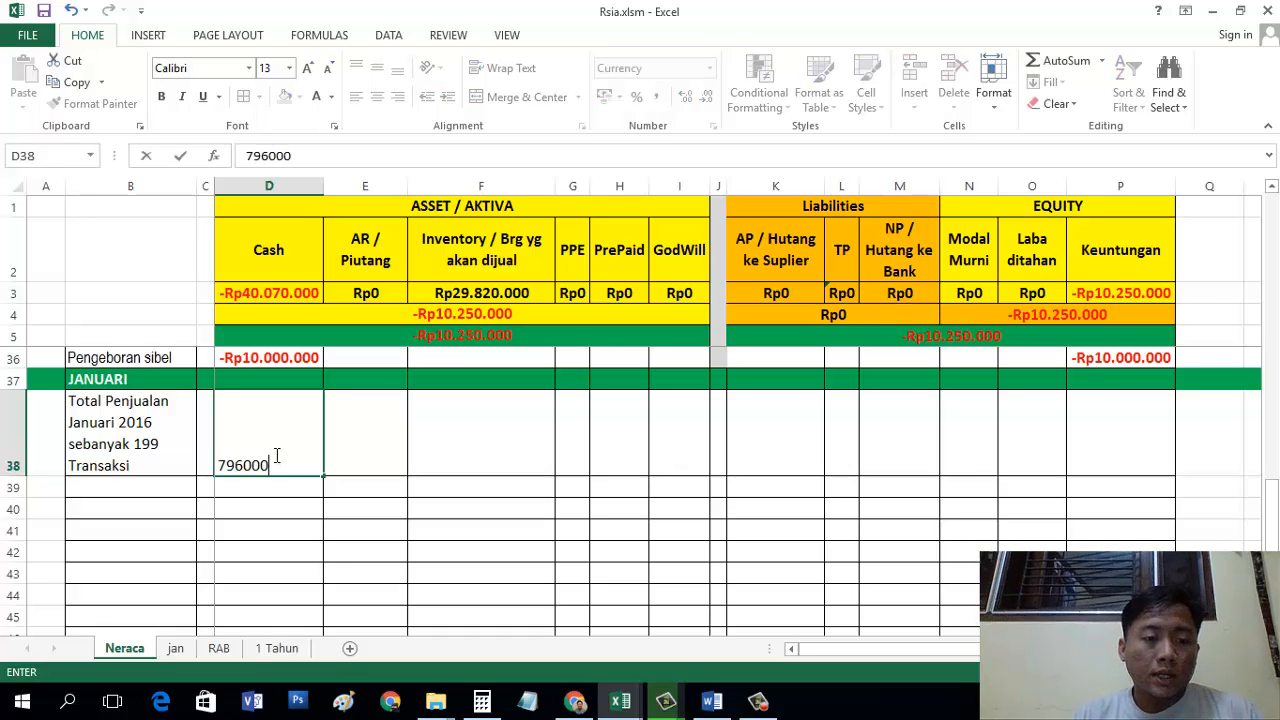
key(Return)
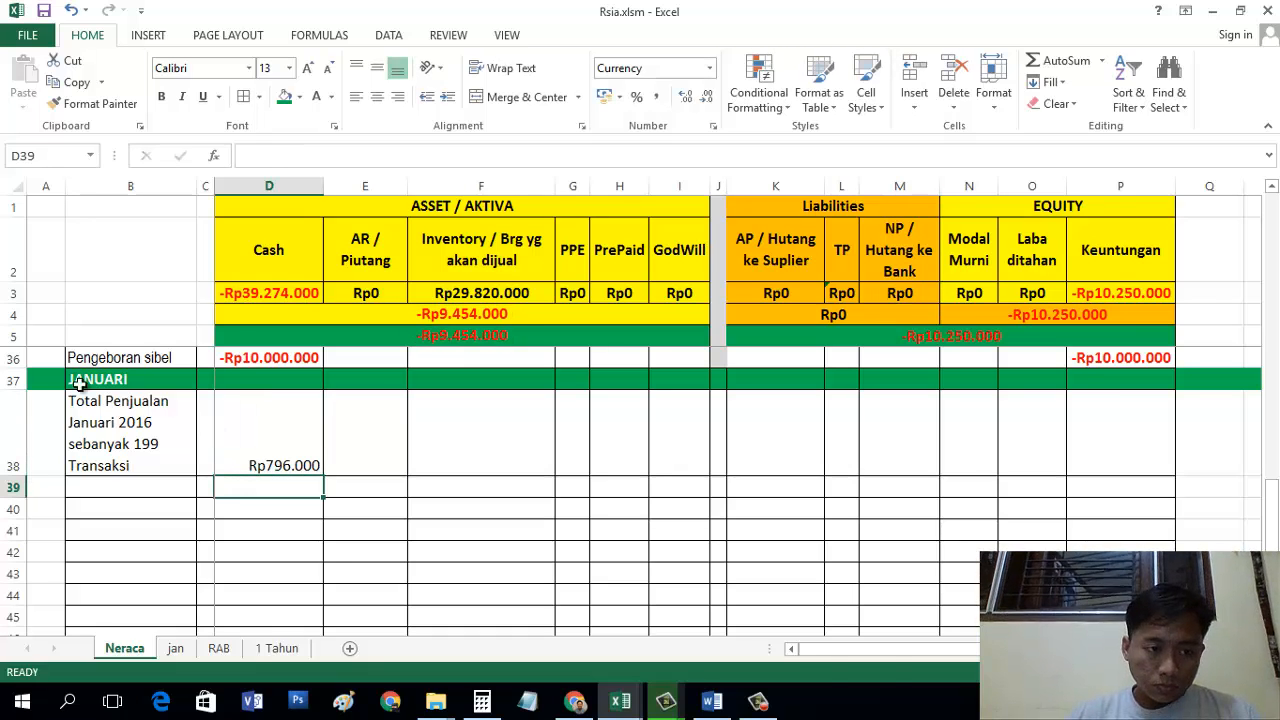
Step: Align the cells A38:P60 in Neraca horizontally left and vertically to the middle
click(14, 400)
scroll(620, 524, down, 4)
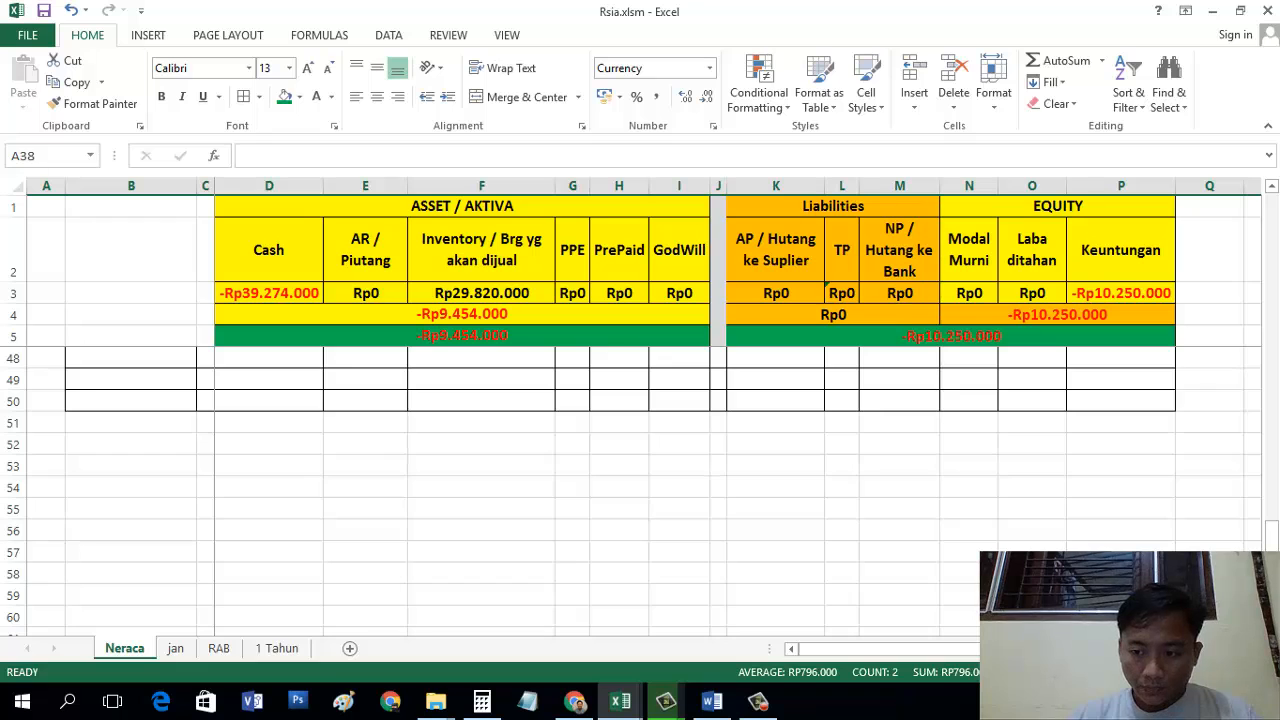
shift+click(1121, 617)
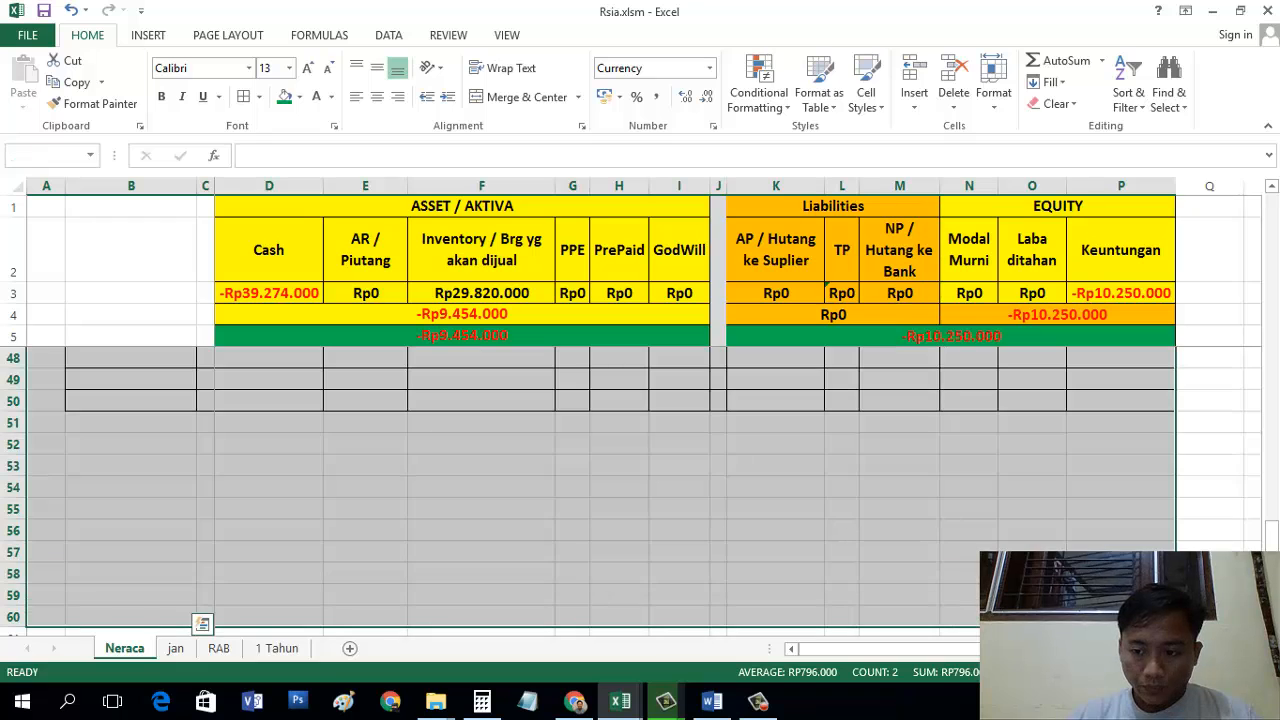
click(358, 97)
click(377, 67)
click(414, 354)
scroll(360, 466, up, 4)
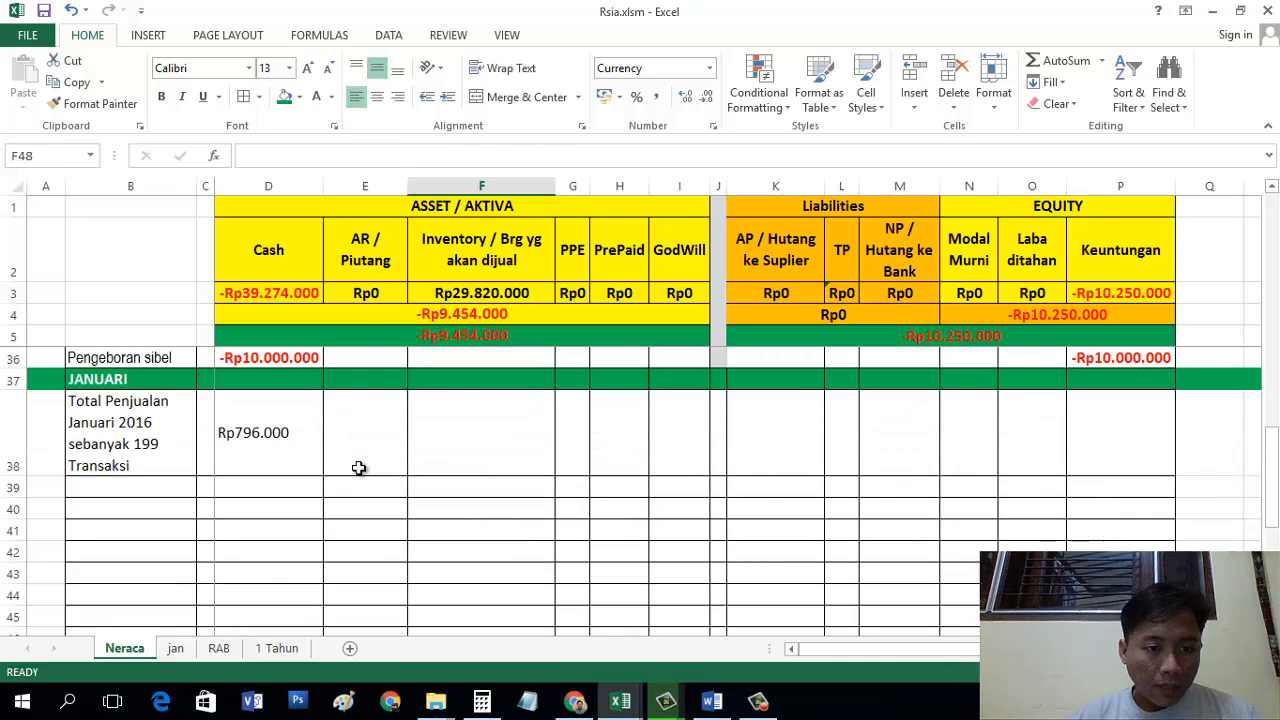
Step: Center the cells of the January block in Neraca horizontally, from row 38 downward
click(297, 438)
scroll(370, 456, up, 1)
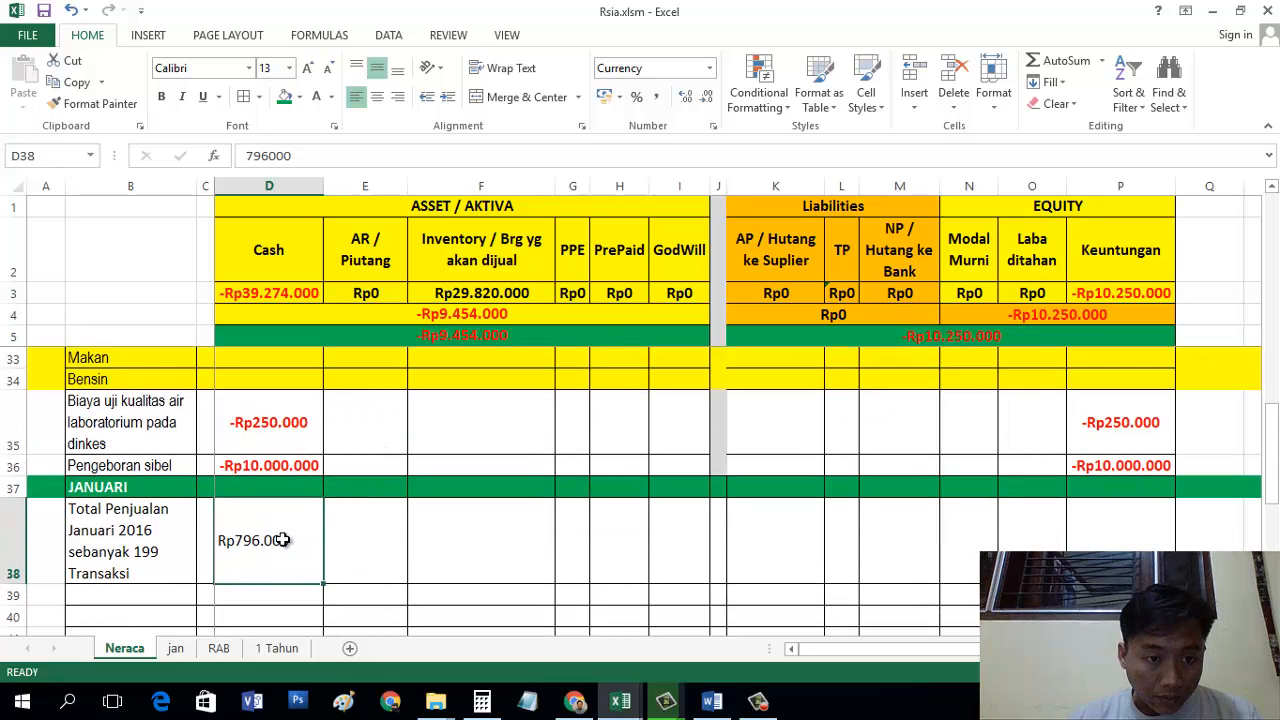
scroll(286, 529, down, 3)
scroll(109, 443, up, 2)
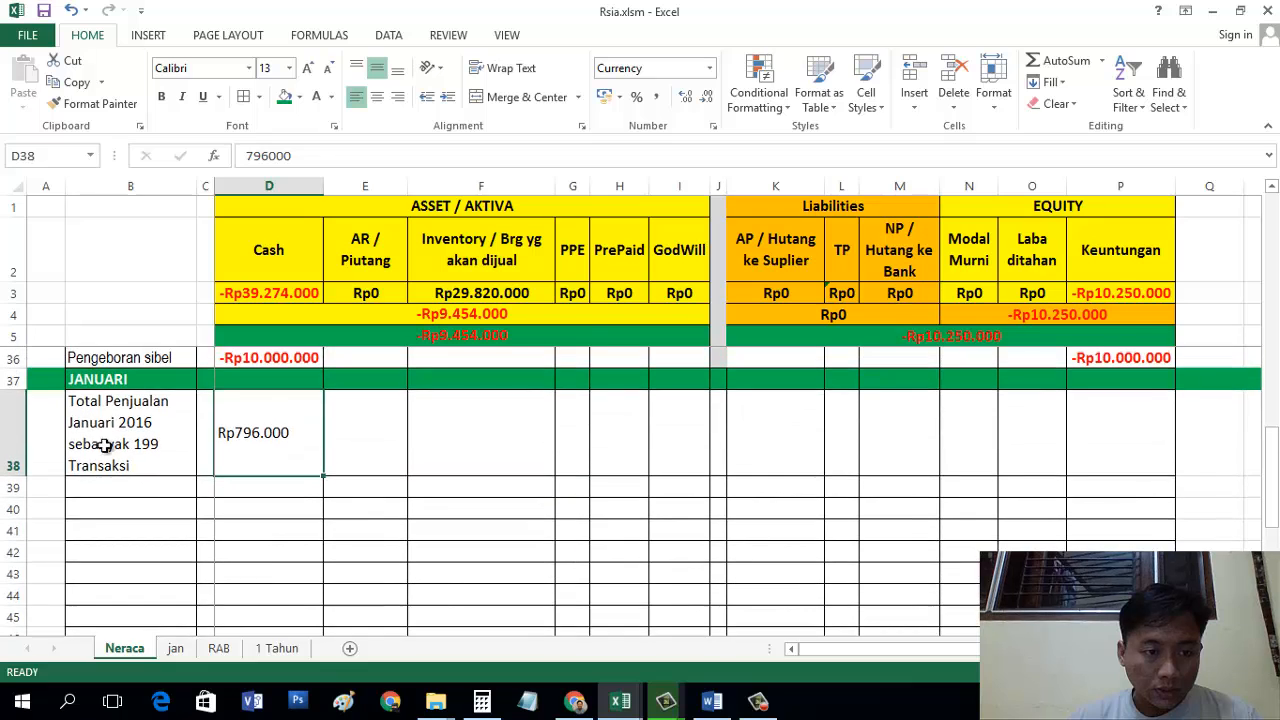
click(57, 421)
scroll(57, 421, down, 3)
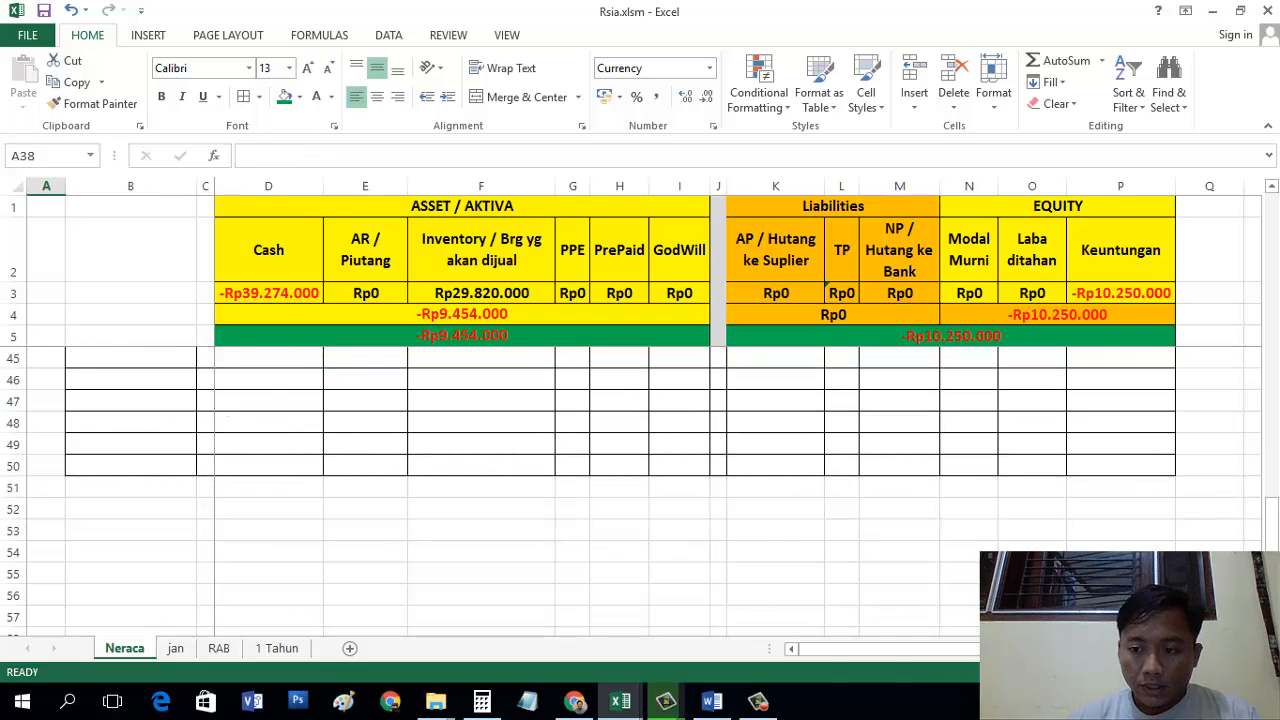
key(ctrl+a)
click(396, 439)
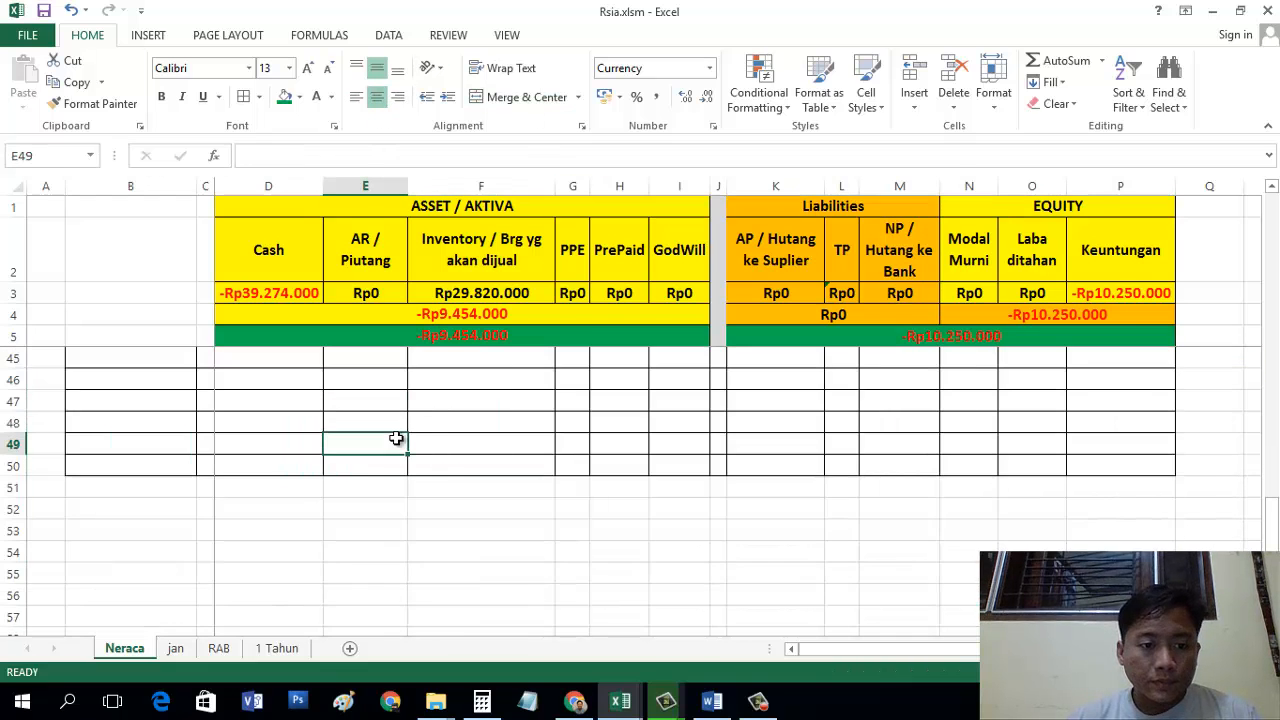
scroll(300, 420, up, 4)
click(282, 437)
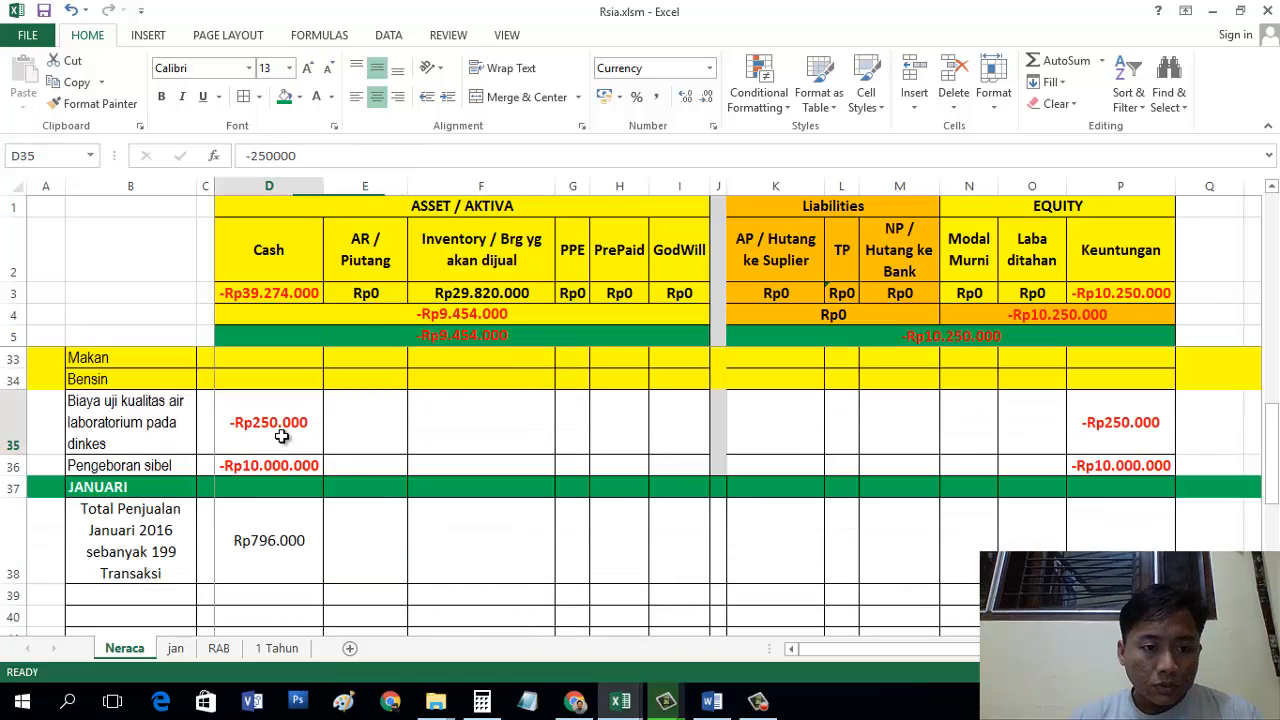
Step: Check the Cash total formula in D3 of Neraca, and enter 796000 as the Keuntungan amount of the January sales in P38
click(294, 271)
click(296, 294)
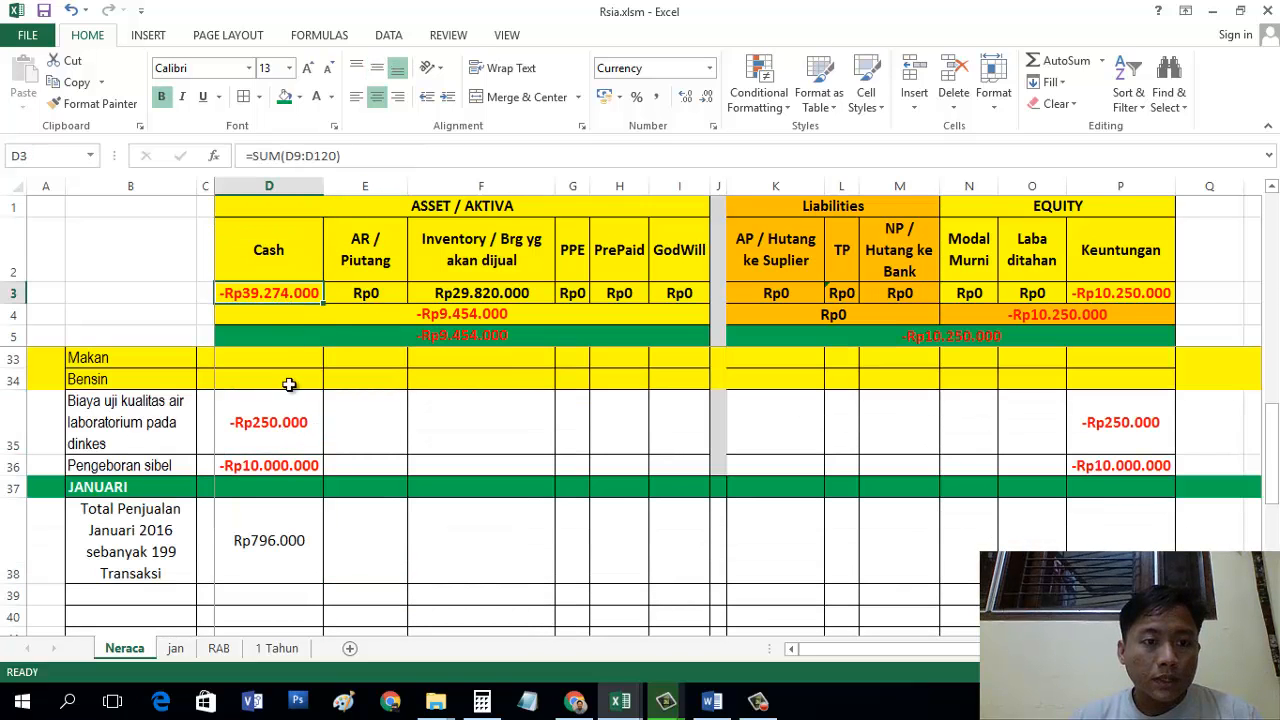
click(274, 536)
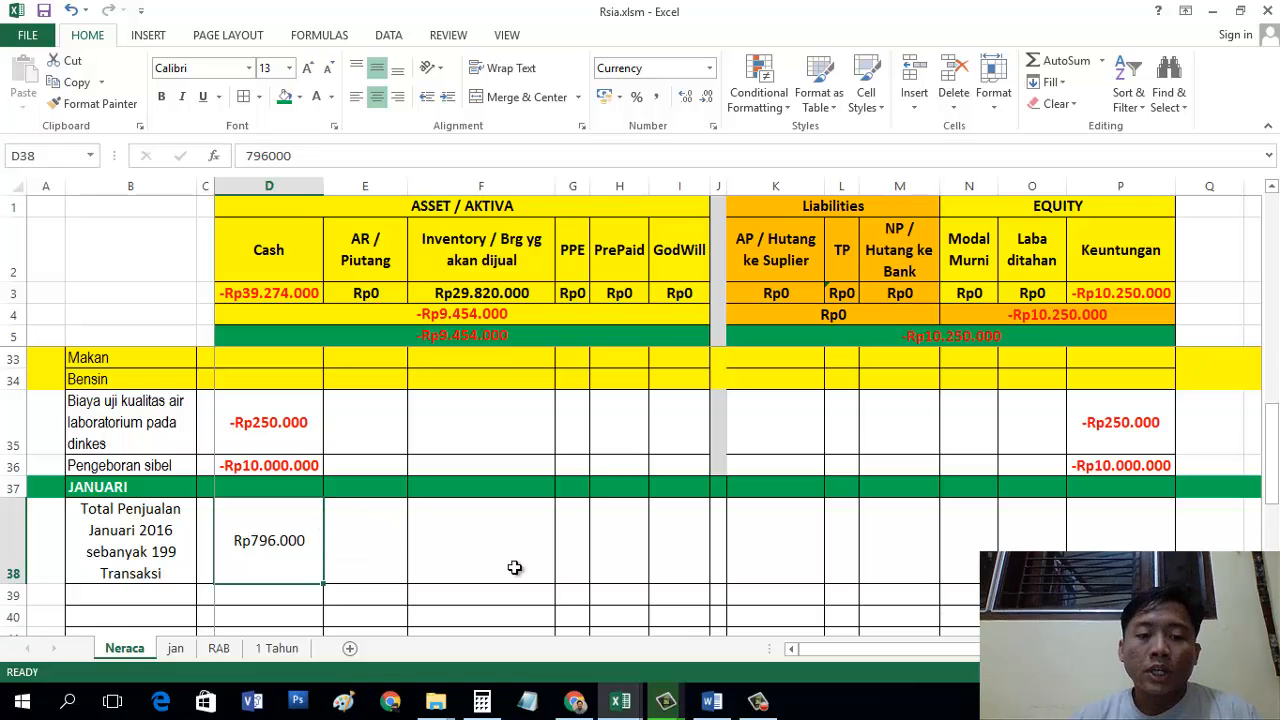
click(1104, 545)
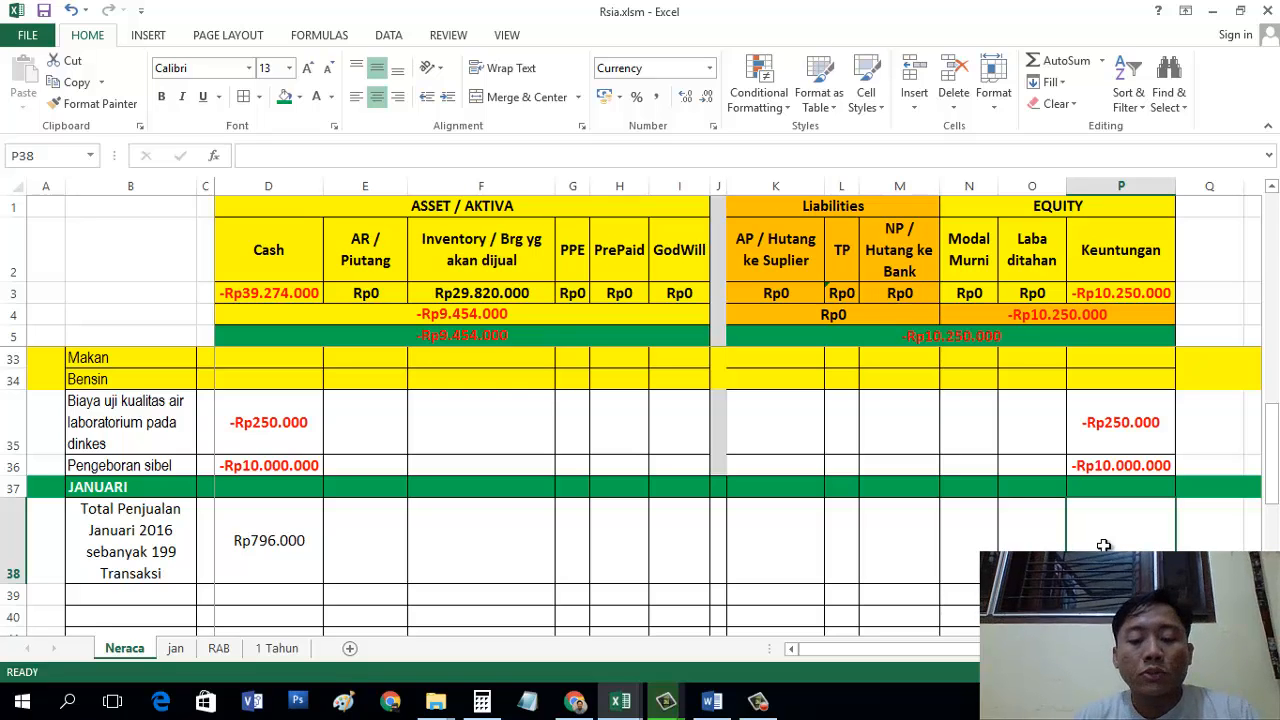
text(7960000)
key(Return)
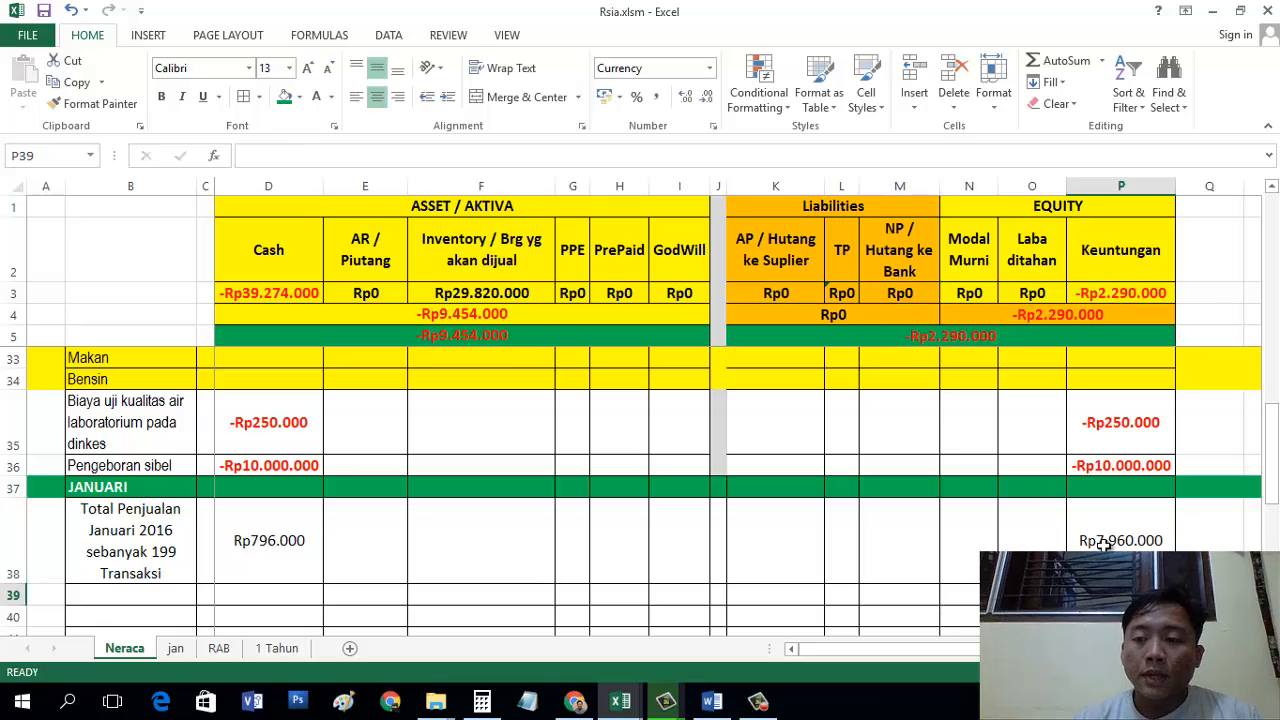
click(1128, 514)
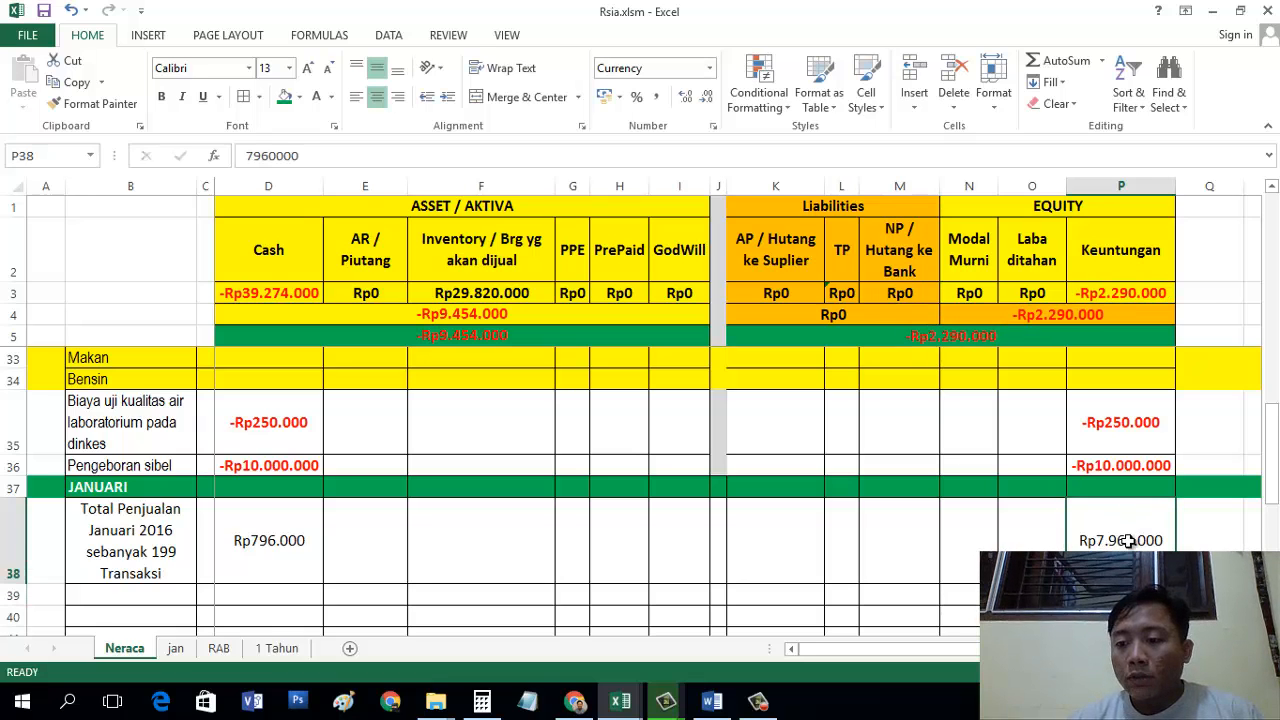
click(676, 160)
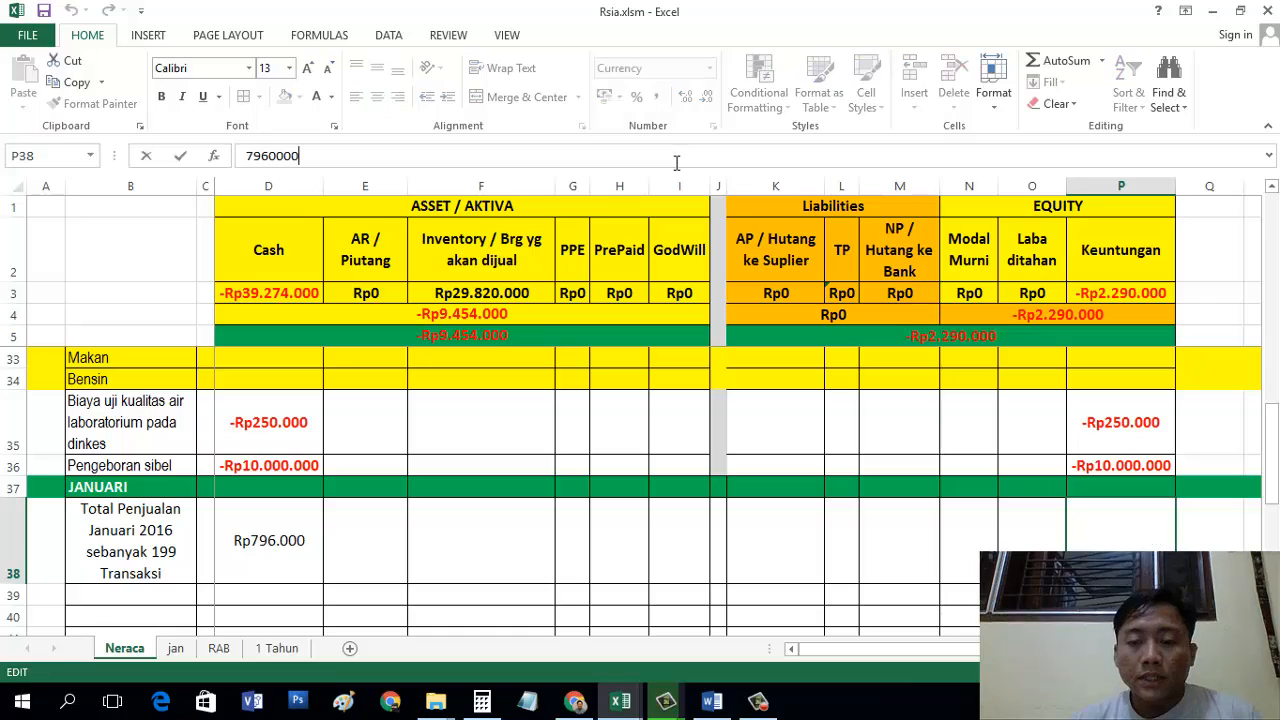
key(ctrl+Return)
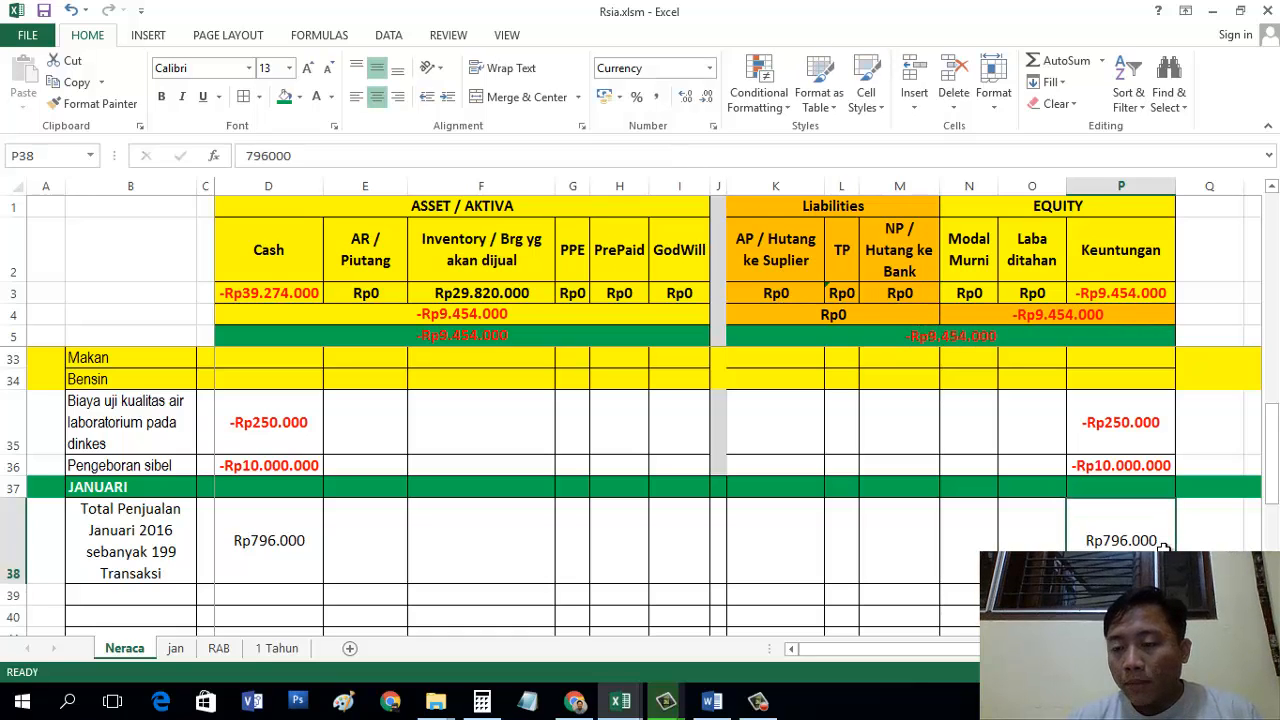
Step: Clear the Keuntungan amount in P38, check the total in P3, and undo the deletion
key(Delete)
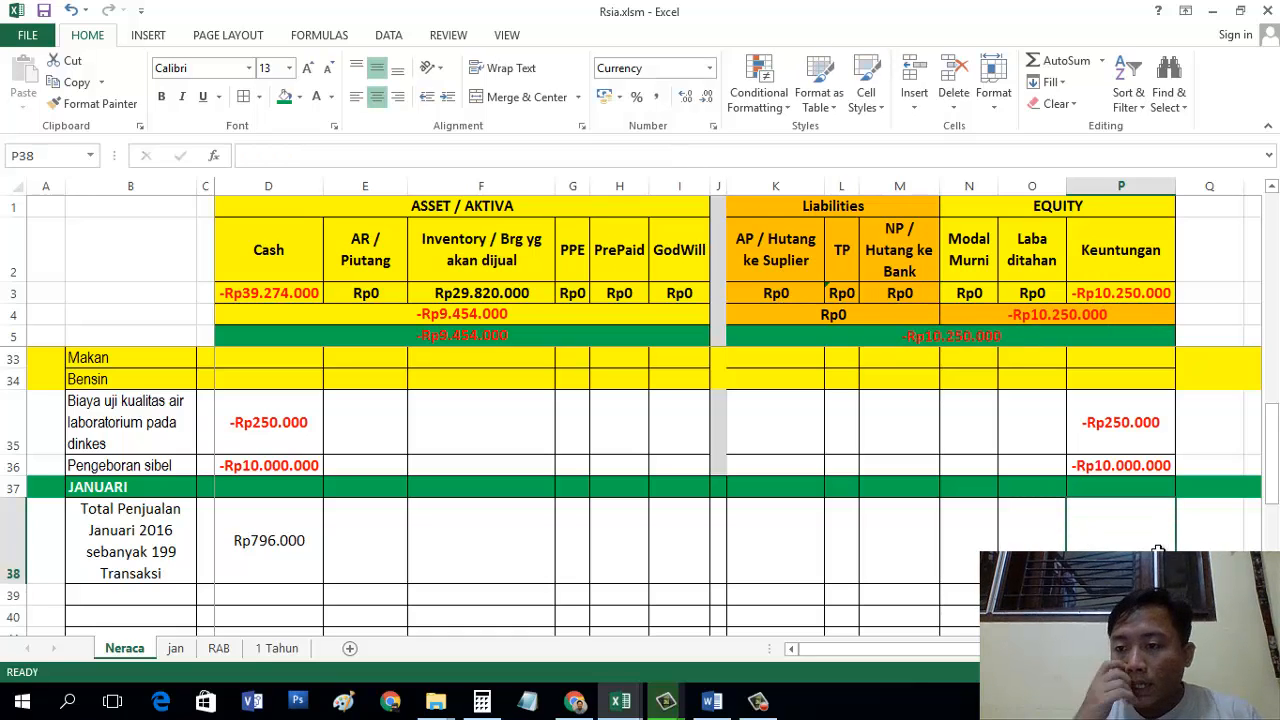
click(1128, 295)
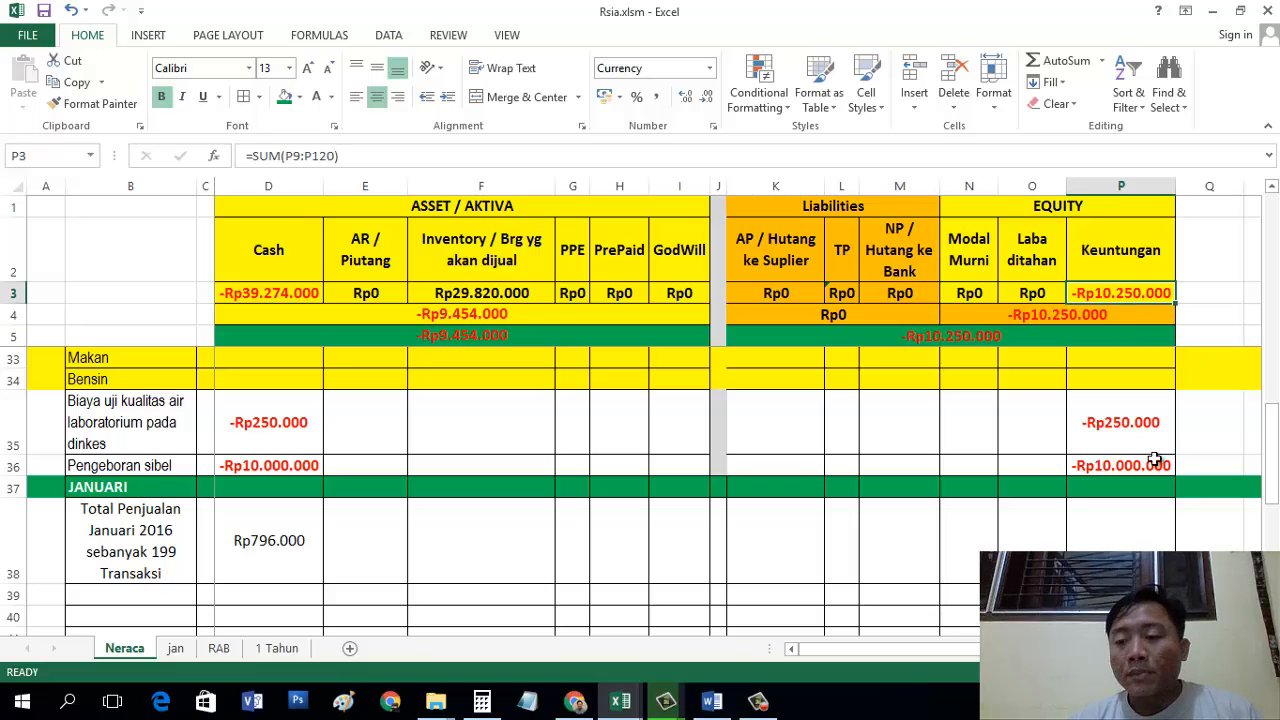
key(ctrl+z)
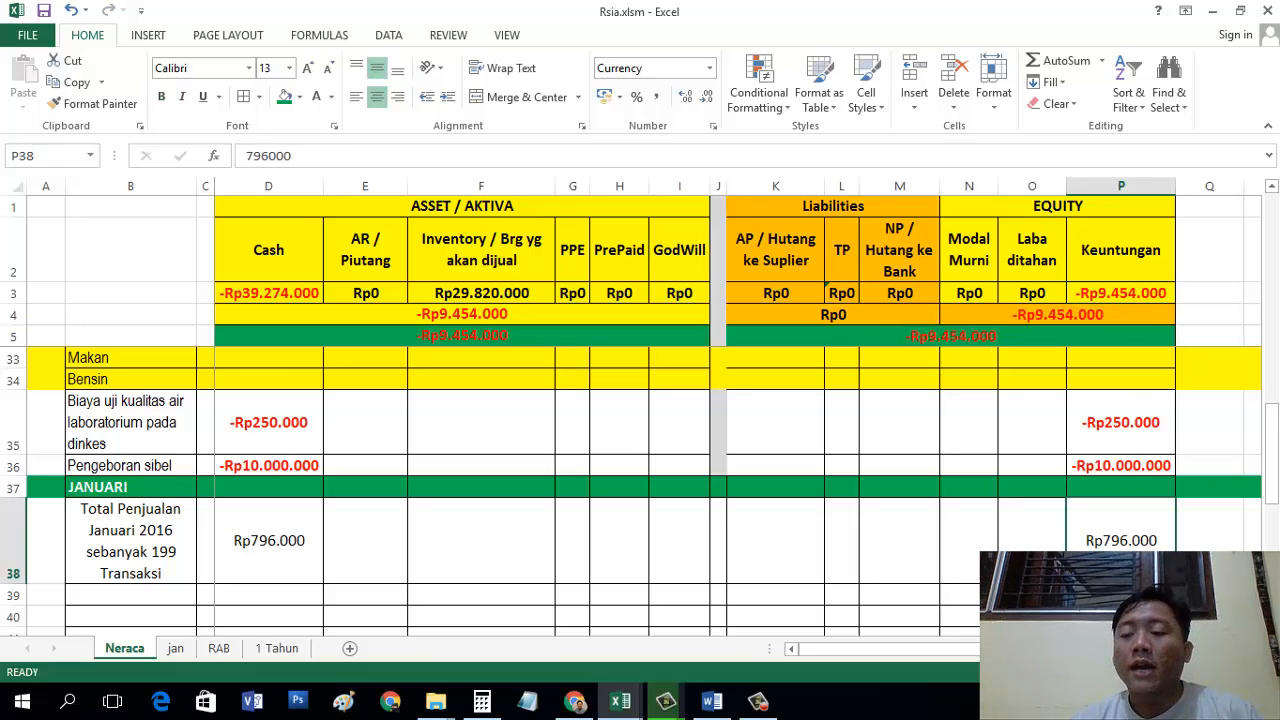
click(1104, 294)
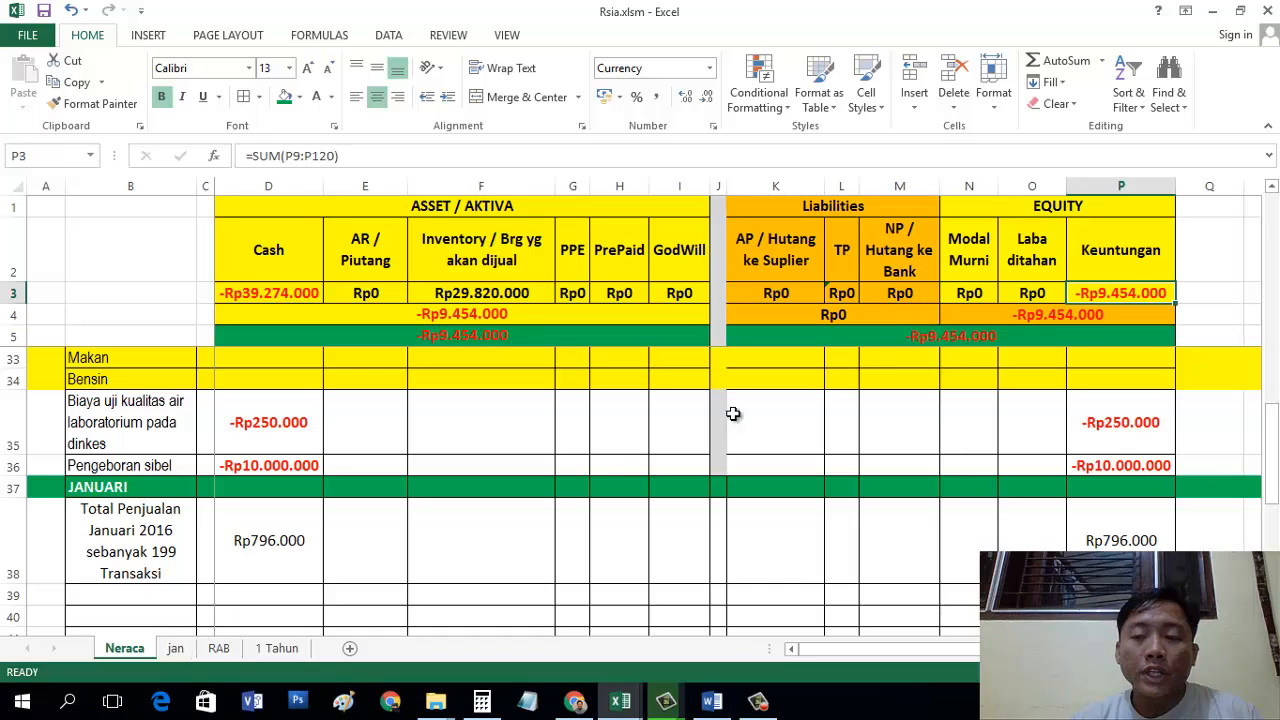
Step: Check the Gaji karyawan row in jan, and enter the label Gaji Karyawan Jan 2016 in B39 of Neraca
click(176, 649)
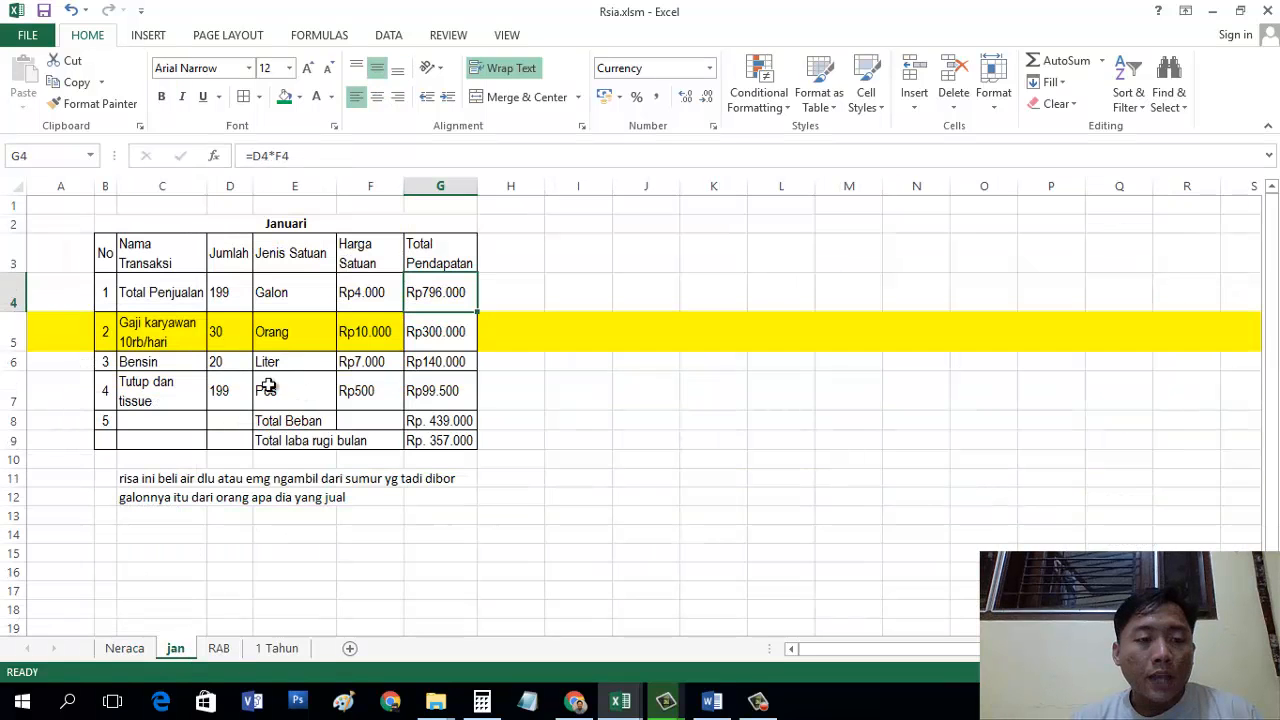
click(151, 343)
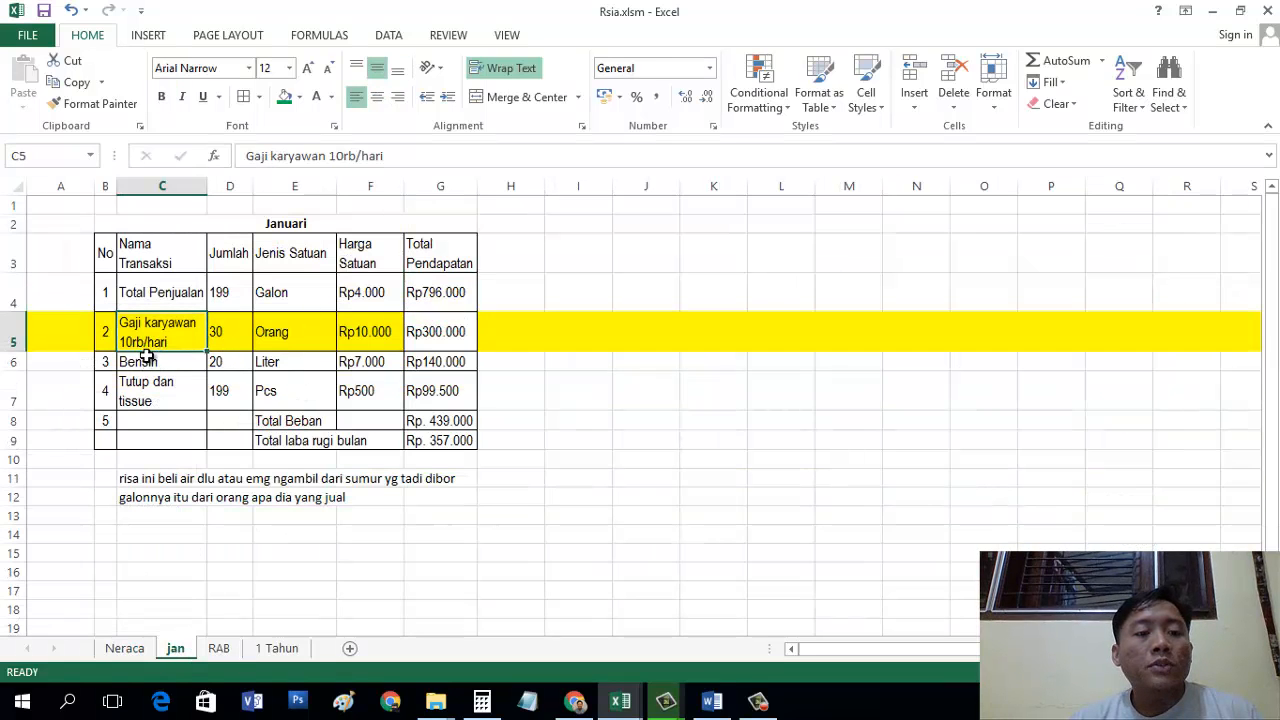
click(231, 338)
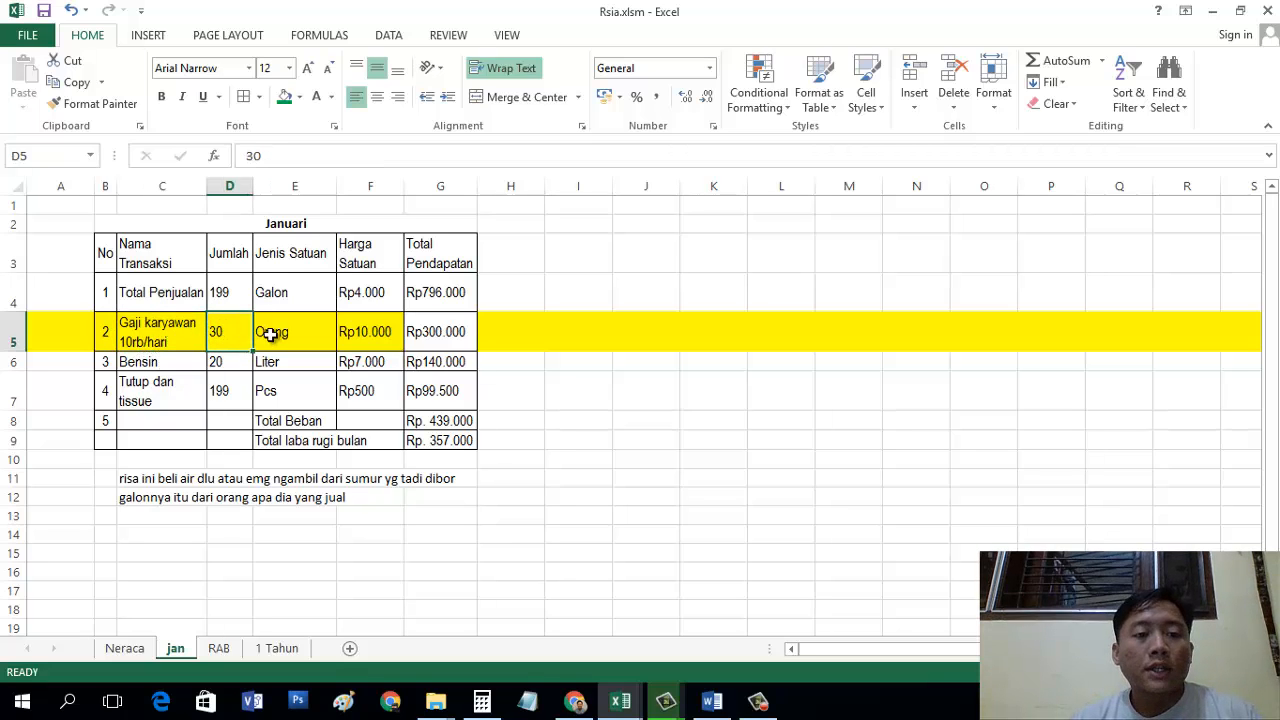
click(277, 332)
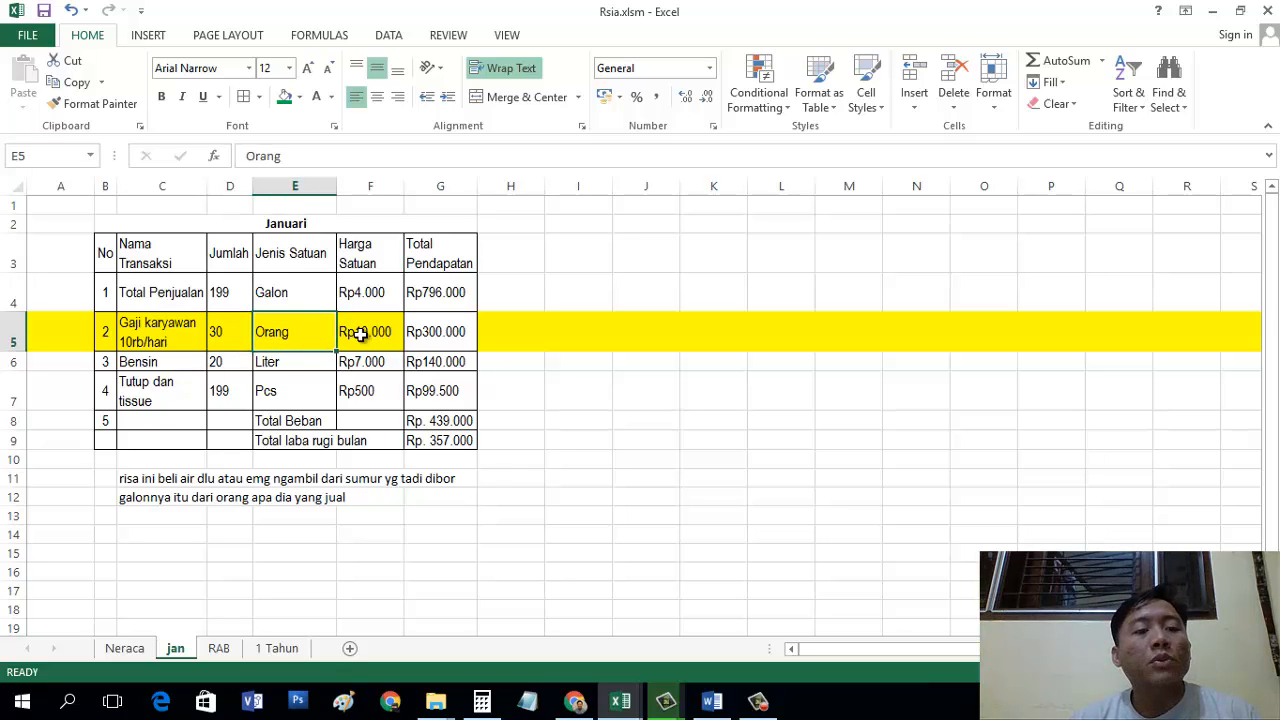
click(361, 334)
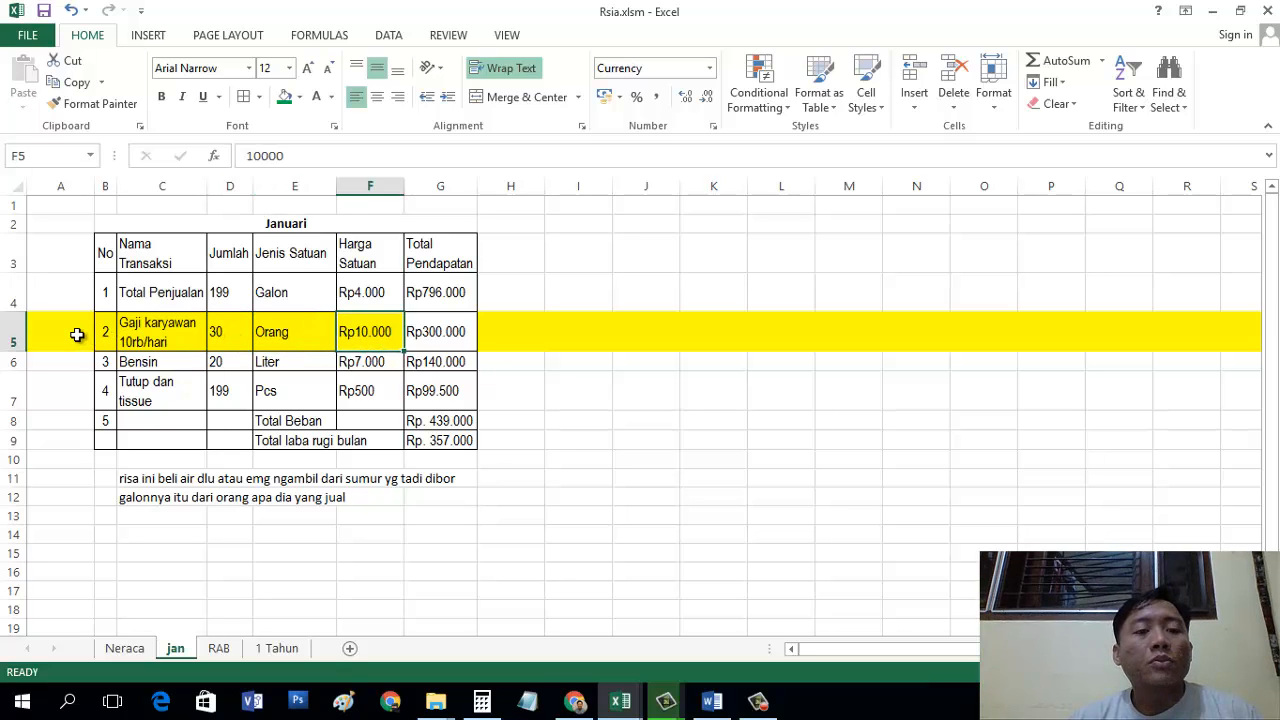
click(224, 332)
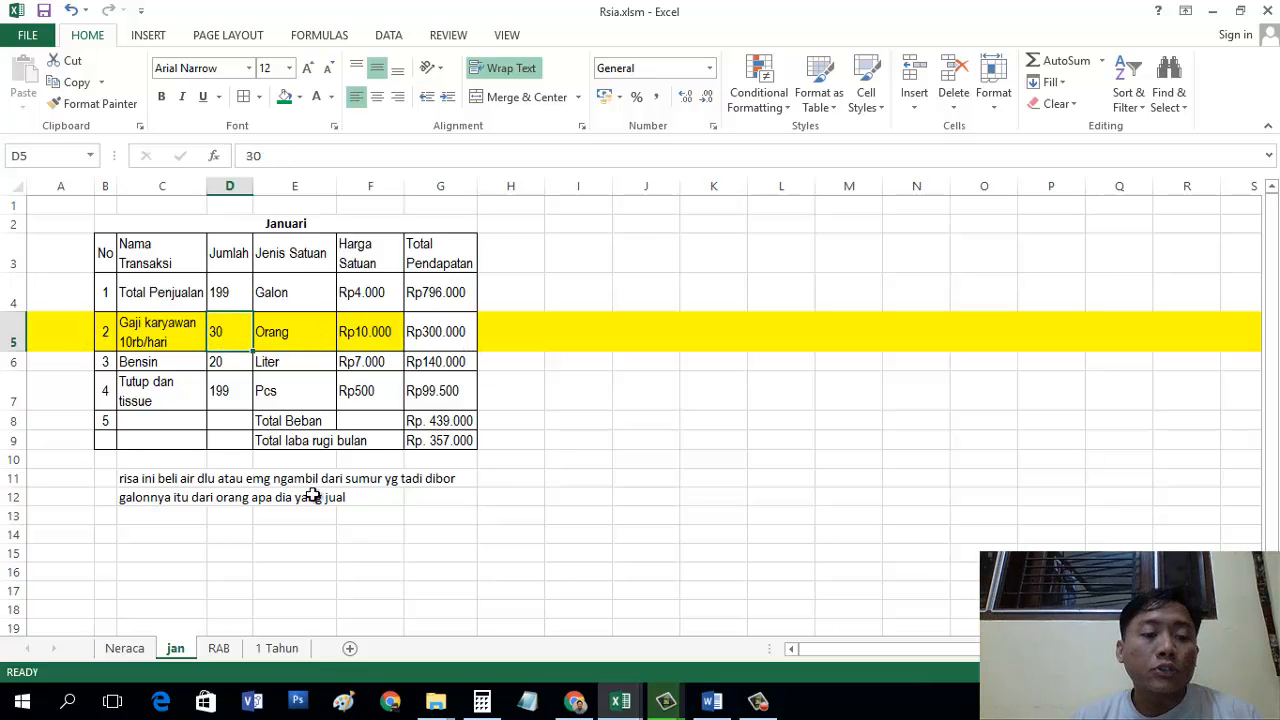
click(128, 647)
click(150, 598)
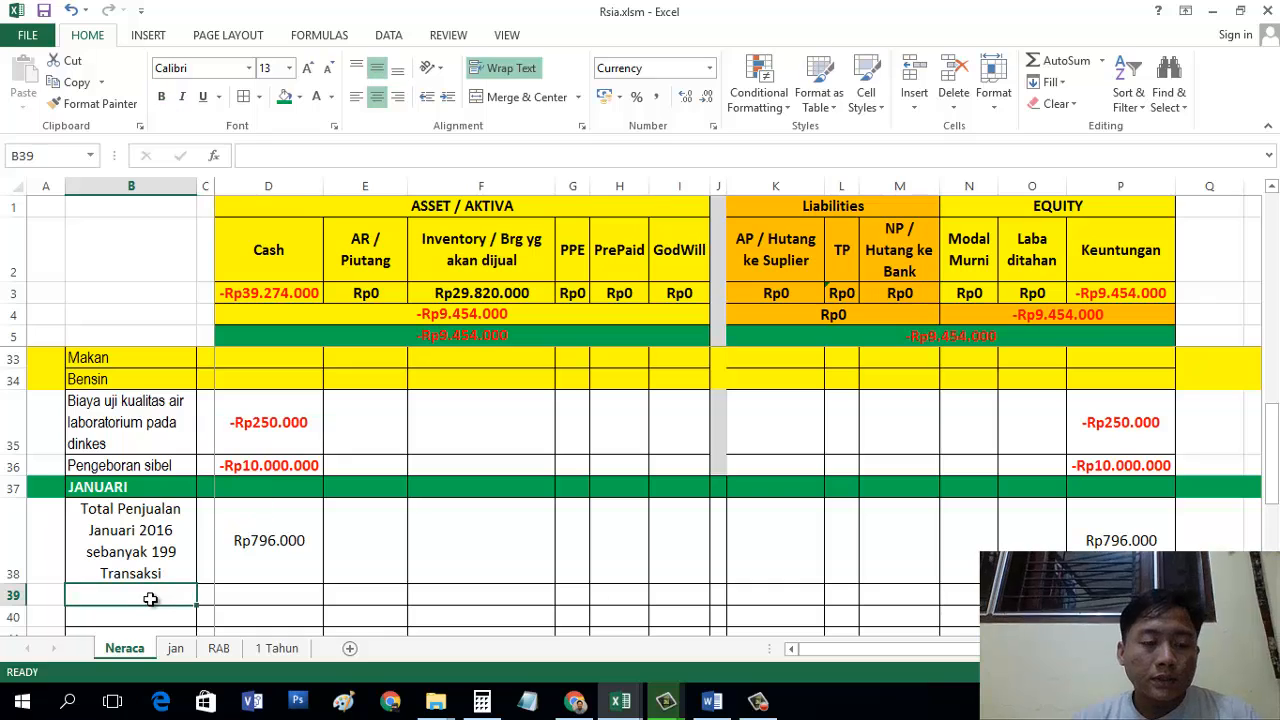
text(Gaji )
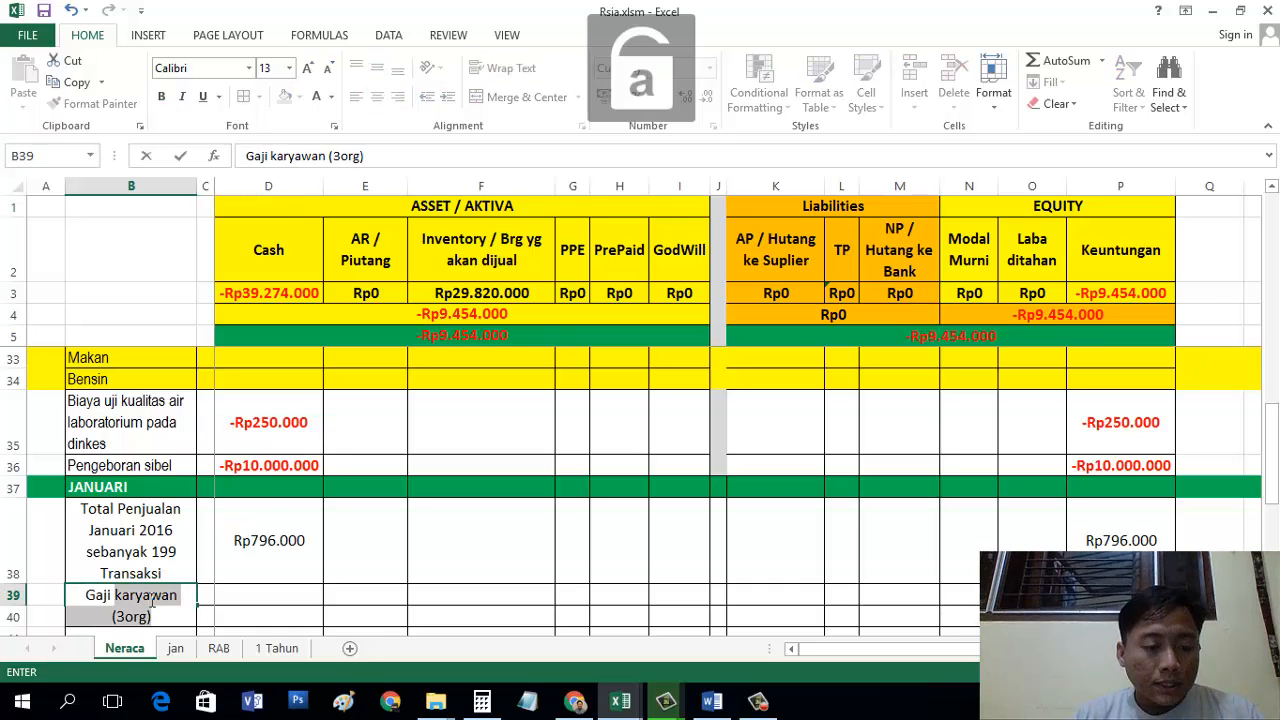
text(Karyawan Jan)
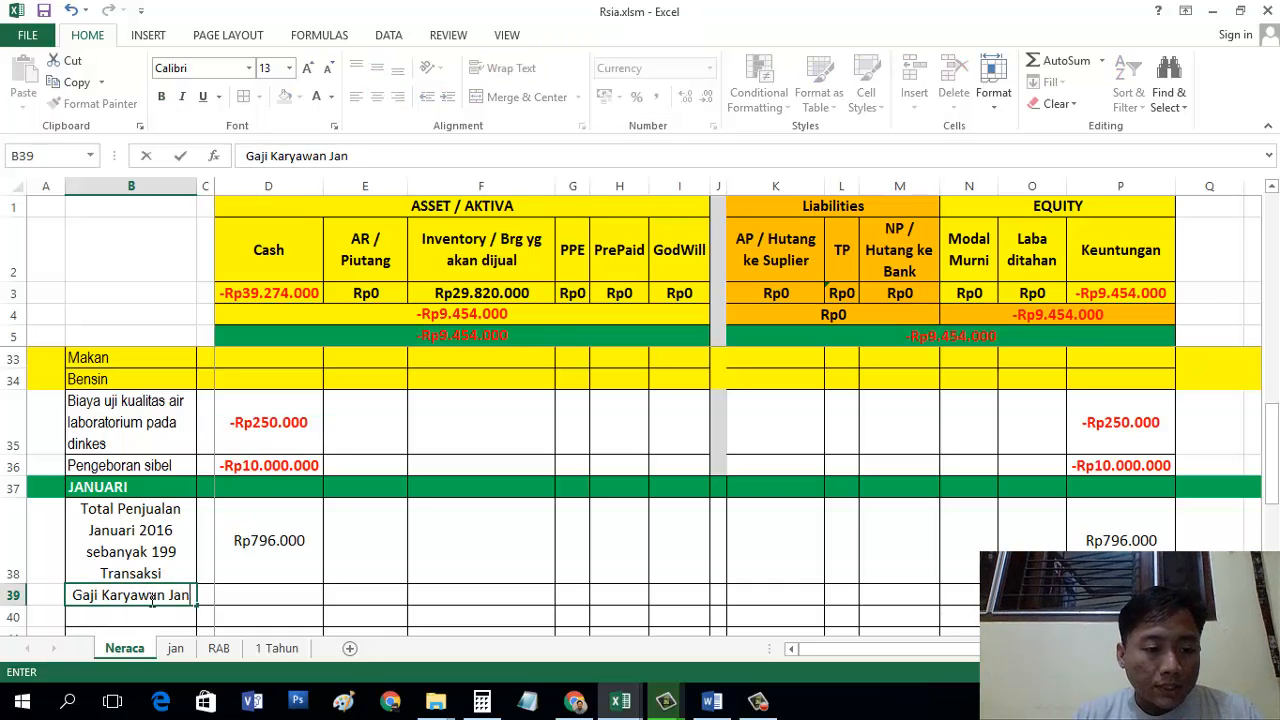
text( 2016)
key(Return)
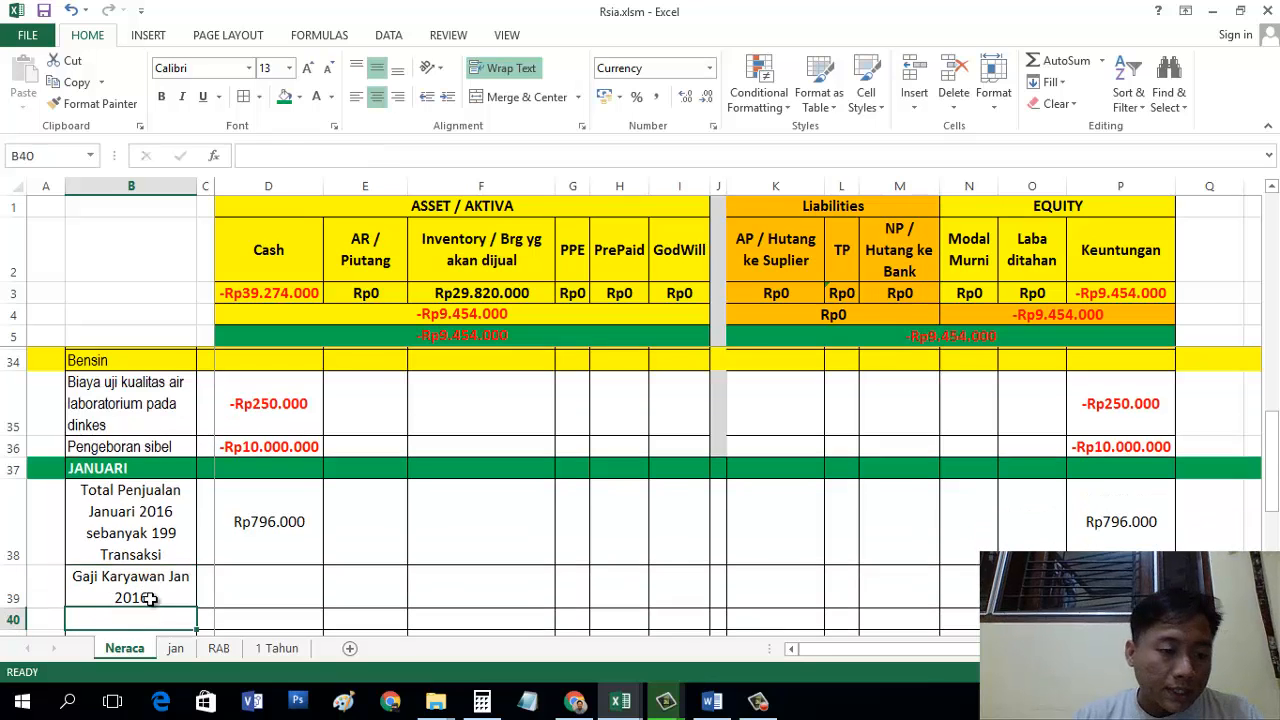
Step: Shorten Januari to Jan in the sales label in B38
click(135, 535)
double_click(349, 157)
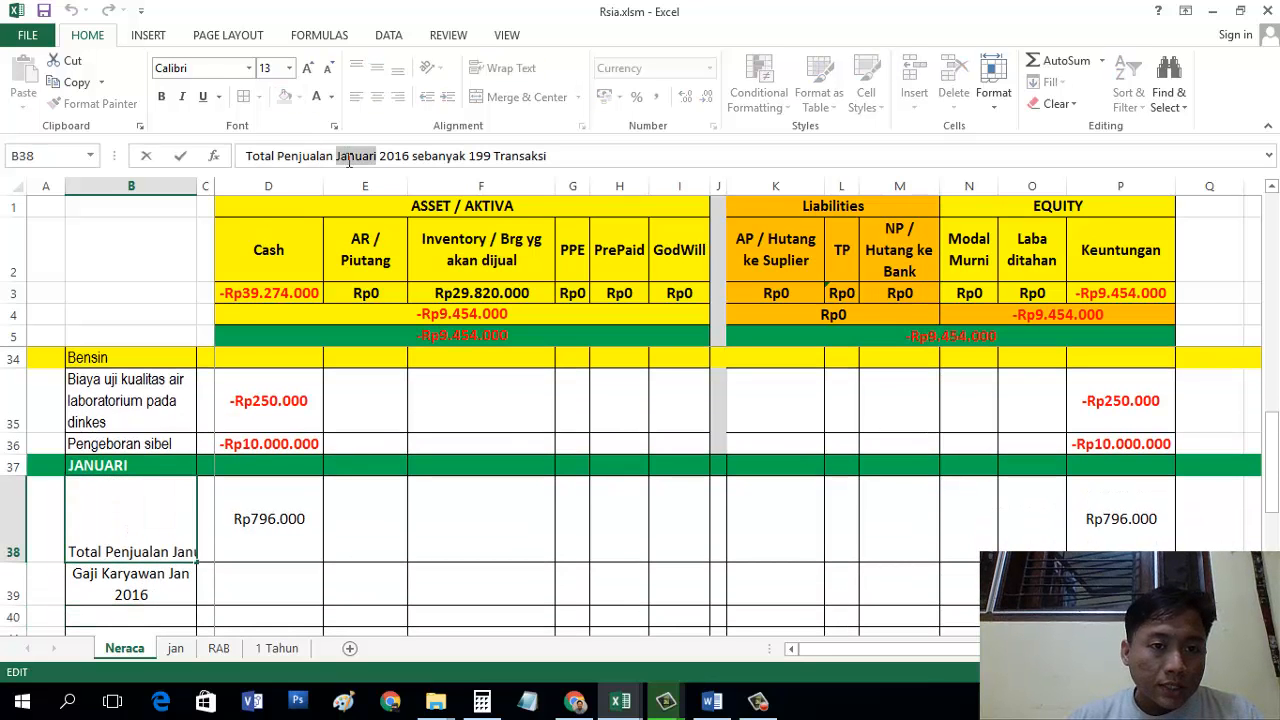
text(Jan)
key(Return)
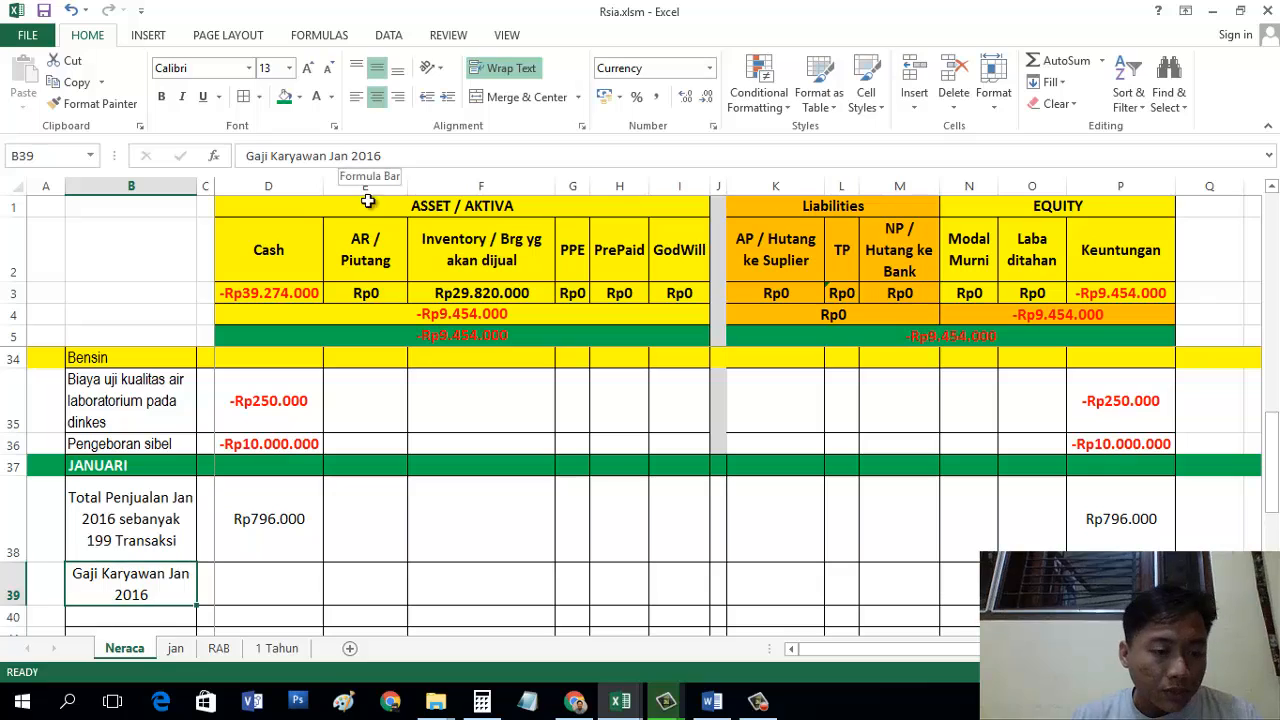
double_click(165, 592)
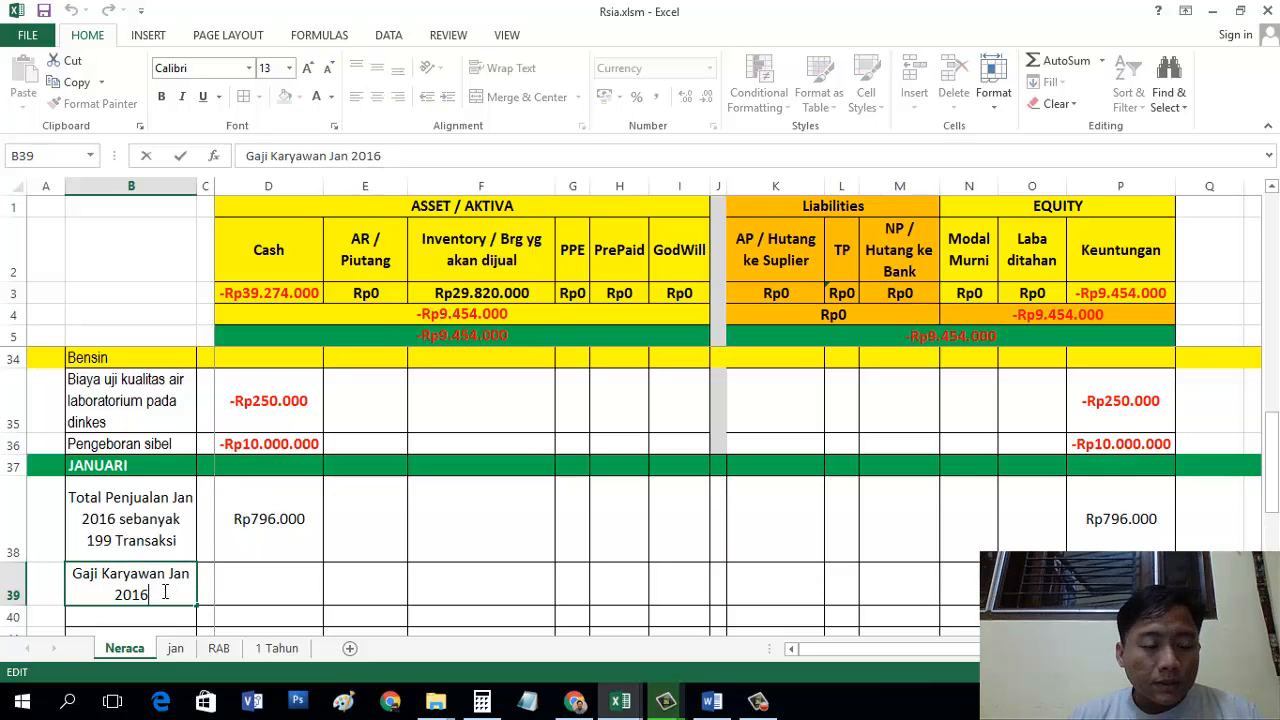
text(30 org)
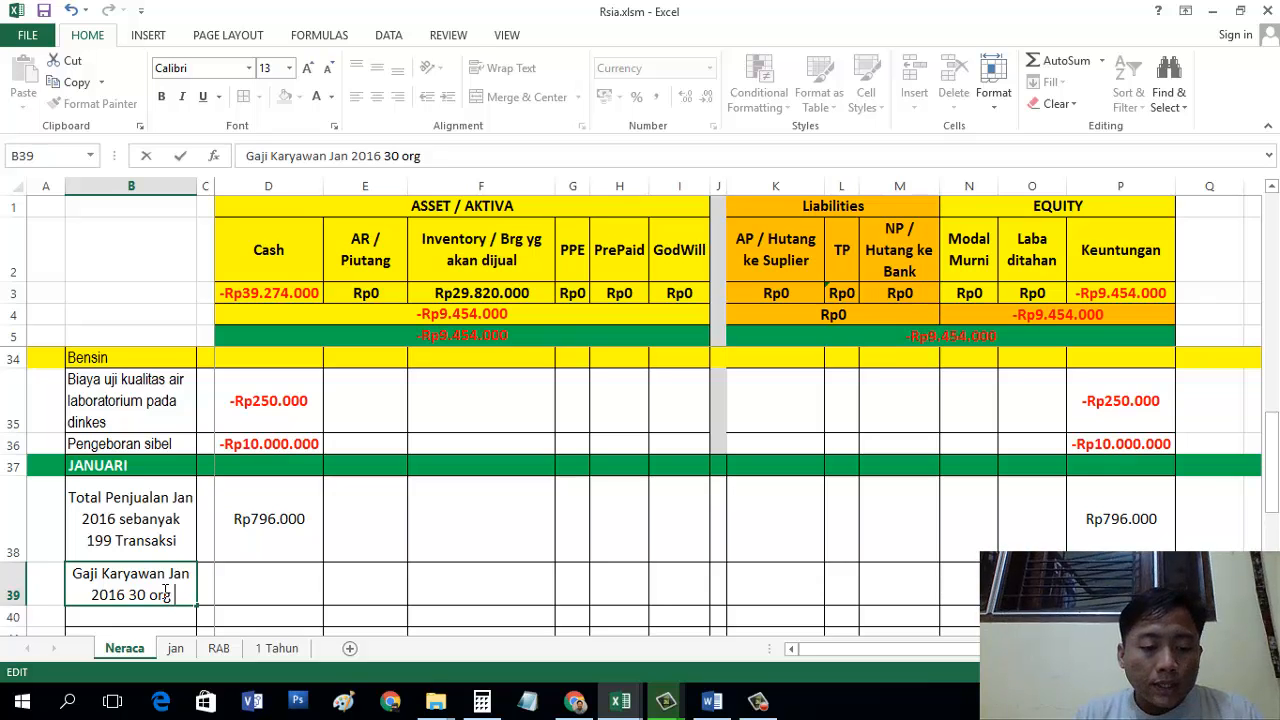
text( @10rb)
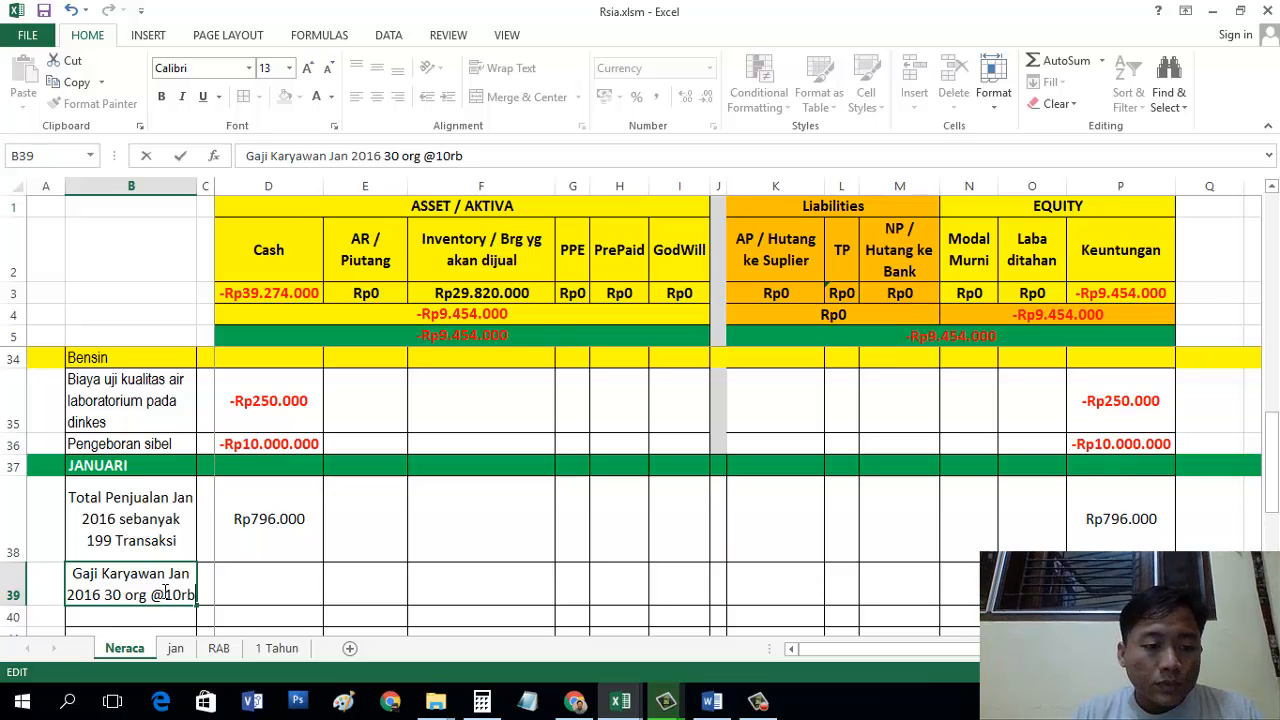
key(Return)
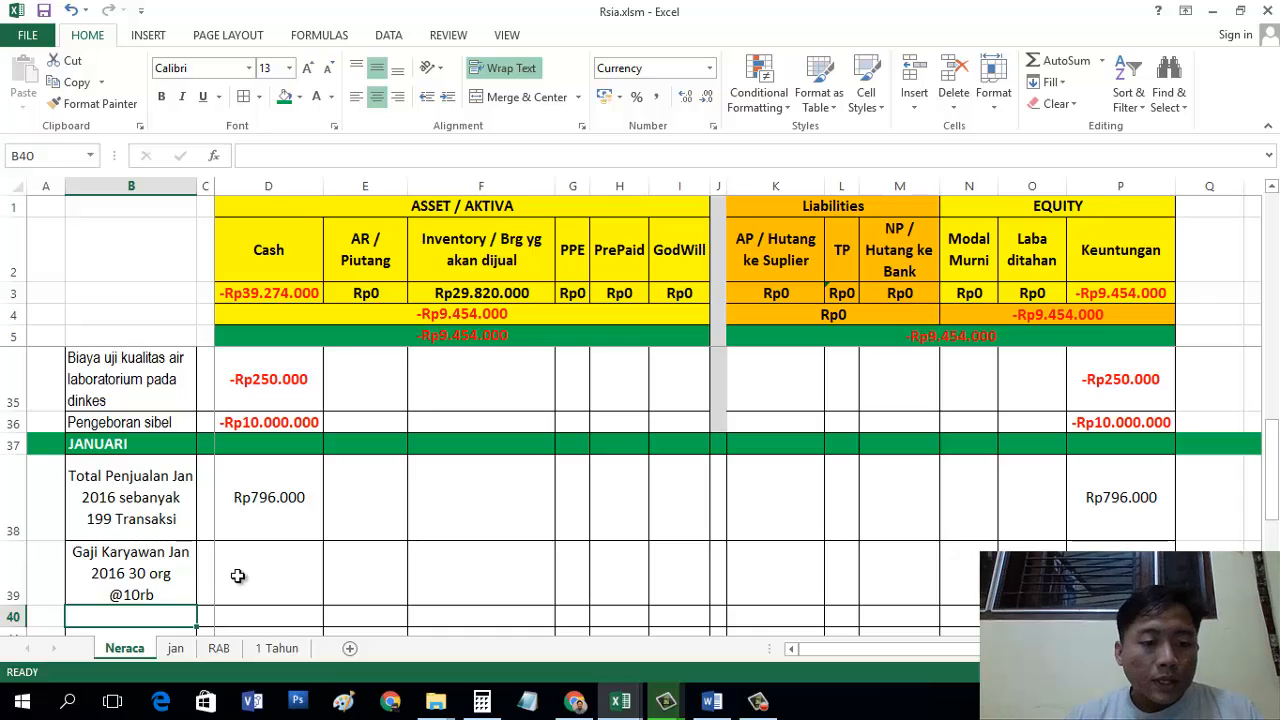
Step: Enter -300000 as the Cash amount of the employee wages in D39
click(237, 575)
text(-Rp300.)
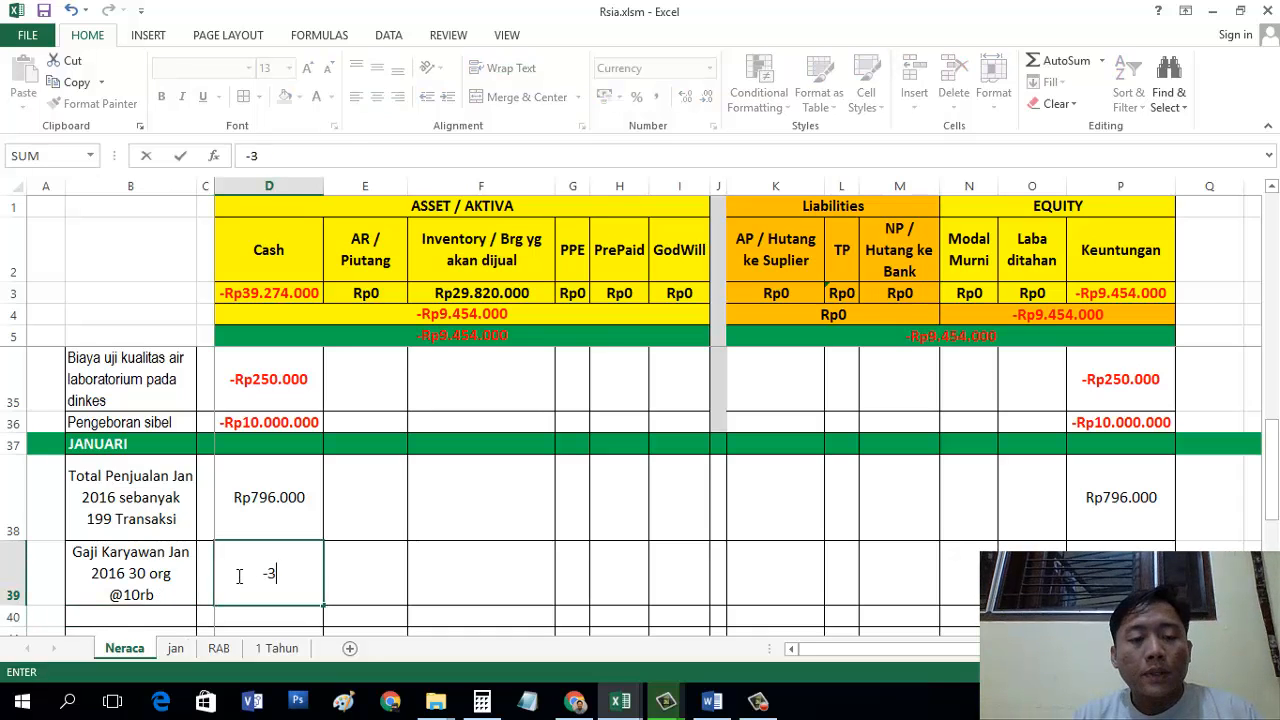
text(000)
key(Tab)
key(Tab)
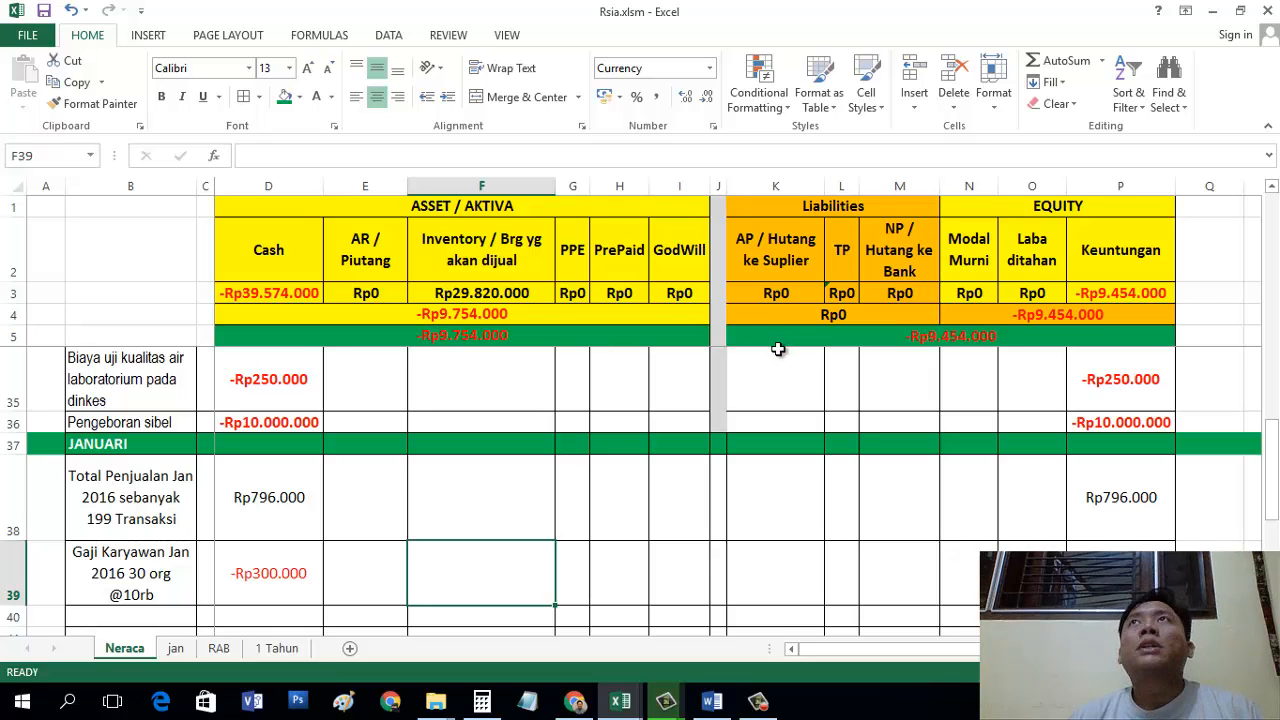
Step: Enter -300000 as the Keuntungan amount of the employee wages in P39
click(1120, 575)
text(-)
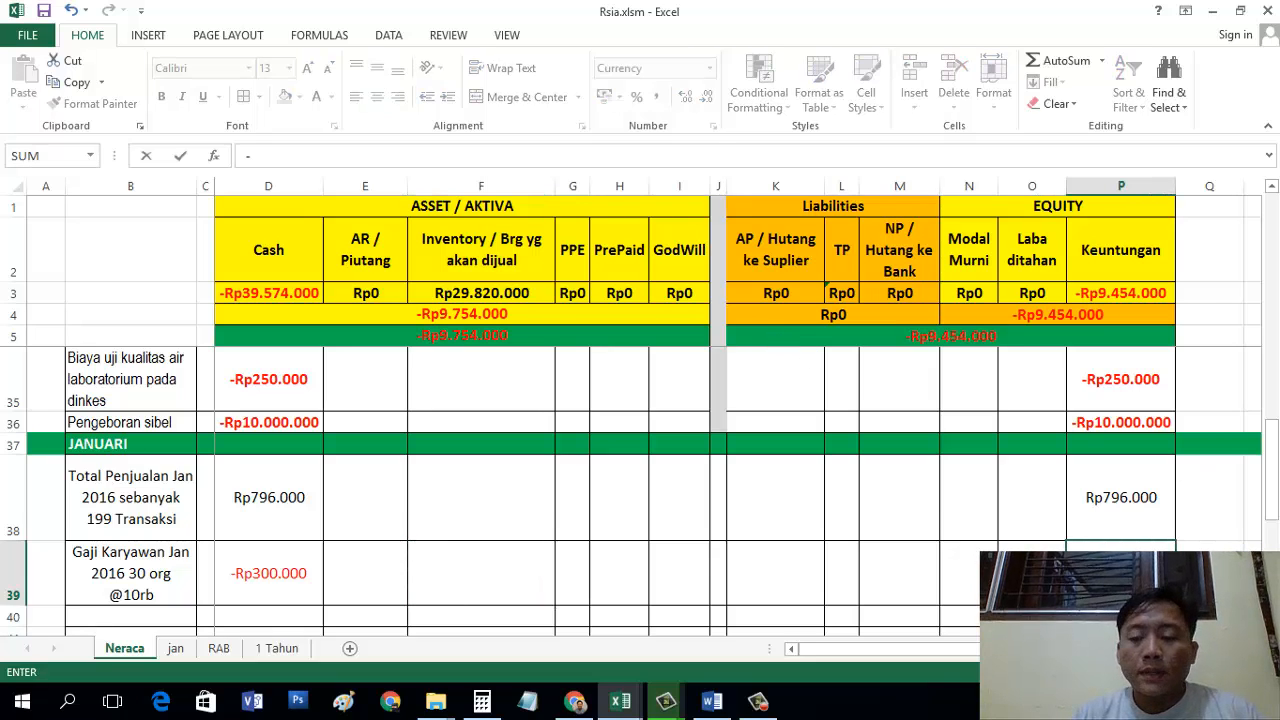
text(Rp300.000)
key(Return)
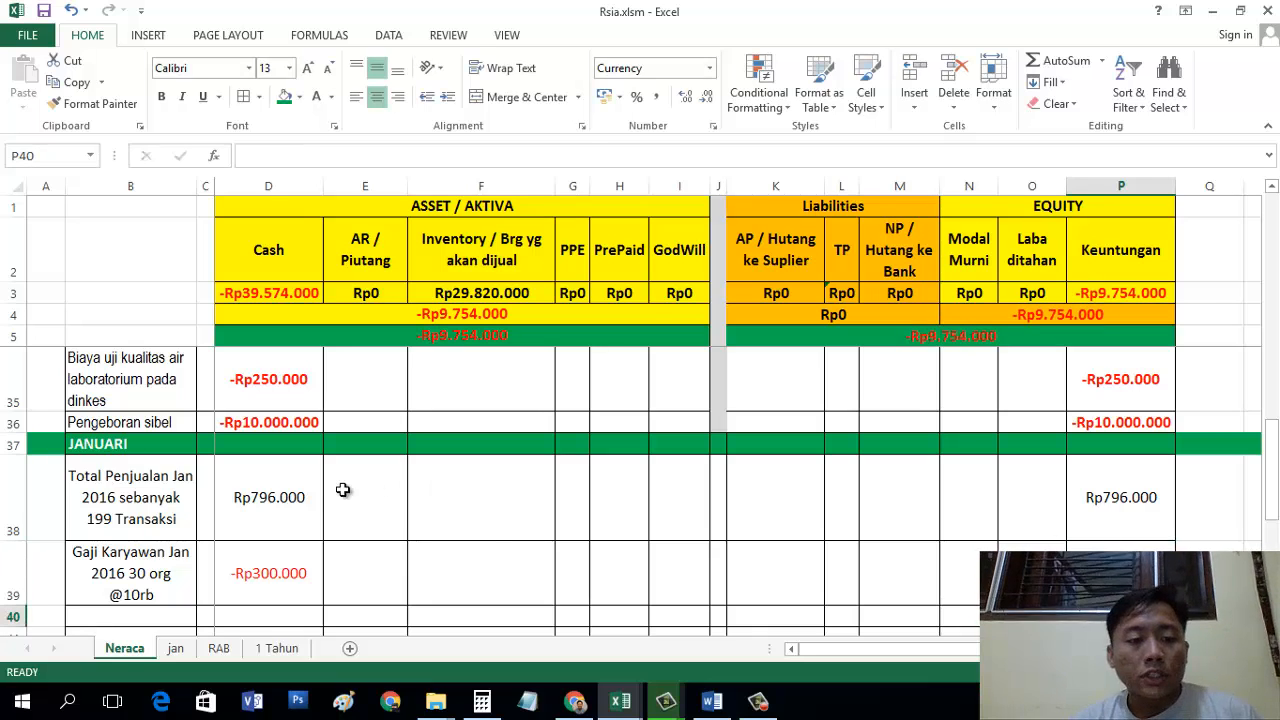
Step: Make the January amount cells D38:P50 bold
drag(300, 497, 1110, 550)
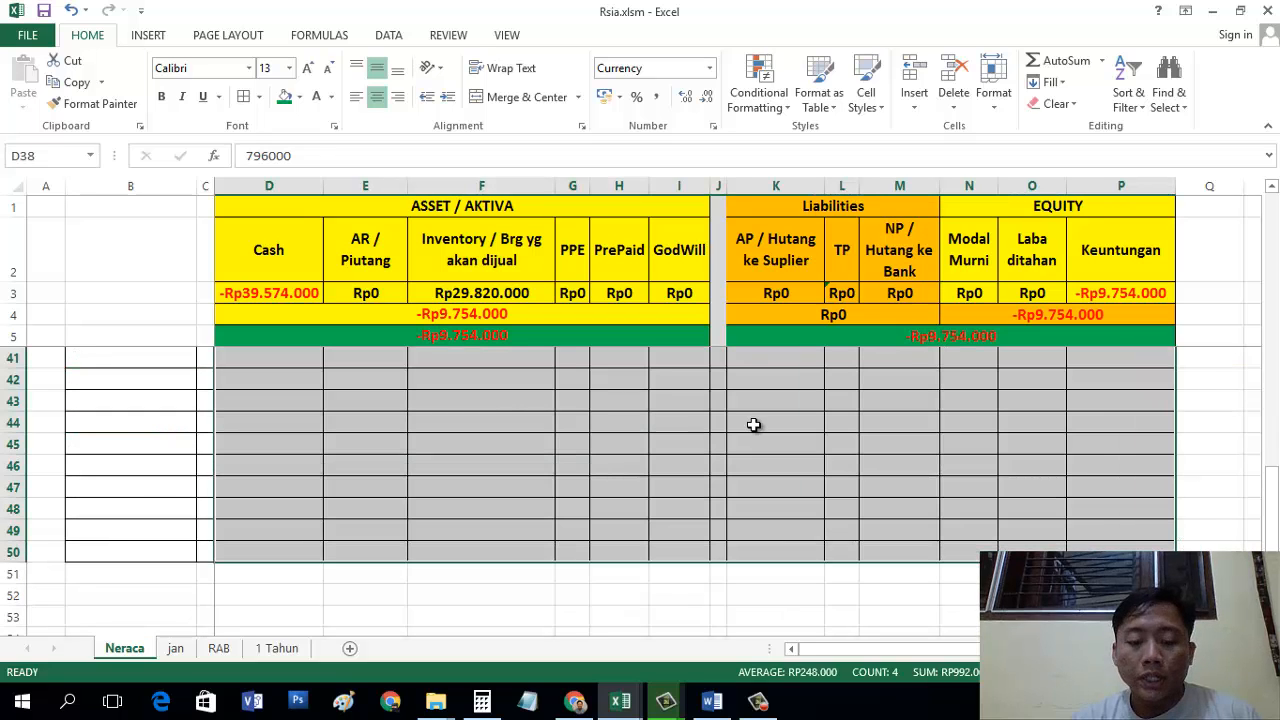
scroll(754, 425, up, 2)
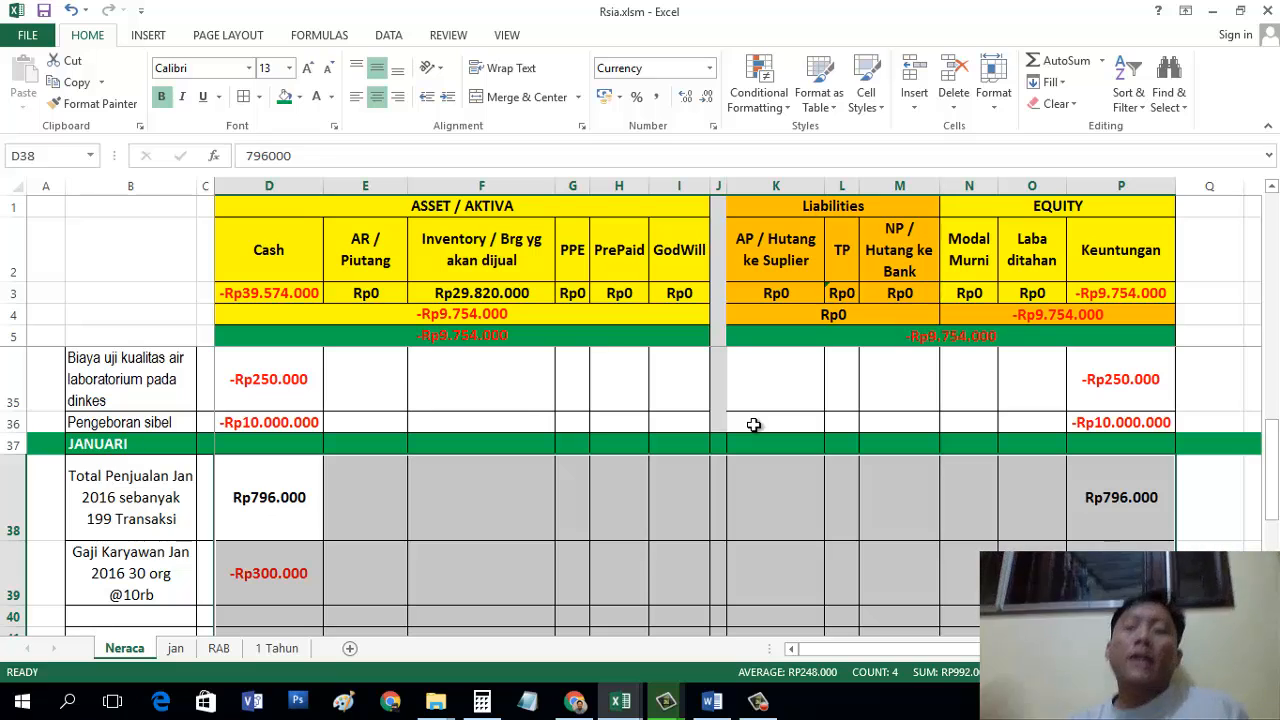
click(543, 574)
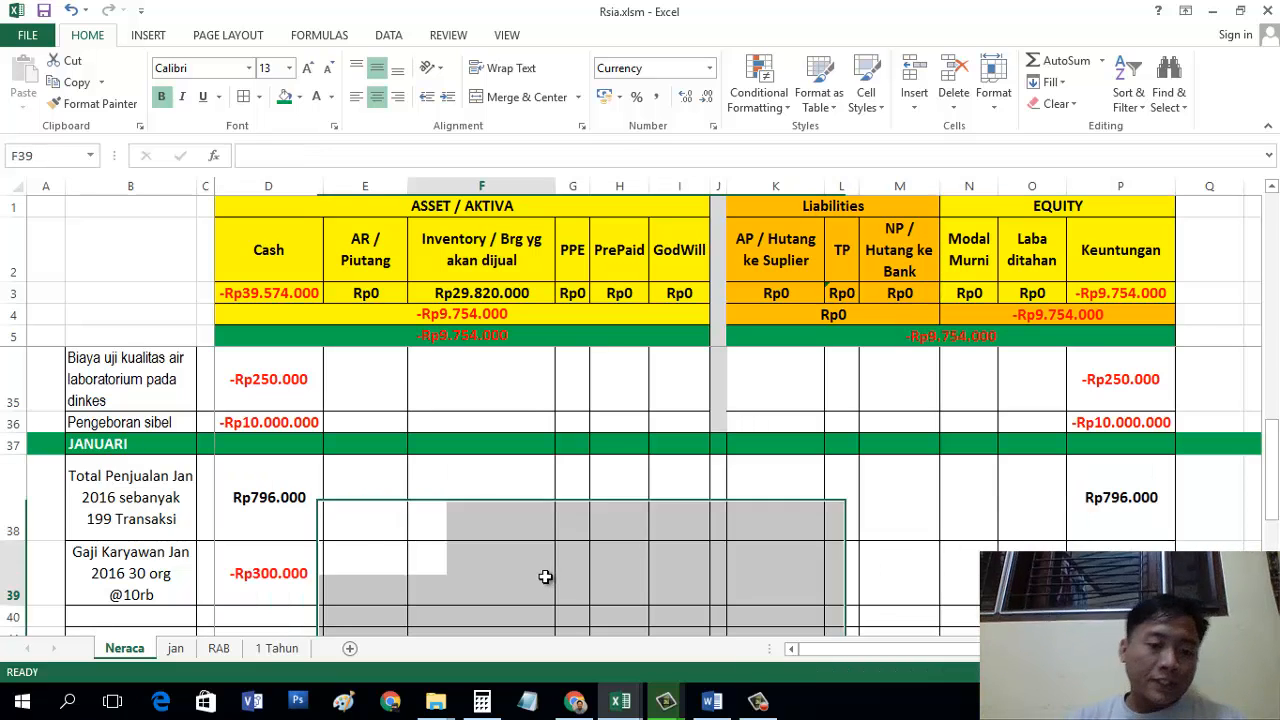
scroll(494, 553, down, 1)
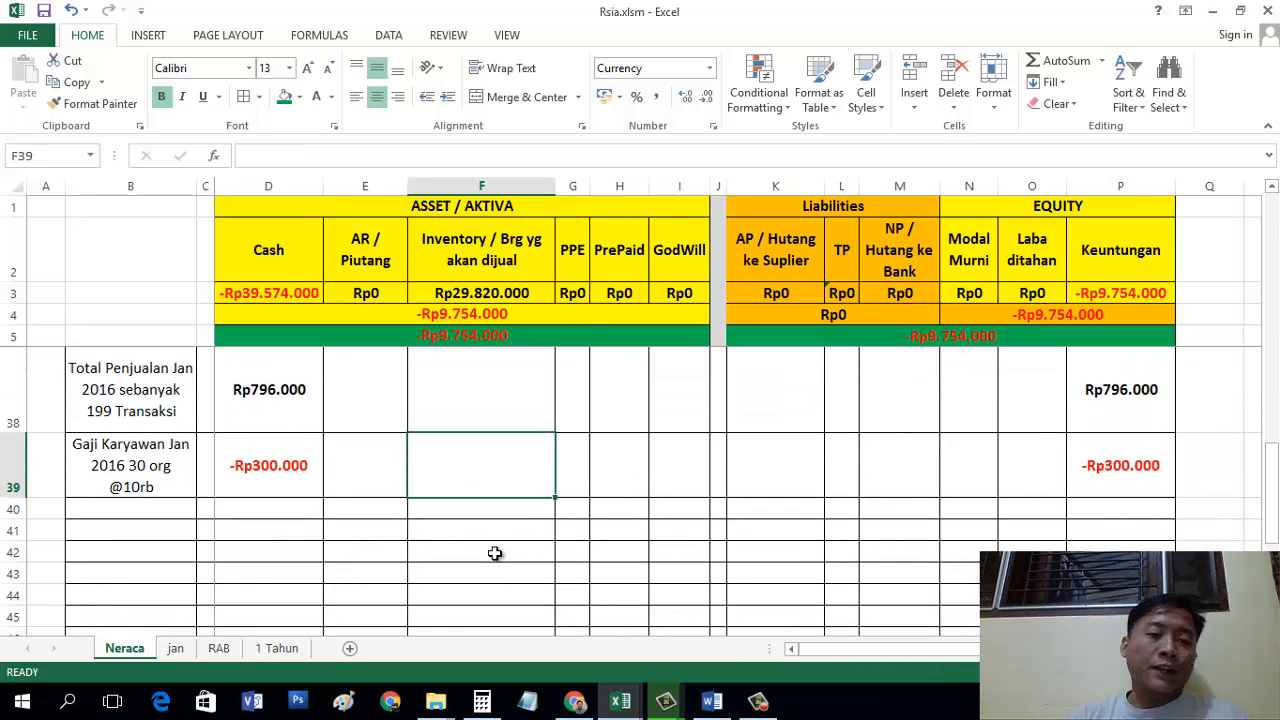
click(176, 650)
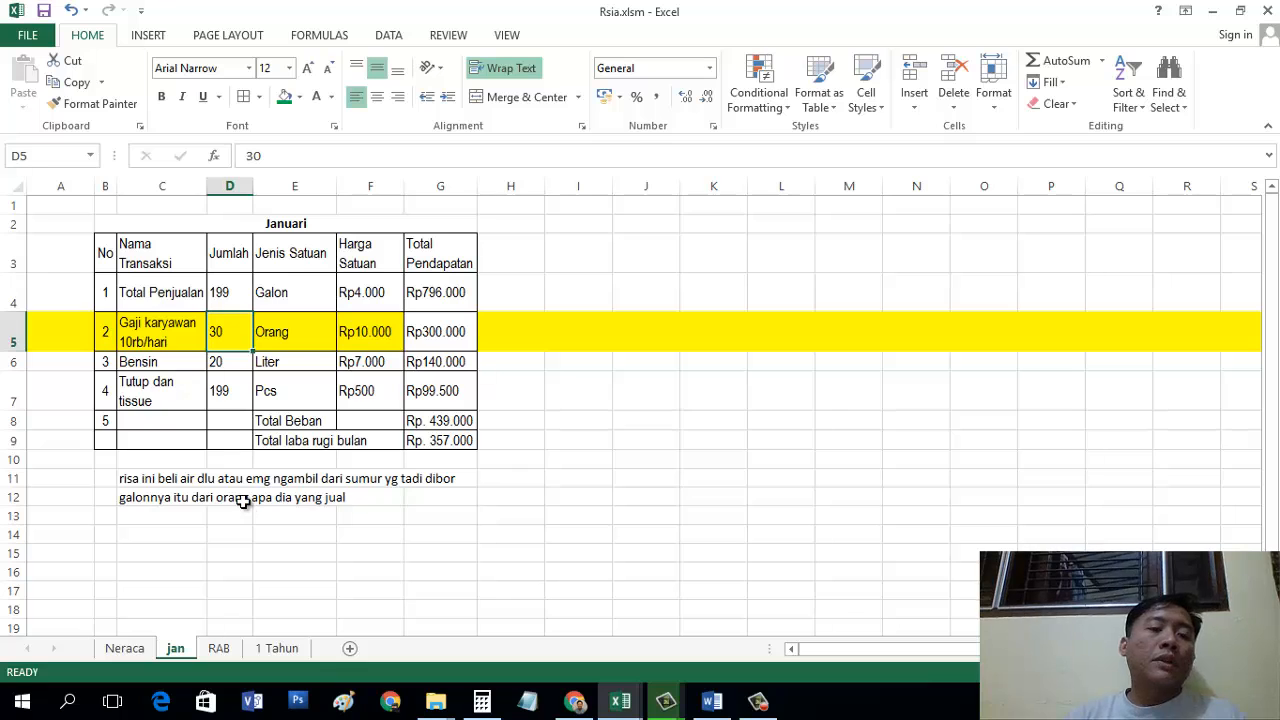
click(125, 648)
click(138, 510)
text(Bensin jan)
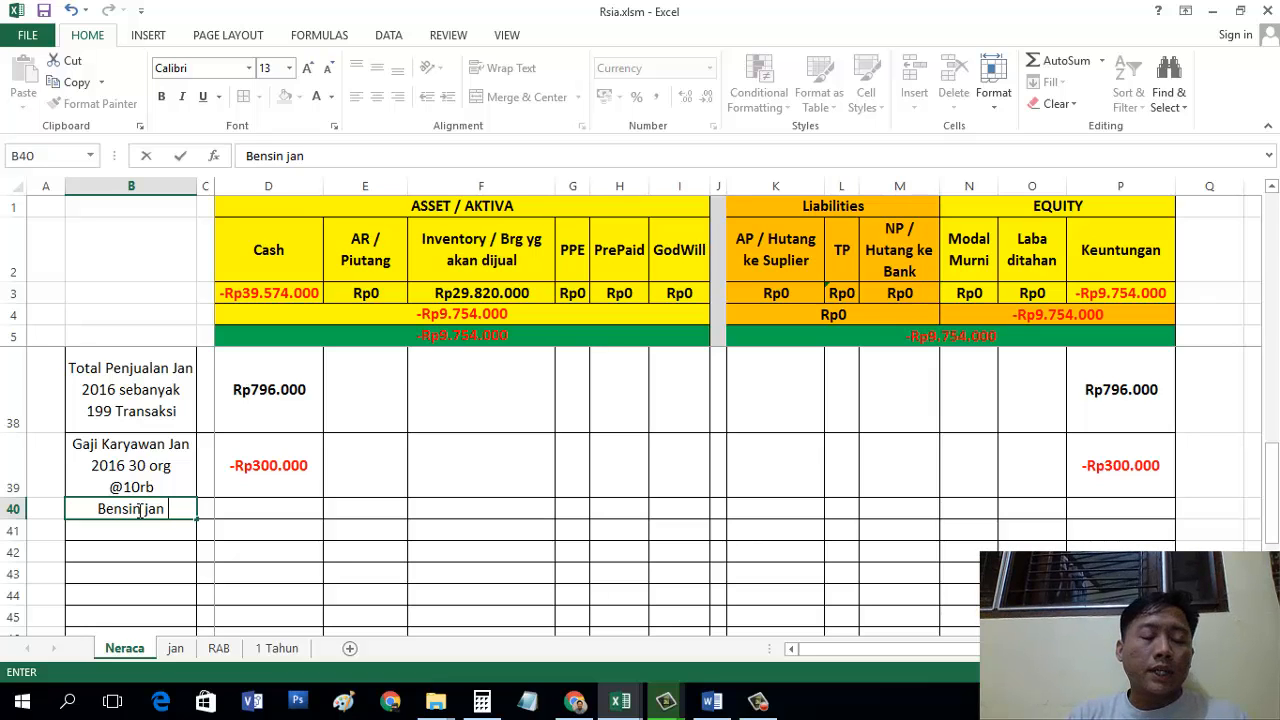
key(BackSpace)
key(BackSpace)
key(BackSpace)
key(BackSpace)
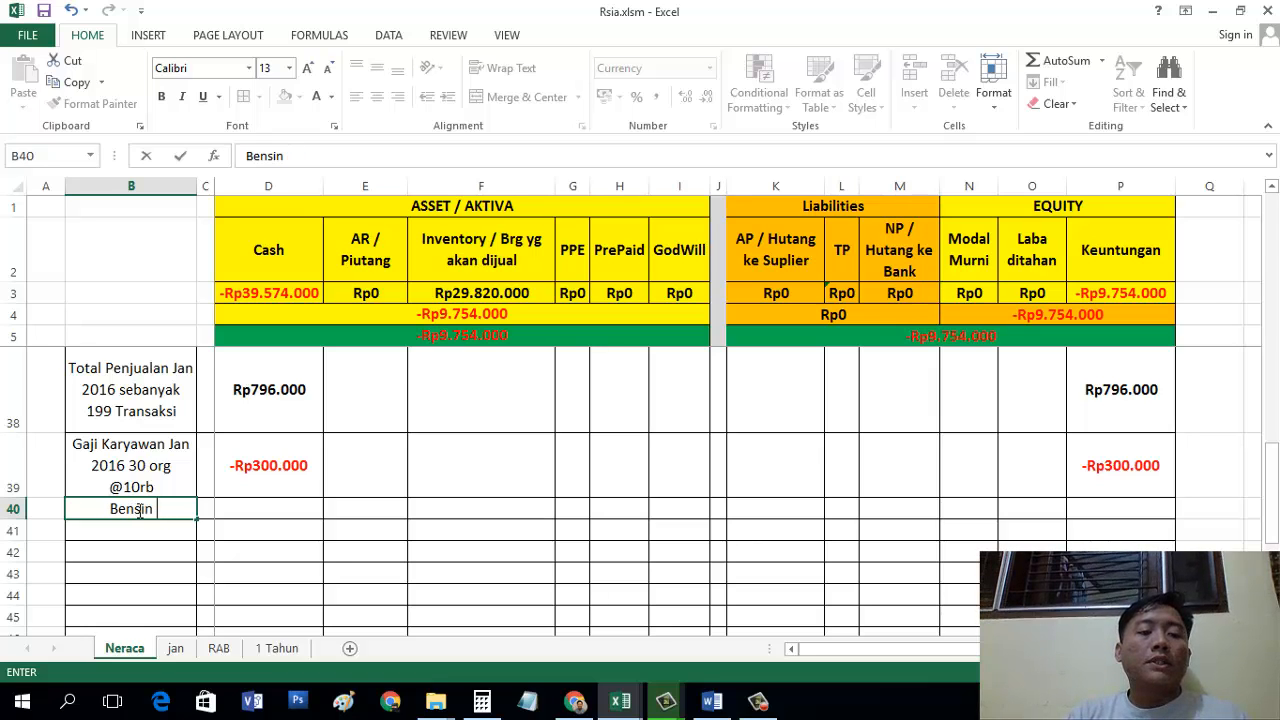
text(Jan 2016)
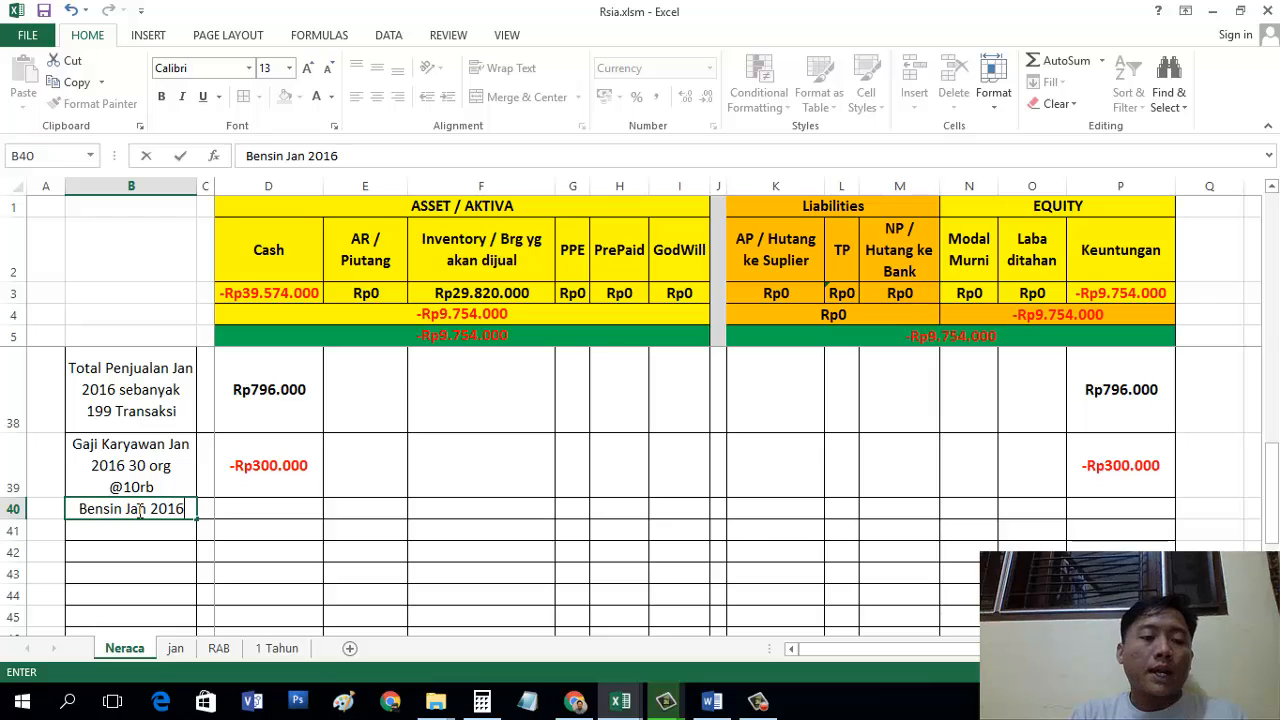
text( 20 Li)
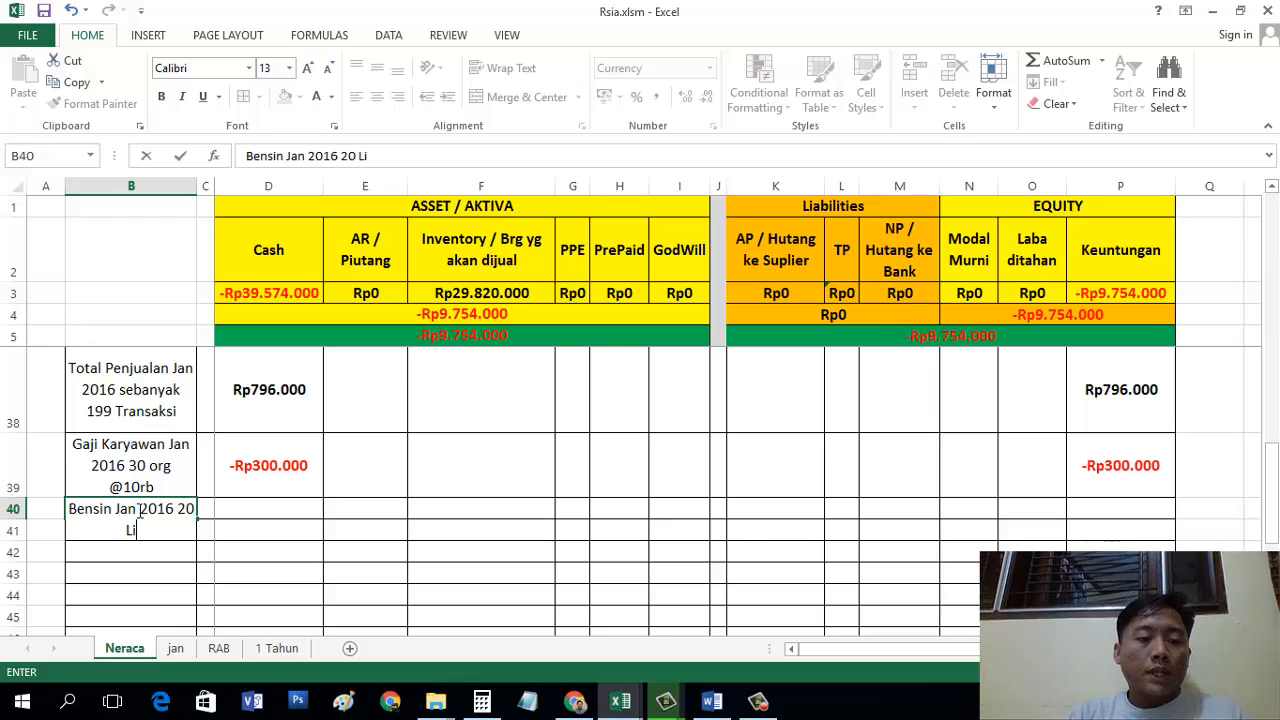
text(ter @7rb)
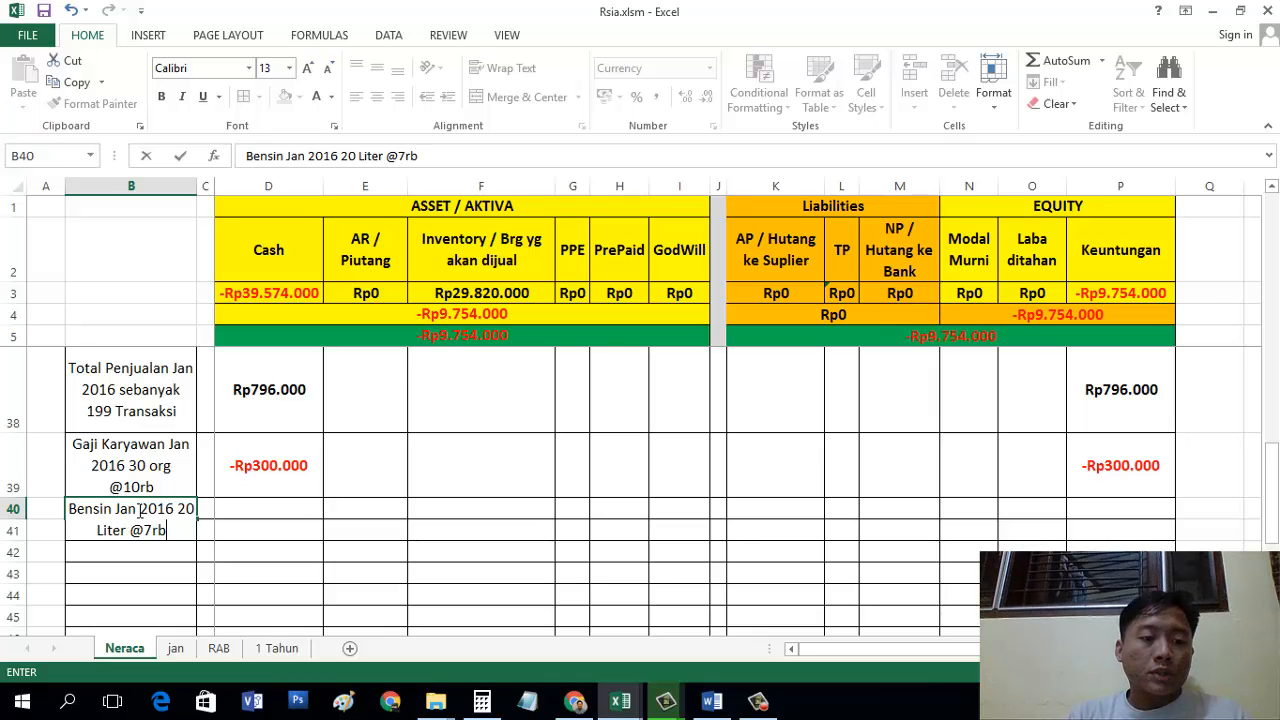
Step: Enter -140000 as the Cash amount of the Bensin expense in D40
key(Tab)
key(Tab)
text(-Rp14)
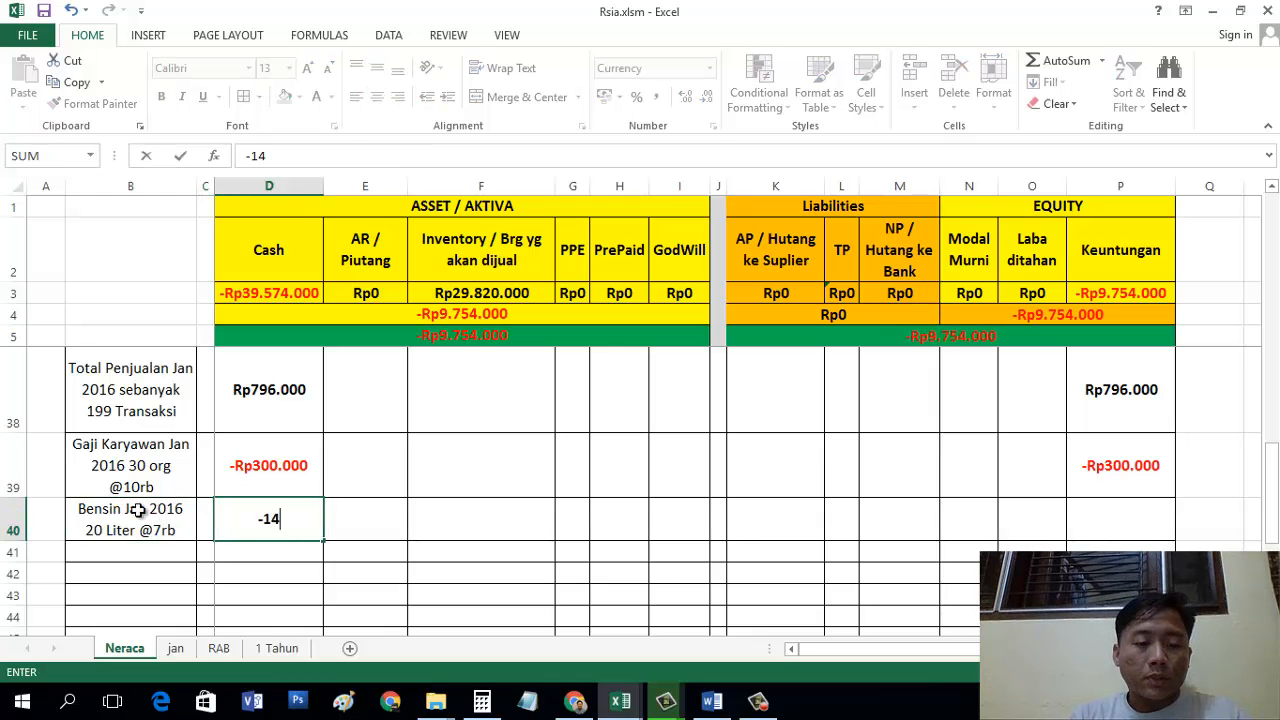
text(0.000)
Step: Enter -140000 as the Keuntungan amount of the Bensin expense in P40
key(Tab)
key(Tab)
key(Tab)
key(Tab)
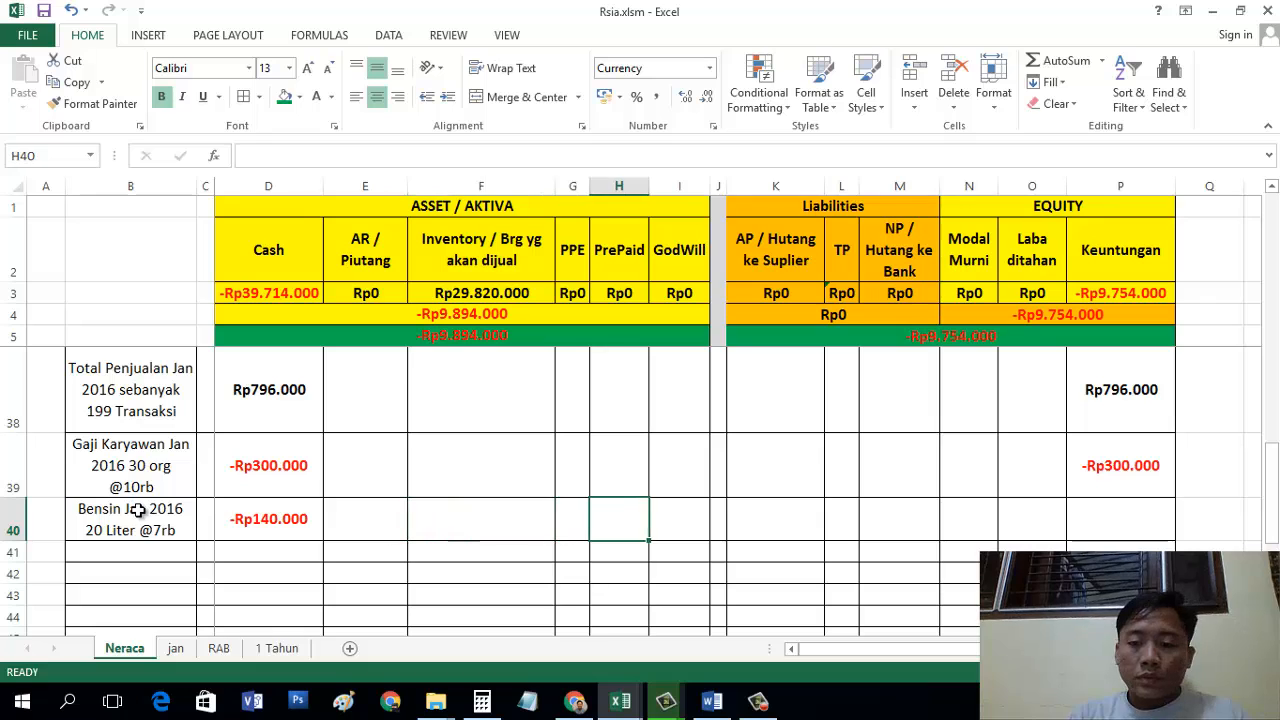
key(Tab)
key(Tab)
key(Tab)
key(Tab)
key(Tab)
key(Tab)
key(Tab)
key(Tab)
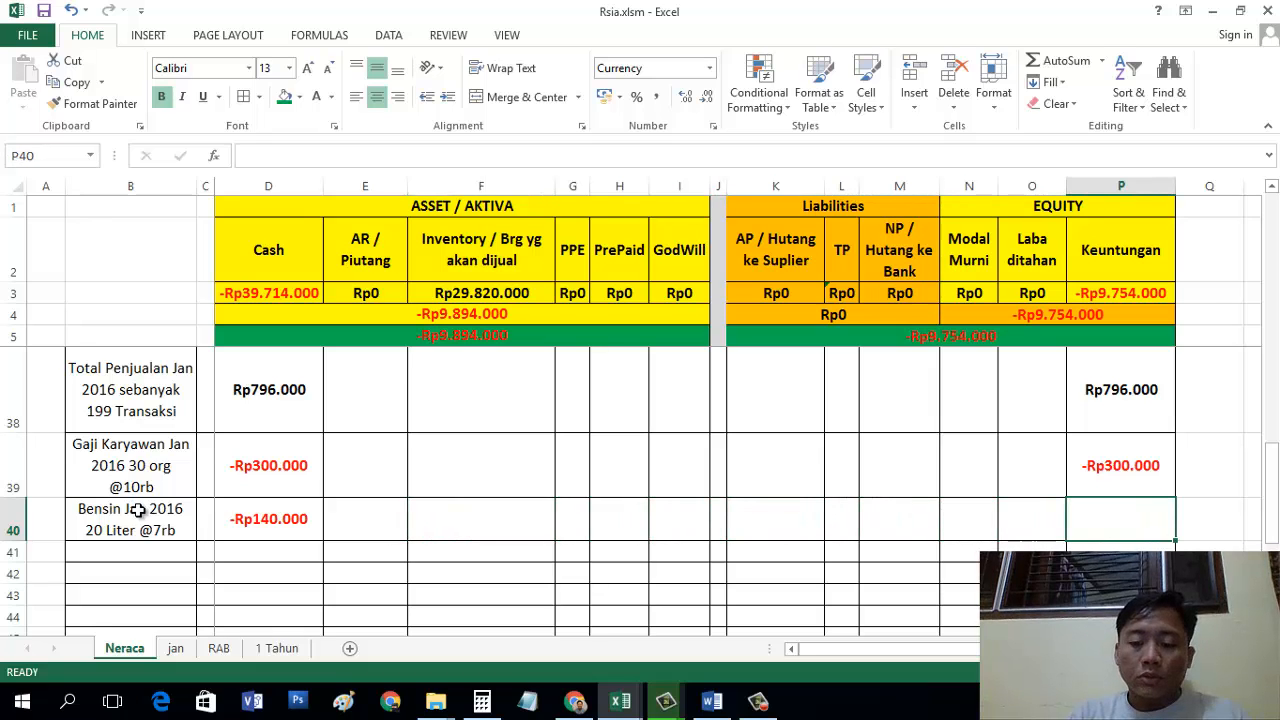
text(-140000)
key(Return)
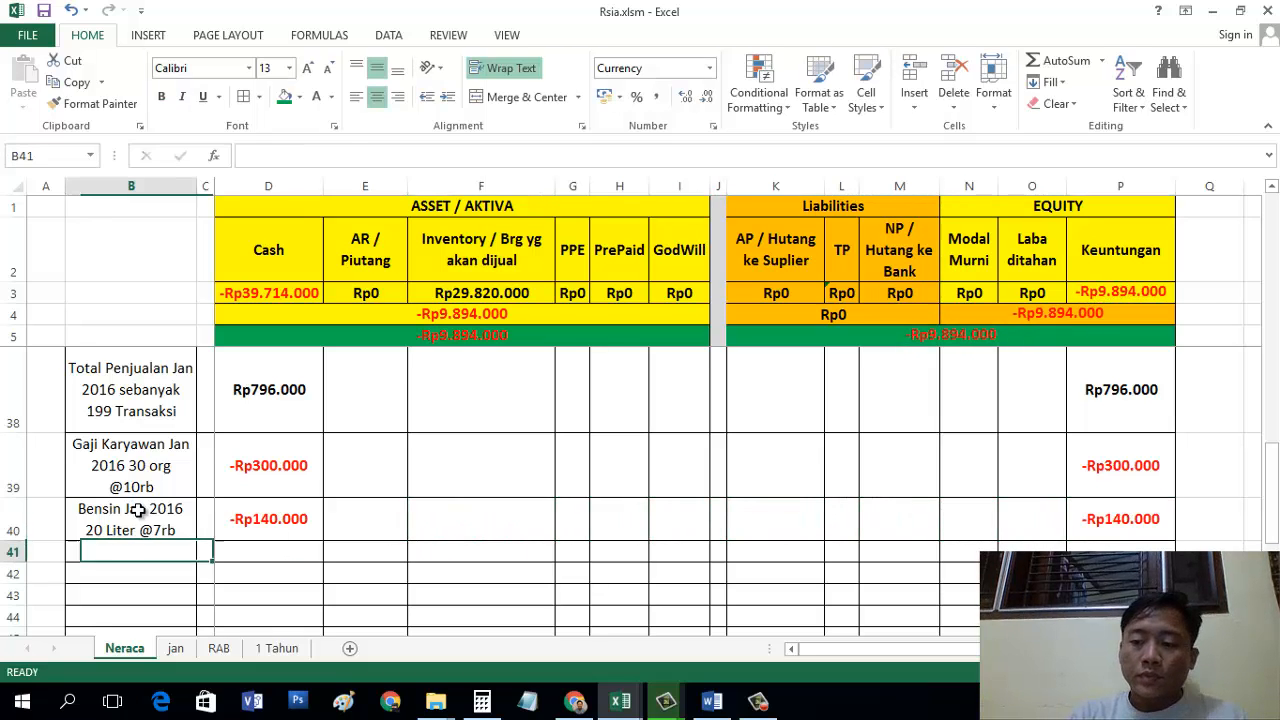
Step: Check the Tutup dan tissue row in jan, and enter the label Tutup Galon & Tissue di Jan 2016 in B41 of Neraca
click(175, 650)
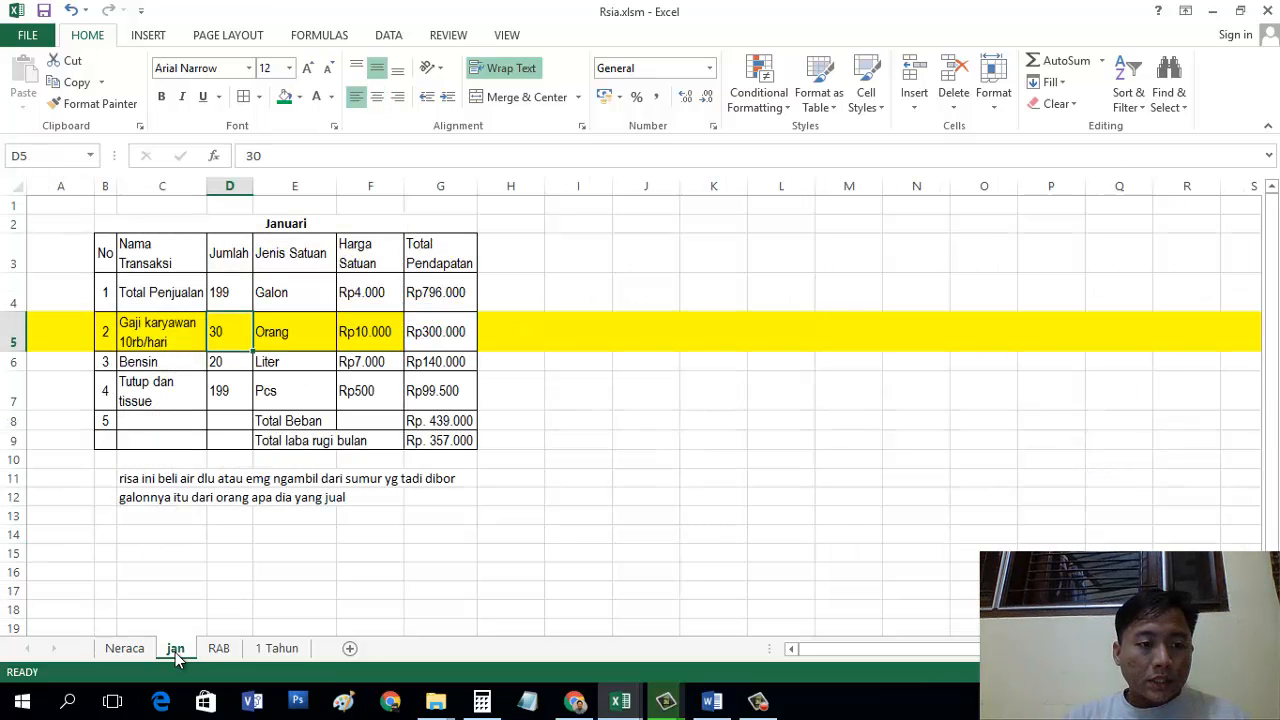
click(125, 649)
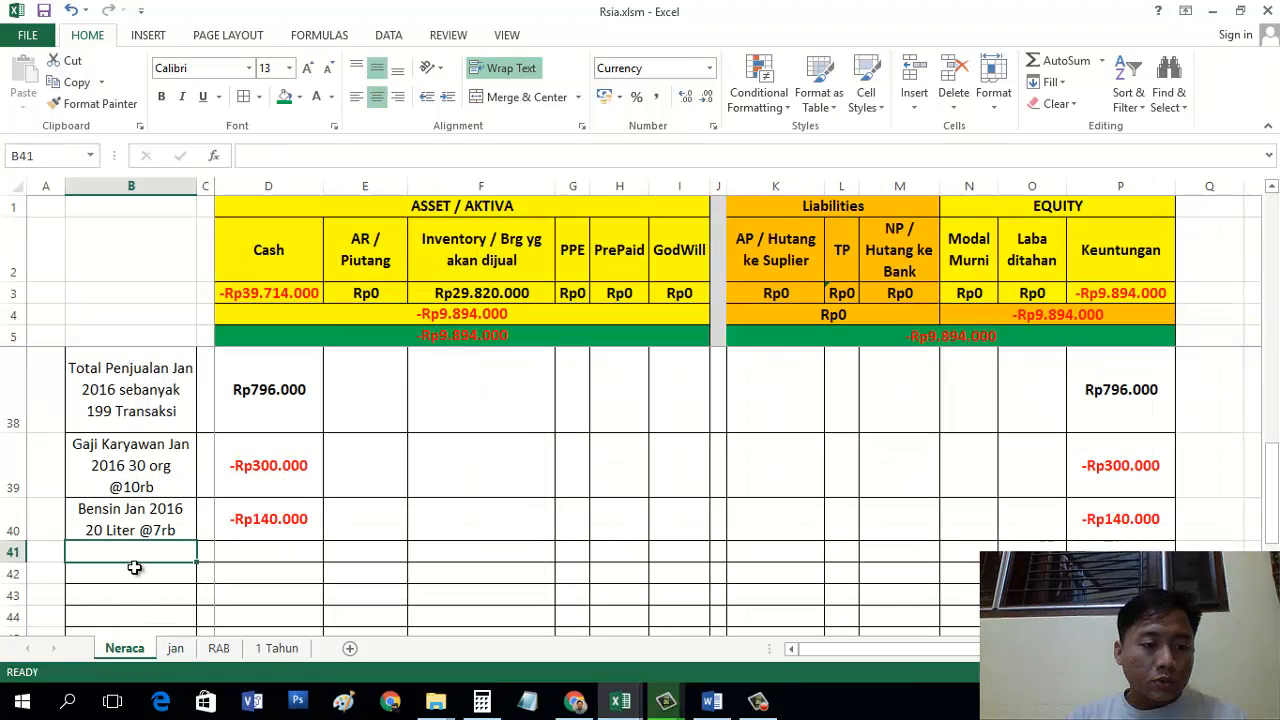
text(Tutup ga)
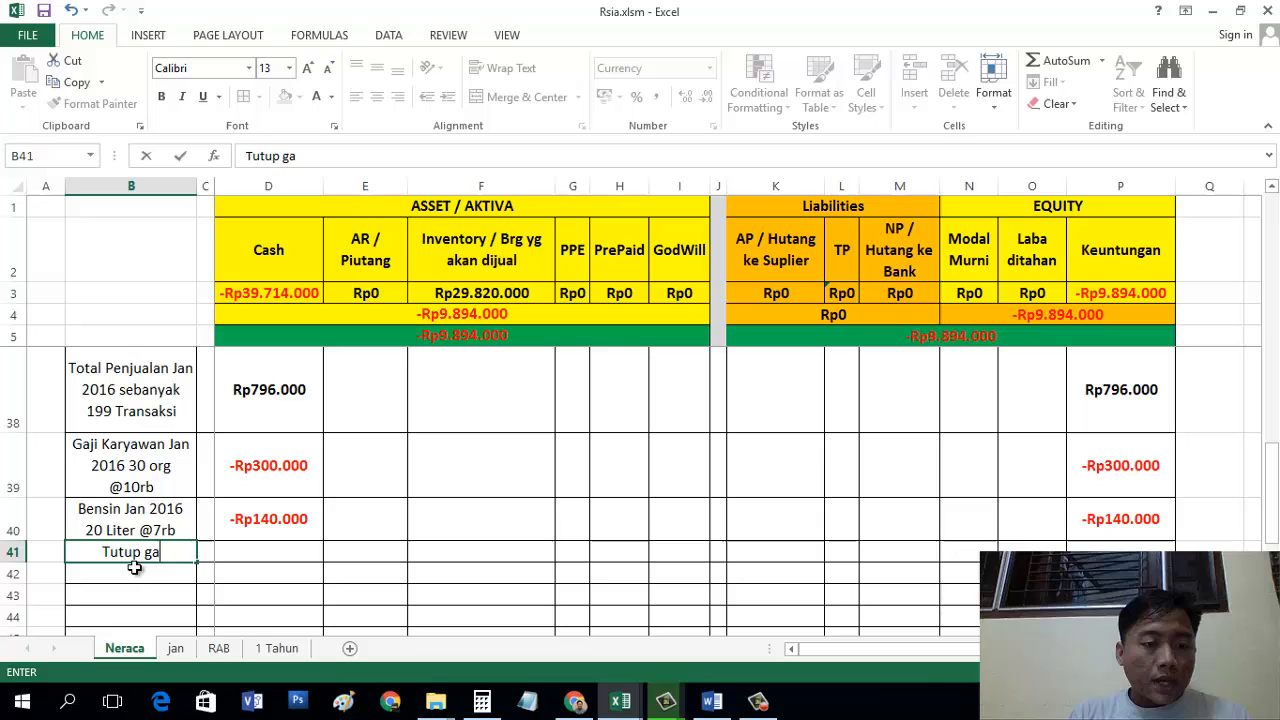
key(BackSpace)
key(BackSpace)
text(Galon)
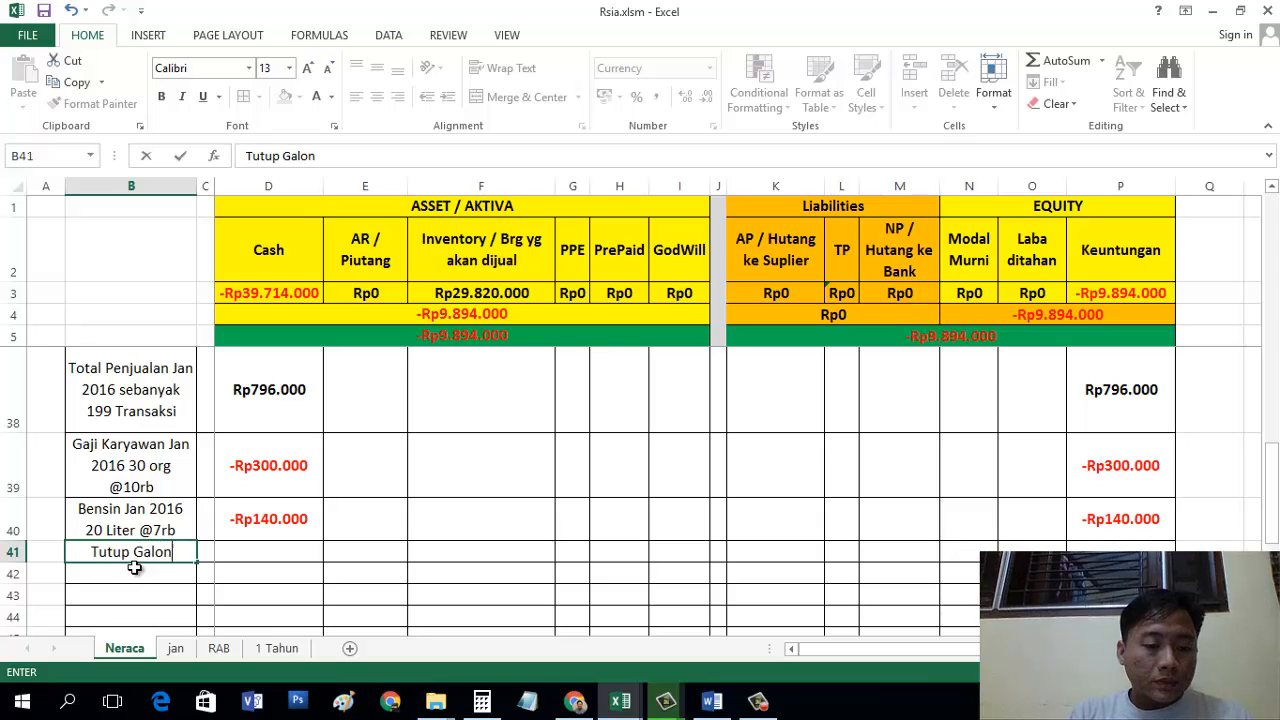
text( & Tis)
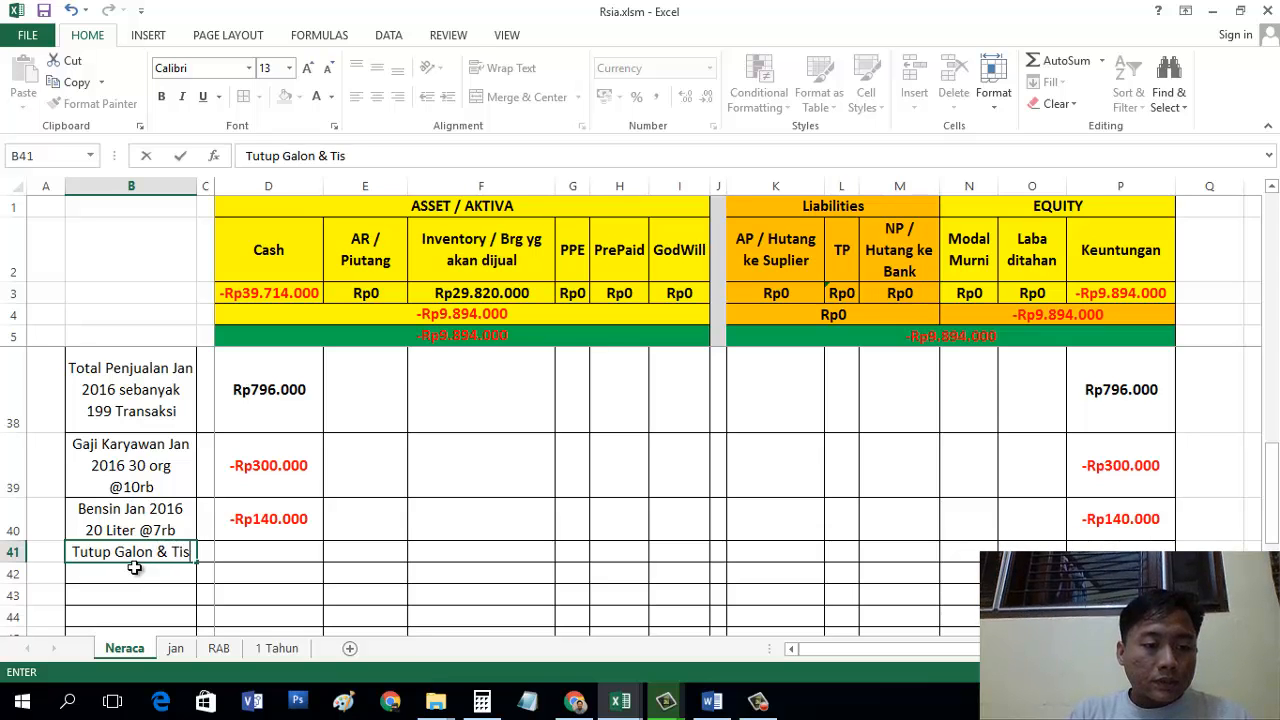
text(sue di Jan)
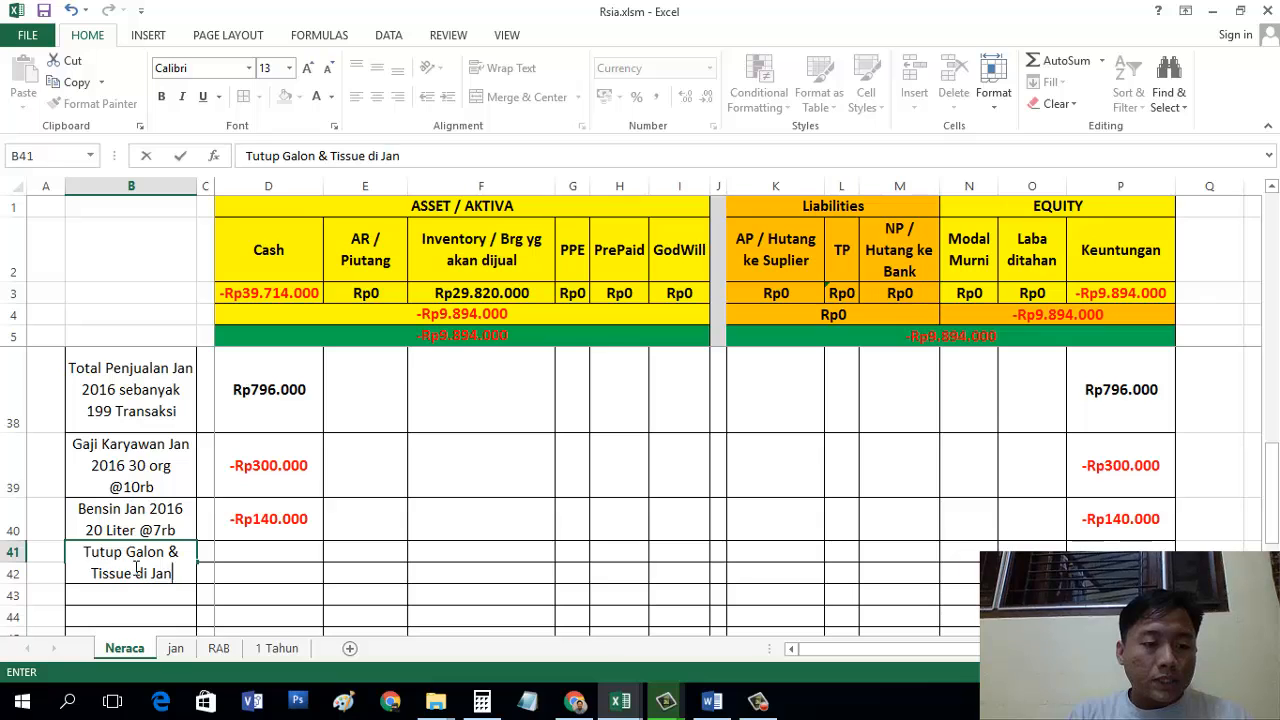
text( 2016)
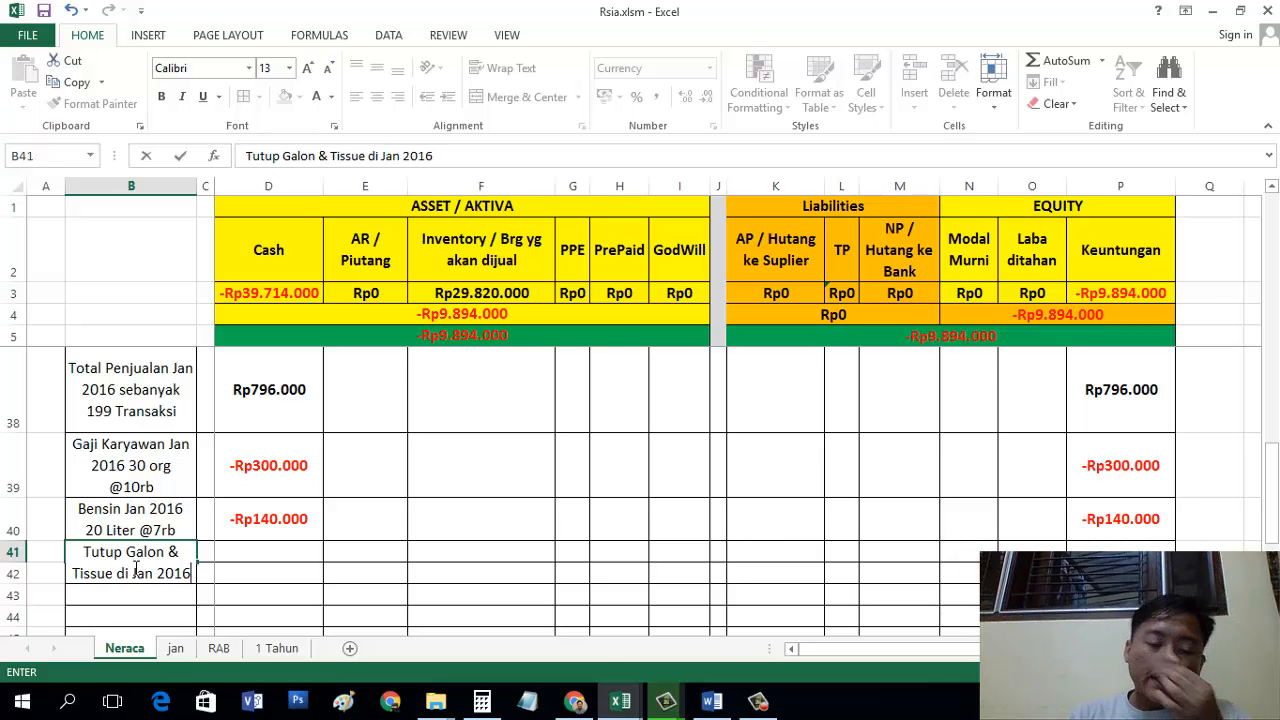
key(Tab)
Step: Add "sebanyak 199 Pcs" to the end of the cap and tissue label in B41
click(133, 567)
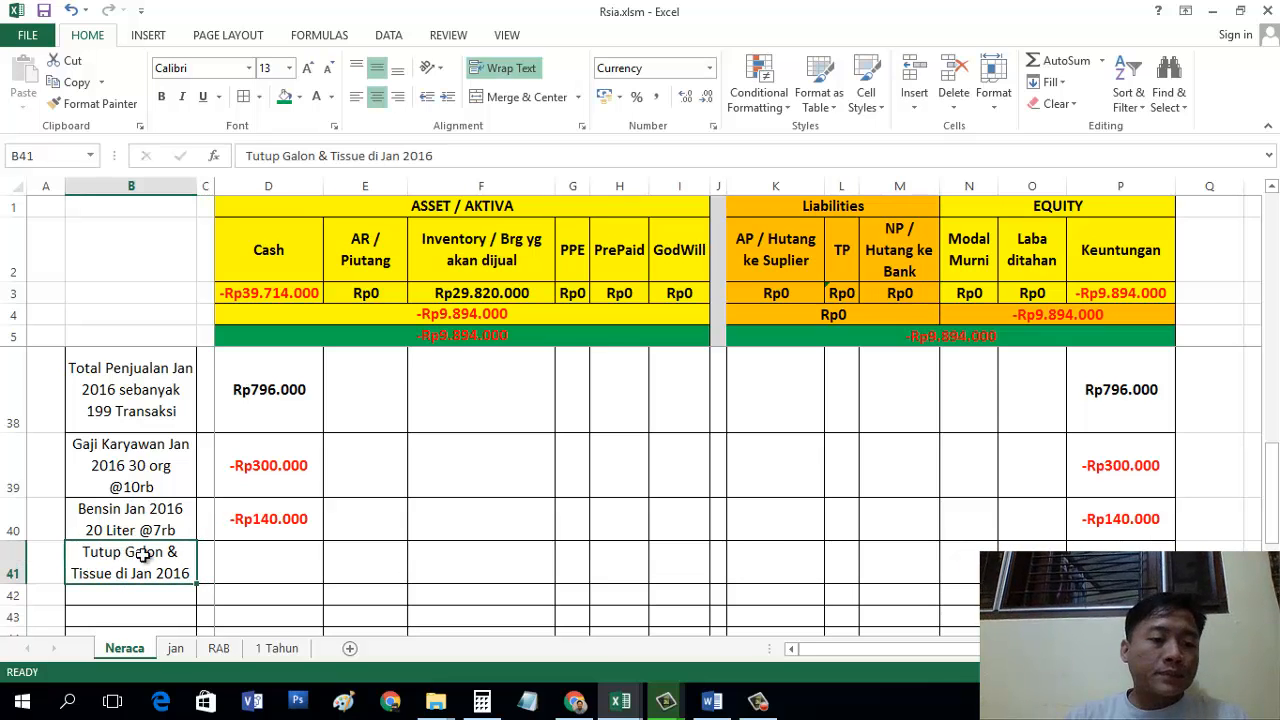
click(422, 157)
text(sebanyak 199 Pcs)
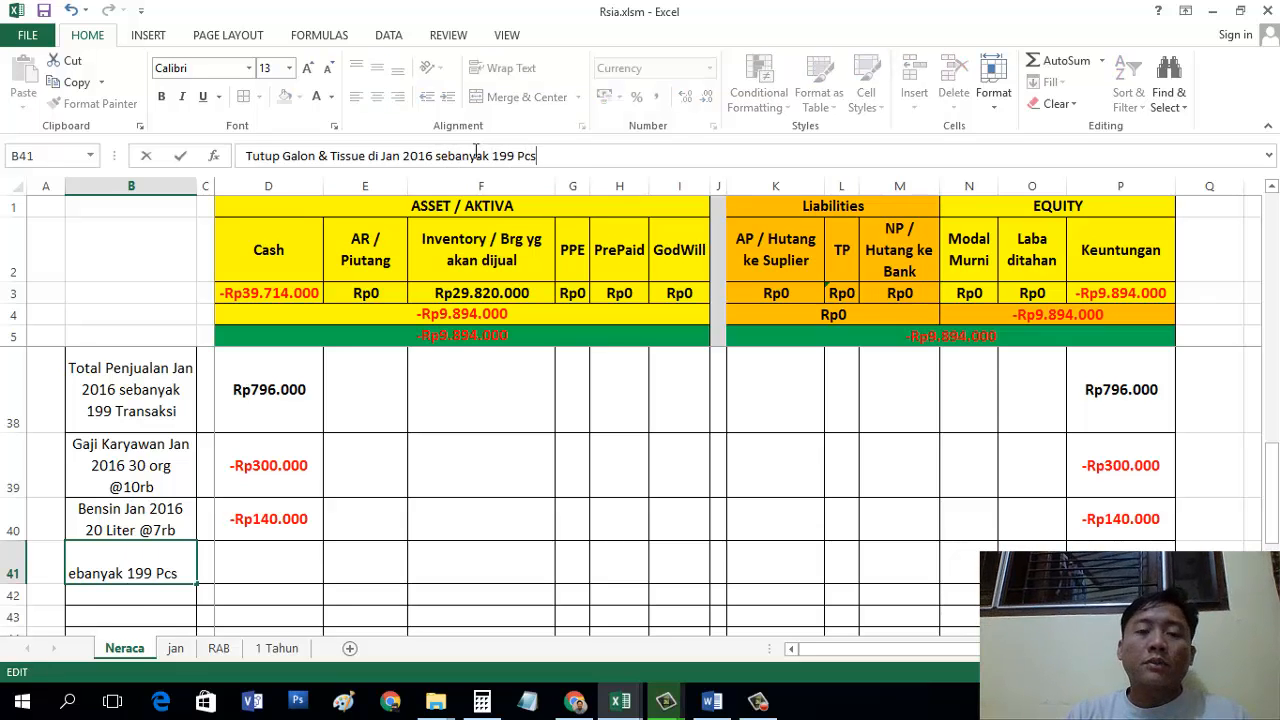
key(Return)
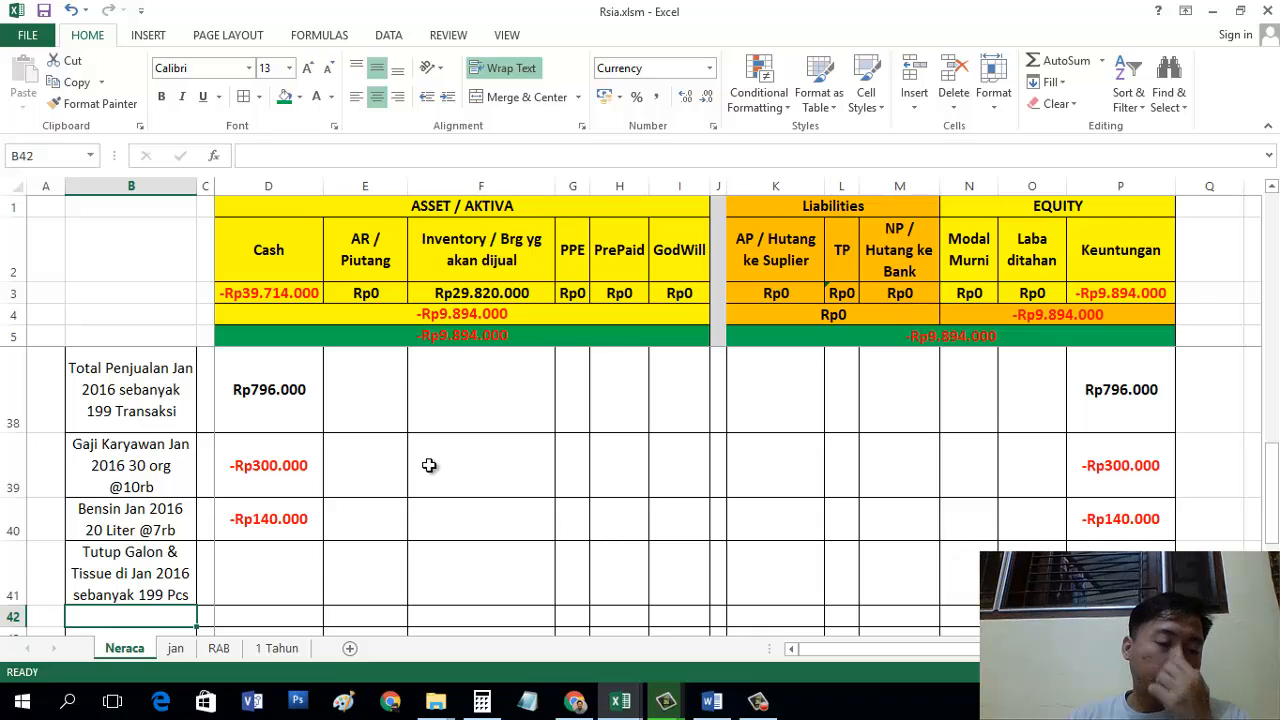
scroll(426, 482, up, 1)
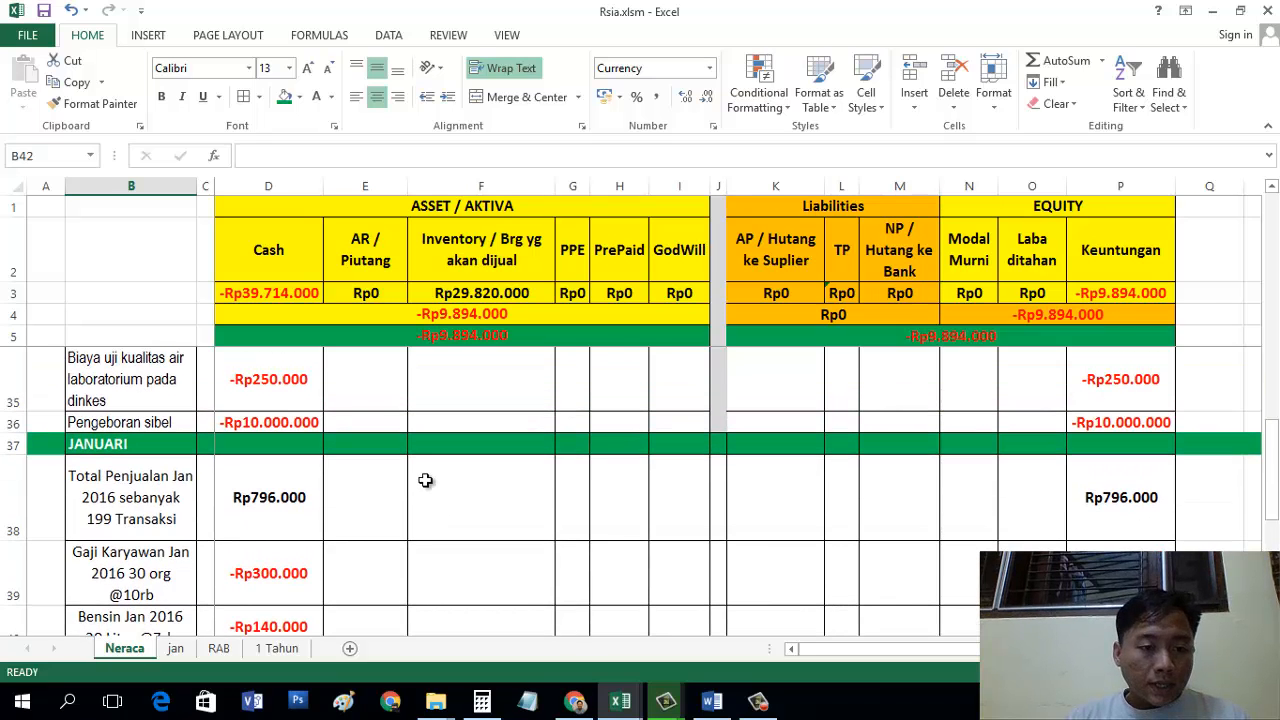
click(274, 511)
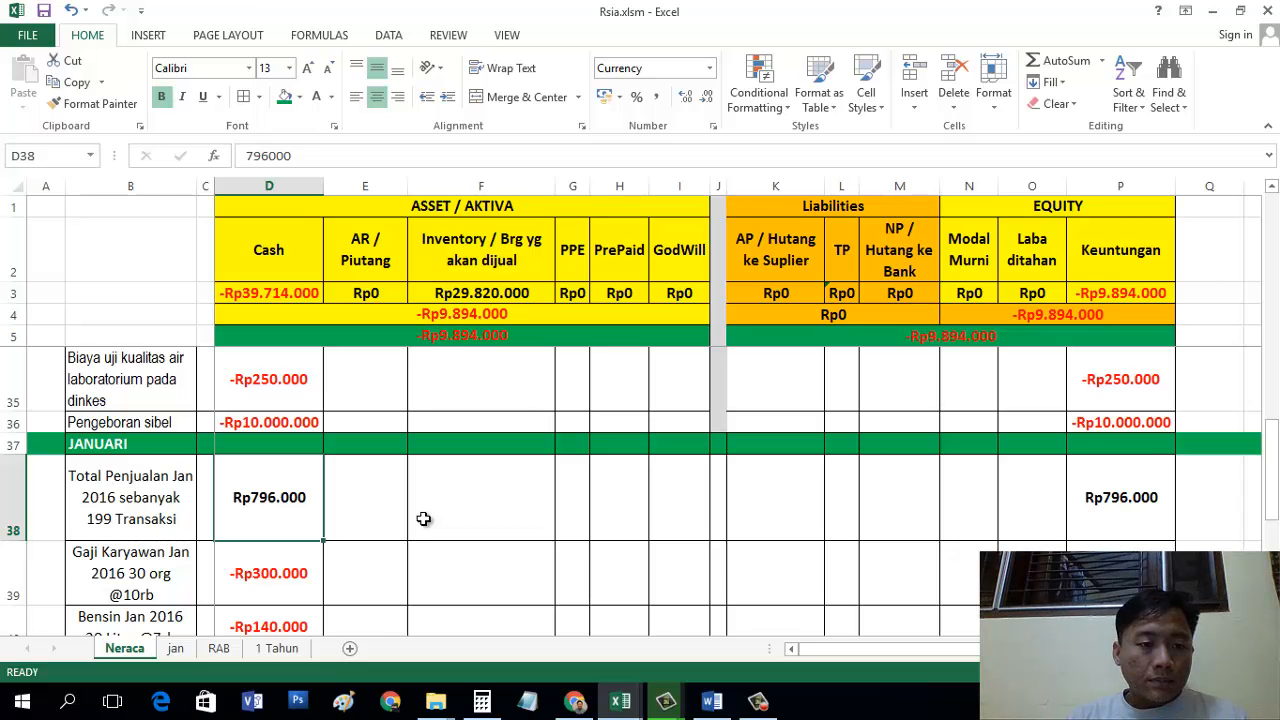
scroll(424, 518, up, 3)
scroll(424, 518, down, 4)
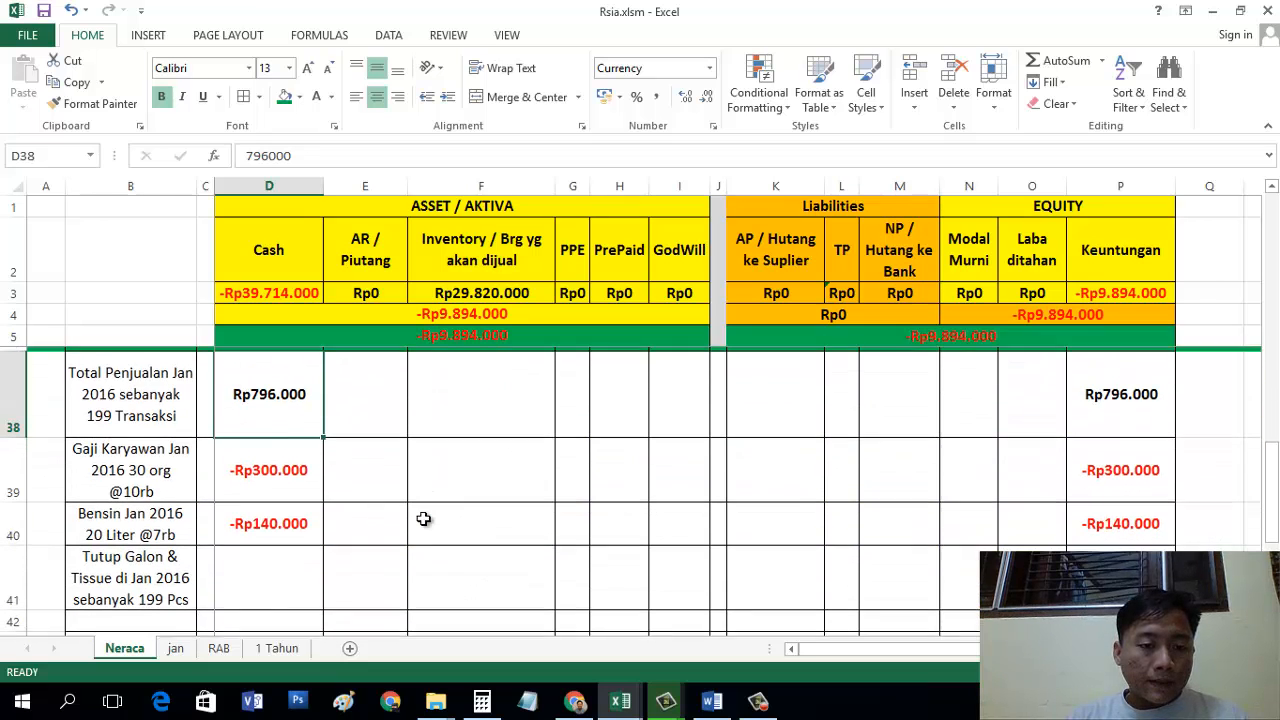
Step: Check the unit price and total of Tutup dan tissue in jan, and enter 99500 as its Cash amount in D41 of Neraca
click(174, 649)
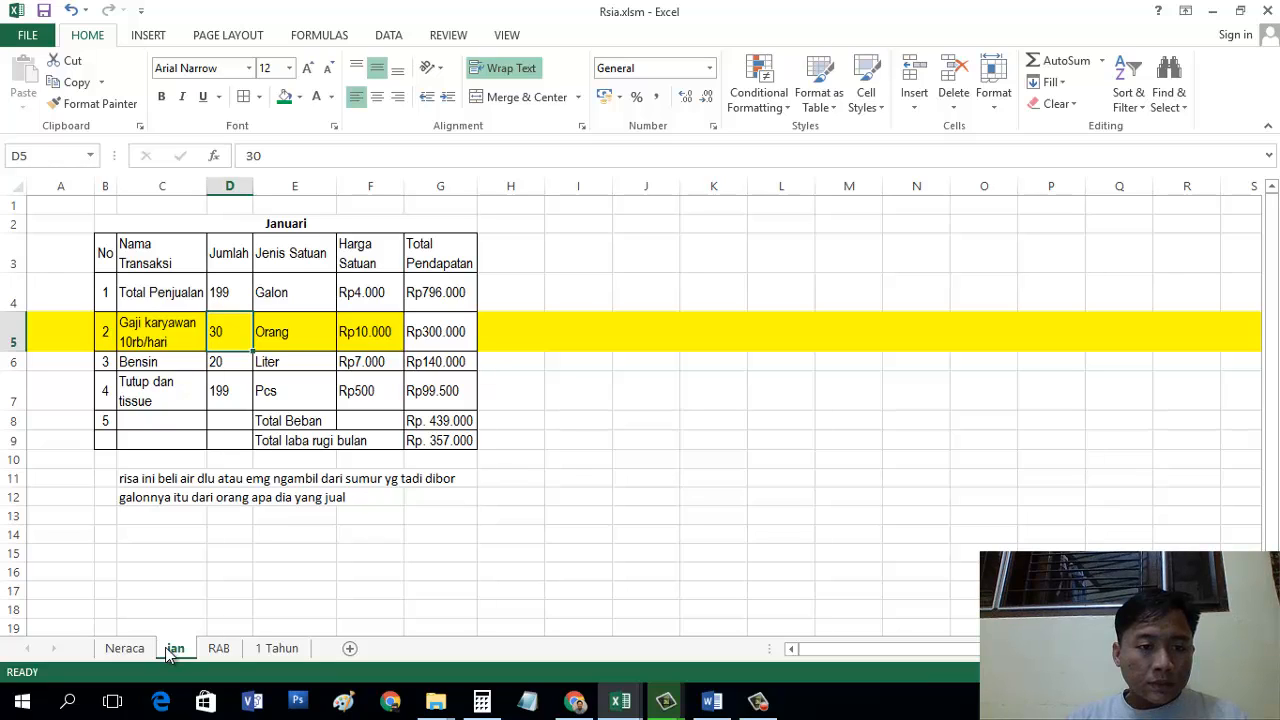
click(372, 396)
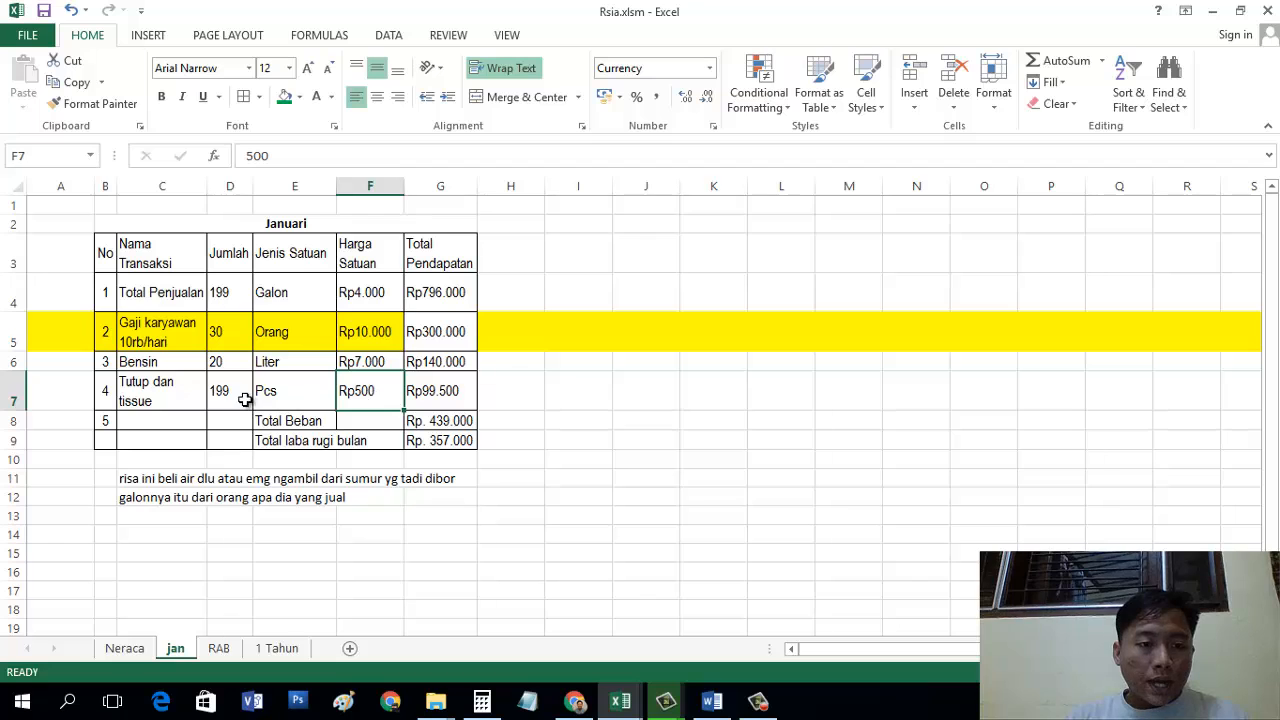
click(454, 388)
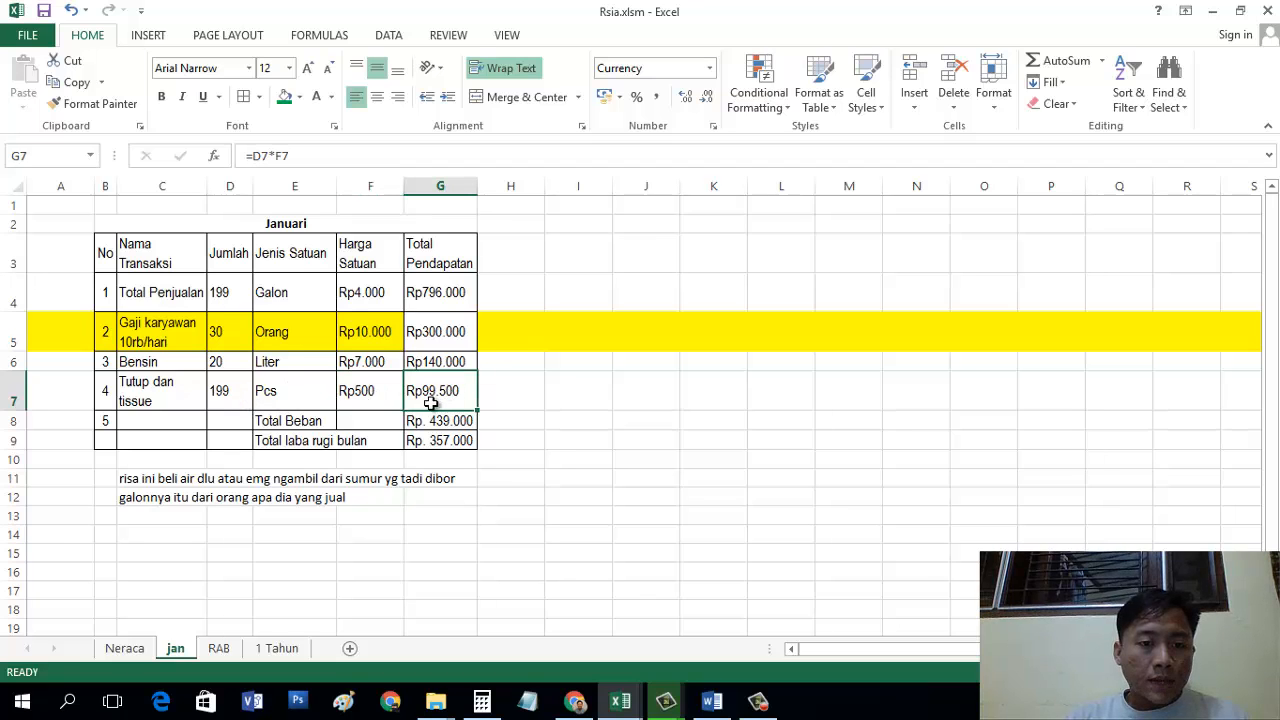
click(144, 649)
click(230, 573)
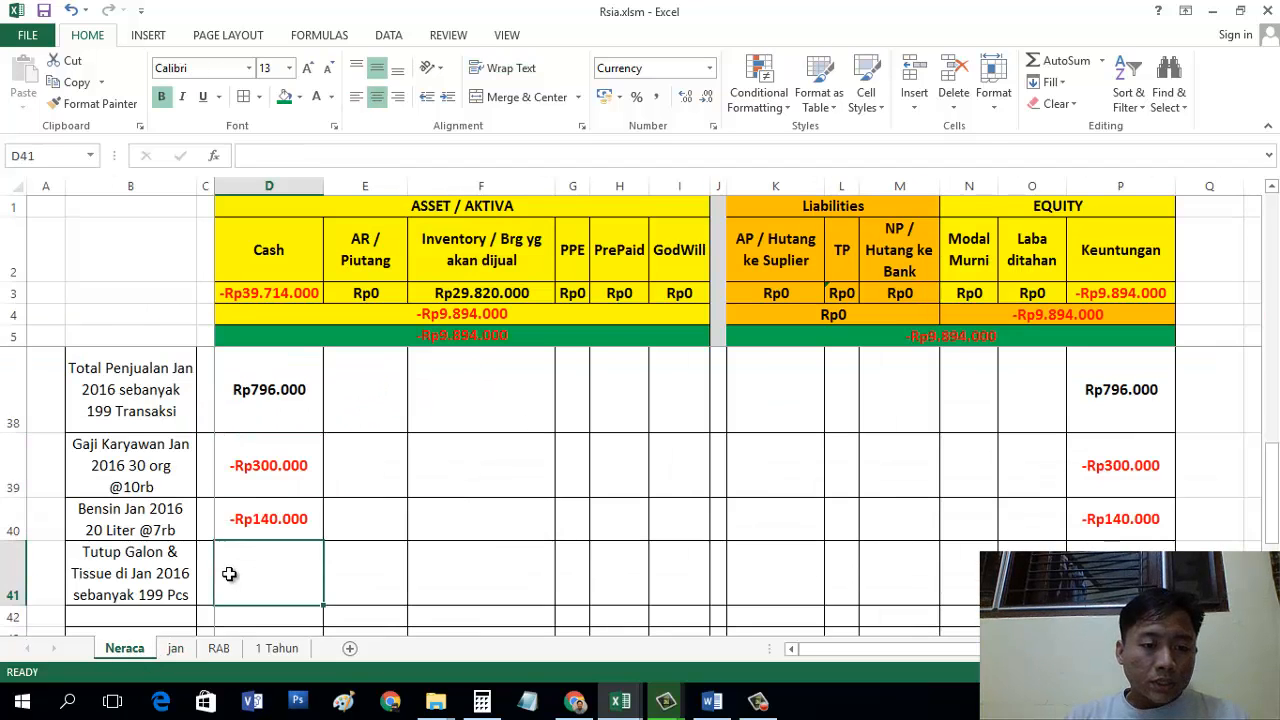
text(99500)
key(ctrl+Return)
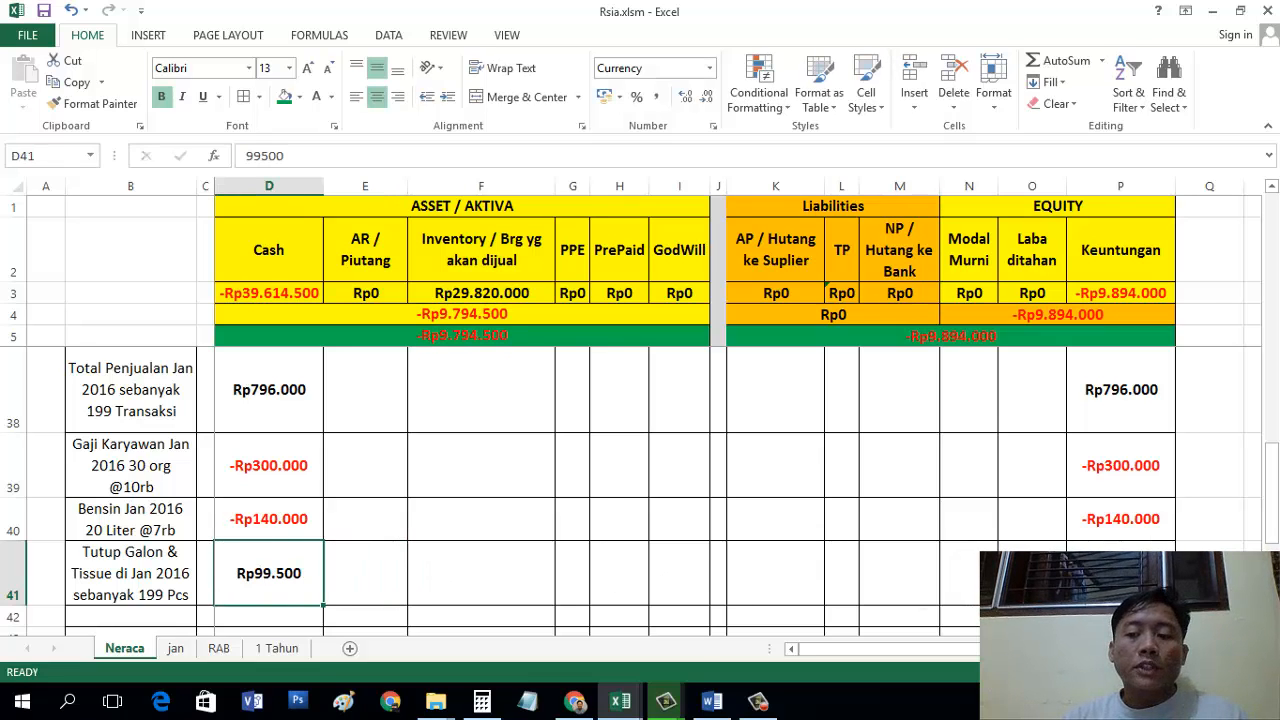
Step: Check the purchase of 1000 Kulakan tutup + tissue in row 28 of Neraca and its unit price in RAB
click(1120, 574)
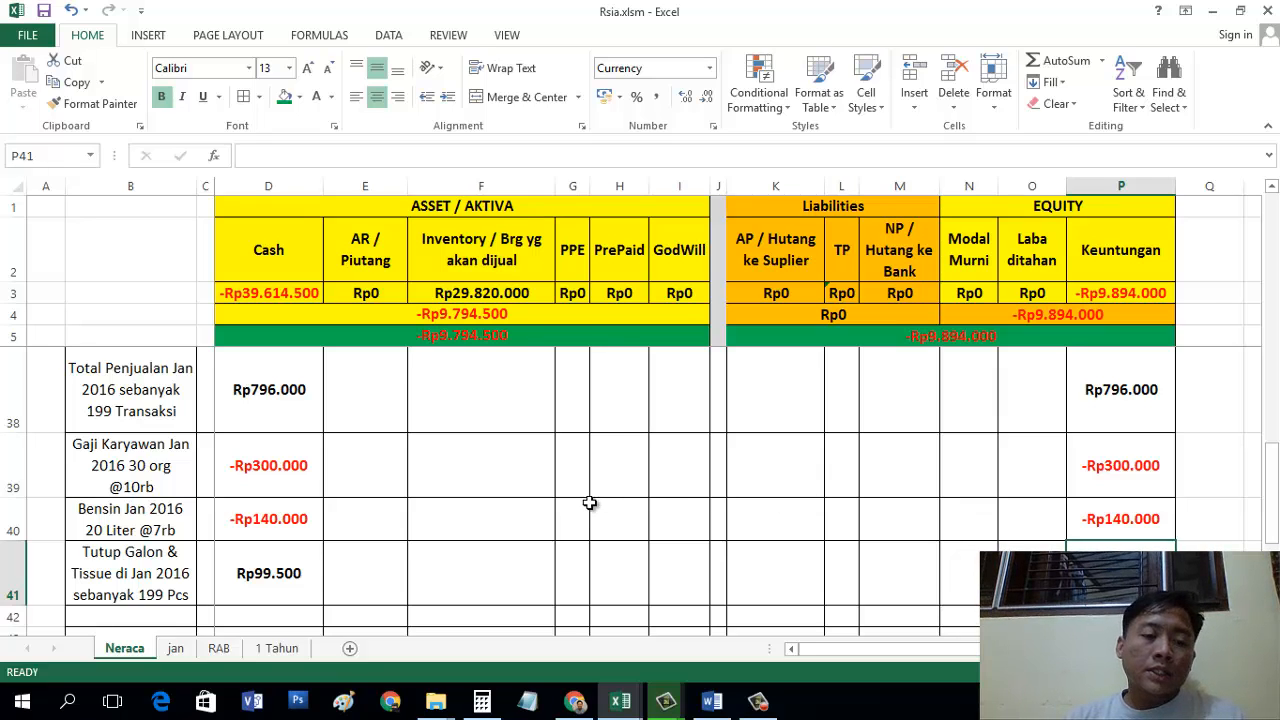
scroll(590, 503, up, 5)
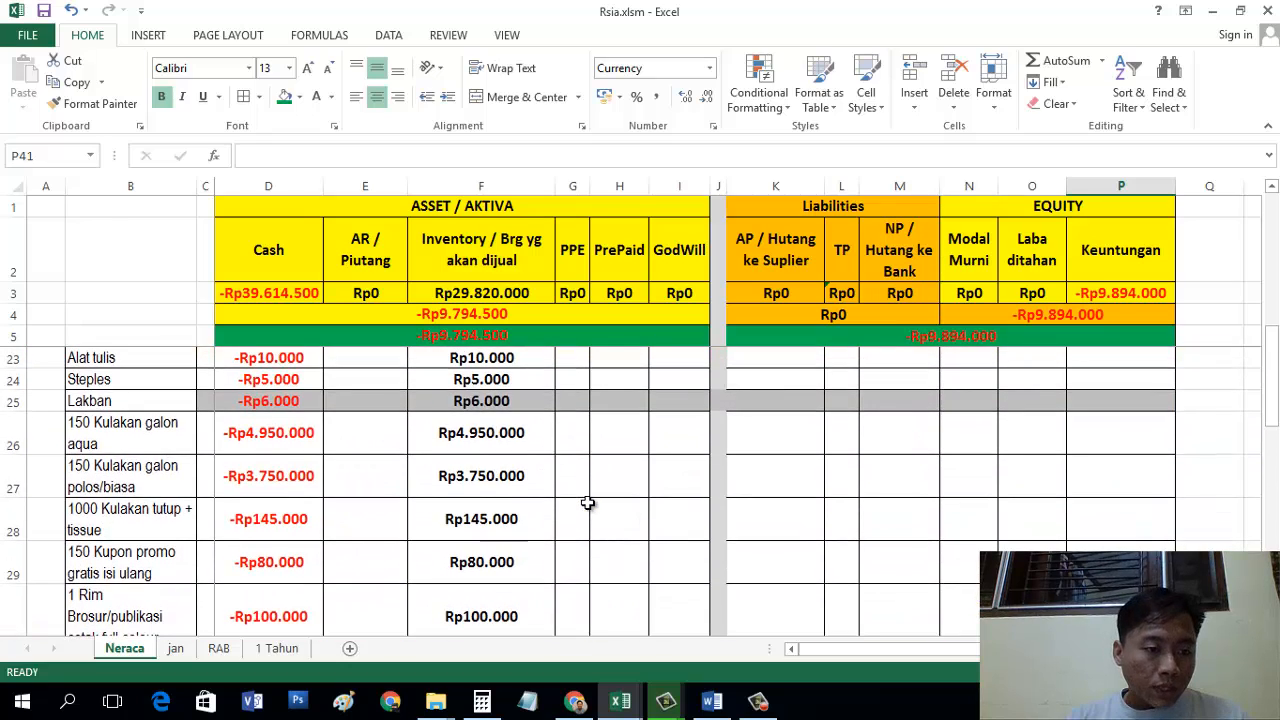
scroll(176, 547, up, 6)
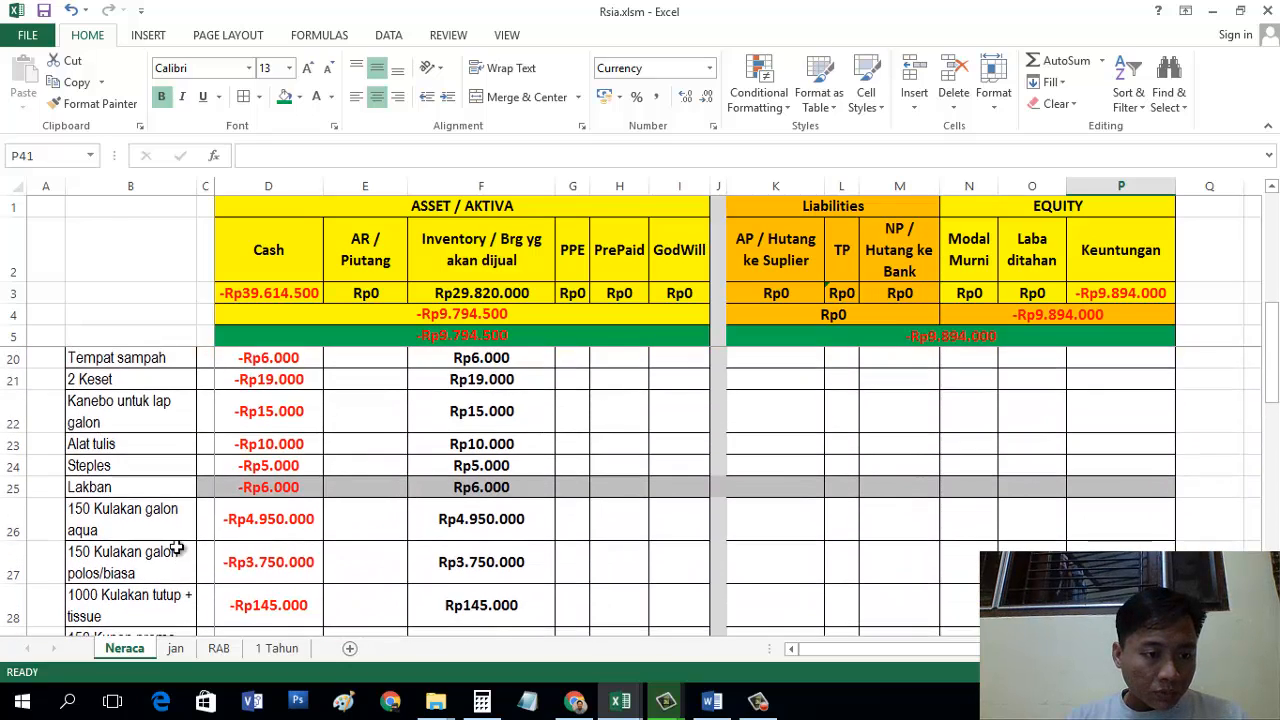
scroll(176, 547, down, 6)
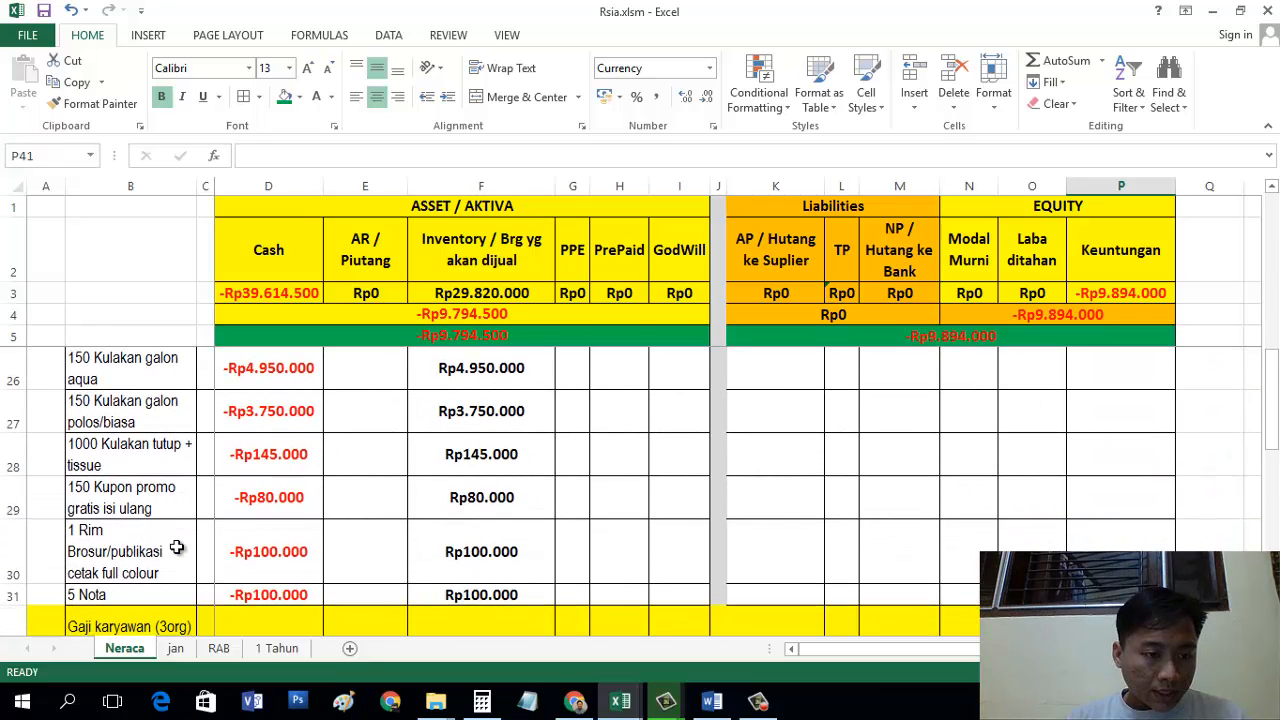
click(157, 464)
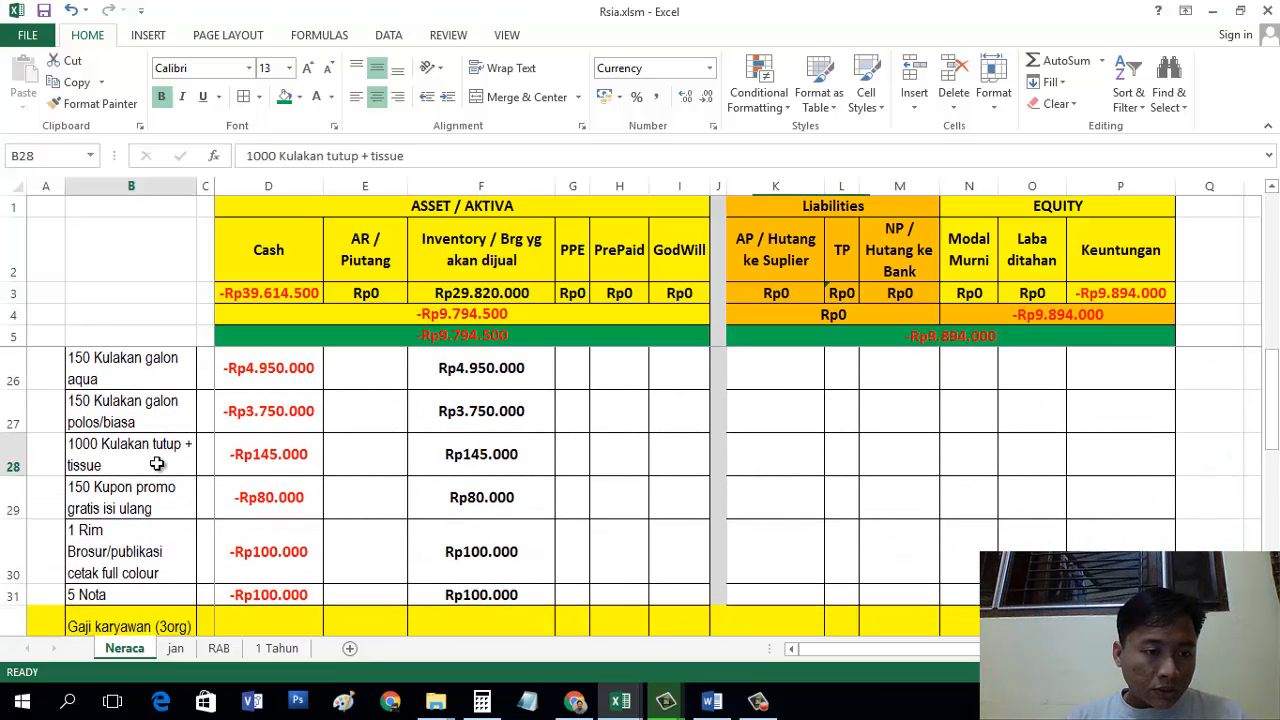
click(265, 462)
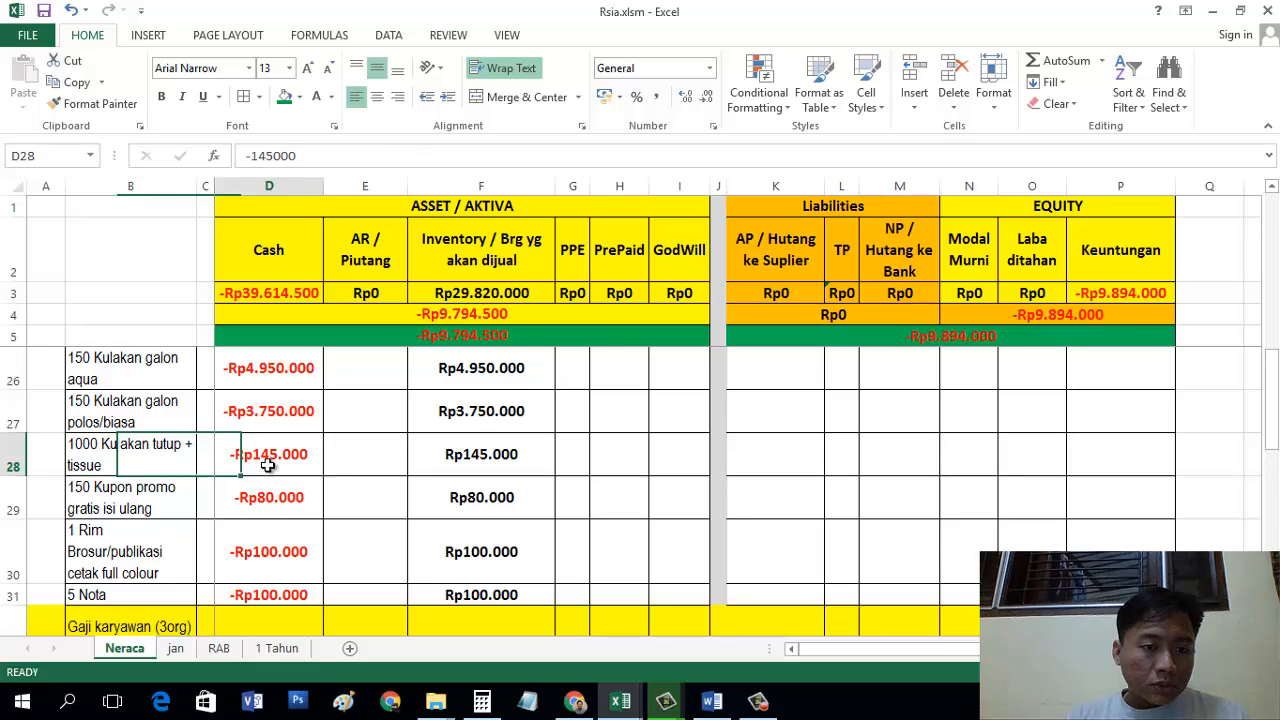
click(174, 465)
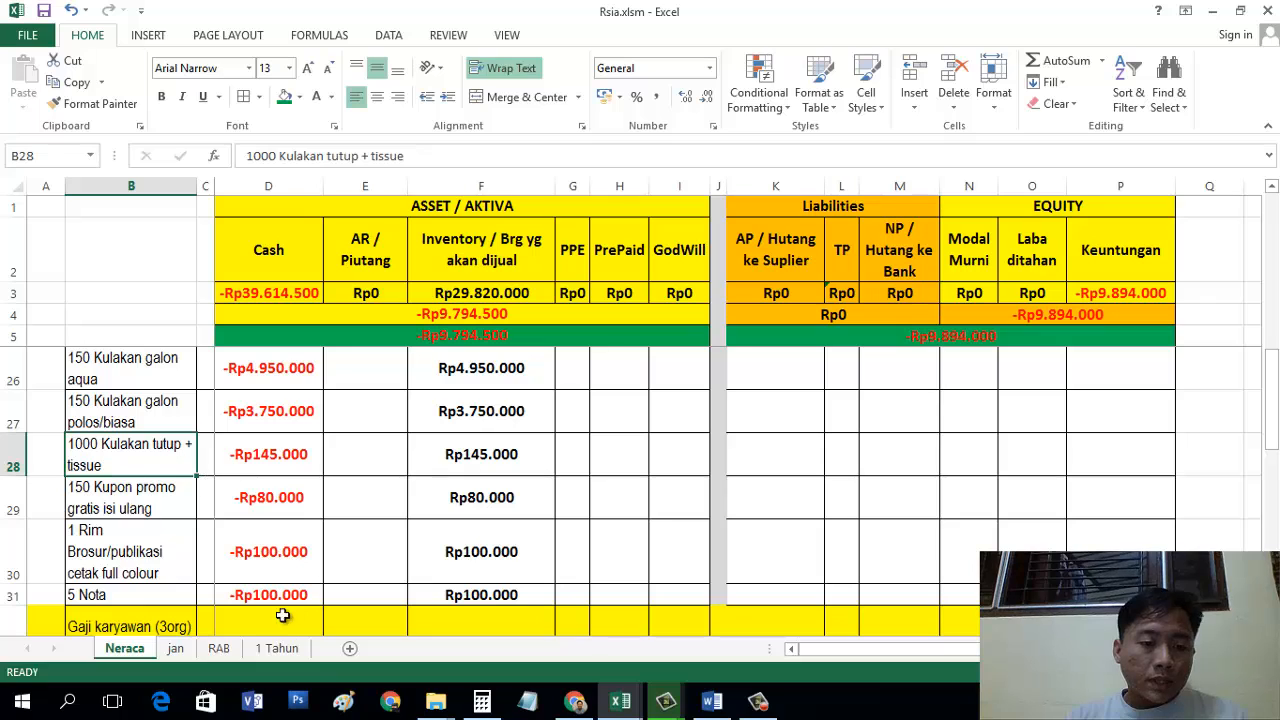
click(218, 648)
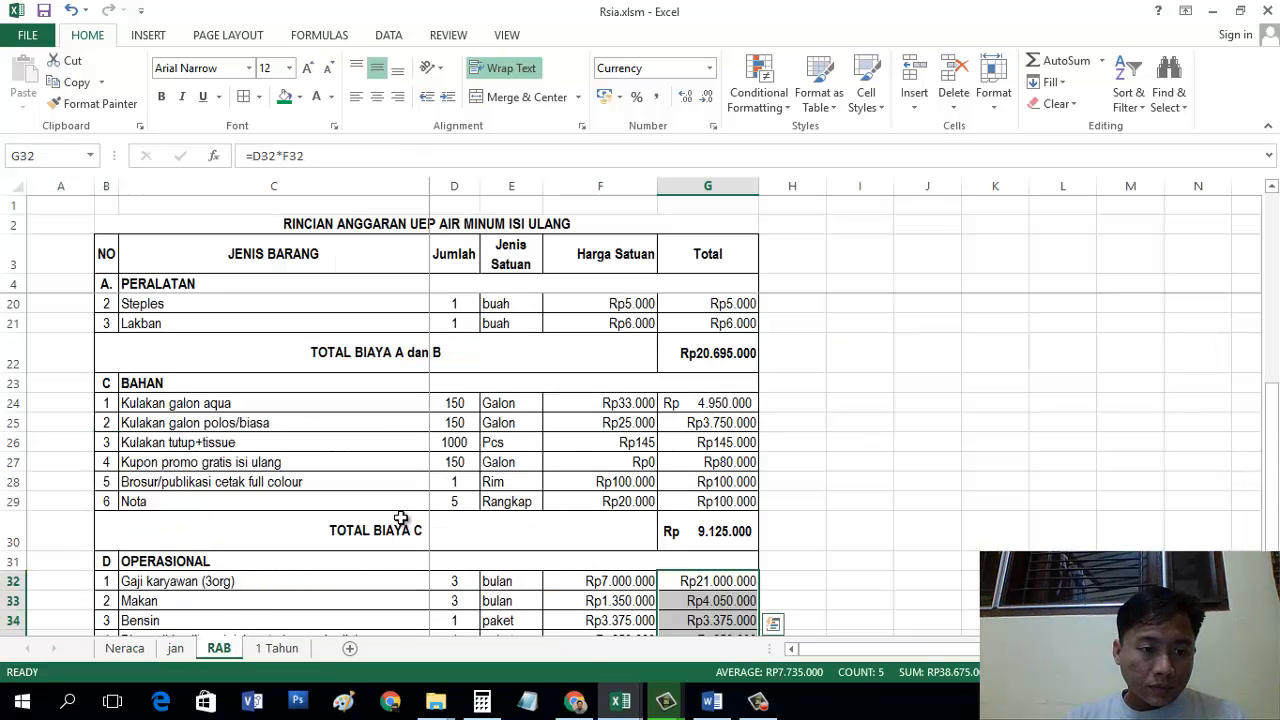
click(595, 457)
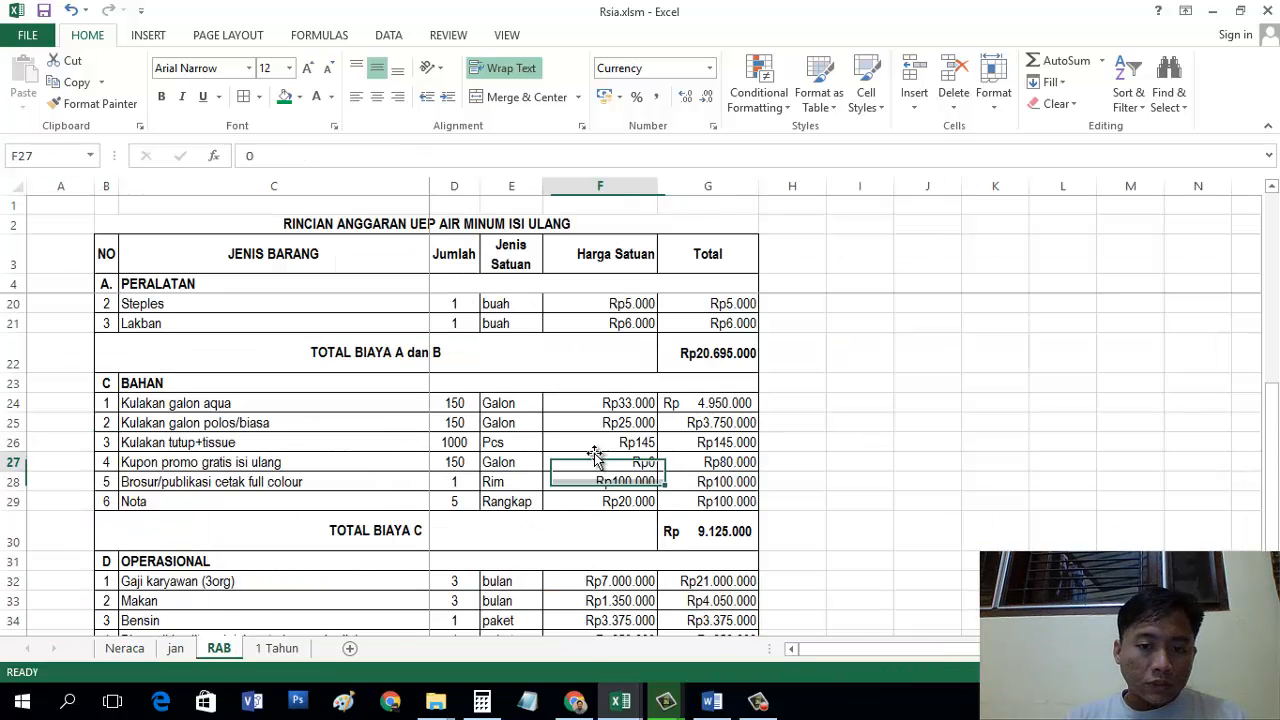
click(124, 648)
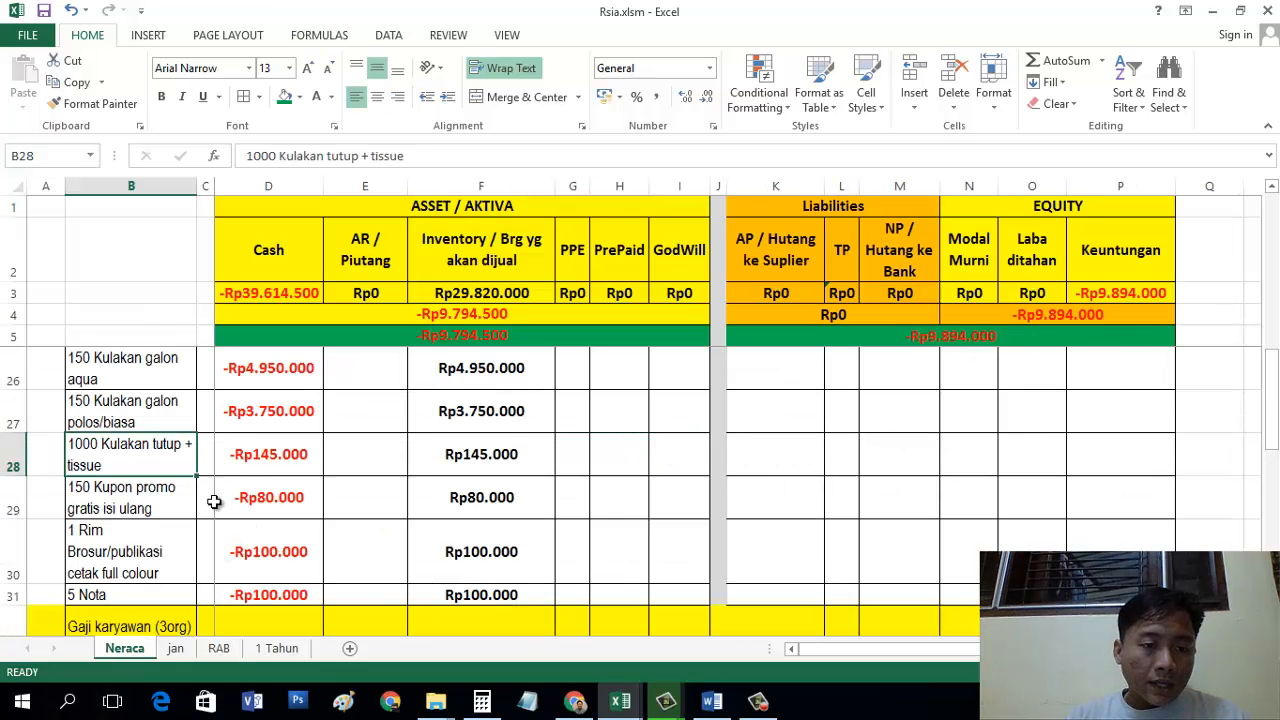
click(234, 448)
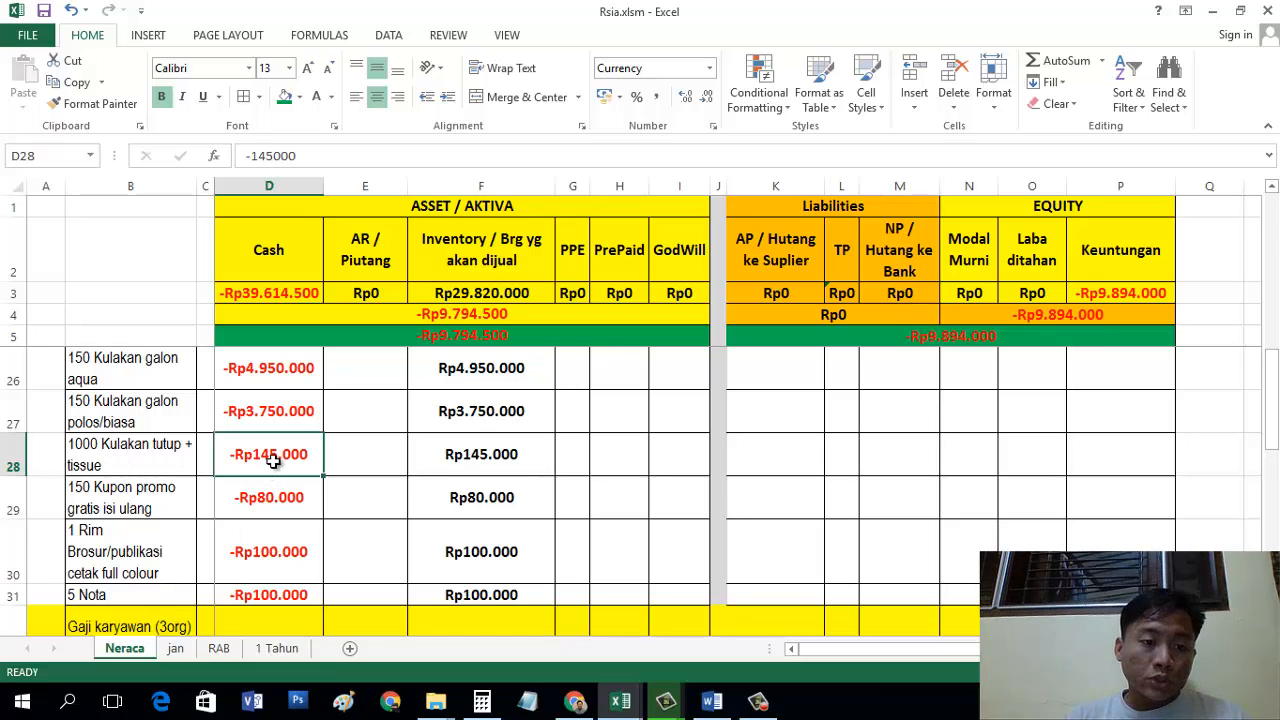
Step: Enter the formula =145*199 as the Inventory amount of the cap and tissue row in F41 of Neraca
scroll(260, 592, down, 2)
click(511, 587)
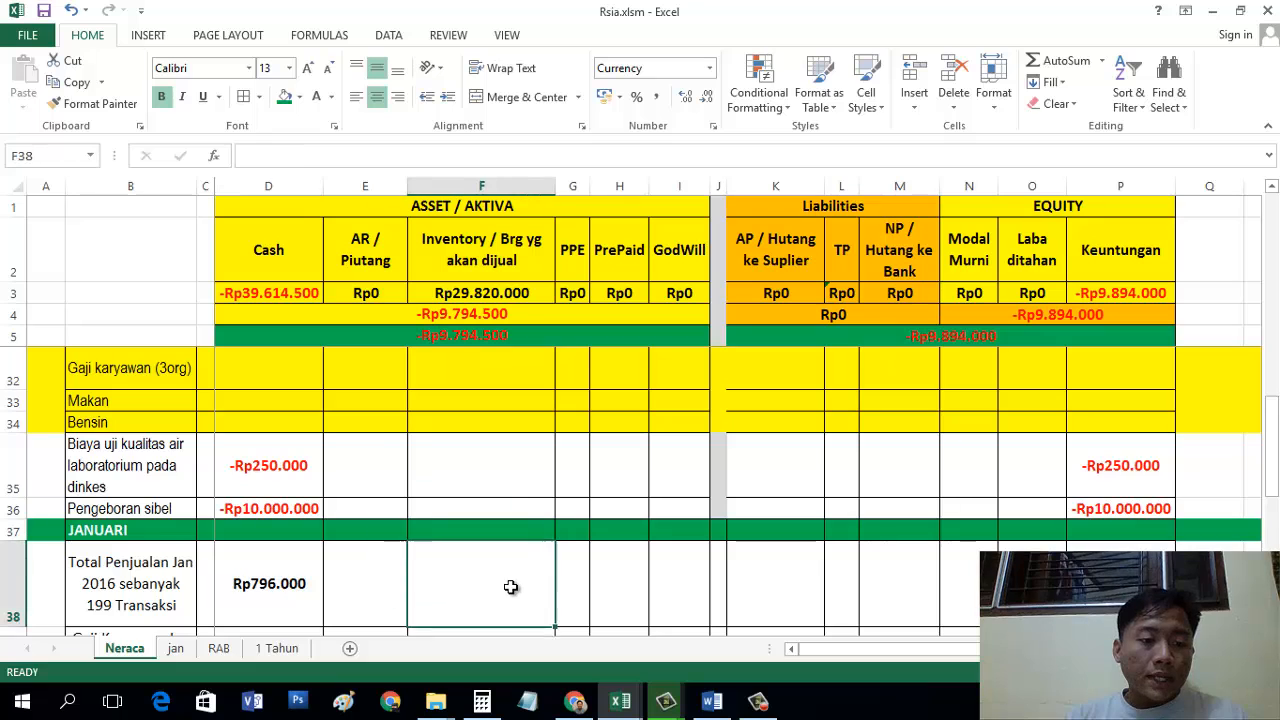
scroll(511, 587, down, 1)
scroll(511, 587, down, 1)
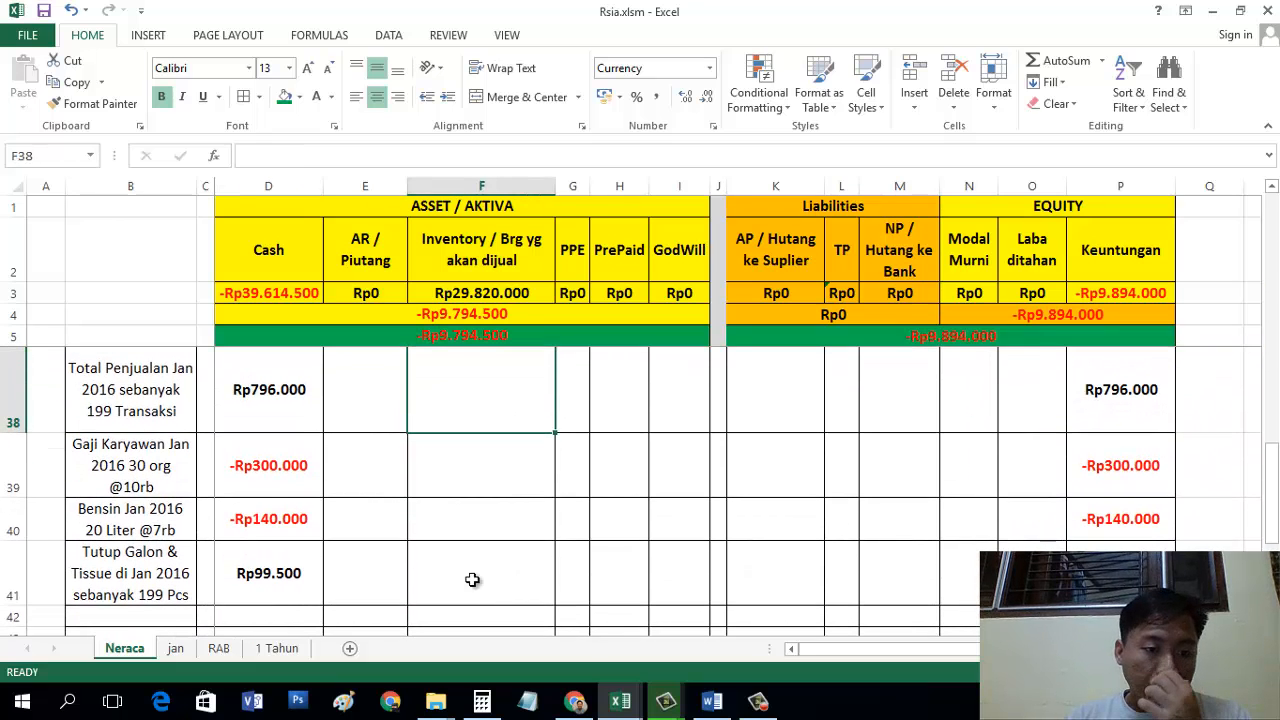
click(472, 578)
text(=145)
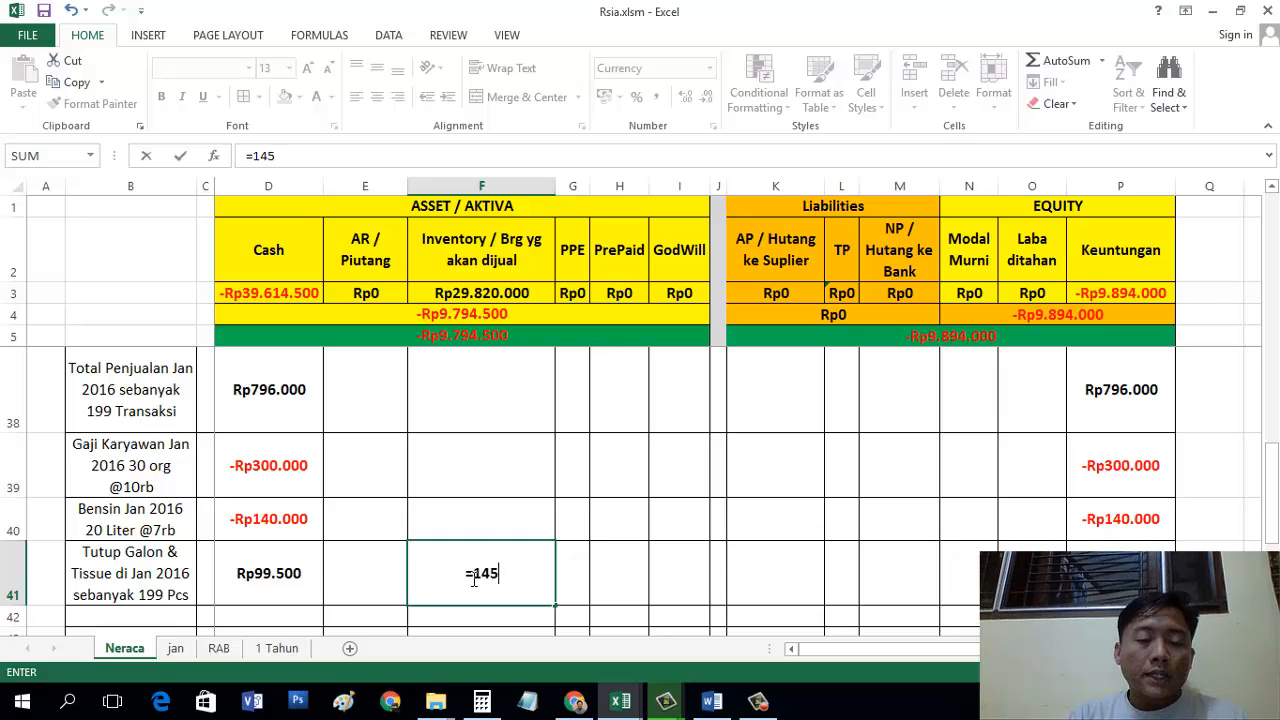
text(*)
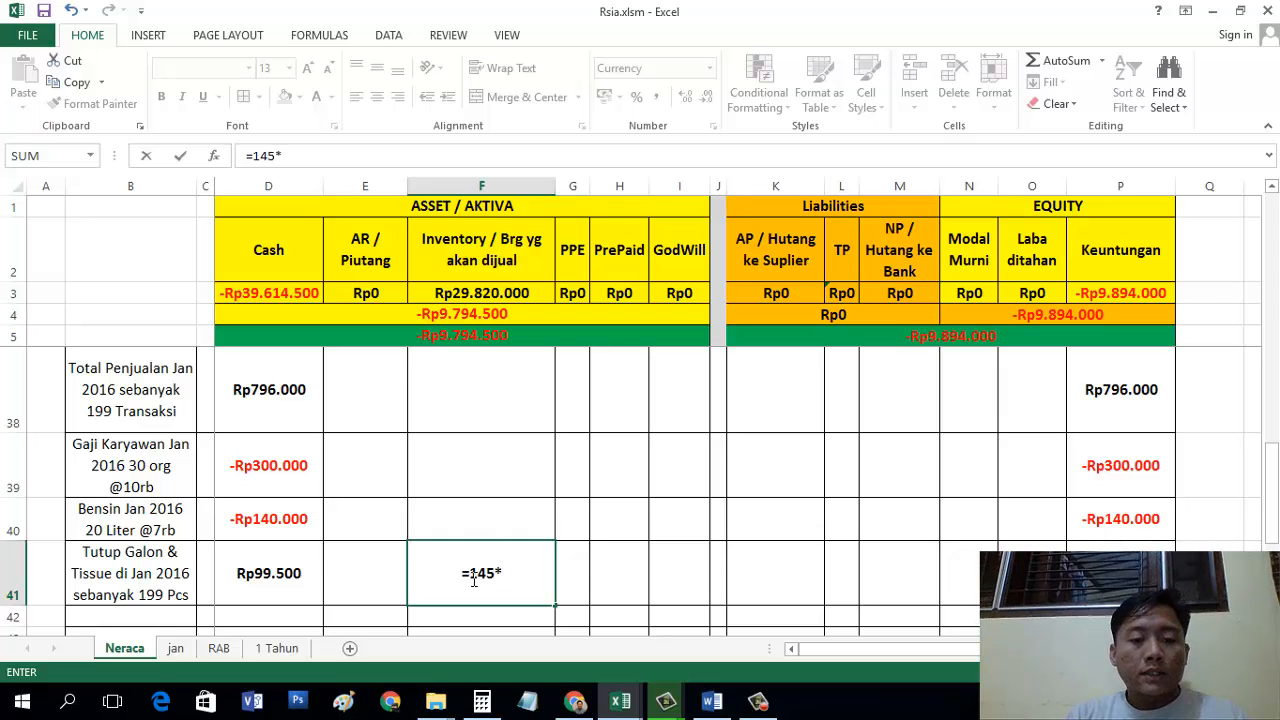
text(199)
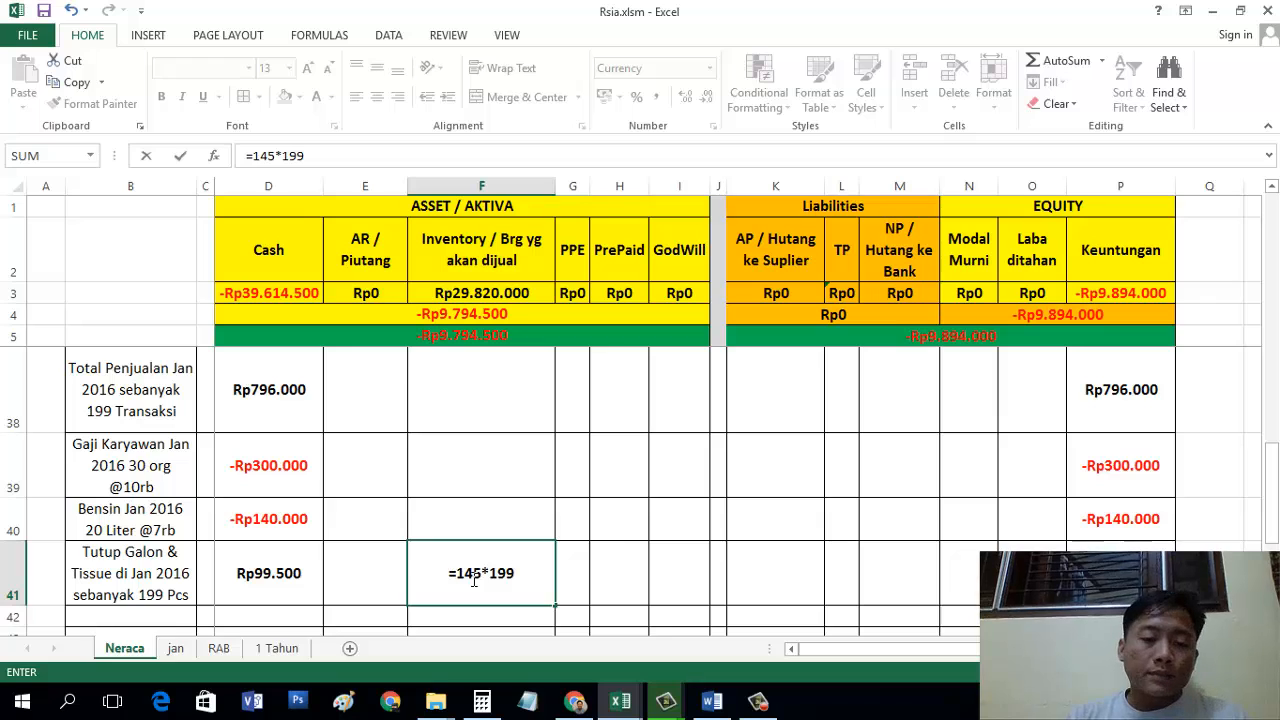
key(Return)
Step: Make the cap and tissue Inventory formula in F41 negative, as =-145*199
click(474, 578)
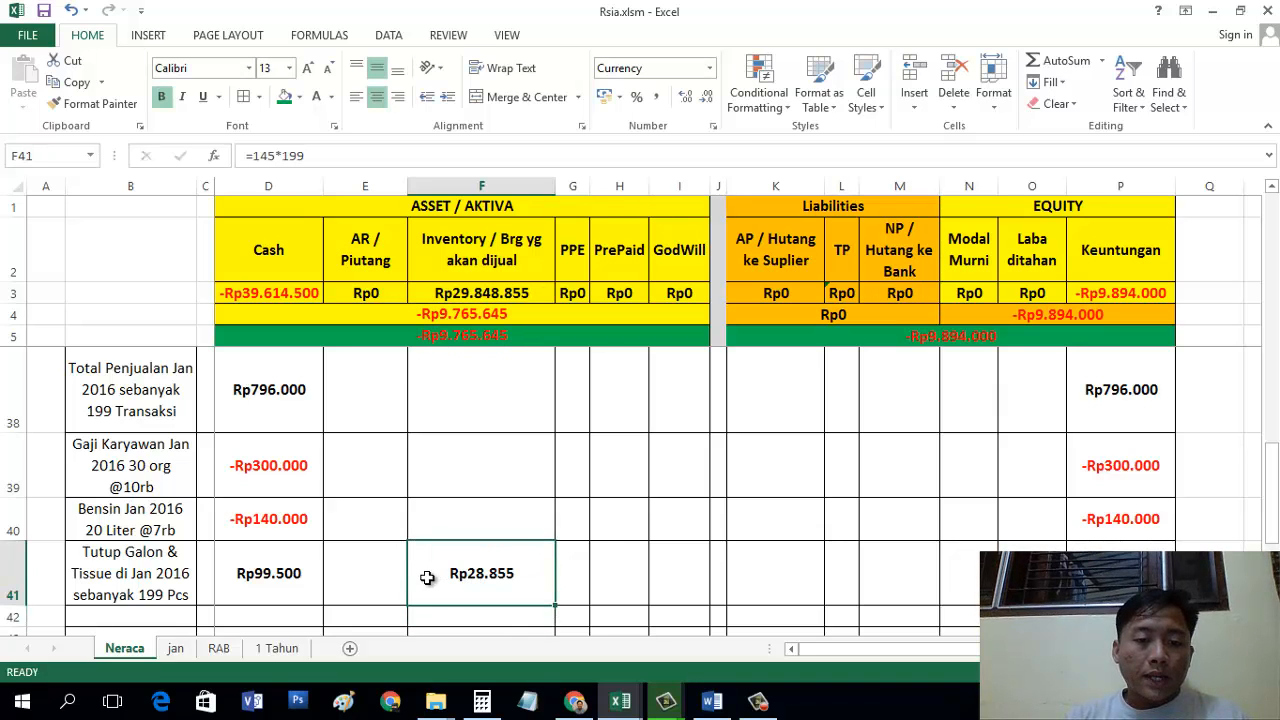
click(247, 157)
text(-)
key(Return)
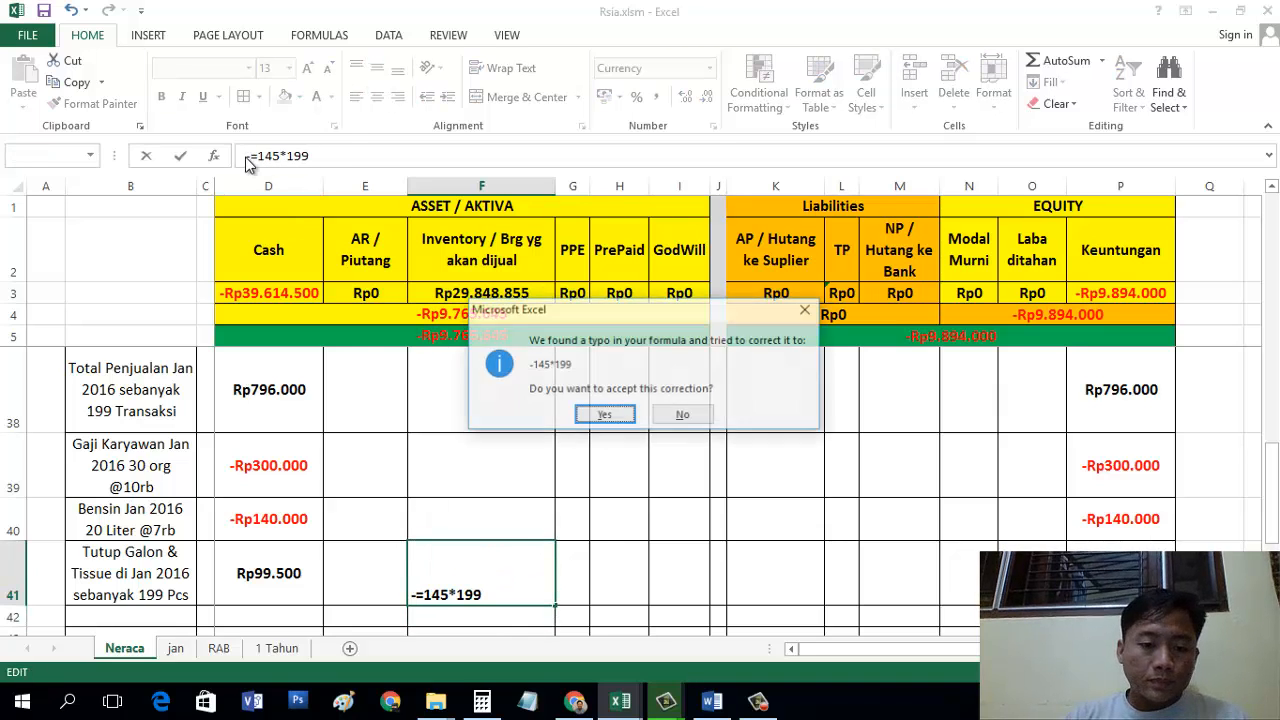
click(595, 419)
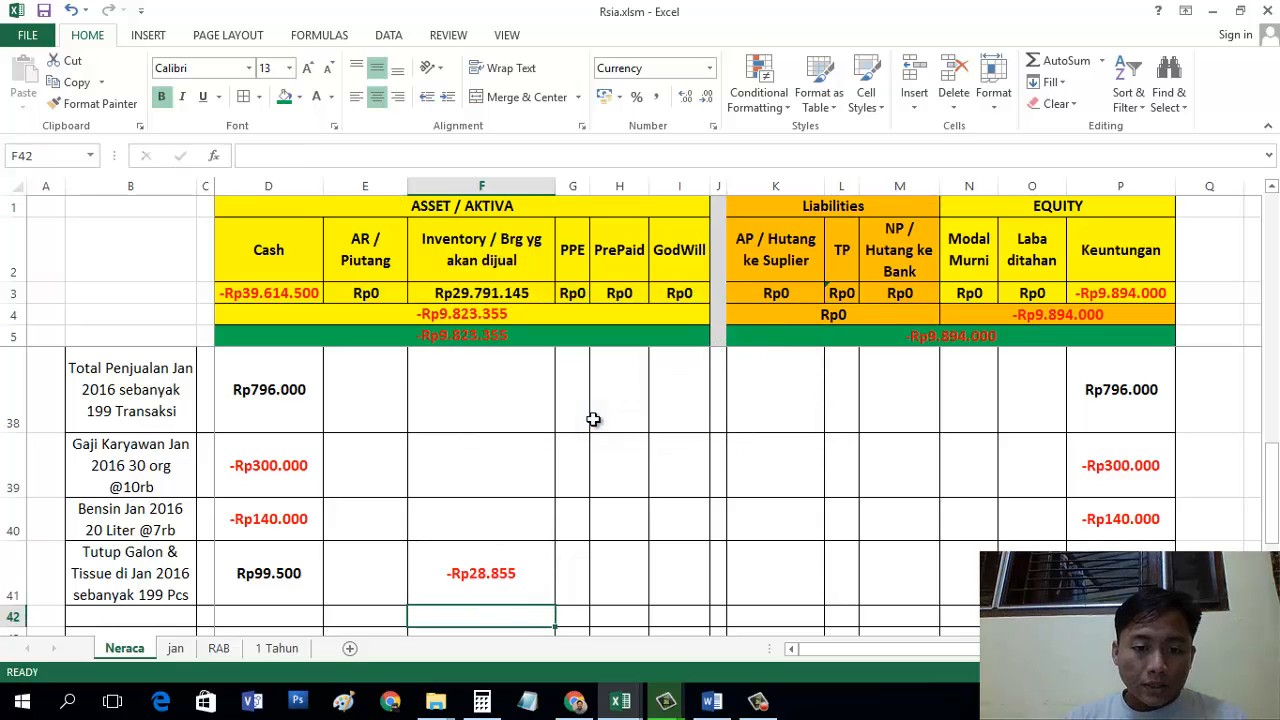
click(508, 560)
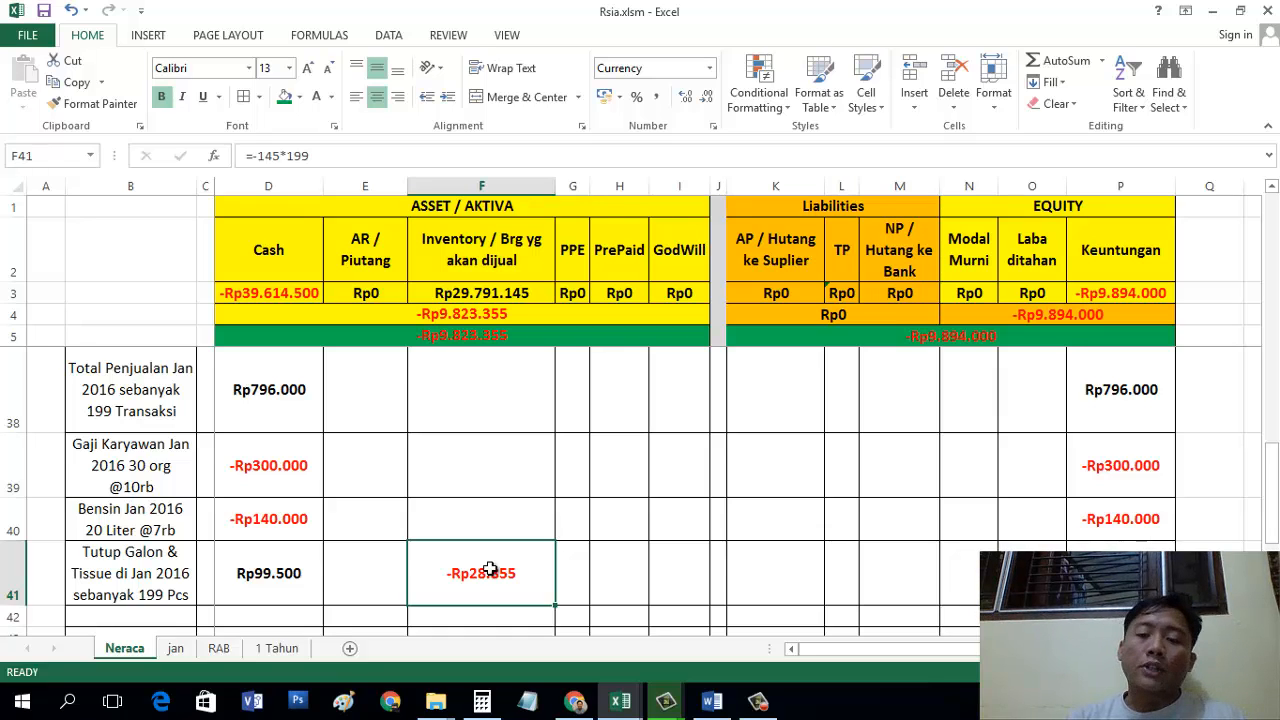
Step: Enter the formula =D41+F41 as the Keuntungan amount of the cap and tissue row in P41
click(1120, 570)
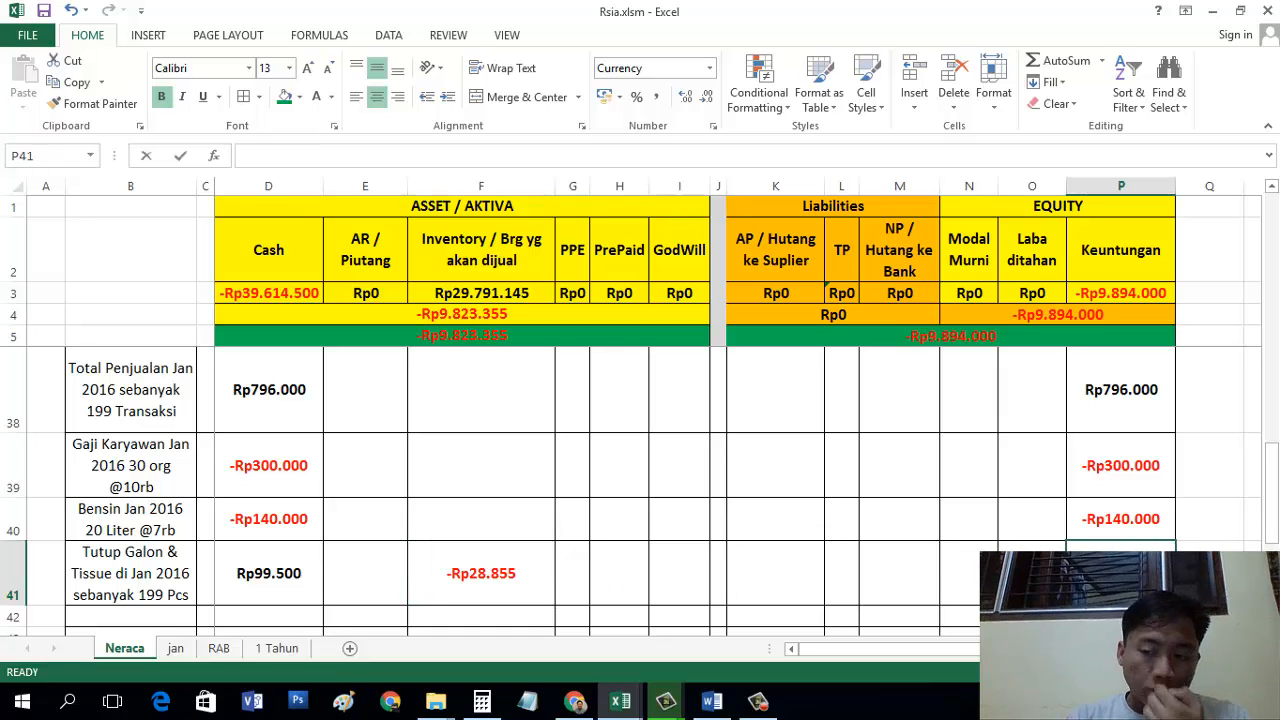
text(=)
click(252, 571)
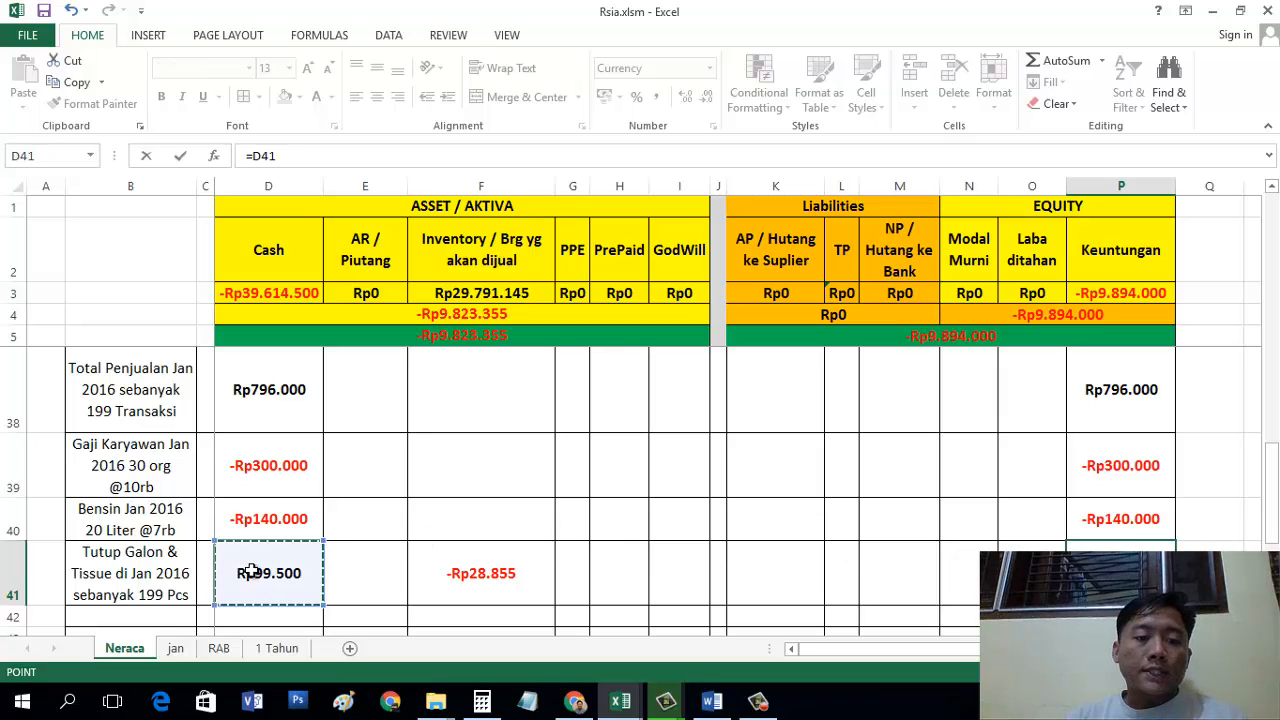
text(+)
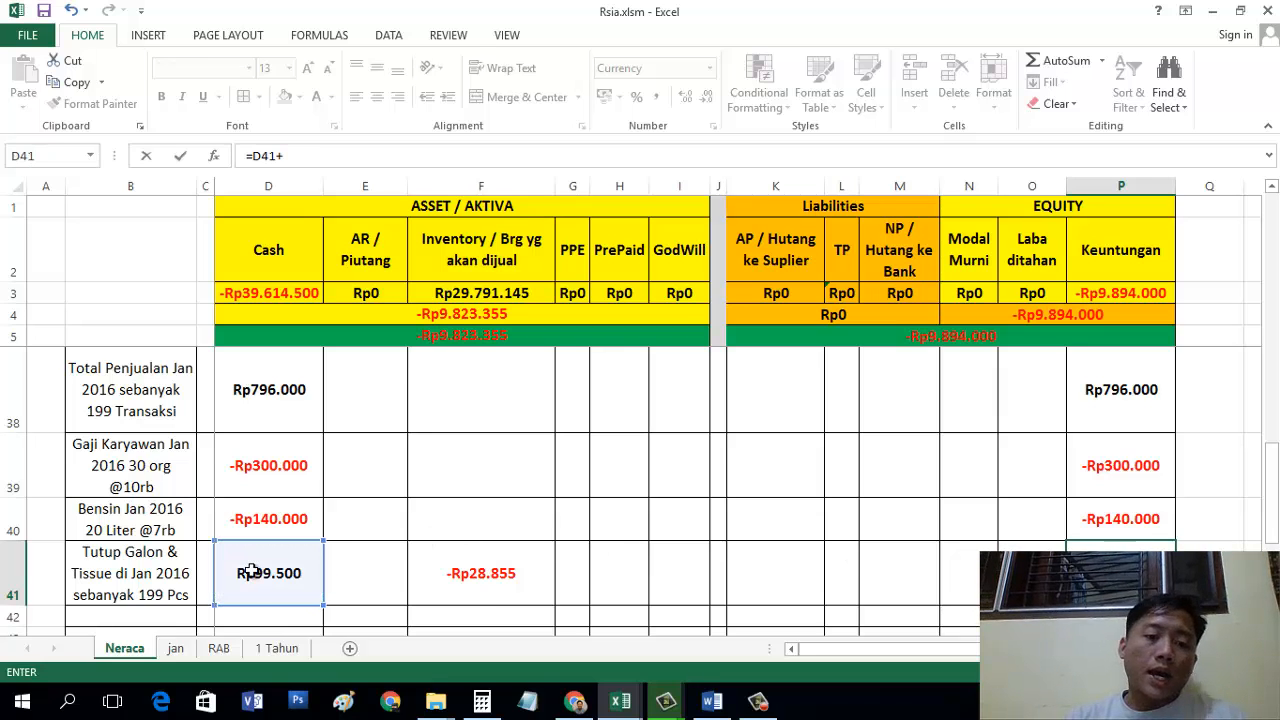
click(482, 591)
key(Return)
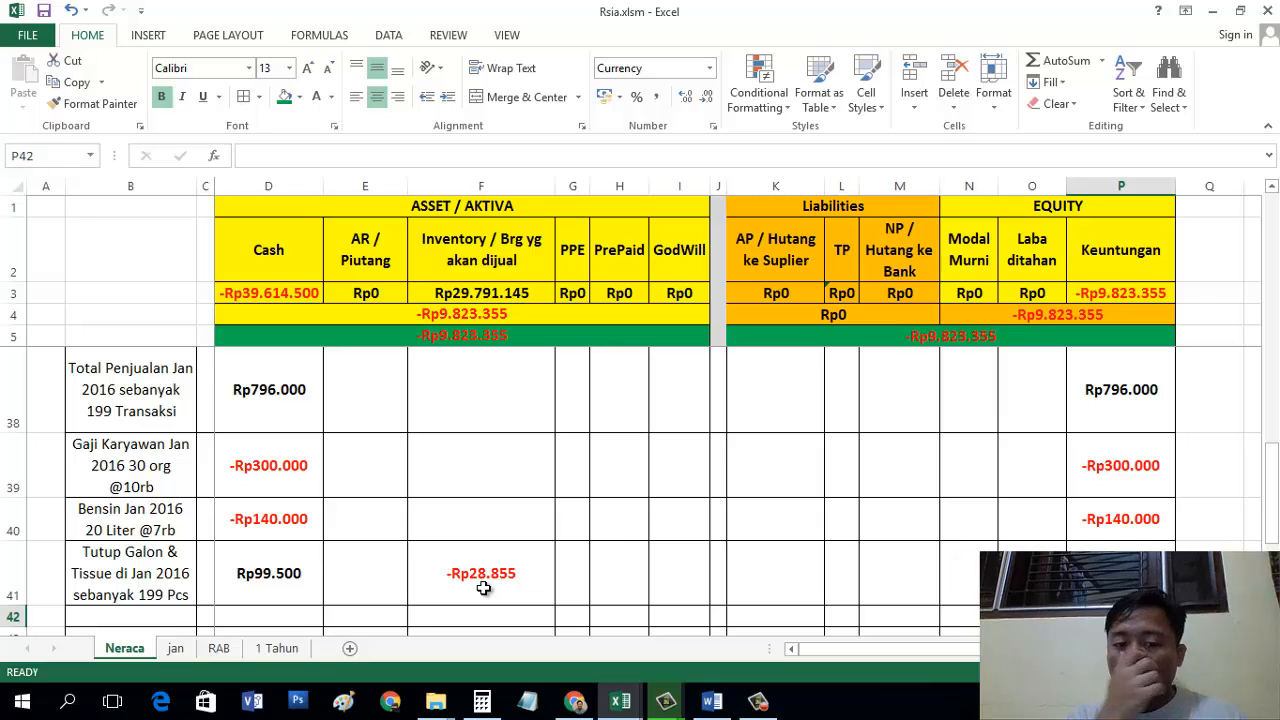
Step: Compare the transactions listed in jan with the January entries recorded in Neraca
click(318, 573)
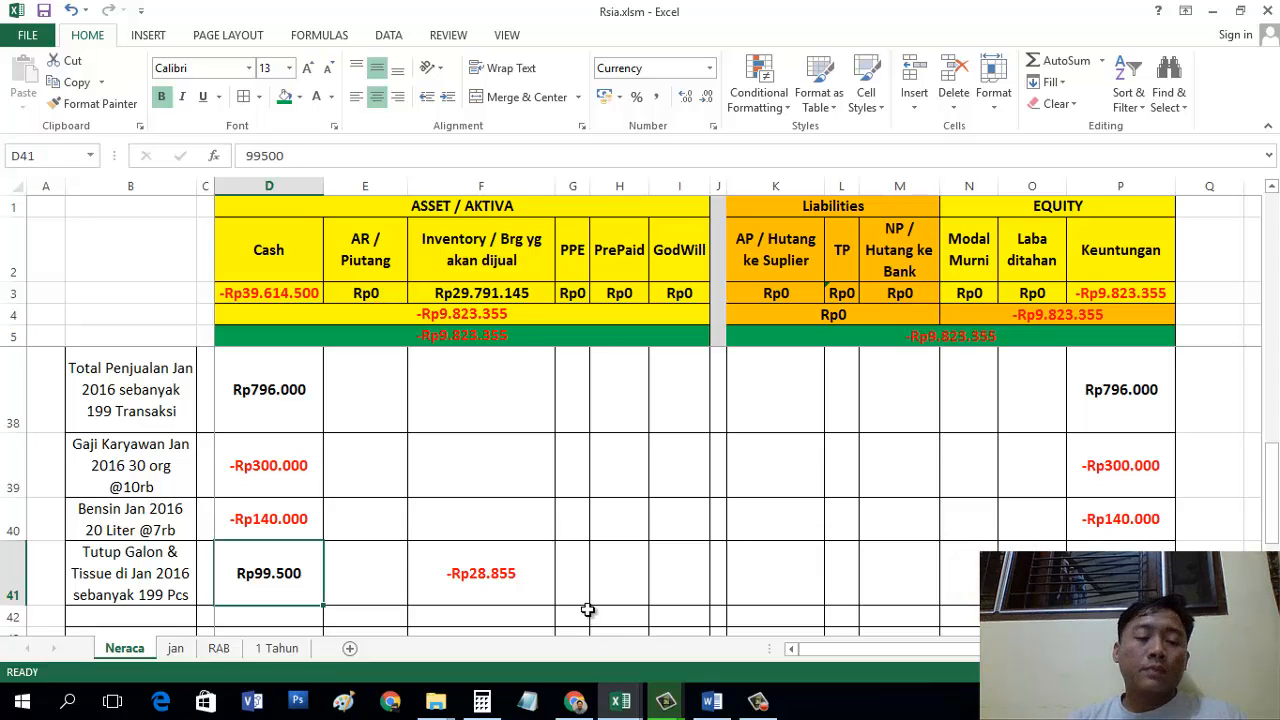
click(167, 652)
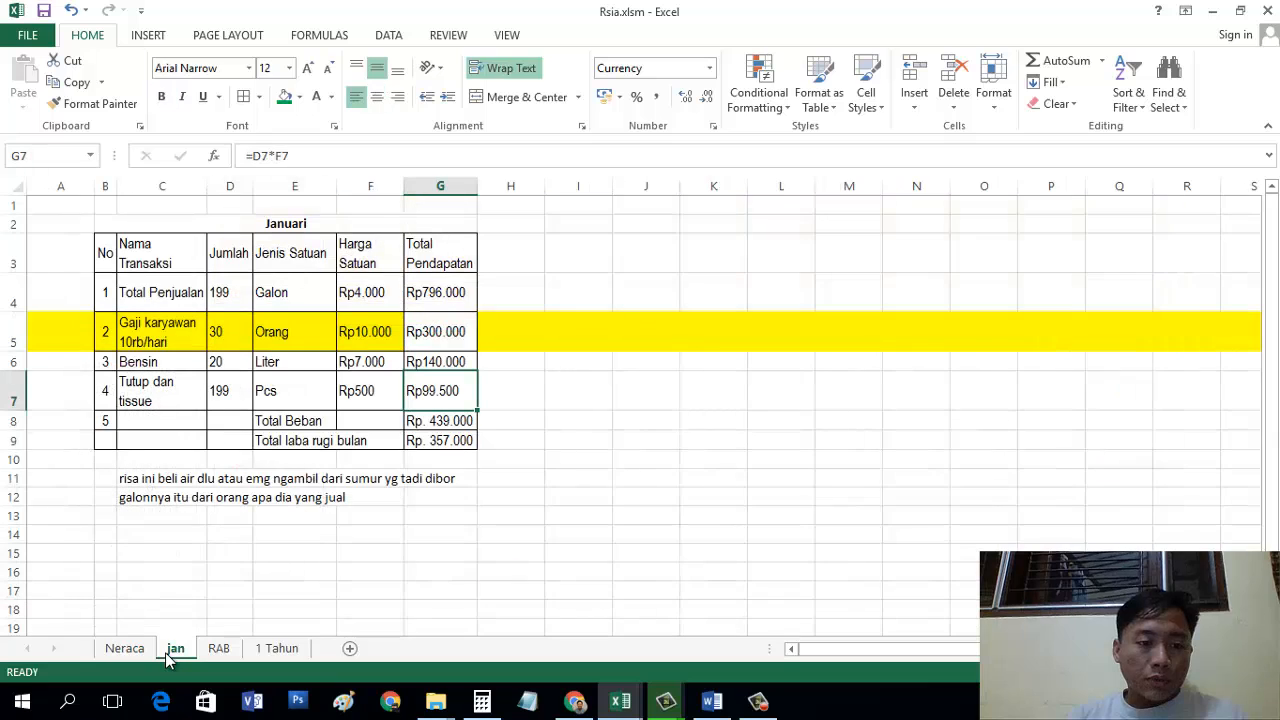
click(758, 701)
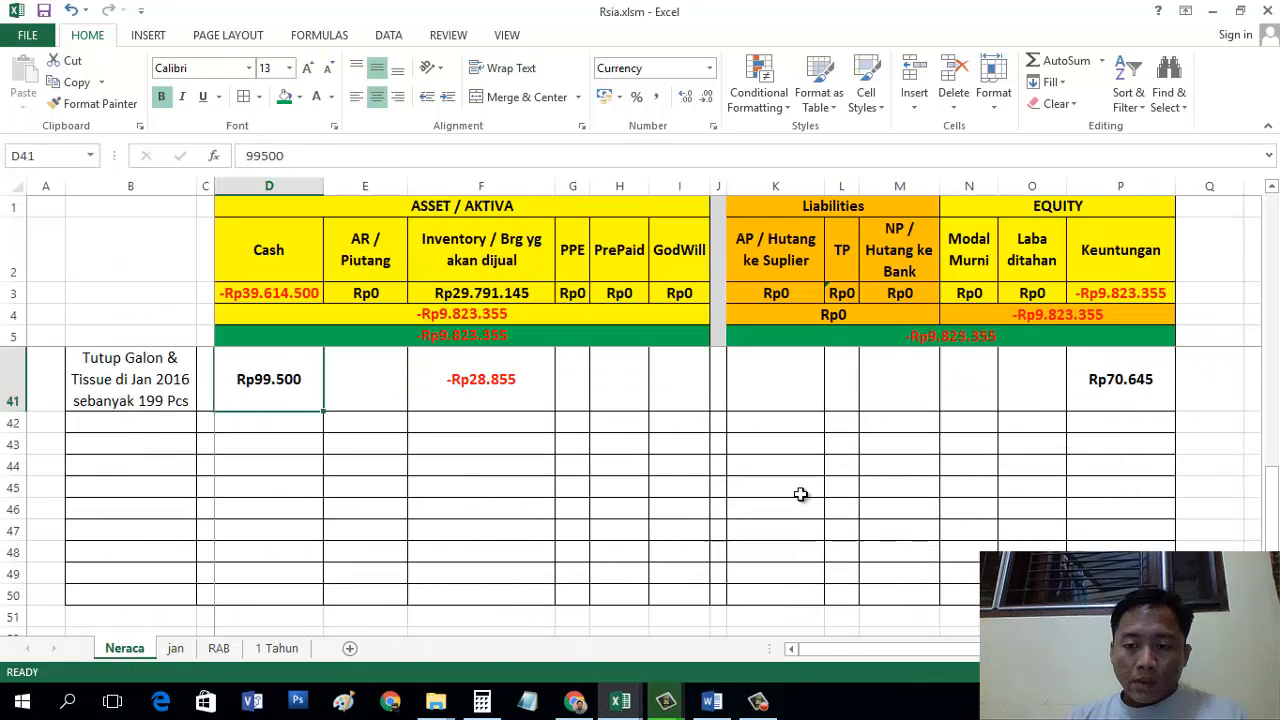
click(563, 495)
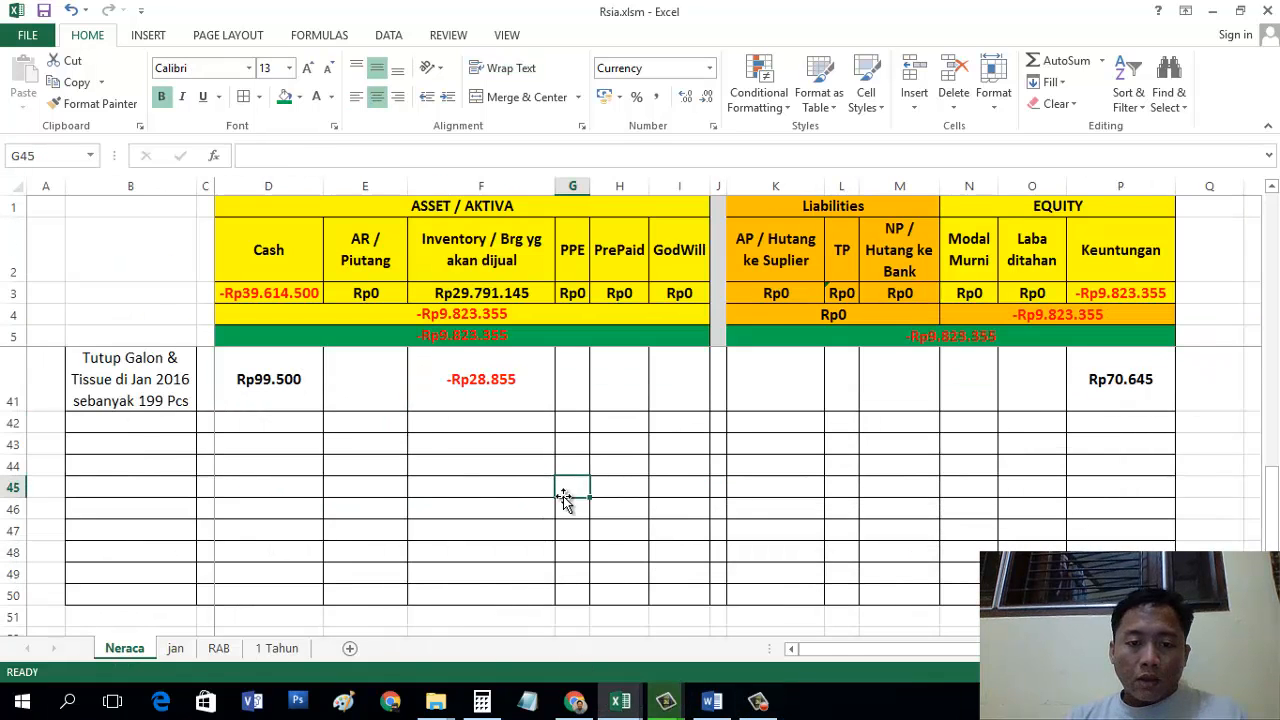
scroll(563, 500, up, 1)
scroll(563, 497, up, 1)
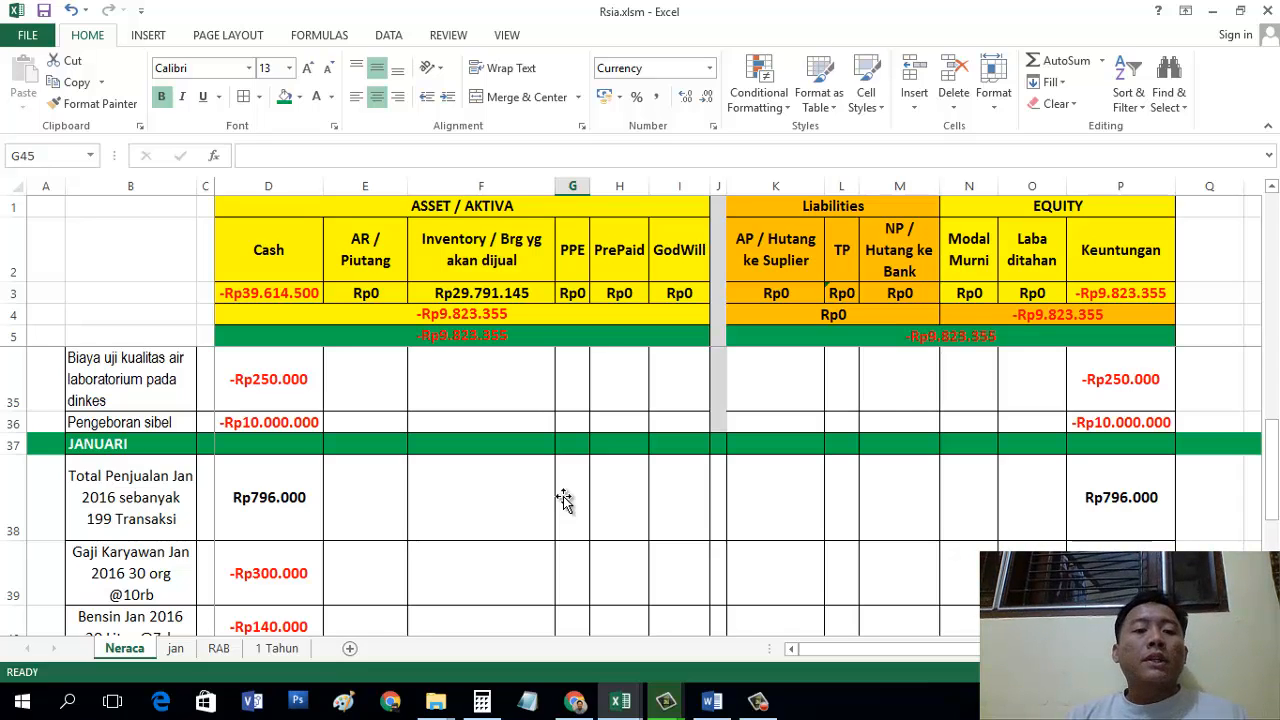
click(563, 497)
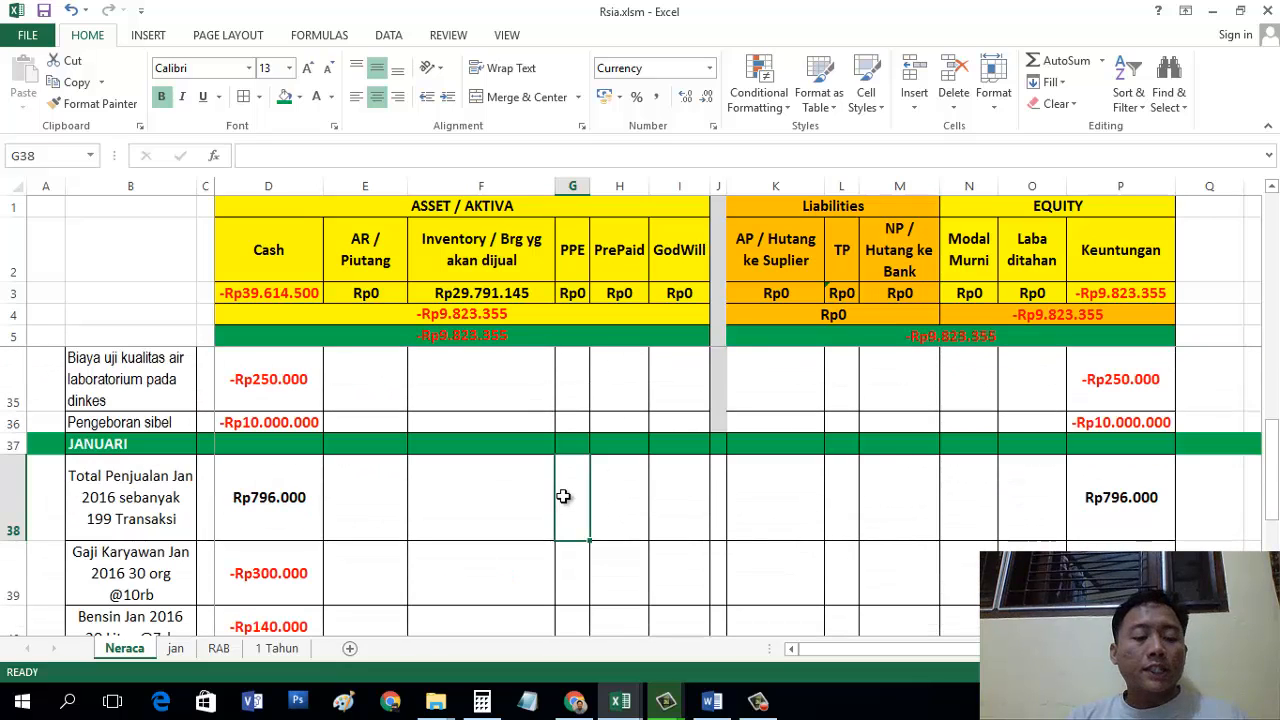
Step: Rename the Neraca sheet as Neraca JAN
click(124, 650)
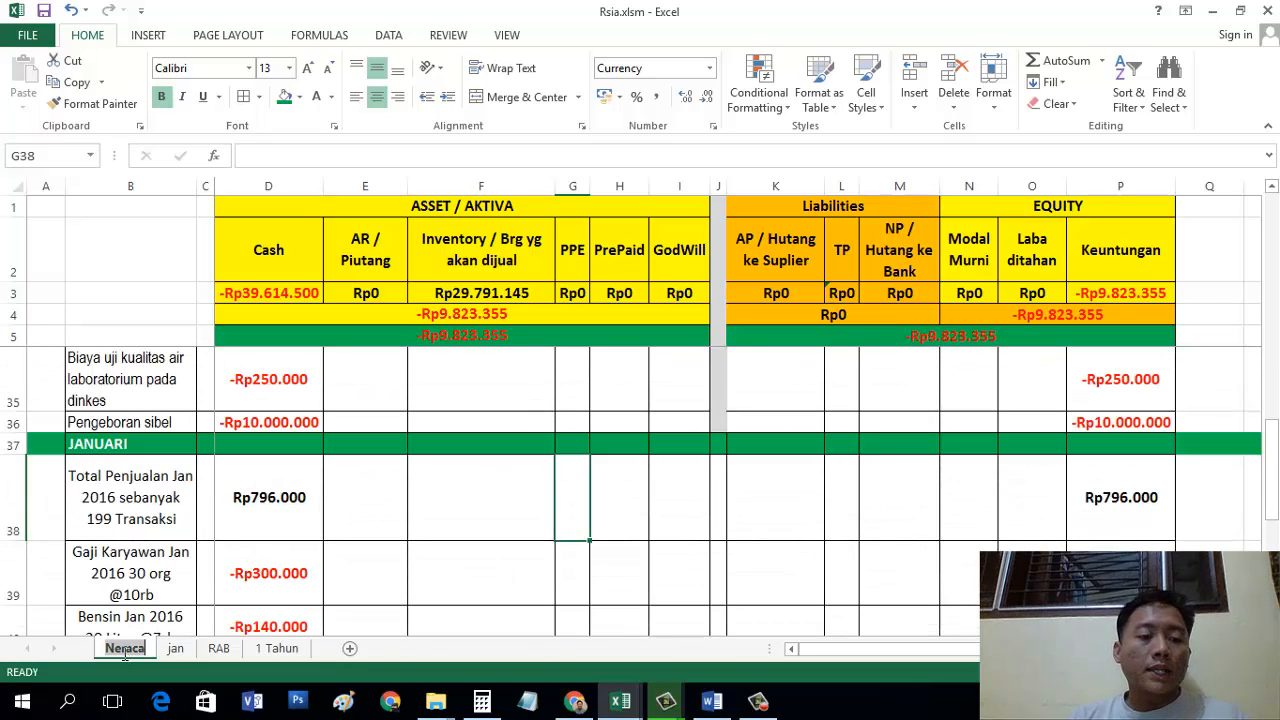
double_click(124, 650)
text(N)
text(aca J)
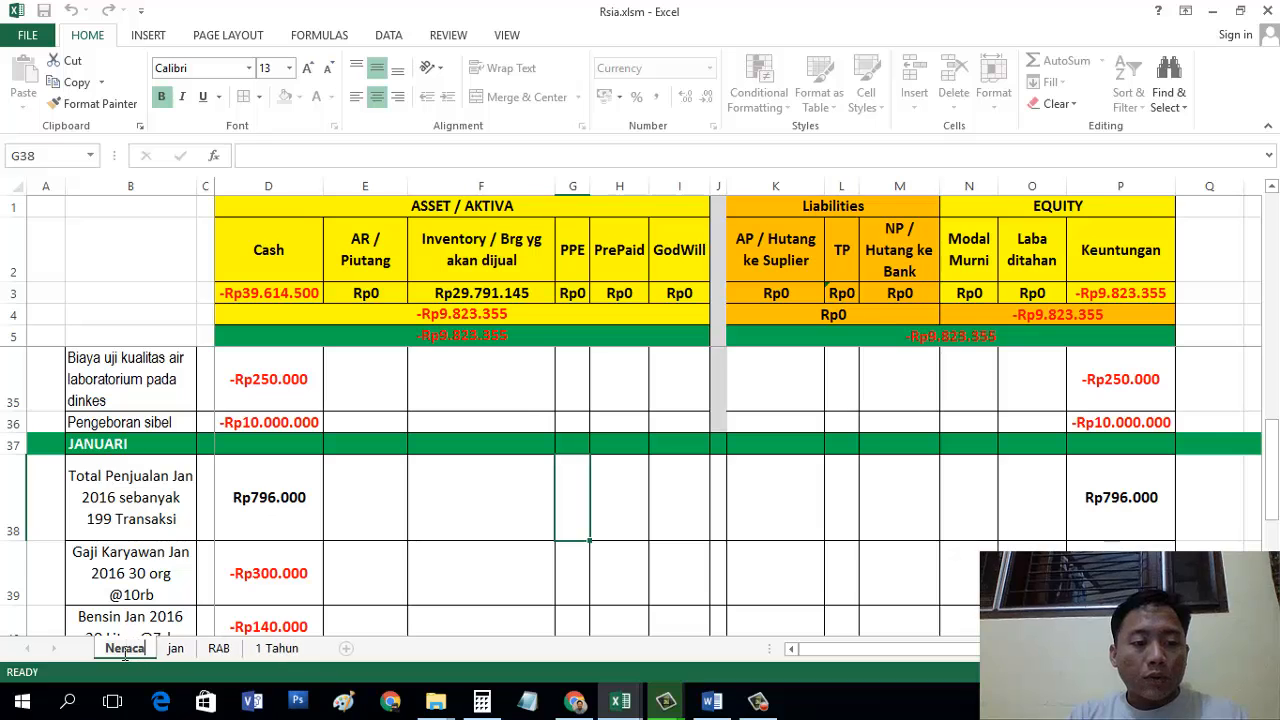
text(AN)
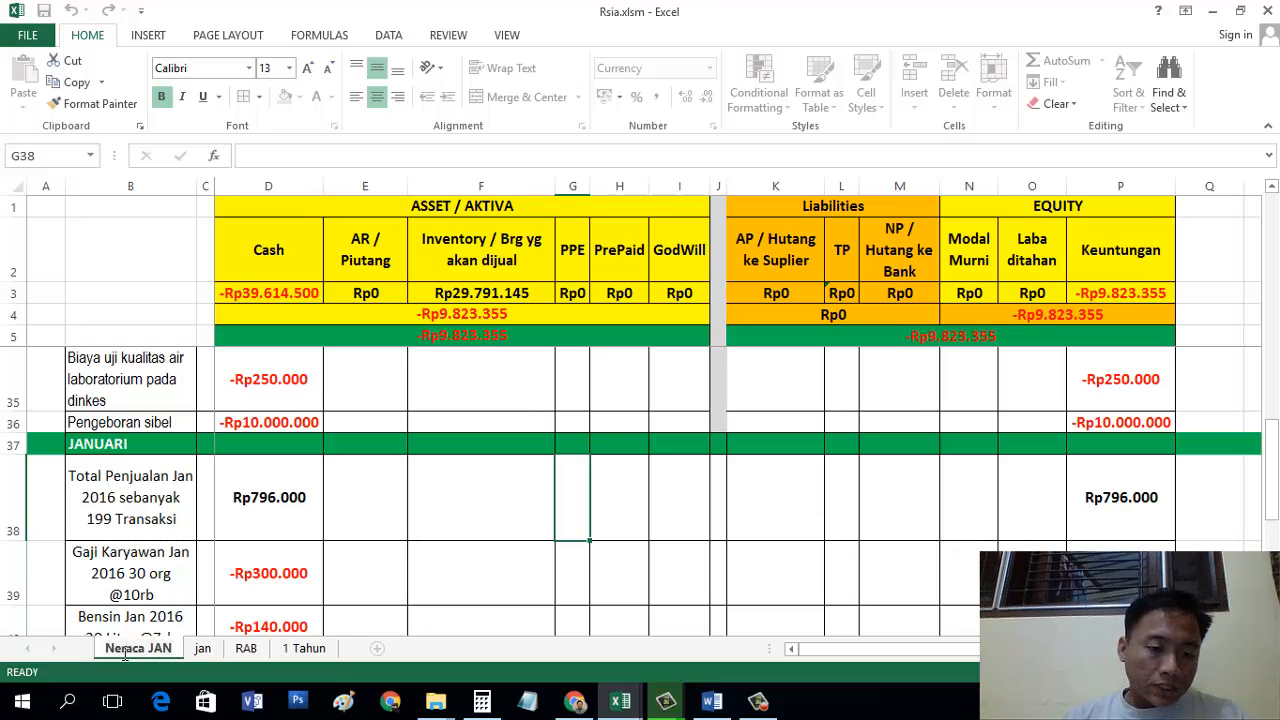
key(Return)
Step: Add a new worksheet and rename the 1 Tahun sheet as Neraca Feb
click(371, 650)
click(370, 648)
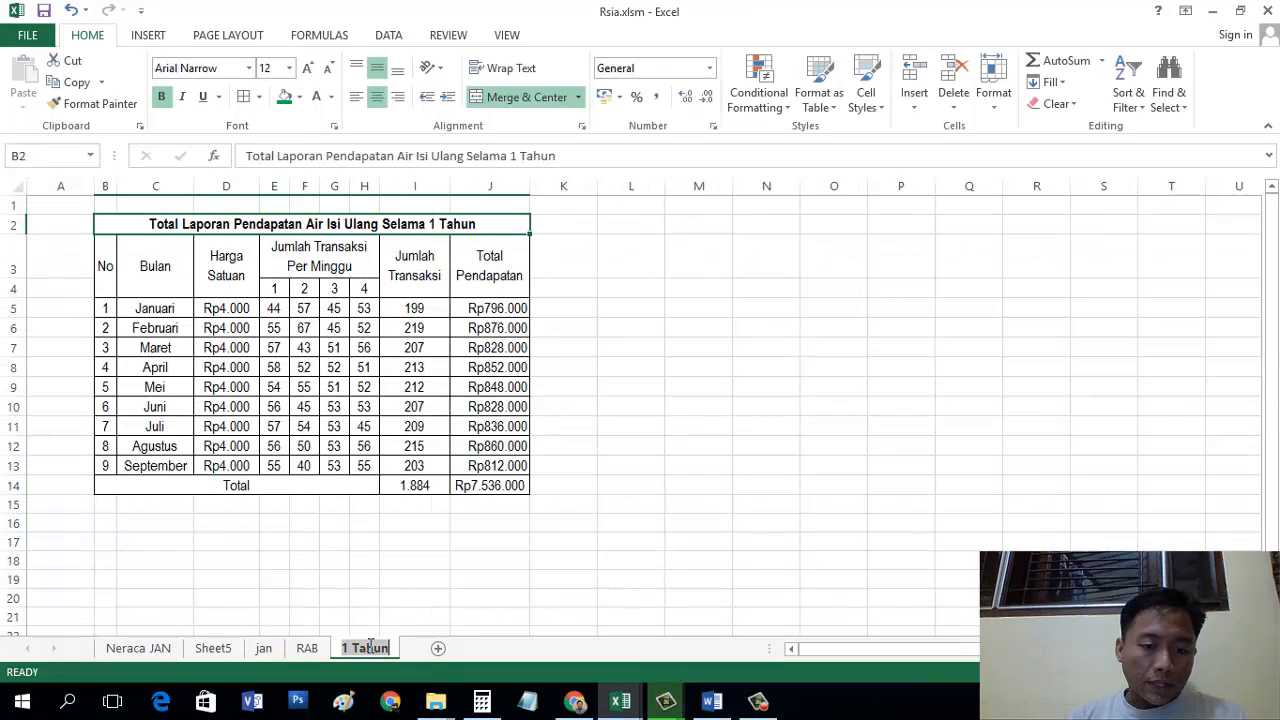
text(Neraca)
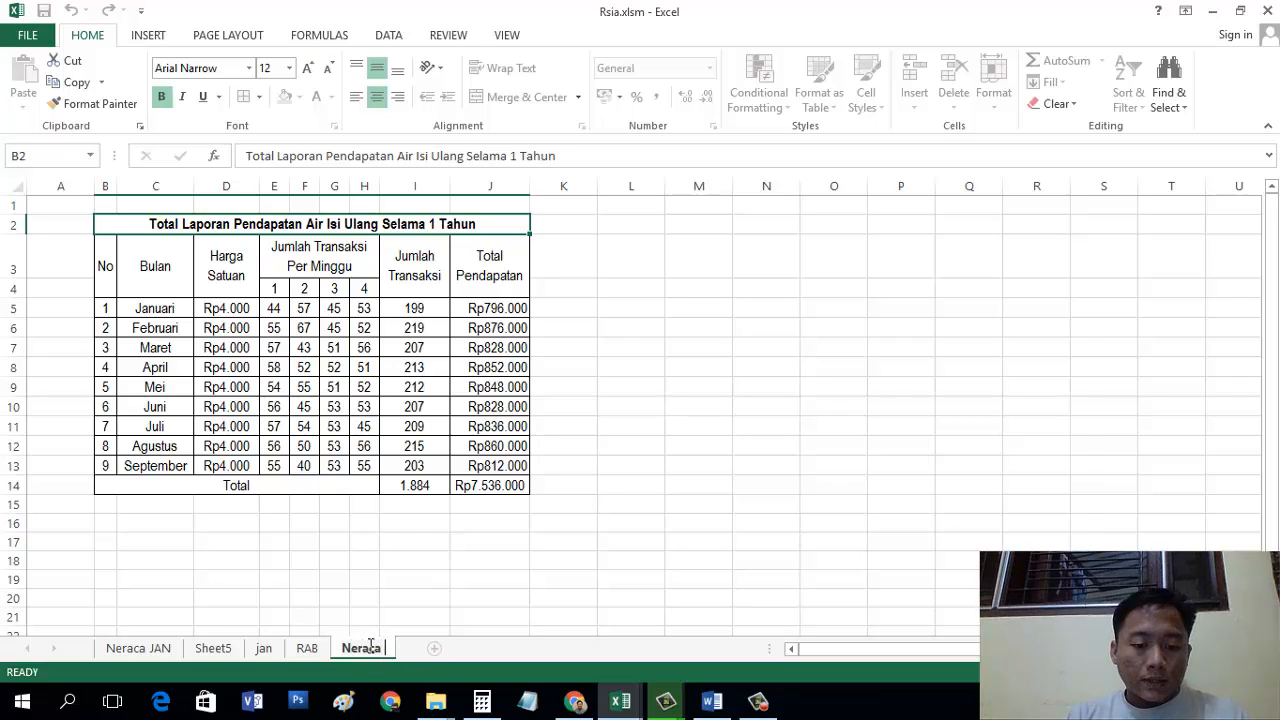
text( Feb)
key(Return)
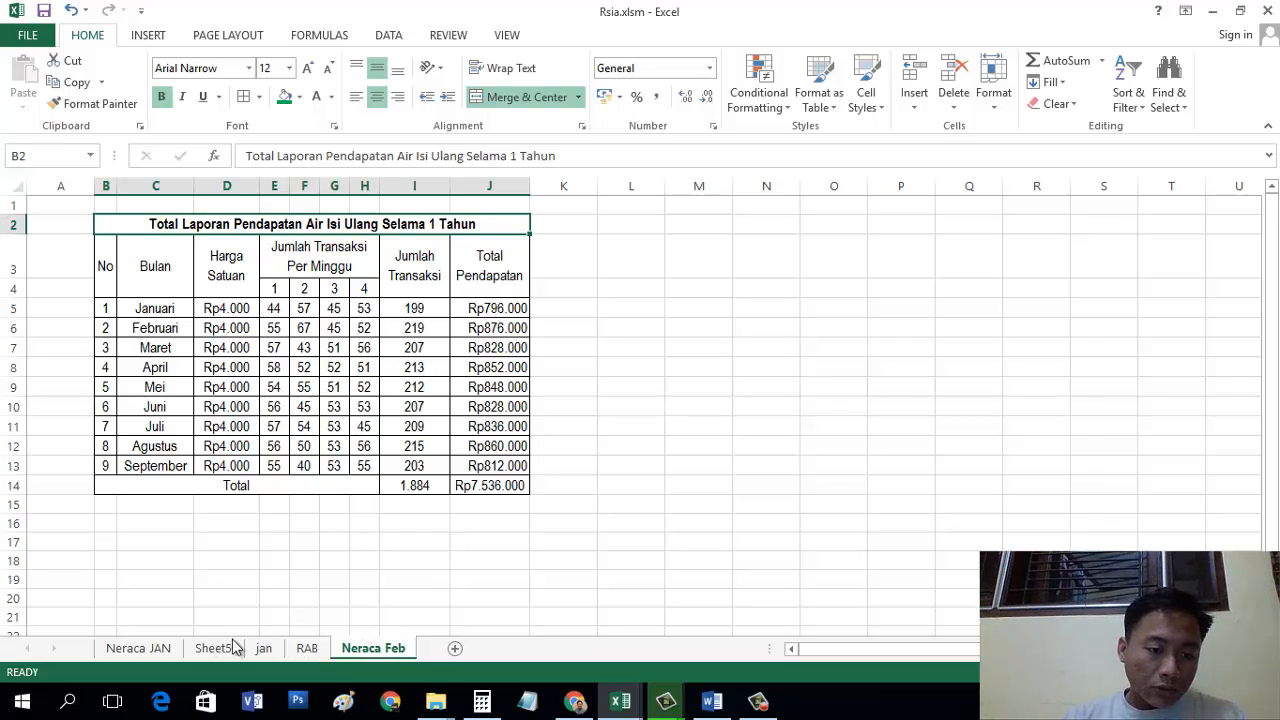
Step: Reorder the sheets so that Sheet5 and then Neraca Feb directly follow Neraca JAN
drag(233, 645, 189, 650)
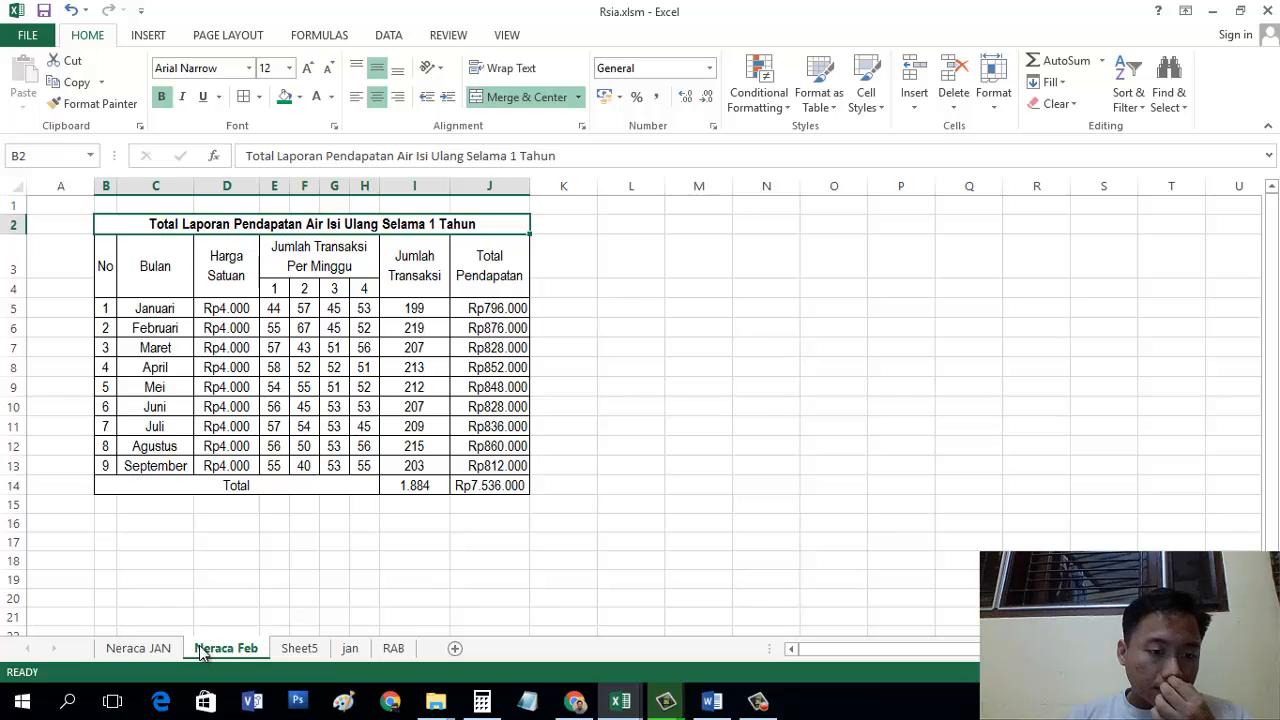
drag(300, 648, 196, 650)
Step: Rename the Neraca Feb sheet back to 1 Tahun and the jan sheet as Jan
click(286, 648)
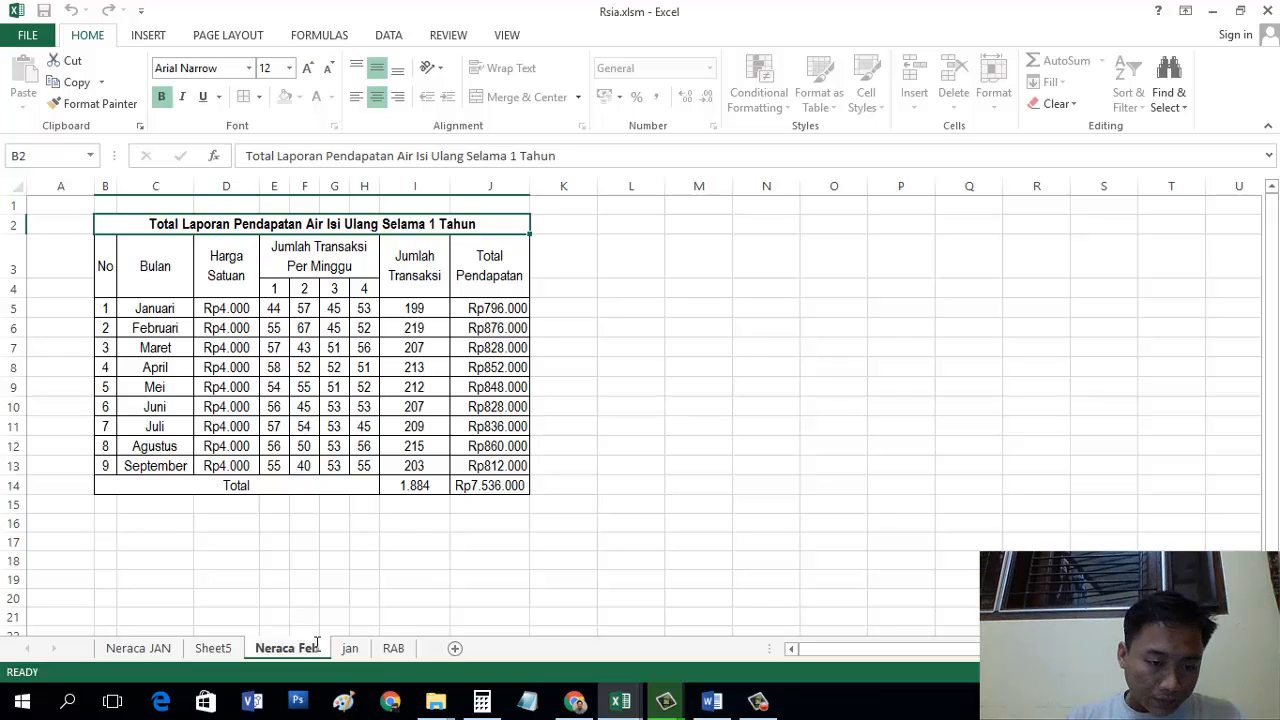
key(BackSpace)
key(BackSpace)
key(BackSpace)
key(BackSpace)
key(BackSpace)
key(BackSpace)
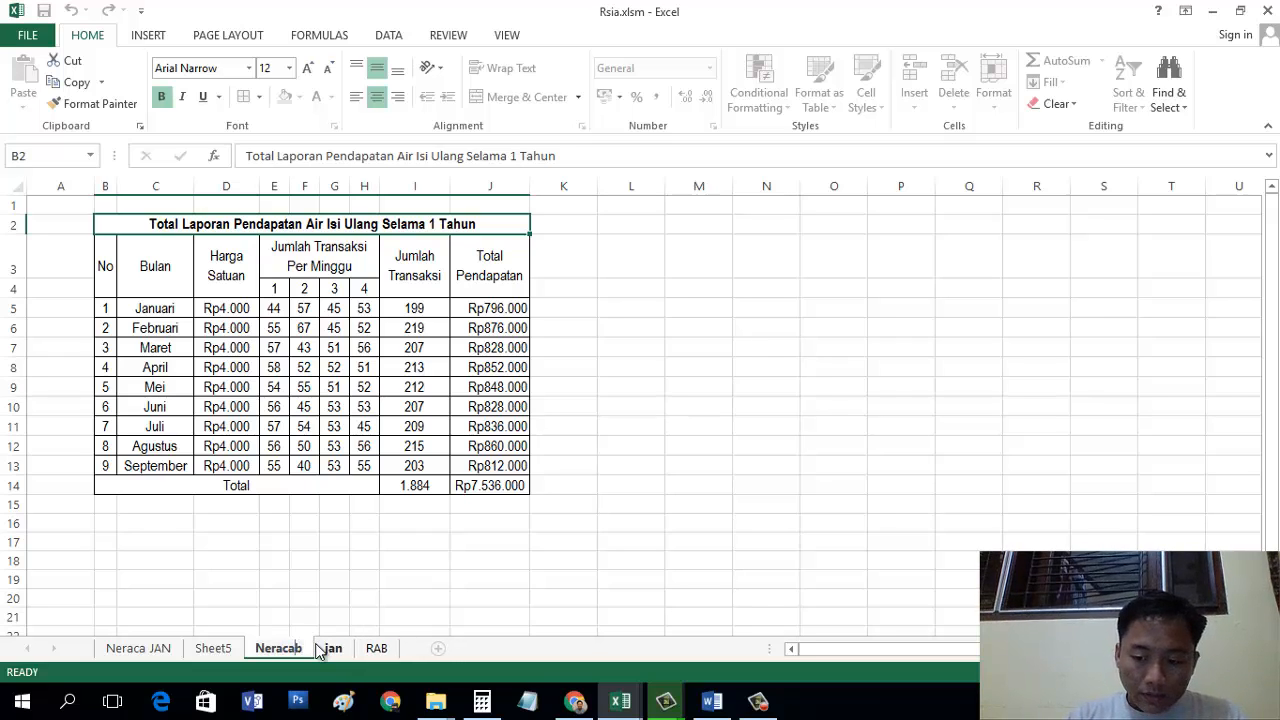
key(BackSpace)
key(BackSpace)
key(BackSpace)
key(BackSpace)
text(1 Tahun)
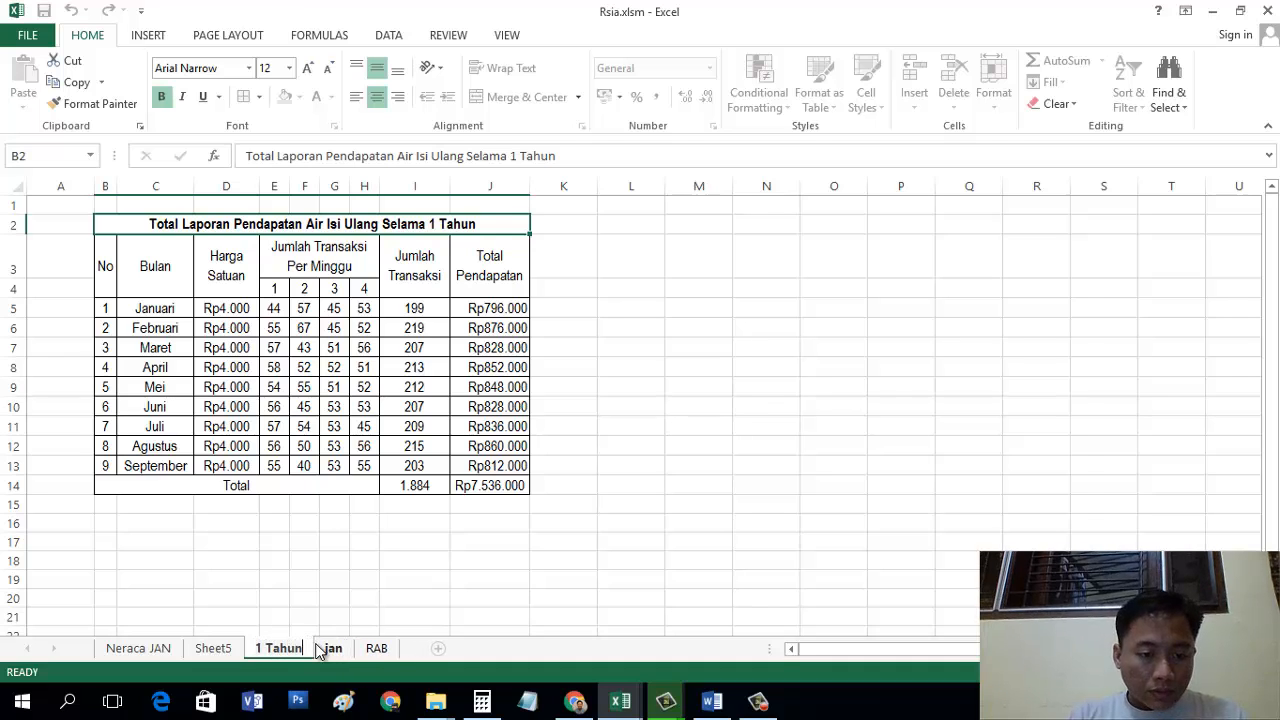
key(Return)
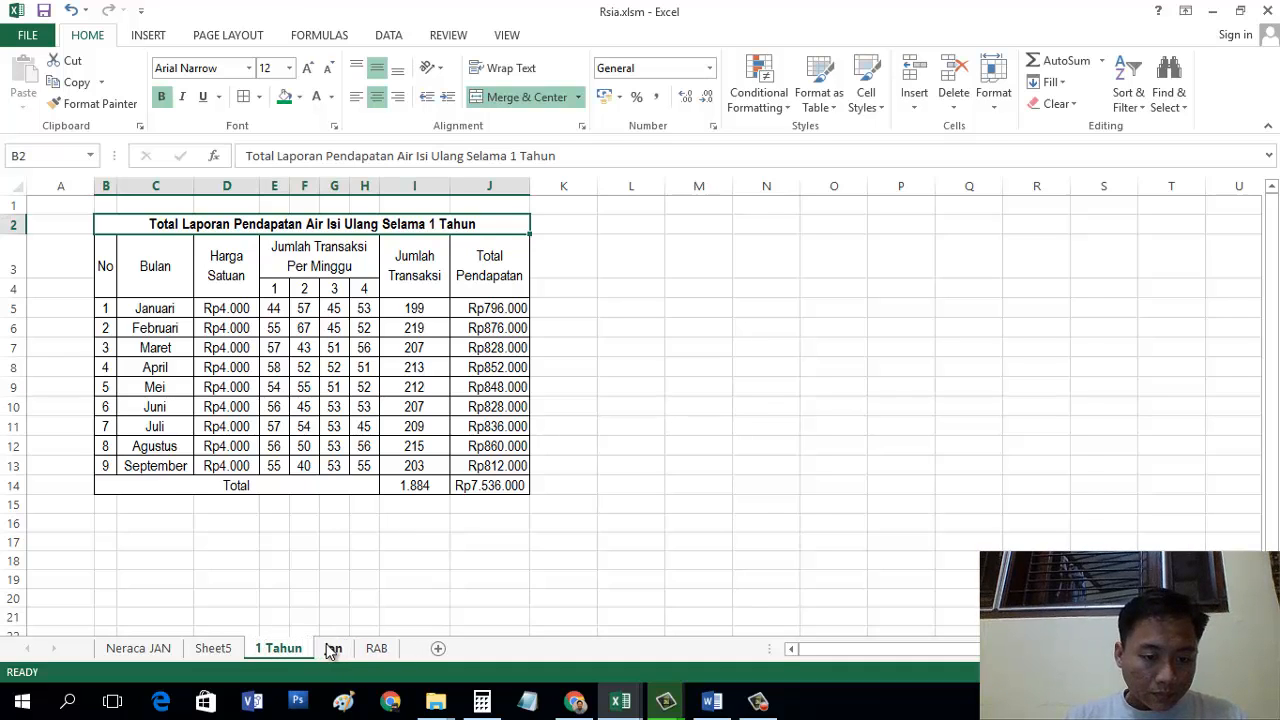
click(332, 648)
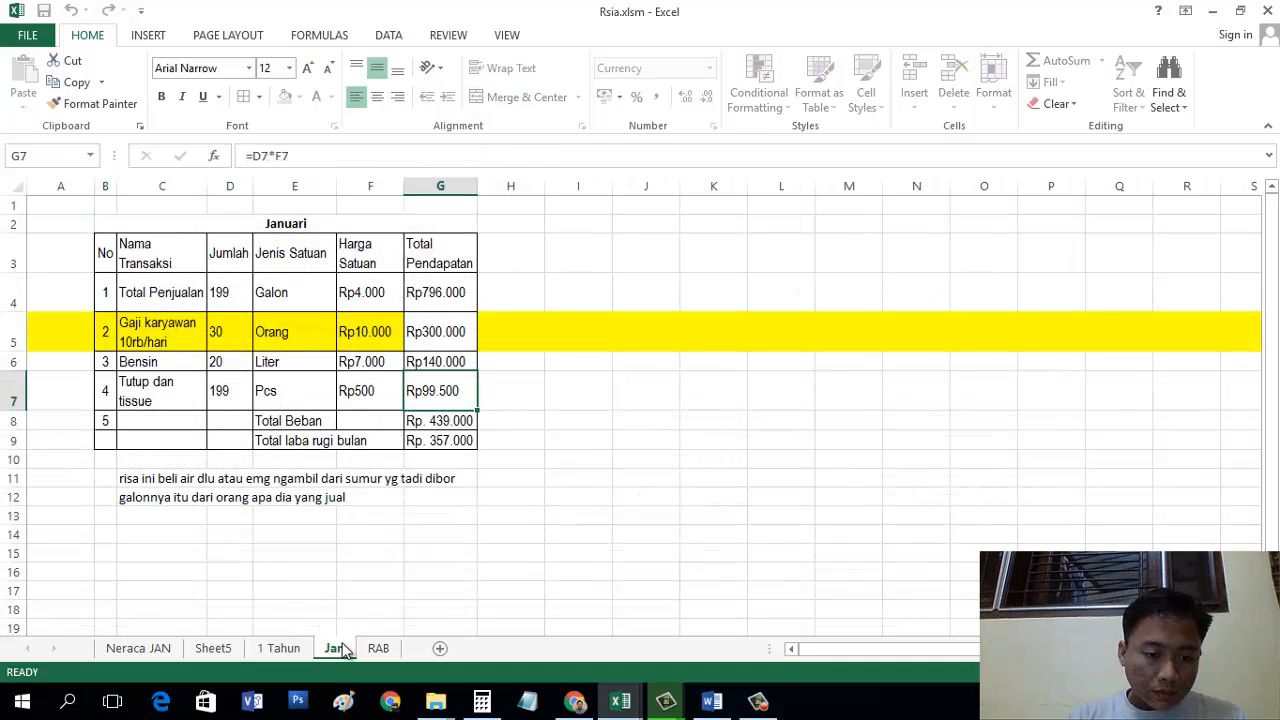
Step: Rename the empty Sheet5 as Neraca FEB
click(213, 648)
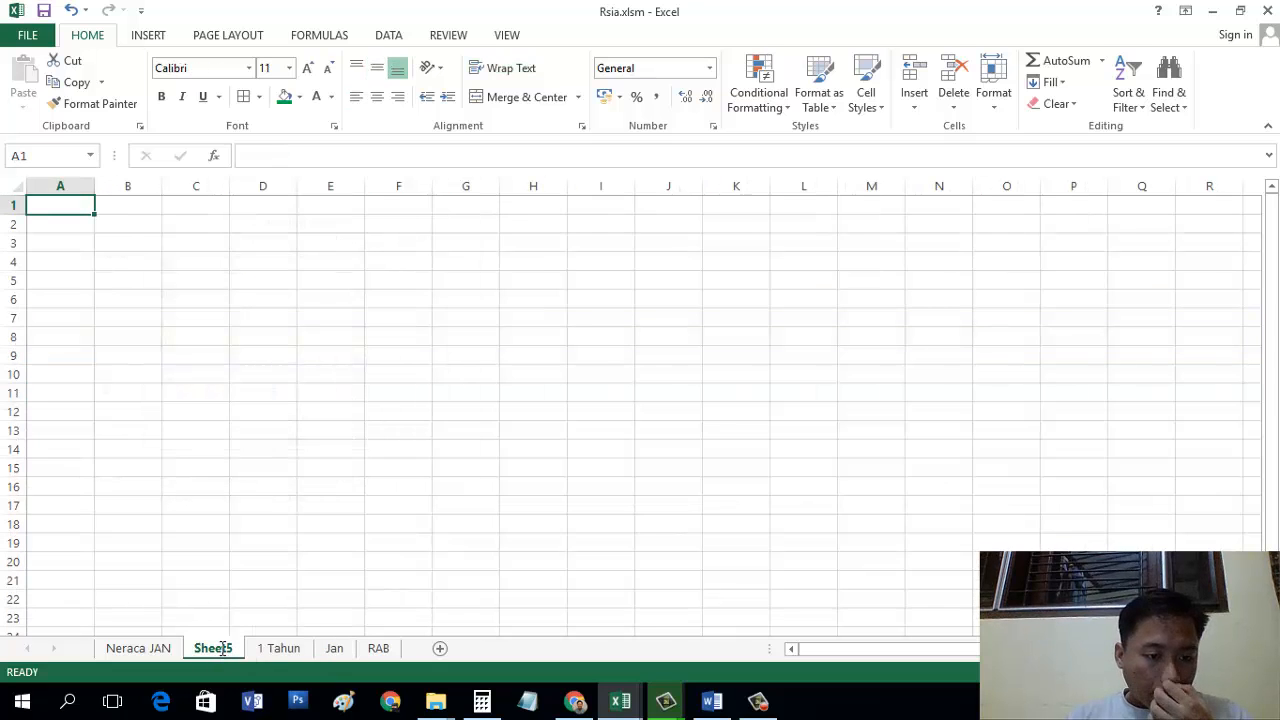
key(ctrl+a)
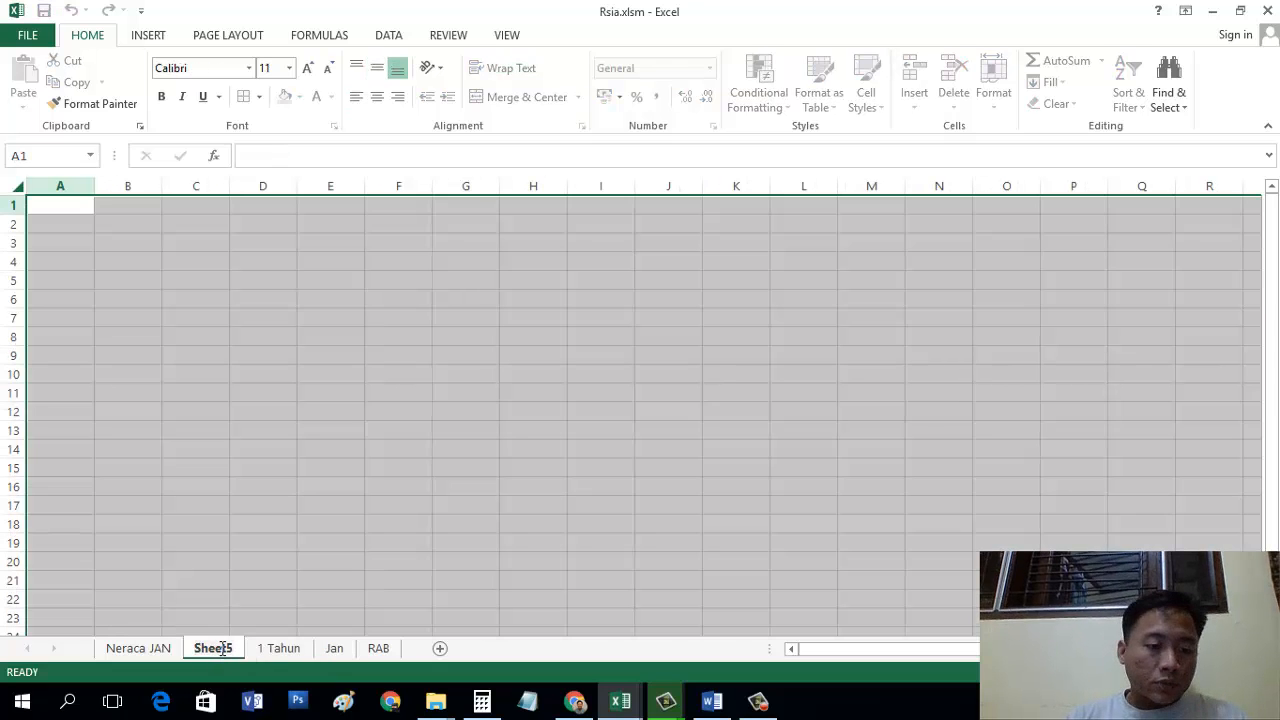
double_click(213, 648)
text(Nera)
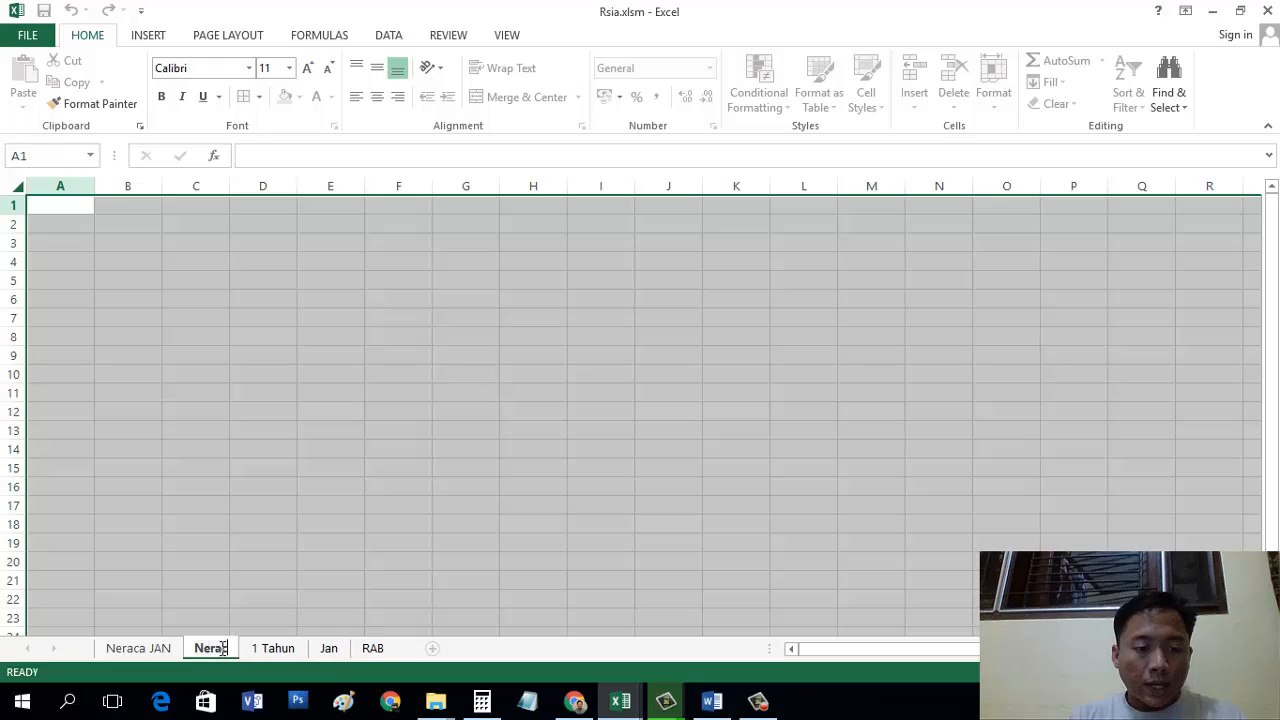
text(ca FEB)
key(Return)
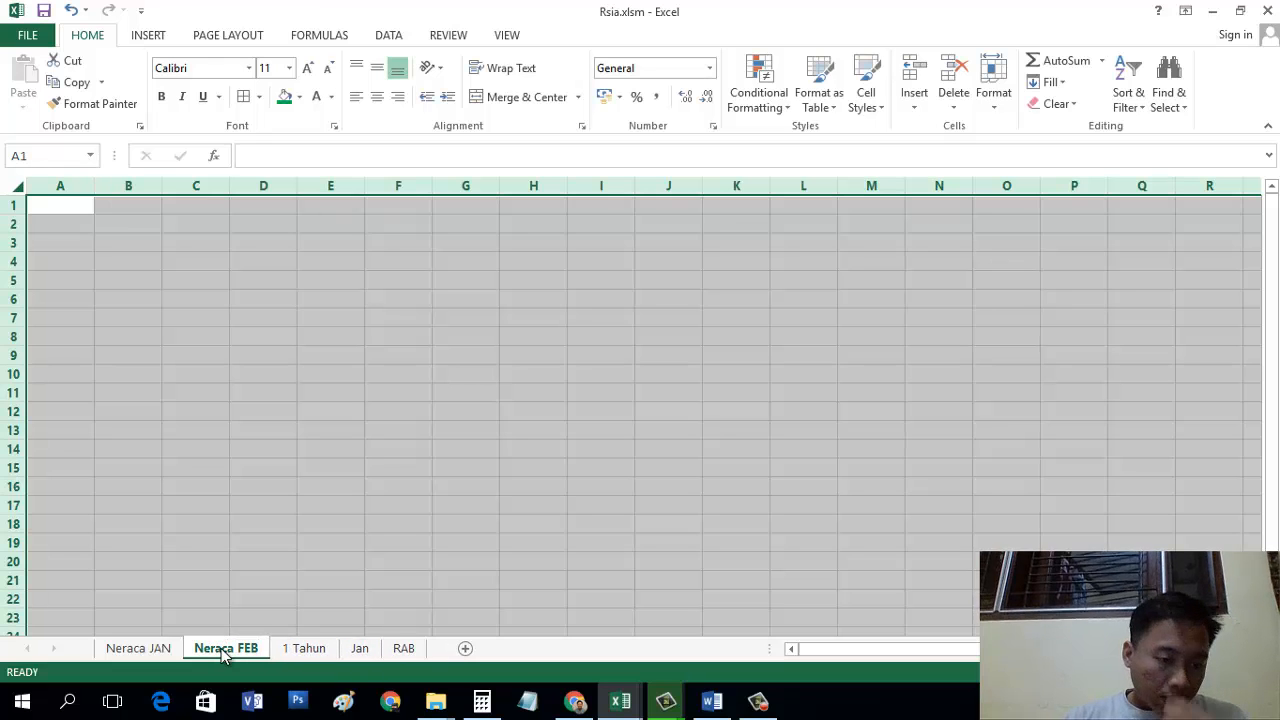
Step: Copy the entire content of the Neraca JAN sheet into the Neraca FEB sheet
click(138, 648)
click(15, 190)
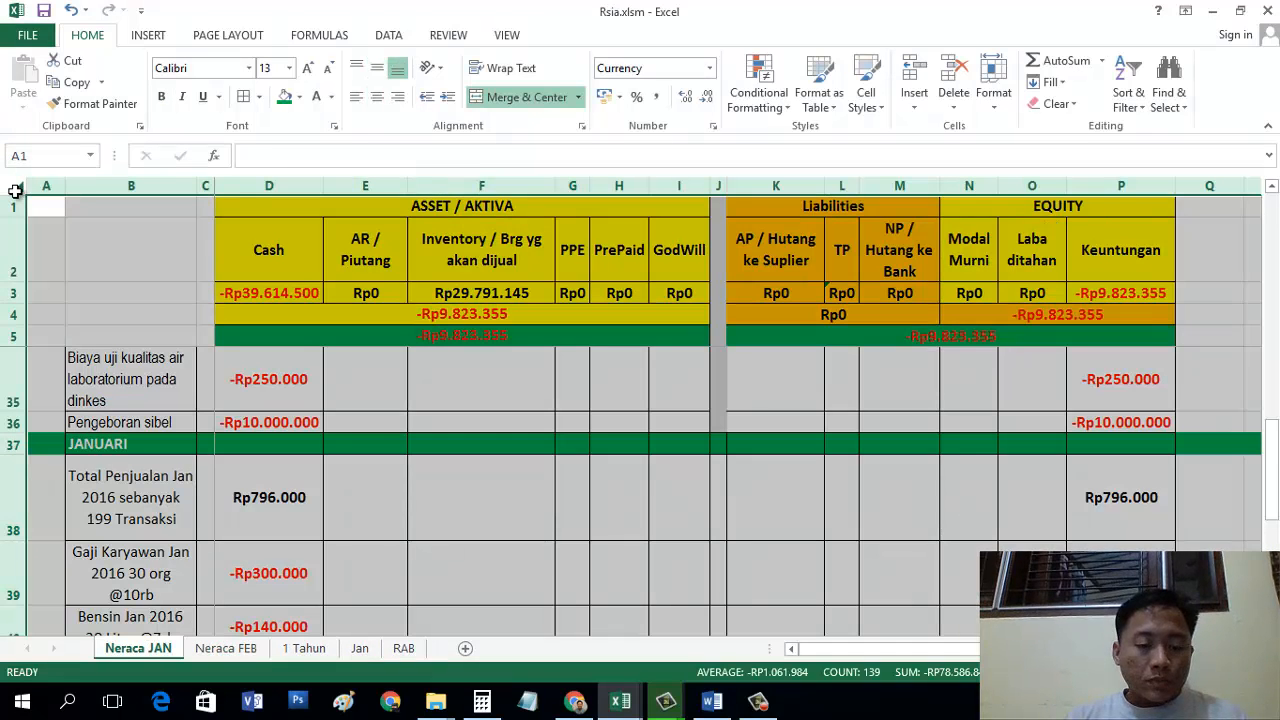
key(ctrl+c)
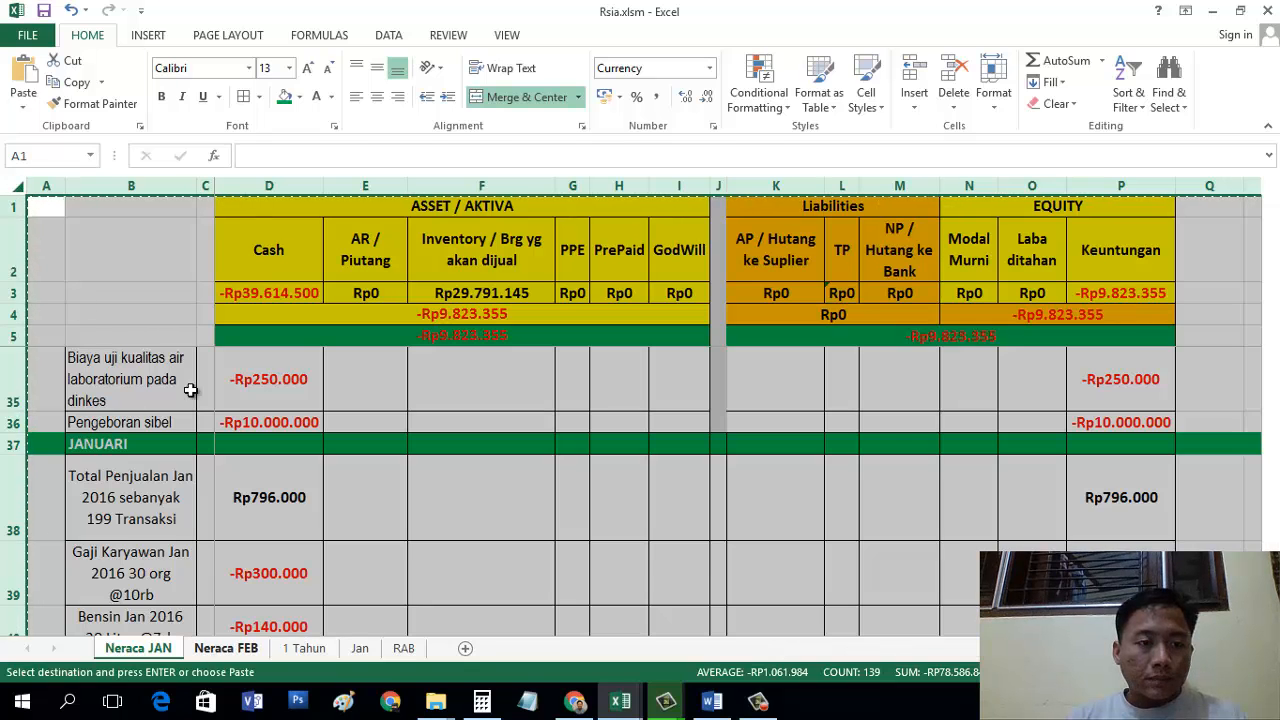
click(226, 648)
click(15, 190)
key(ctrl+v)
click(101, 262)
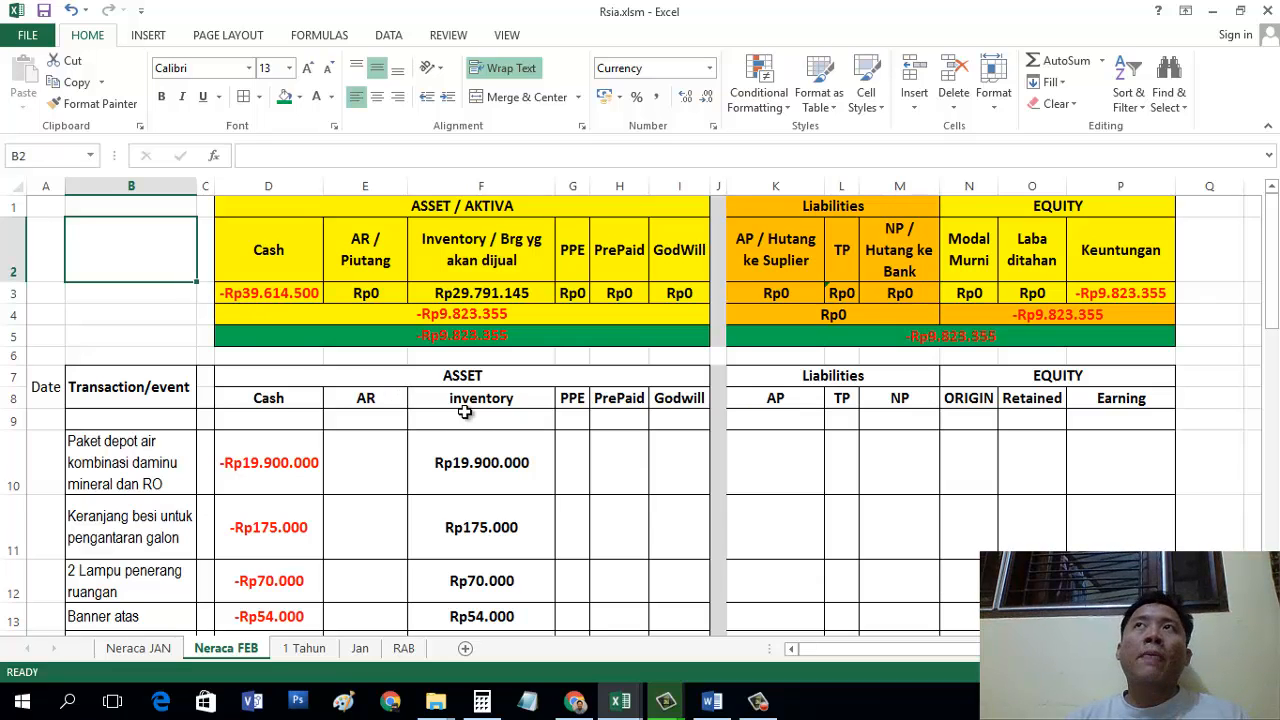
Step: Compare the Keuntungan totals and balance headers of Neraca JAN and Neraca FEB
click(155, 648)
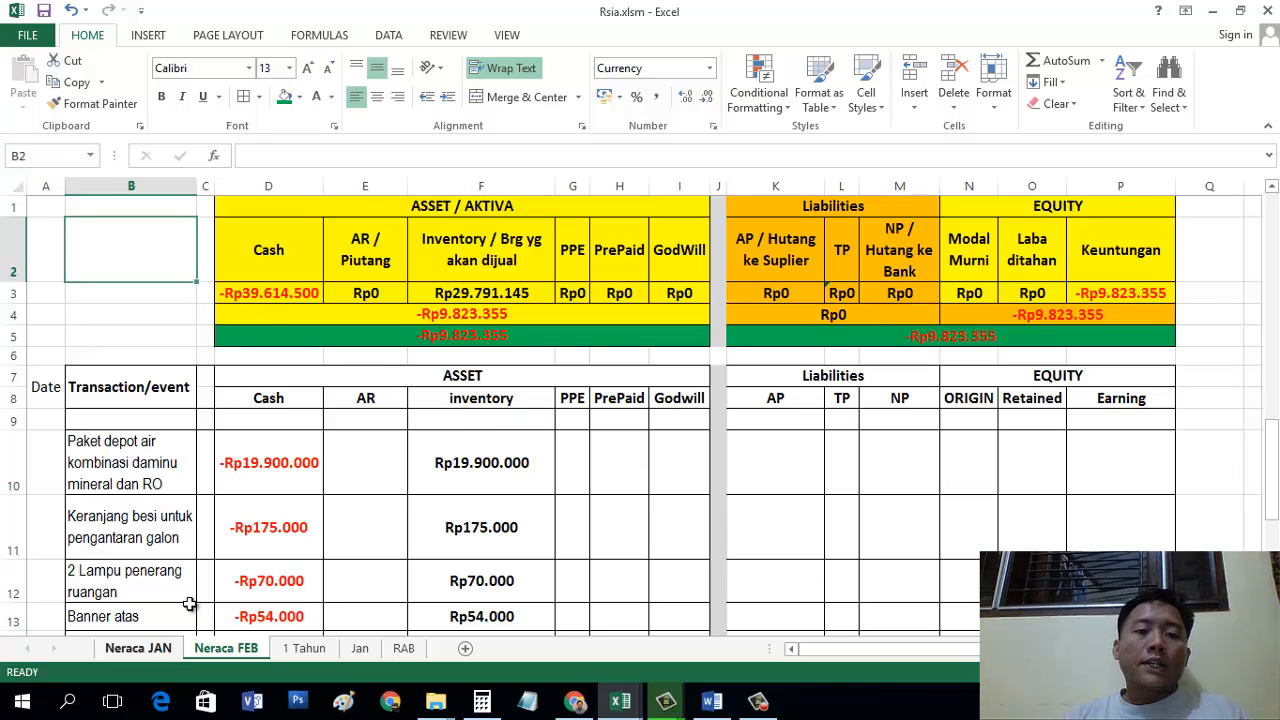
click(419, 403)
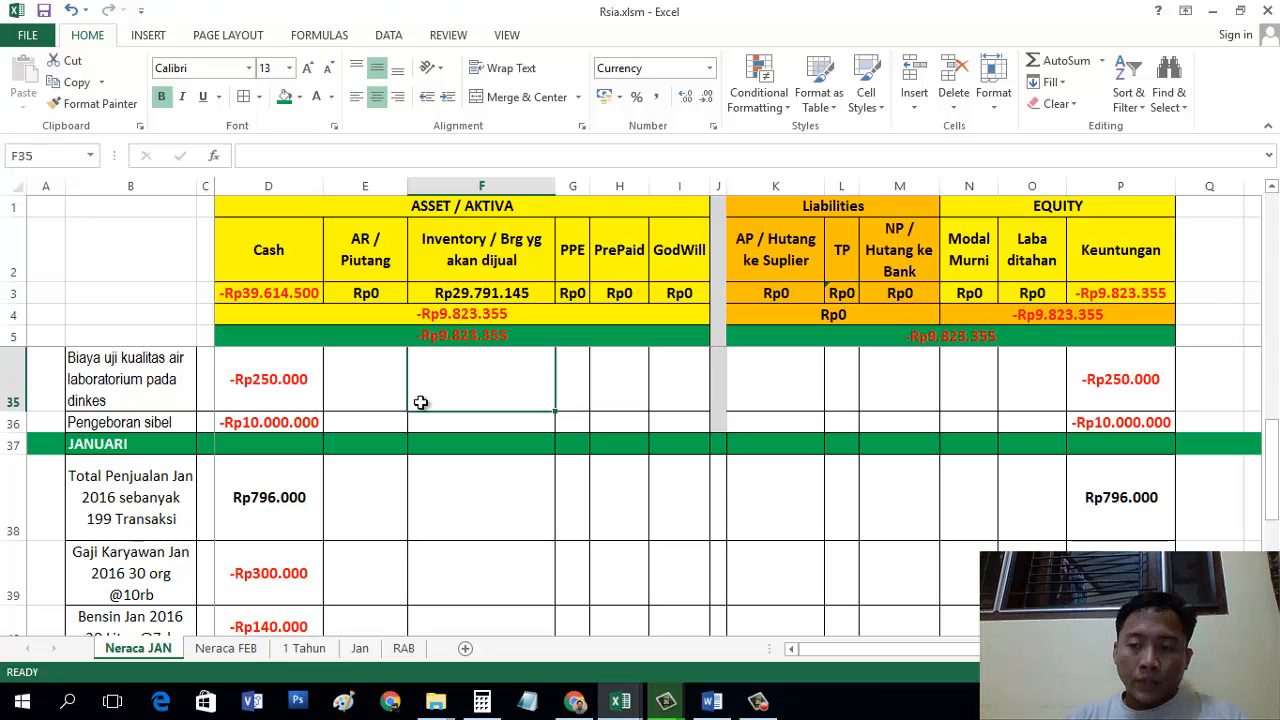
click(1125, 292)
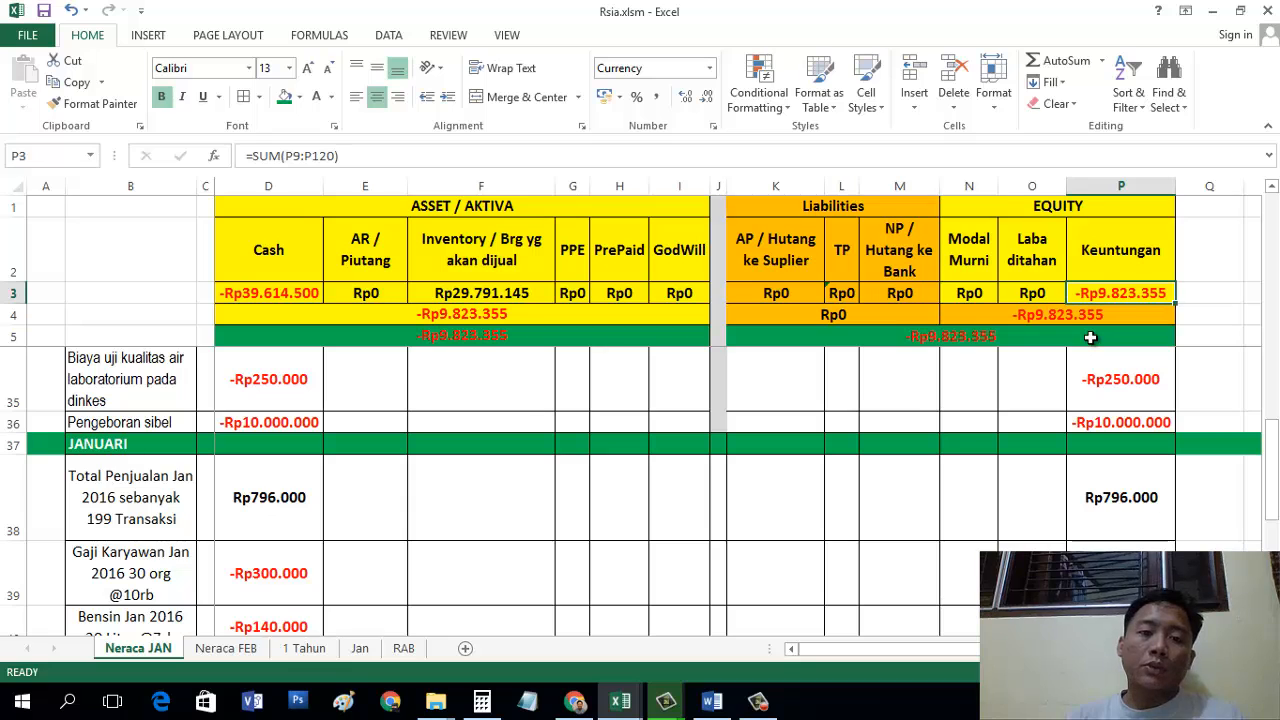
scroll(1008, 374, up, 10)
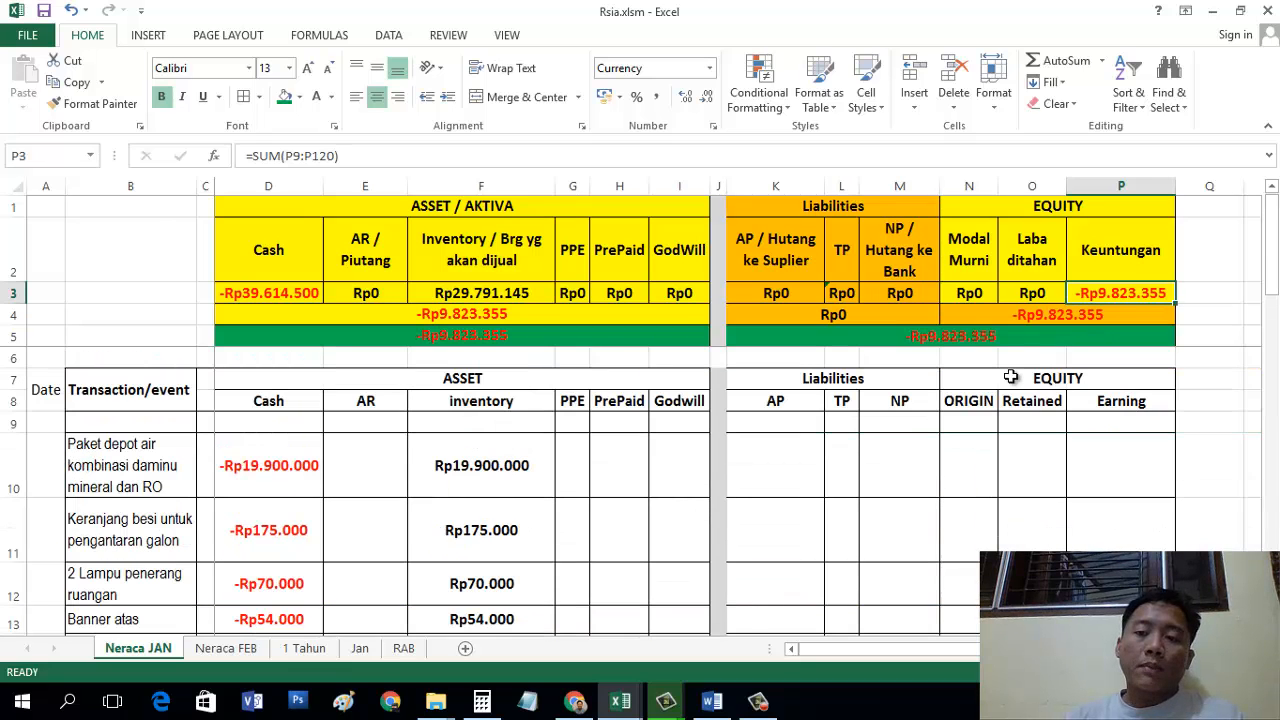
click(851, 420)
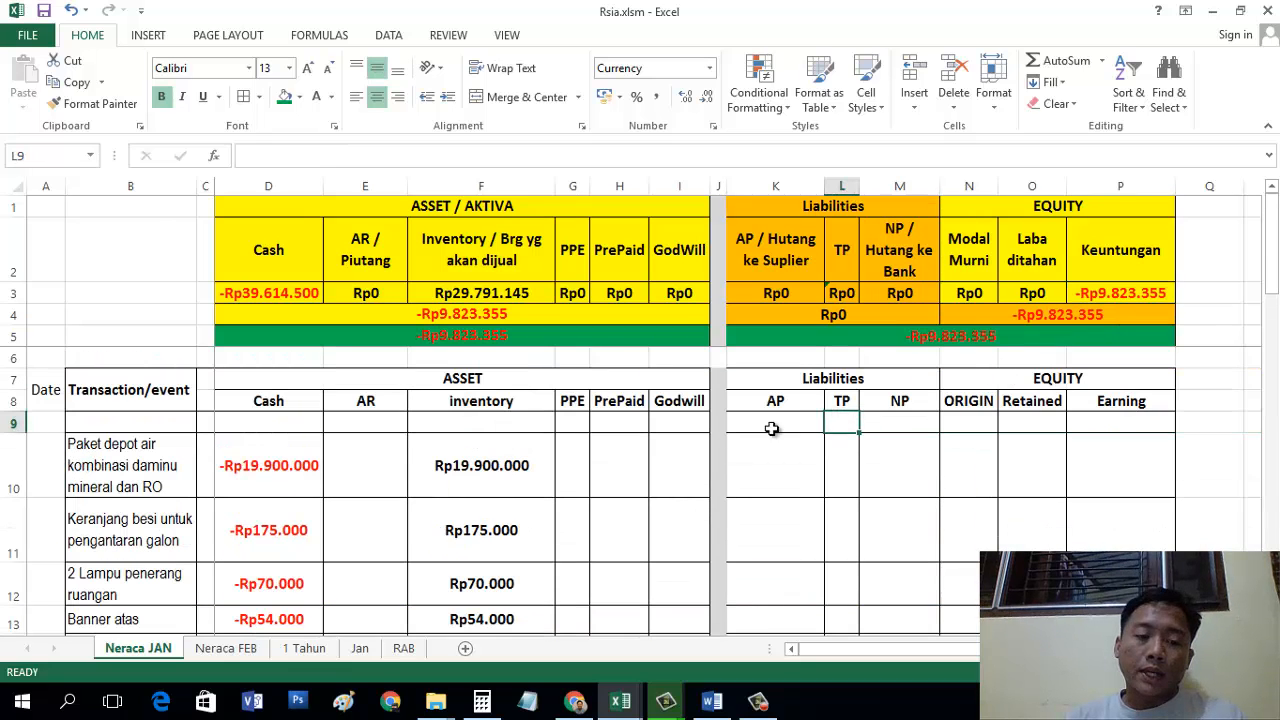
click(225, 648)
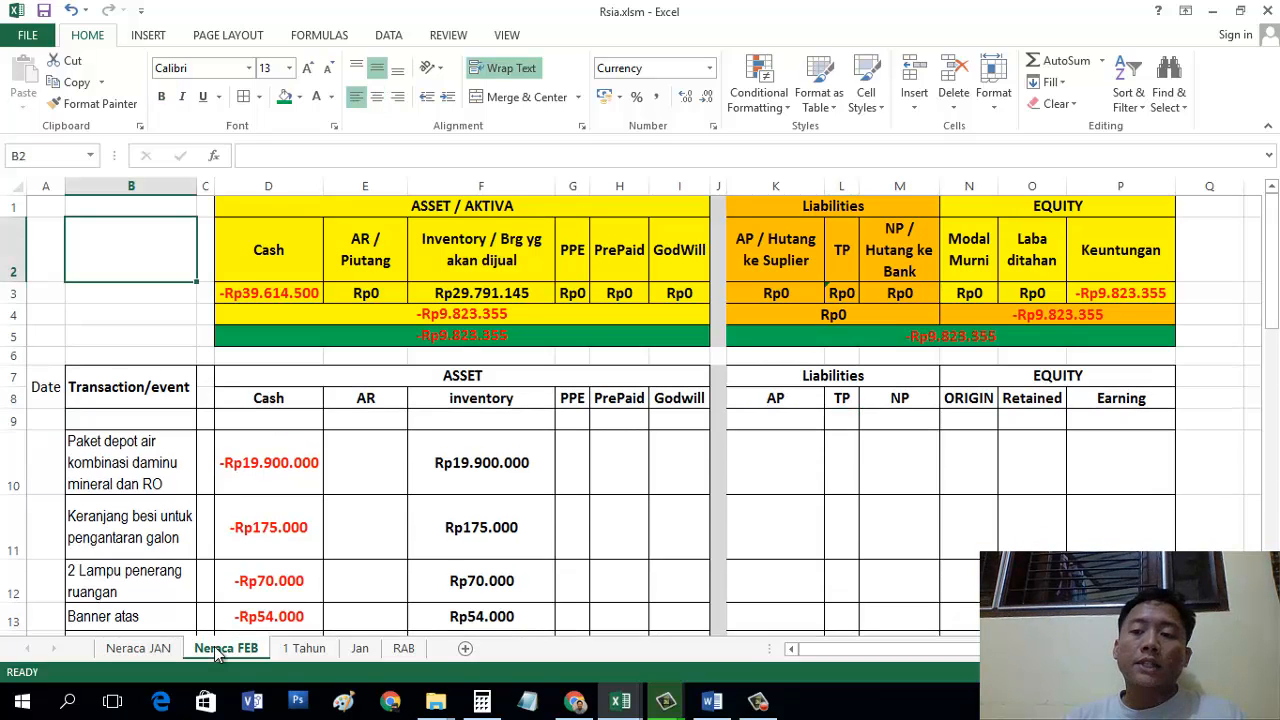
click(1101, 292)
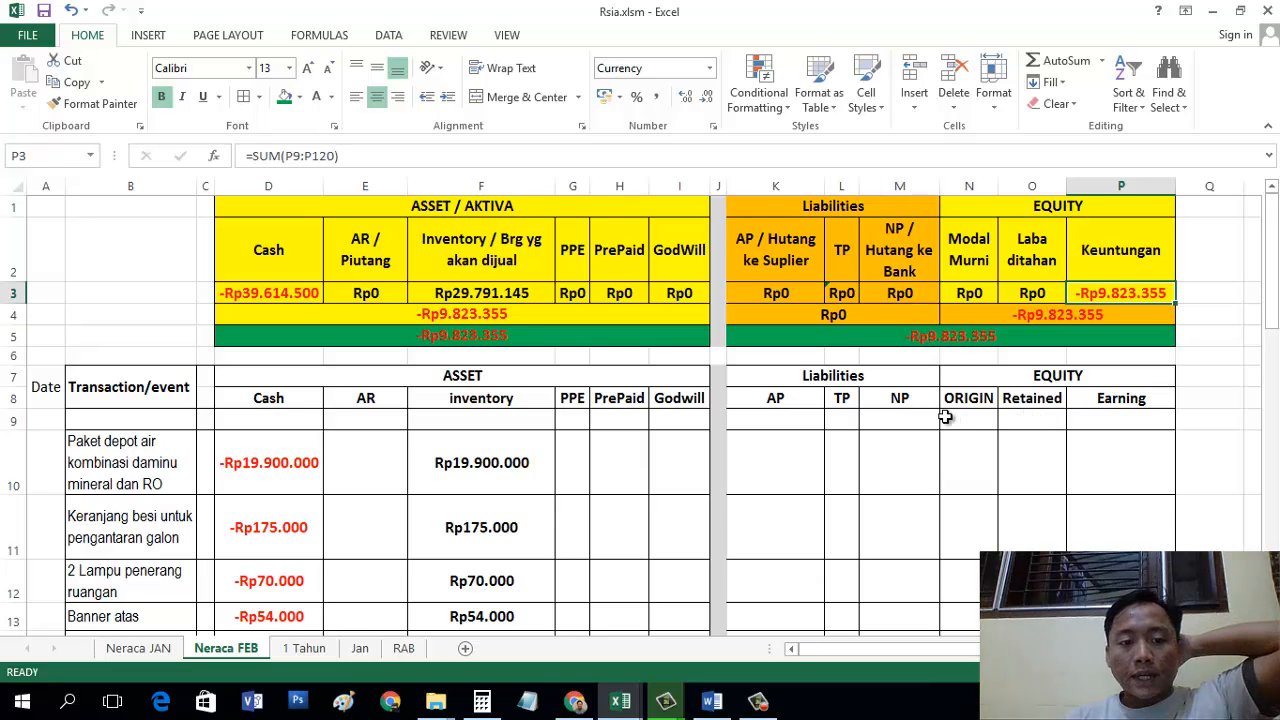
Step: Clear the copied transaction entries from B9:P38 in Neraca FEB
click(148, 424)
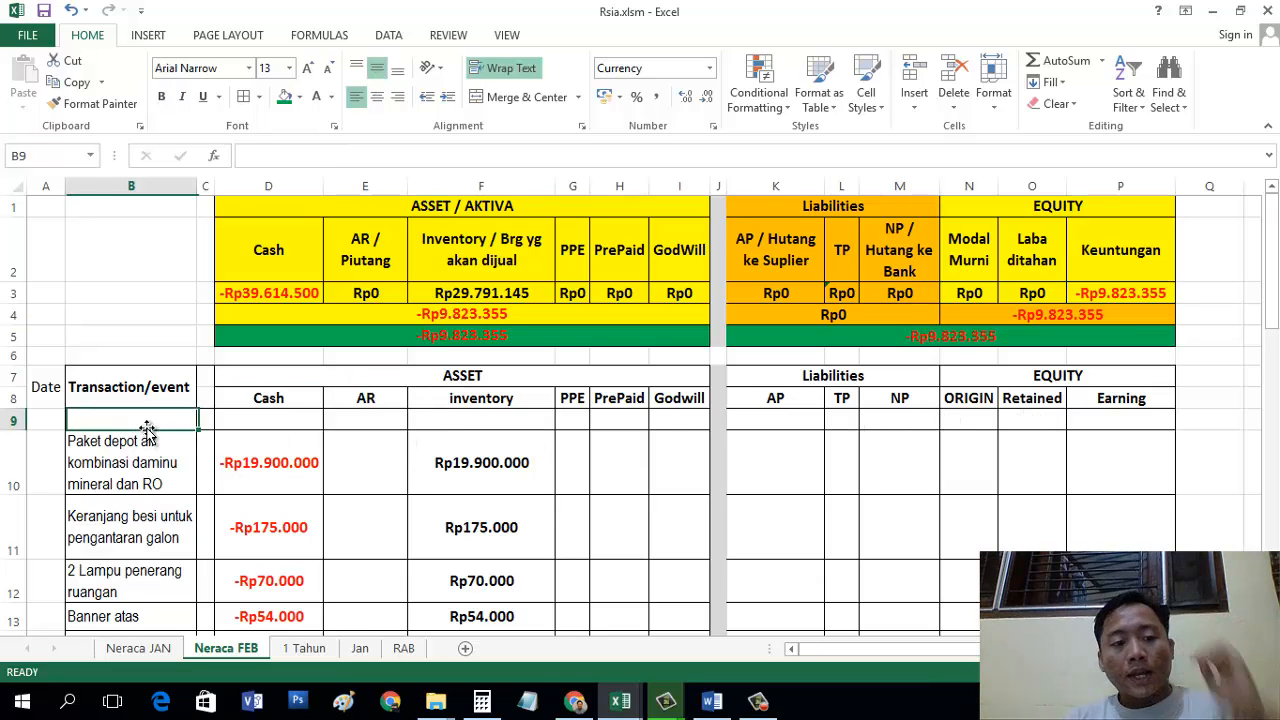
scroll(160, 430, down, 4)
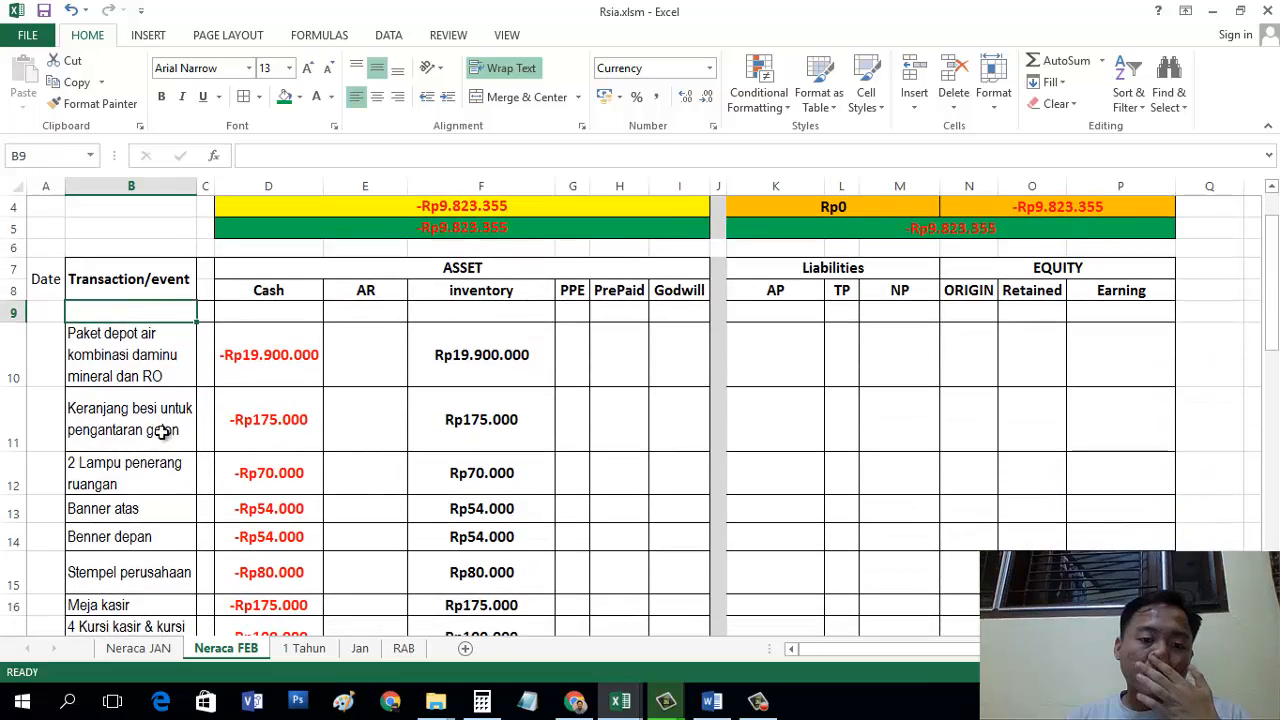
scroll(578, 482, down, 5)
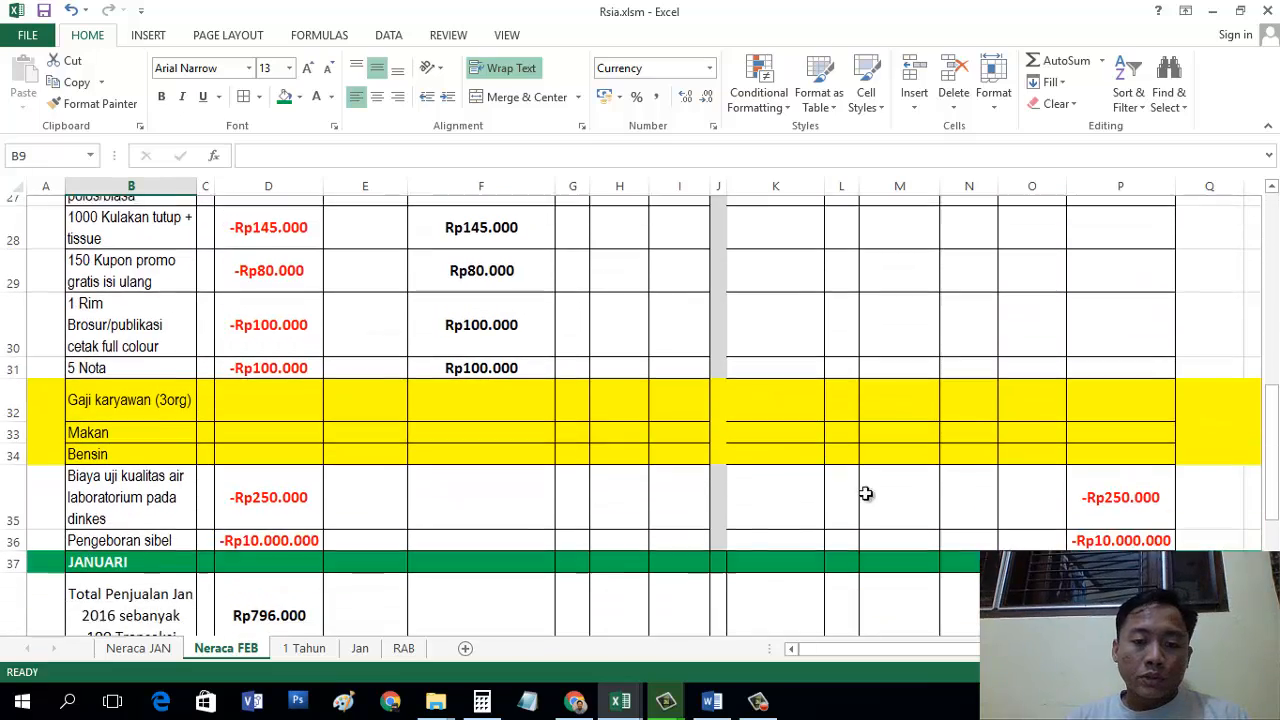
shift+click(1120, 600)
right_click(578, 438)
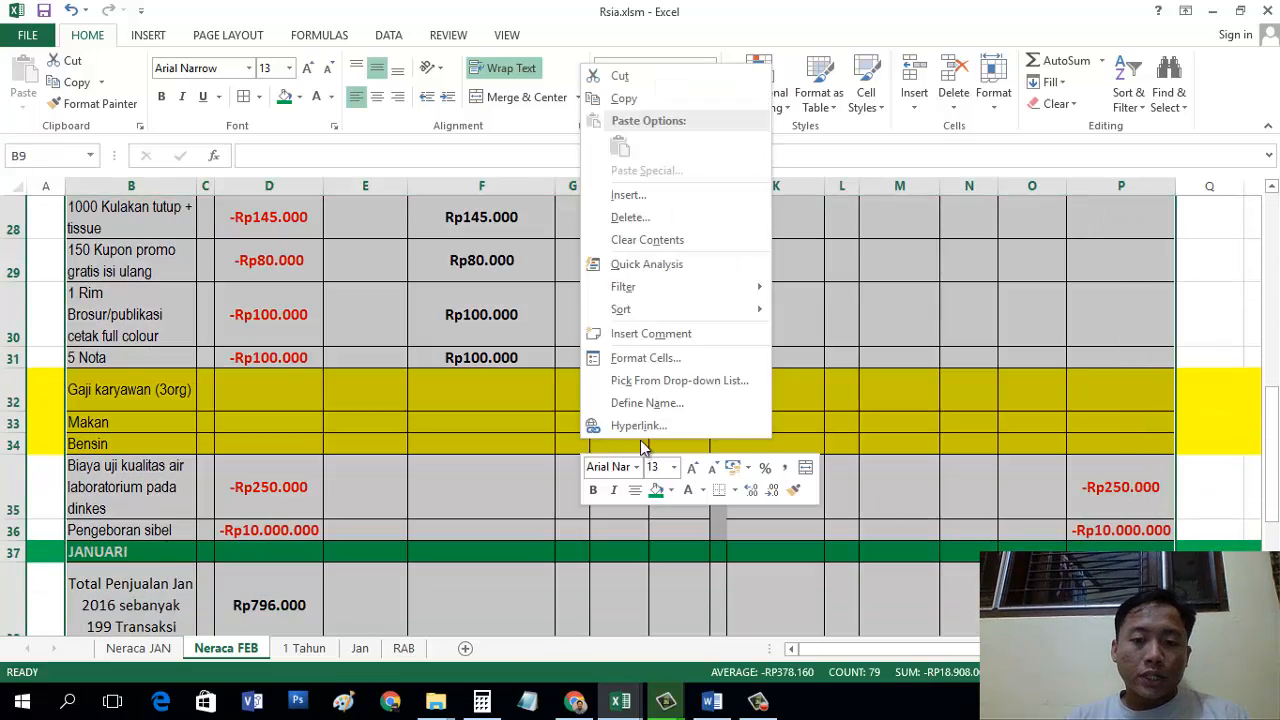
mouse_move(620, 309)
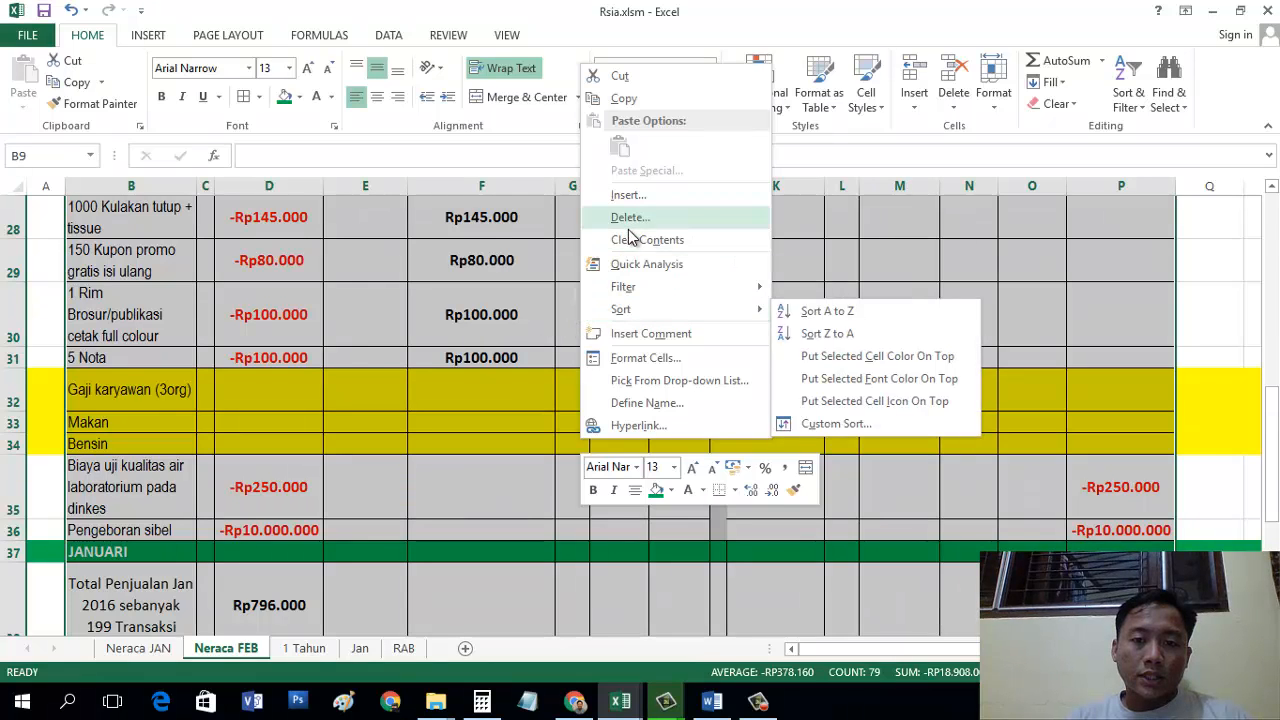
key(Escape)
scroll(471, 303, up, 9)
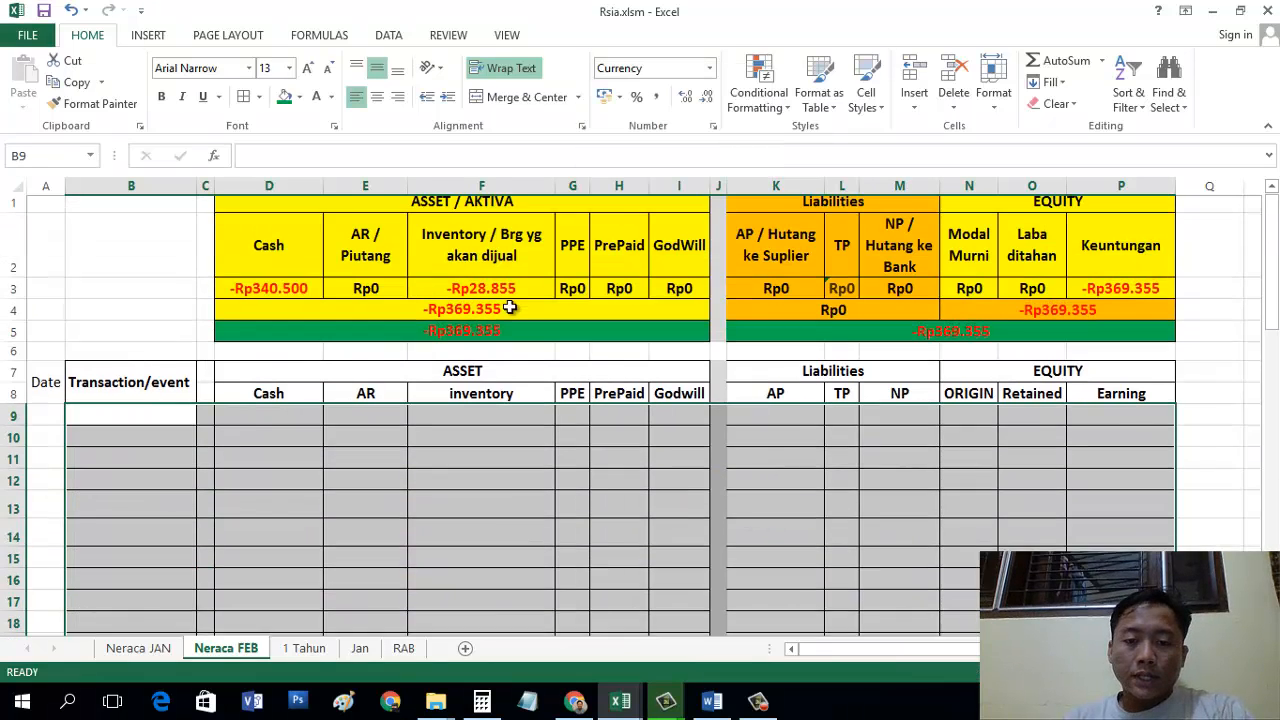
Step: Remove the fill colour from rows 32 to 34 and from row 37 in Neraca FEB
click(466, 458)
scroll(480, 440, down, 7)
click(299, 440)
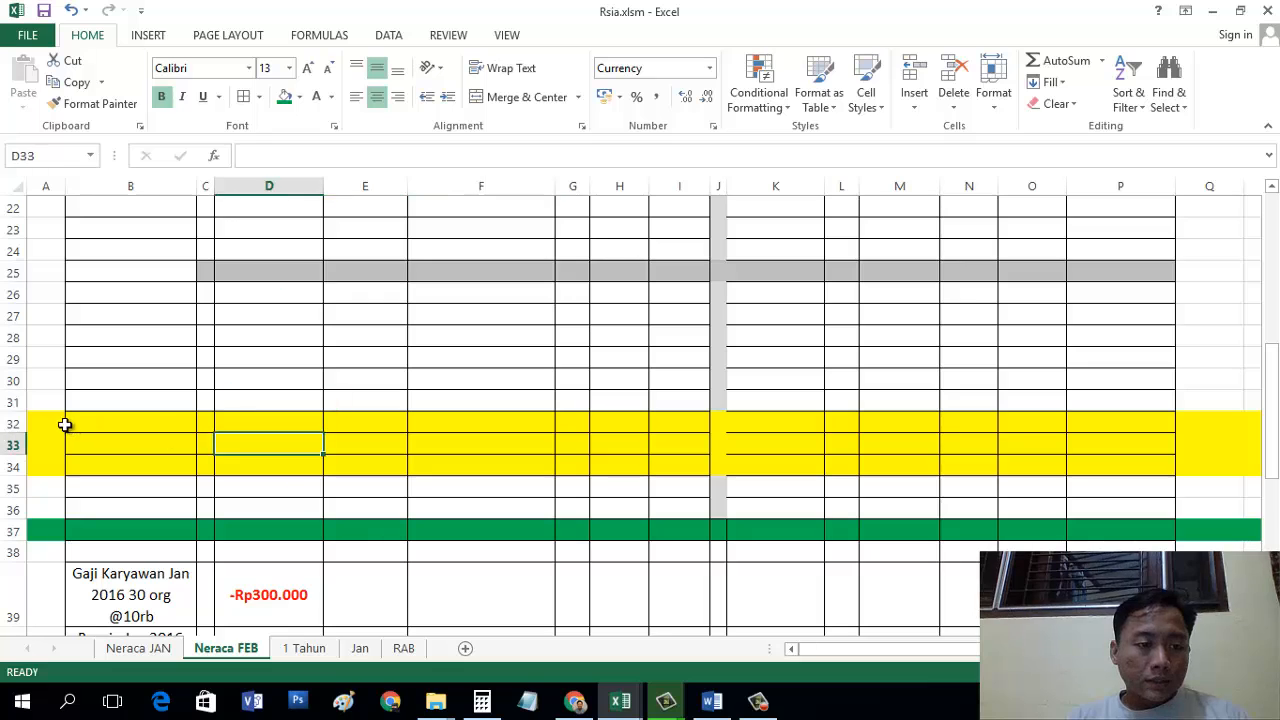
click(62, 423)
drag(5, 424, 12, 468)
click(298, 98)
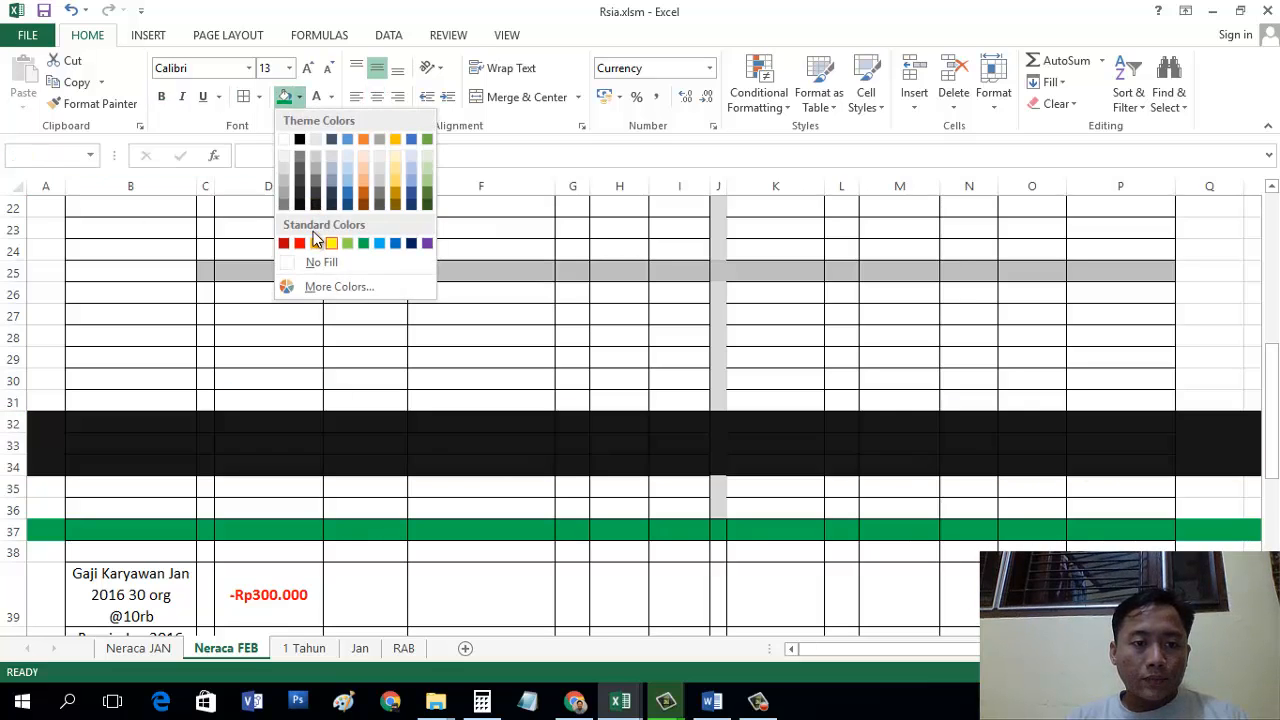
click(282, 262)
click(6, 530)
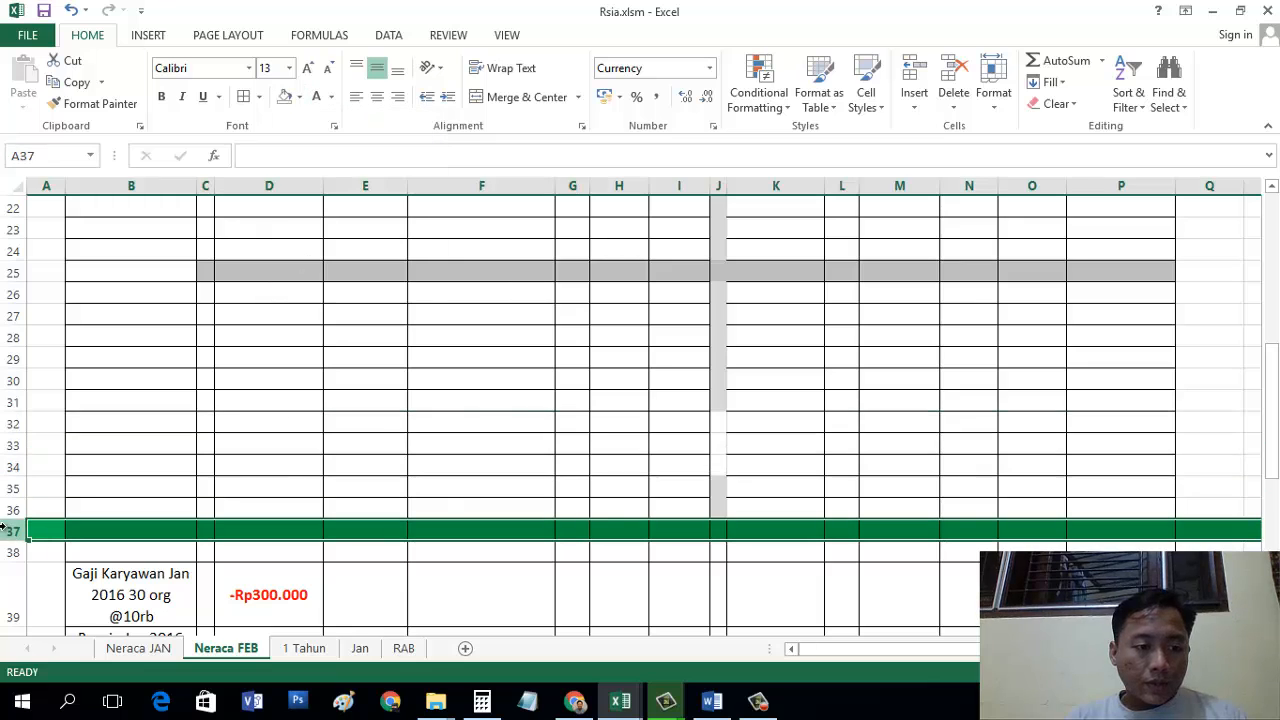
click(285, 96)
Step: Clear the remaining January entries from B39:P42 in Neraca FEB and check the header totals
scroll(200, 420, down, 2)
click(151, 434)
scroll(151, 434, down, 3)
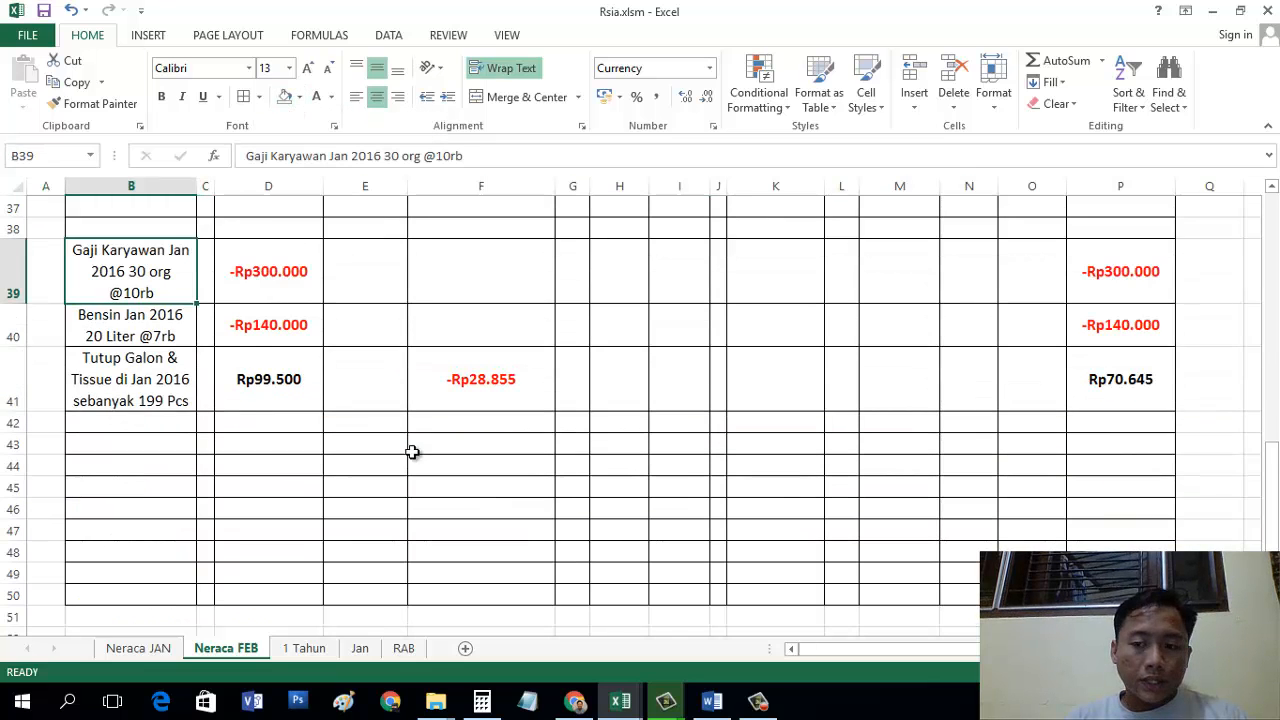
shift+click(1097, 420)
key(Delete)
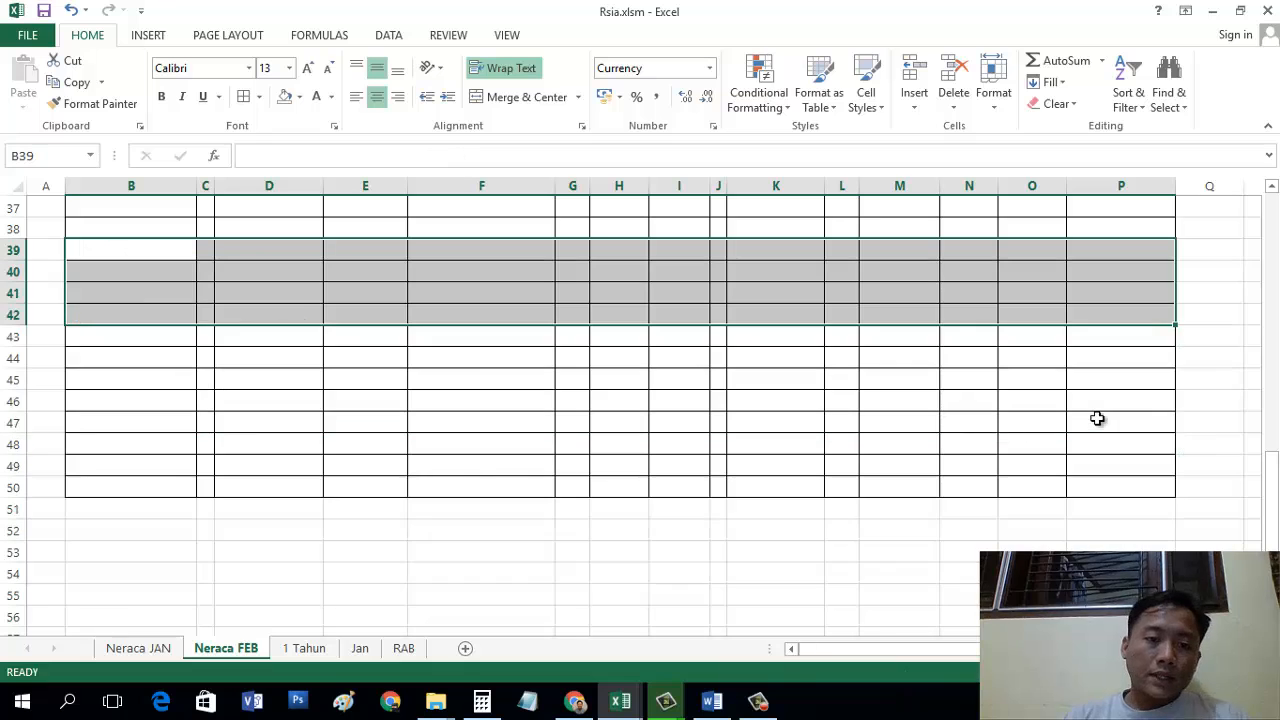
scroll(474, 486, up, 8)
scroll(480, 484, up, 4)
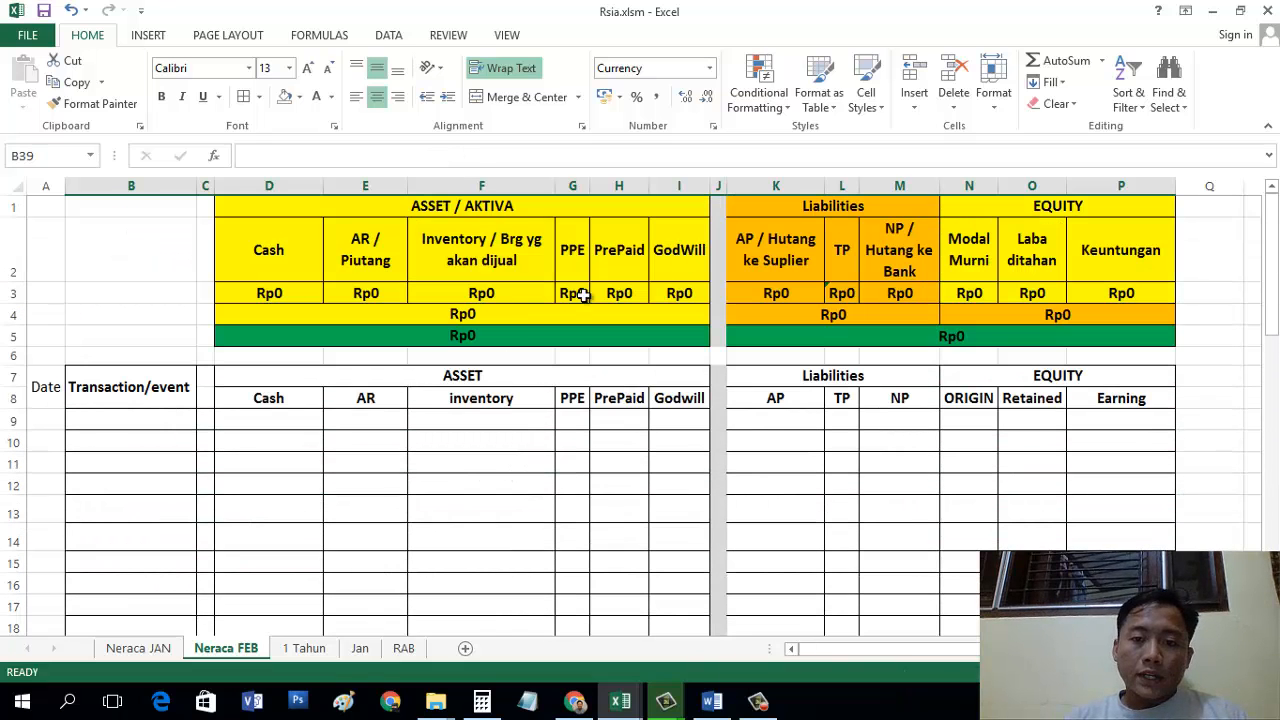
Step: Enter "Pembukuan Jan 2016" as the first transaction in B9 of Neraca FEB
click(173, 423)
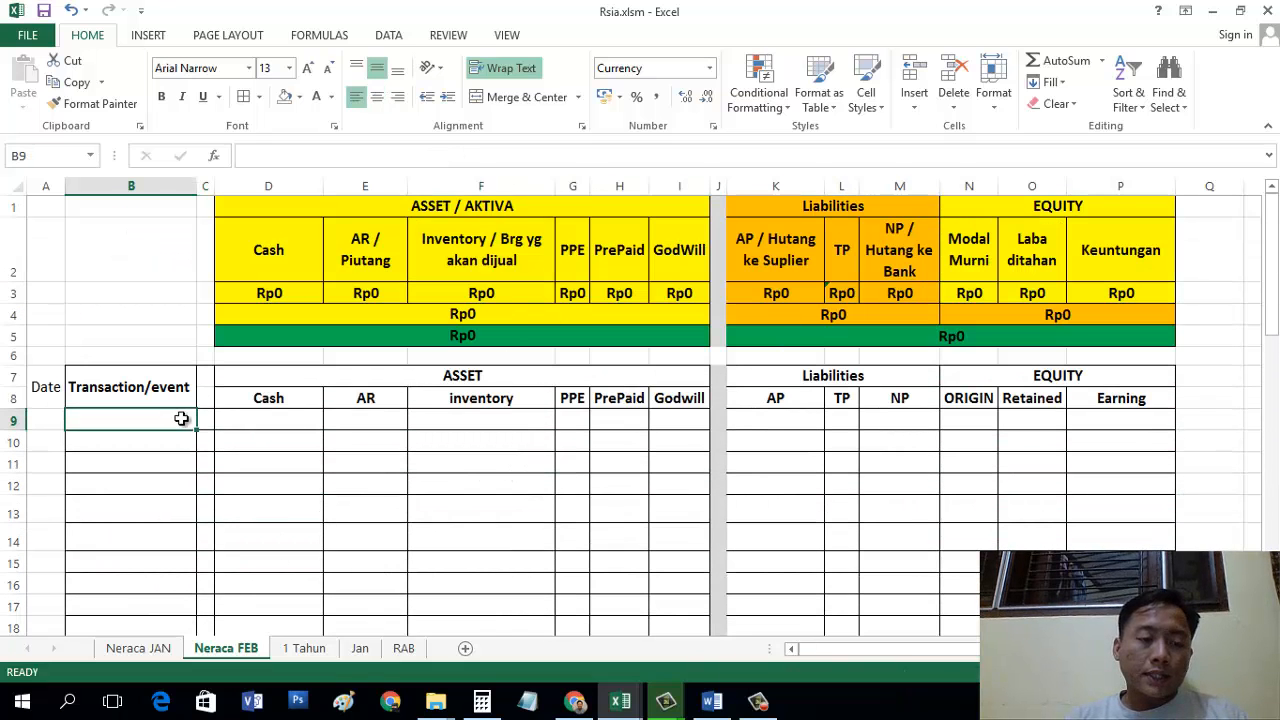
click(145, 650)
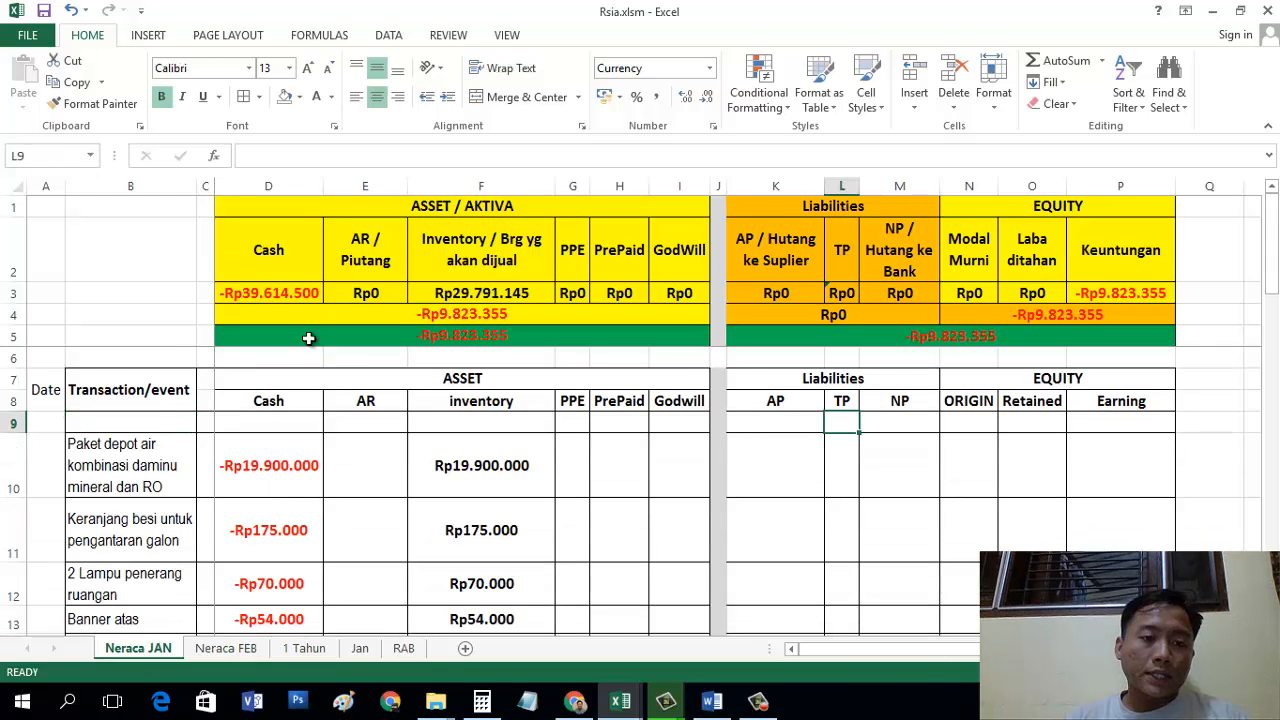
click(214, 650)
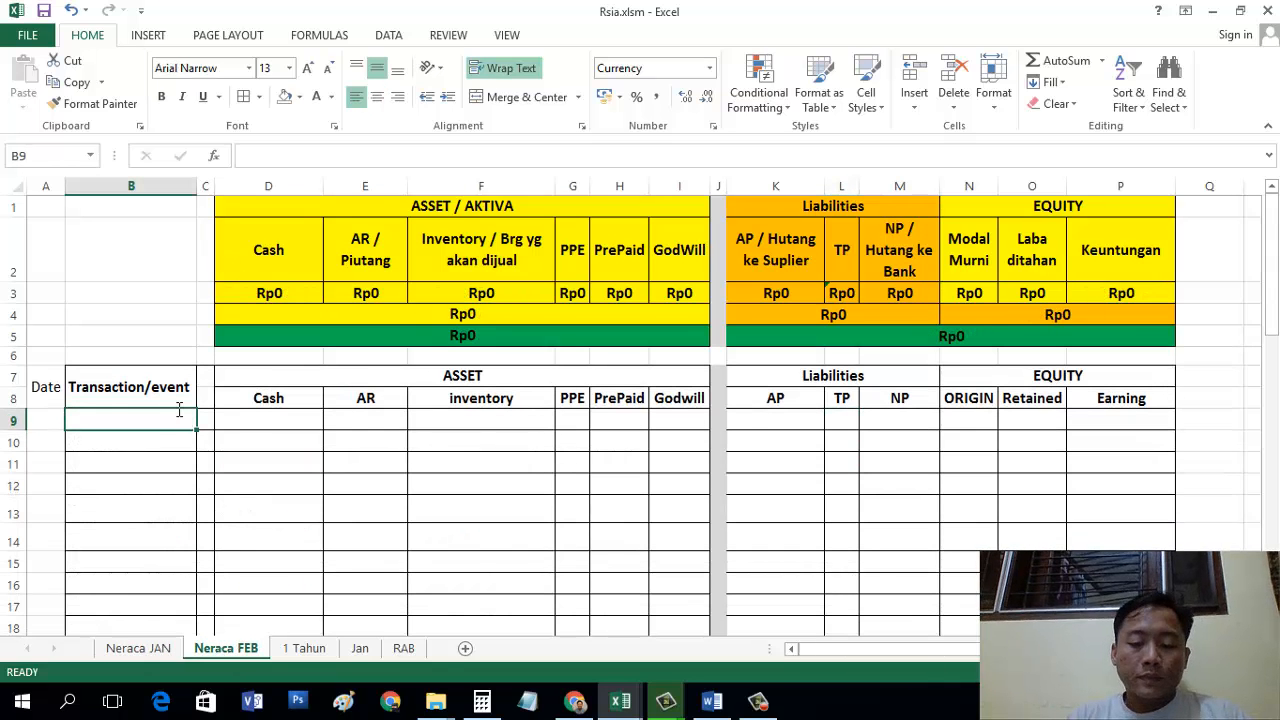
text(Pembukuan Jan )
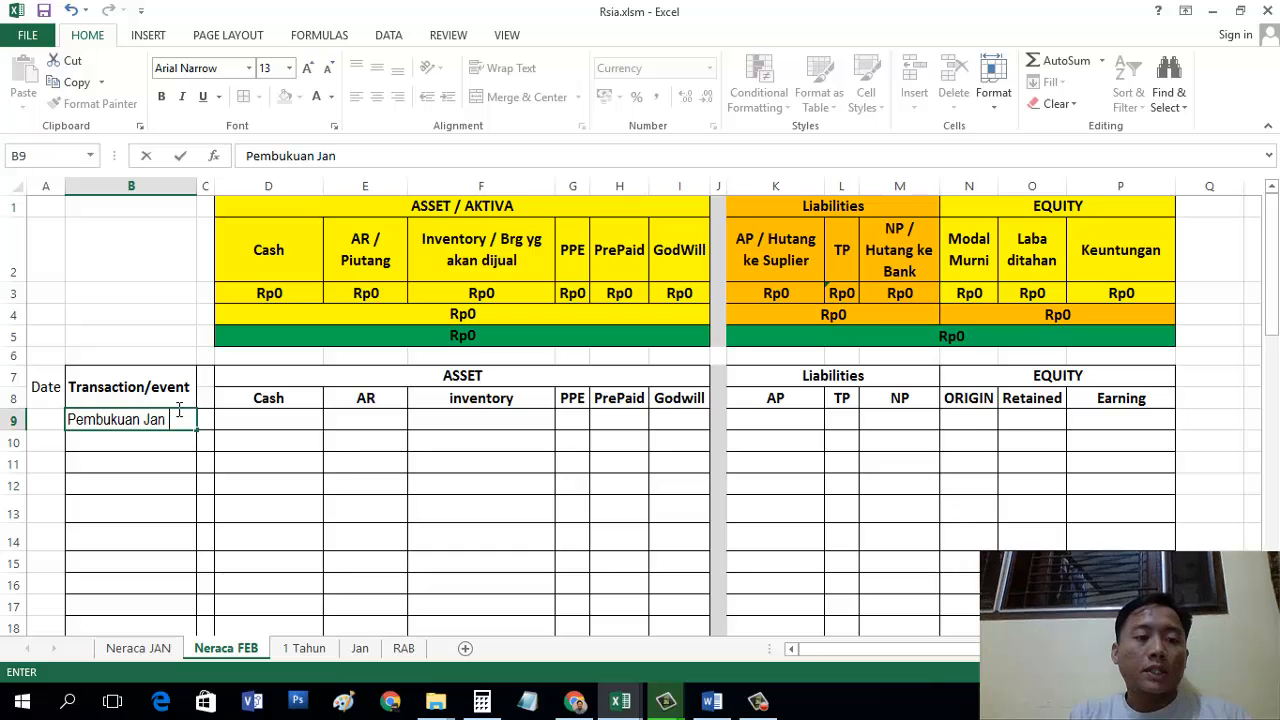
text(2016)
key(Tab)
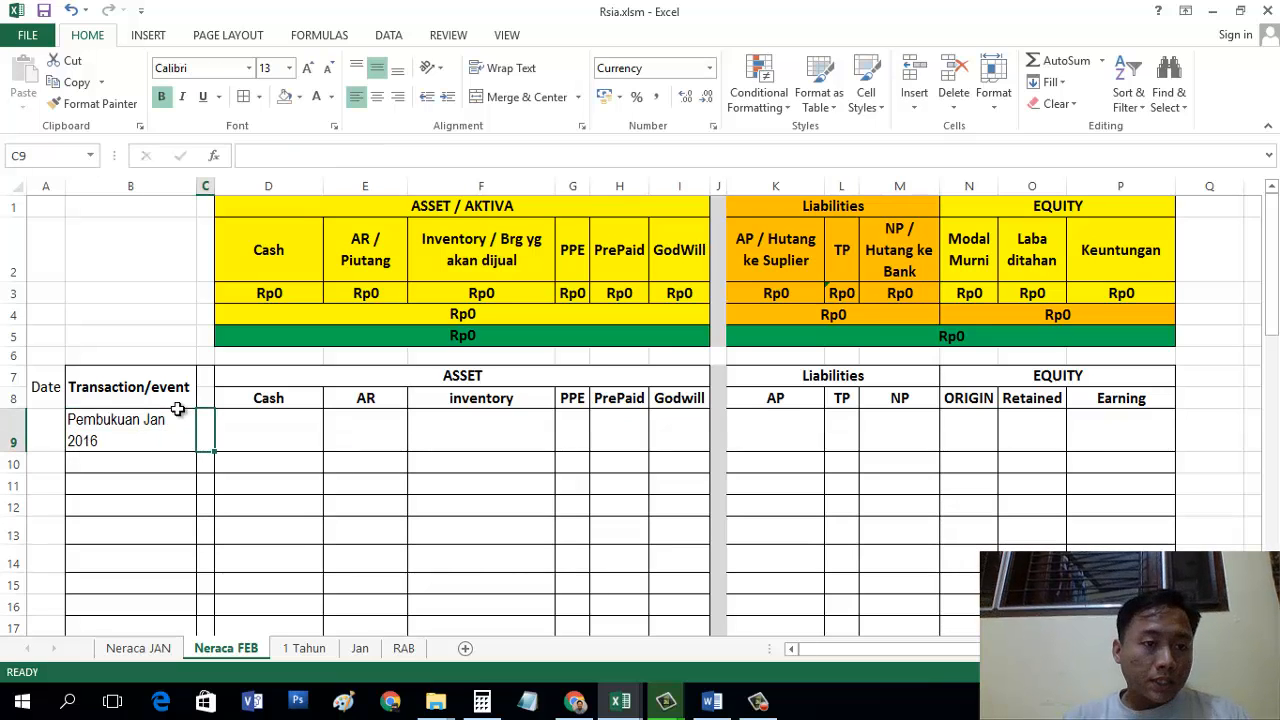
Step: Look up the Cash total in Neraca JAN and enter -39641000 as the opening cash in D9 of Neraca FEB
click(241, 428)
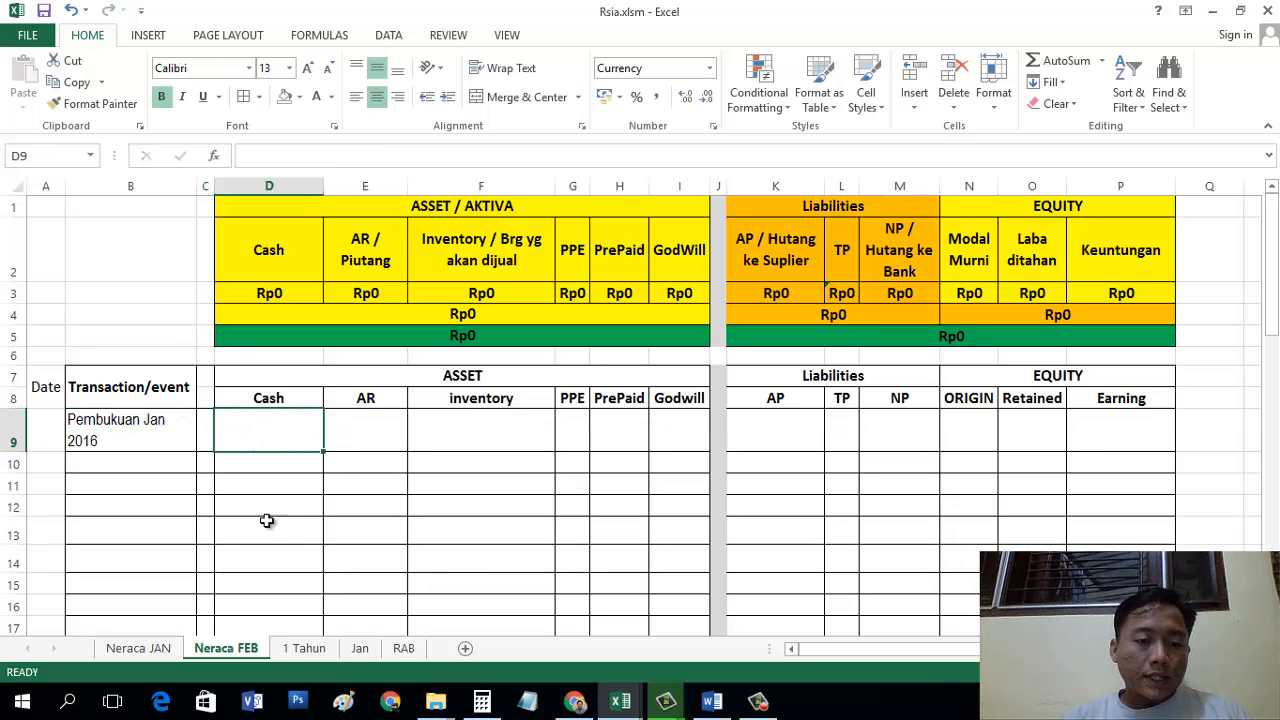
click(148, 651)
click(270, 302)
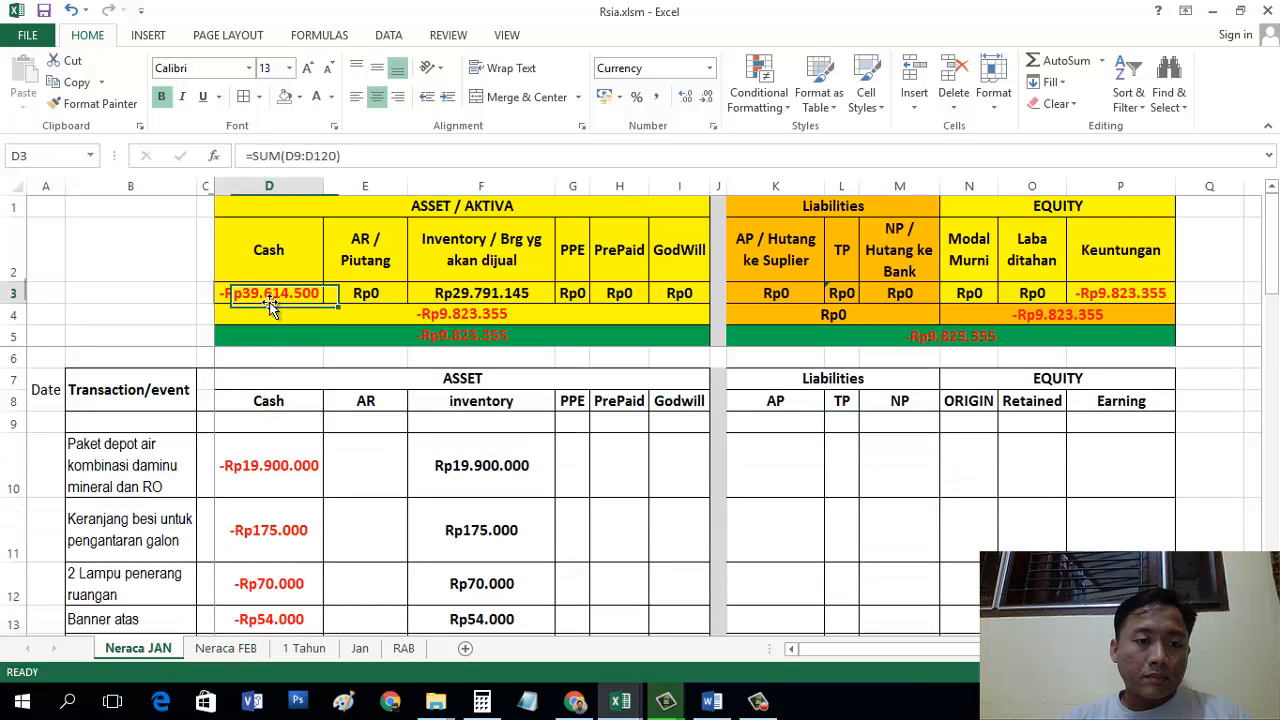
click(210, 652)
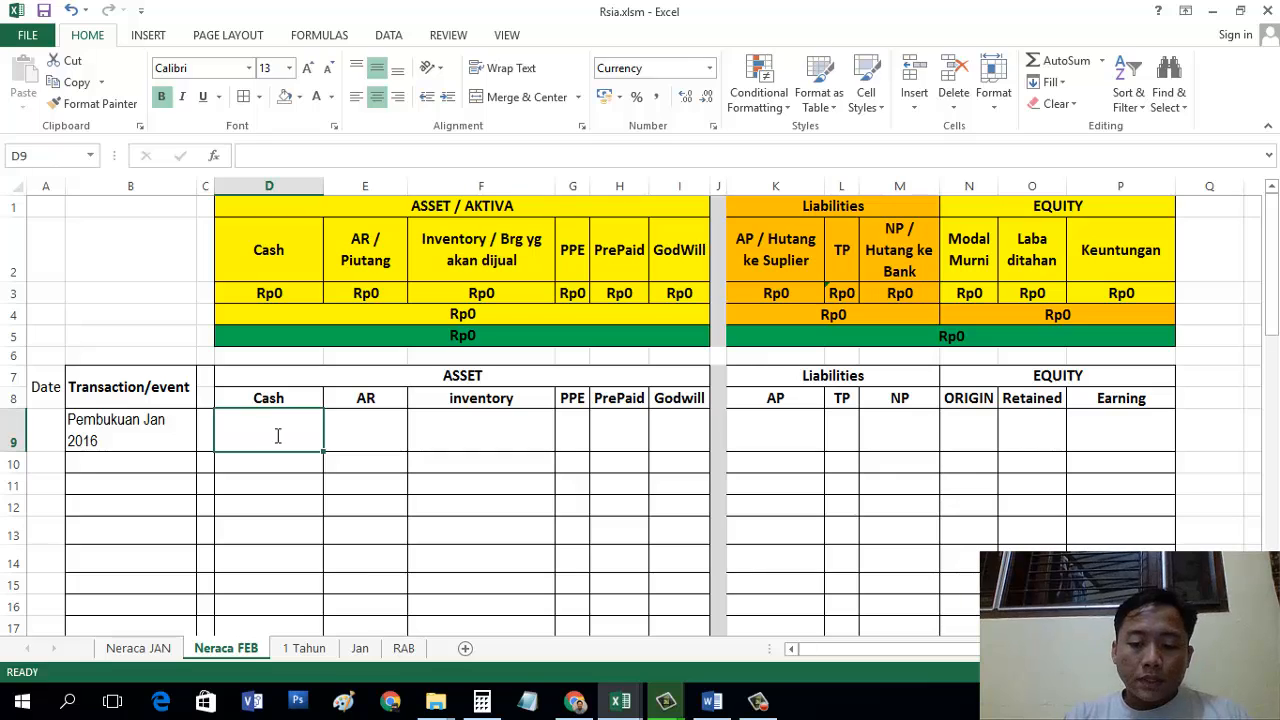
text(-3964100)
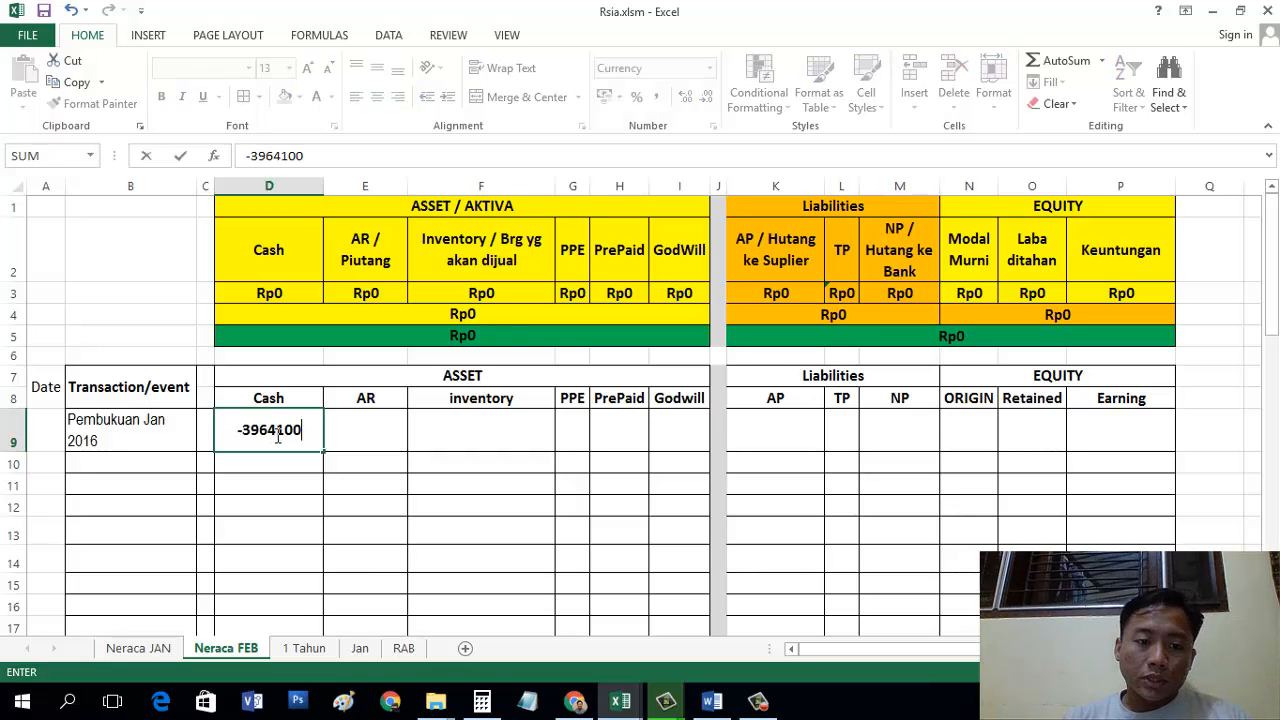
key(Return)
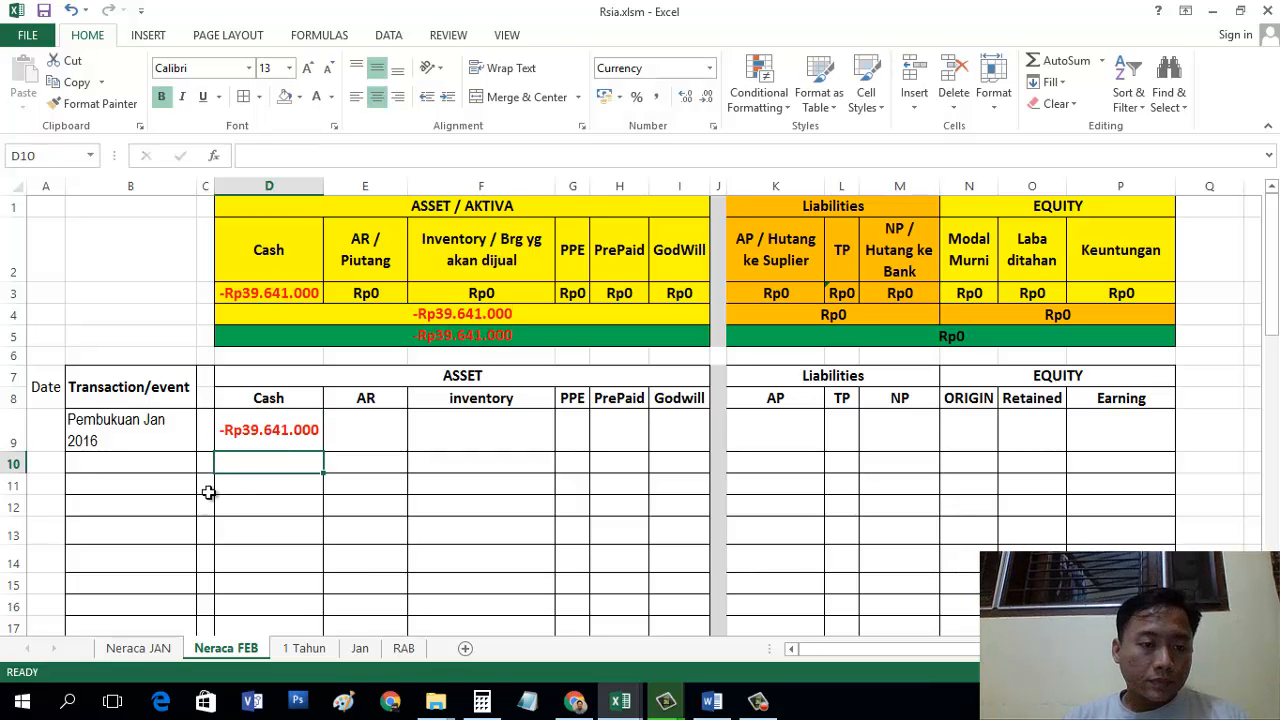
Step: Recheck the Cash total in Neraca JAN and correct the opening cash in D9 of Neraca FEB to -39614500
click(125, 652)
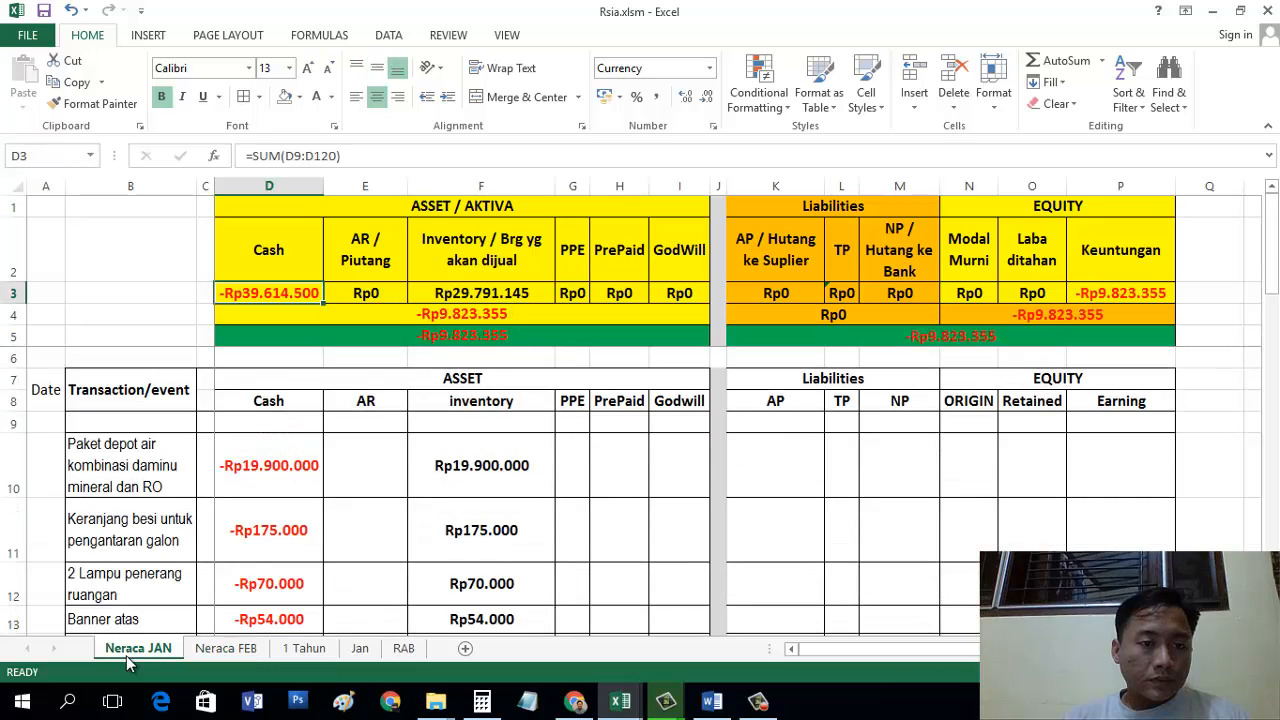
click(210, 652)
click(290, 430)
double_click(282, 430)
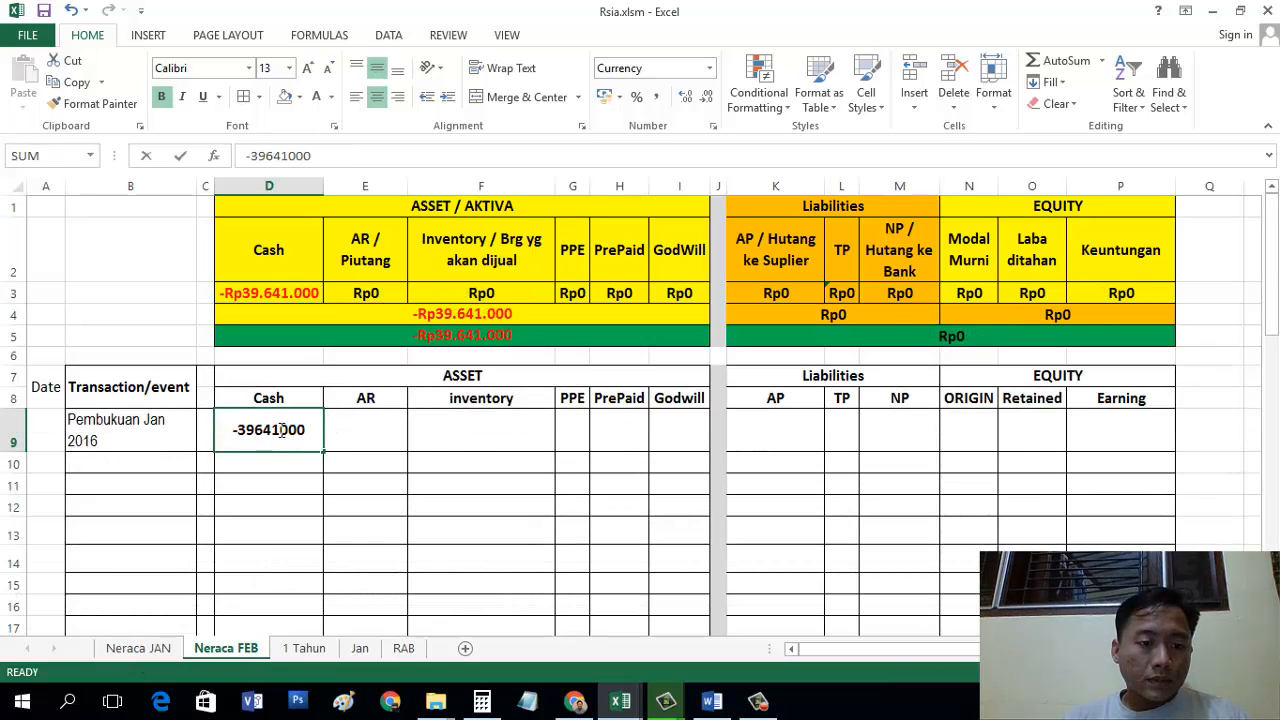
key(BackSpace)
key(BackSpace)
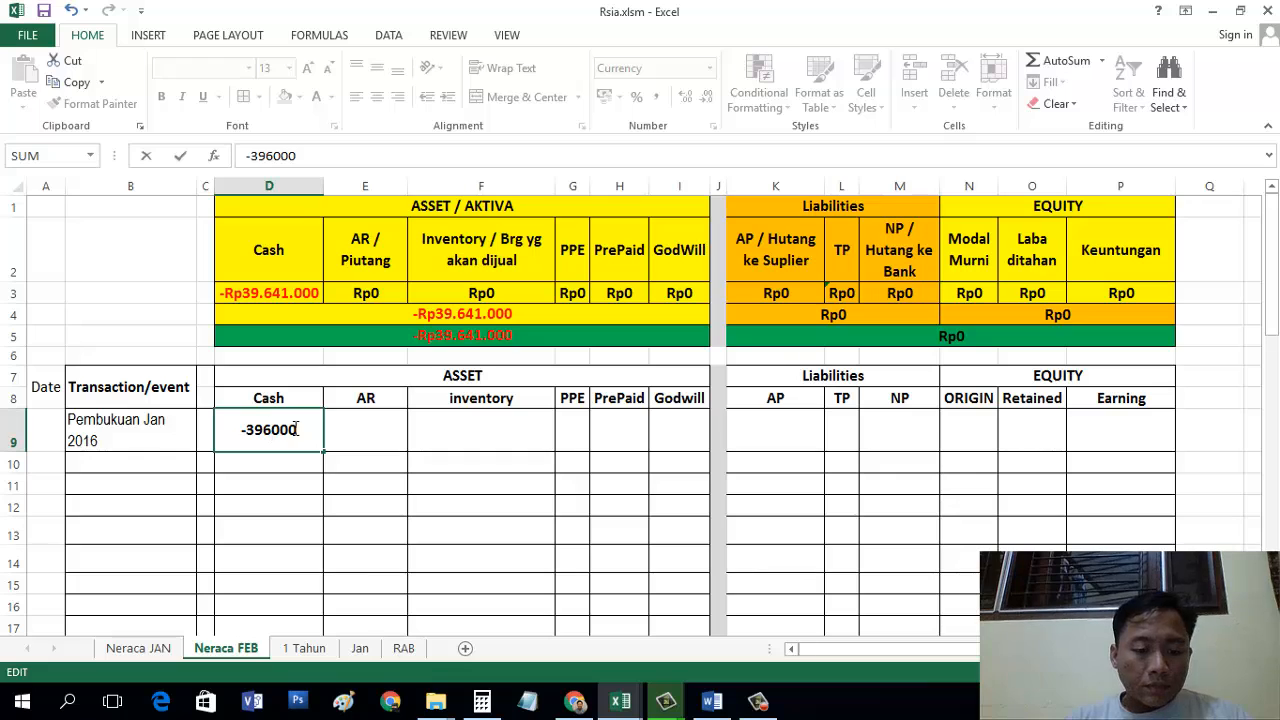
text(145)
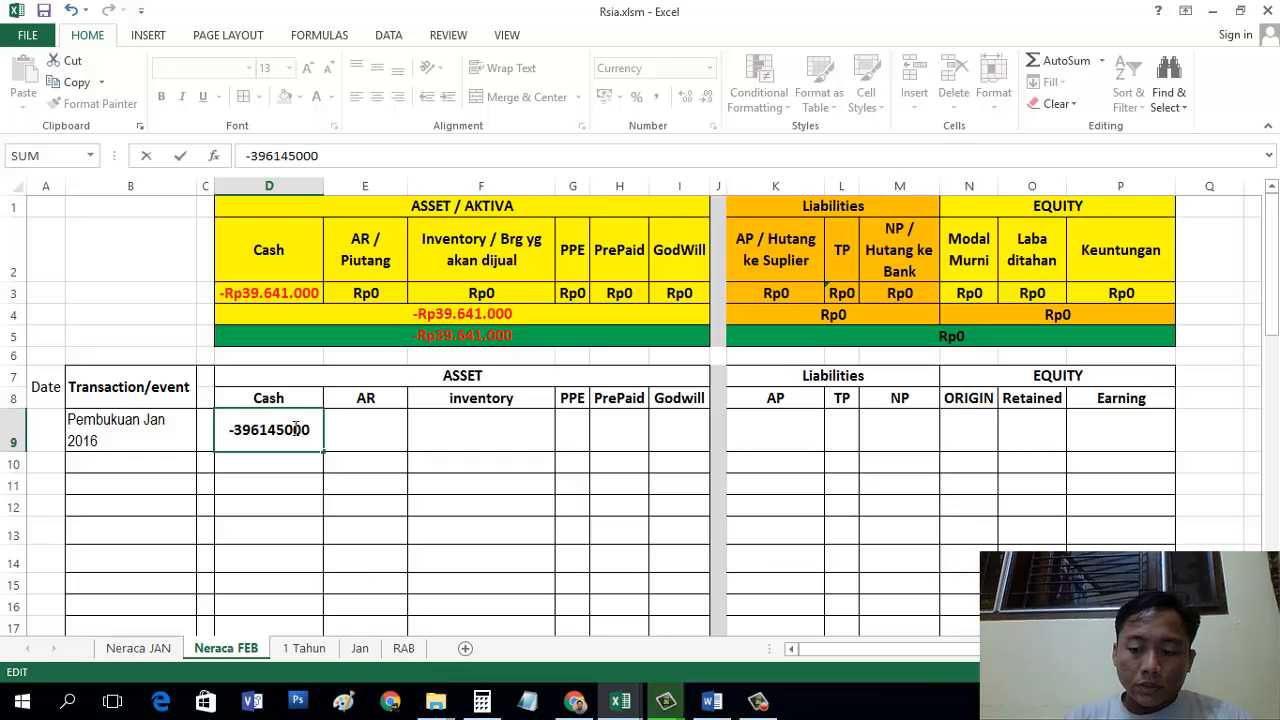
key(BackSpace)
key(Return)
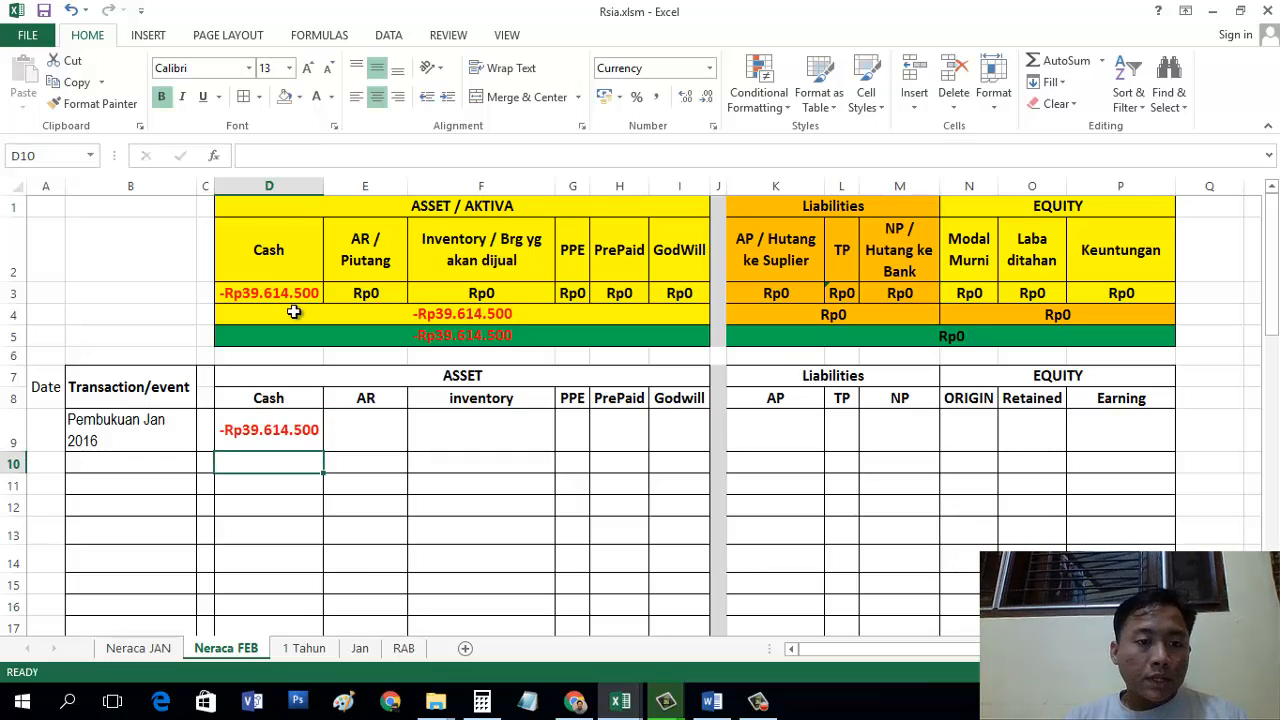
Step: Compare the Cash and AR totals of Neraca JAN with the opening row of Neraca FEB
click(138, 648)
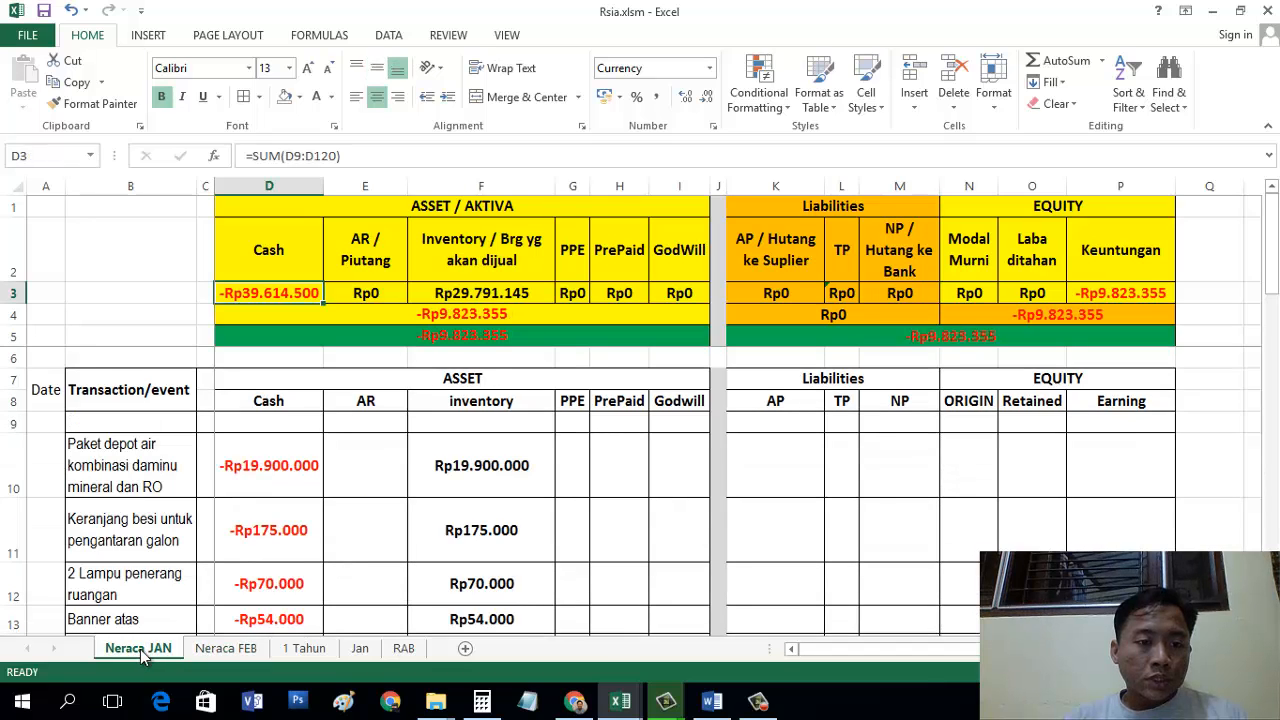
click(224, 650)
click(387, 423)
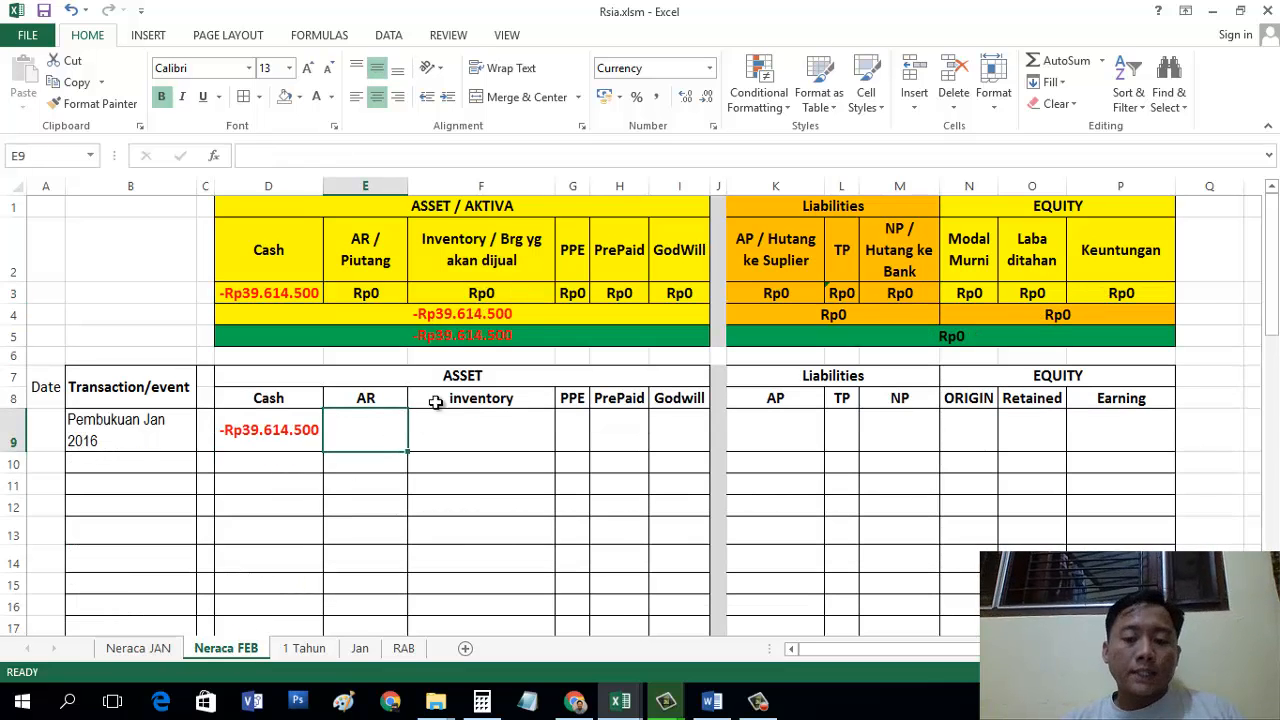
click(140, 649)
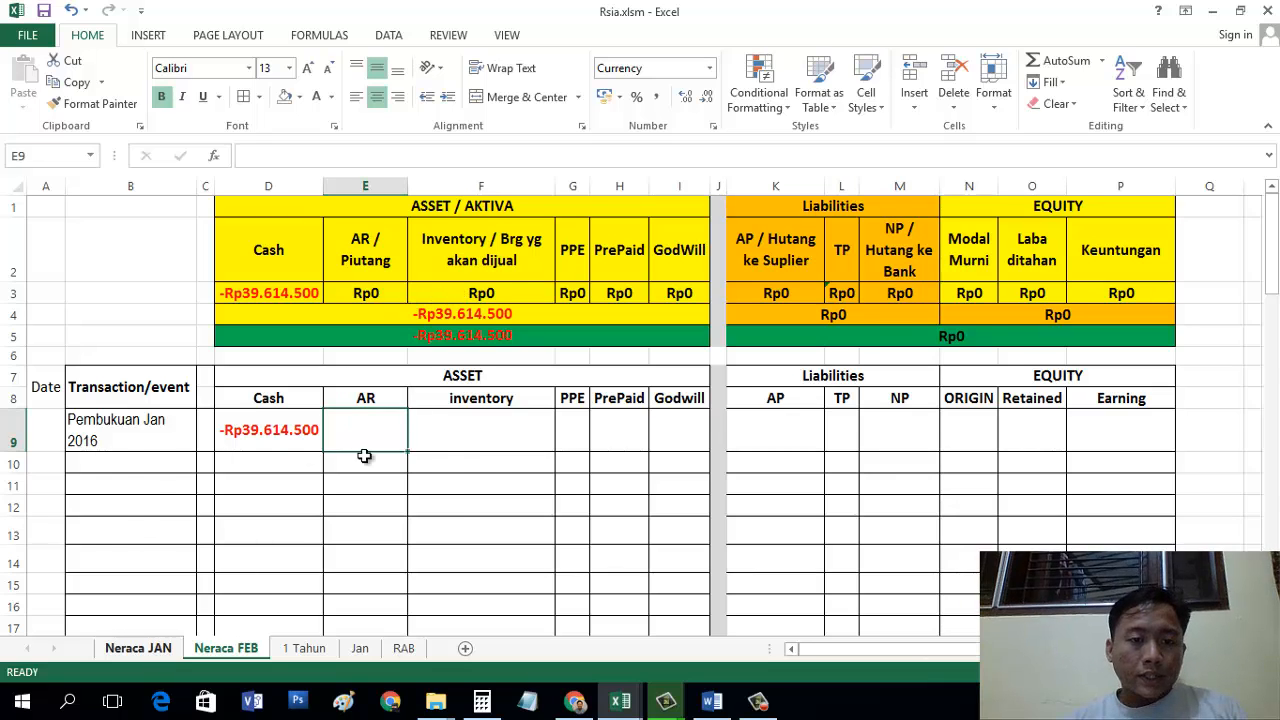
Step: Review the account headings in row 2 of the Neraca JAN sheet, from Cash through GodWill to AP / Hutang ke Suplier
click(286, 251)
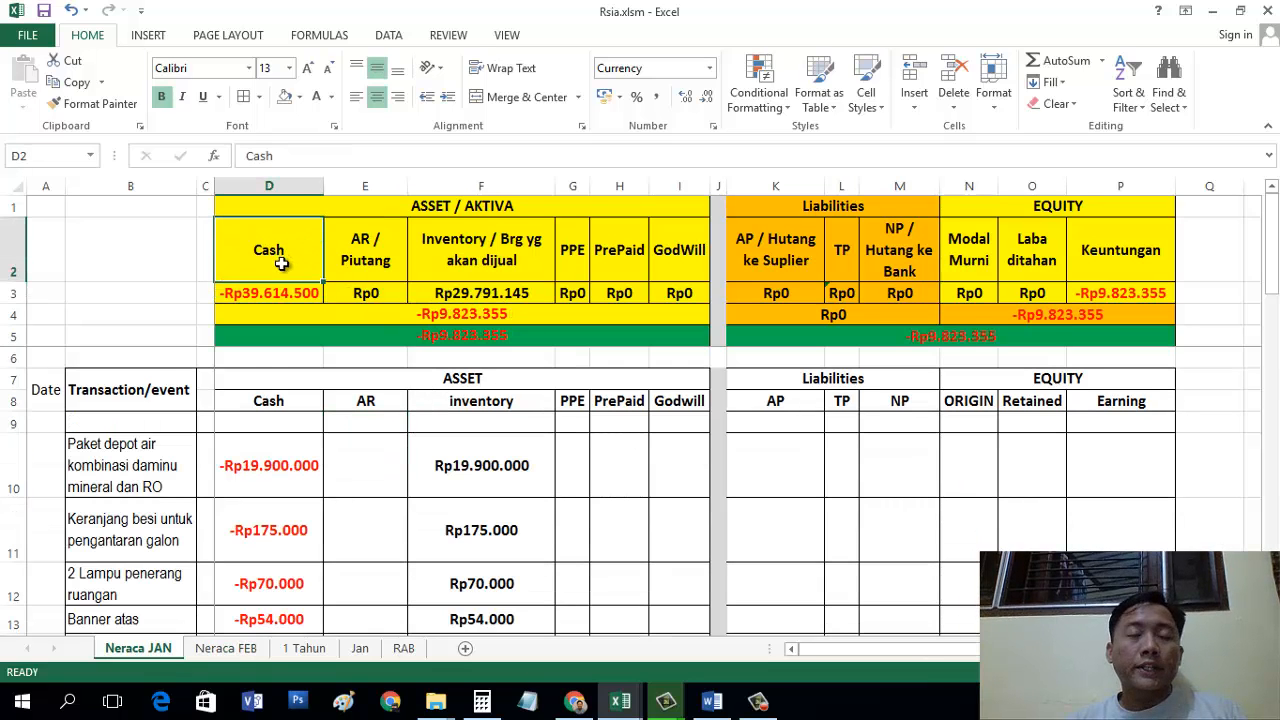
click(343, 252)
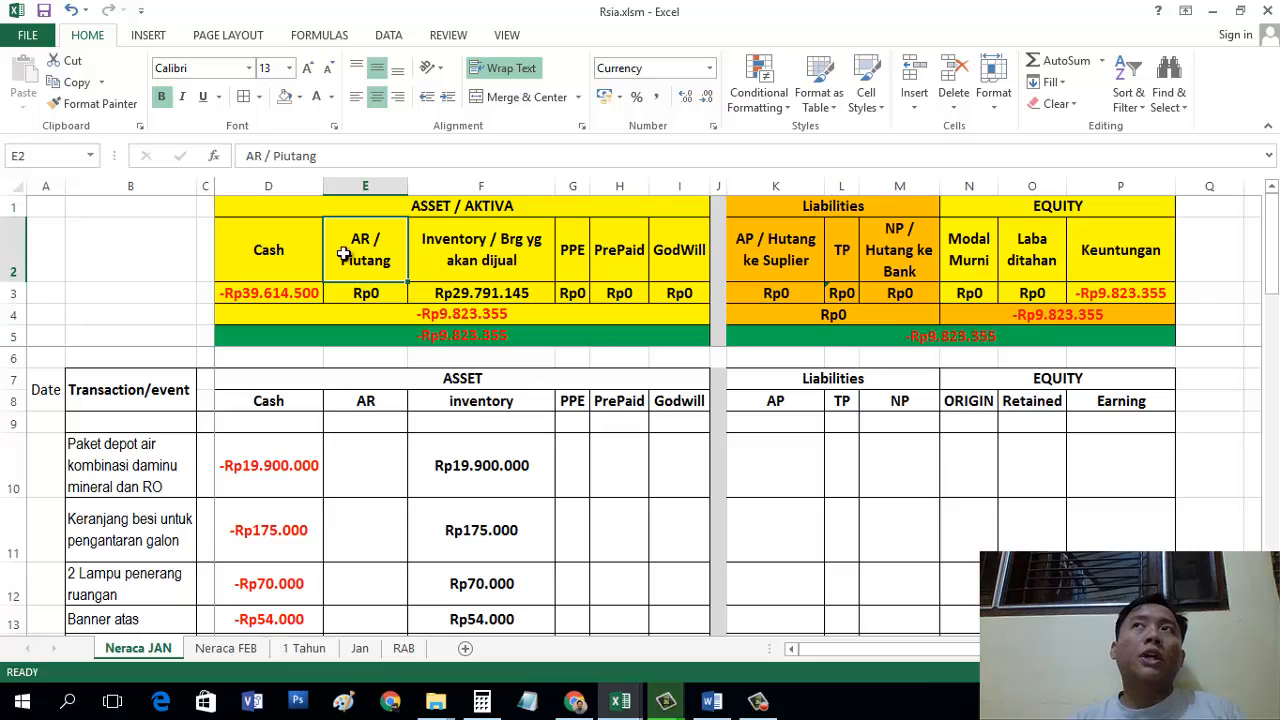
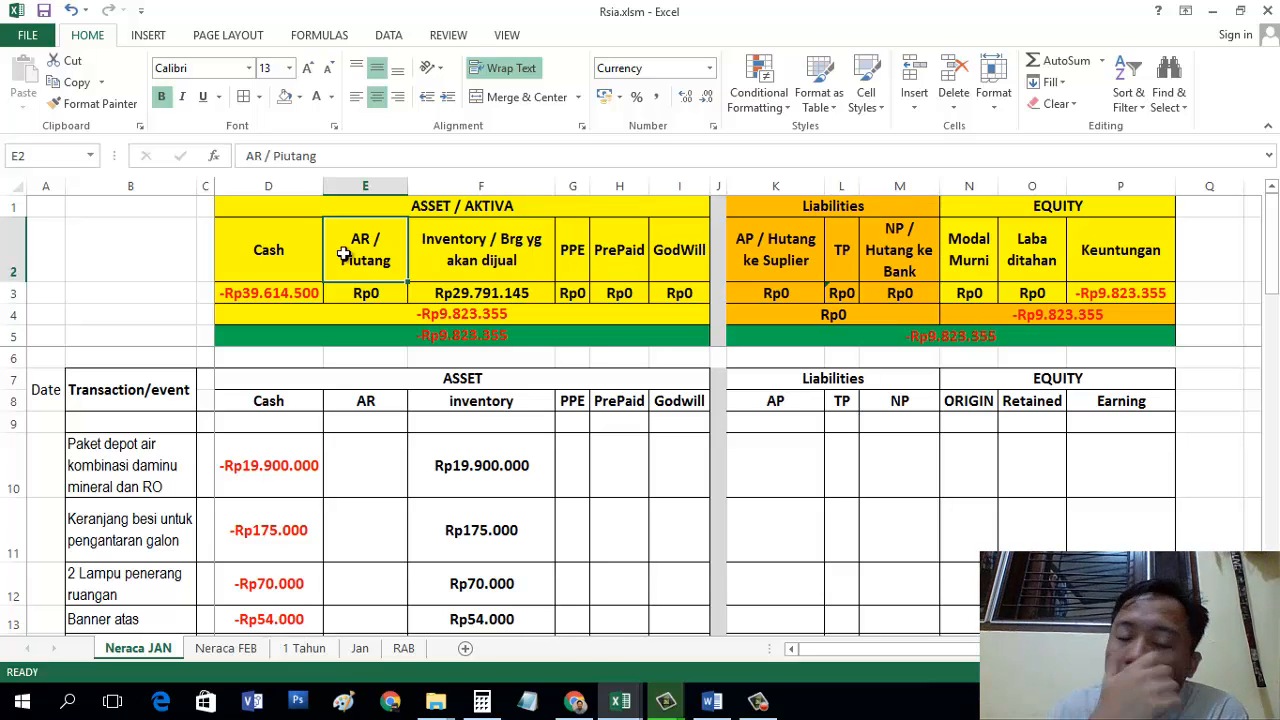
click(503, 232)
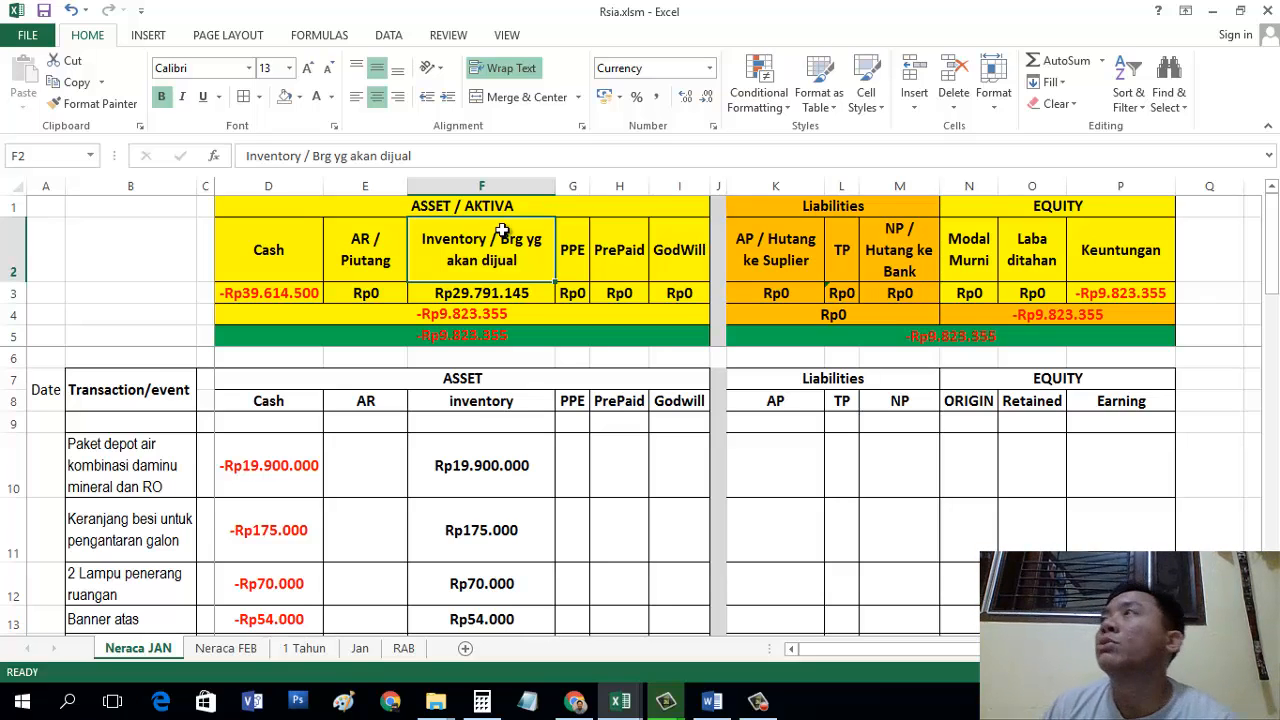
click(572, 240)
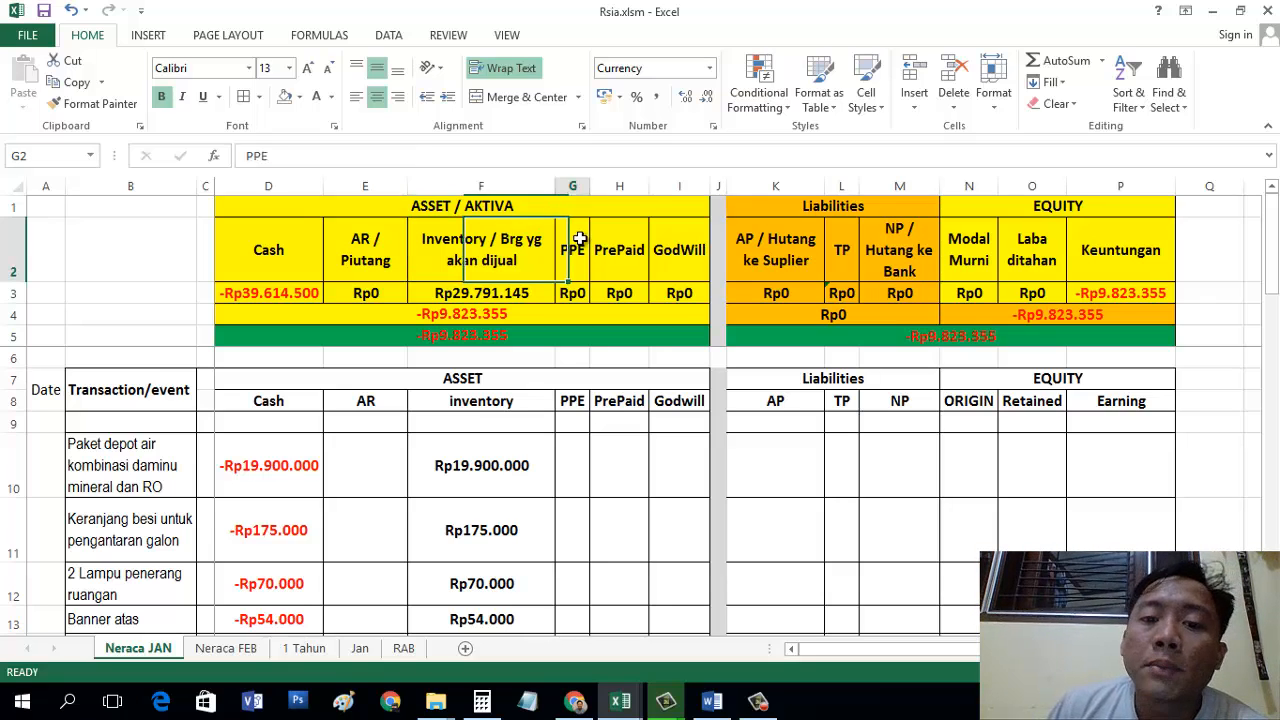
click(615, 245)
click(675, 260)
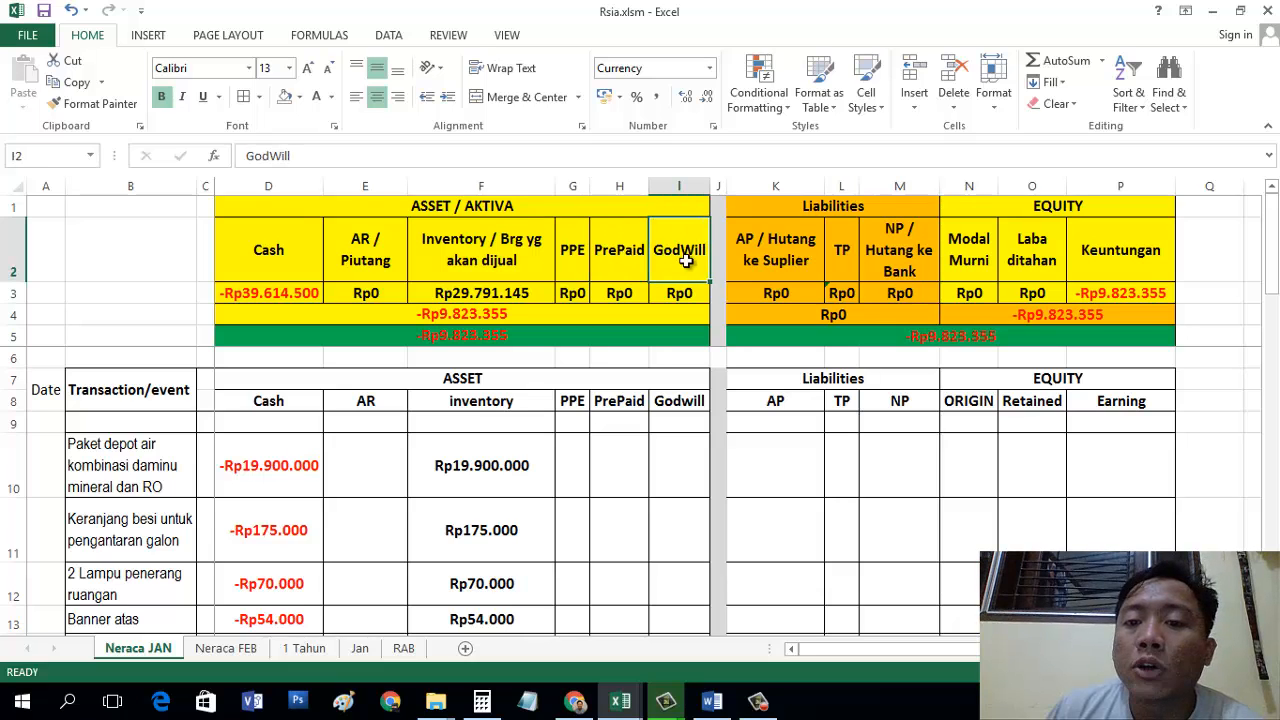
click(805, 260)
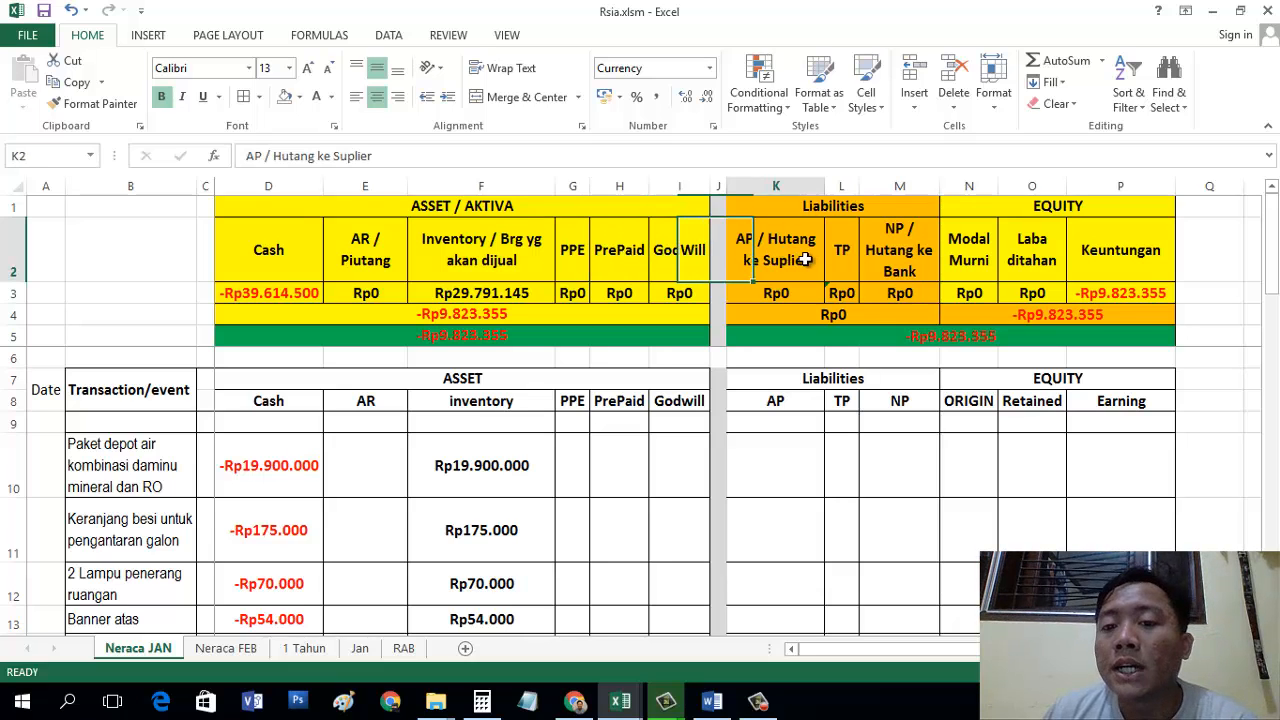
Step: Inspect the asset, liability and equity columns of Neraca JAN, from Cash across to Keuntungan
click(757, 186)
click(289, 190)
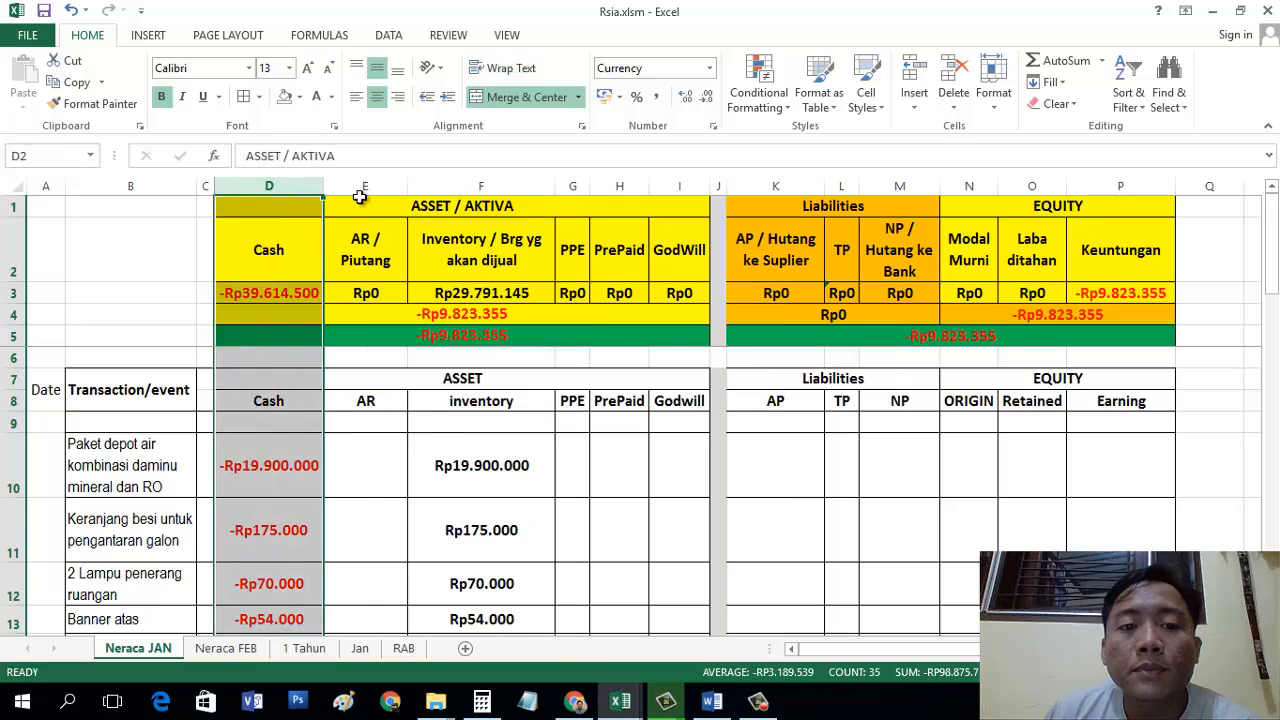
click(361, 197)
click(363, 184)
click(466, 185)
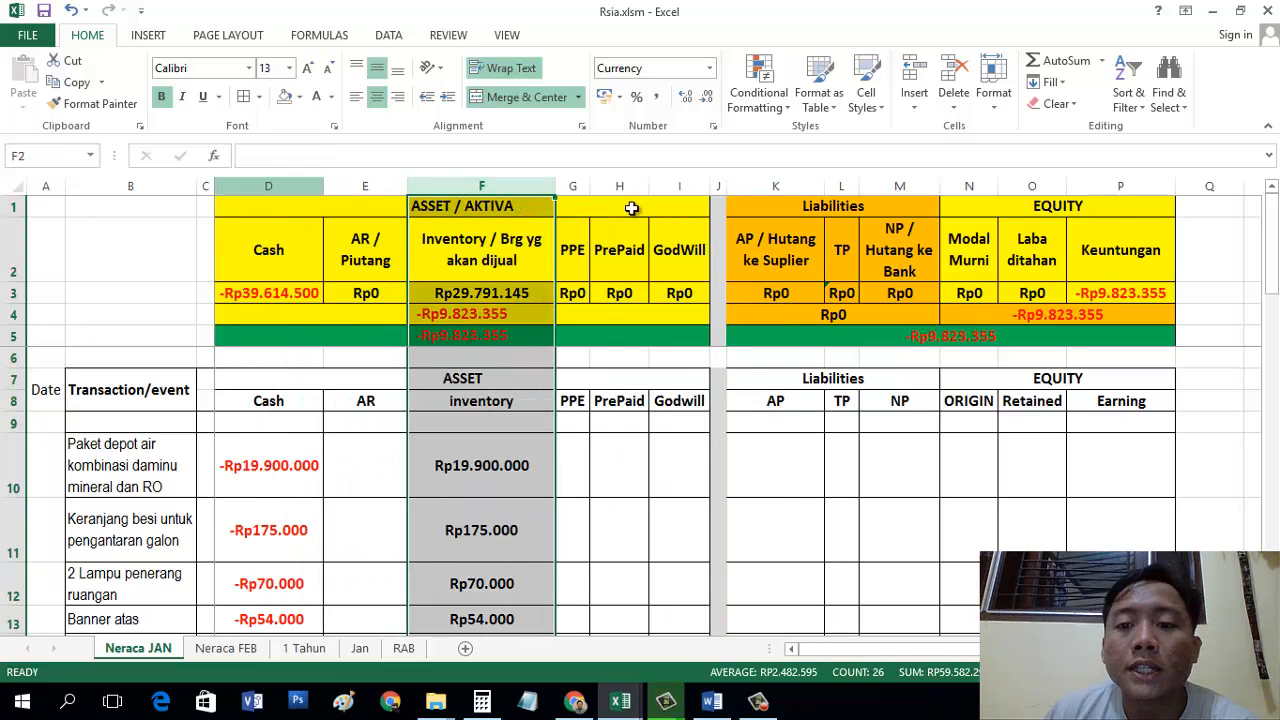
click(783, 178)
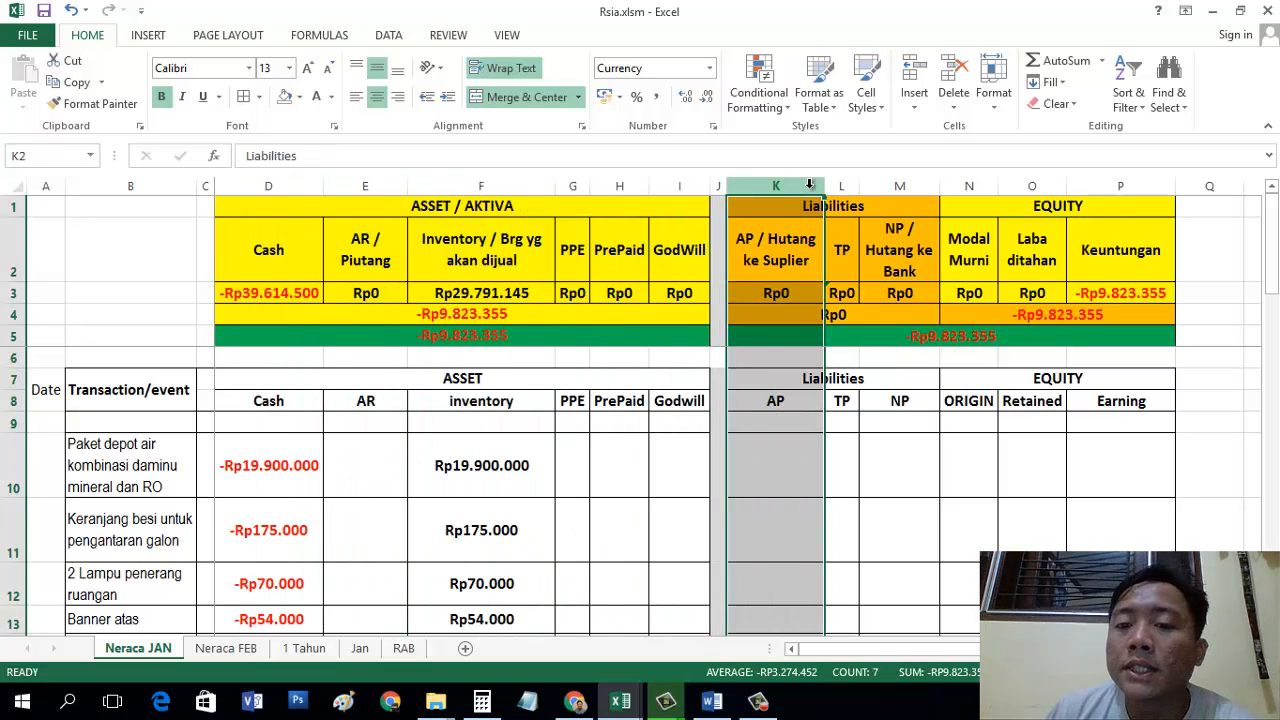
click(895, 186)
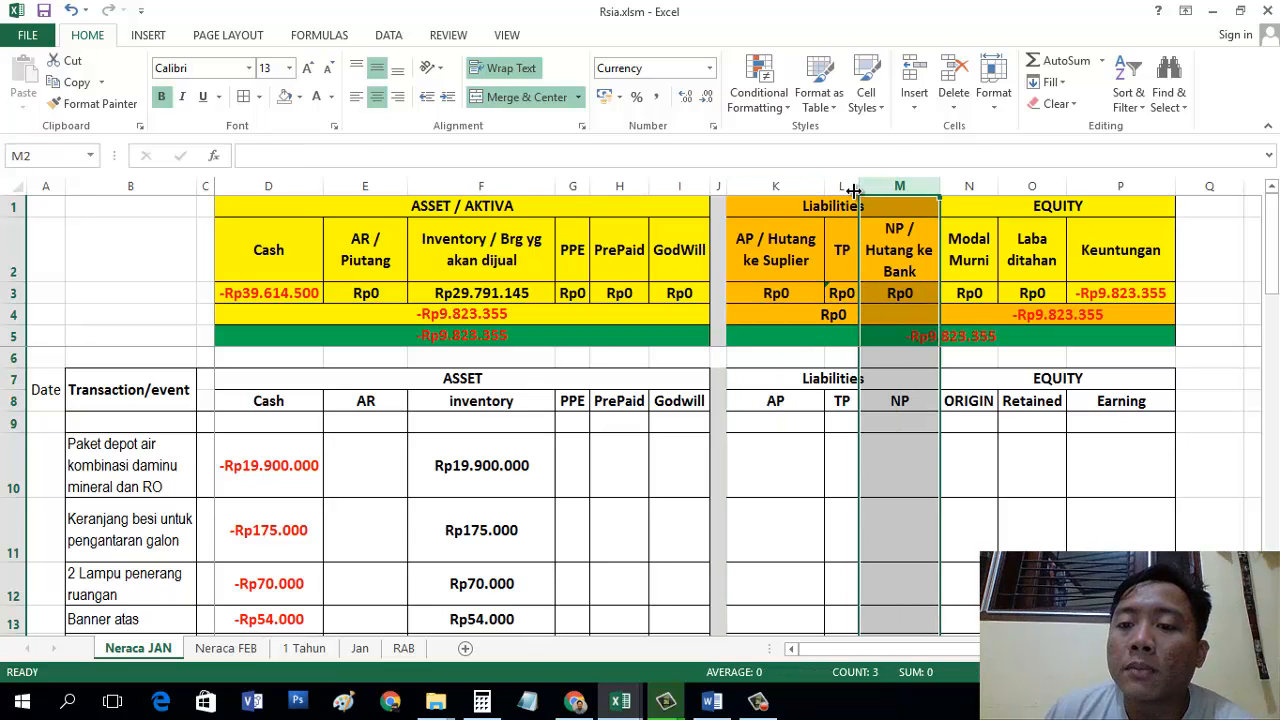
click(975, 186)
click(1031, 186)
click(1114, 186)
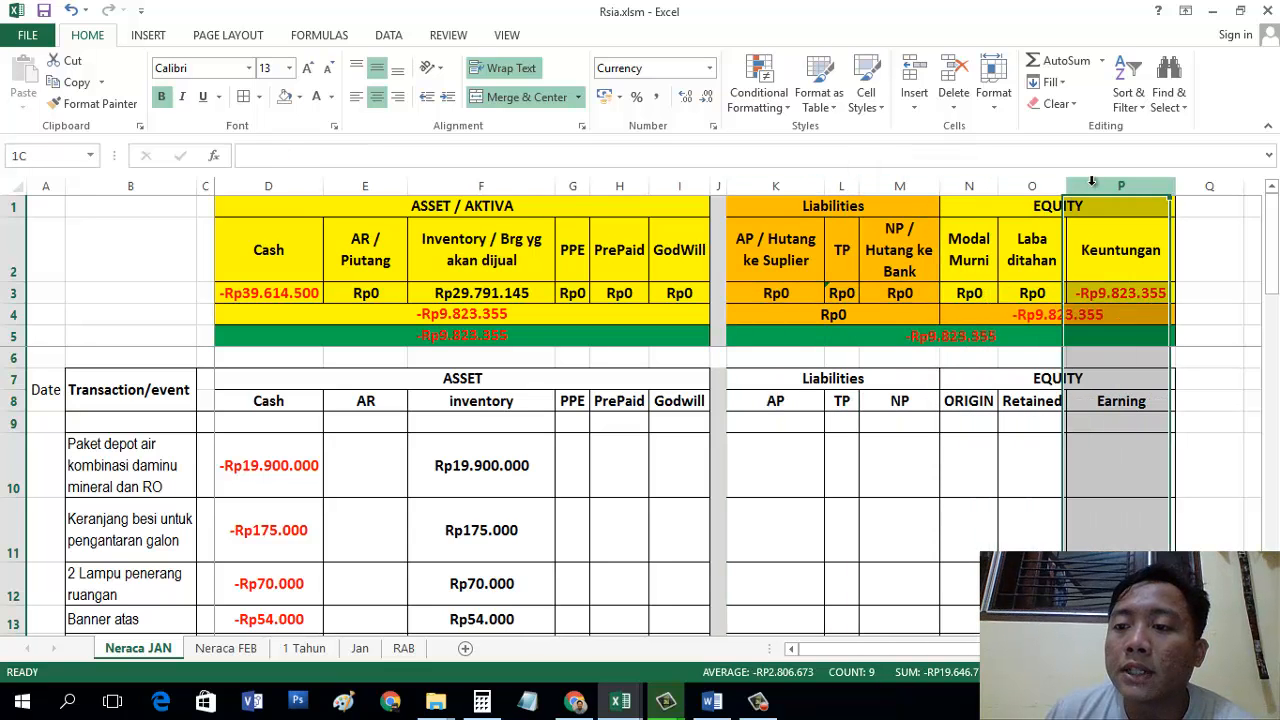
Step: Enter 0 for AR in the Pembukuan Jan 2016 row of the Neraca FEB sheet
click(226, 648)
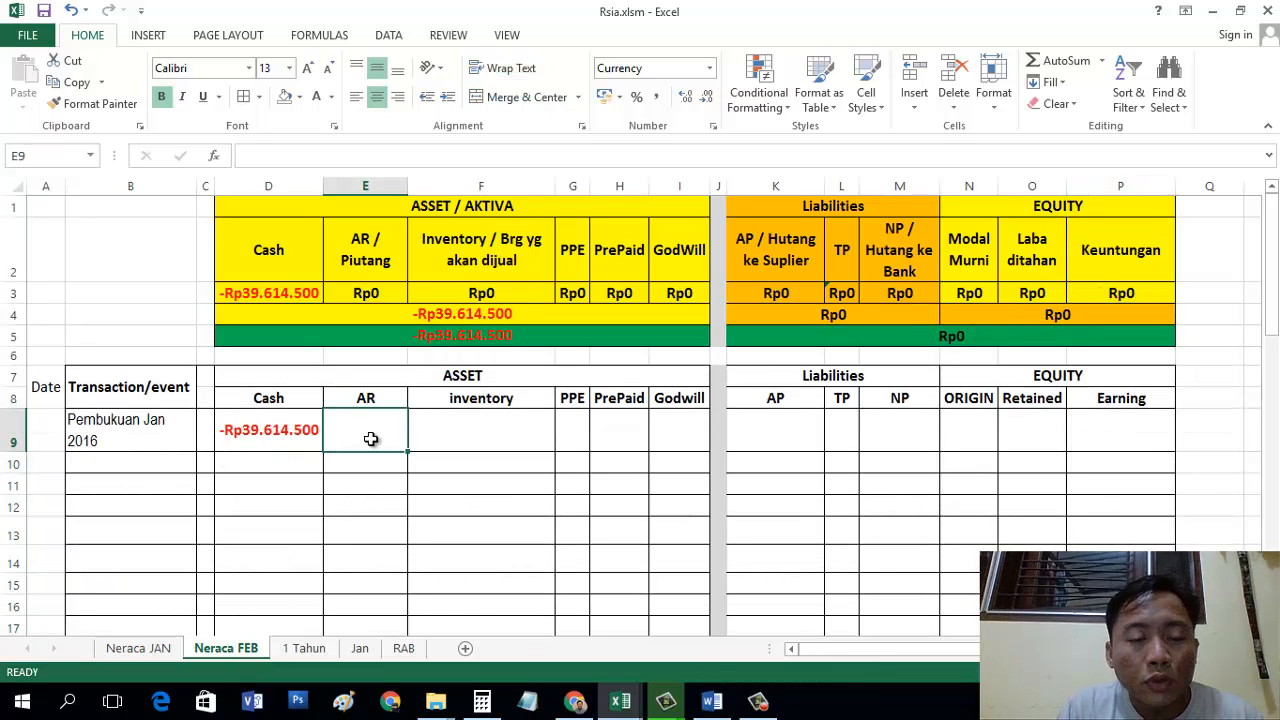
text(0)
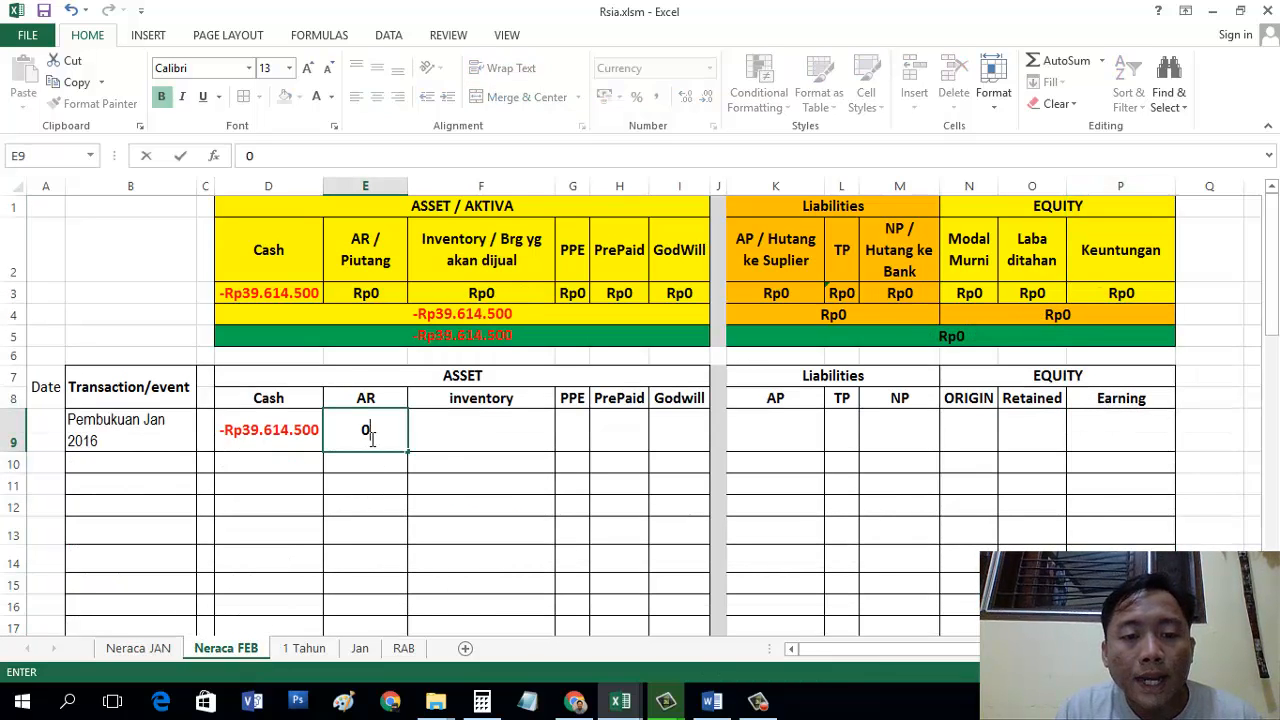
key(Tab)
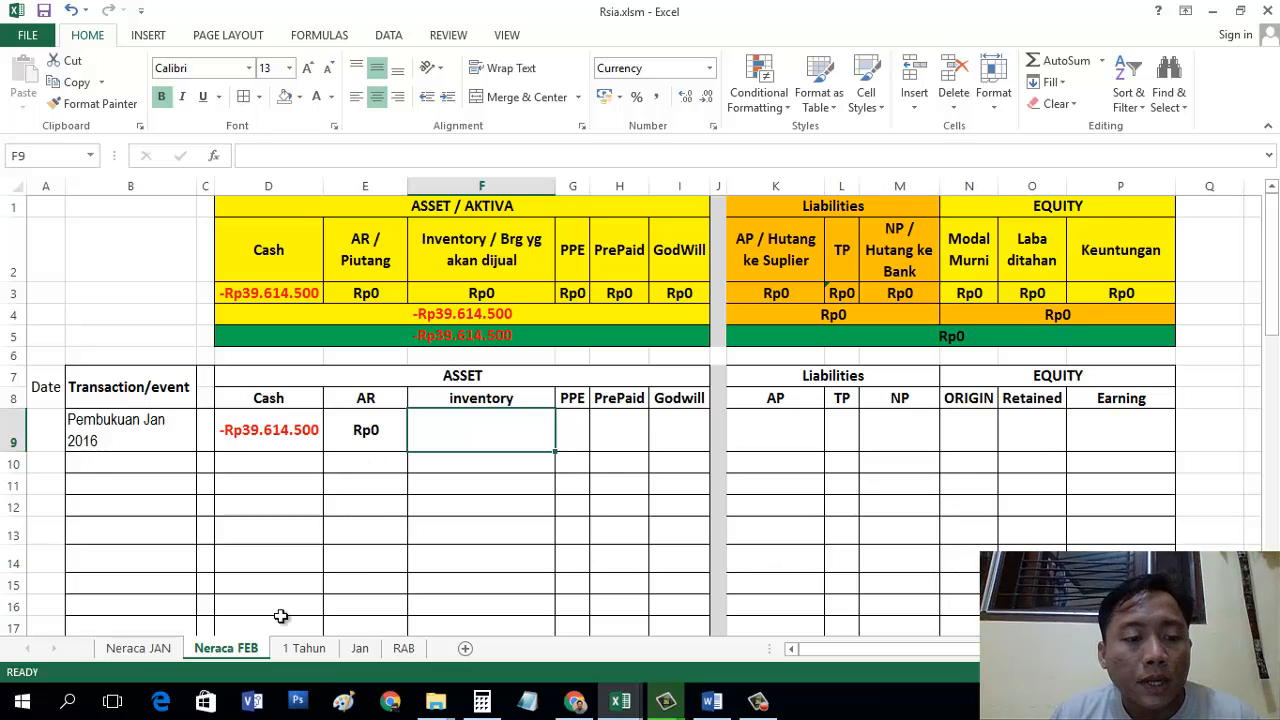
Step: Carry the inventory total from Neraca JAN into the Pembukuan Jan 2016 row of Neraca FEB as 29791145
click(160, 648)
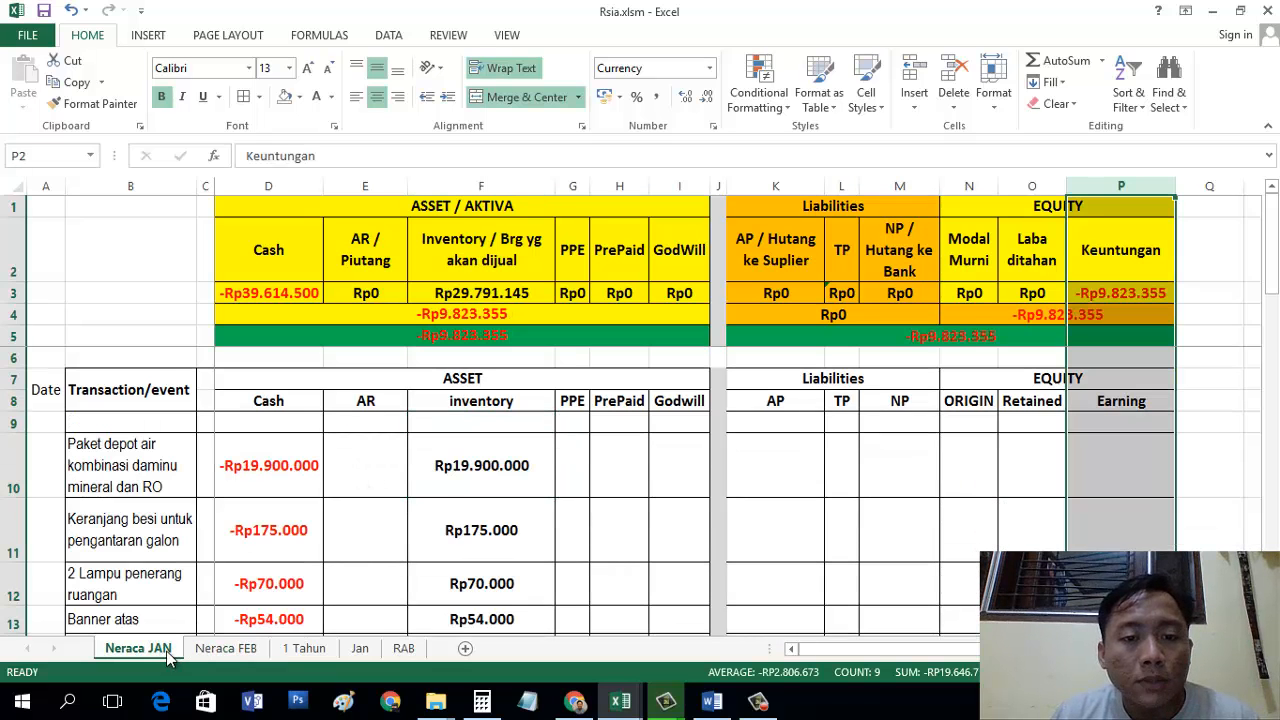
click(245, 648)
text(2)
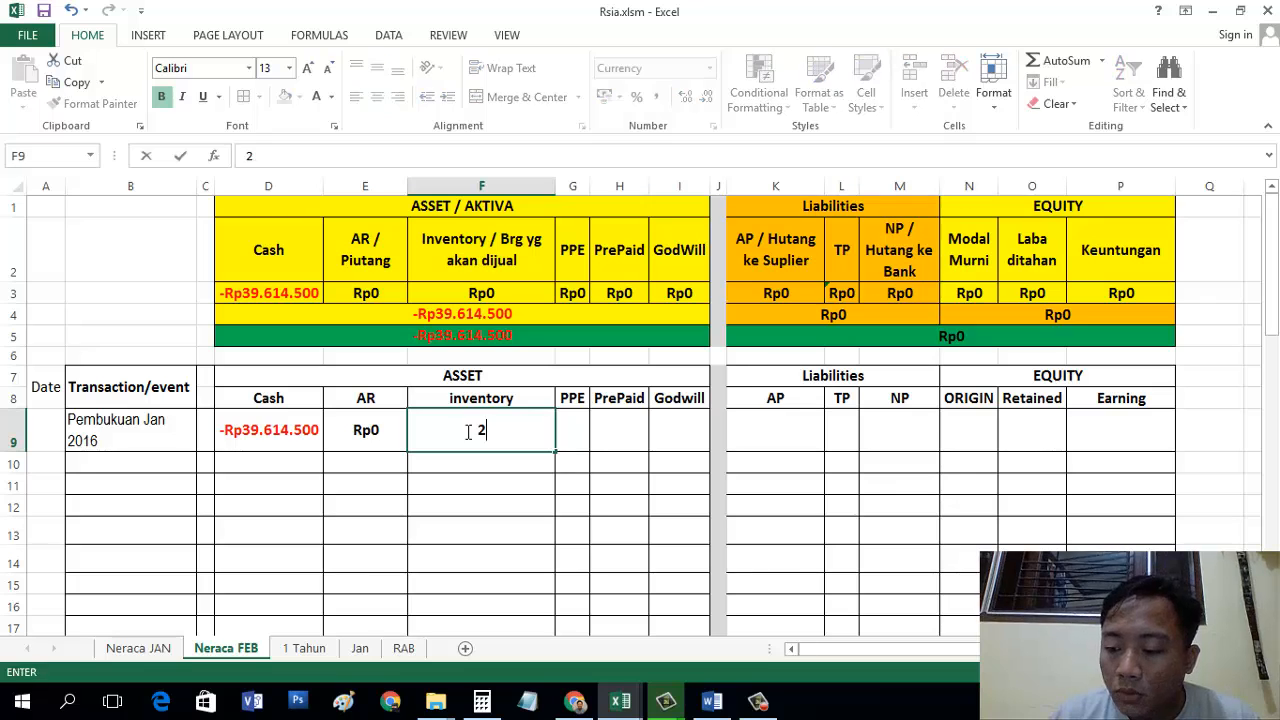
text(9791)
click(149, 649)
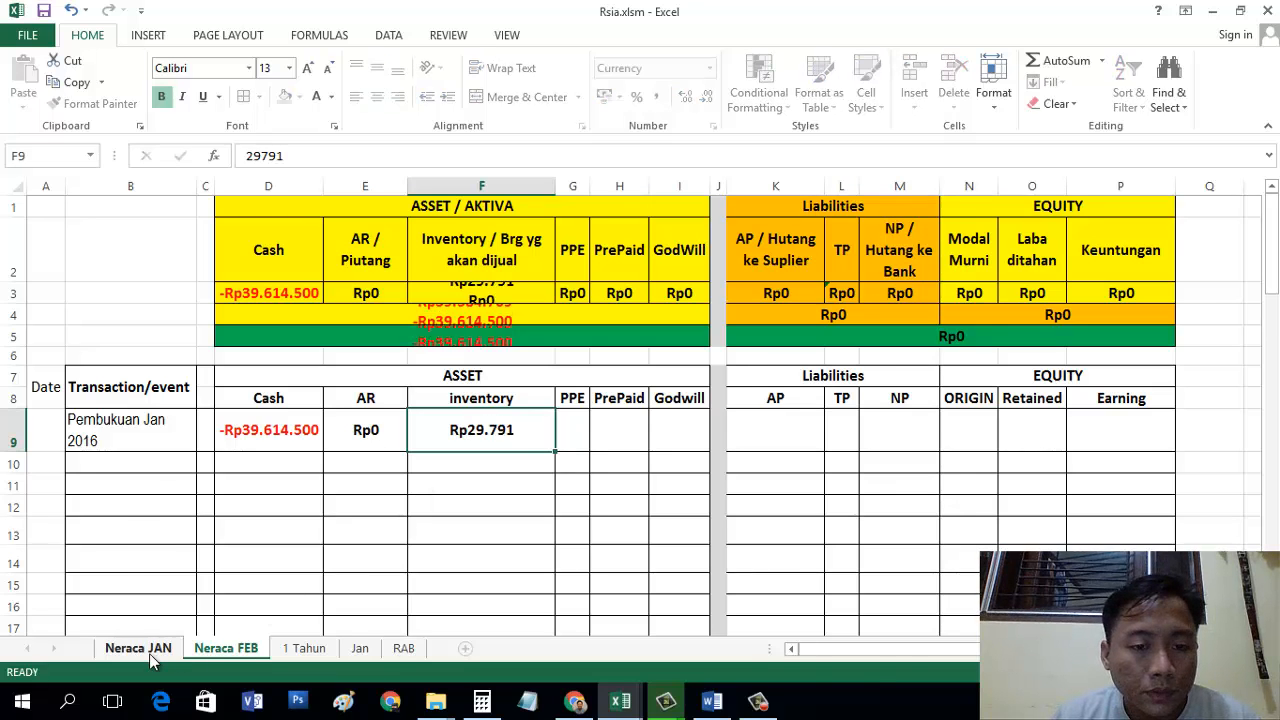
click(213, 649)
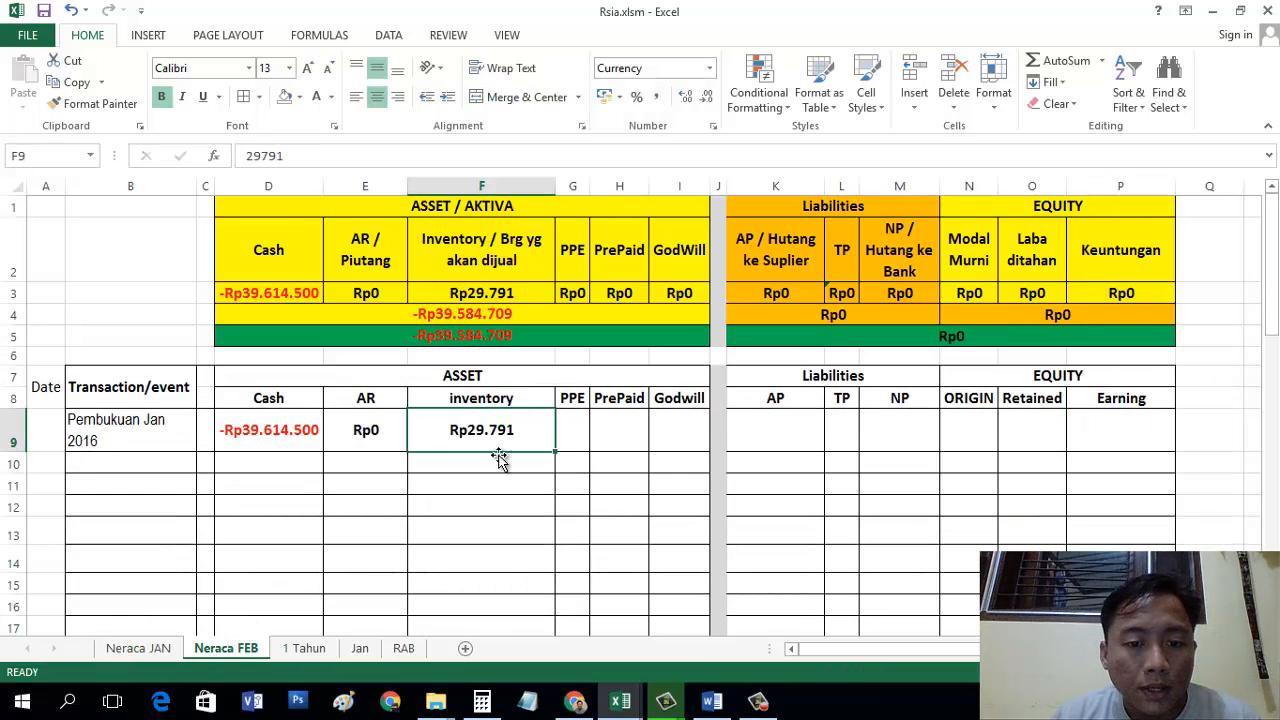
double_click(525, 430)
text(145)
key(Return)
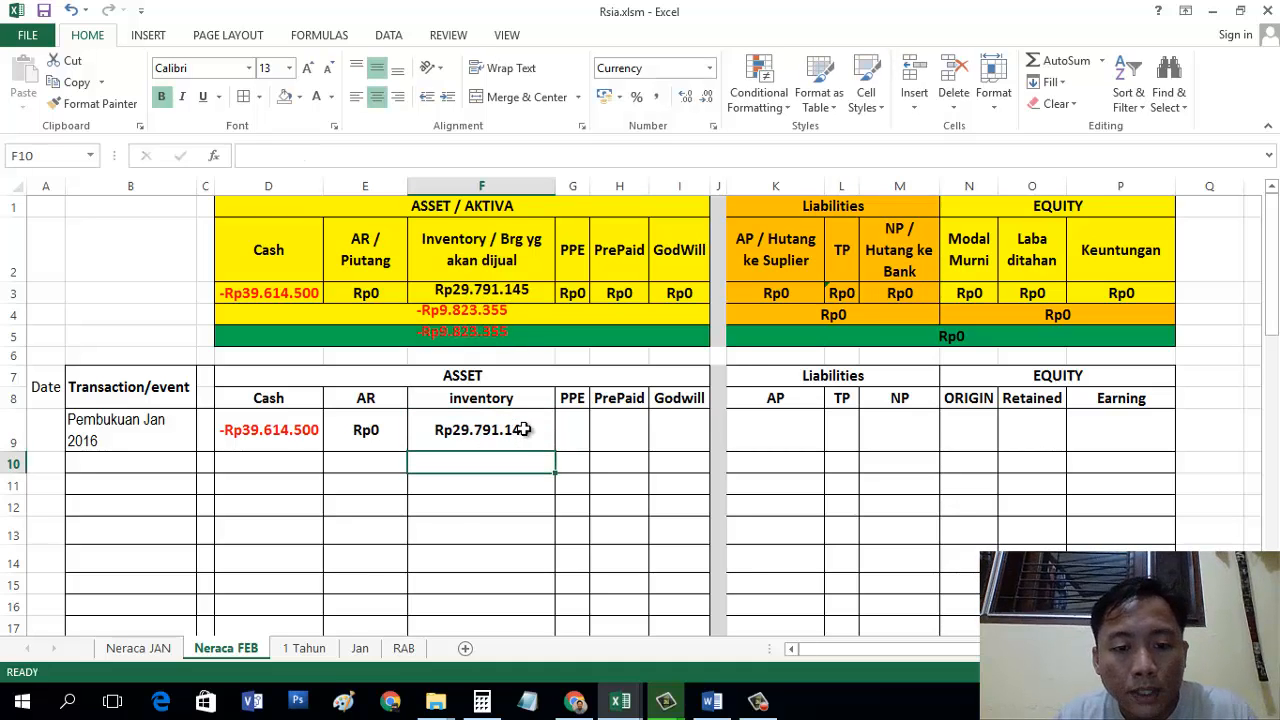
Step: Enter 0 for PPE, PrePaid and Godwill in the Pembukuan Jan 2016 row
click(577, 425)
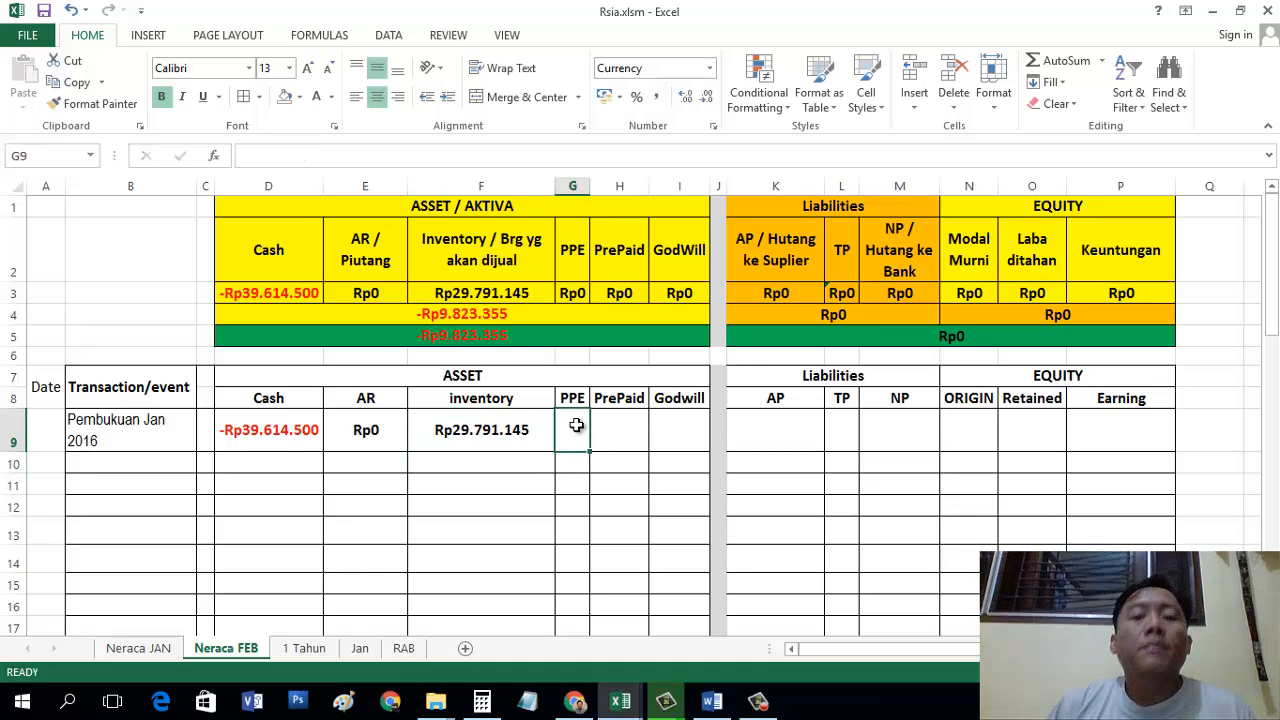
text(0)
key(Tab)
text(0)
key(Tab)
text(0)
key(Tab)
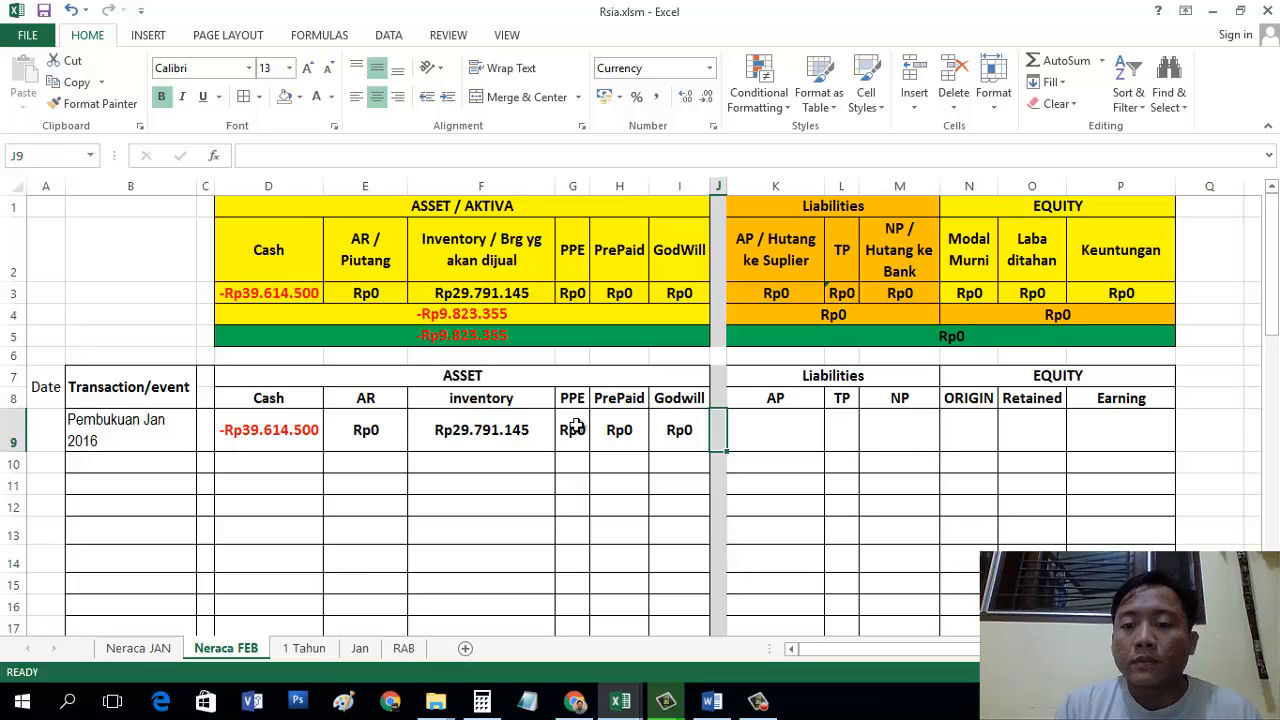
Step: Enter 0 for the liabilities AP, TP and NP in the Pembukuan Jan 2016 row
key(Tab)
text(0)
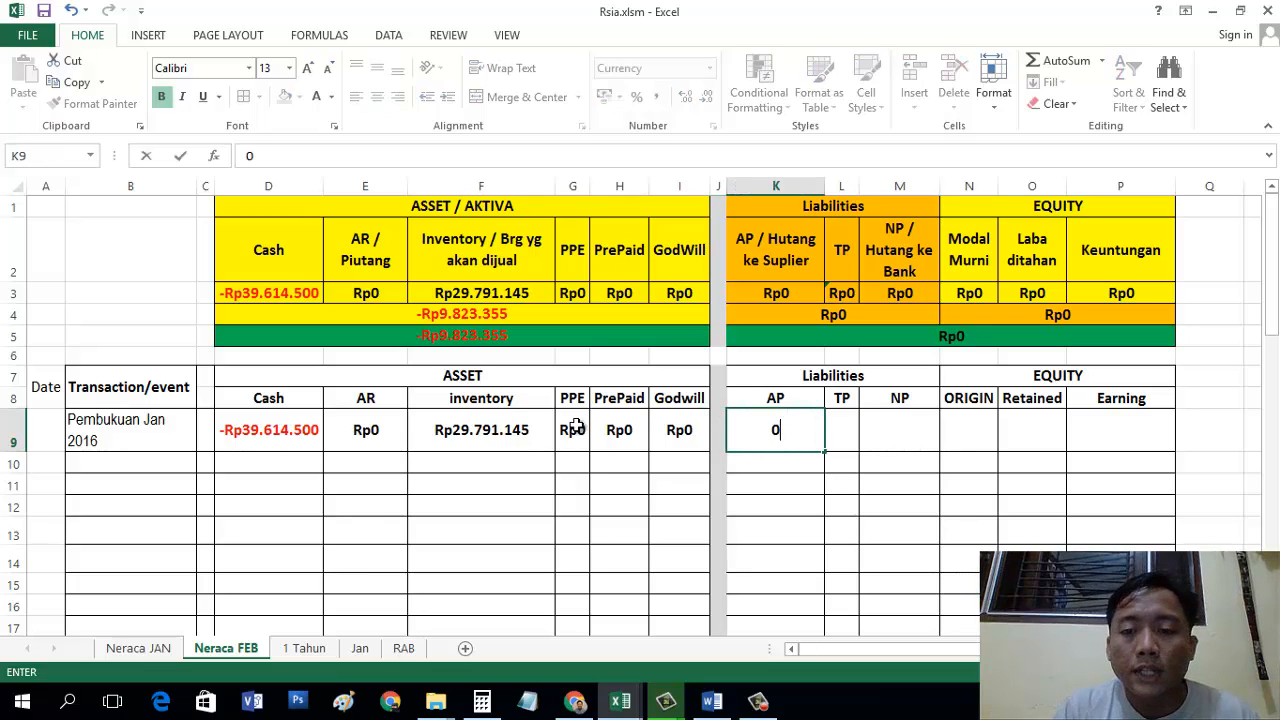
key(Tab)
text(0)
key(Tab)
text(0)
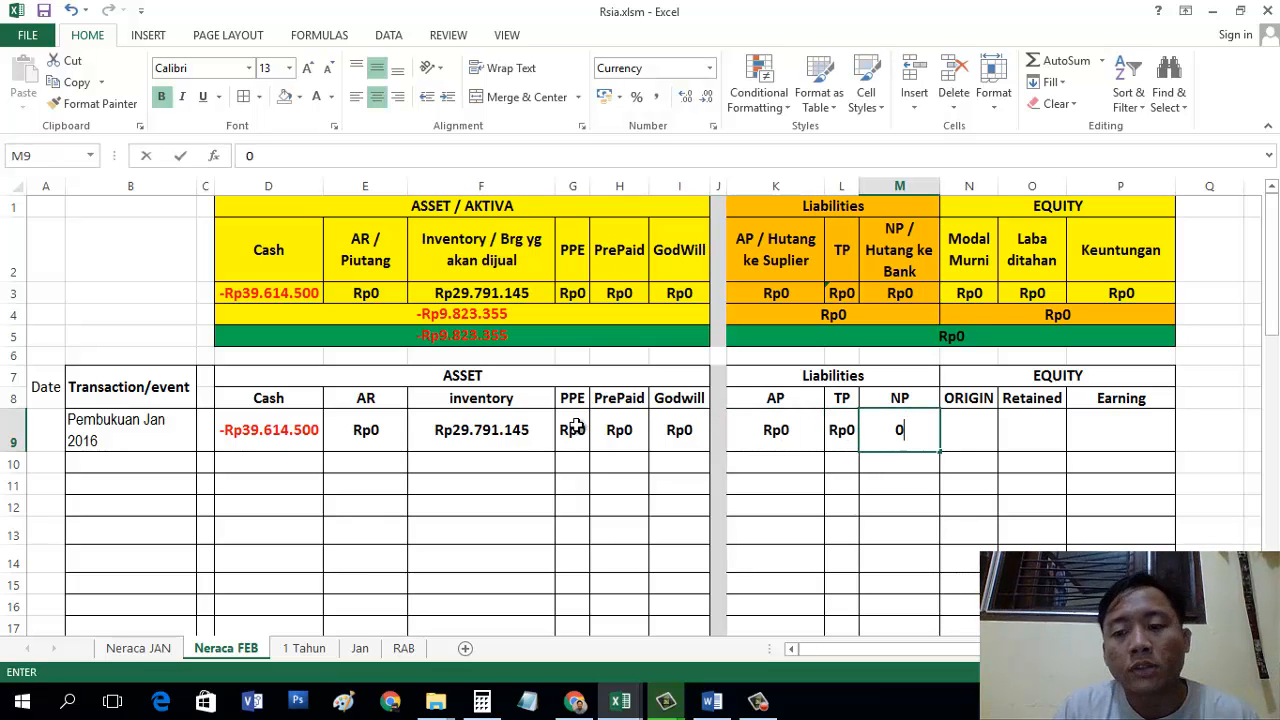
key(Tab)
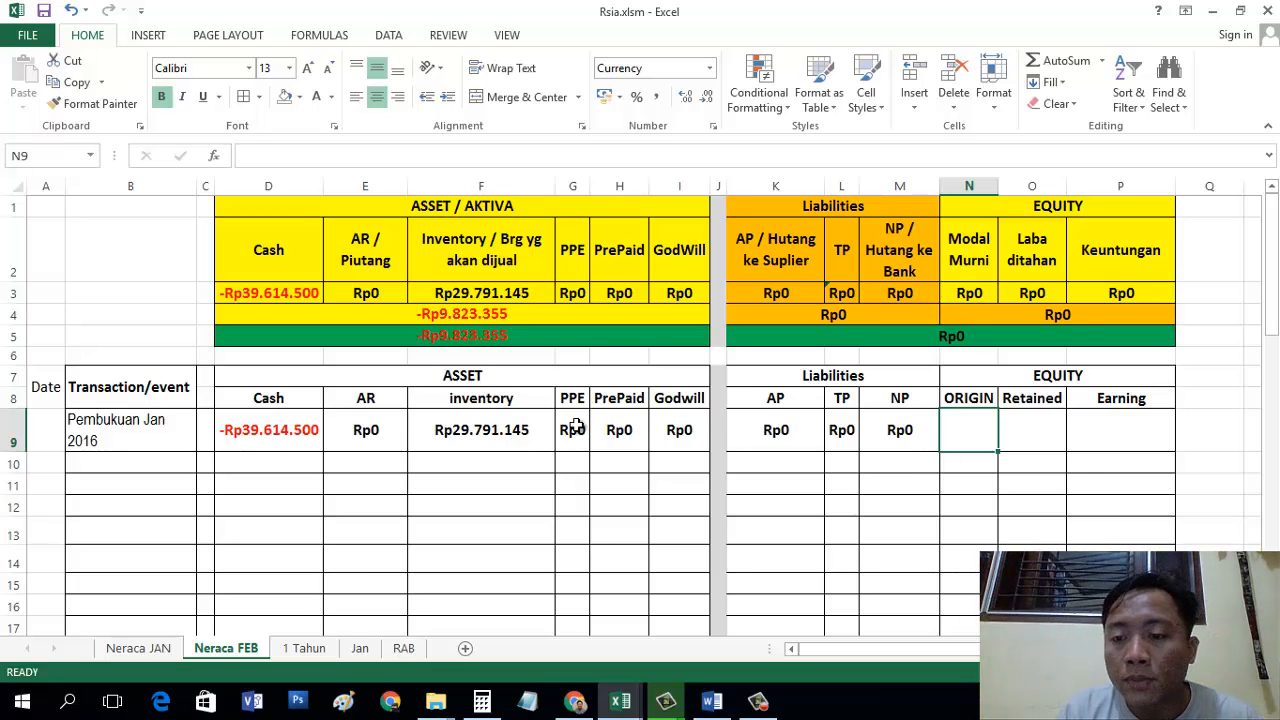
Step: Enter 0 for ORIGIN and Retained equity in the Pembukuan Jan 2016 row, consulting the Neraca JAN totals
text(0)
key(Tab)
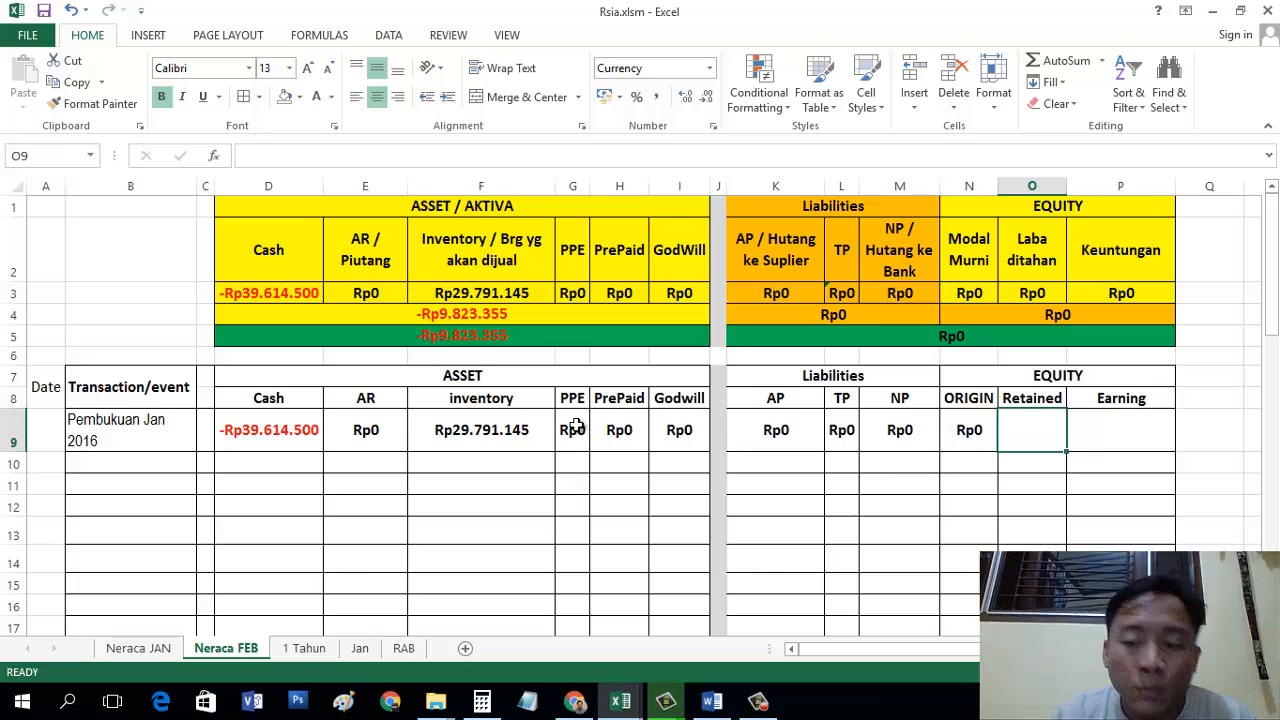
click(147, 652)
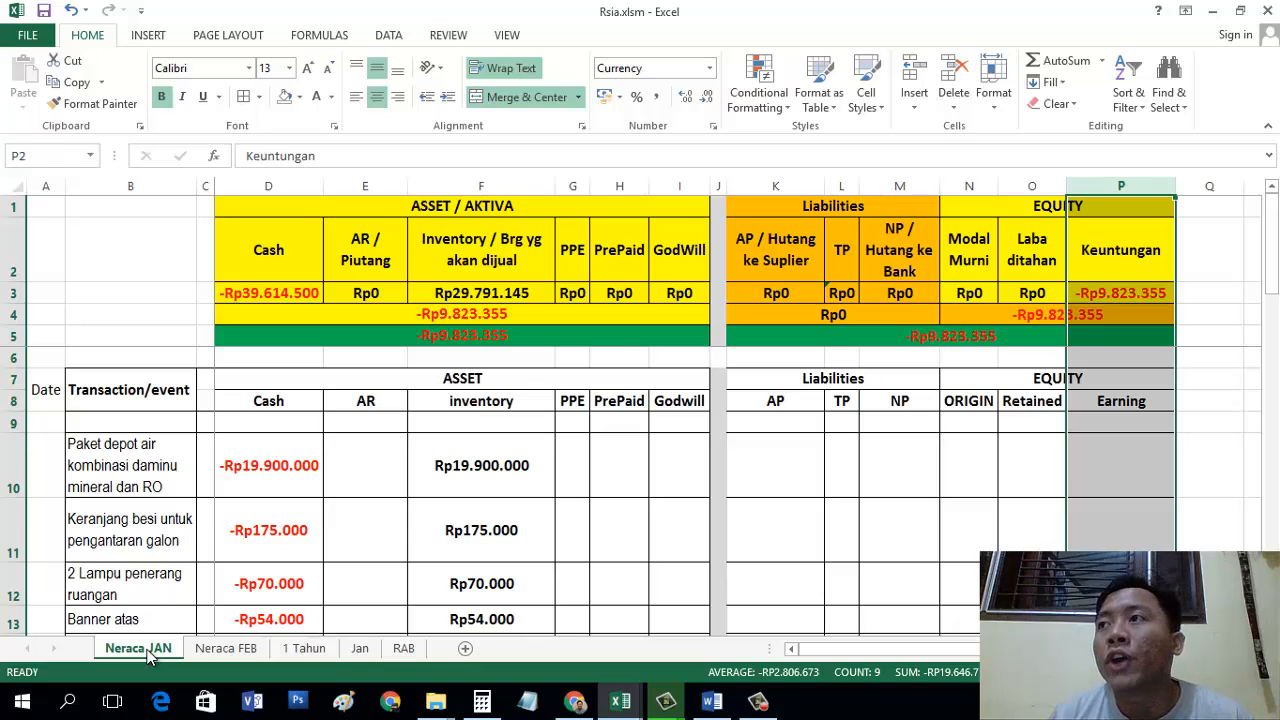
click(205, 651)
text(0)
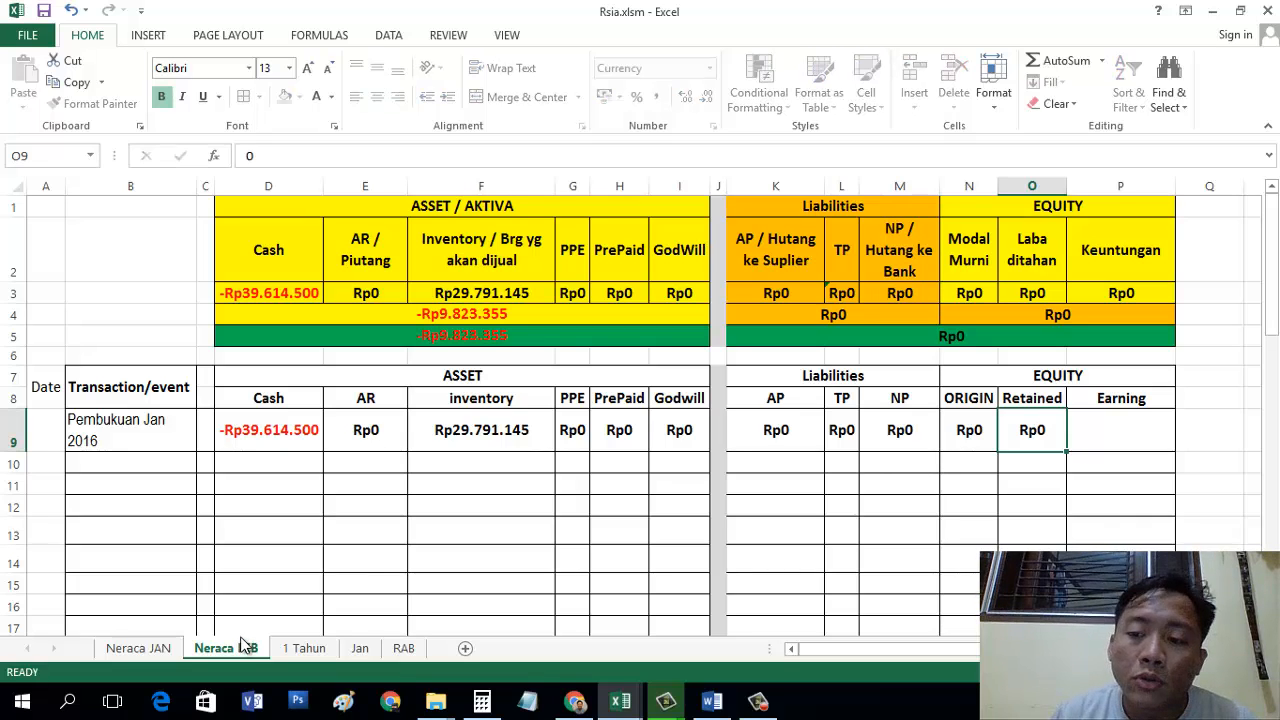
key(Tab)
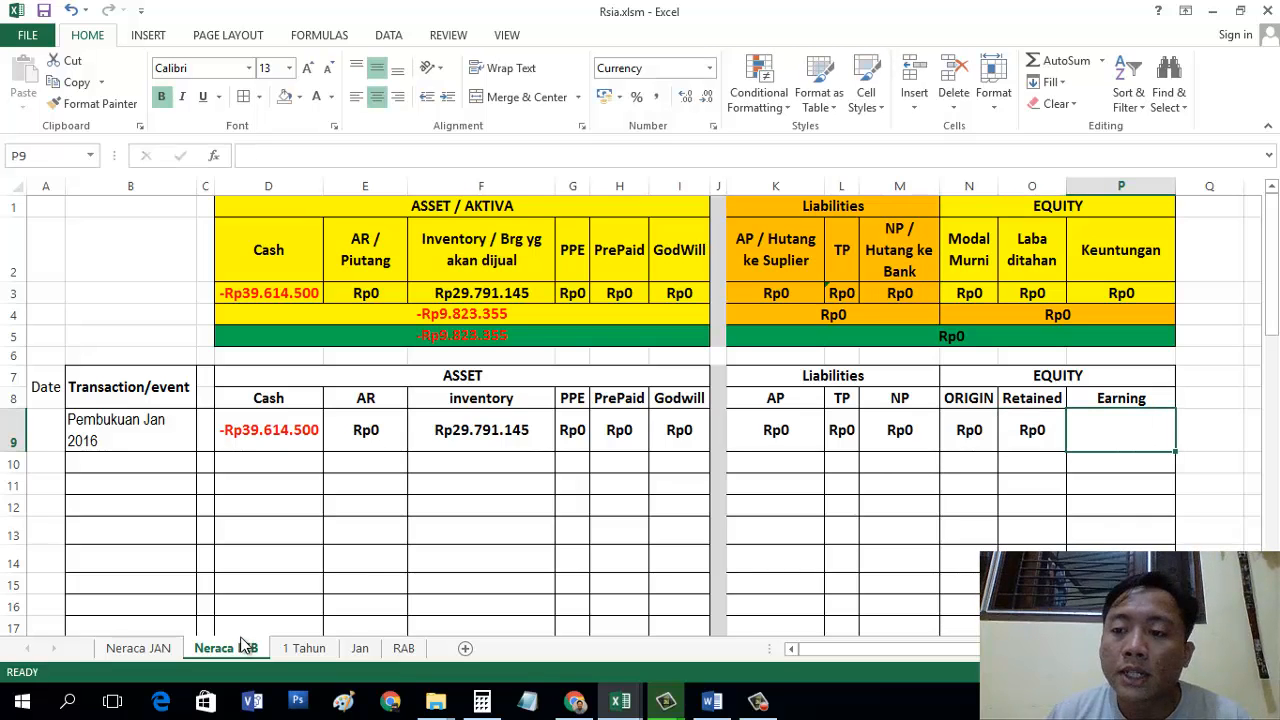
Step: Enter -98233555 for Earning in the Pembukuan Jan 2016 row and compare it with the Keuntungan total on Neraca JAN
click(149, 651)
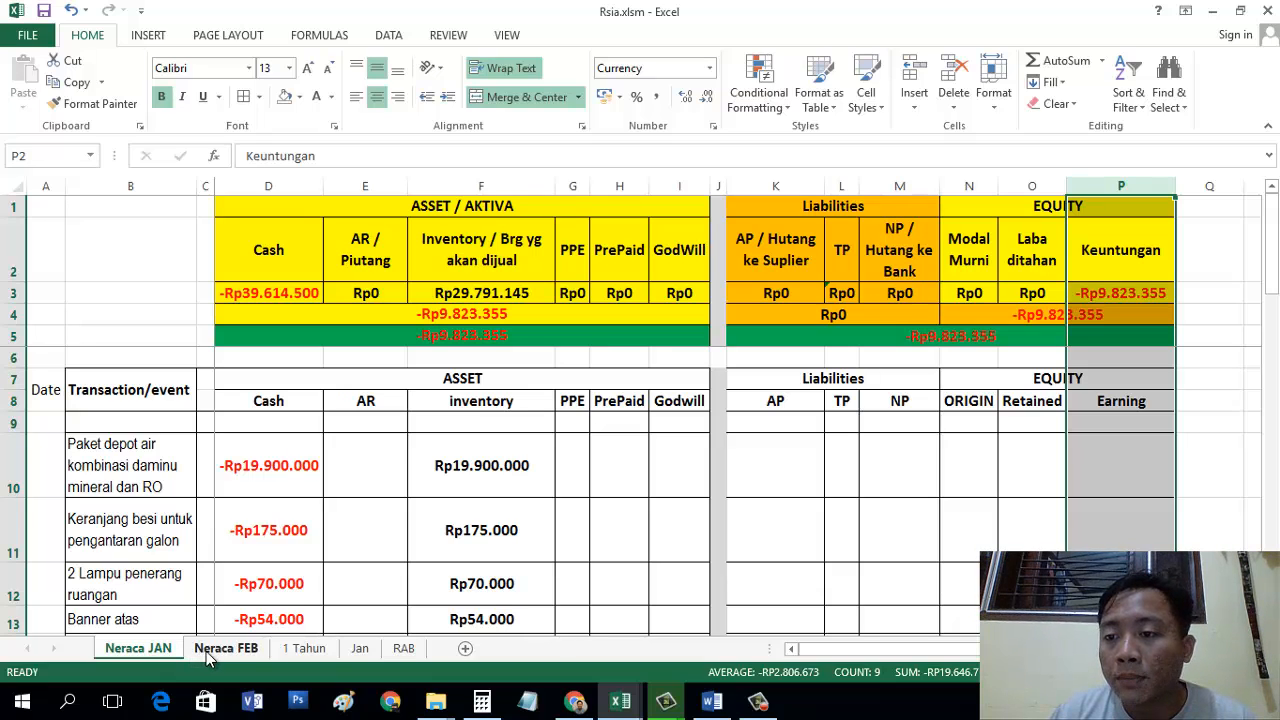
click(212, 651)
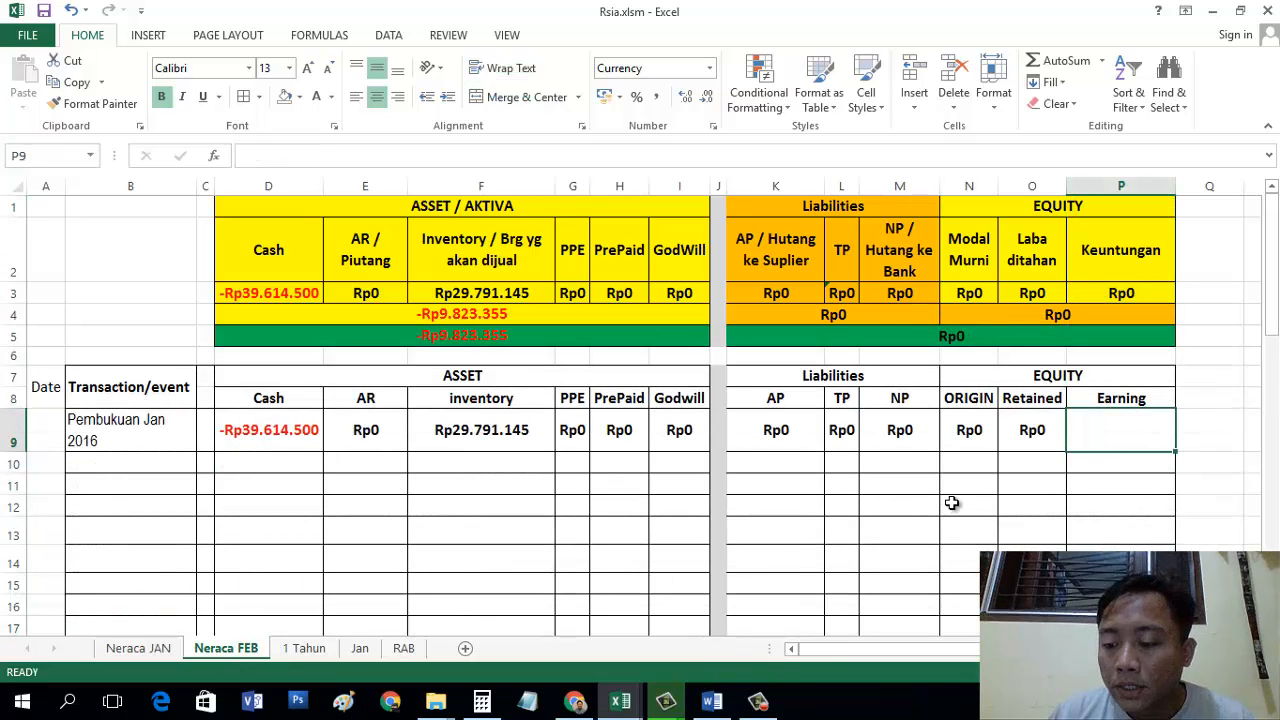
text(-Rp98.233.55)
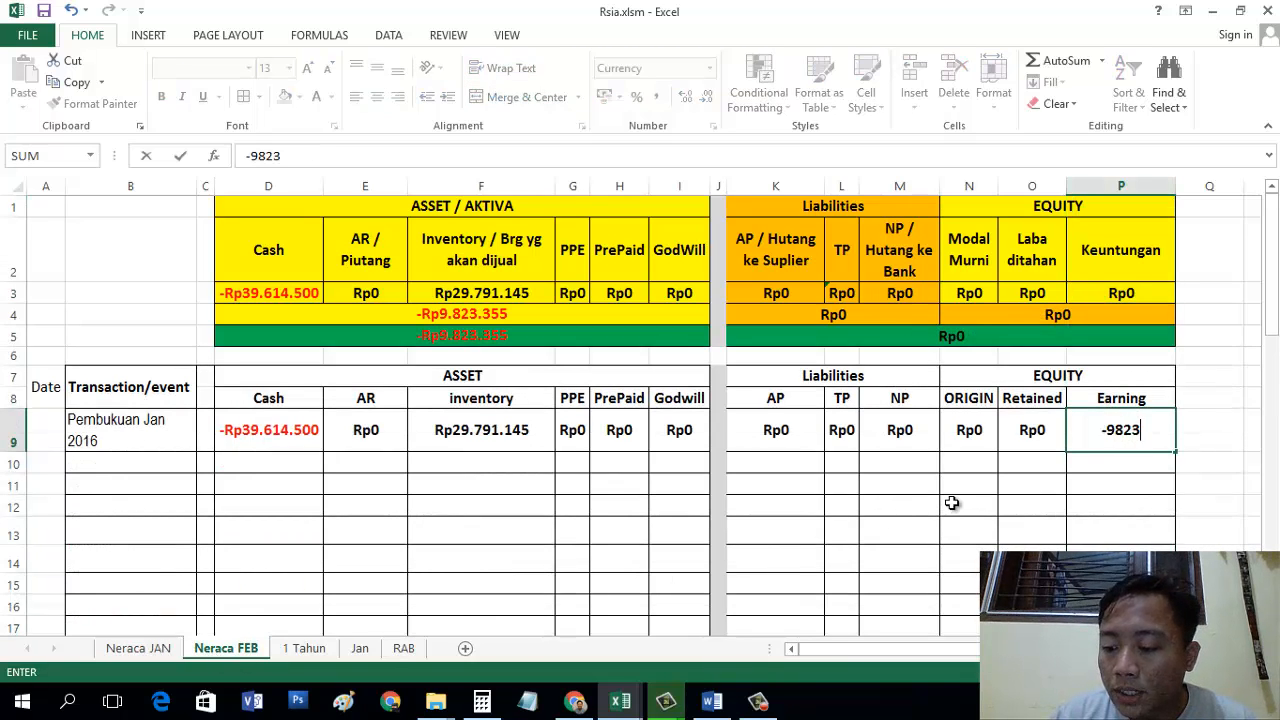
text(55)
key(Return)
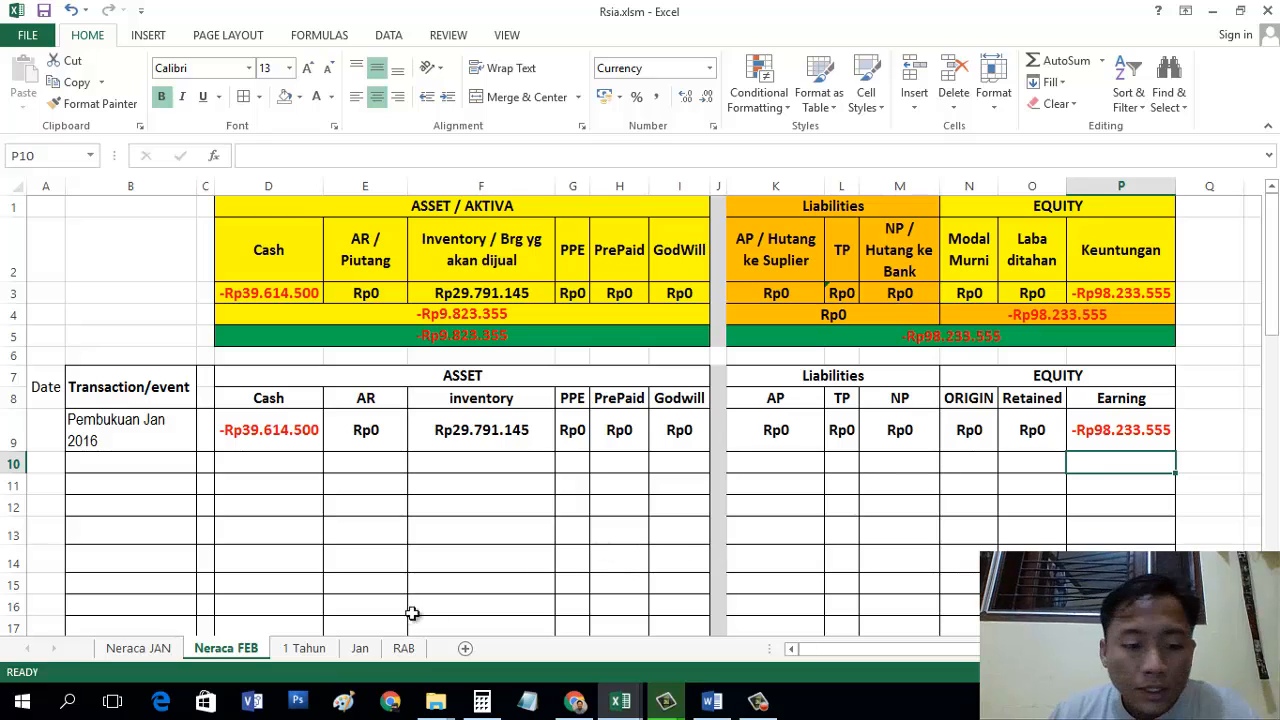
click(160, 650)
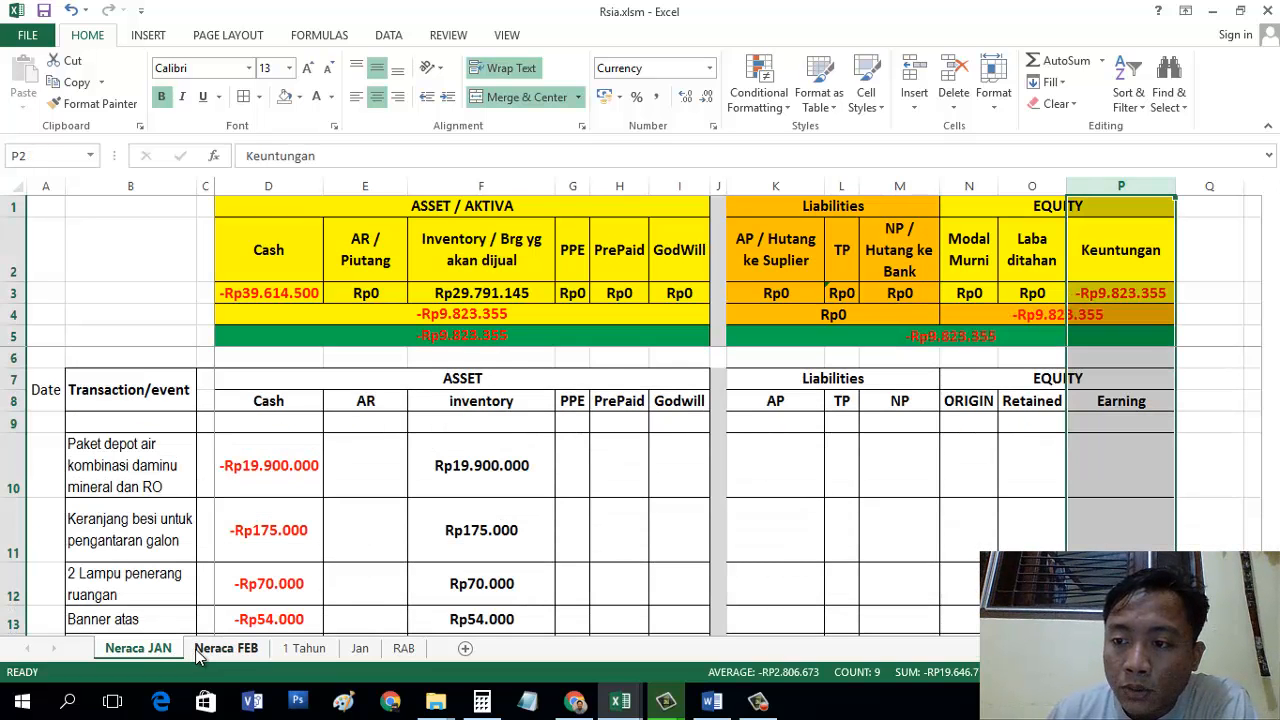
click(215, 650)
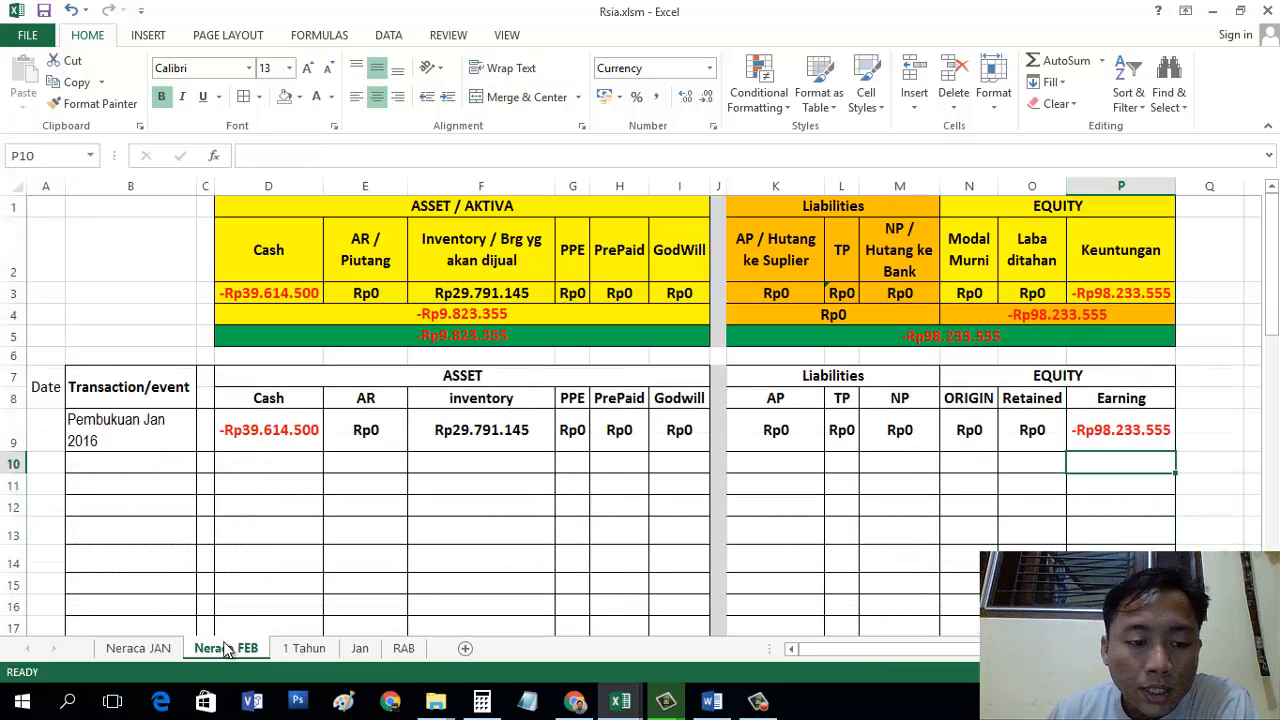
Step: Consult the Neraca JAN totals and correct Earning in the Pembukuan Jan 2016 row of Neraca FEB to -9823355
click(166, 651)
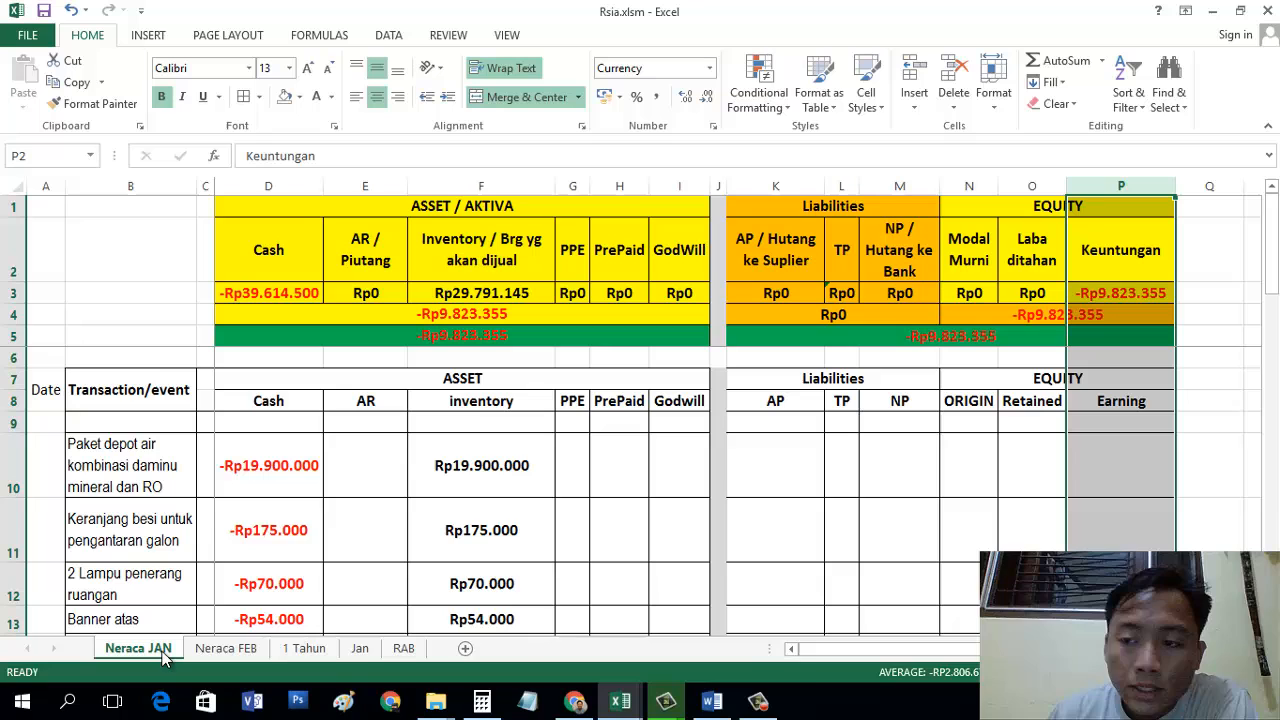
click(226, 648)
click(1115, 435)
click(435, 155)
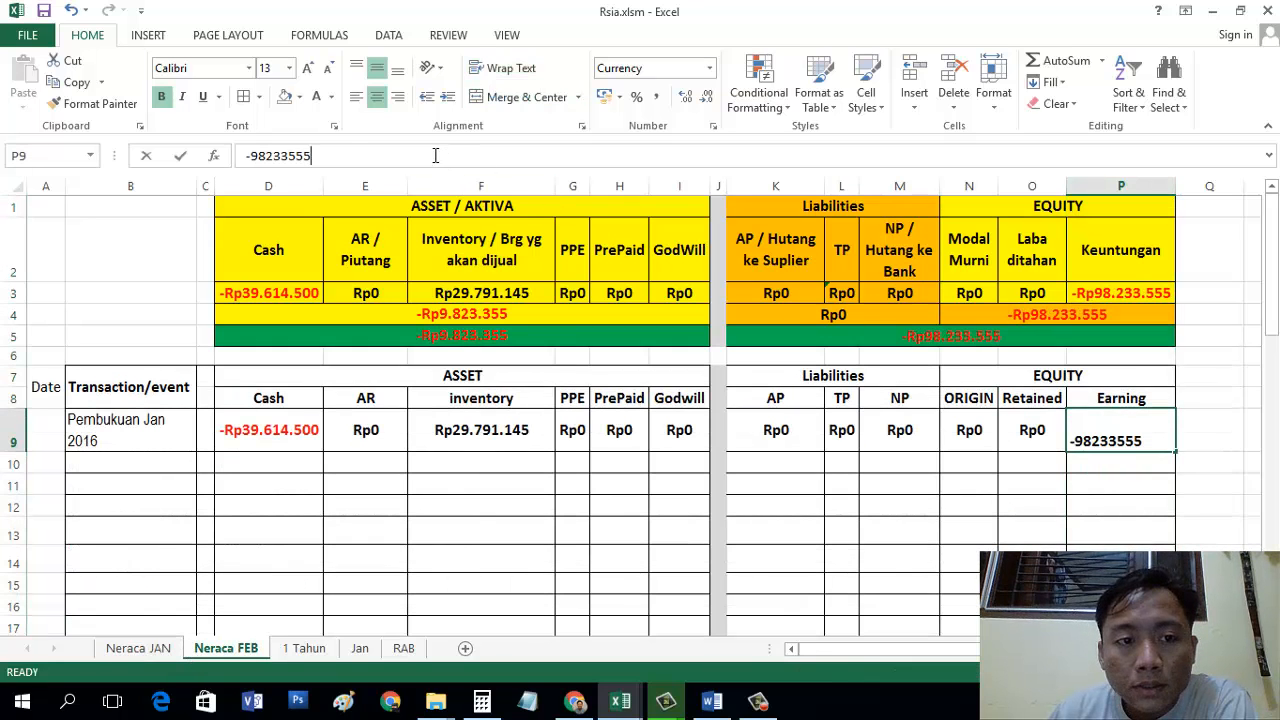
key(BackSpace)
key(Return)
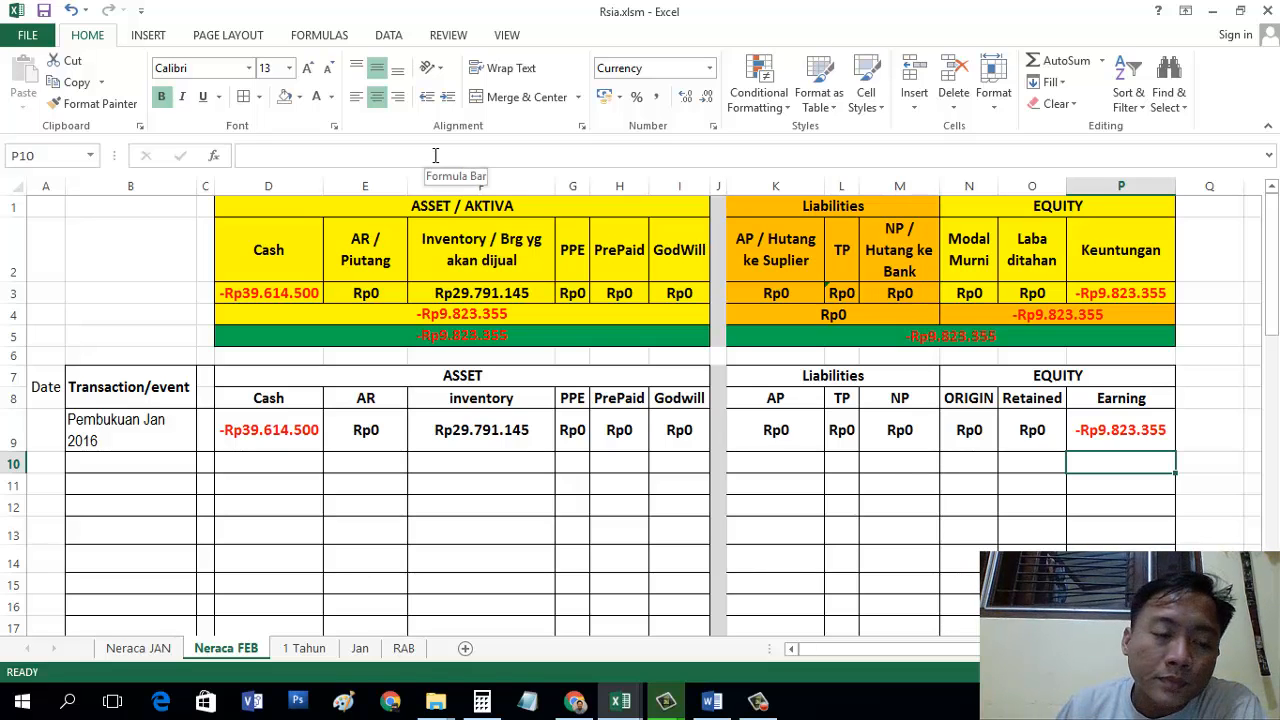
Step: Add a Laba ditahan entry in the Transaction/event column below Pembukuan Jan 2016
click(141, 428)
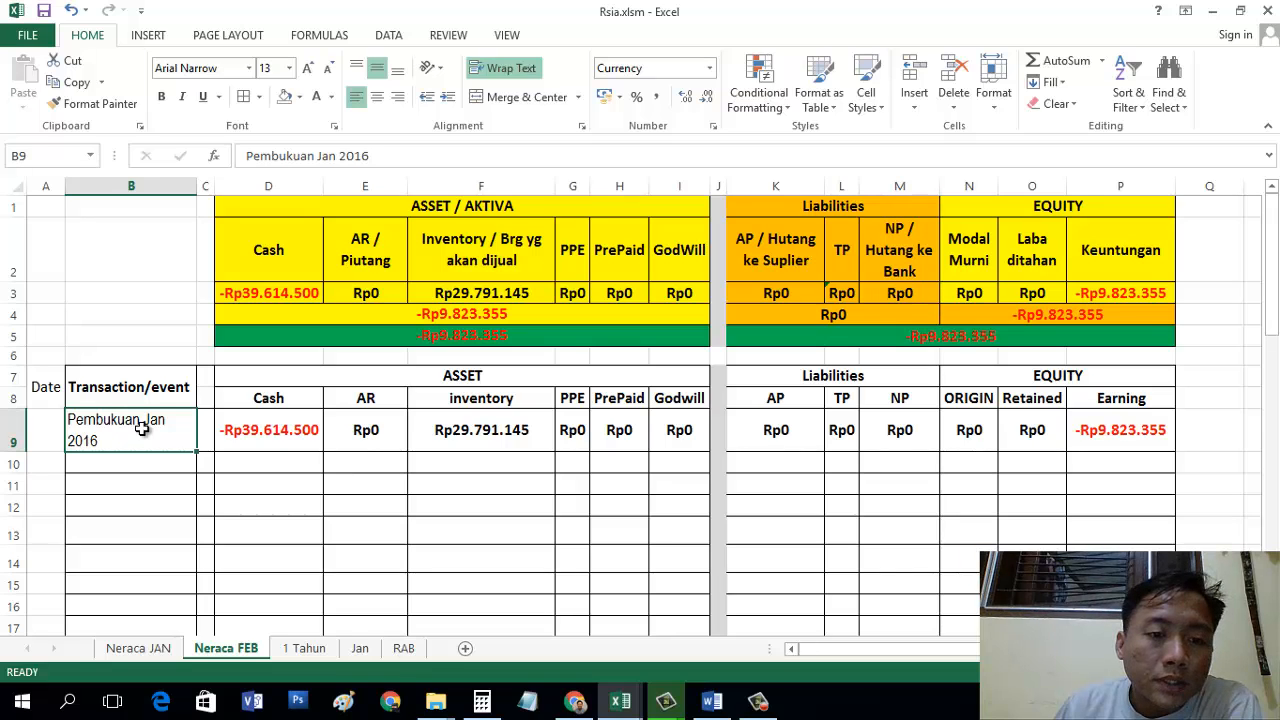
click(146, 459)
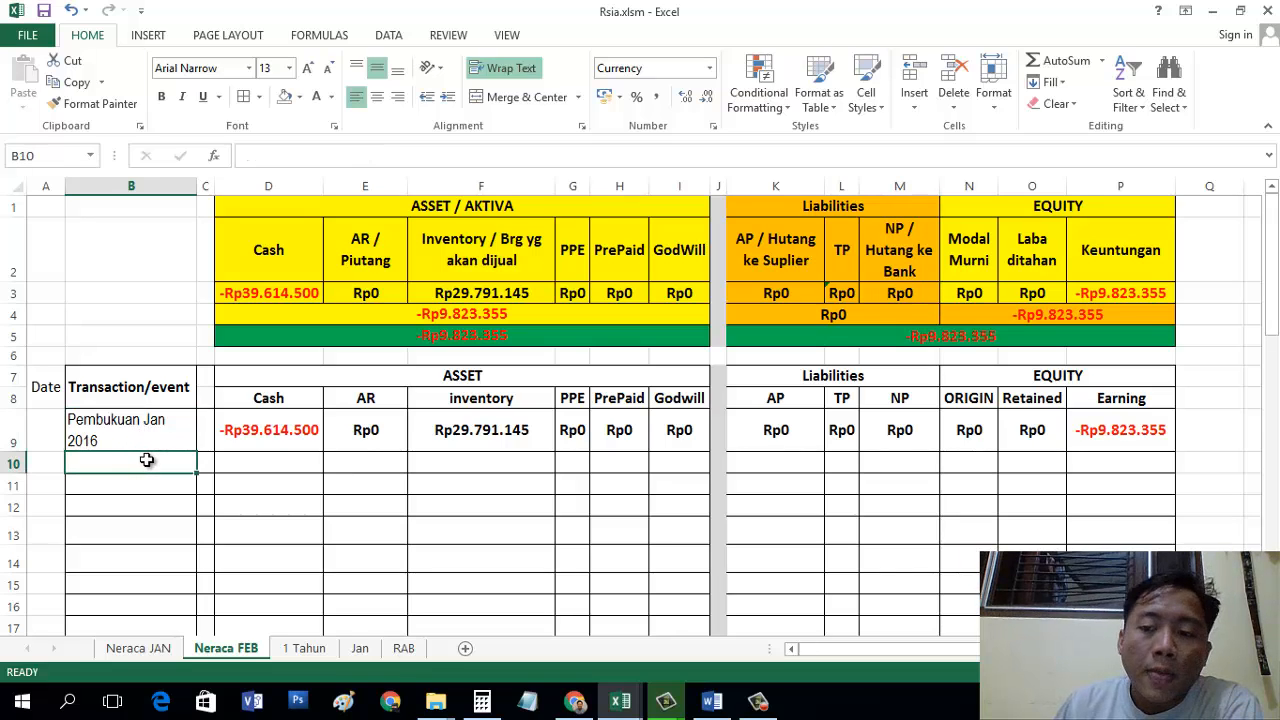
click(1121, 186)
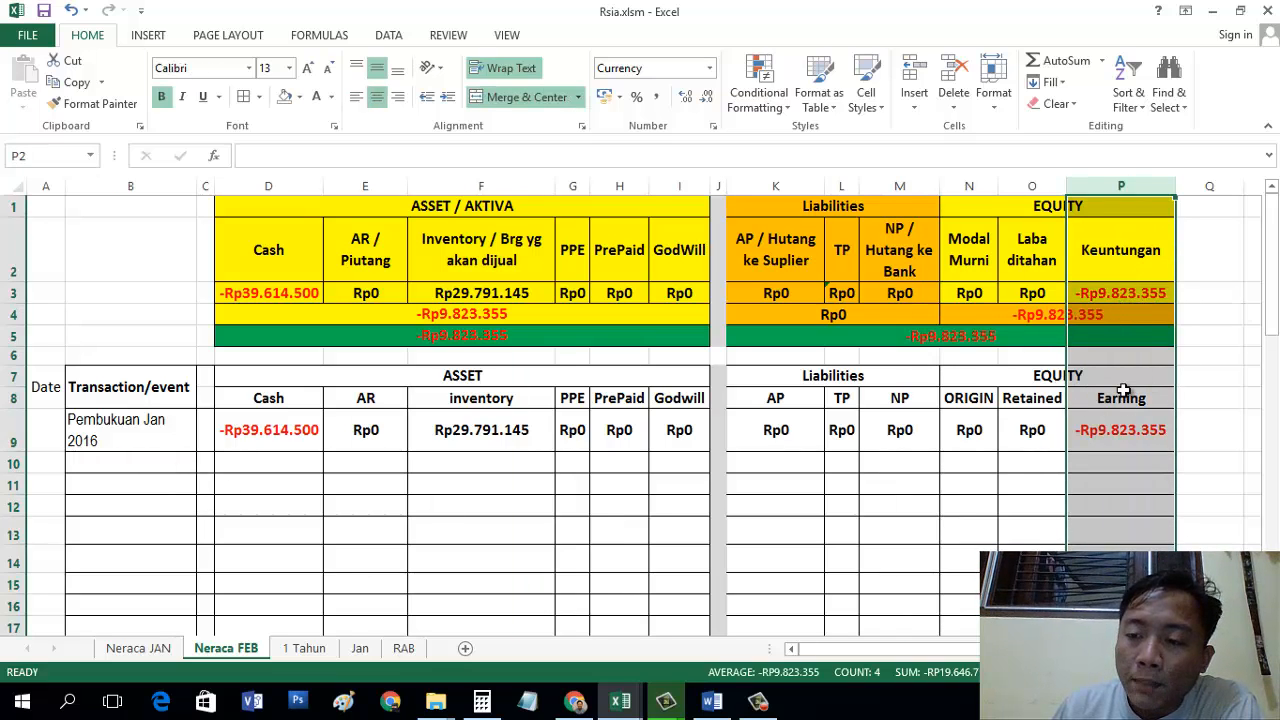
click(142, 462)
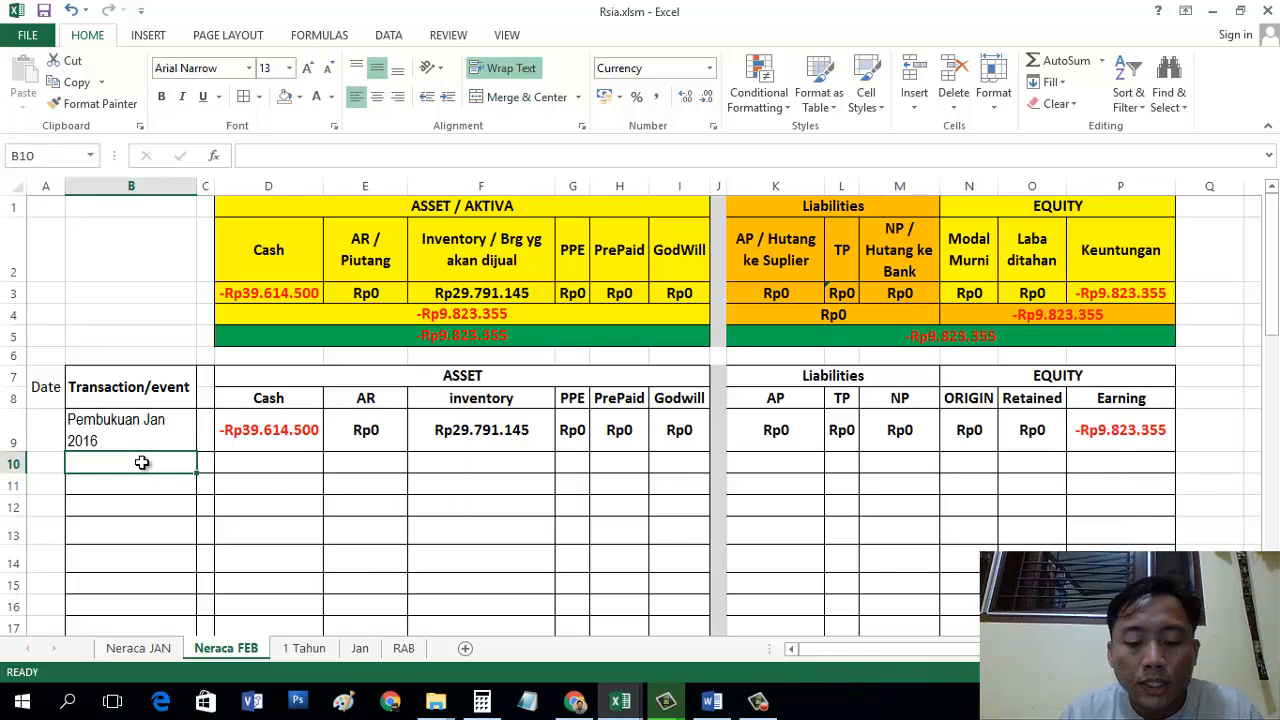
text(Laba ditahan)
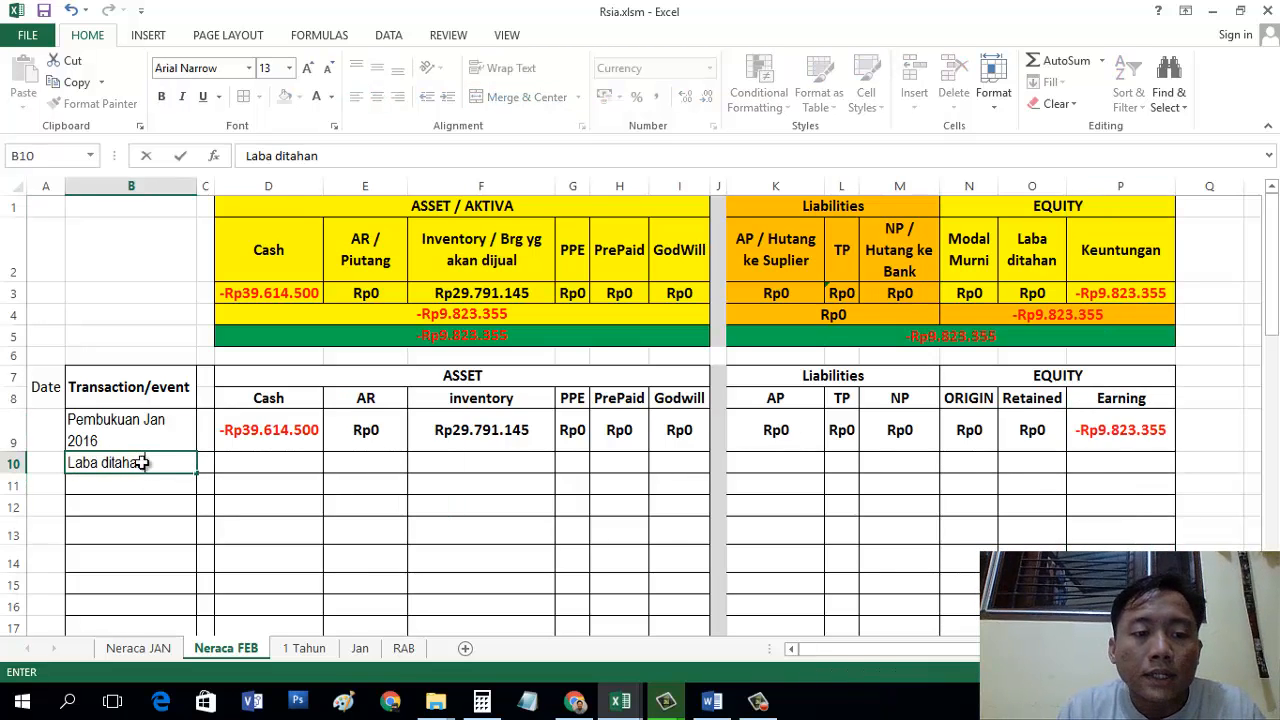
key(Tab)
key(Tab)
key(Tab)
key(Tab)
key(Tab)
key(Tab)
key(Tab)
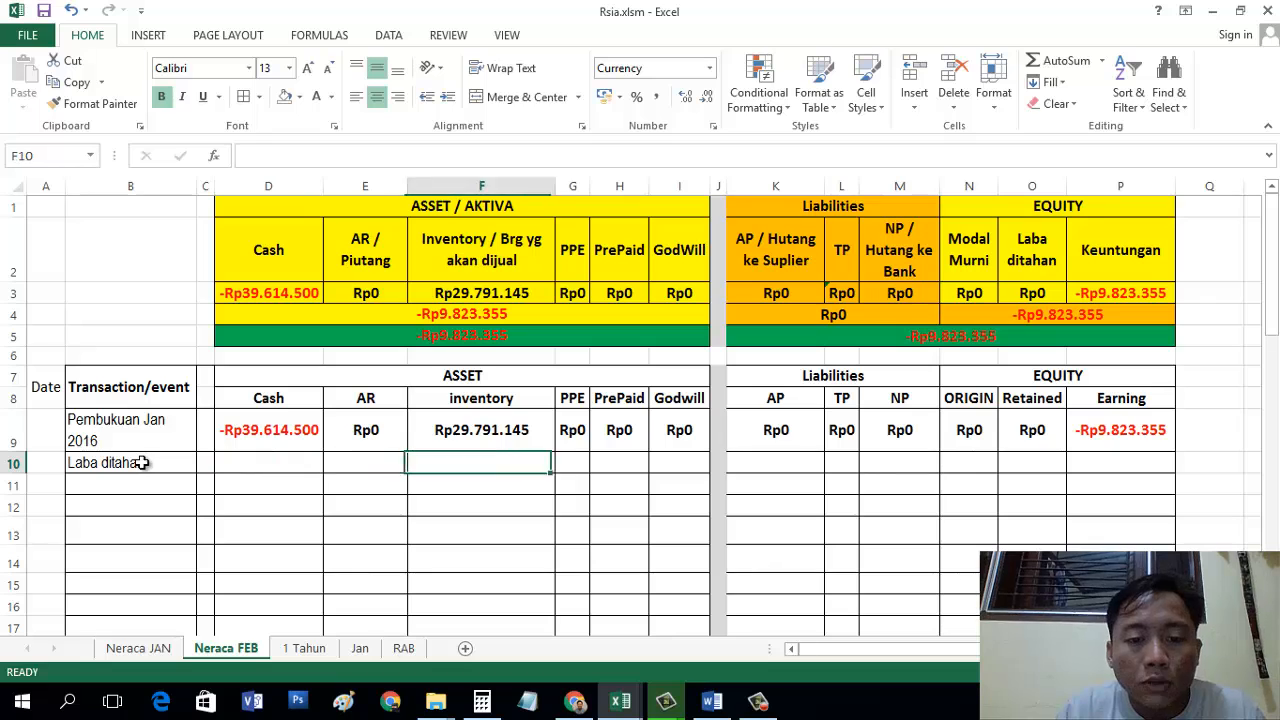
Step: Enter 0 for every asset column, from Cash to Godwill, in the Laba ditahan row
click(260, 437)
click(274, 466)
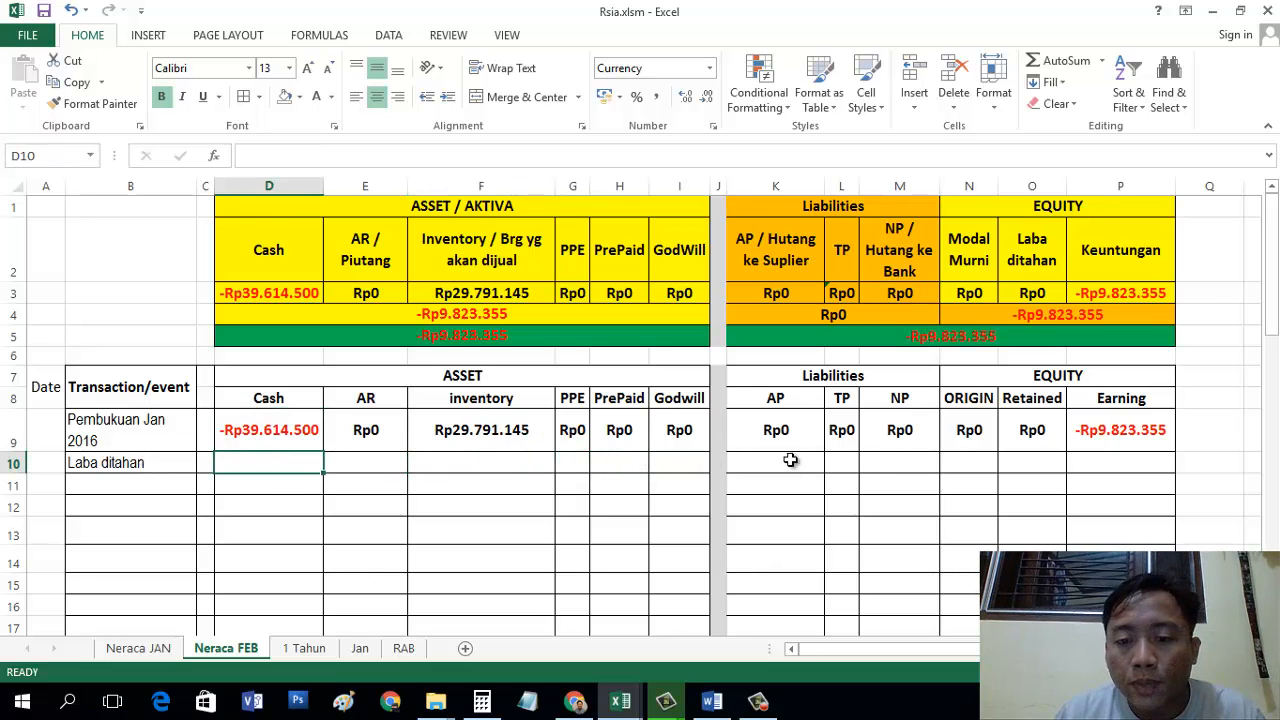
text(0)
key(Tab)
text(0)
key(Tab)
text(0)
key(Tab)
text(0)
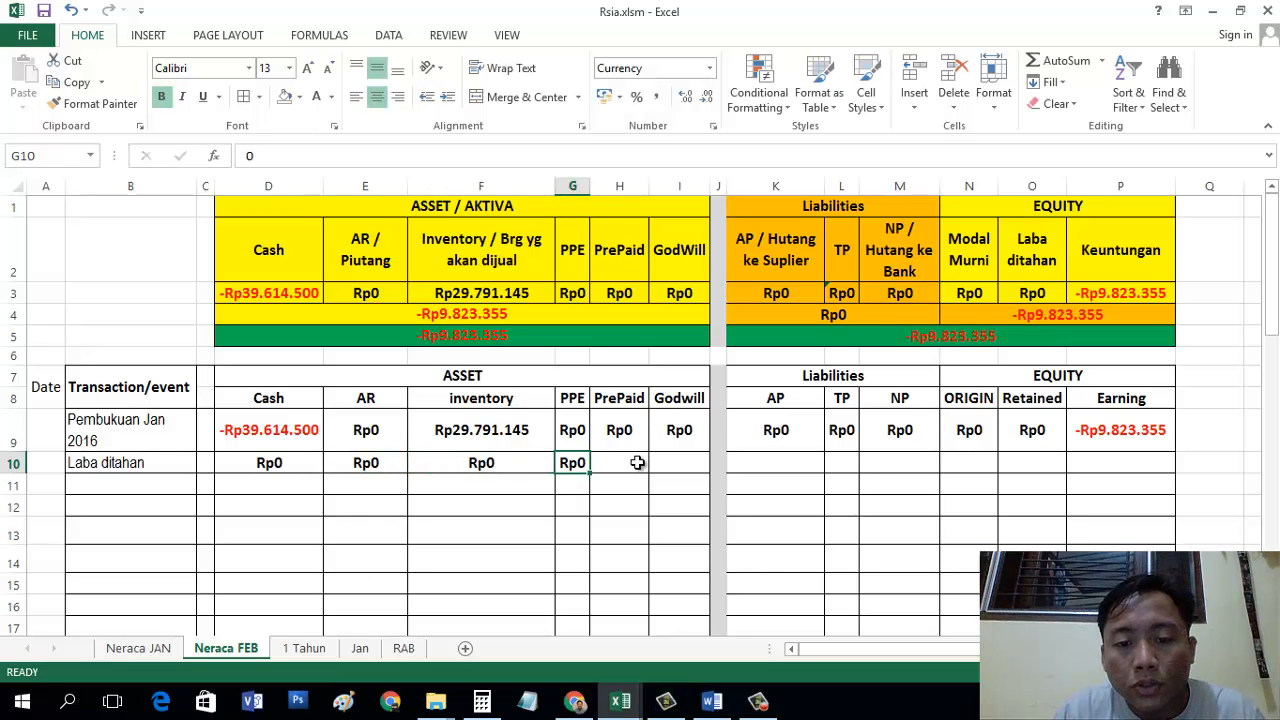
key(Tab)
text(0)
key(Tab)
text(0)
key(Tab)
Step: Enter 0 for AP, TP, NP, ORIGIN and Retained in the Laba ditahan row
key(Tab)
key(0)
key(Tab)
key(0)
key(Tab)
text(0)
key(Tab)
text(0)
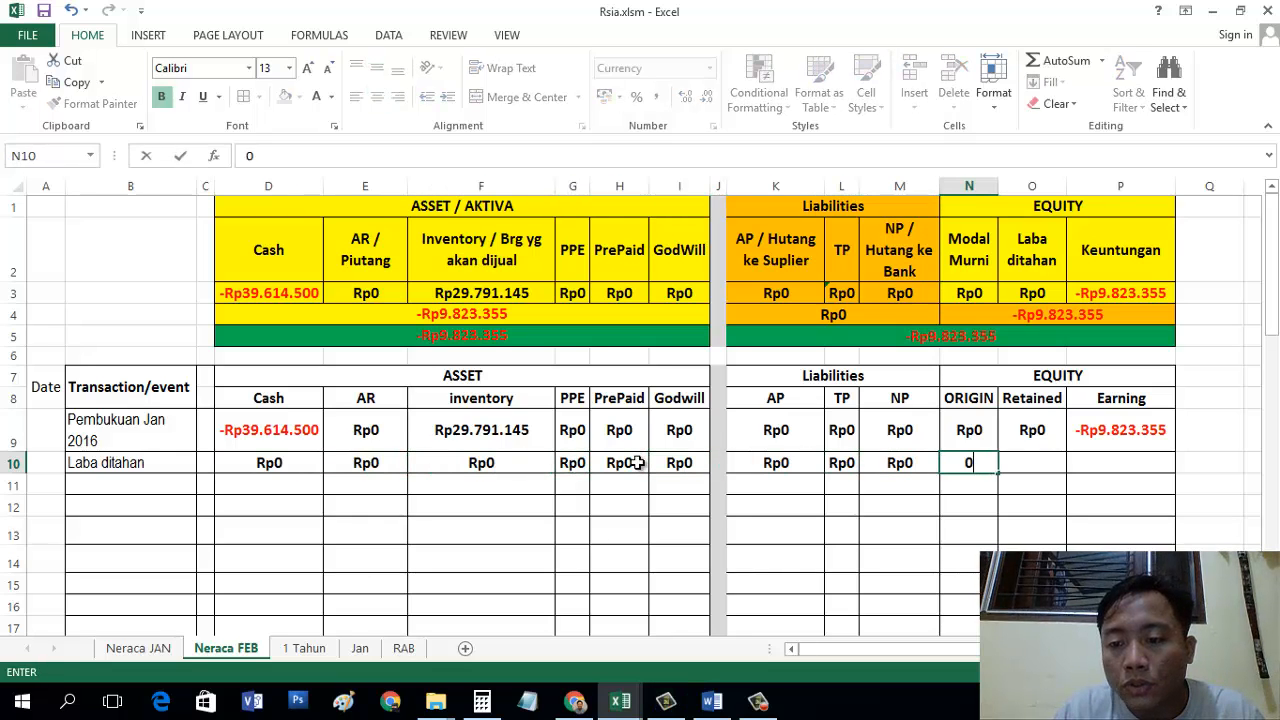
key(Tab)
text(0)
key(Tab)
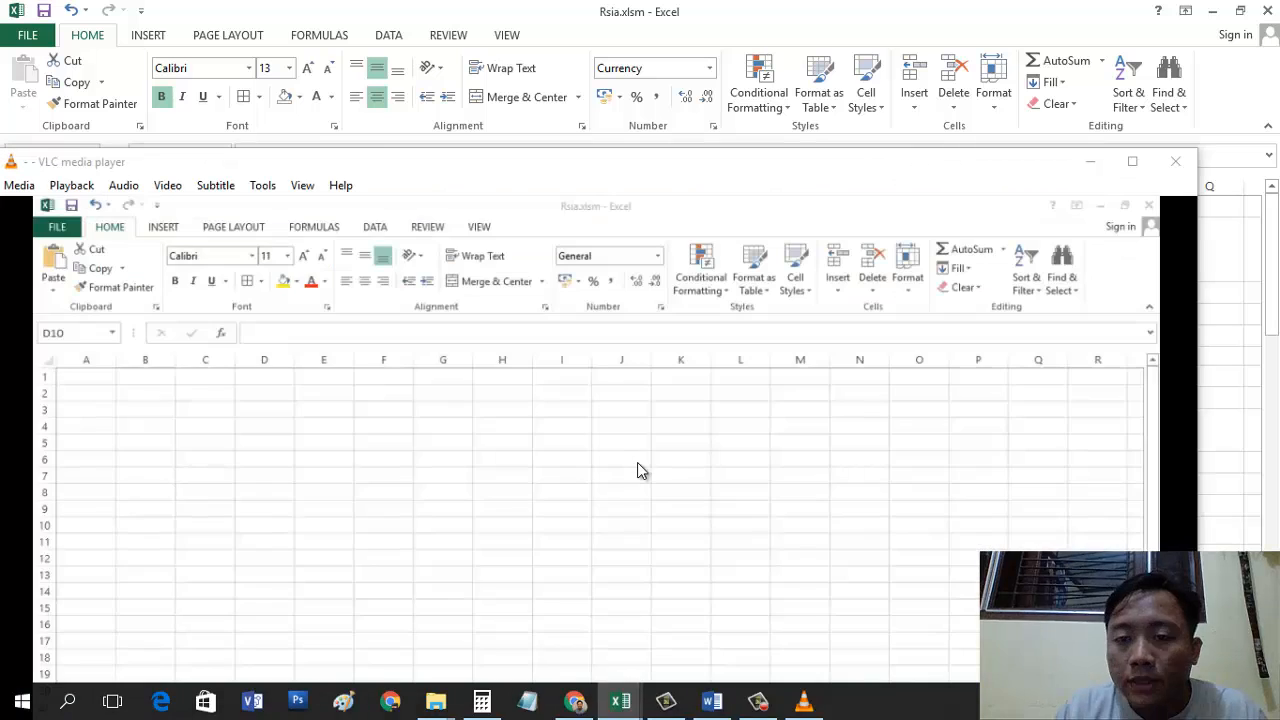
click(757, 700)
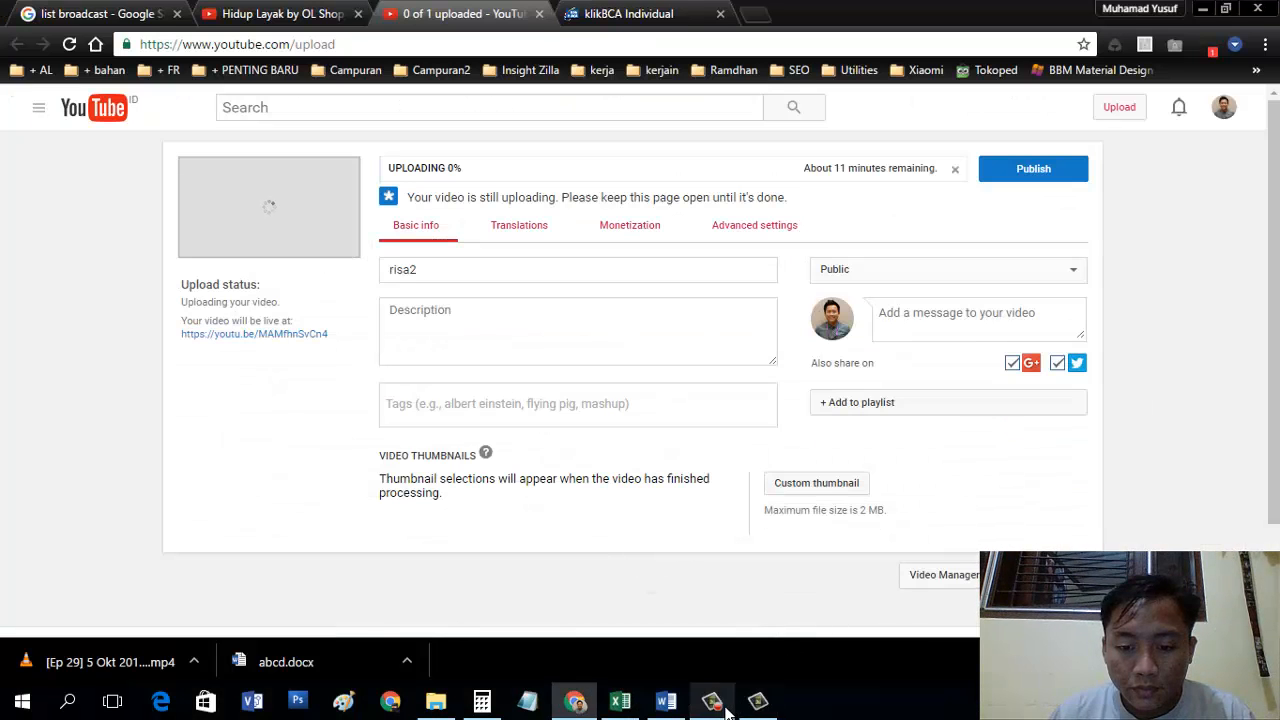
click(757, 700)
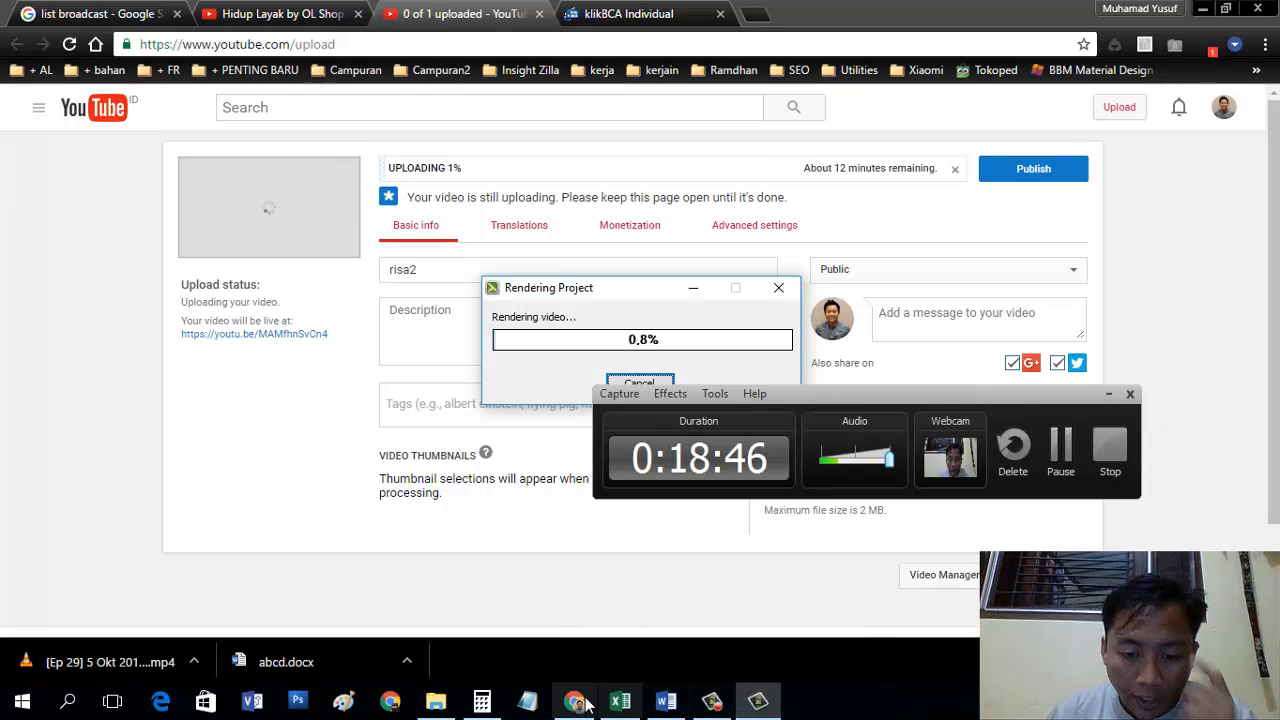
click(620, 701)
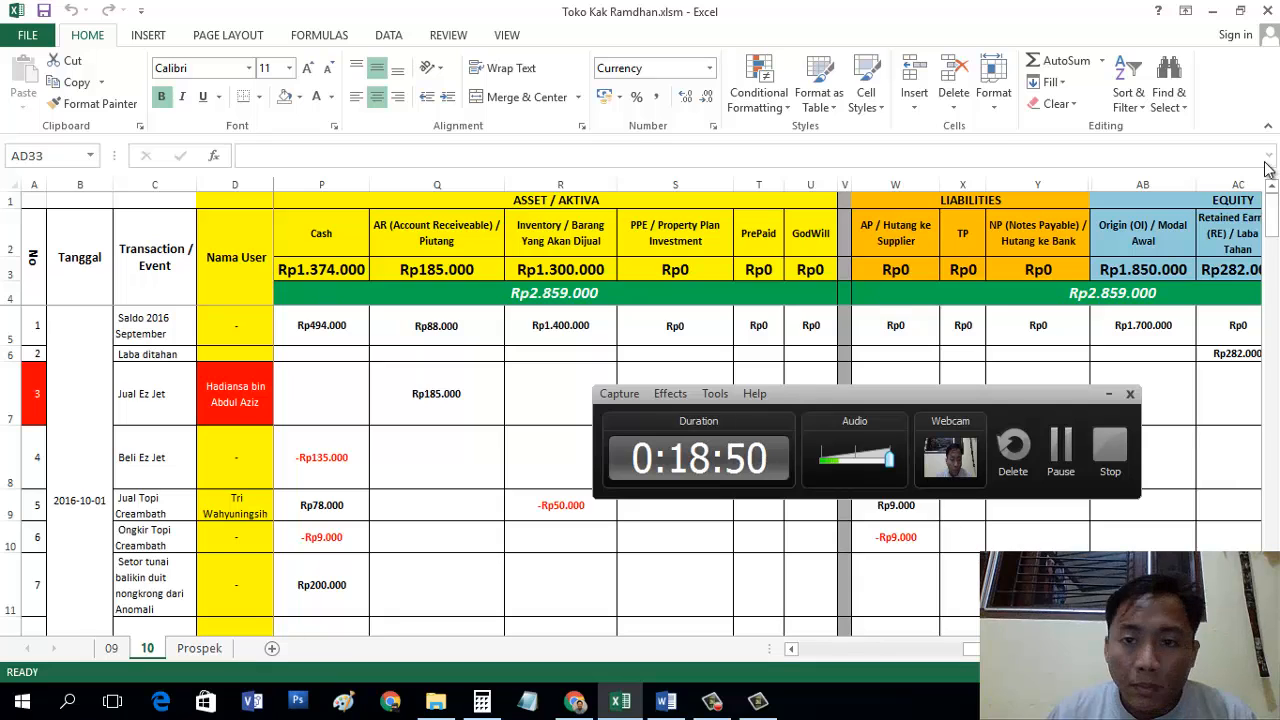
key(alt+Tab)
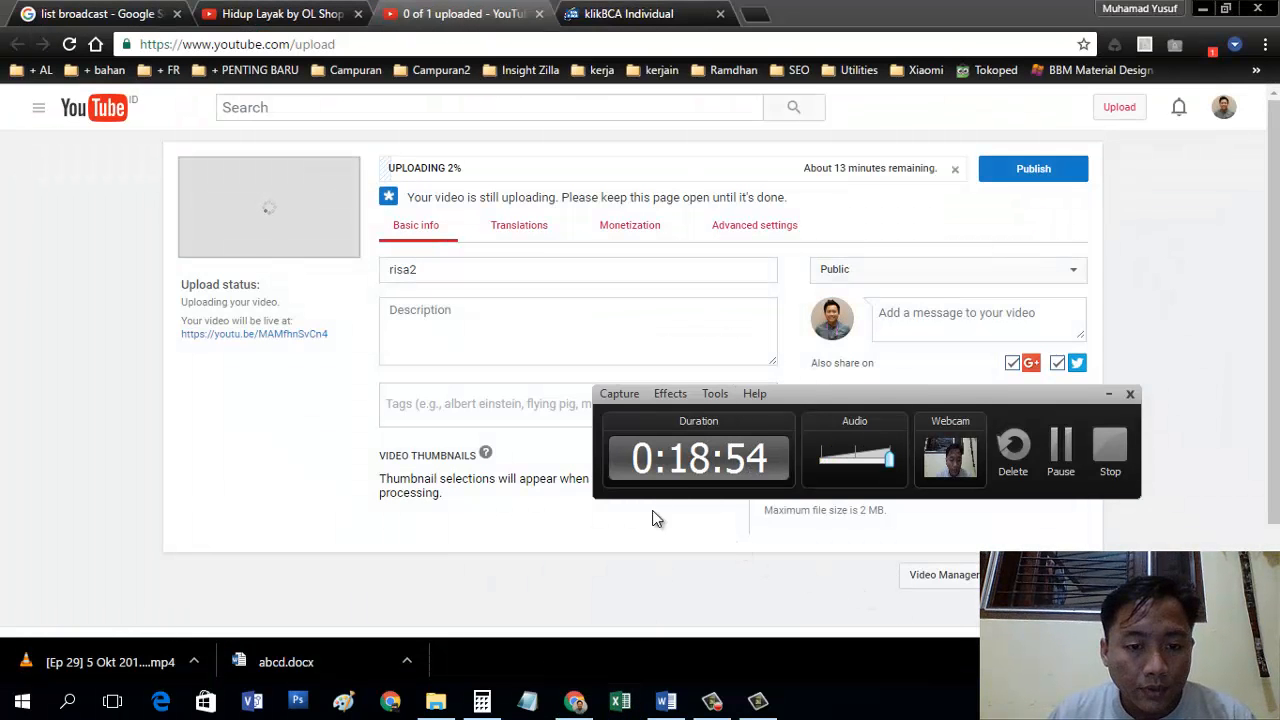
Step: Rename the workbook on the desktop to Risa.xlsm and reopen it in a maximized Excel window
key(super+d)
click(93, 559)
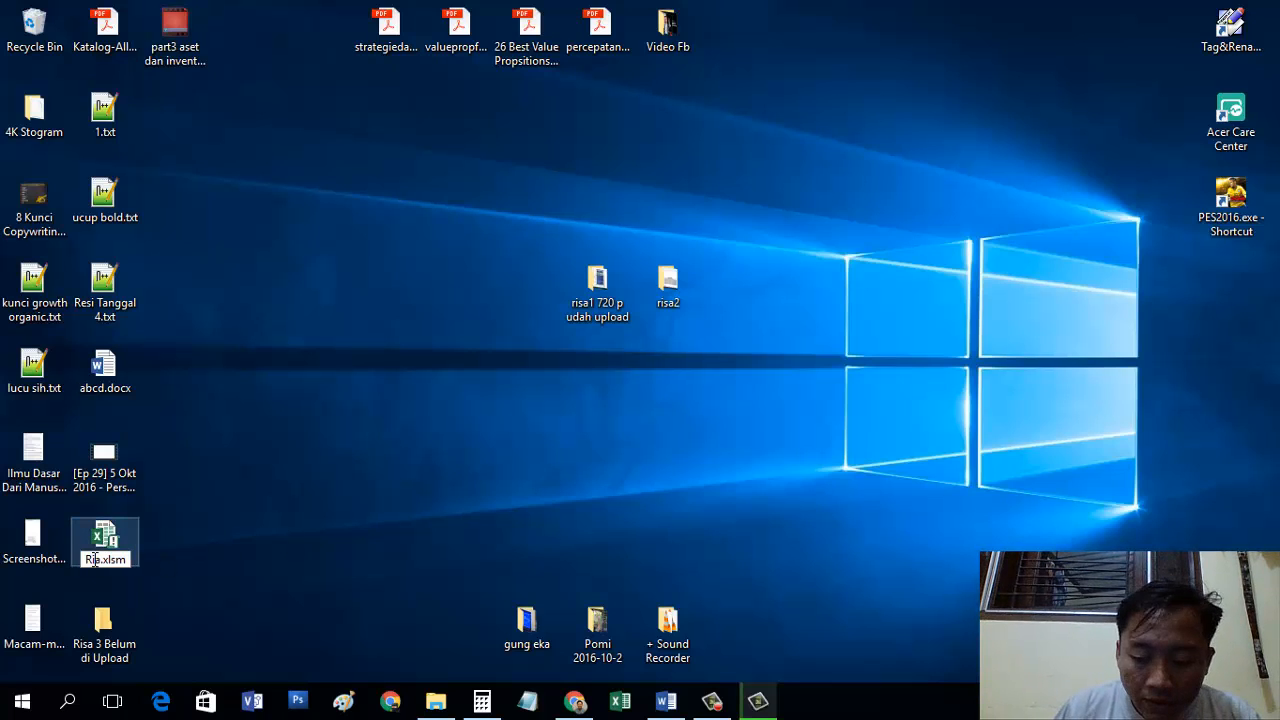
text(s)
key(Return)
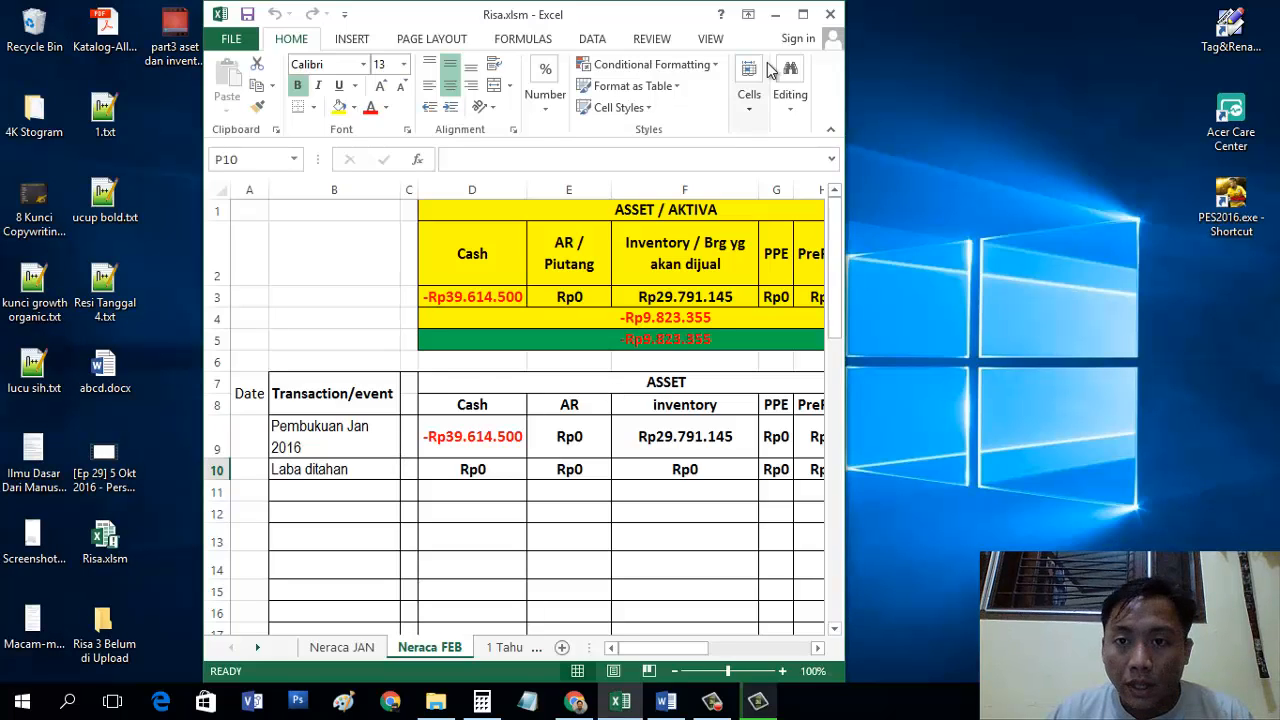
click(802, 14)
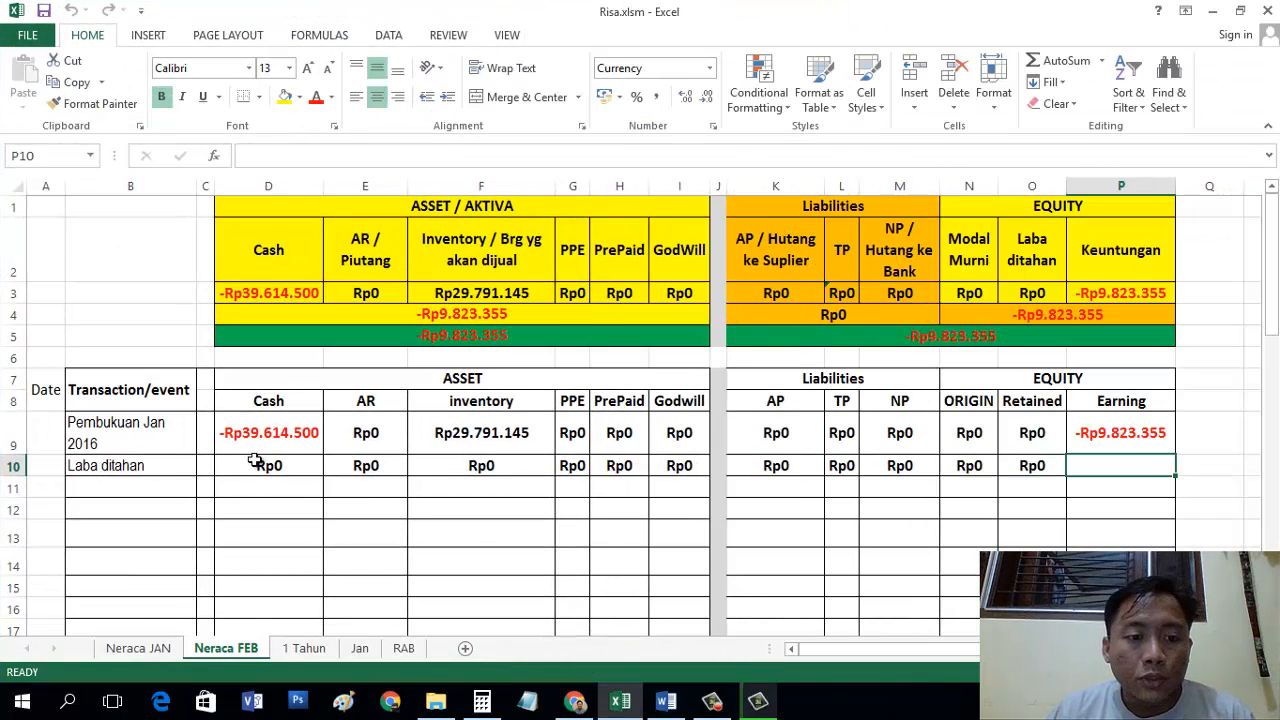
Step: Clear all the zeros from Cash through Retained in the Laba ditahan row
click(255, 461)
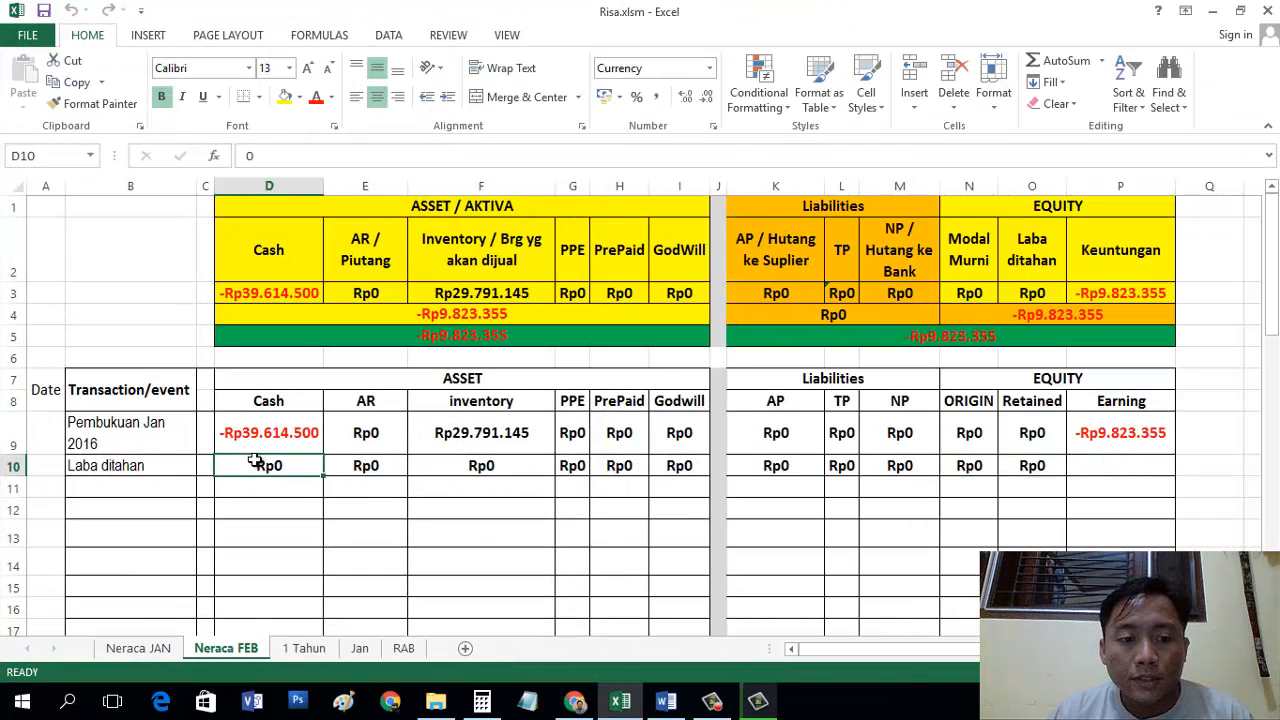
shift+click(1012, 466)
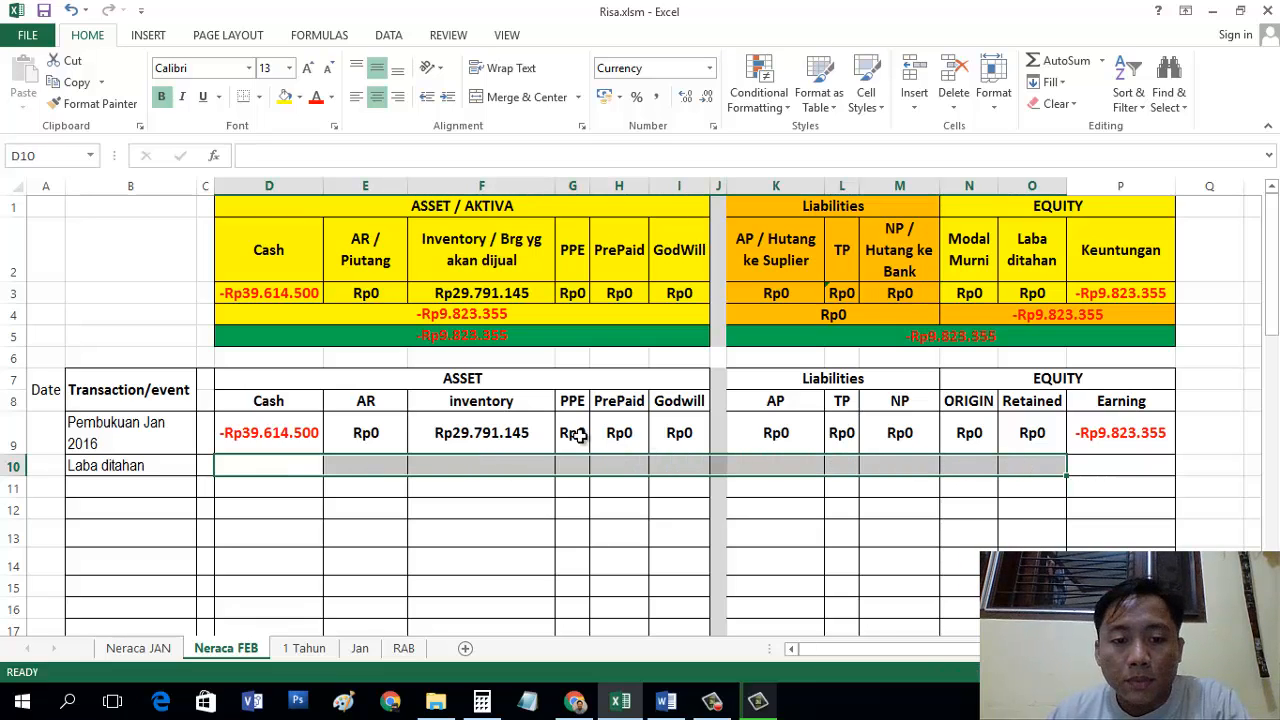
key(Delete)
Step: Clear the zeros under AR, PPE, PrePaid and Godwill in the Pembukuan Jan 2016 row
click(369, 432)
key(Delete)
click(572, 432)
key(Delete)
click(619, 432)
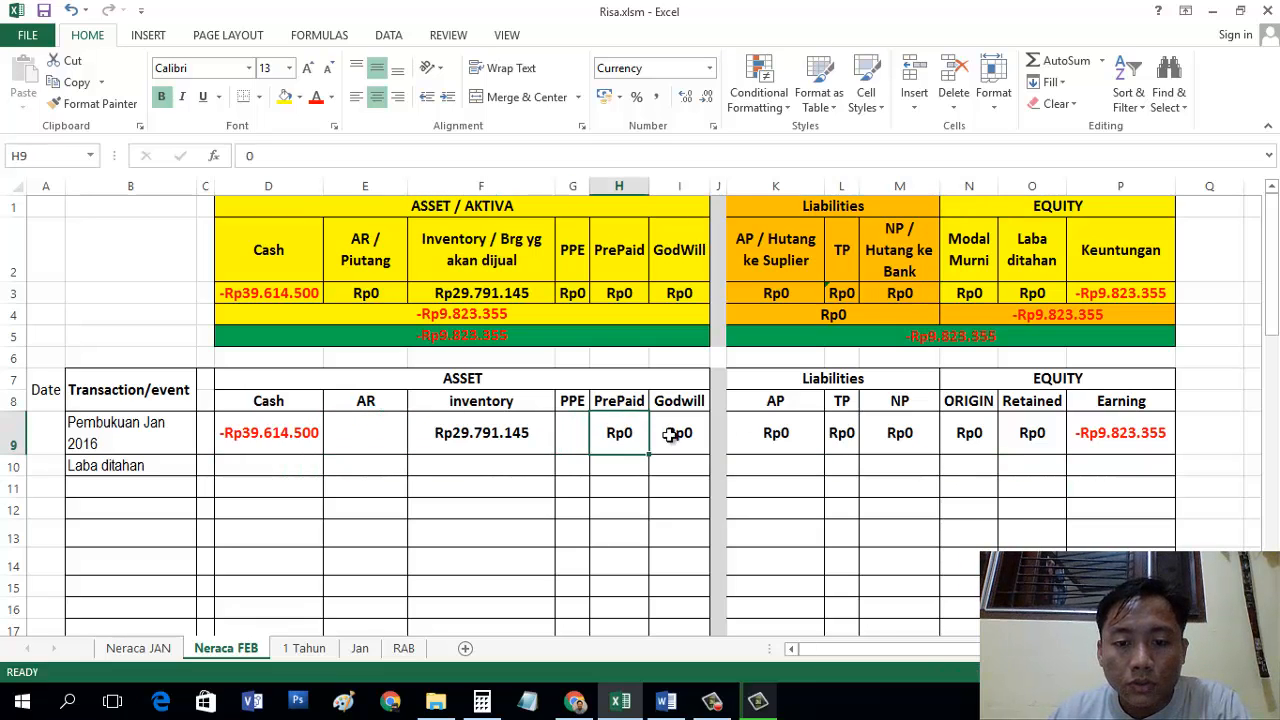
key(Delete)
click(679, 432)
key(Delete)
Step: Clear the zeros under AP, TP, NP, ORIGIN and Retained in the Pembukuan Jan 2016 row
click(775, 432)
key(Delete)
key(Delete)
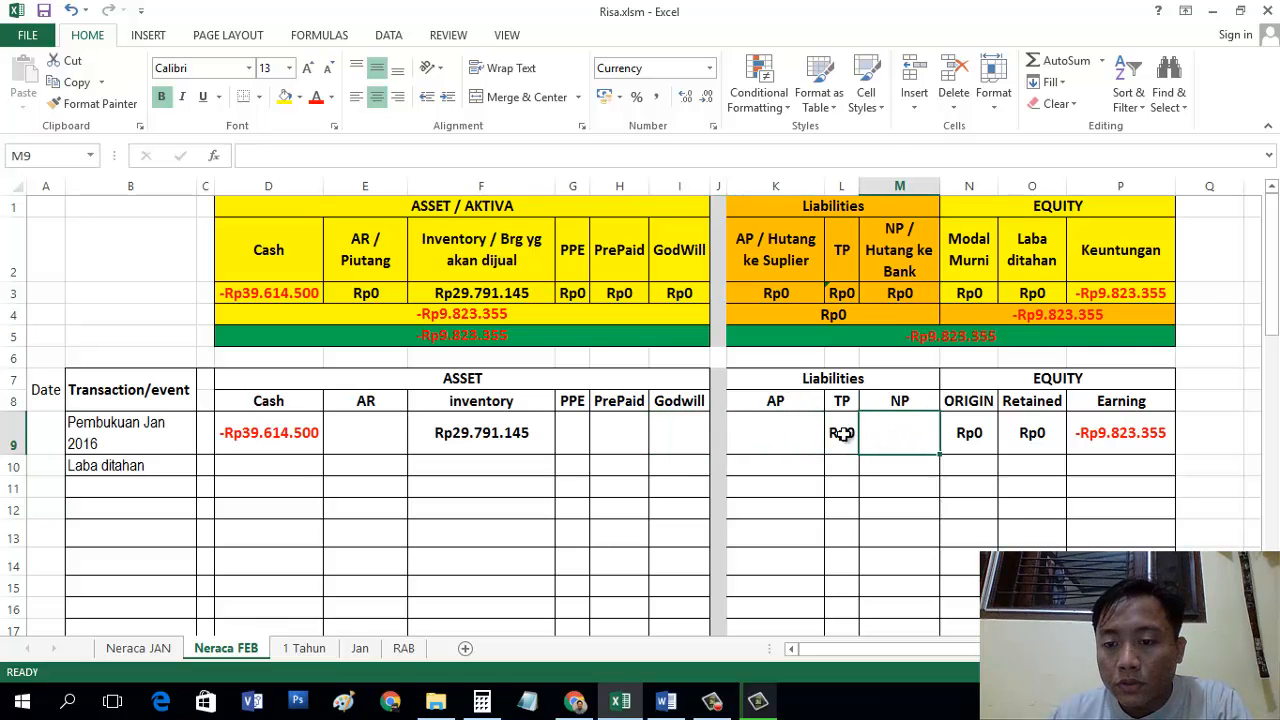
click(840, 430)
key(Delete)
click(966, 430)
key(Delete)
click(1040, 430)
key(Delete)
Step: Consult the closing totals on Neraca JAN and return to Neraca FEB
click(1088, 467)
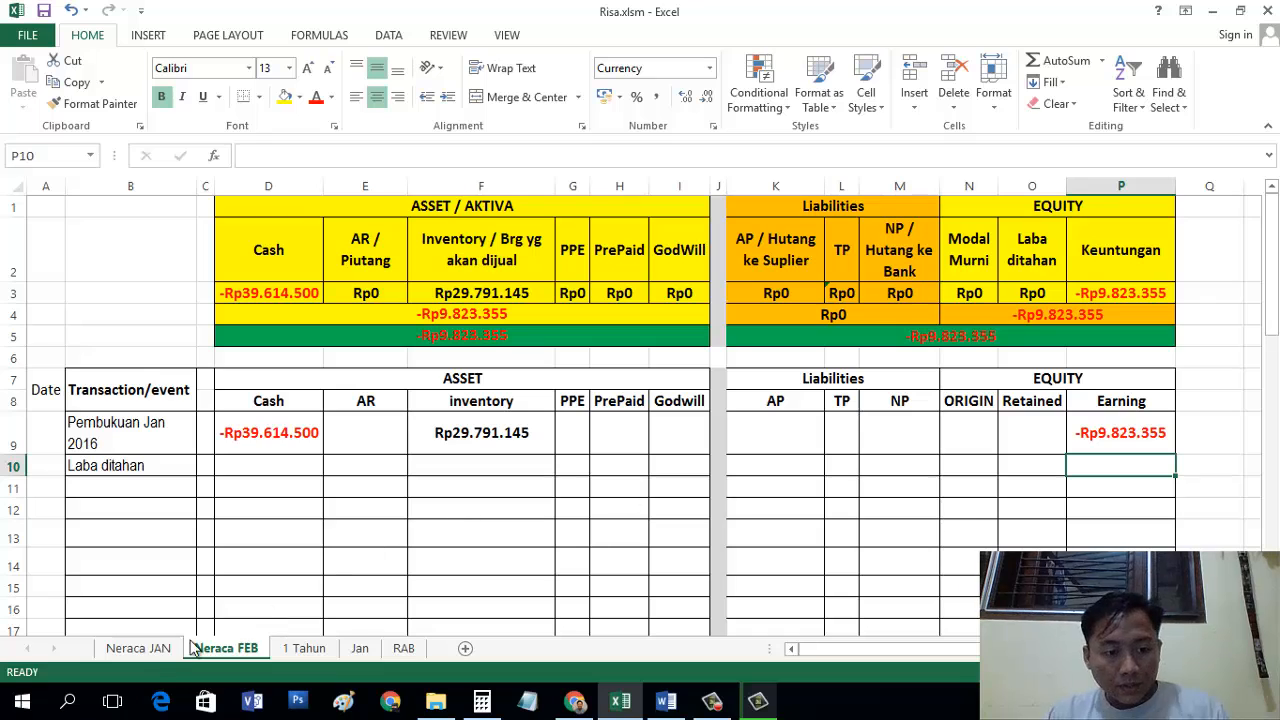
click(138, 648)
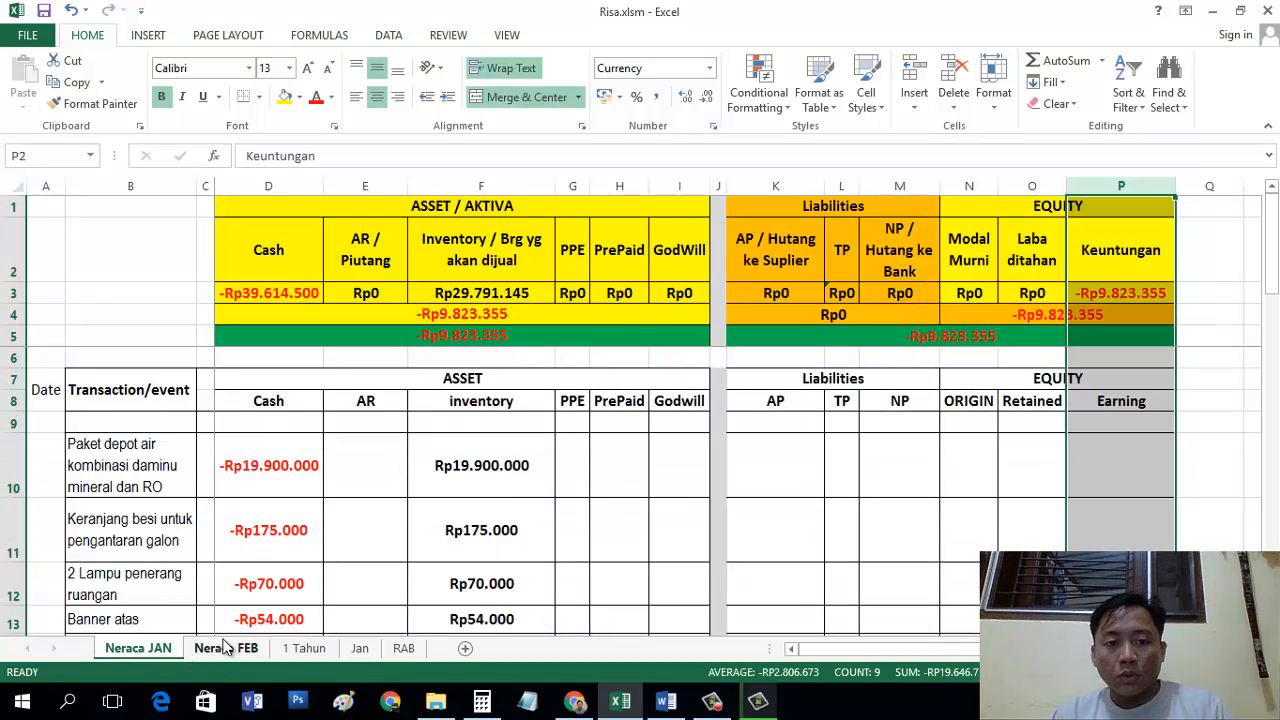
click(218, 648)
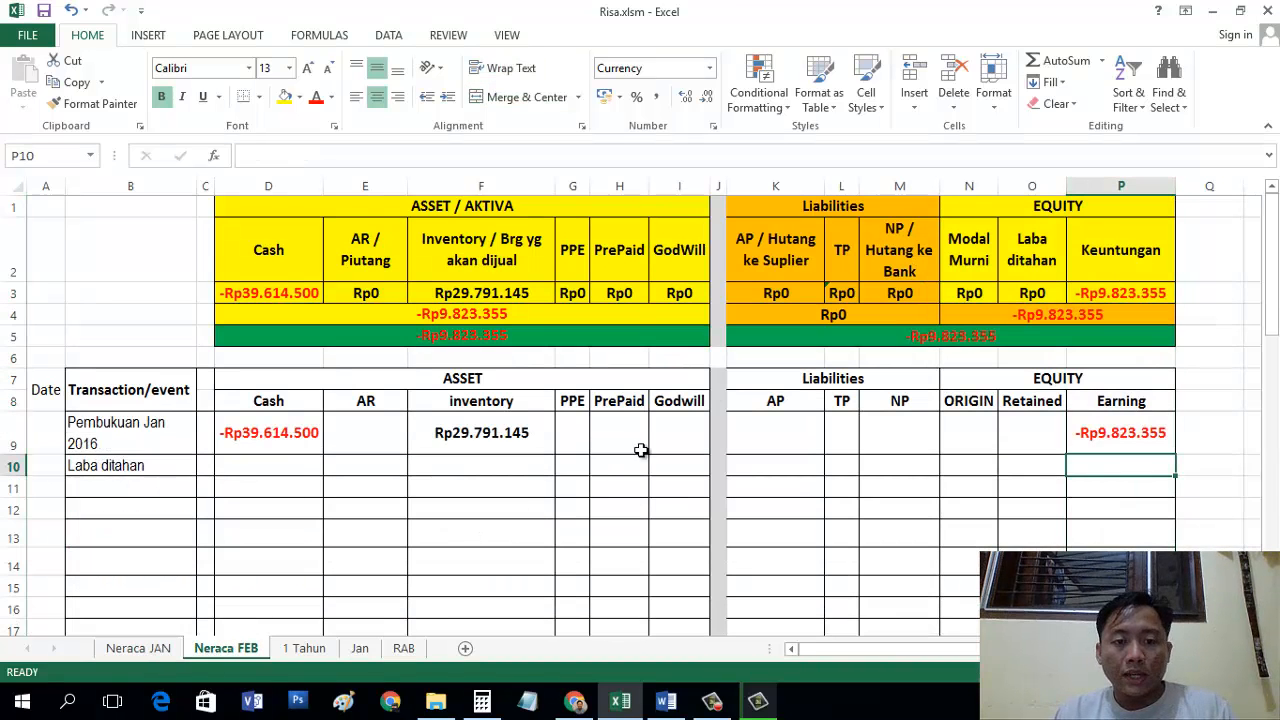
click(620, 341)
click(905, 335)
shift+click(650, 339)
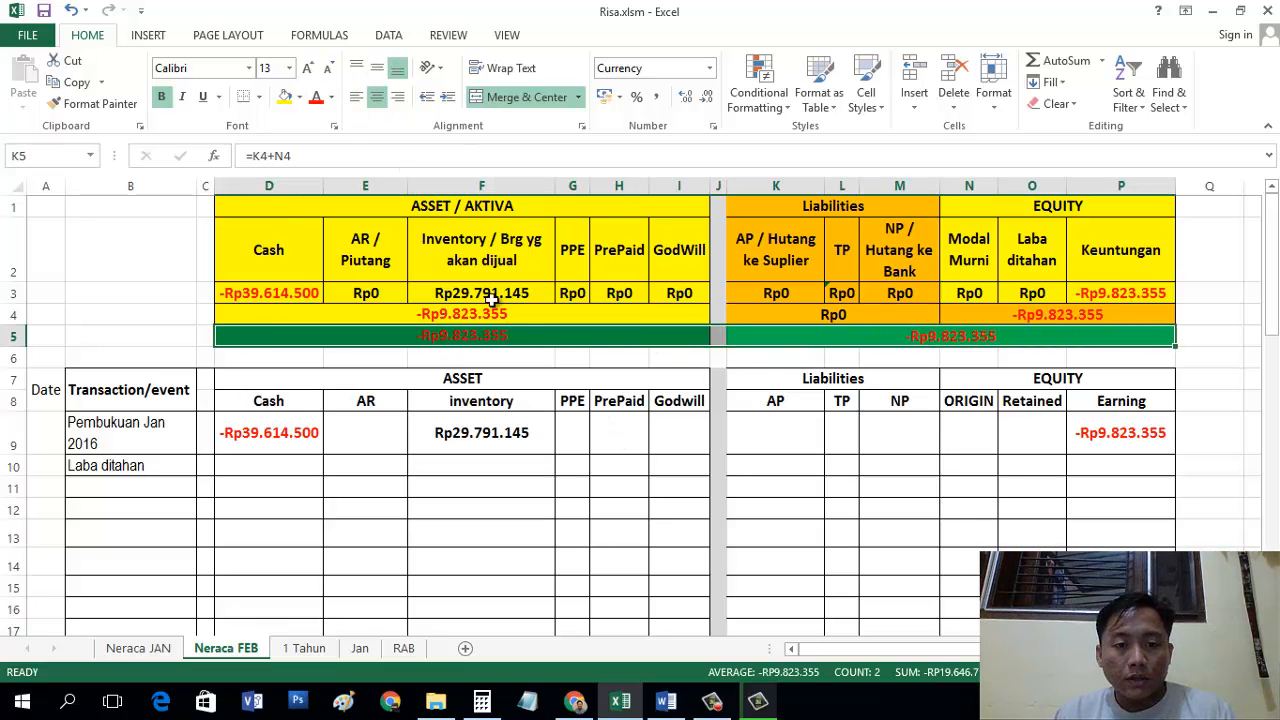
click(331, 97)
click(331, 97)
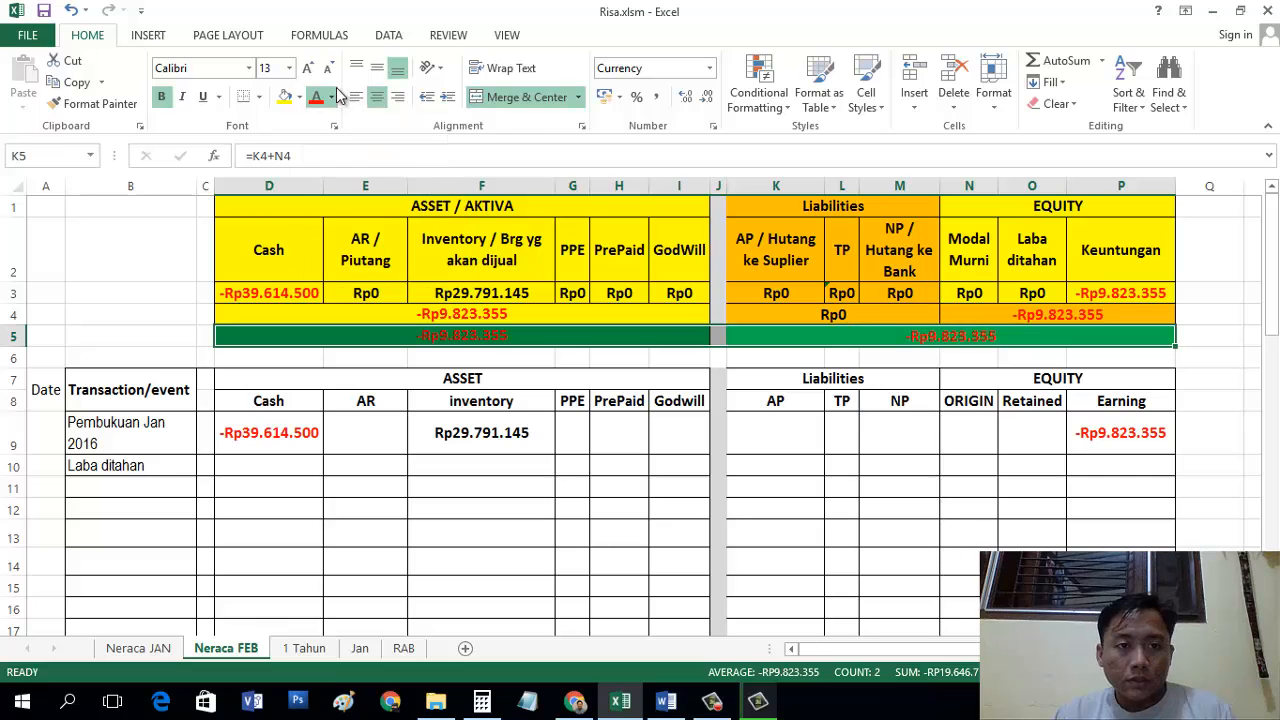
Step: Enter 9823355 as Earning in the Laba ditahan row to offset the January loss
click(1074, 463)
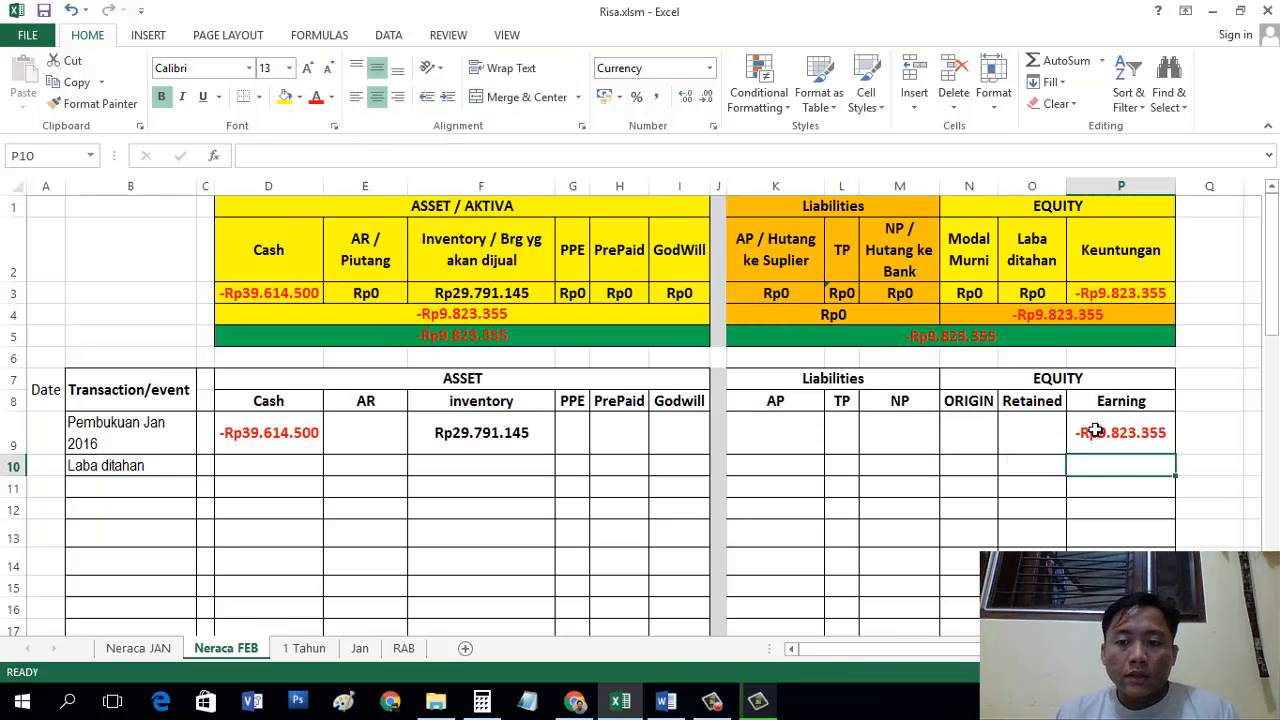
click(1112, 295)
click(1111, 465)
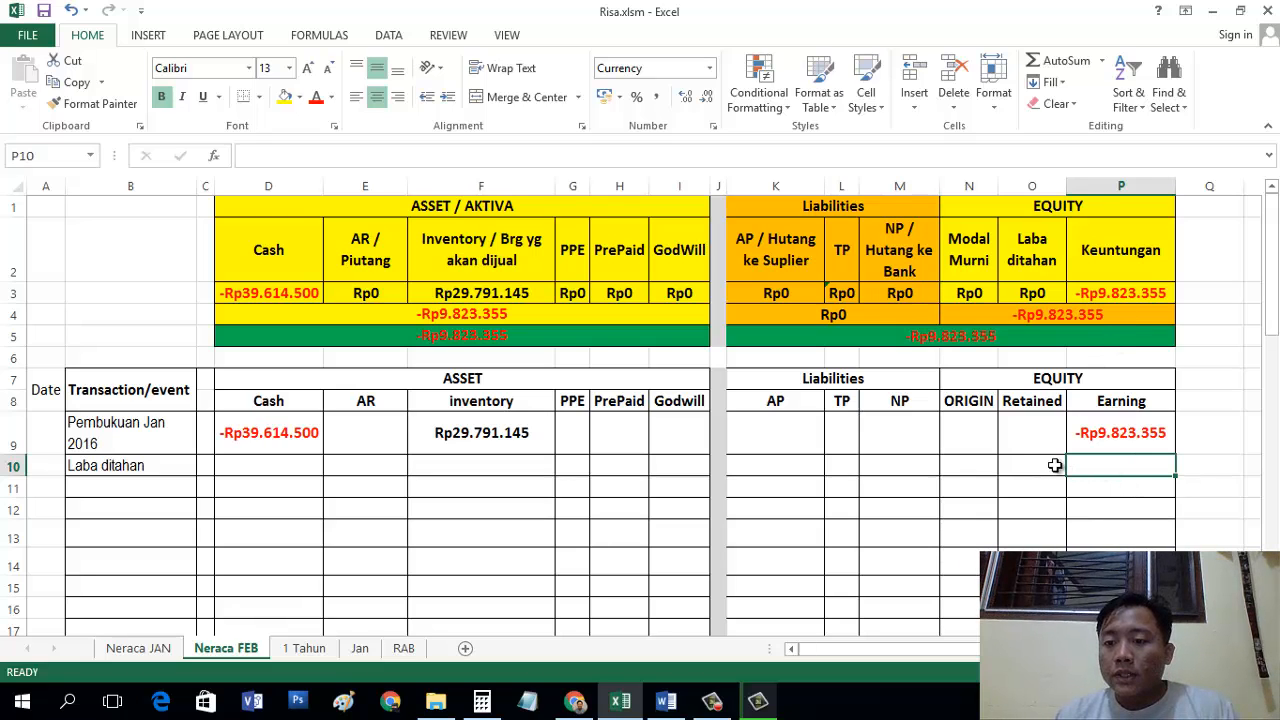
text(+)
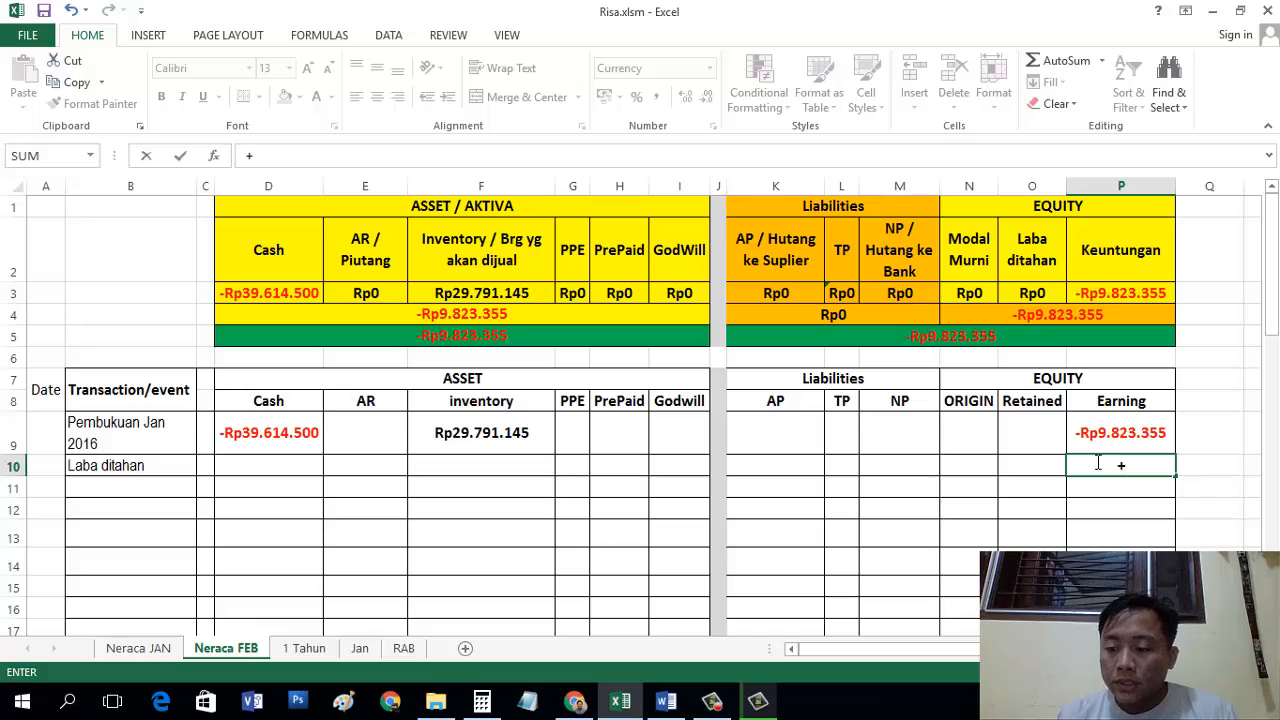
text(9)
key(BackSpace)
key(BackSpace)
text(9.8)
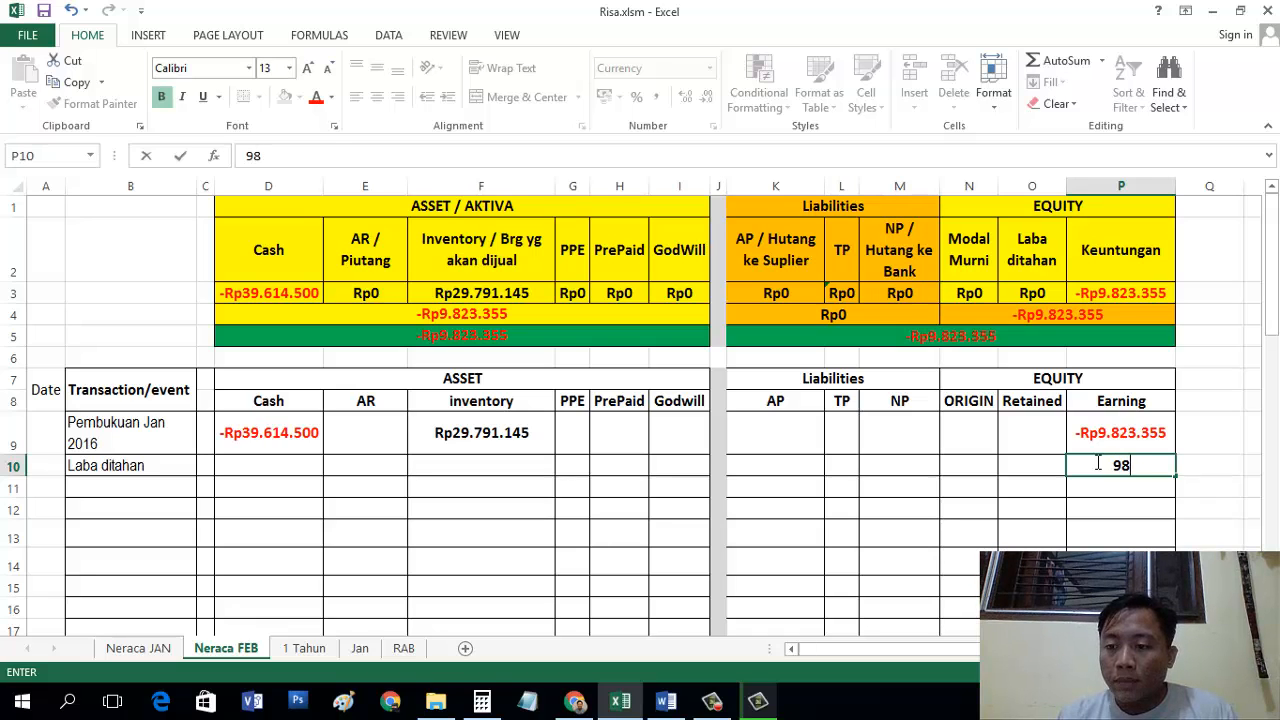
text(23)
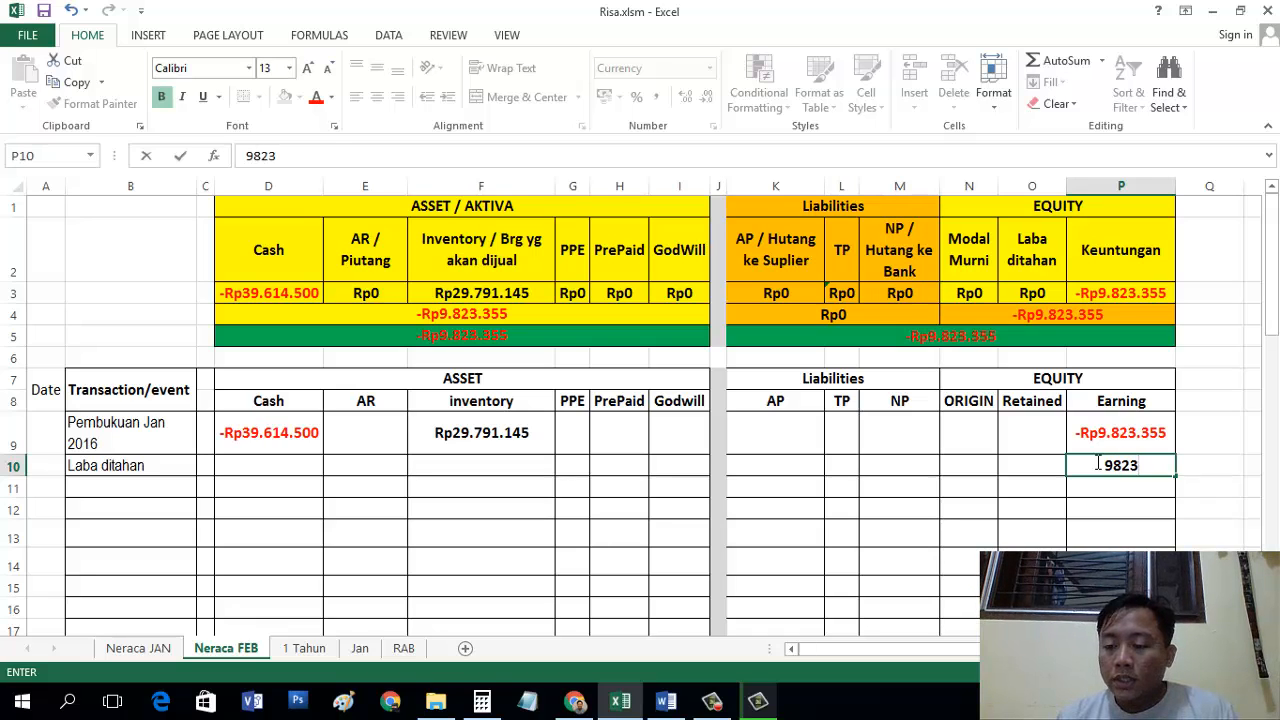
text(.355)
key(Return)
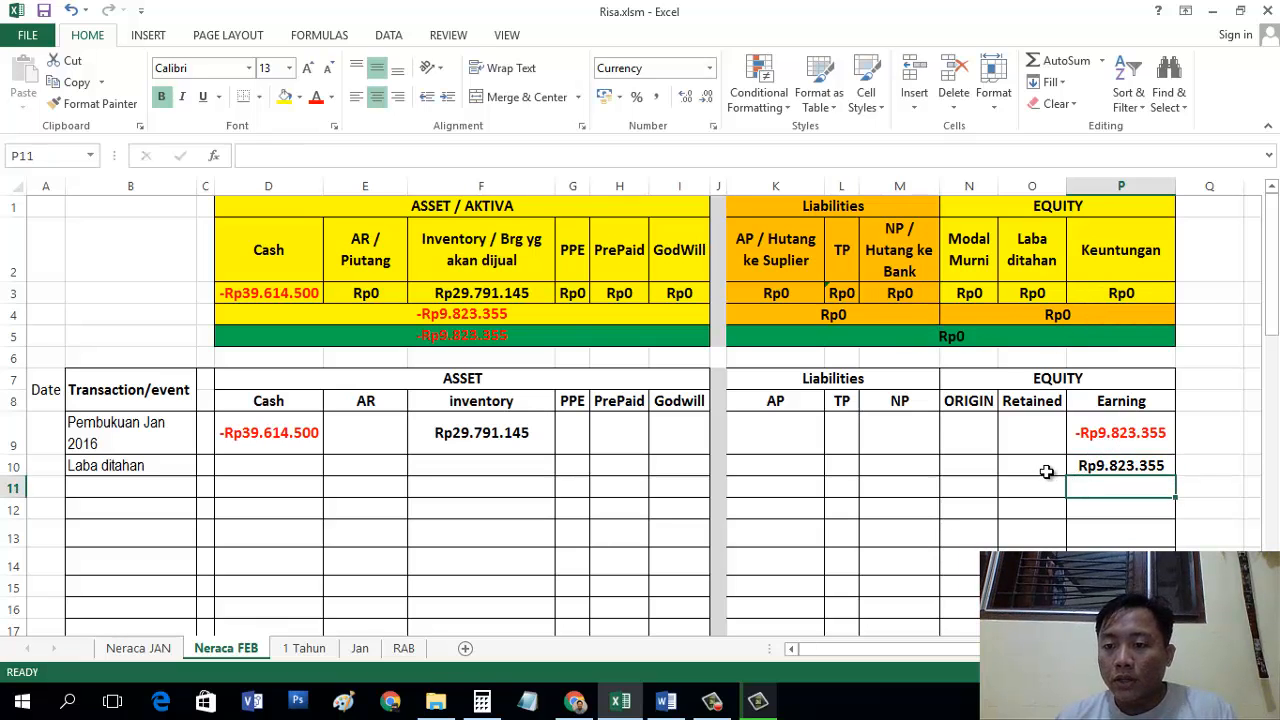
Step: Enter -9823355 as Retained in the Laba ditahan row of Neraca FEB to balance the equity side with the assets
click(936, 335)
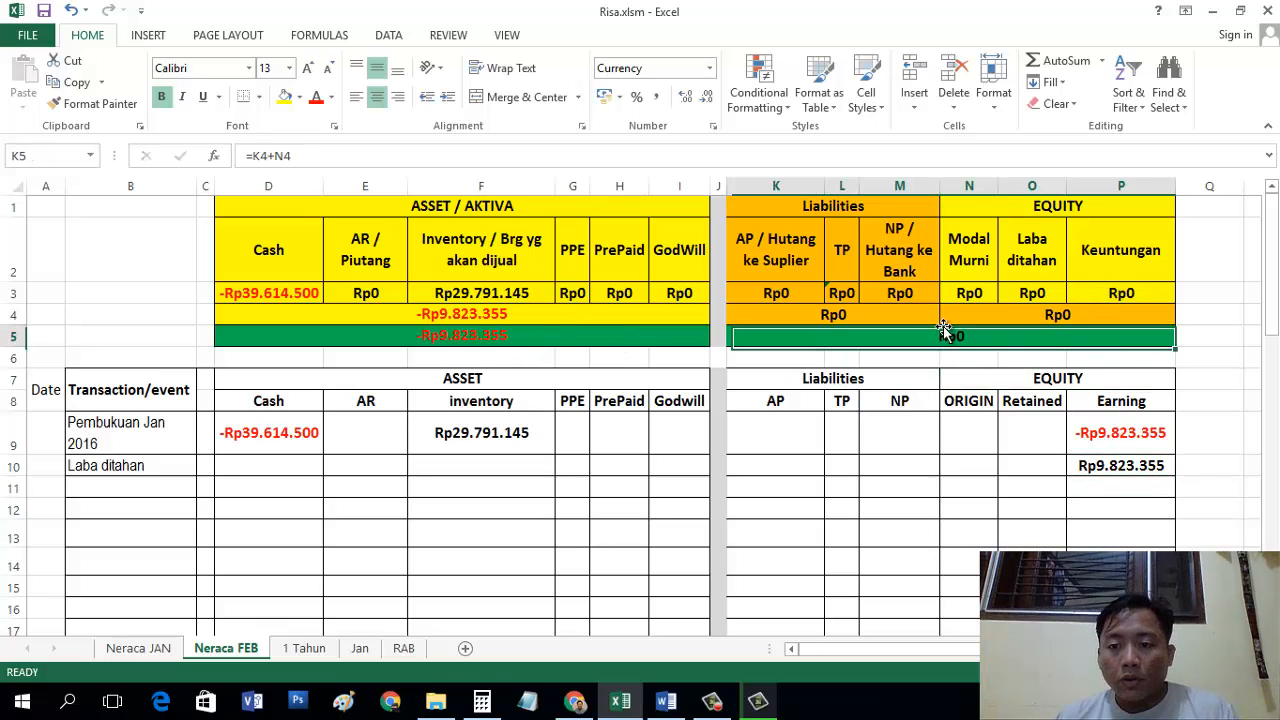
click(571, 334)
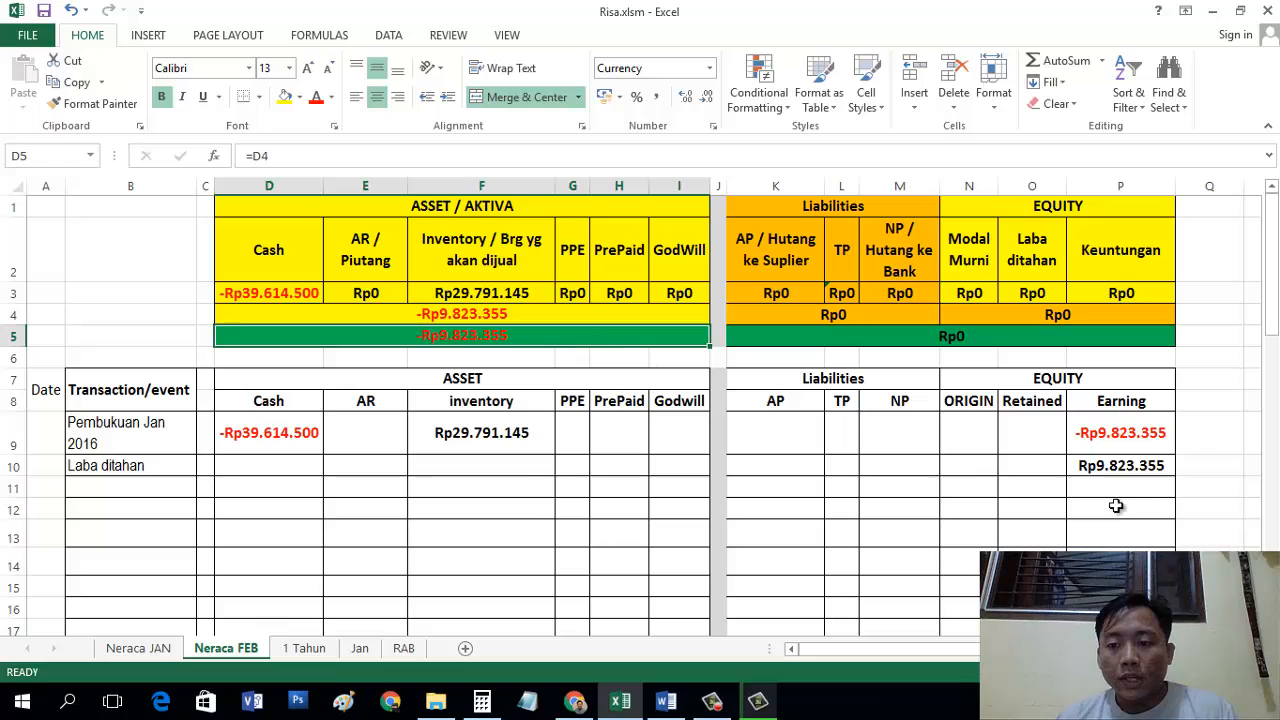
click(1025, 464)
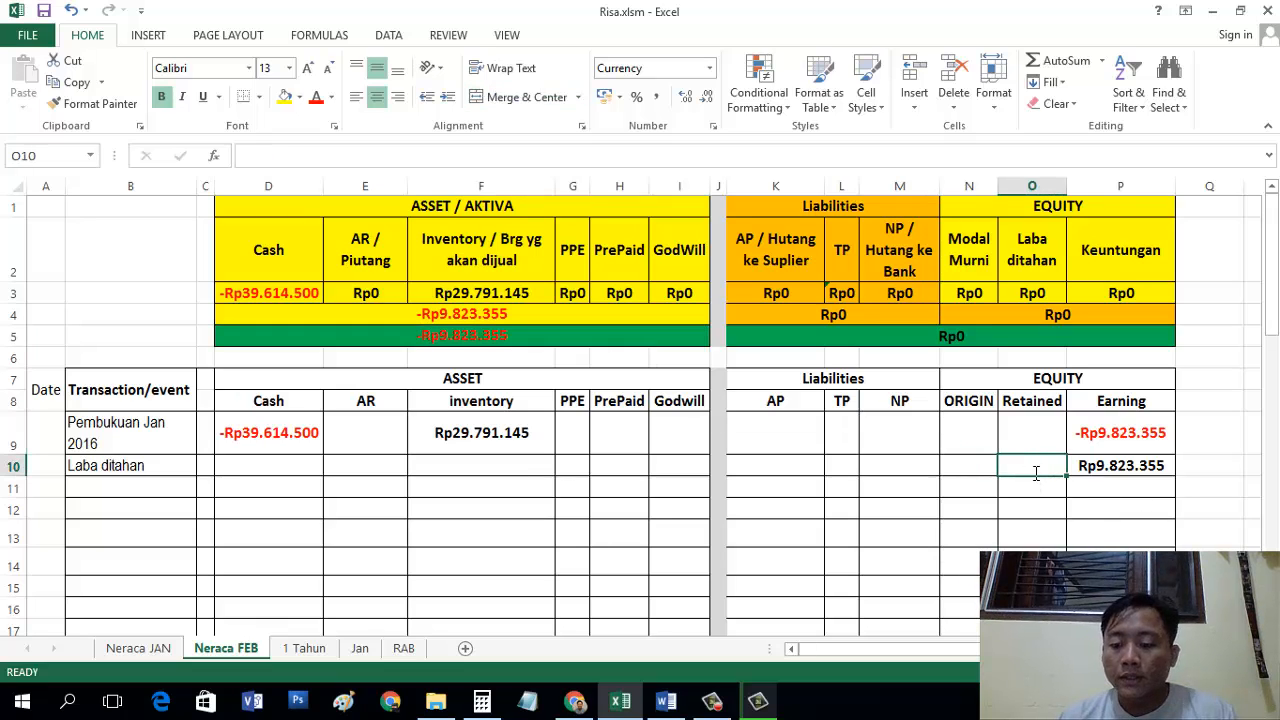
text(-Rp9.823.3)
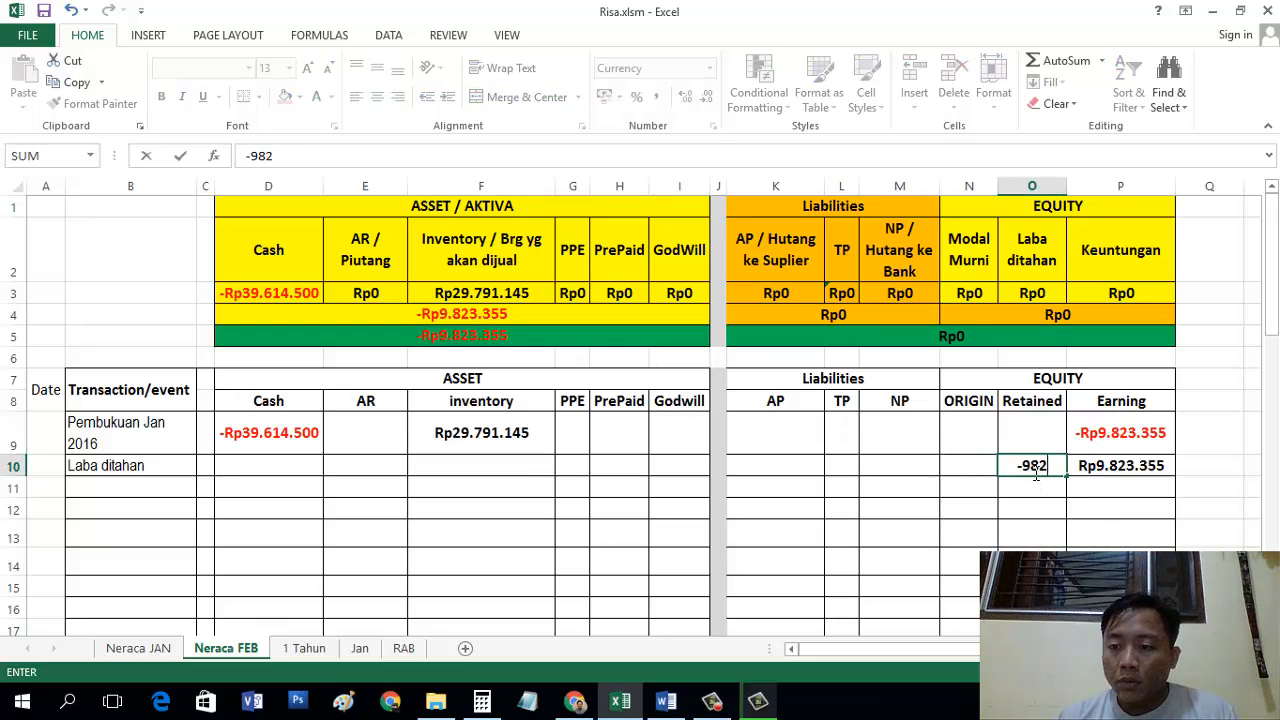
text(55)
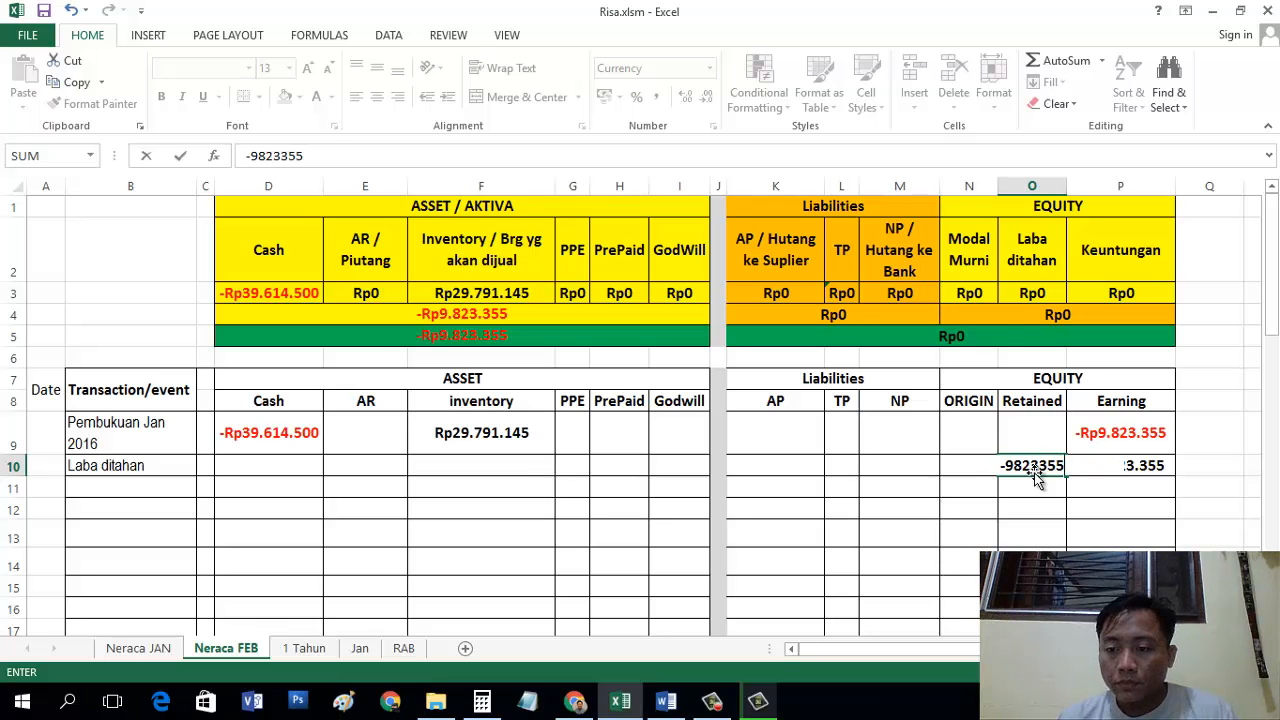
key(Return)
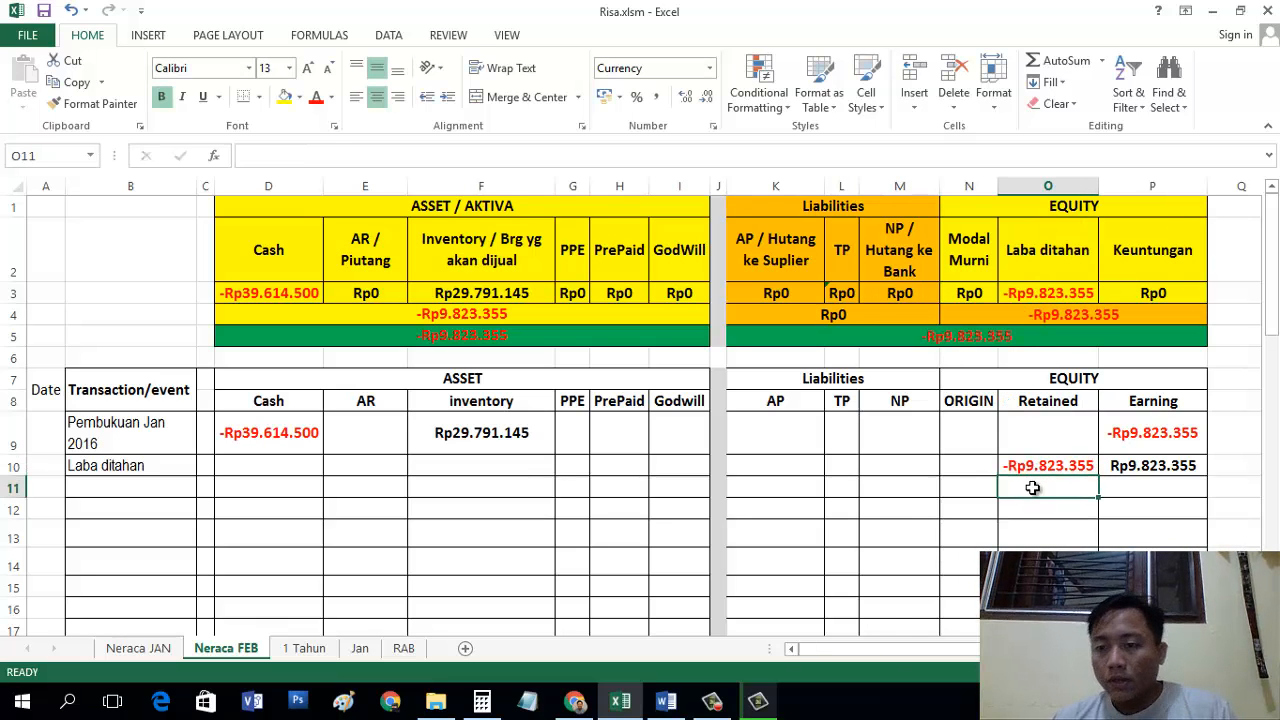
click(1062, 292)
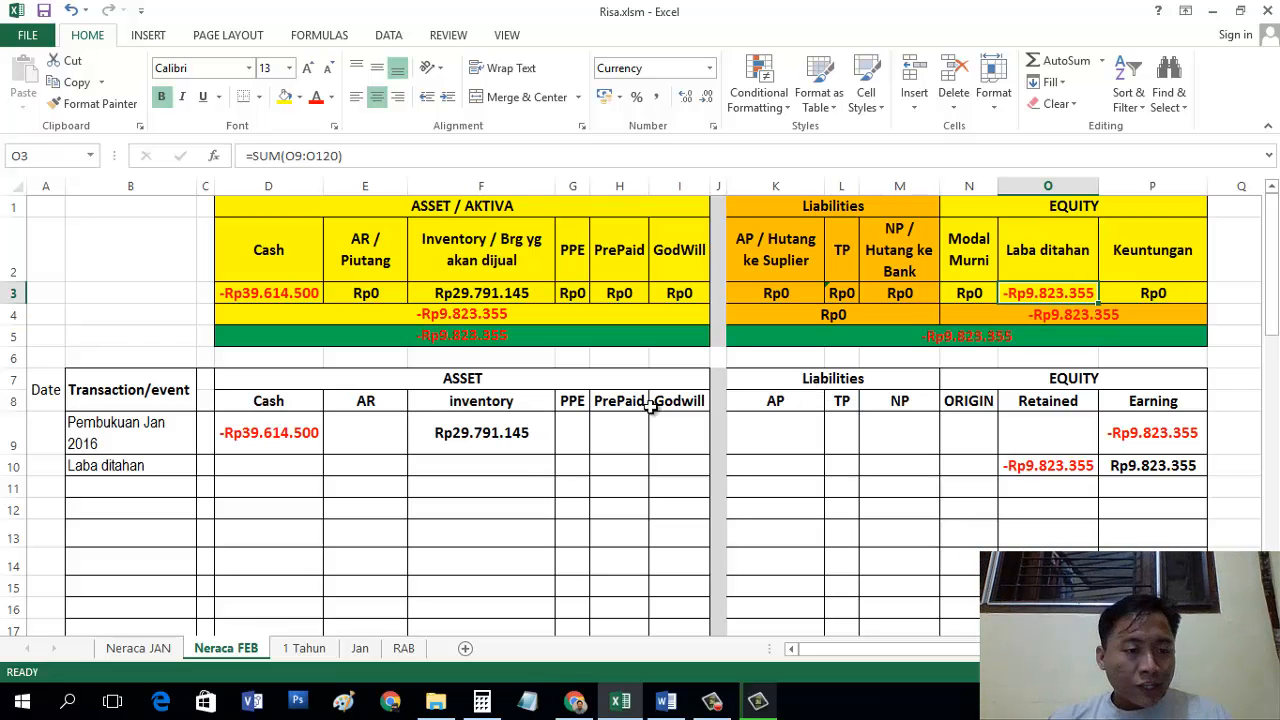
Step: Add a new worksheet after the Jan sheet and name it Feb
click(179, 484)
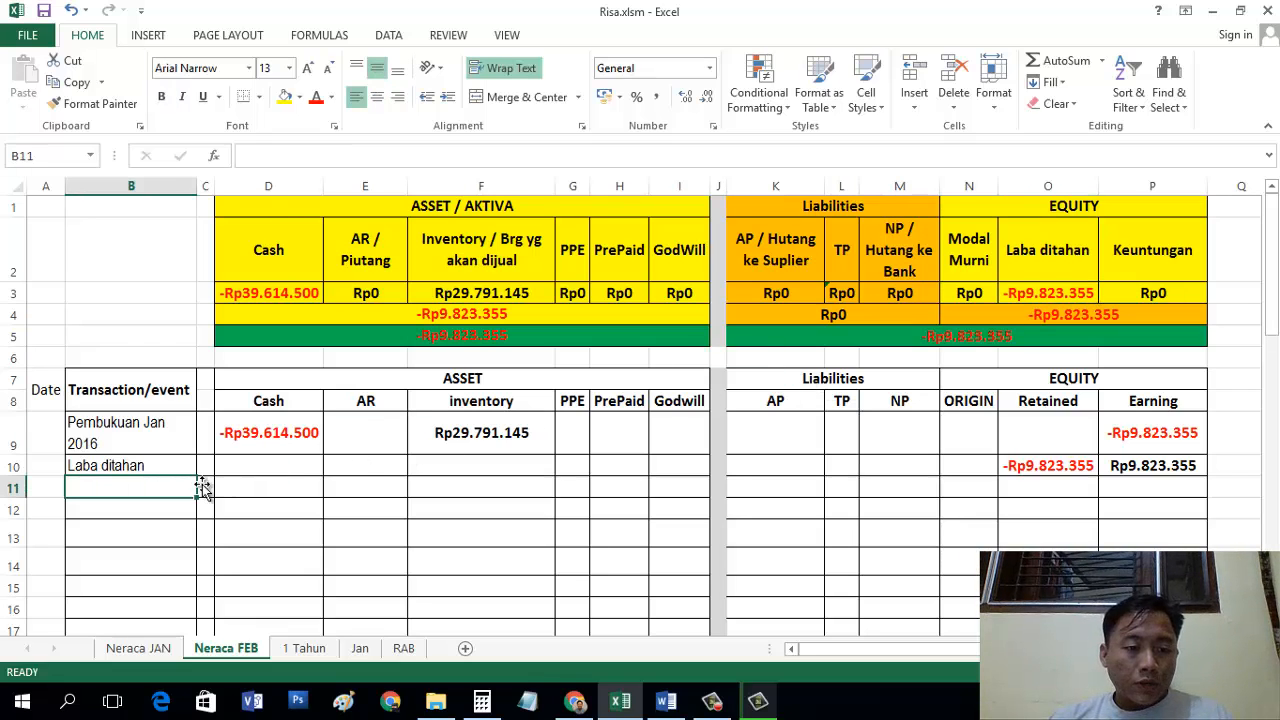
click(359, 648)
click(313, 459)
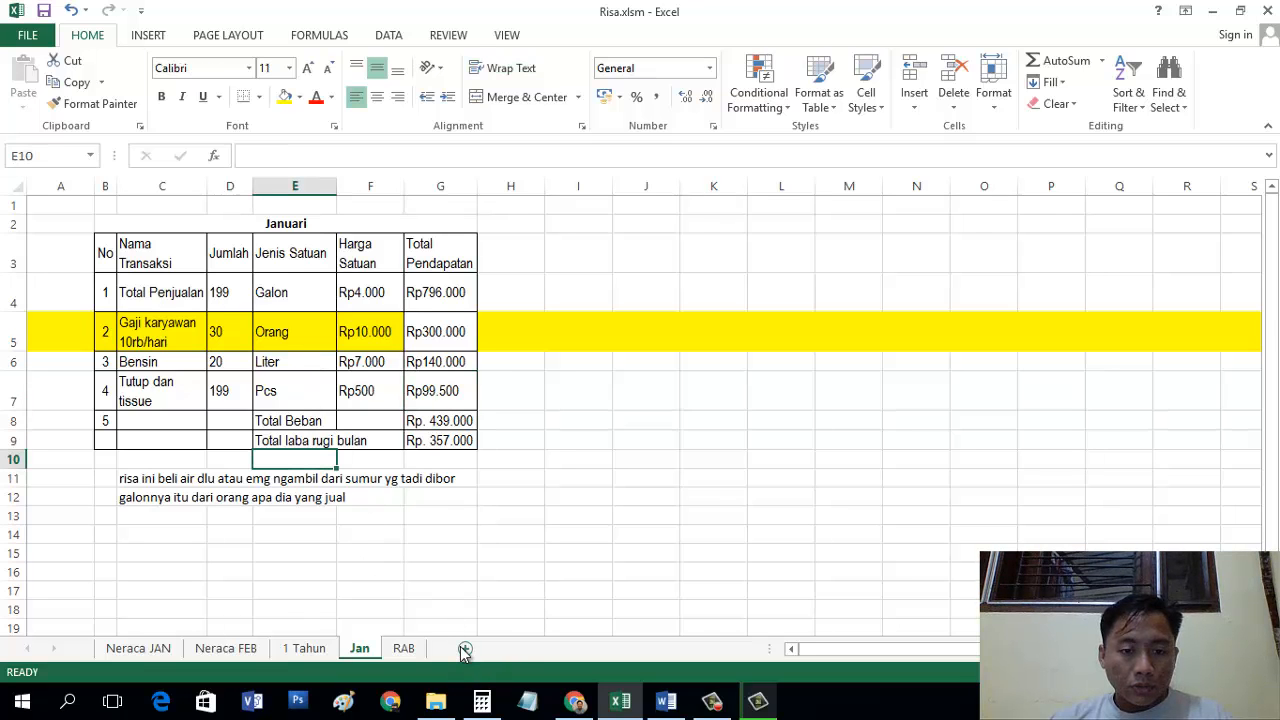
click(465, 649)
double_click(418, 648)
text(Feb)
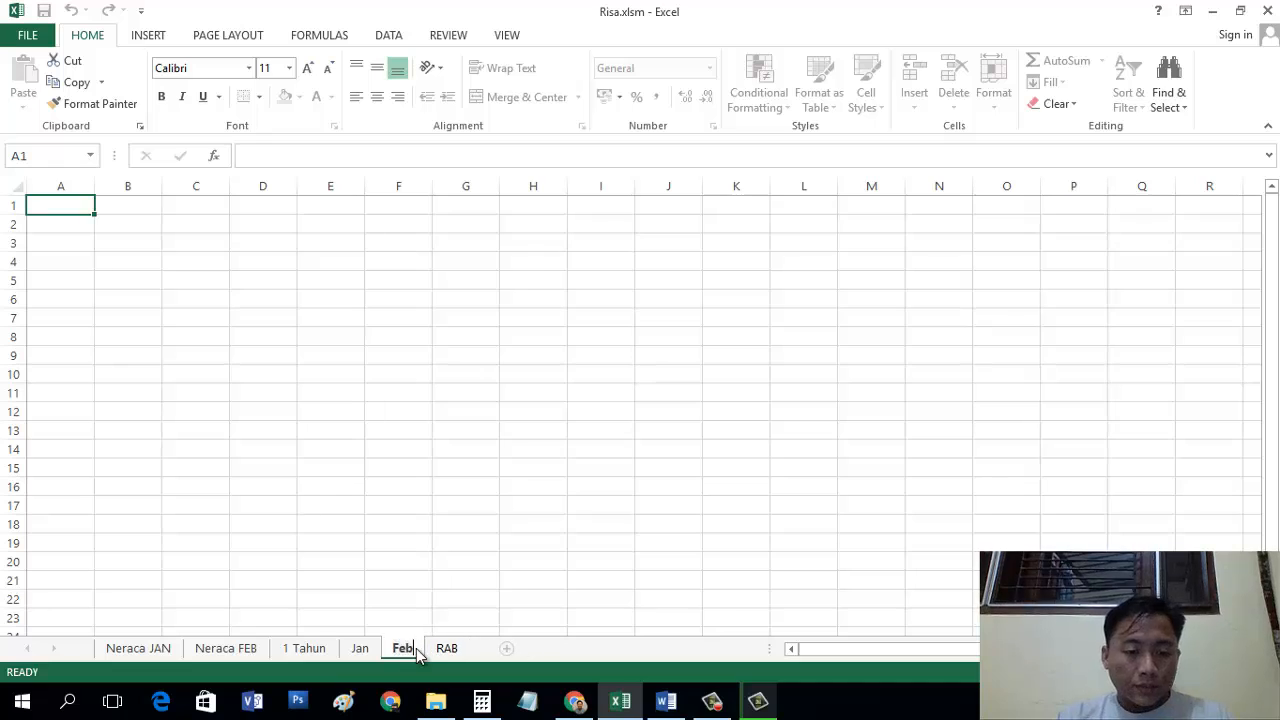
key(Return)
Step: Copy the Bulan Februari table from the Word document abcd.docx and paste it into the Excel Feb sheet starting at B3
click(666, 701)
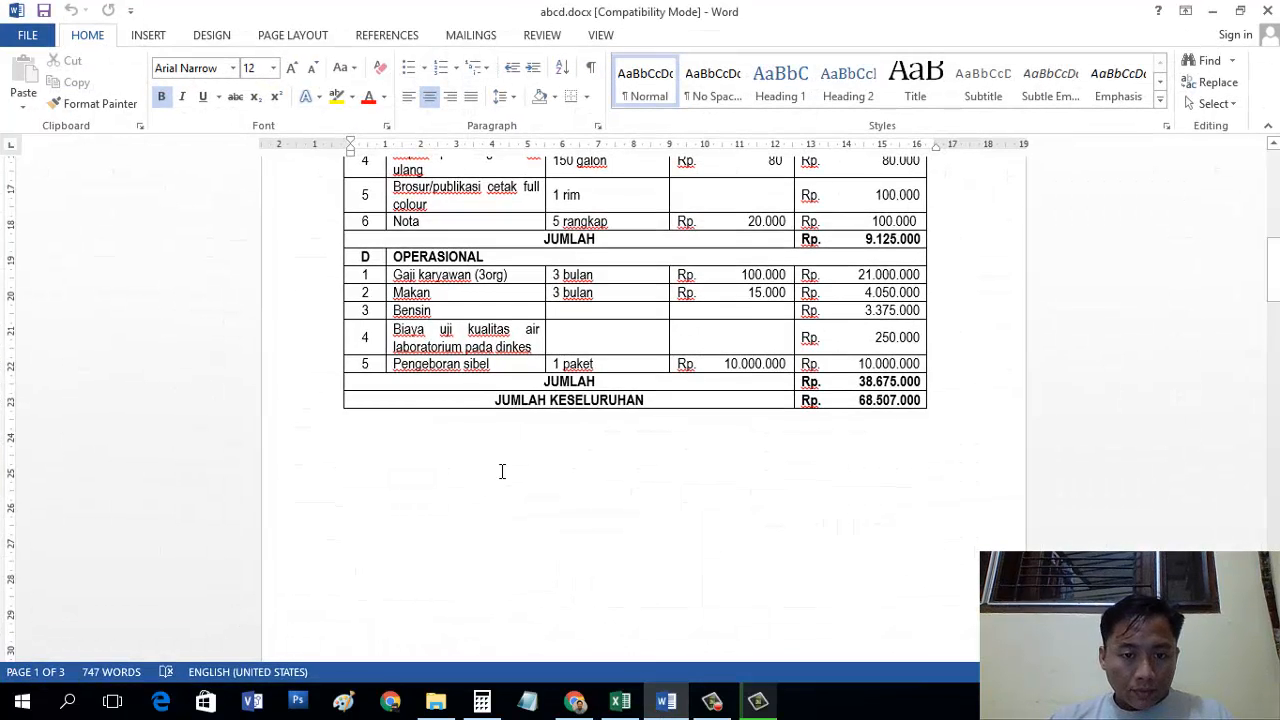
scroll(500, 471, down, 10)
scroll(601, 484, down, 1)
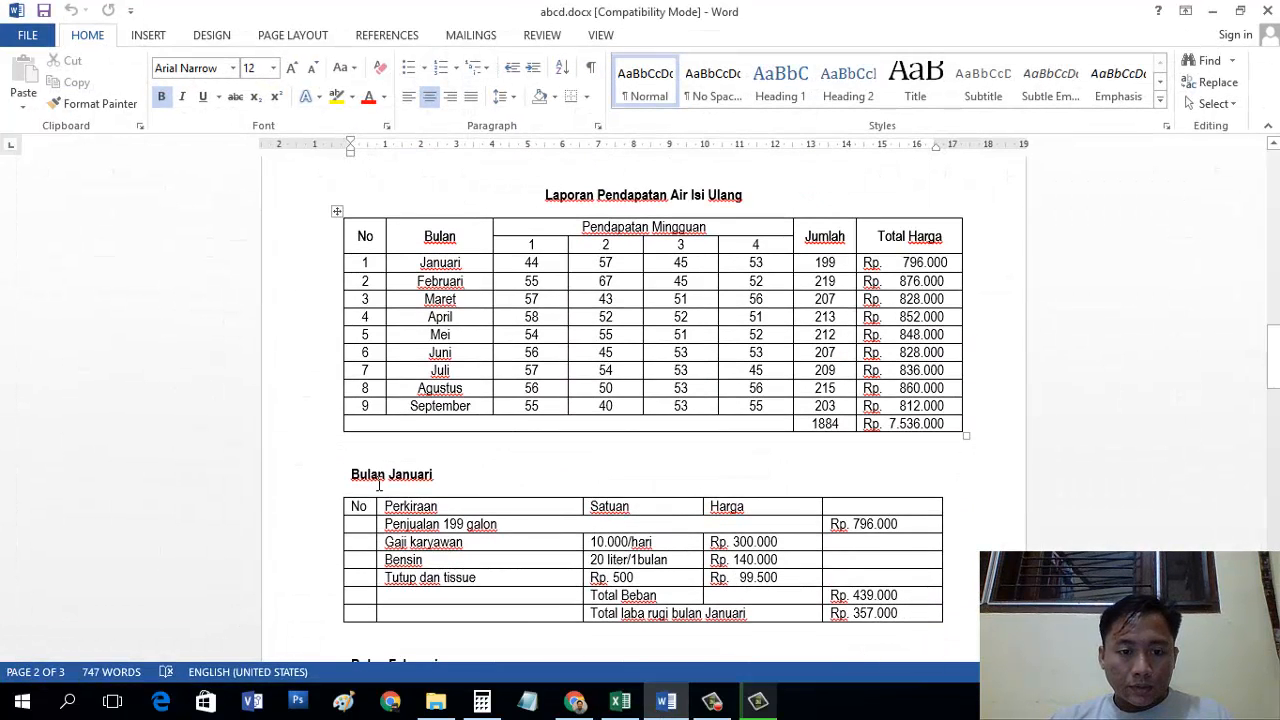
scroll(551, 388, down, 5)
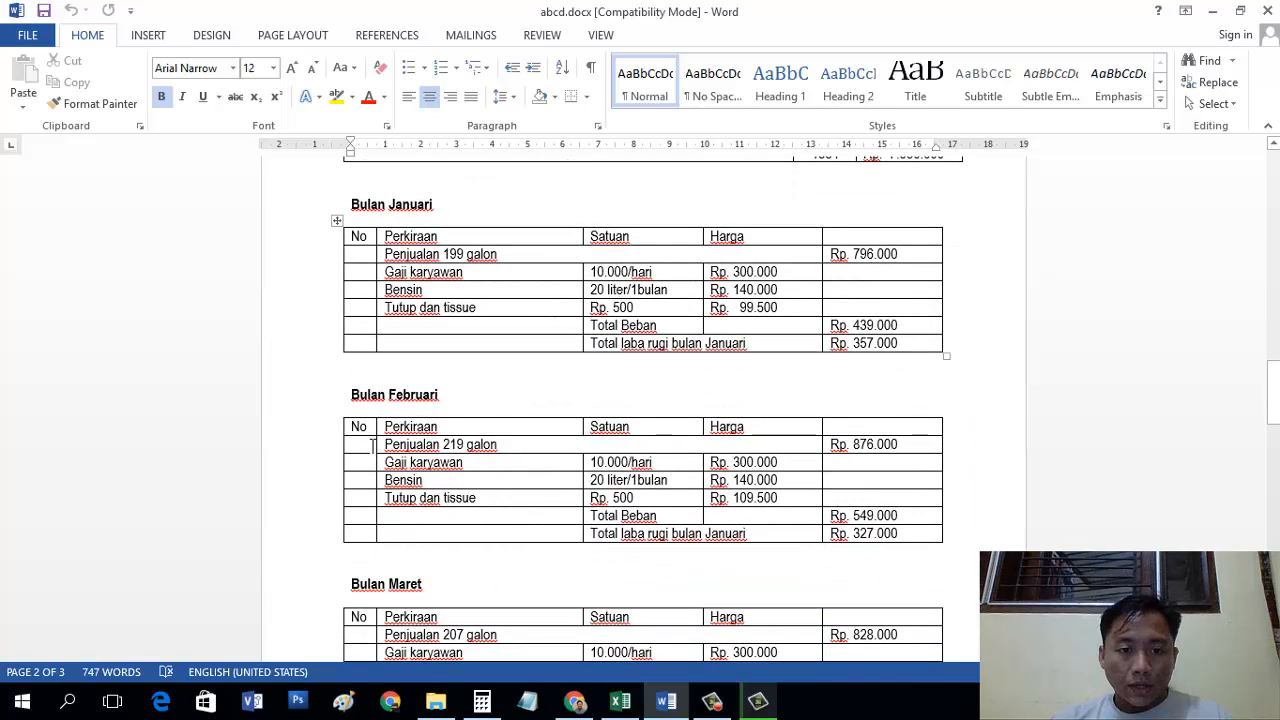
click(345, 444)
click(338, 412)
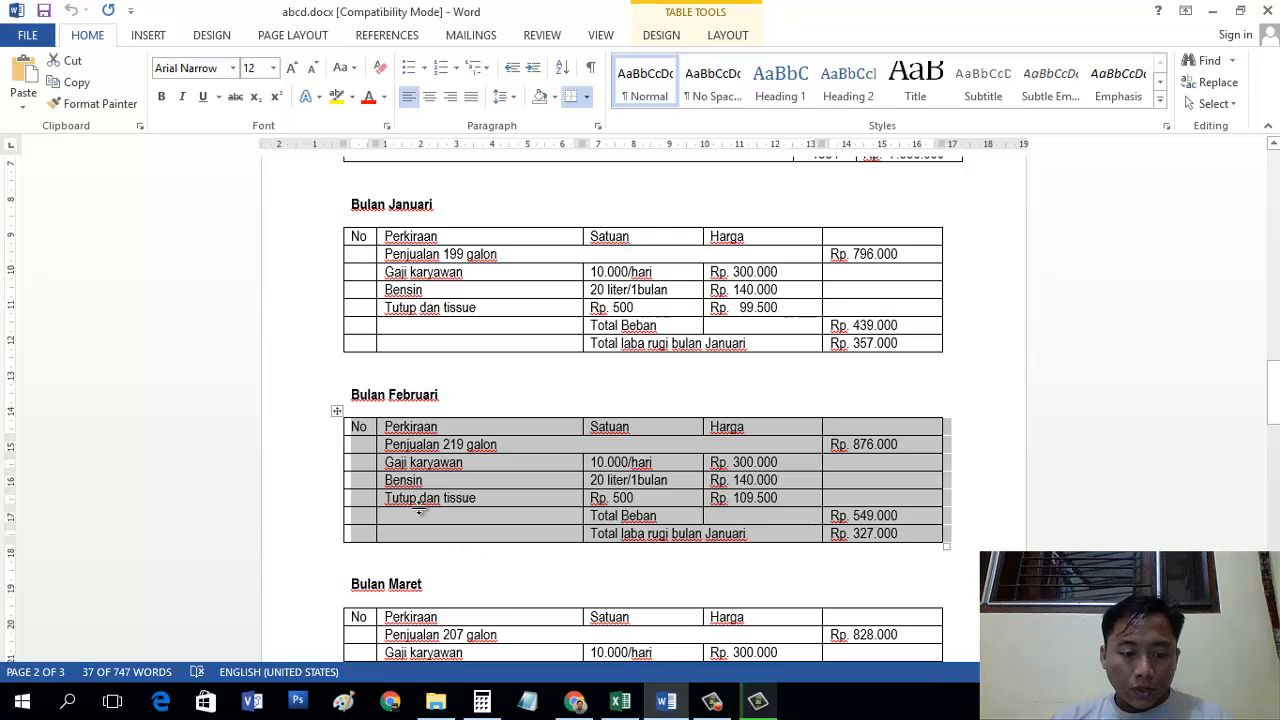
click(620, 701)
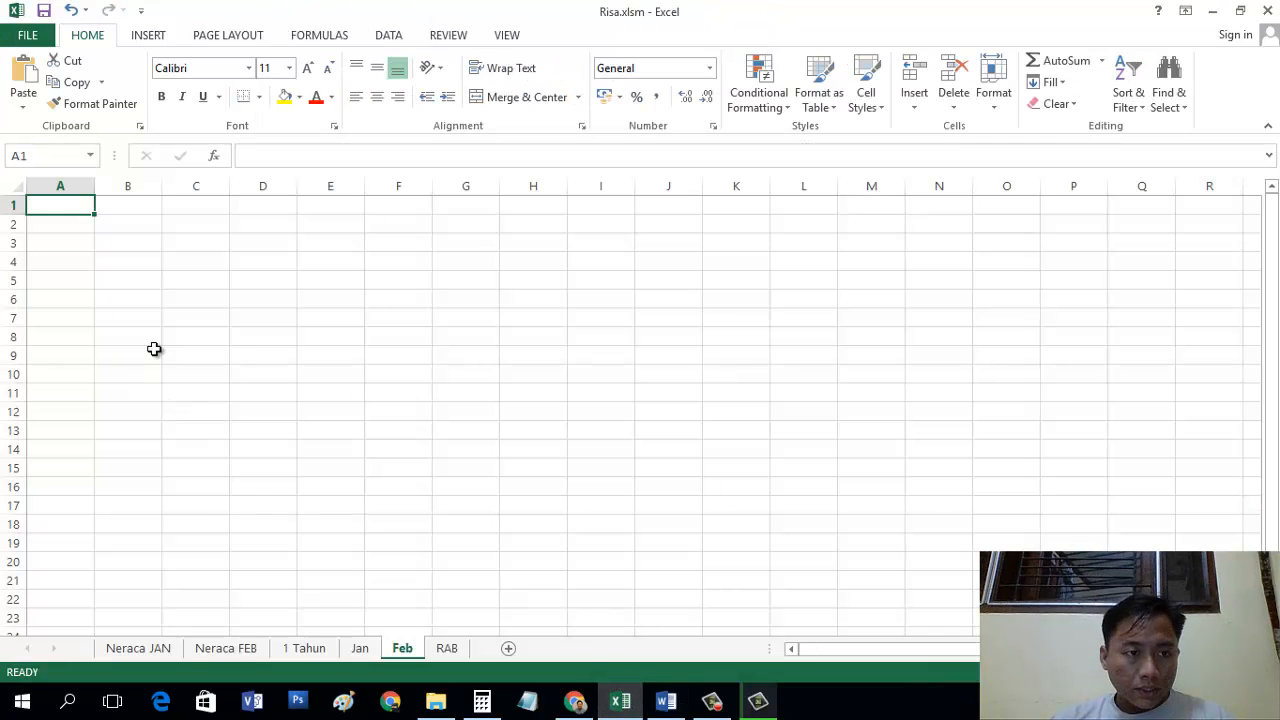
click(117, 244)
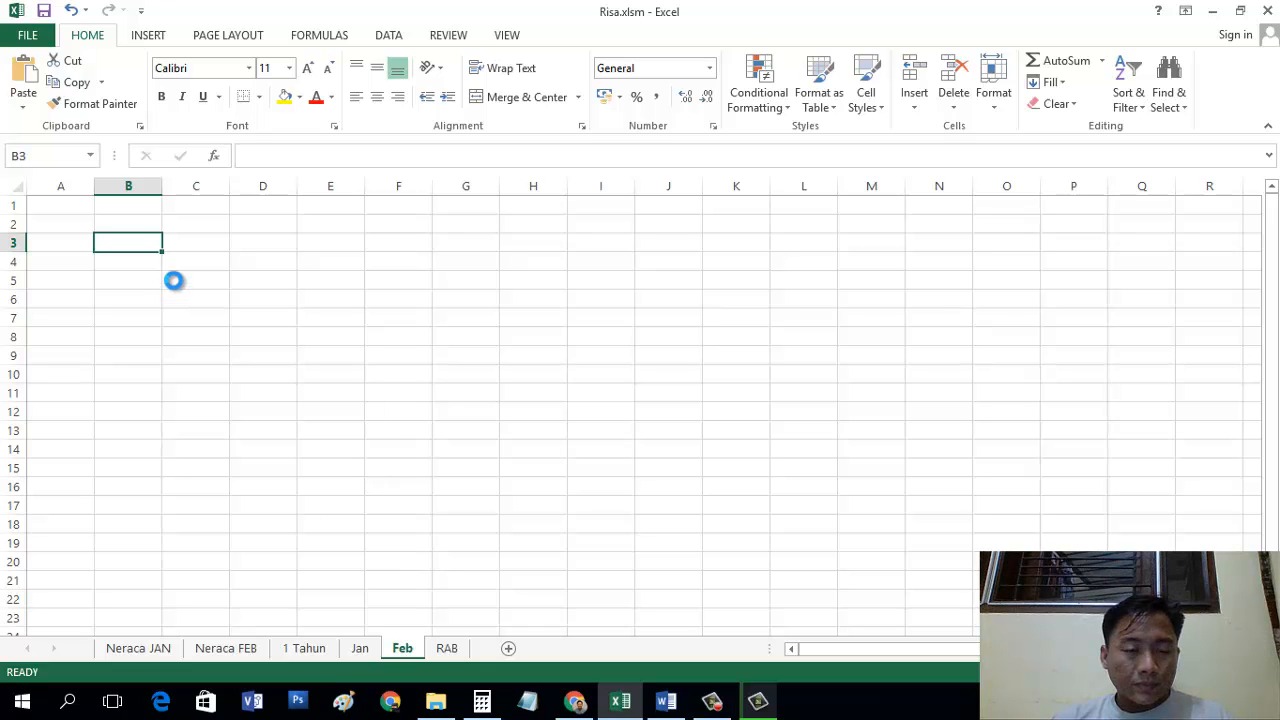
Step: Copy the heading Bulan Februari from the Word document and paste it above the table in B2 of the Excel Feb sheet
click(666, 701)
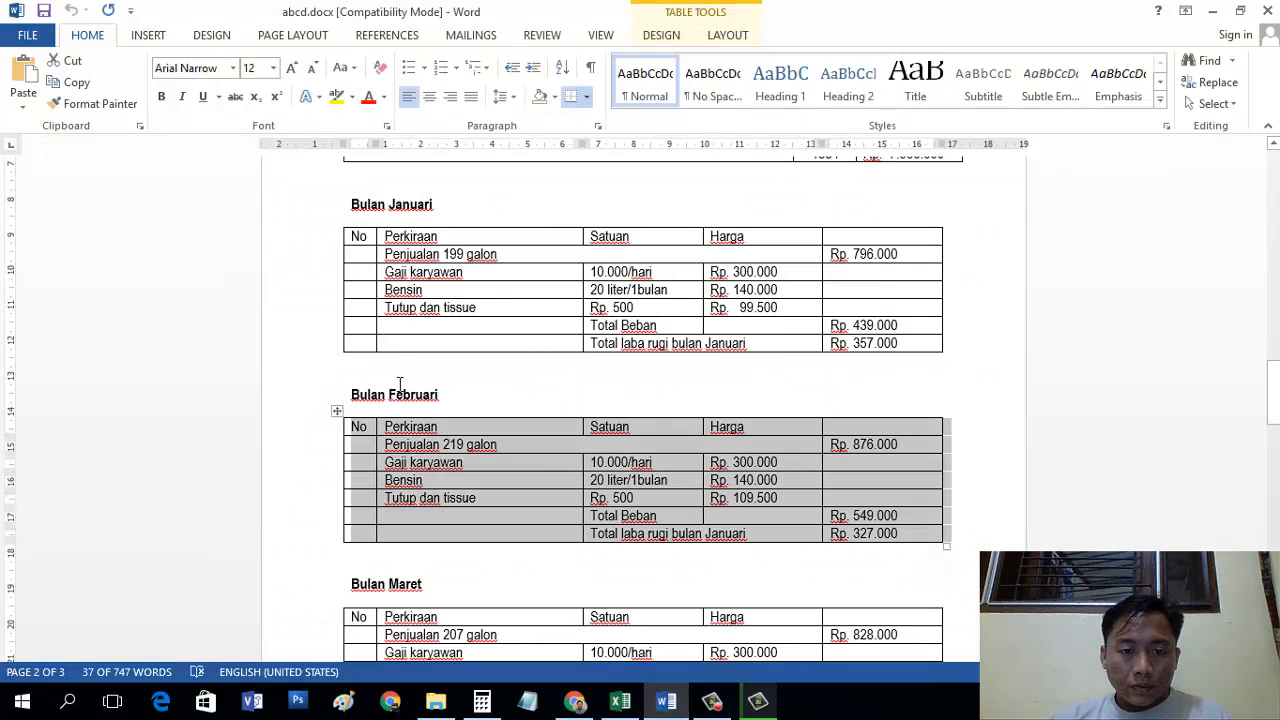
drag(382, 394, 440, 395)
key(ctrl+c)
click(620, 701)
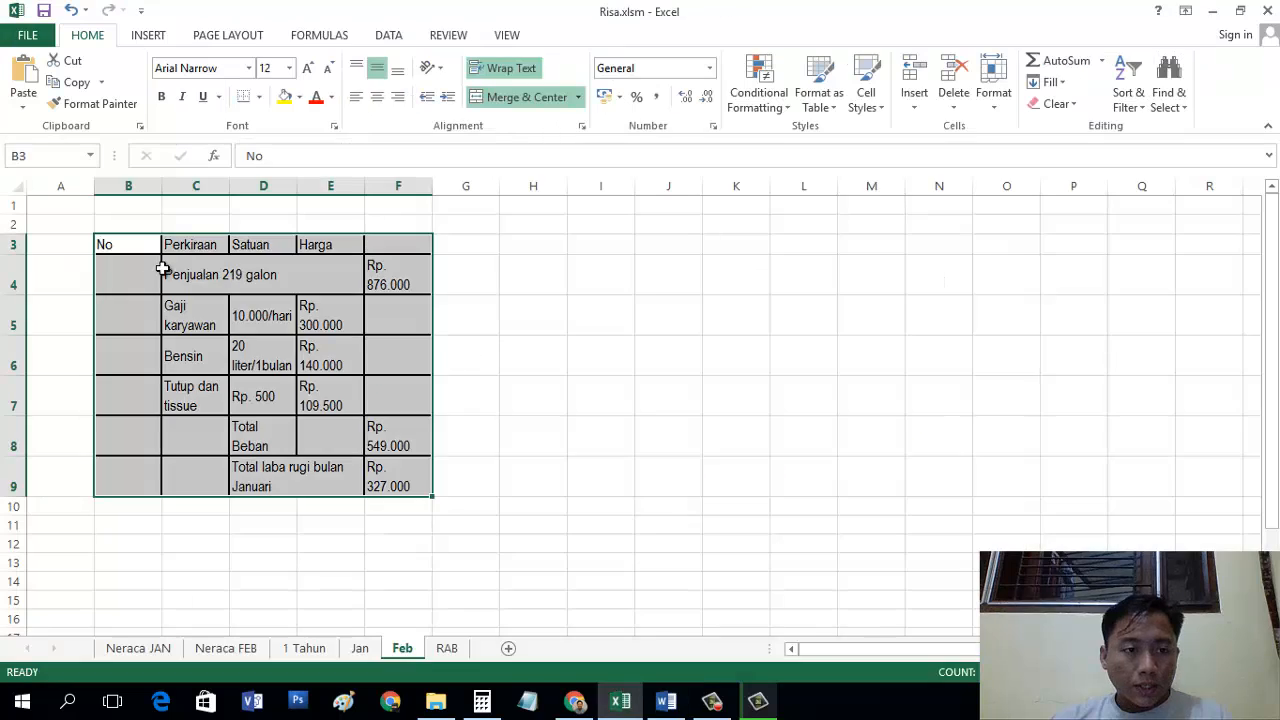
click(114, 224)
key(ctrl+v)
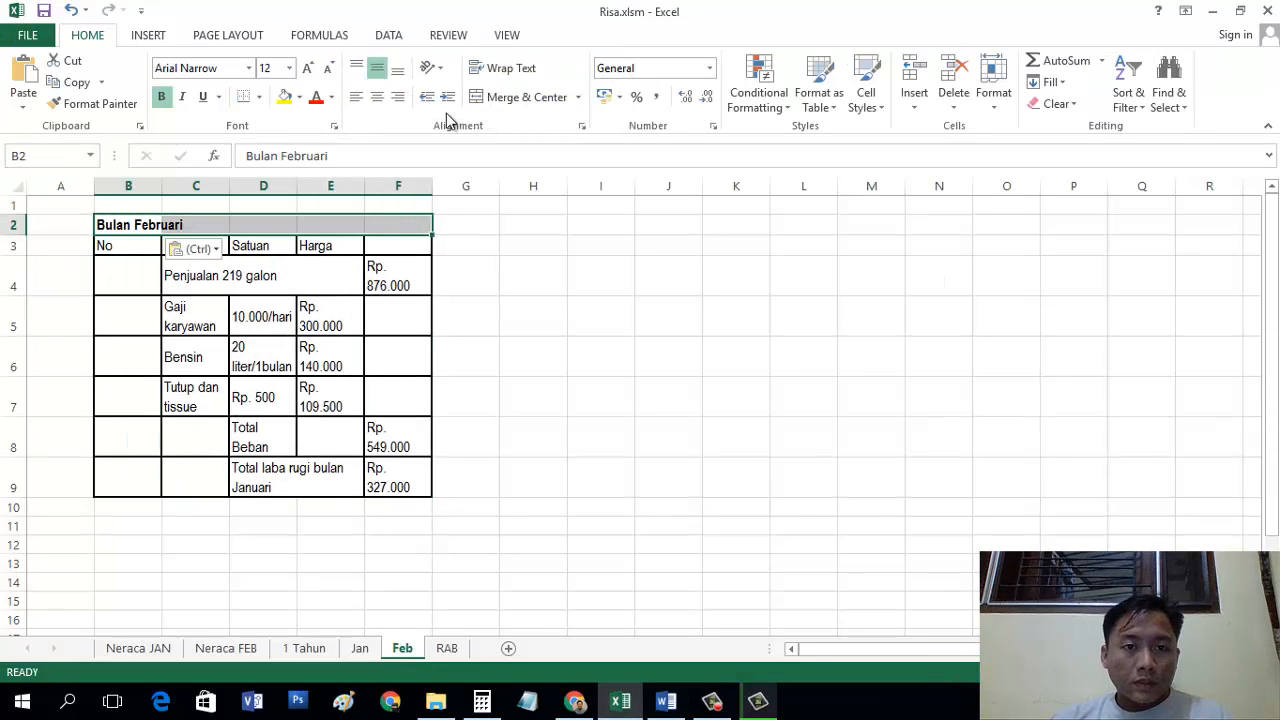
Step: Merge and center the heading across B2:F2 and extend its text to Bulan Februari 2016
click(507, 97)
click(345, 155)
text(2016)
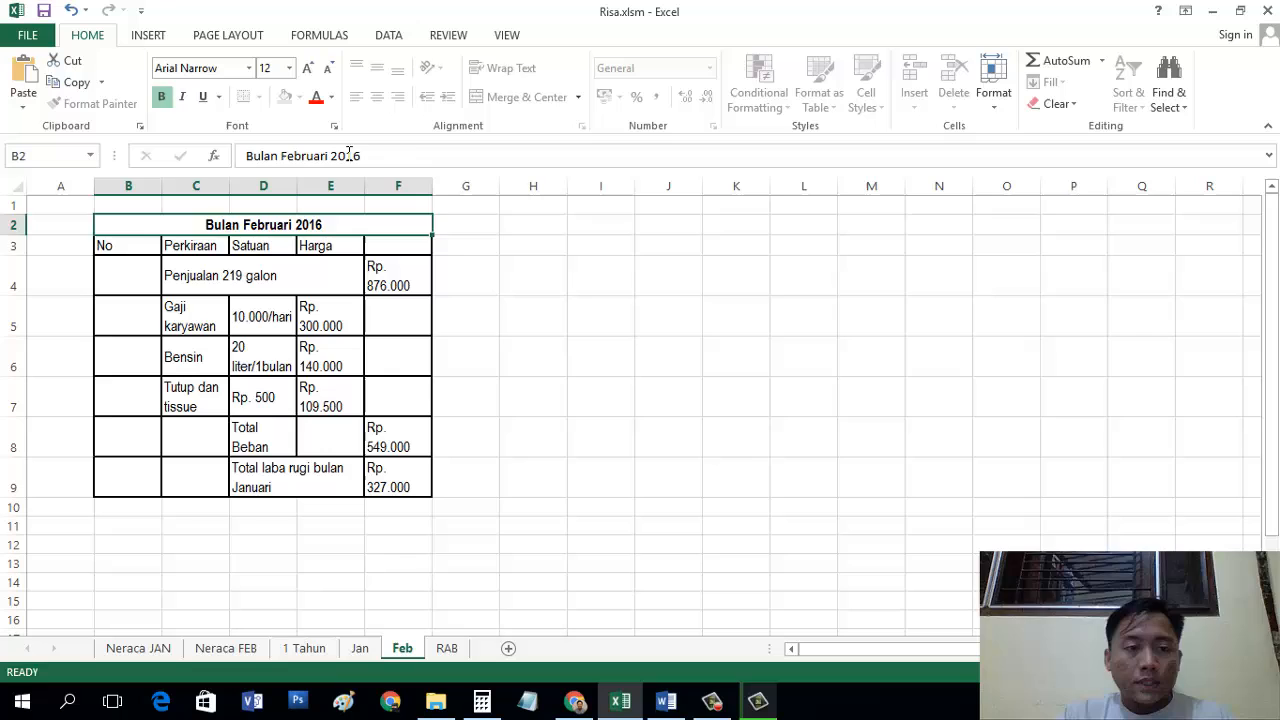
key(Return)
Step: Change the January table's title on the Jan sheet to Januari 2016
click(362, 648)
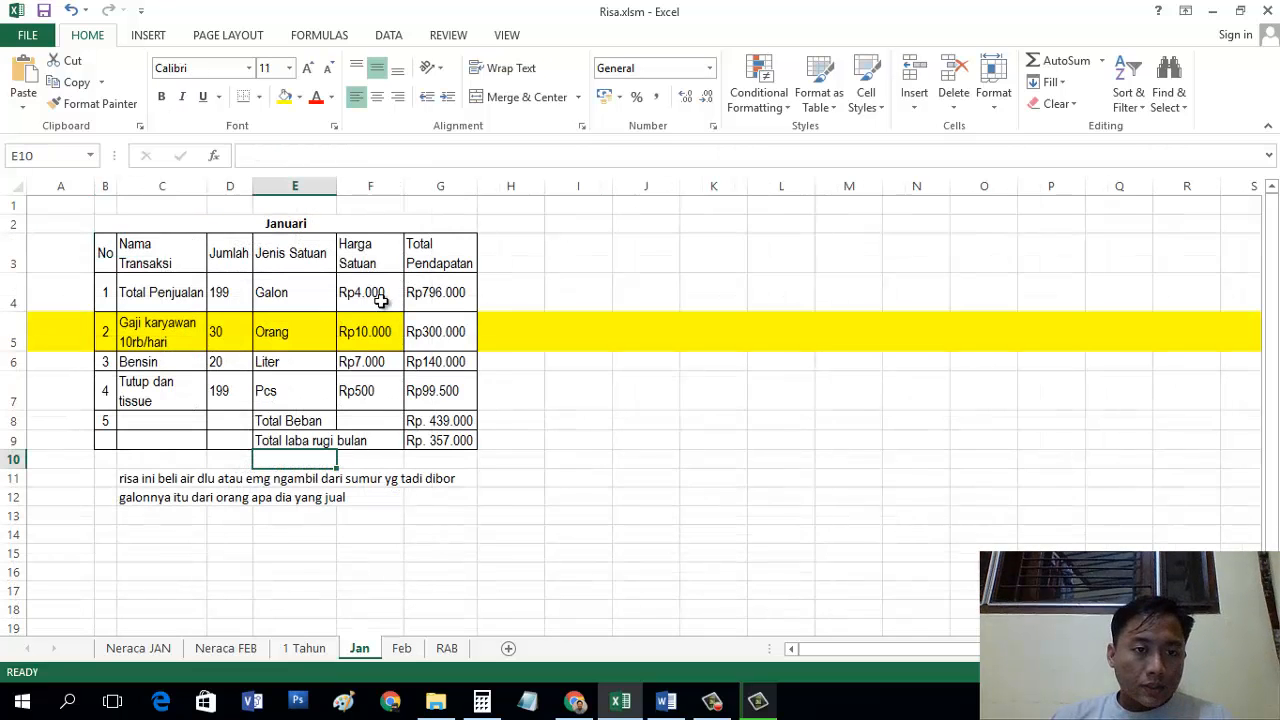
click(367, 223)
click(307, 155)
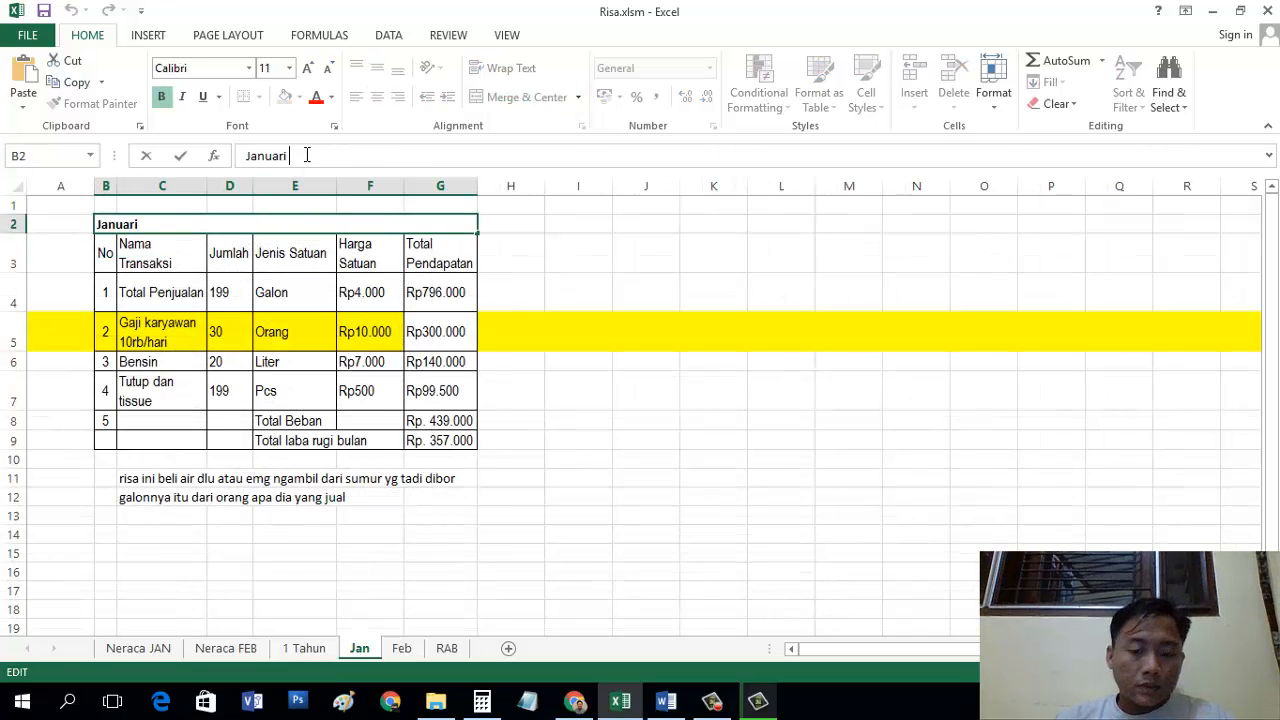
text(2016)
key(Return)
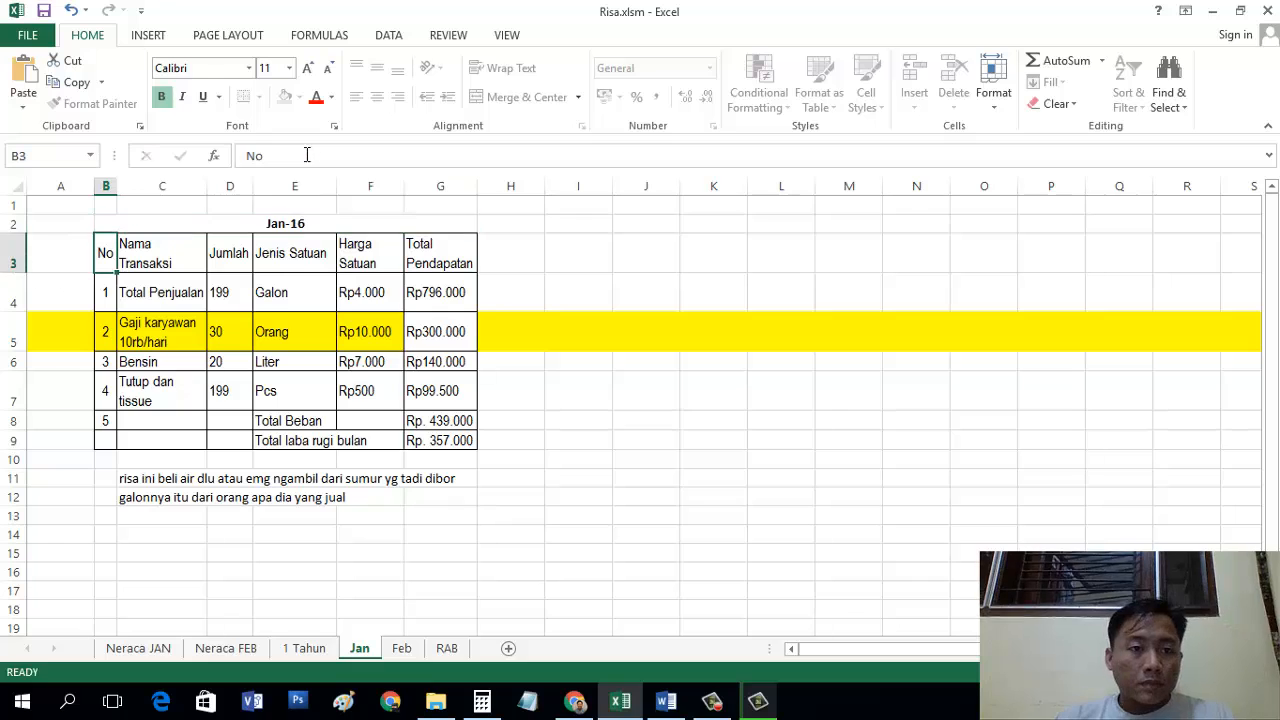
click(315, 223)
Step: Remove the word Bulan and the leading space from the Feb sheet's table title, leaving Februari 2016
click(400, 648)
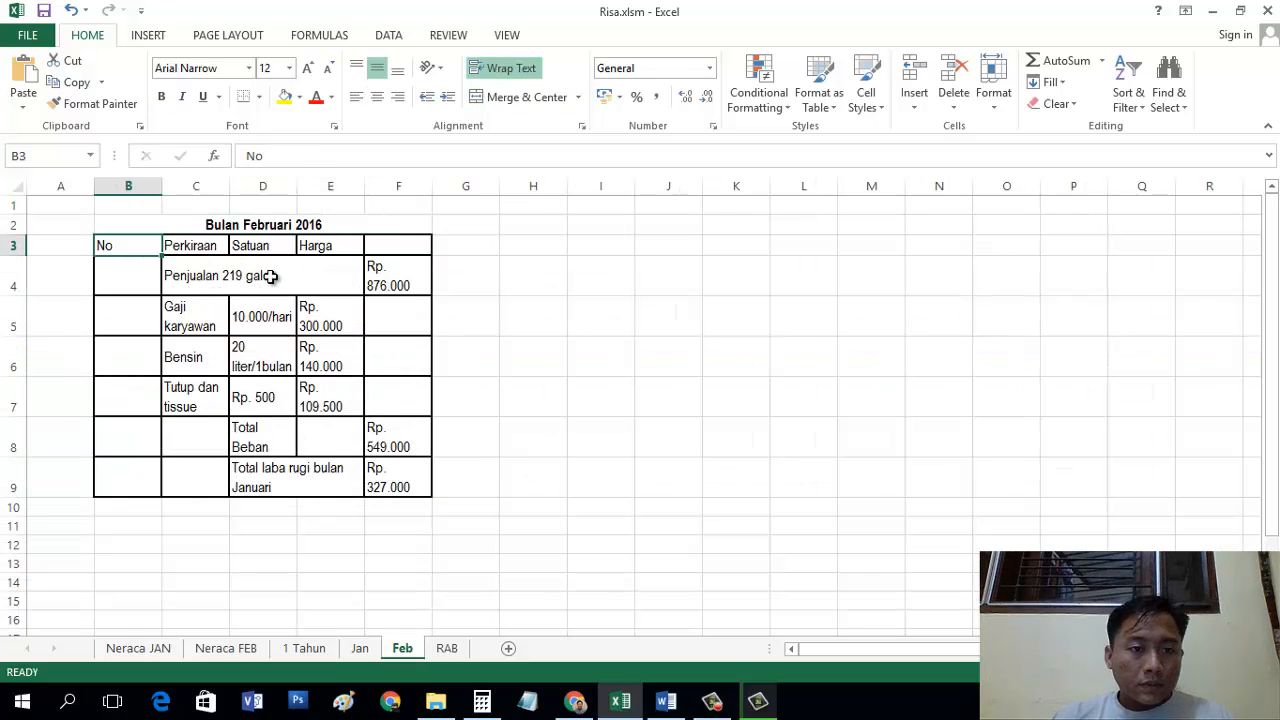
click(251, 220)
double_click(262, 155)
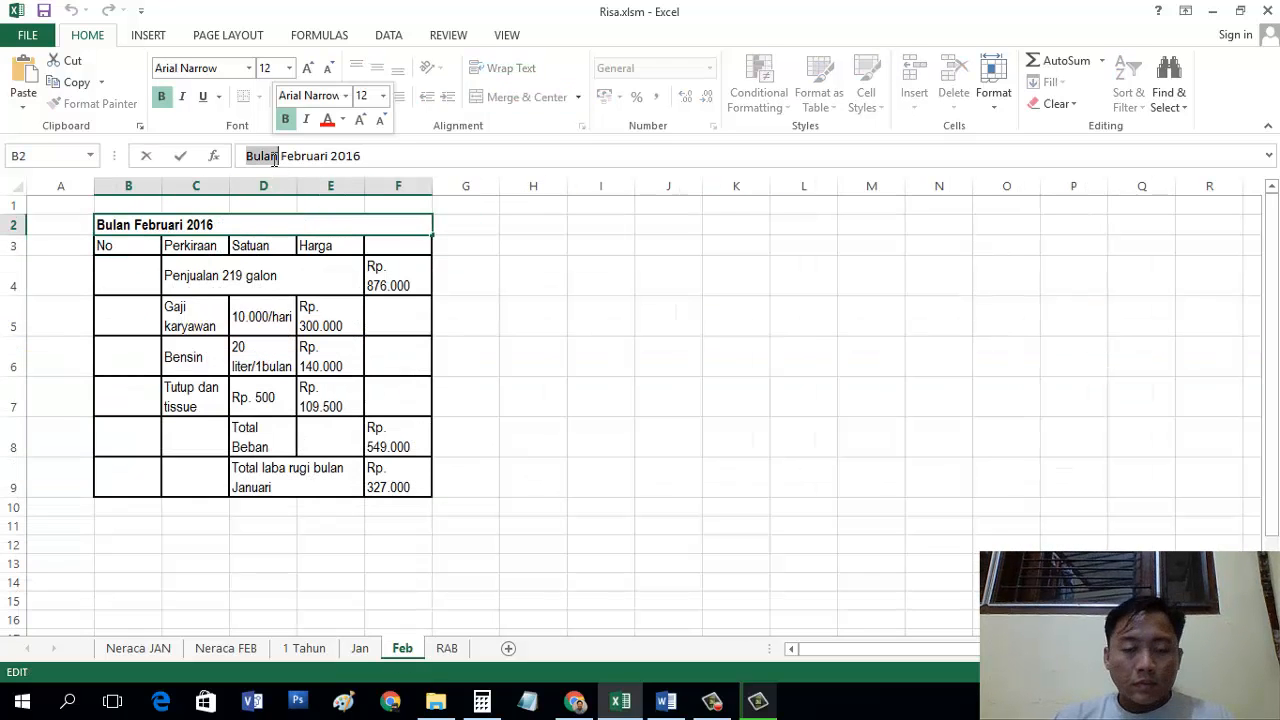
key(Delete)
key(Return)
click(263, 222)
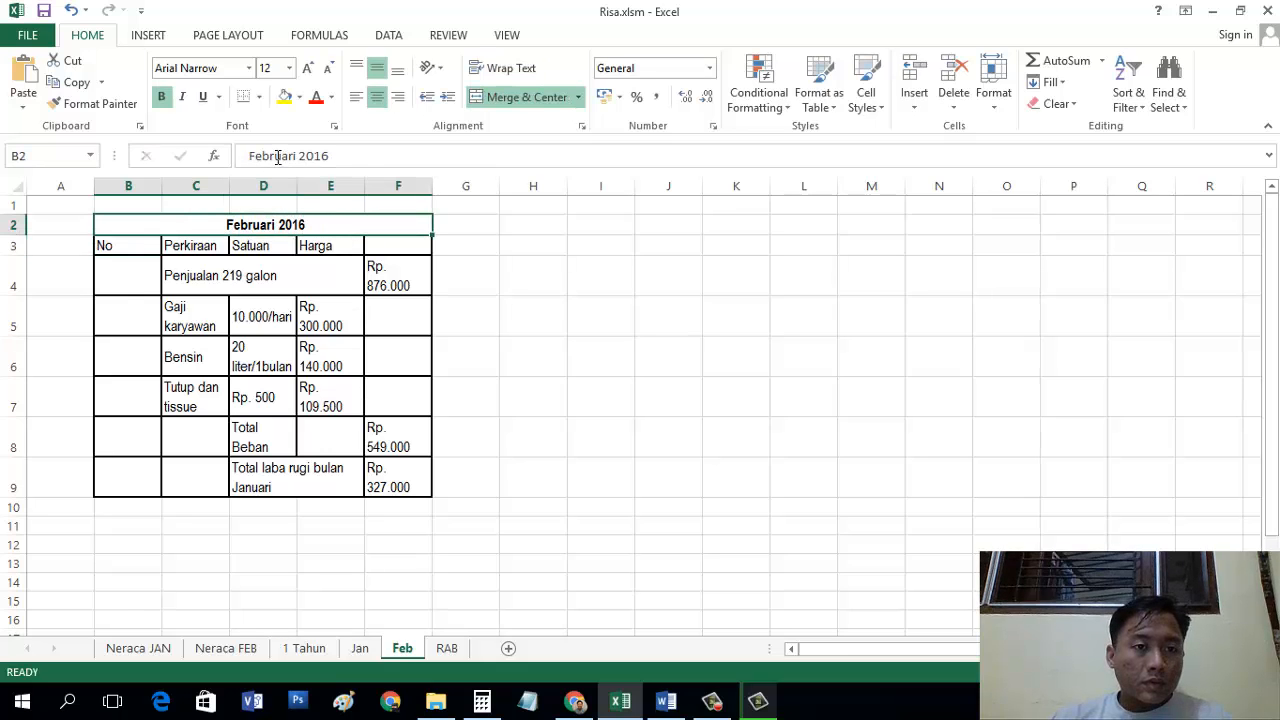
click(253, 155)
key(Return)
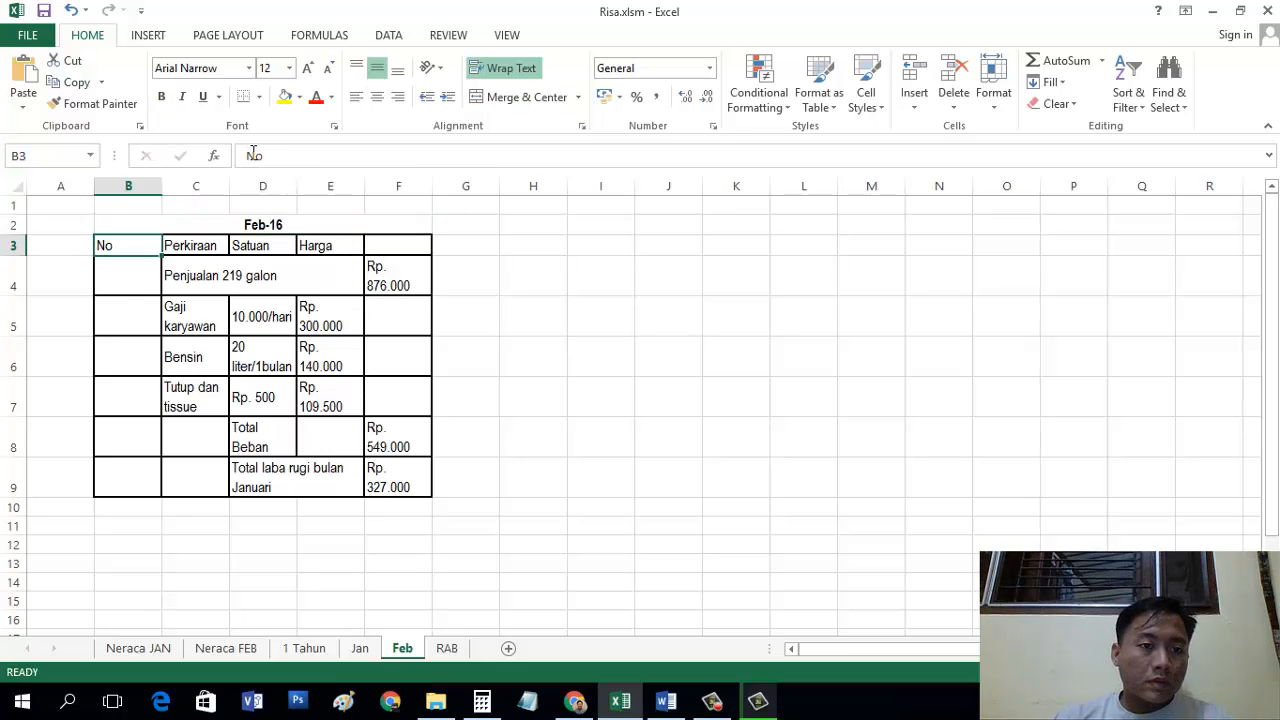
Step: Number the February table's rows 1 to 5 in the No column and fit that column's width to its contents
click(131, 268)
text(1)
key(Return)
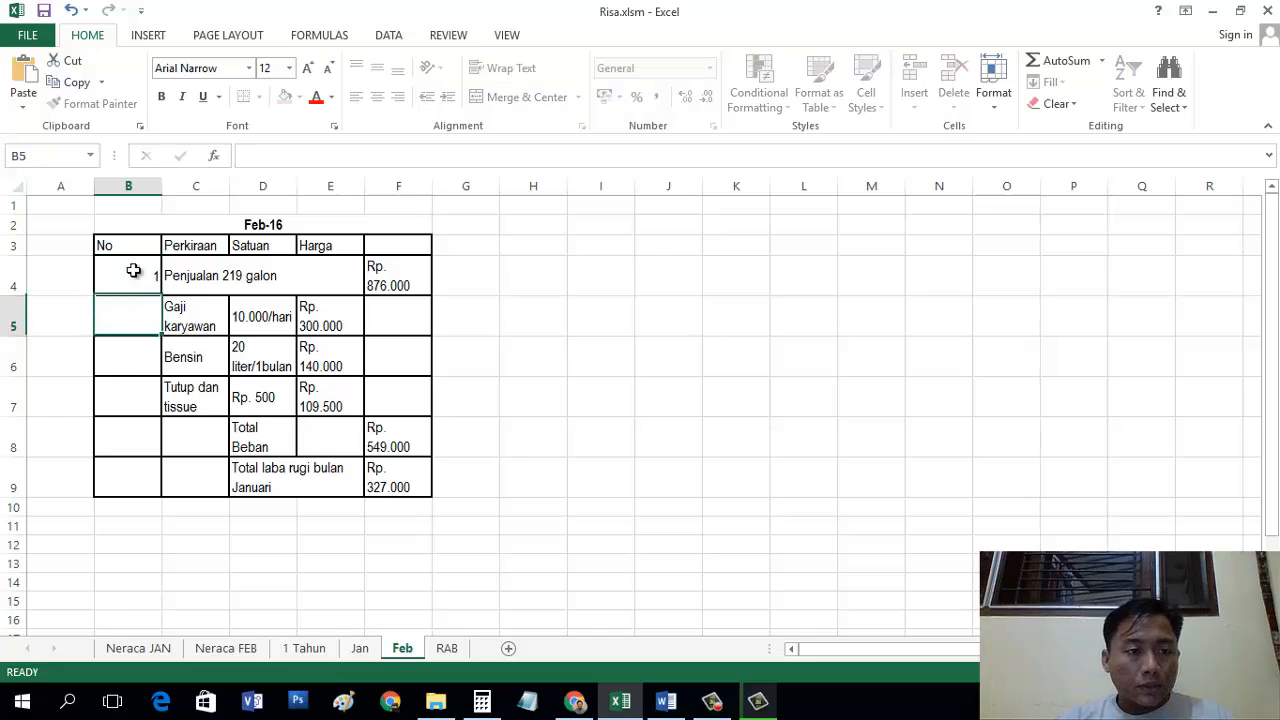
text(2)
key(Return)
text(3)
key(Return)
text(4 5)
key(Return)
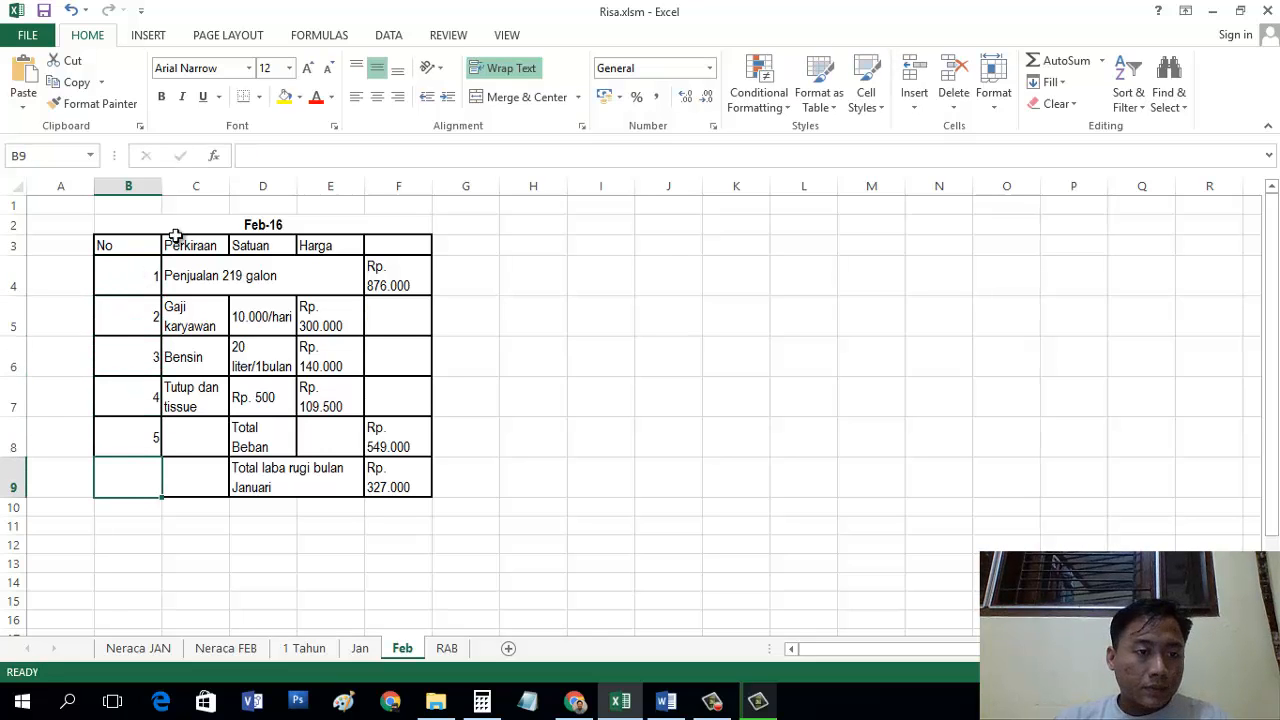
double_click(164, 187)
click(228, 278)
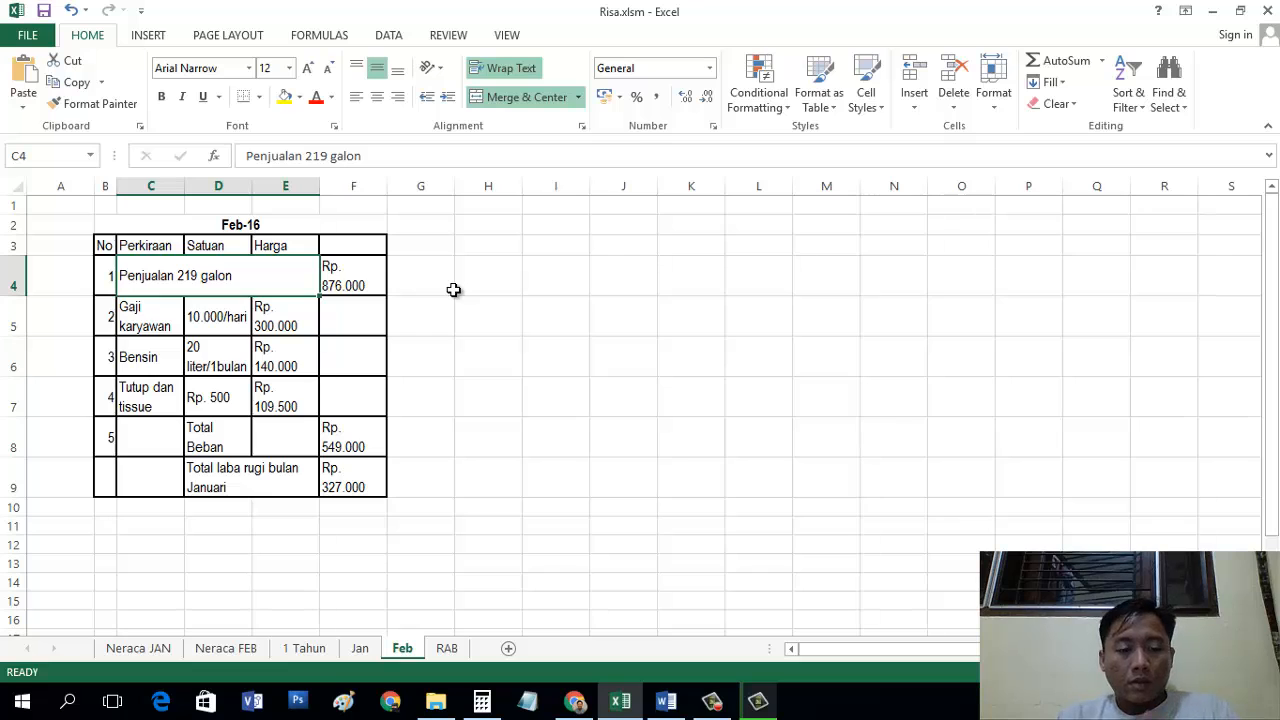
Step: Copy the January table in B2:G9 of the Jan sheet and return to the Feb sheet
click(359, 648)
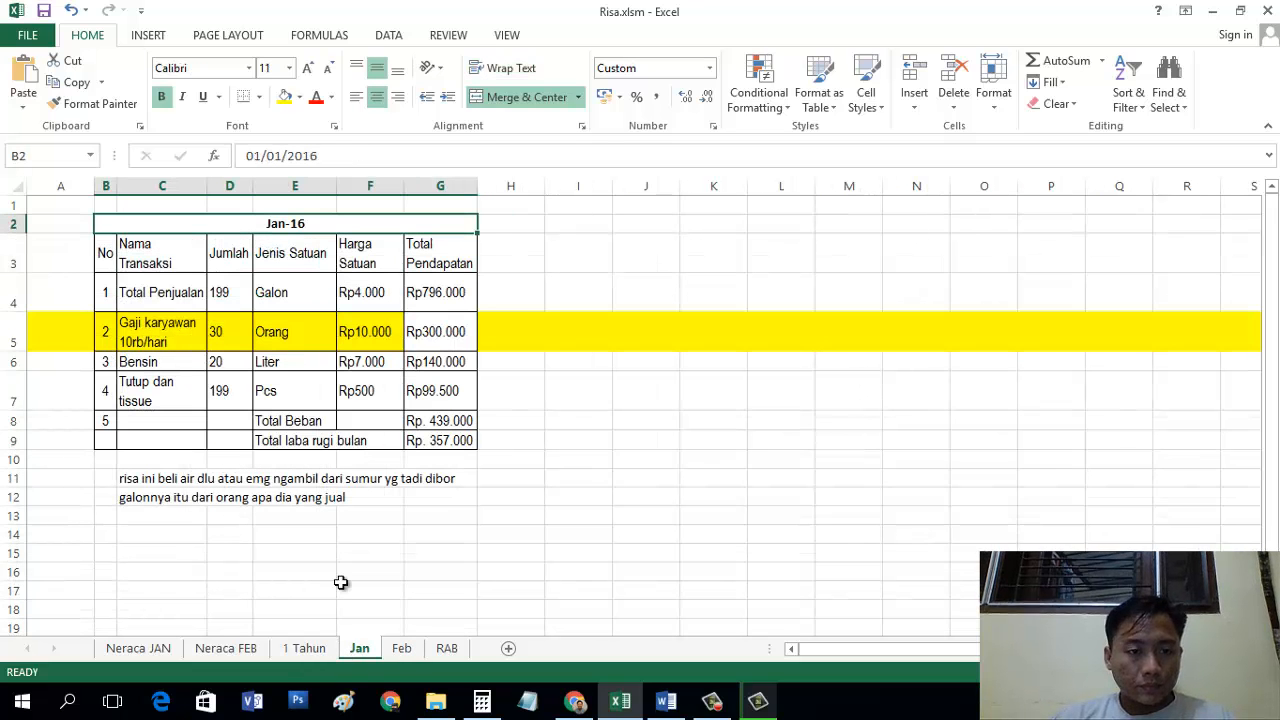
drag(440, 478, 437, 445)
key(ctrl+c)
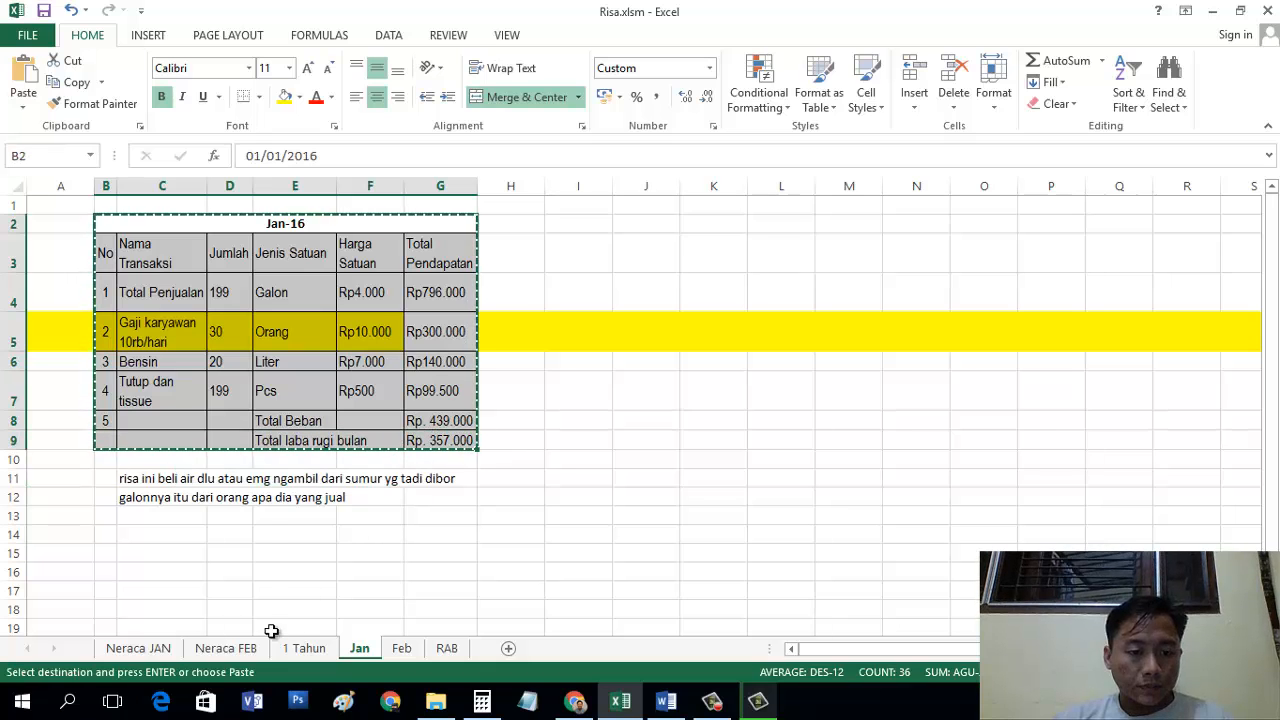
click(401, 648)
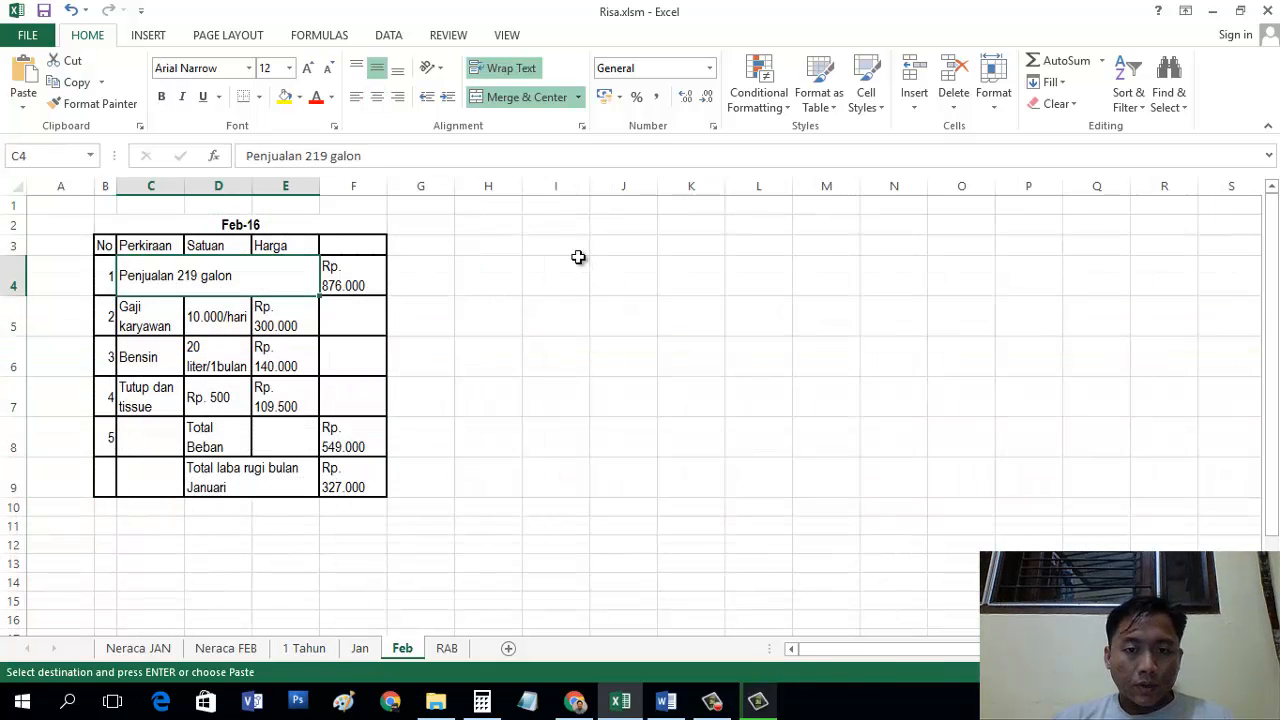
Step: Try pasting the copied January table beside the February table starting at I3, and undo the paste
click(578, 257)
key(ctrl+v)
click(613, 336)
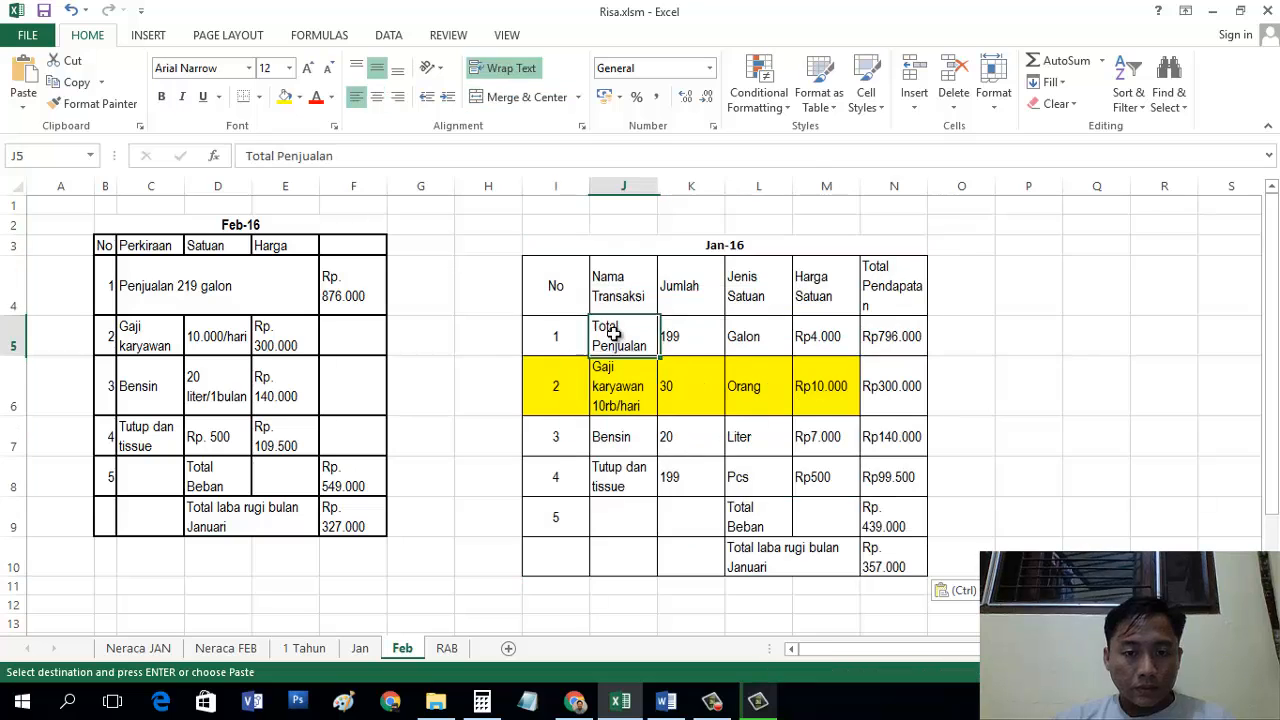
key(ctrl+z)
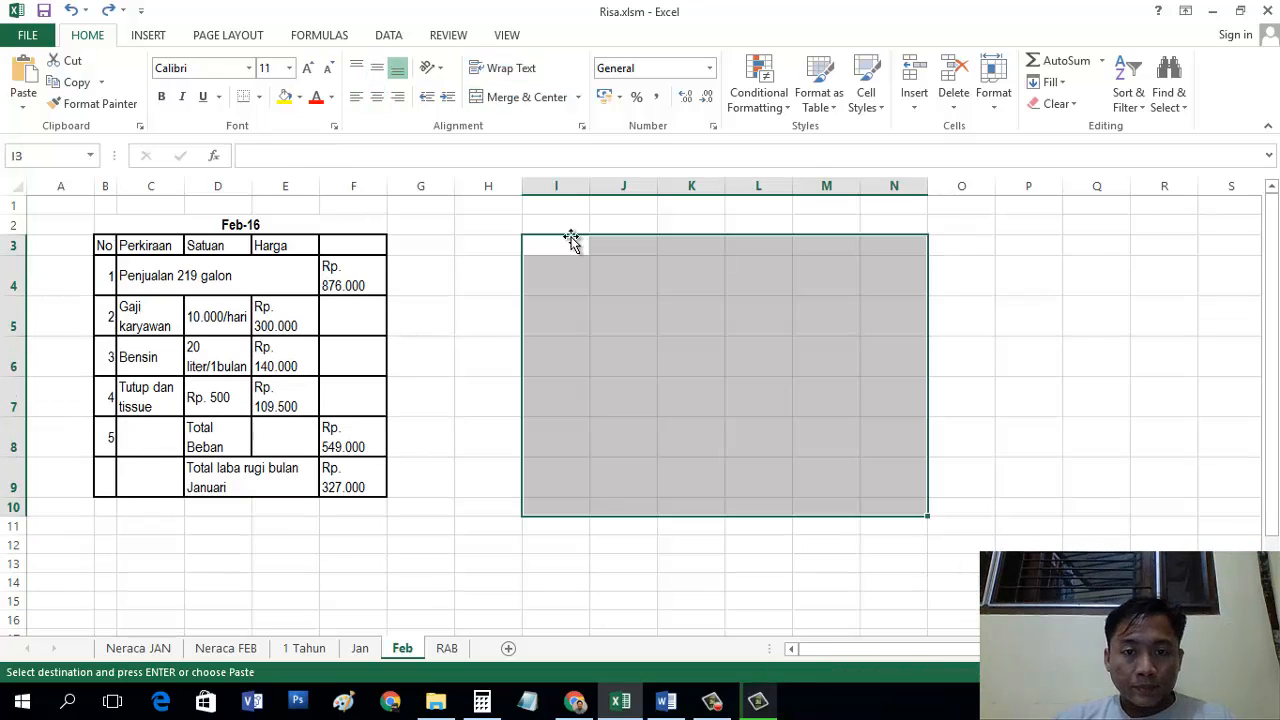
Step: Paste the copied January table beside the February table starting at I2 and check the total formula of its Total Penjualan row
click(557, 224)
key(ctrl+v)
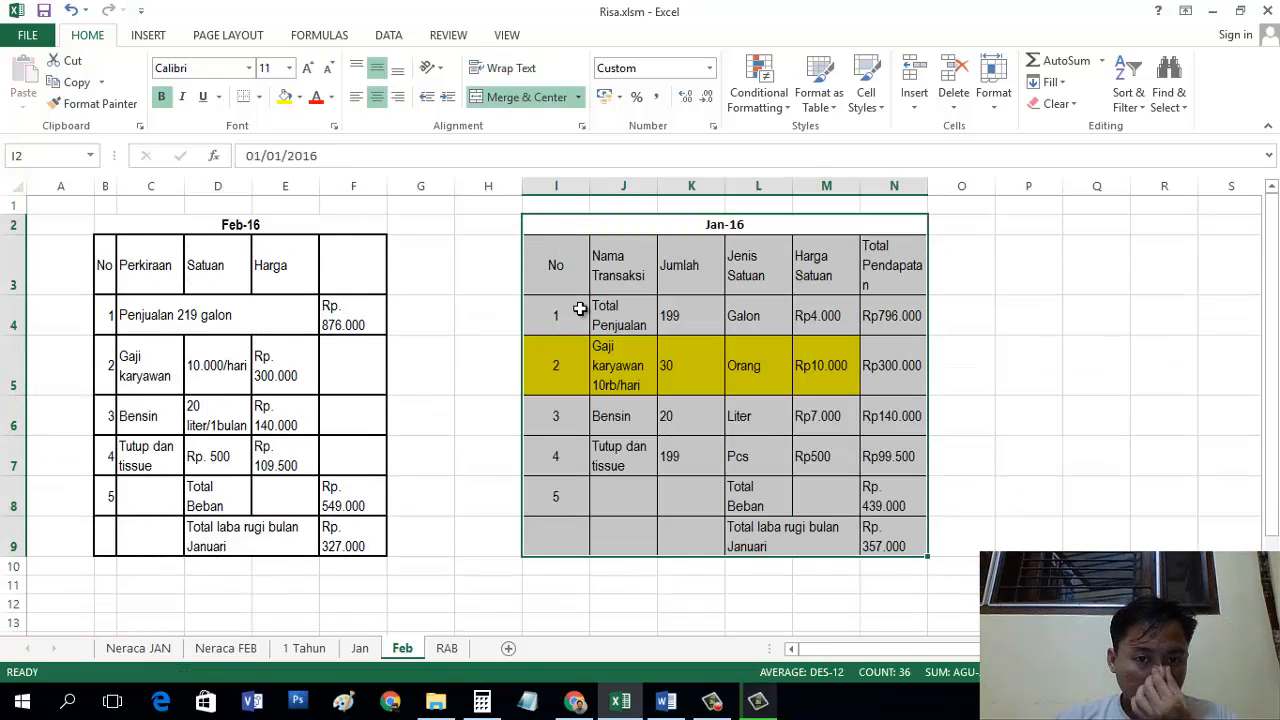
click(642, 322)
click(691, 315)
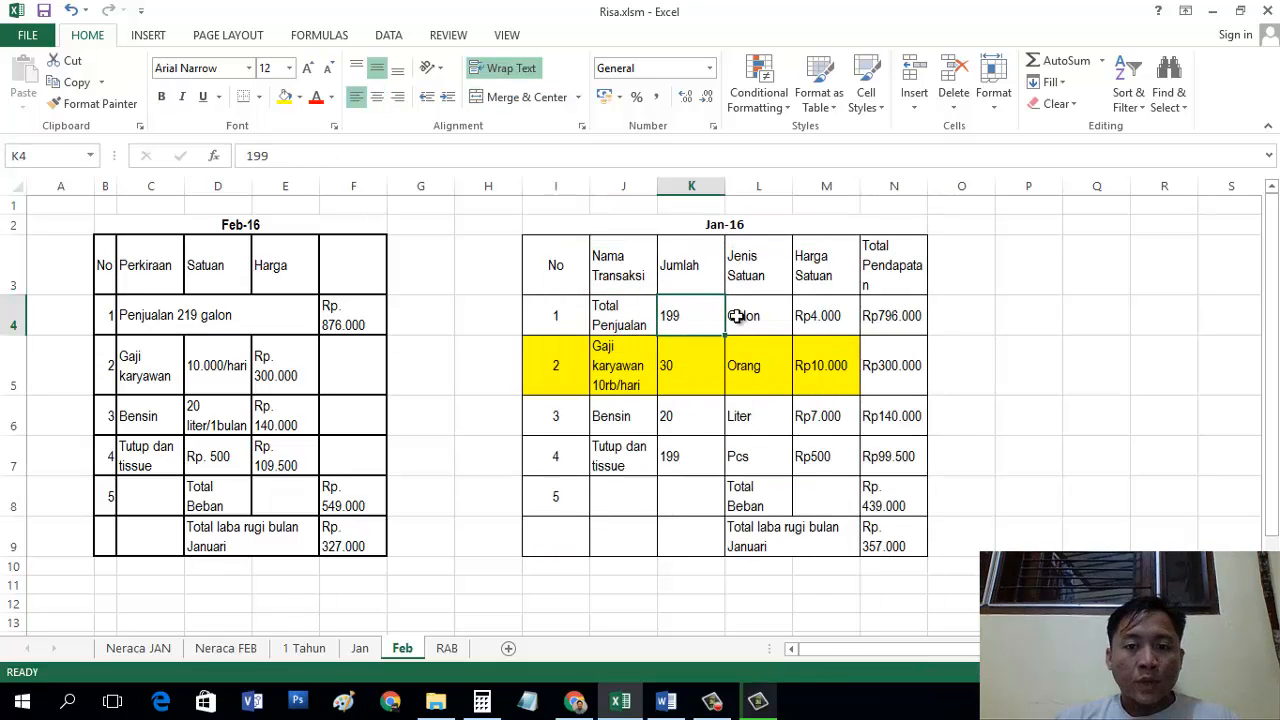
click(750, 316)
click(826, 316)
click(884, 316)
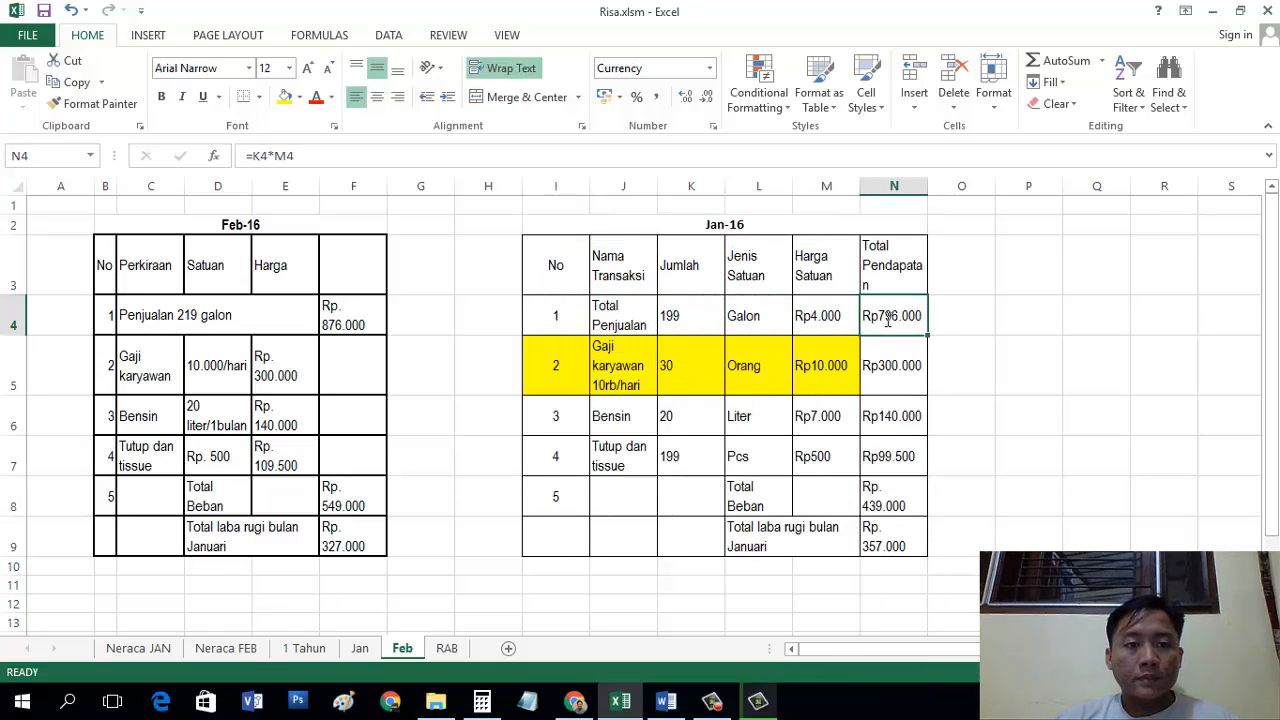
double_click(886, 318)
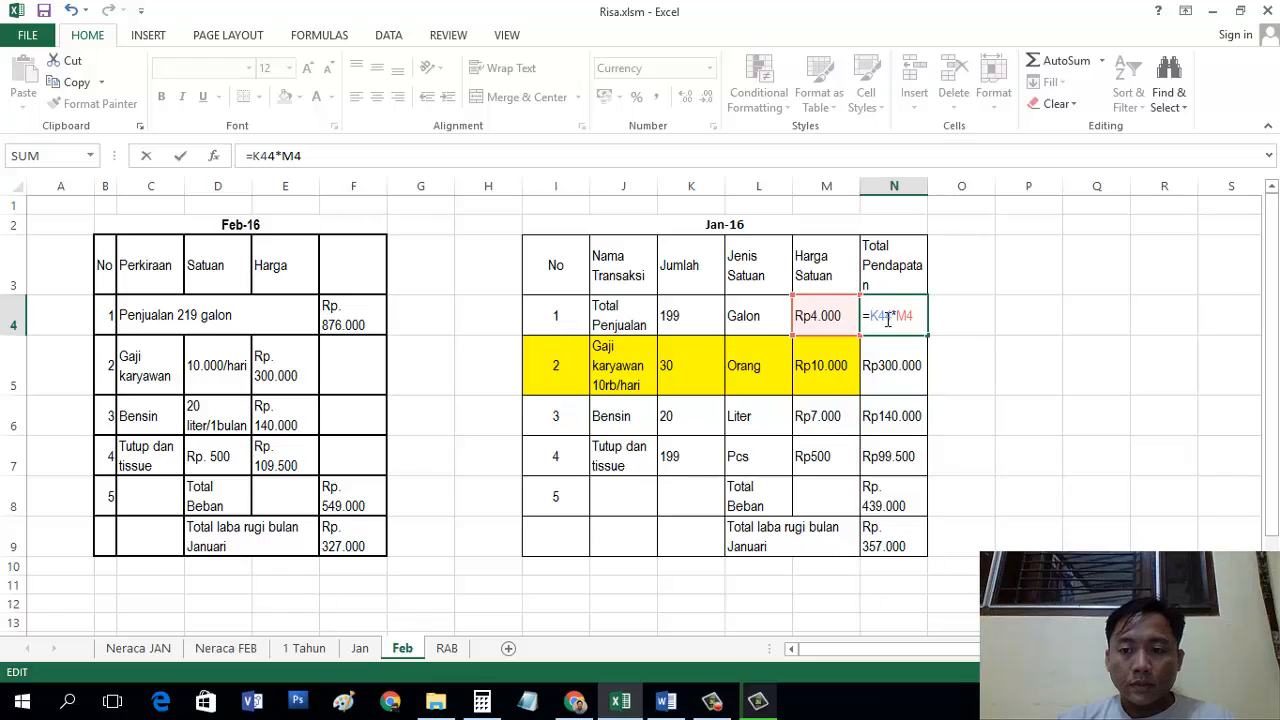
key(Return)
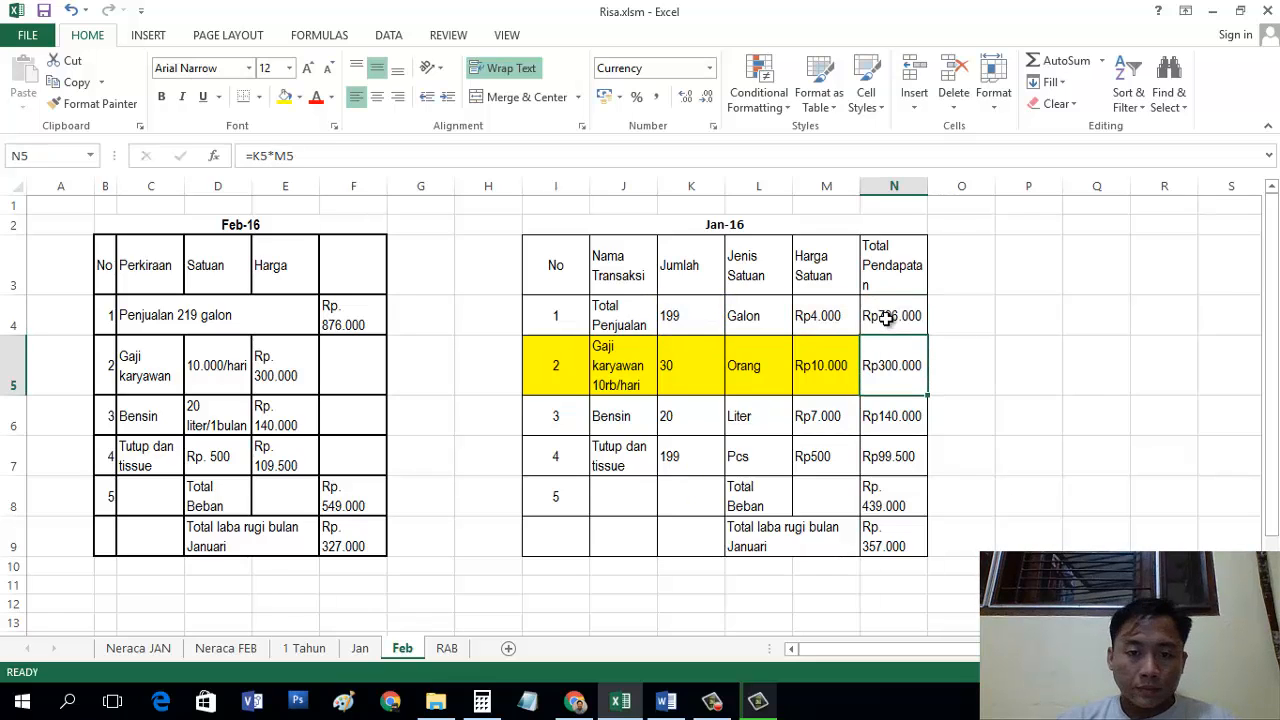
Step: Set the Jumlah of Total Penjualan in the pasted table to 219
click(698, 318)
text(2)
key(Tab)
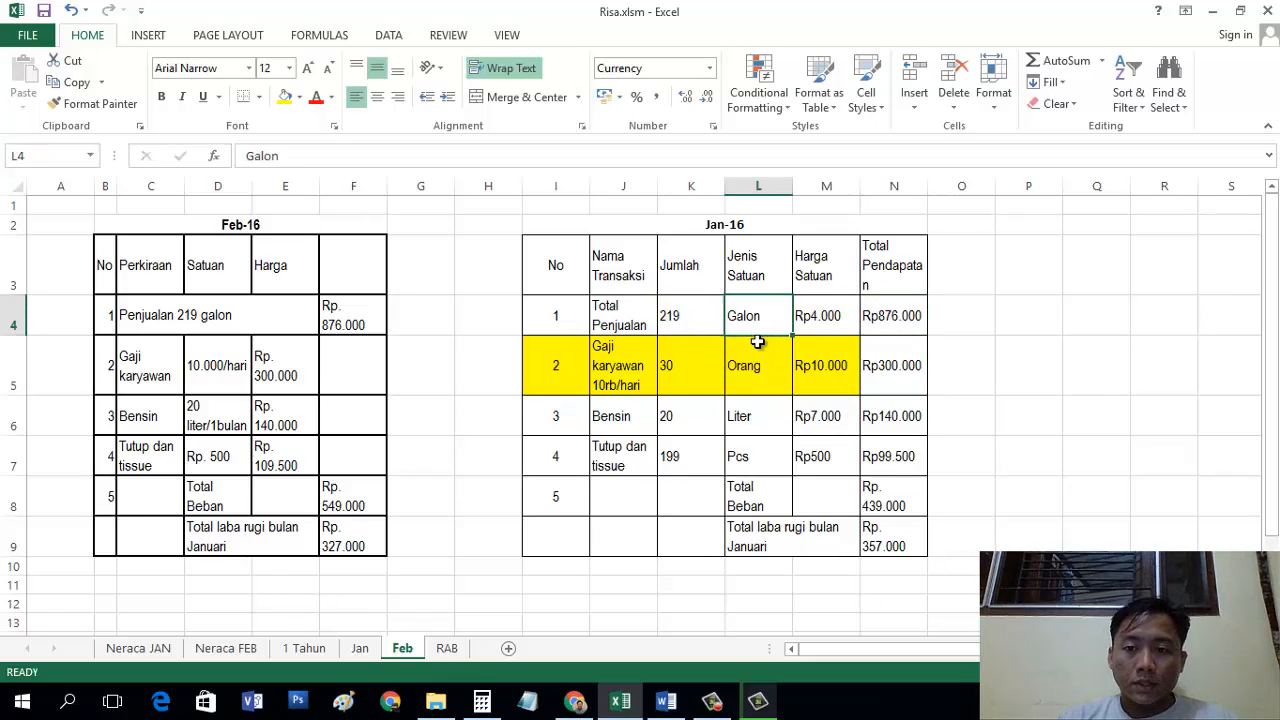
click(704, 313)
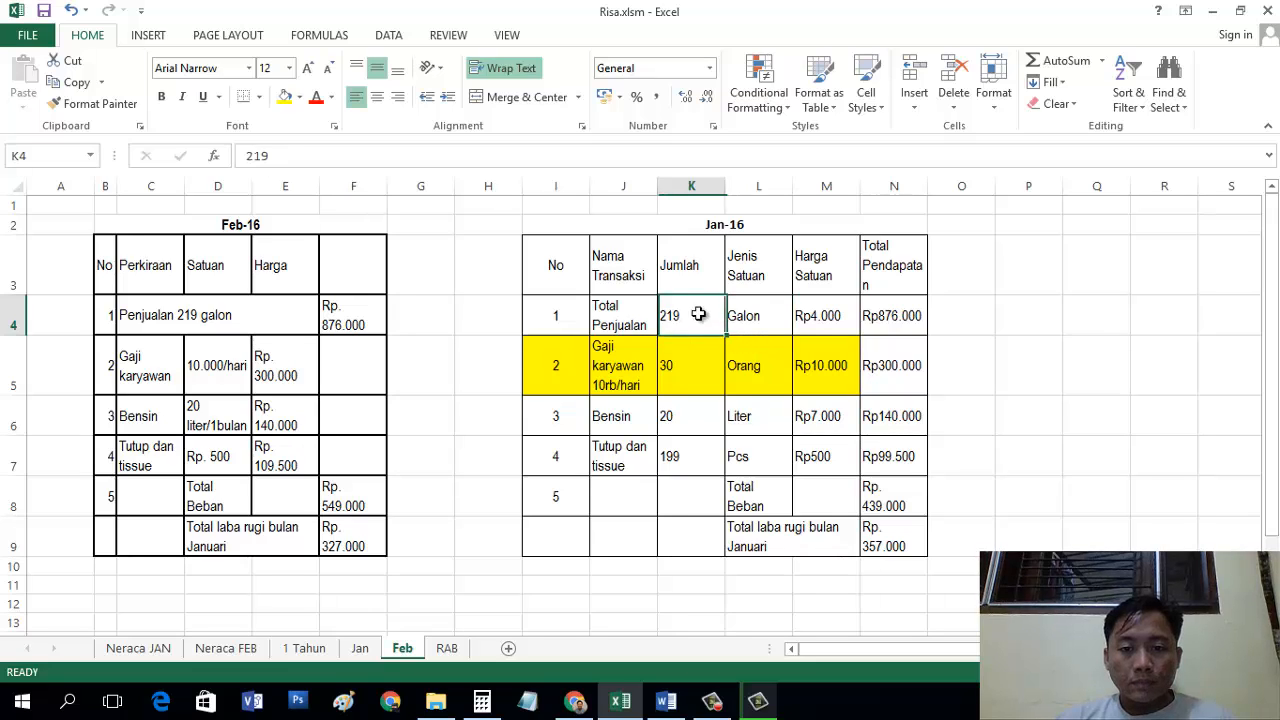
Step: Remove the yellow fill from the Gaji karyawan row I5:M5 of the pasted table
click(674, 364)
drag(586, 369, 835, 366)
click(295, 100)
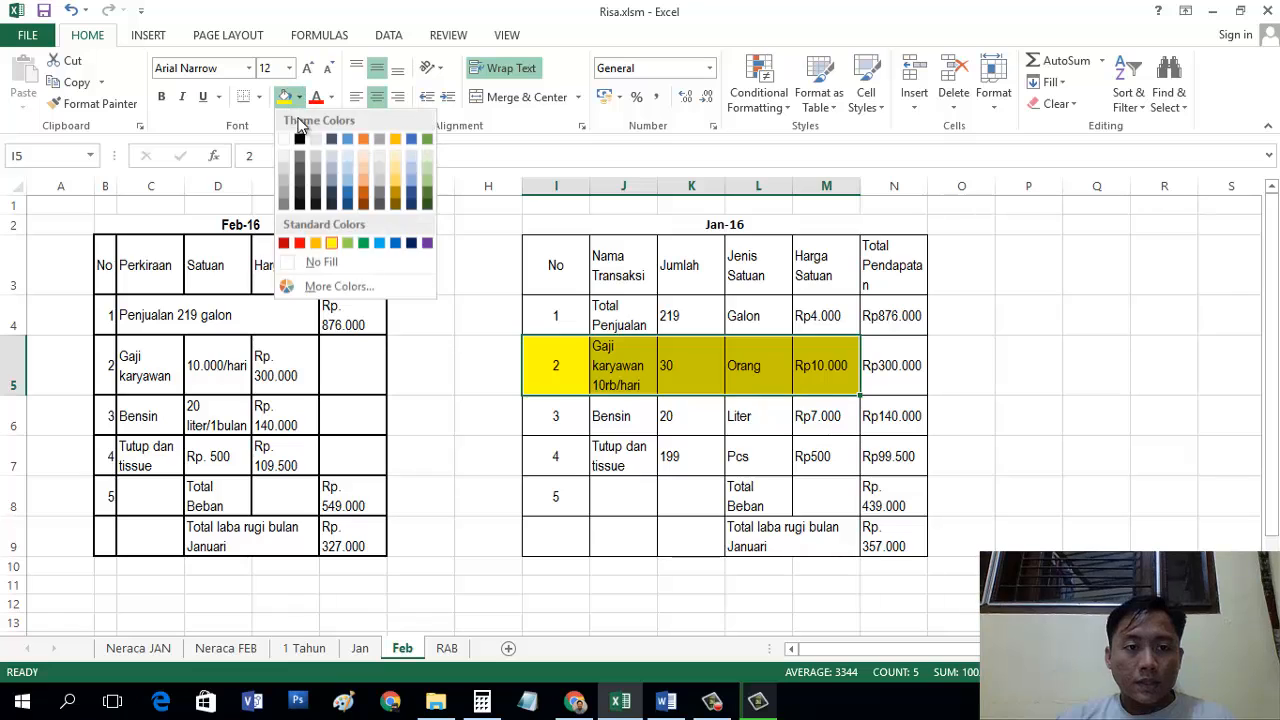
click(308, 265)
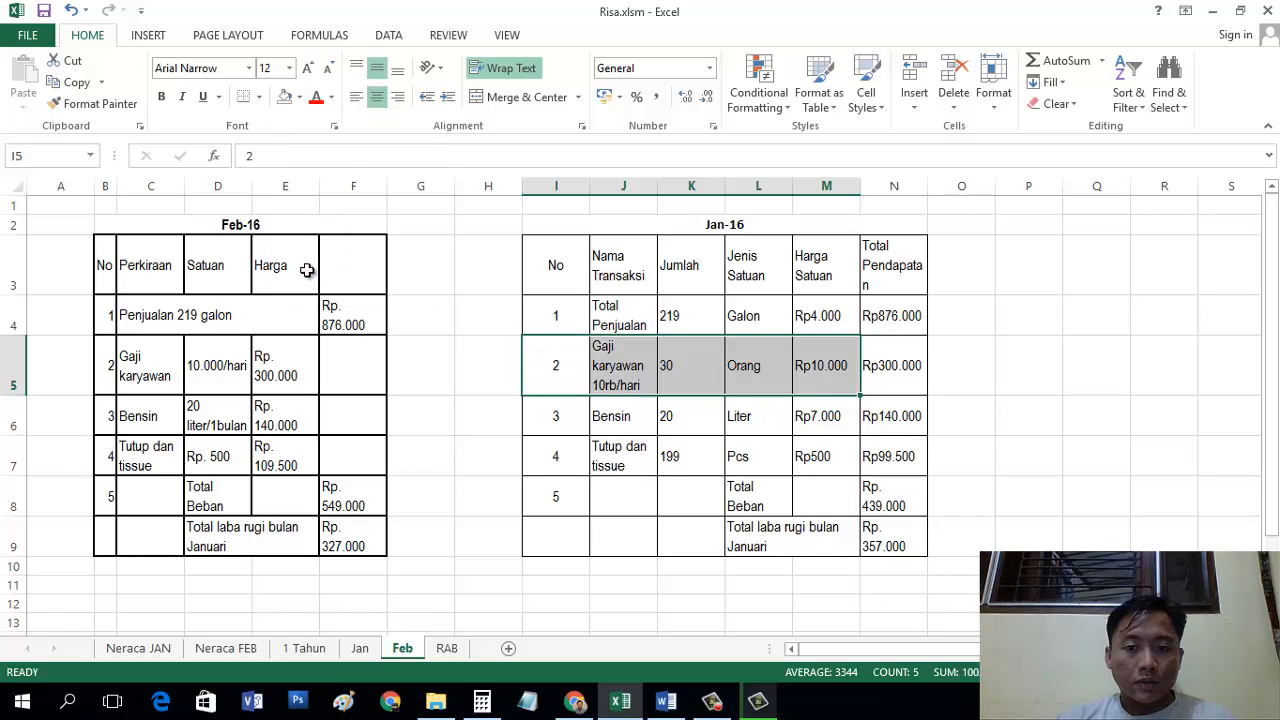
Step: Fill cell G5, the Gaji karyawan total on the Jan sheet, with yellow to match its row
click(359, 648)
click(314, 335)
click(405, 328)
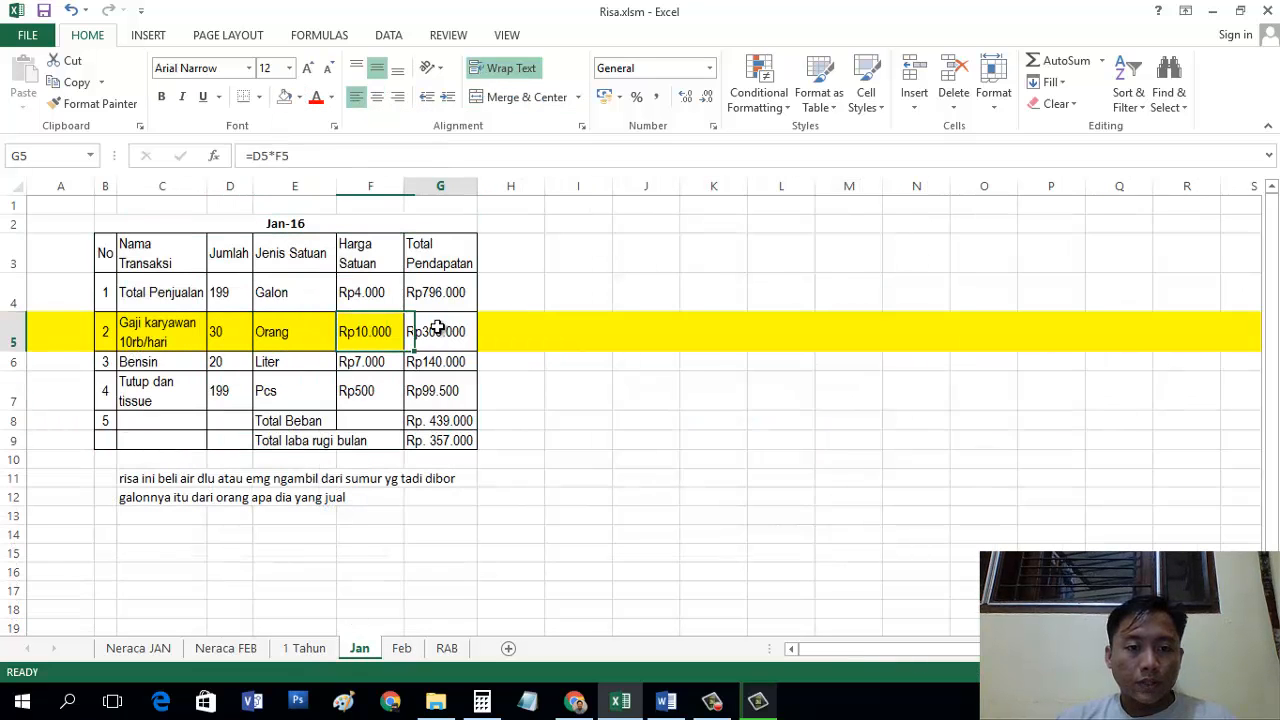
click(299, 97)
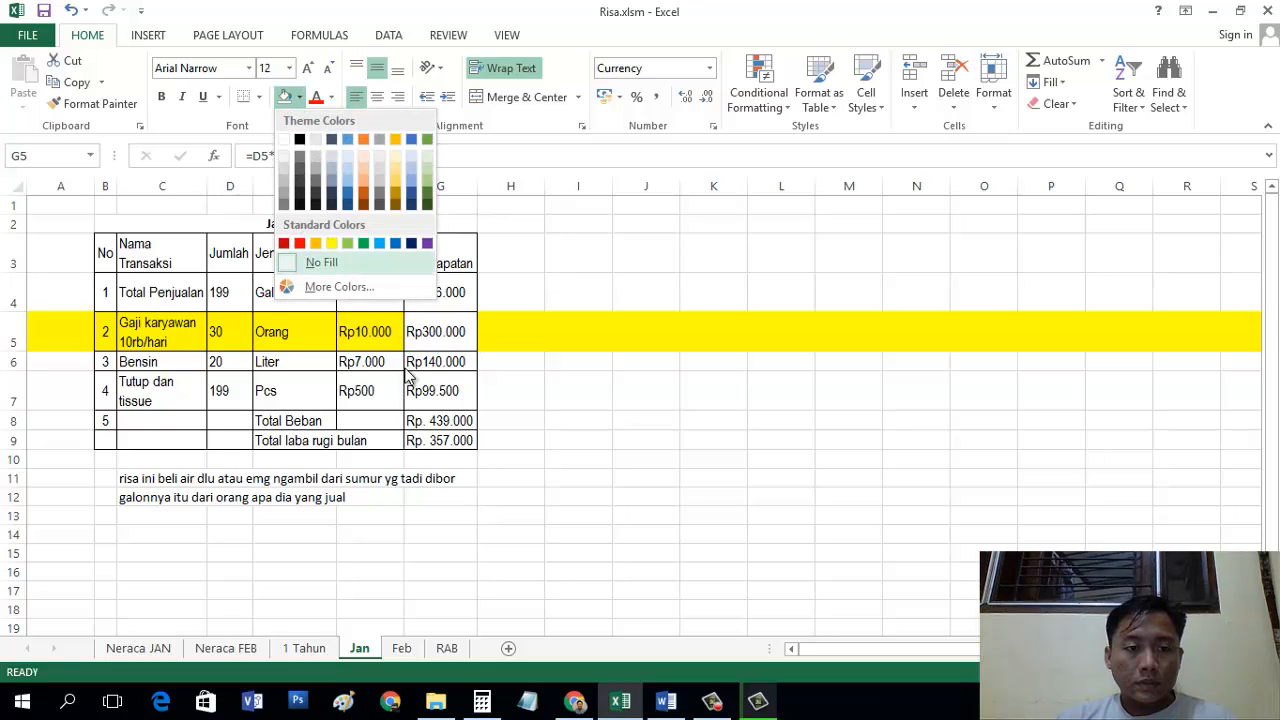
click(332, 245)
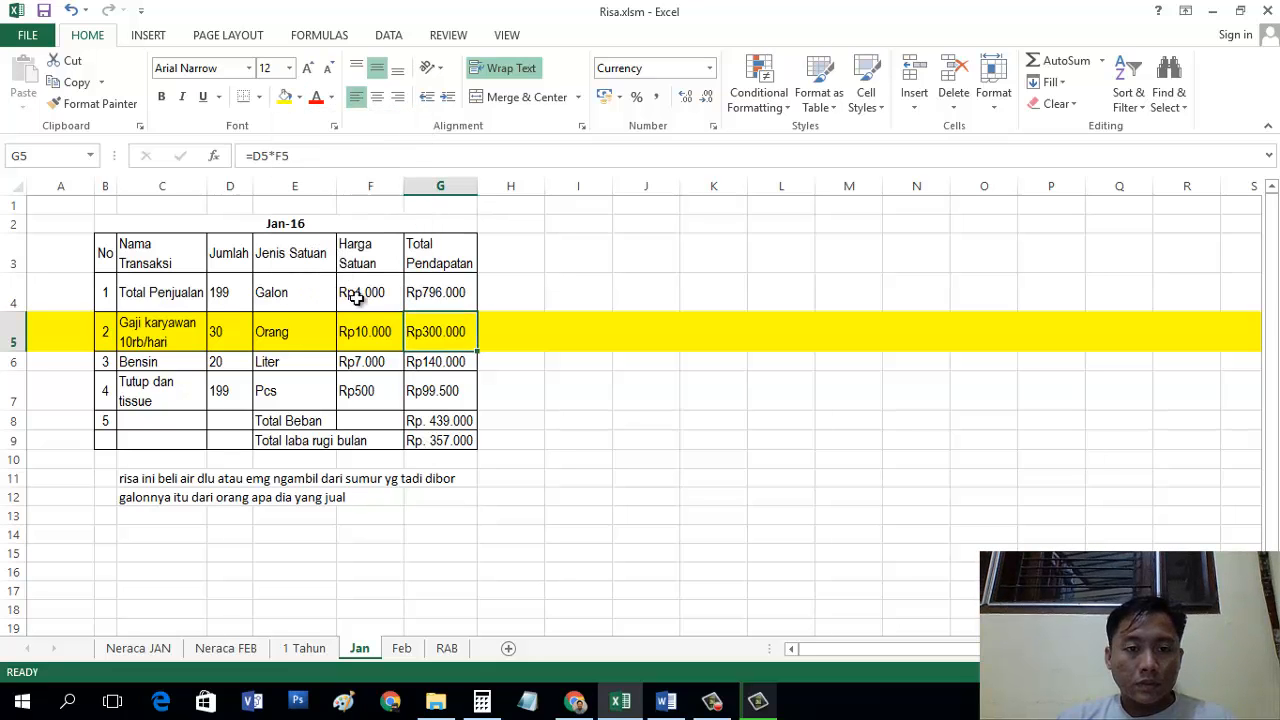
Step: On the Feb sheet, set the Jumlah of Tutup dan tissue in the pasted table to 219
click(401, 647)
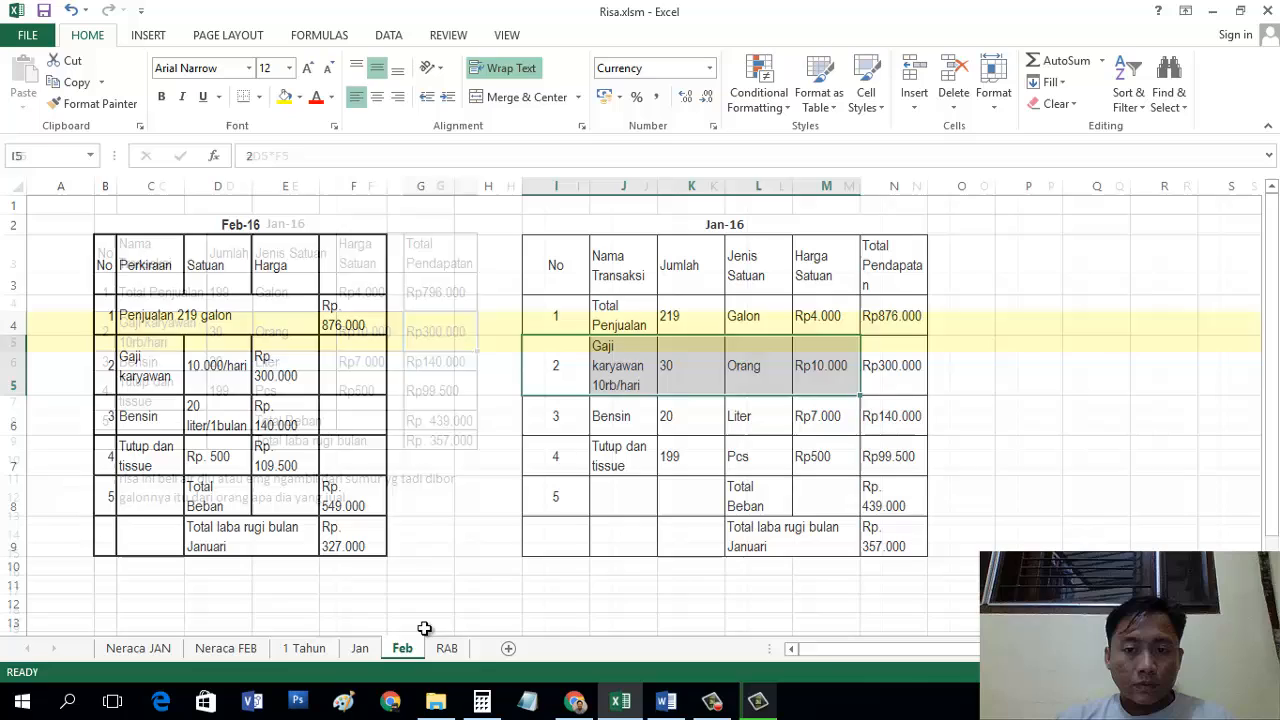
click(697, 382)
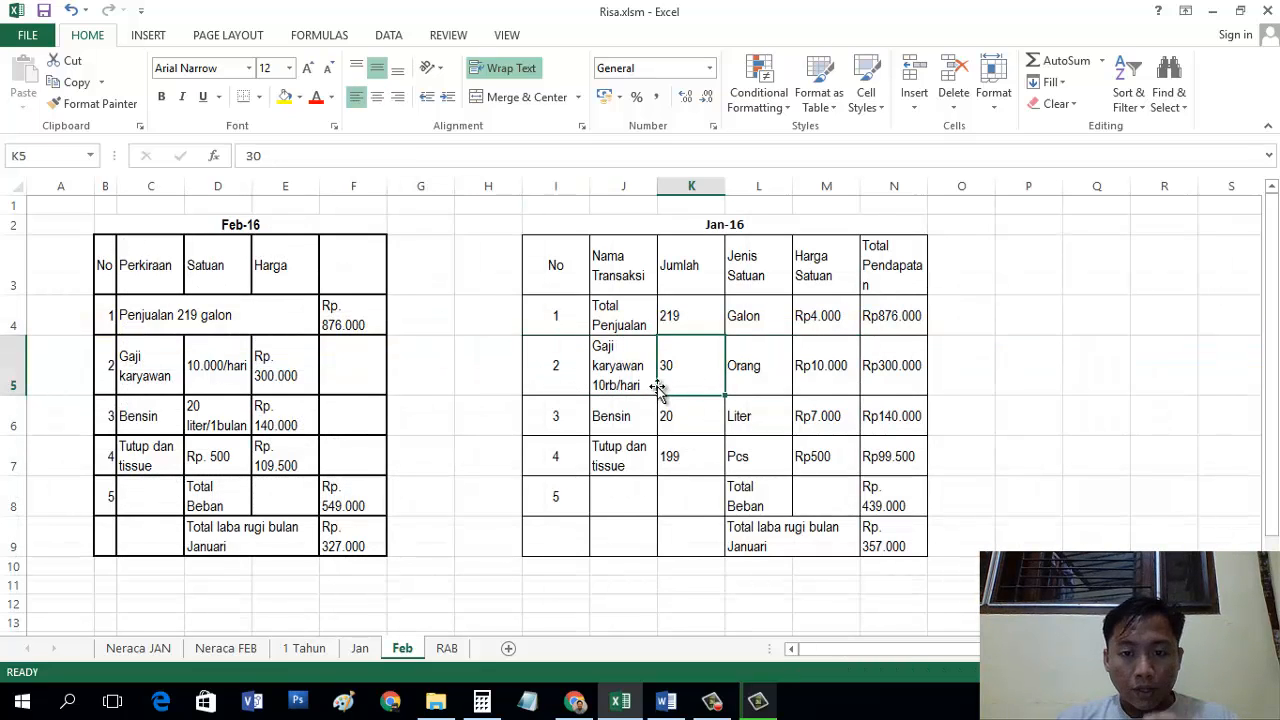
click(694, 463)
text(219)
key(Return)
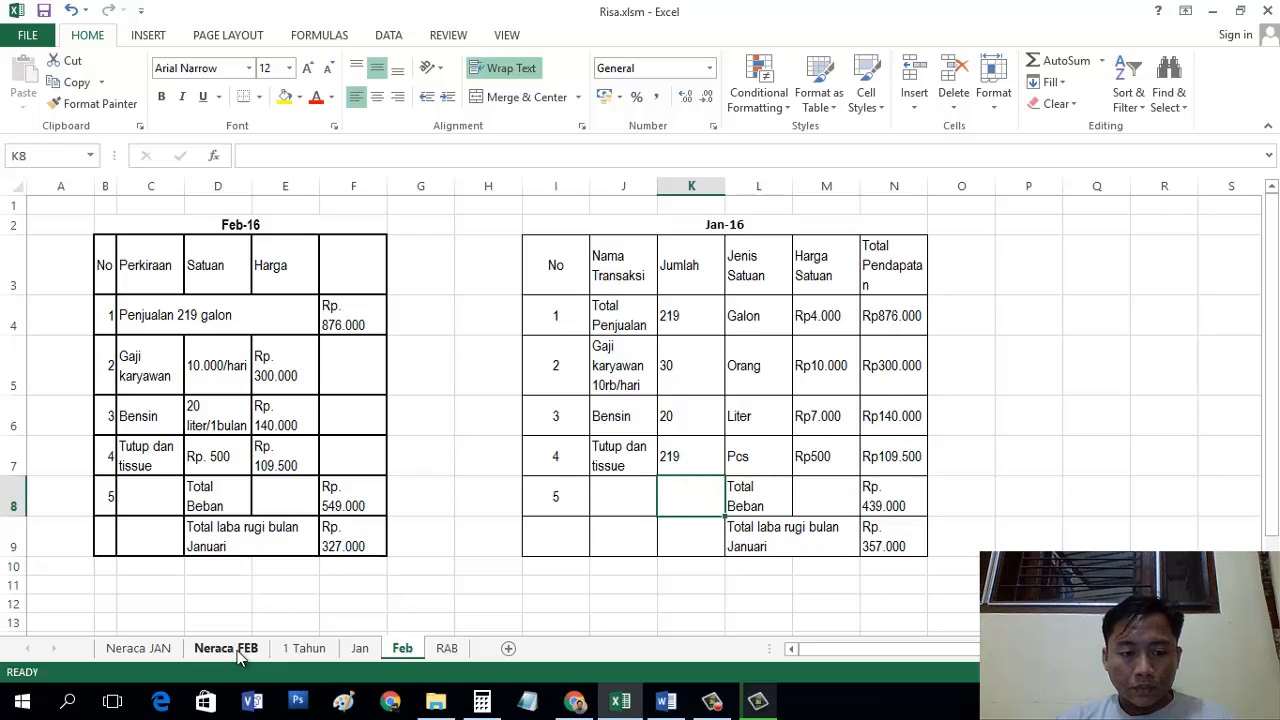
Step: Try a red fill on rows 8 and 9 of the Jan sheet, then undo it
click(359, 648)
click(490, 511)
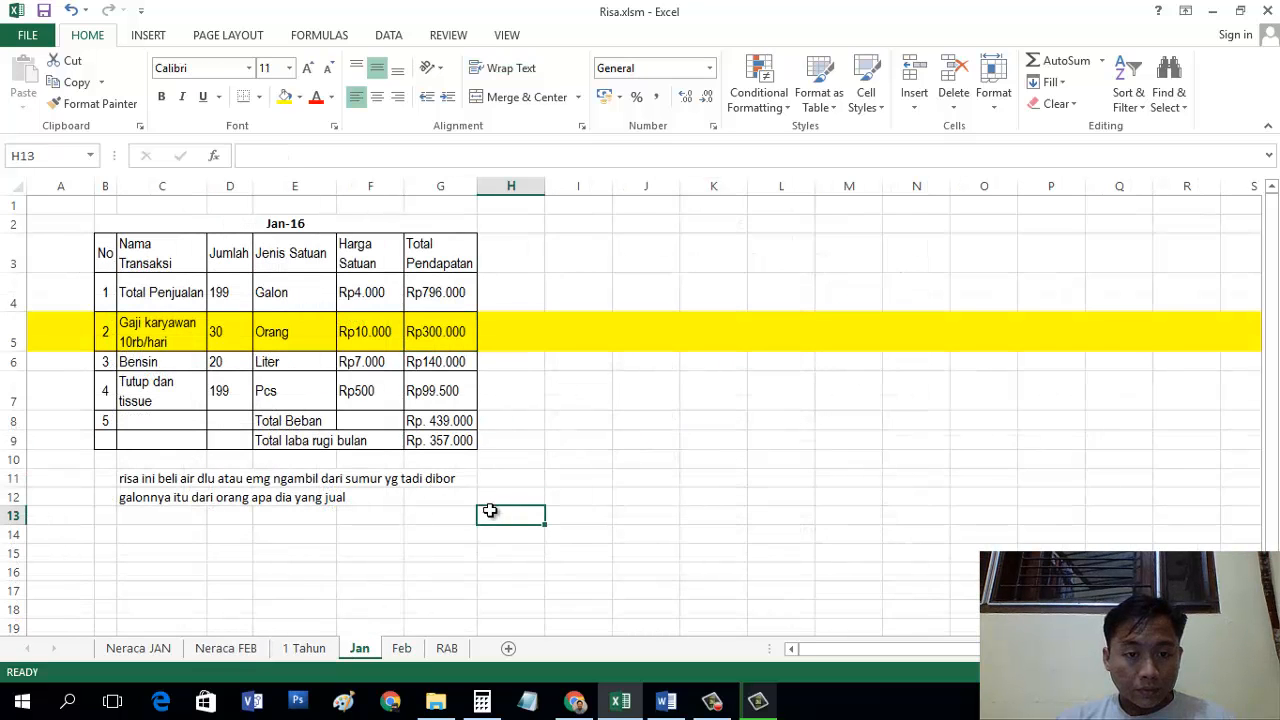
click(335, 432)
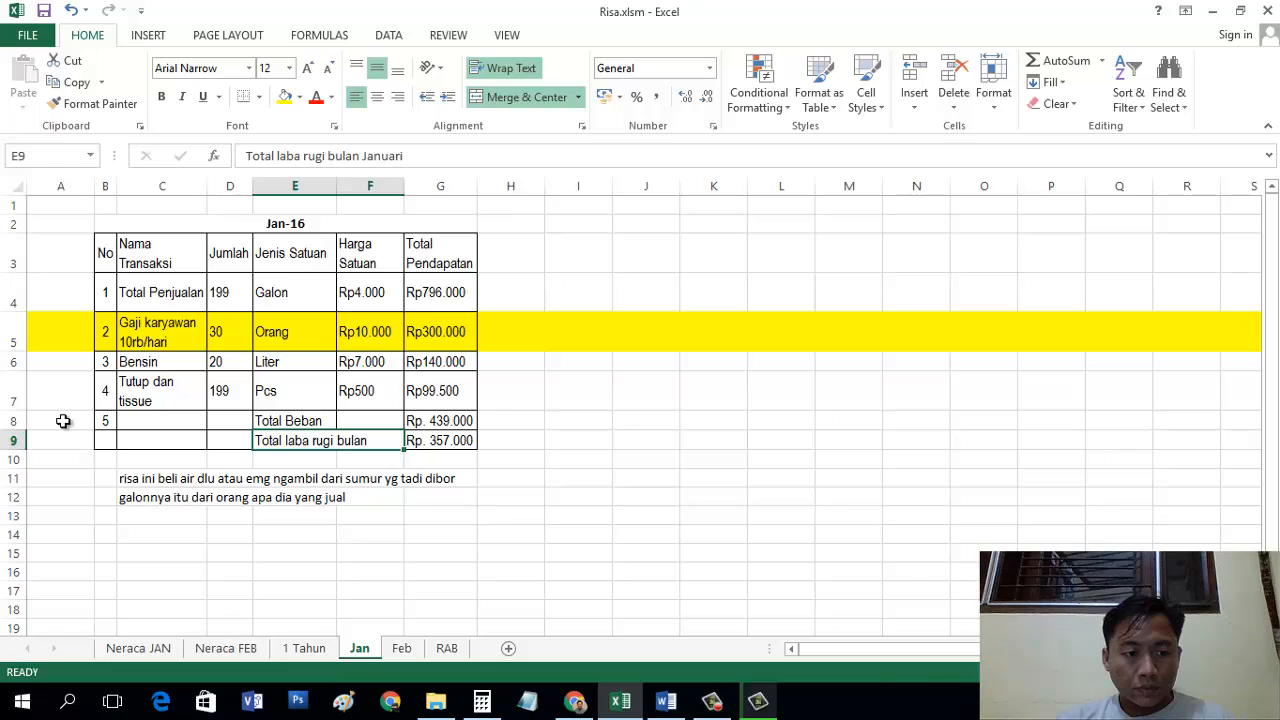
click(16, 422)
drag(16, 422, 16, 441)
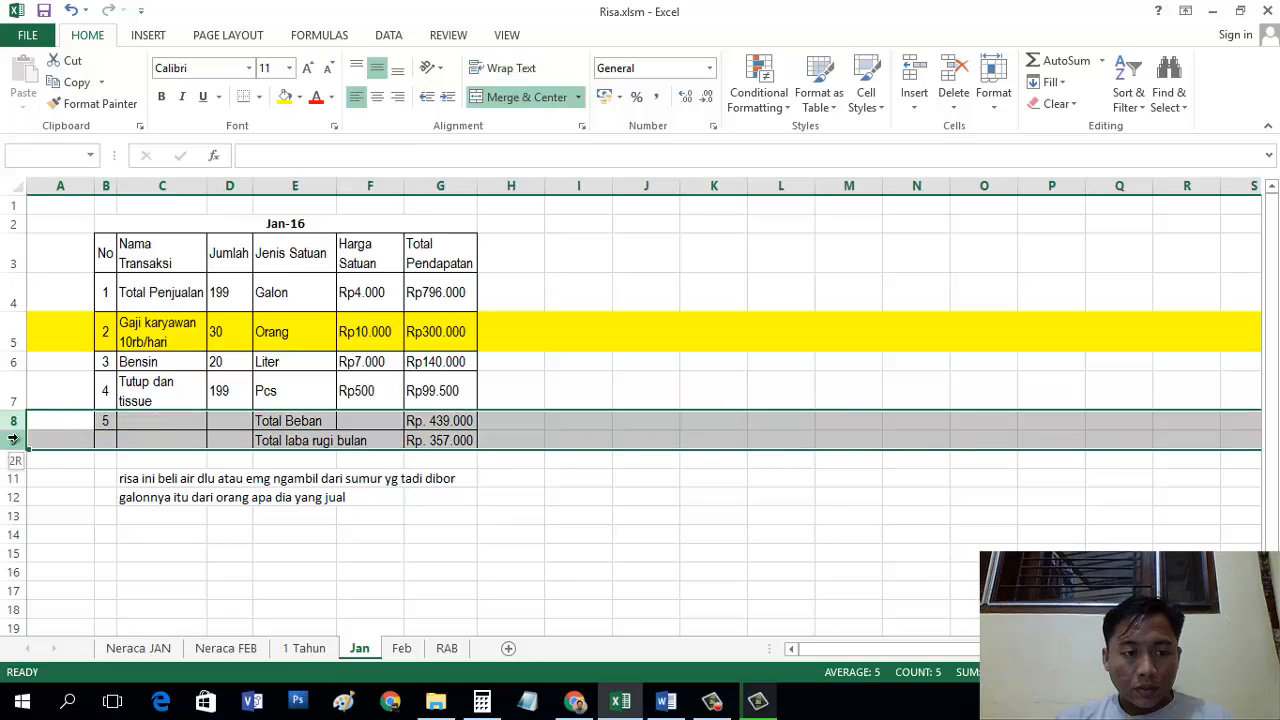
click(299, 97)
click(299, 243)
click(590, 512)
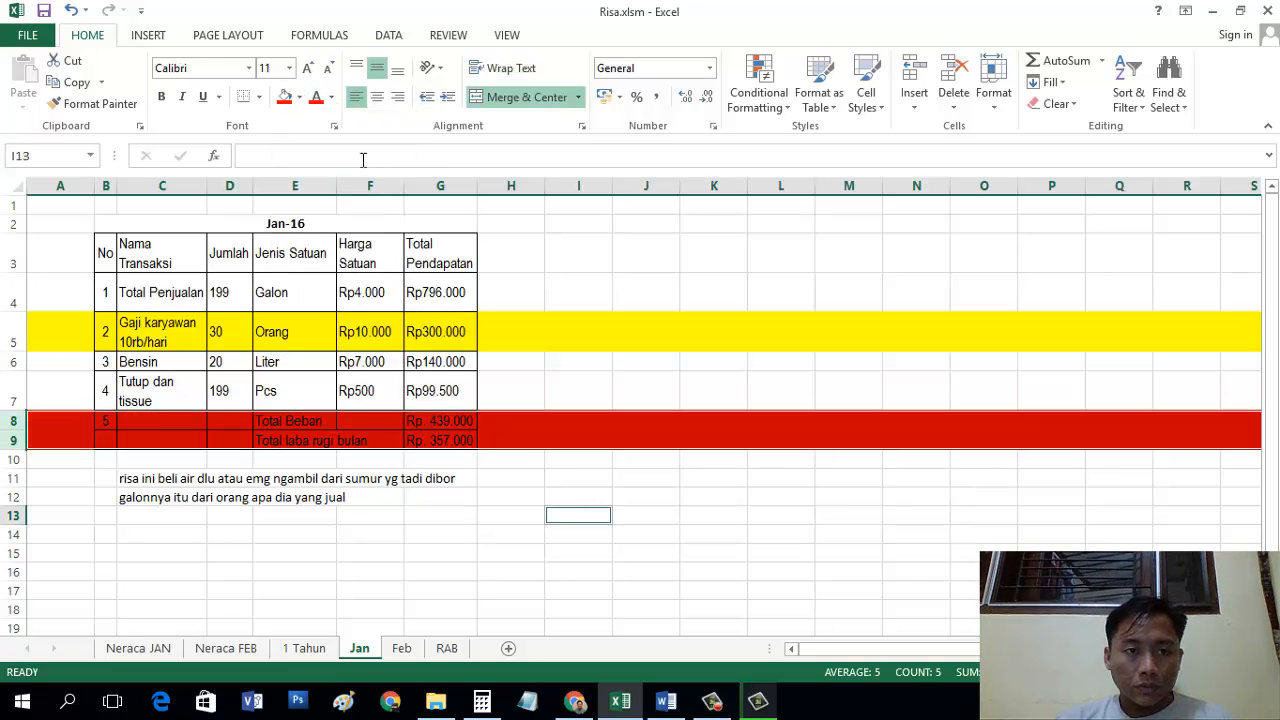
key(ctrl+z)
Step: Fill the Total Beban and Total laba rugi rows 8 and 9 of the Jan sheet with yellow
click(14, 421)
drag(11, 432, 17, 440)
click(299, 97)
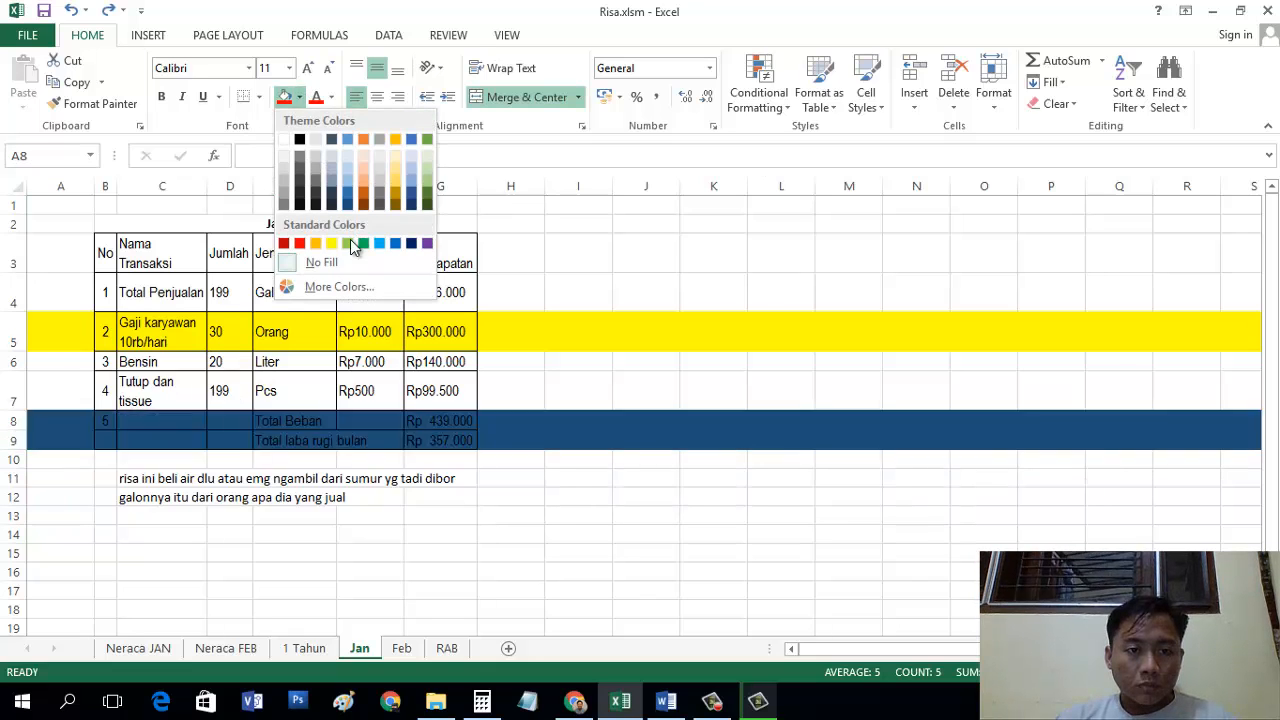
click(335, 243)
click(414, 550)
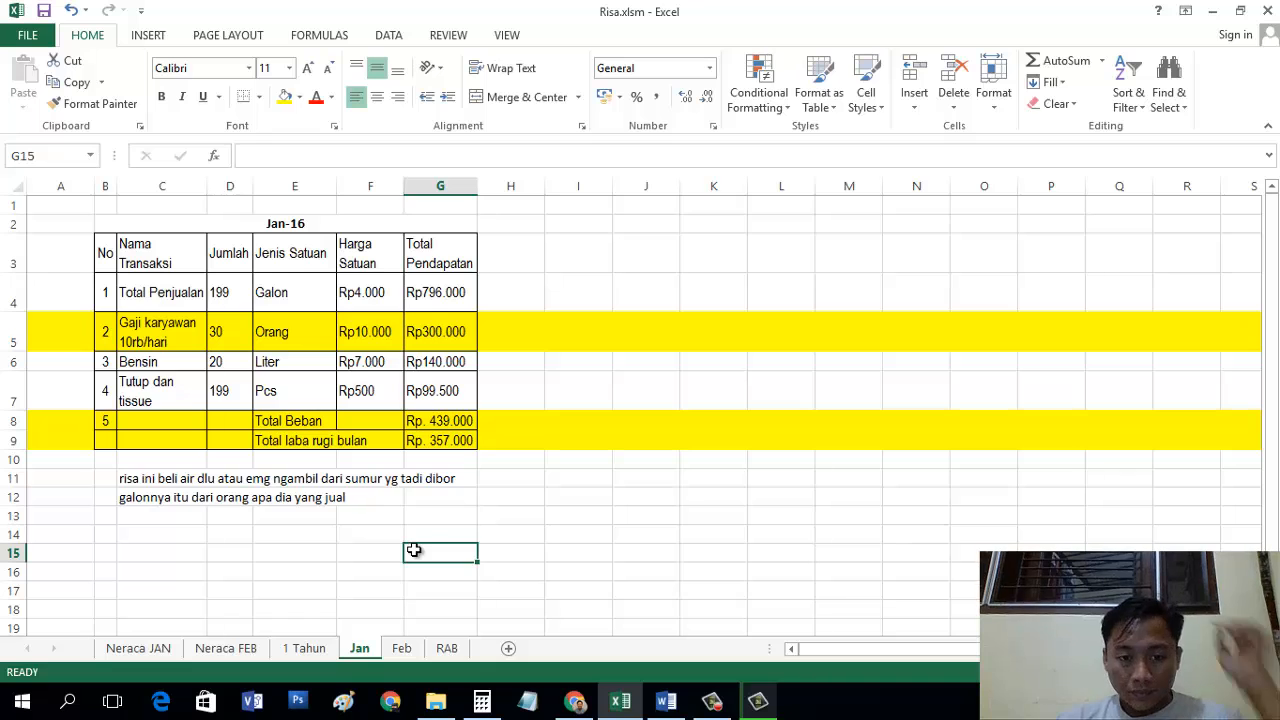
Step: On the Feb sheet, number the Total laba rugi row of the pasted table 6 in the No column
click(345, 440)
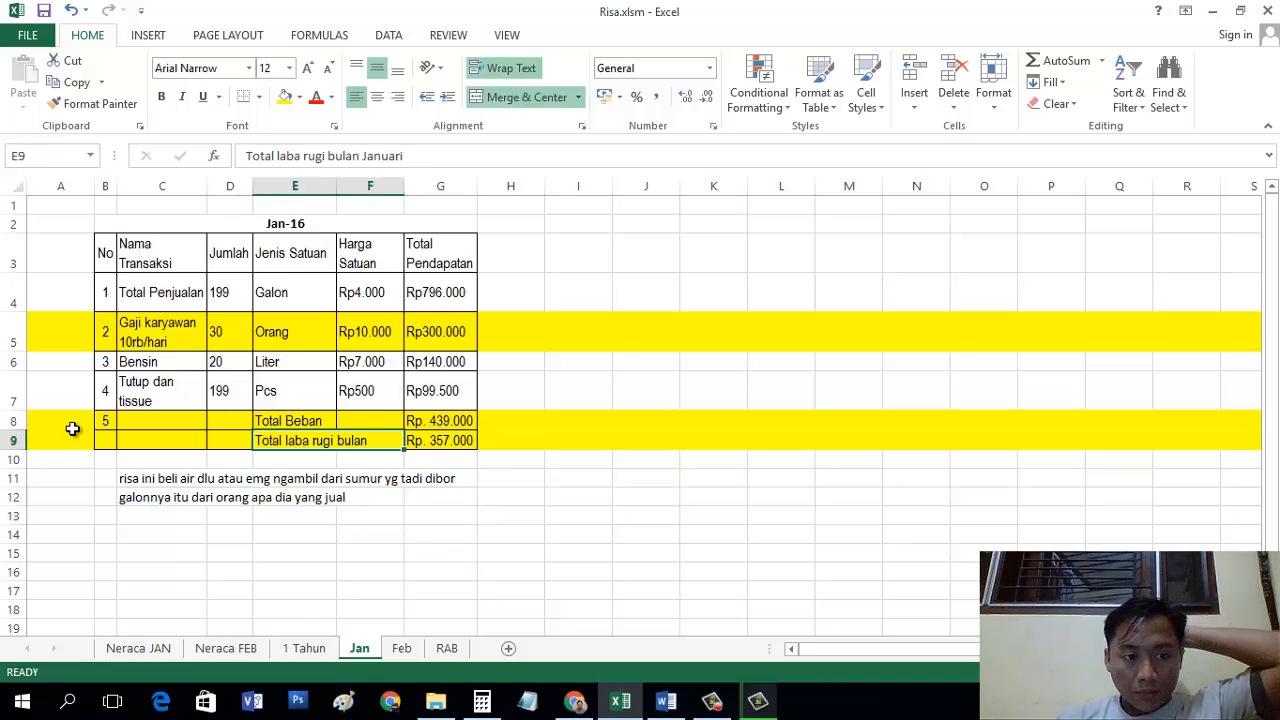
click(105, 457)
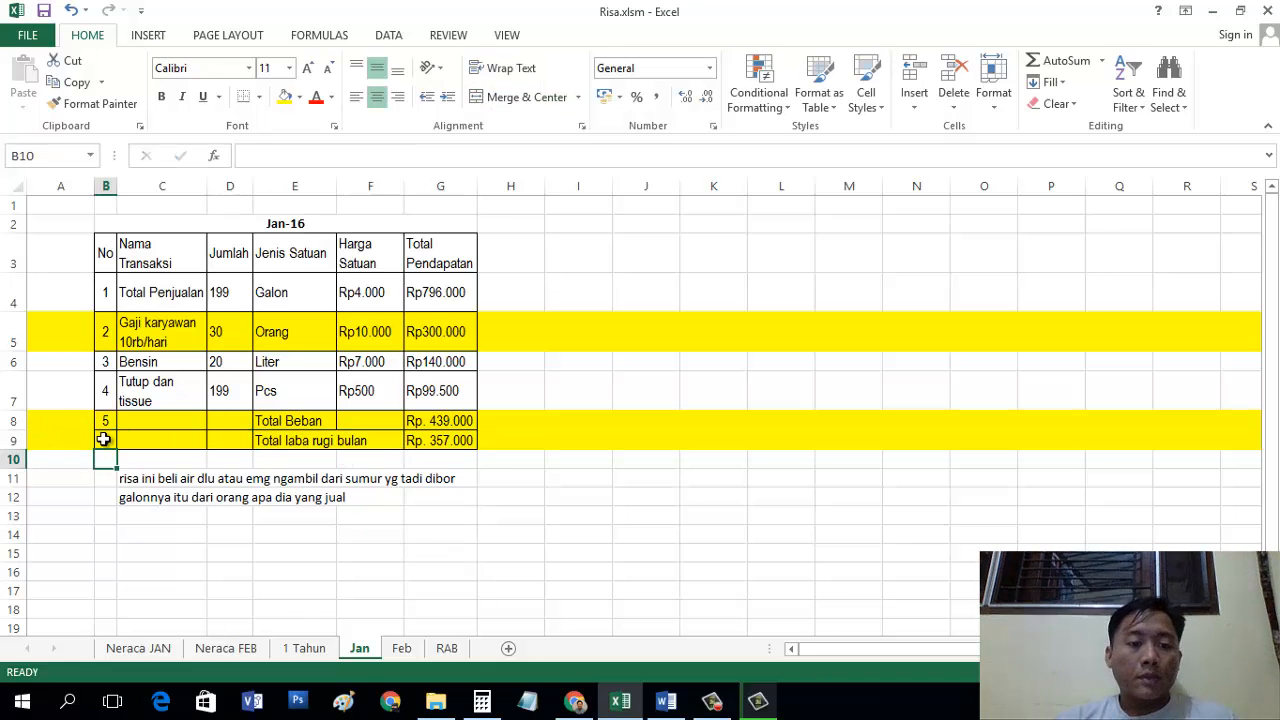
click(401, 648)
click(572, 522)
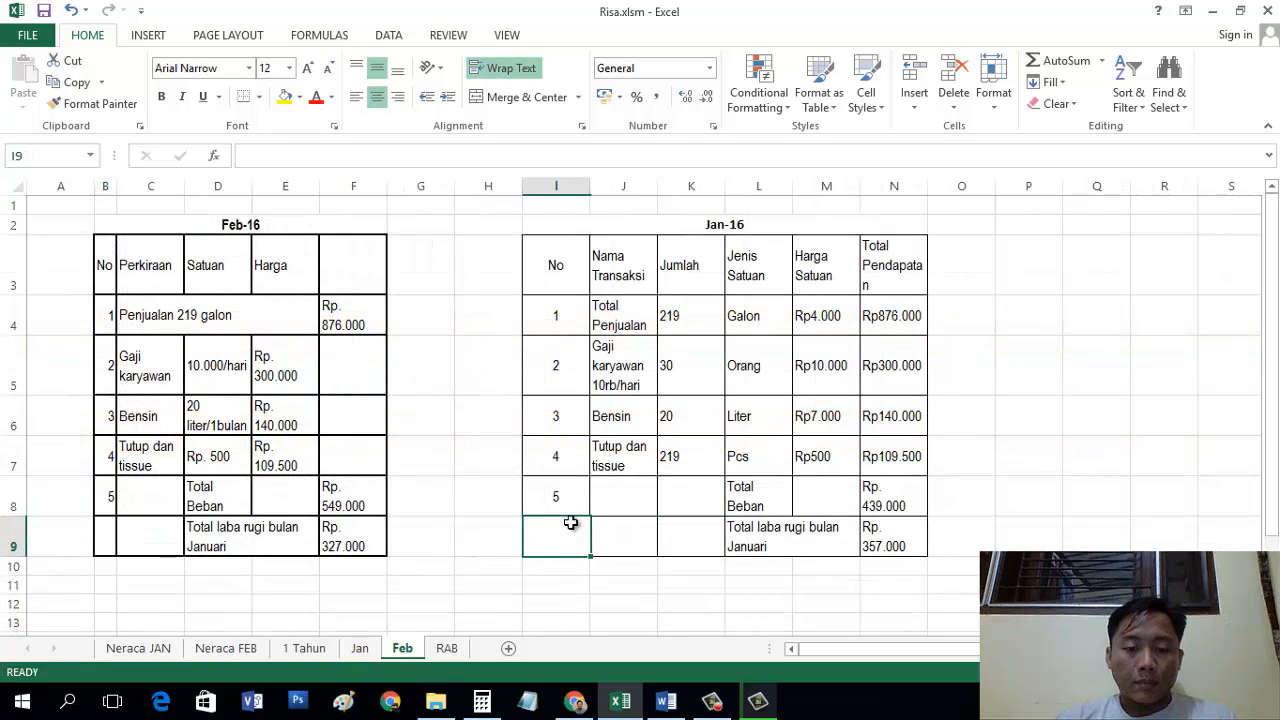
text(6)
key(Return)
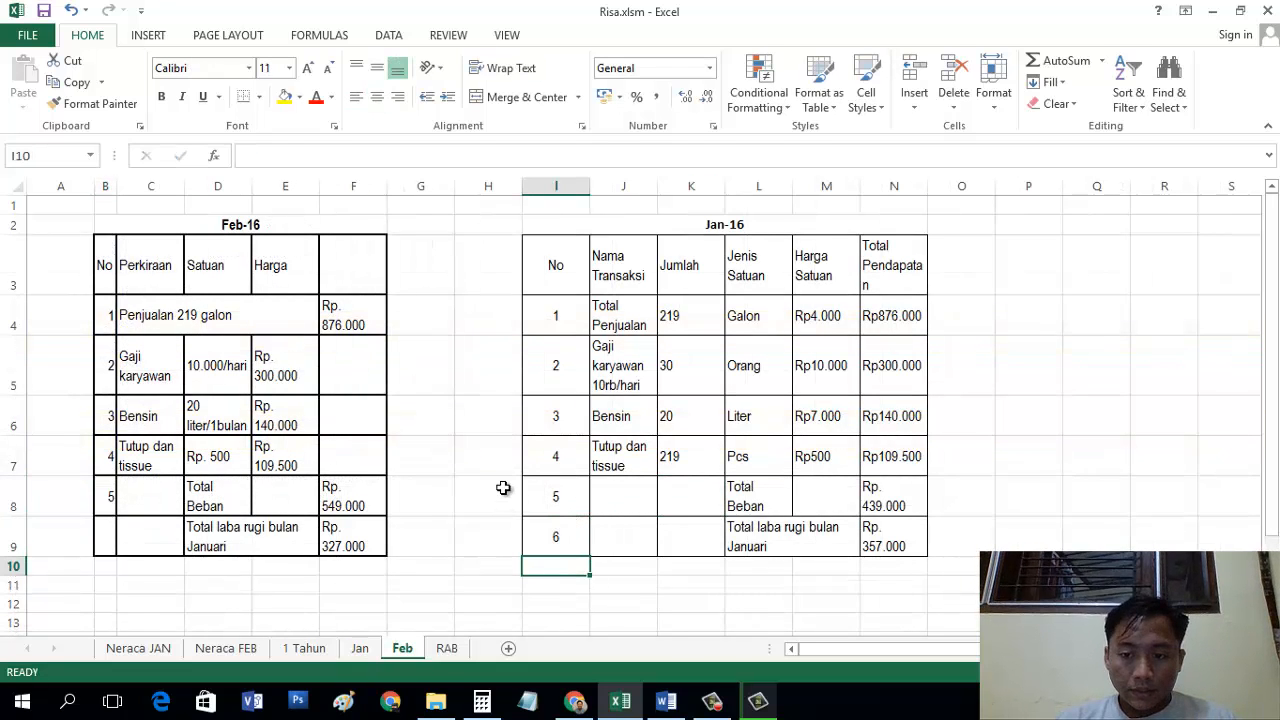
Step: Delete the Total Beban and Total laba rugi rows 8 and 9 from the Feb sheet
click(824, 522)
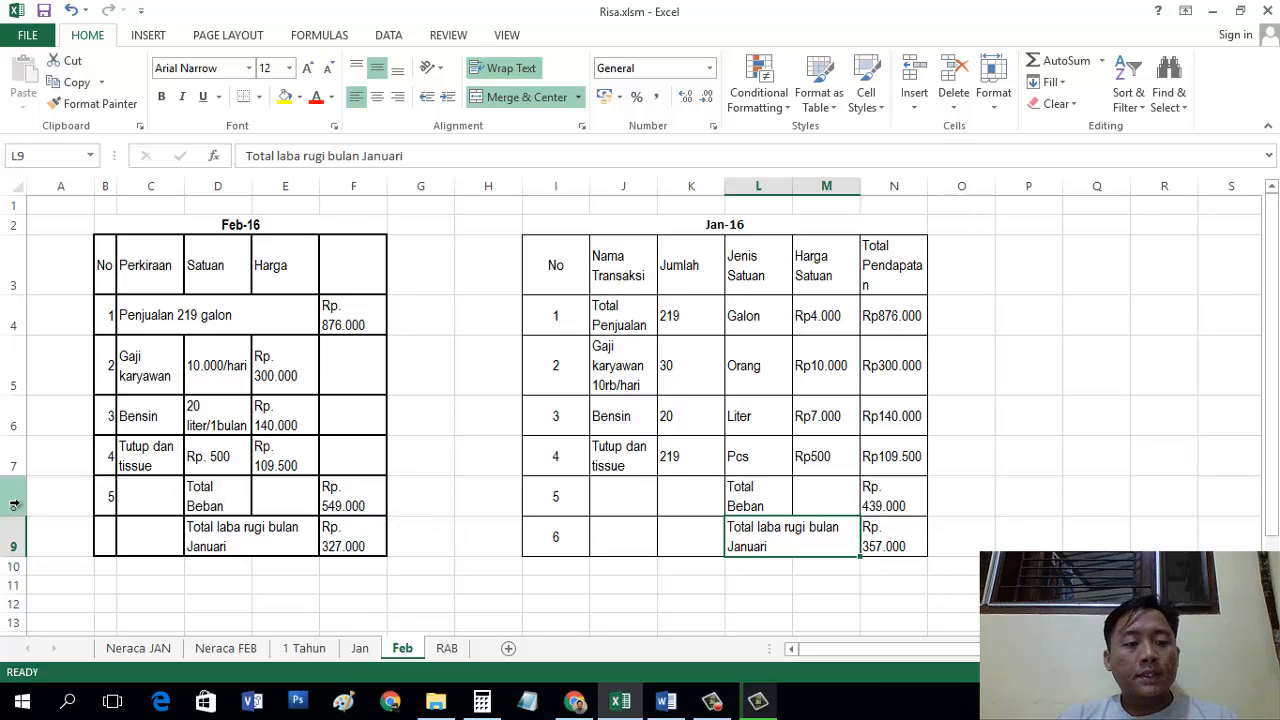
drag(14, 497, 20, 552)
right_click(22, 550)
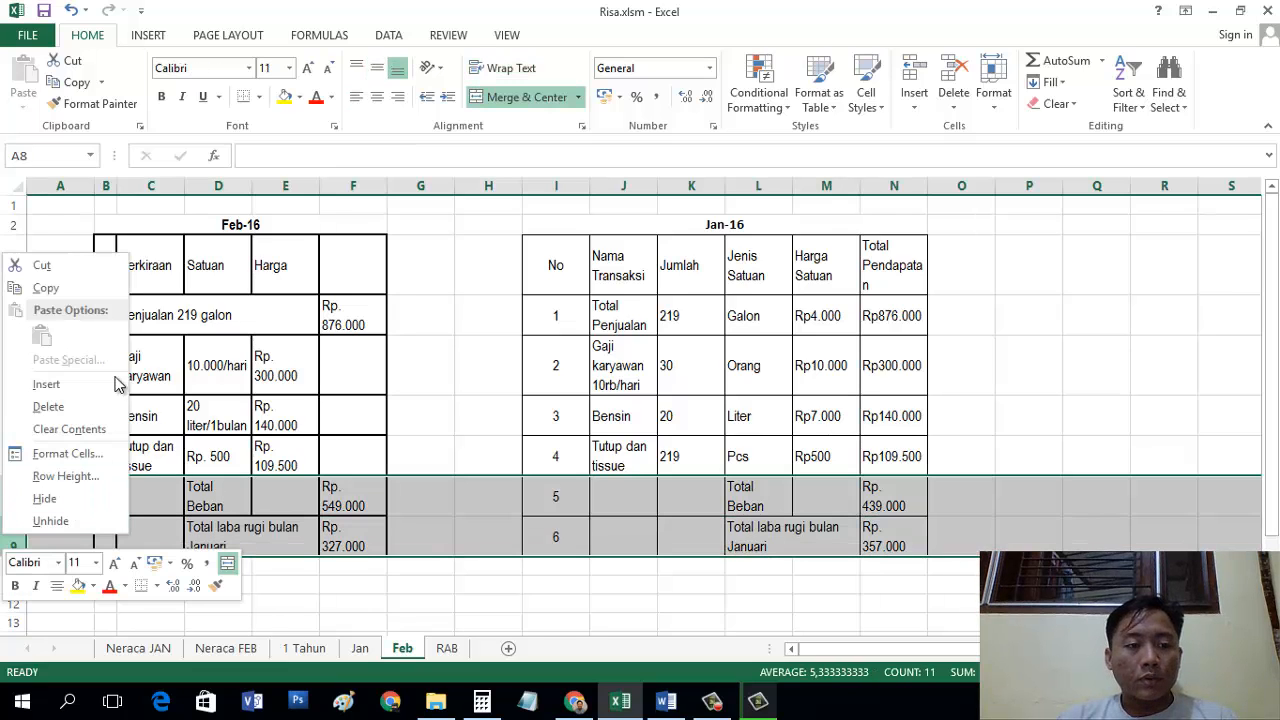
click(45, 408)
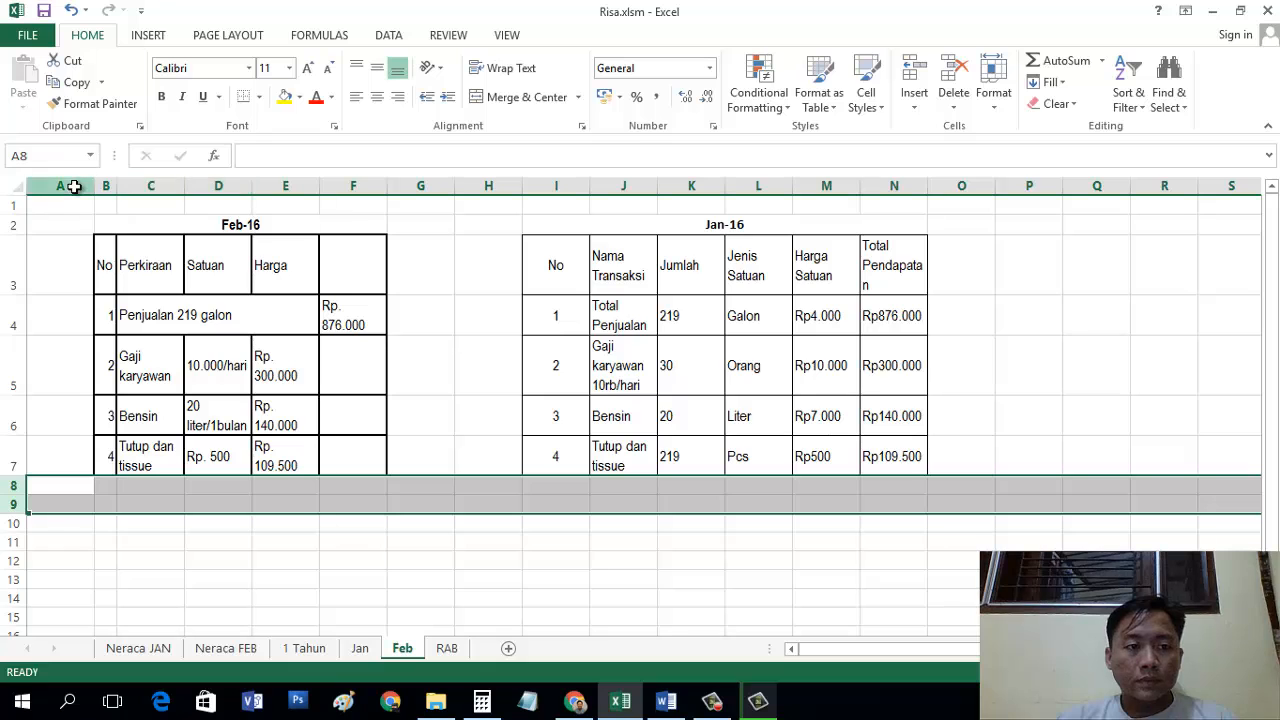
Step: Delete columns A to G of the Feb sheet to remove the old February table
drag(69, 187, 423, 189)
right_click(430, 187)
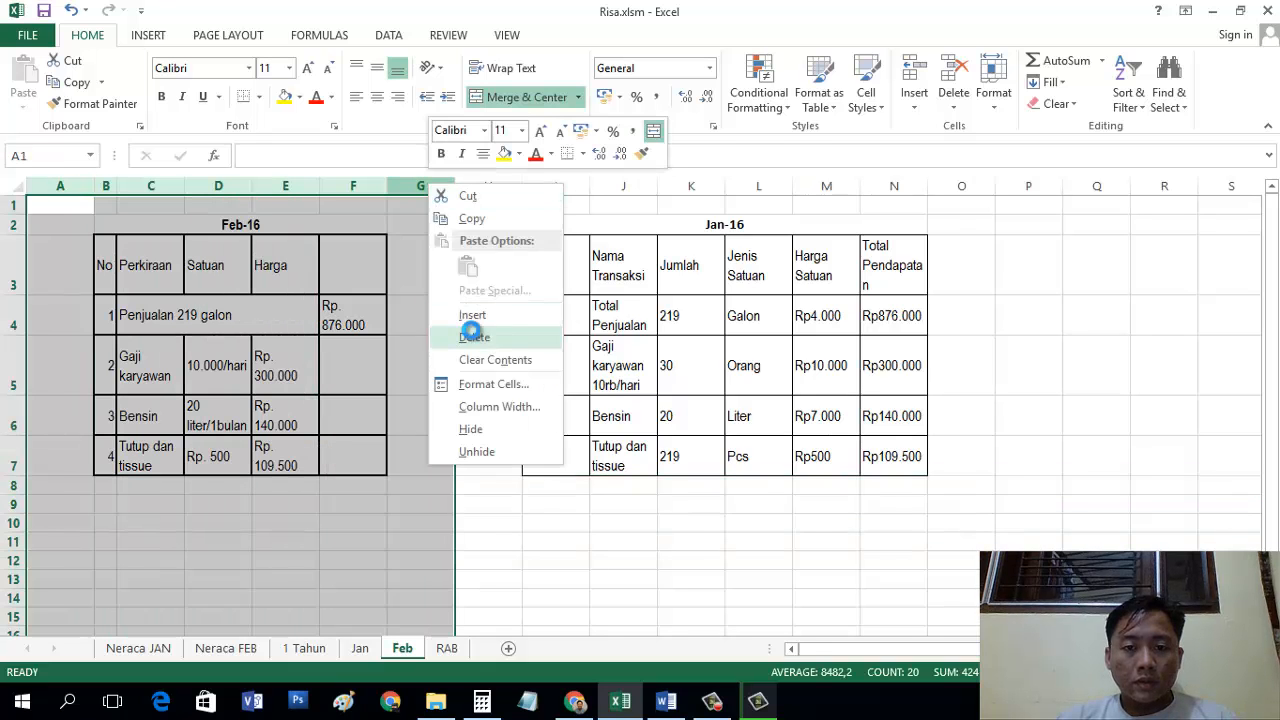
click(445, 337)
Step: Narrow the No, Jumlah, Jenis Satuan and Harga Satuan columns of the Feb table to fit their contents
click(180, 220)
drag(158, 187, 117, 187)
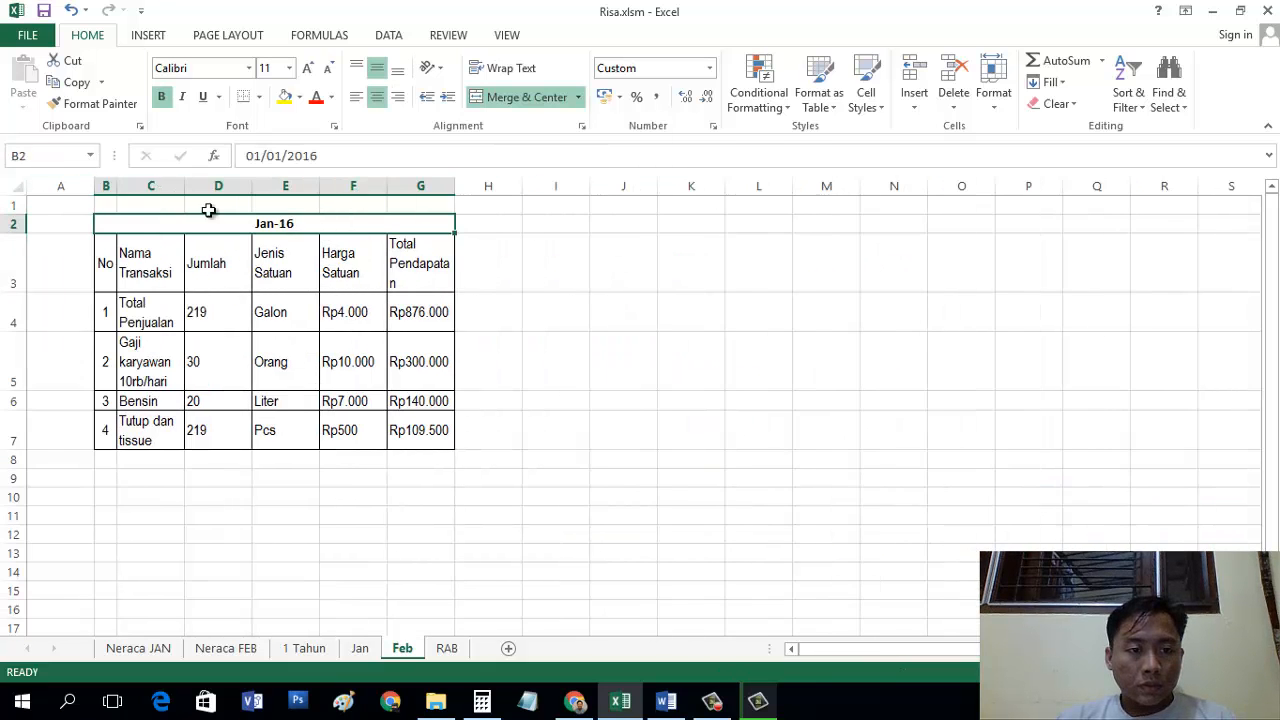
drag(253, 187, 333, 185)
click(432, 390)
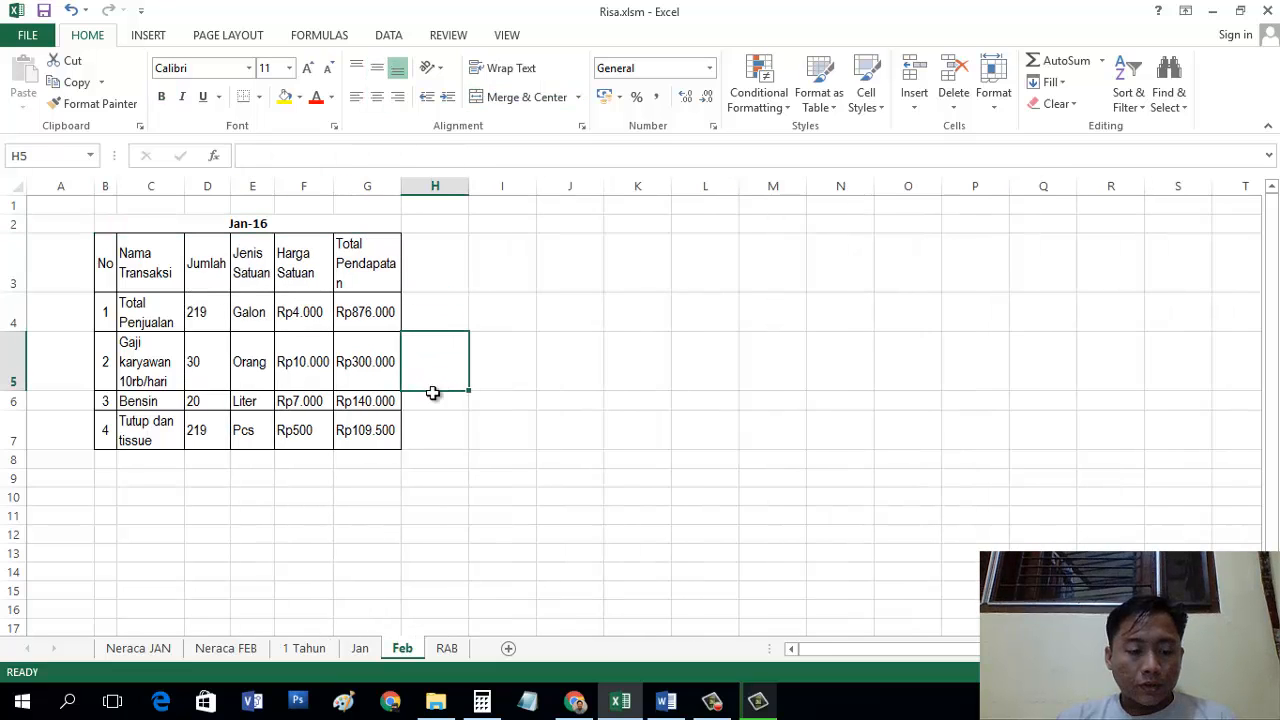
Step: Delete the Total Beban and Total laba rugi rows 8 and 9 from the Jan sheet and return to the Feb sheet
click(359, 648)
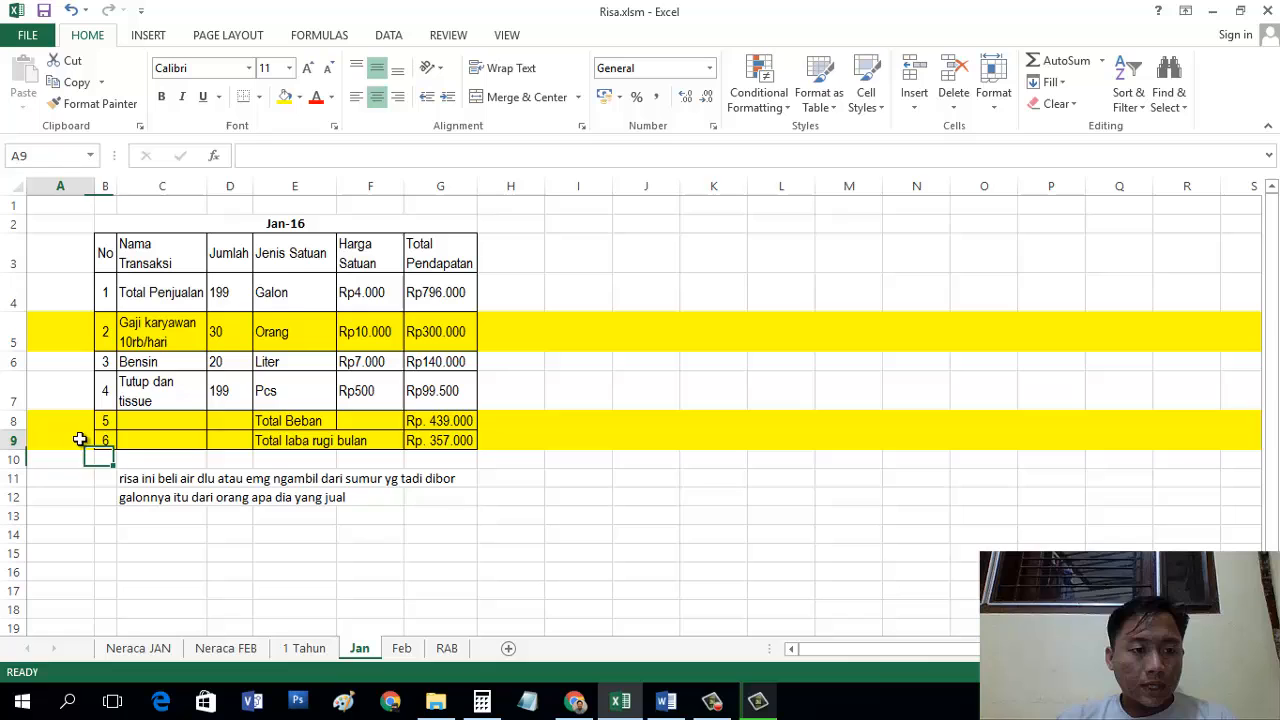
click(15, 422)
drag(17, 436, 17, 441)
right_click(20, 446)
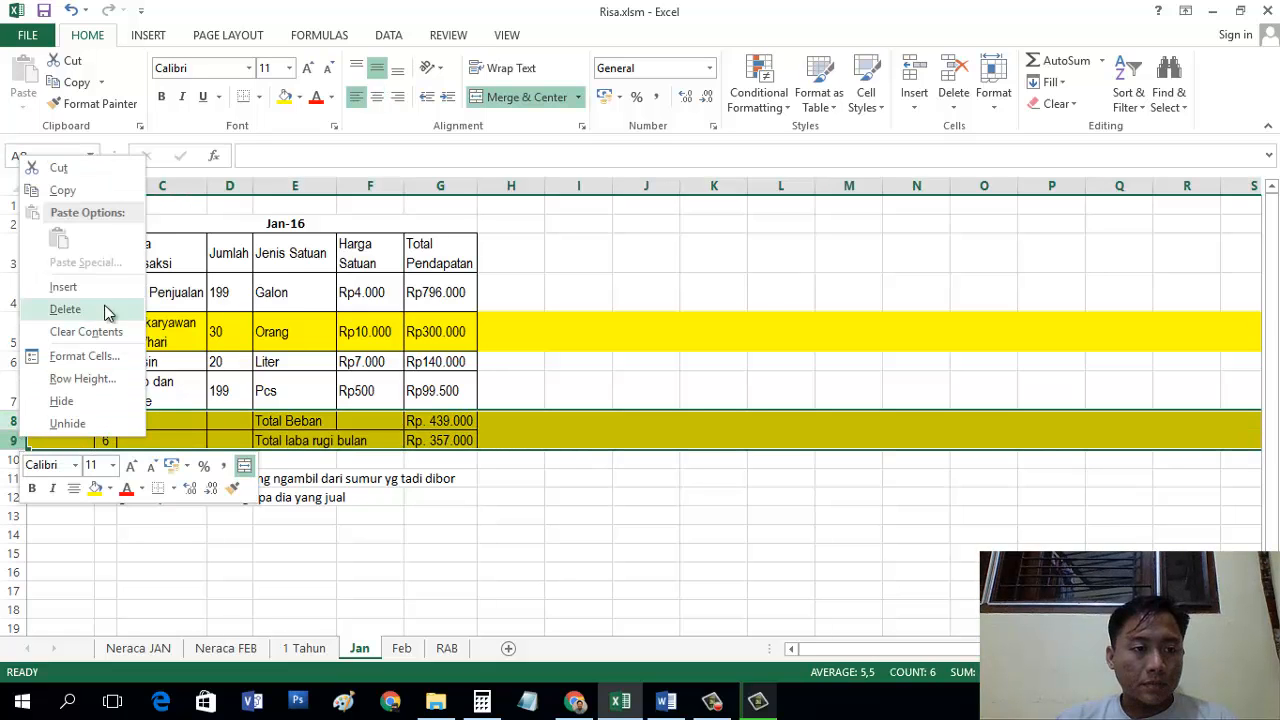
click(70, 310)
click(352, 436)
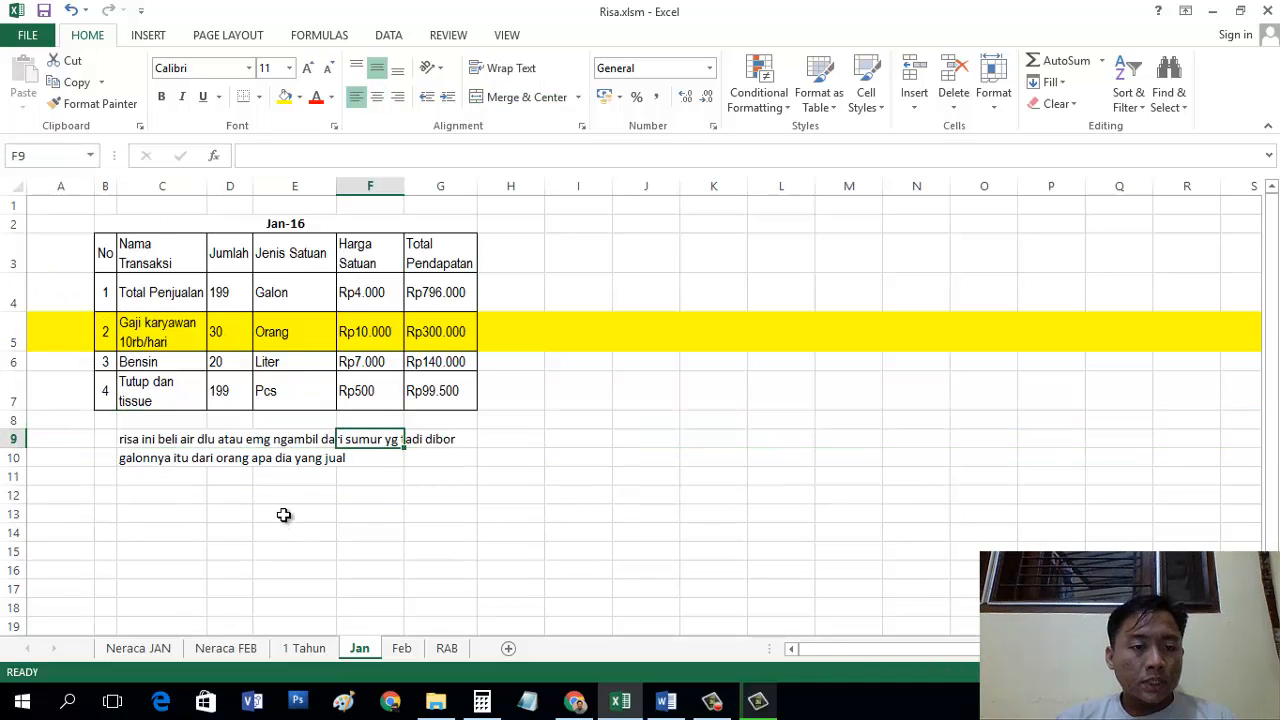
click(399, 649)
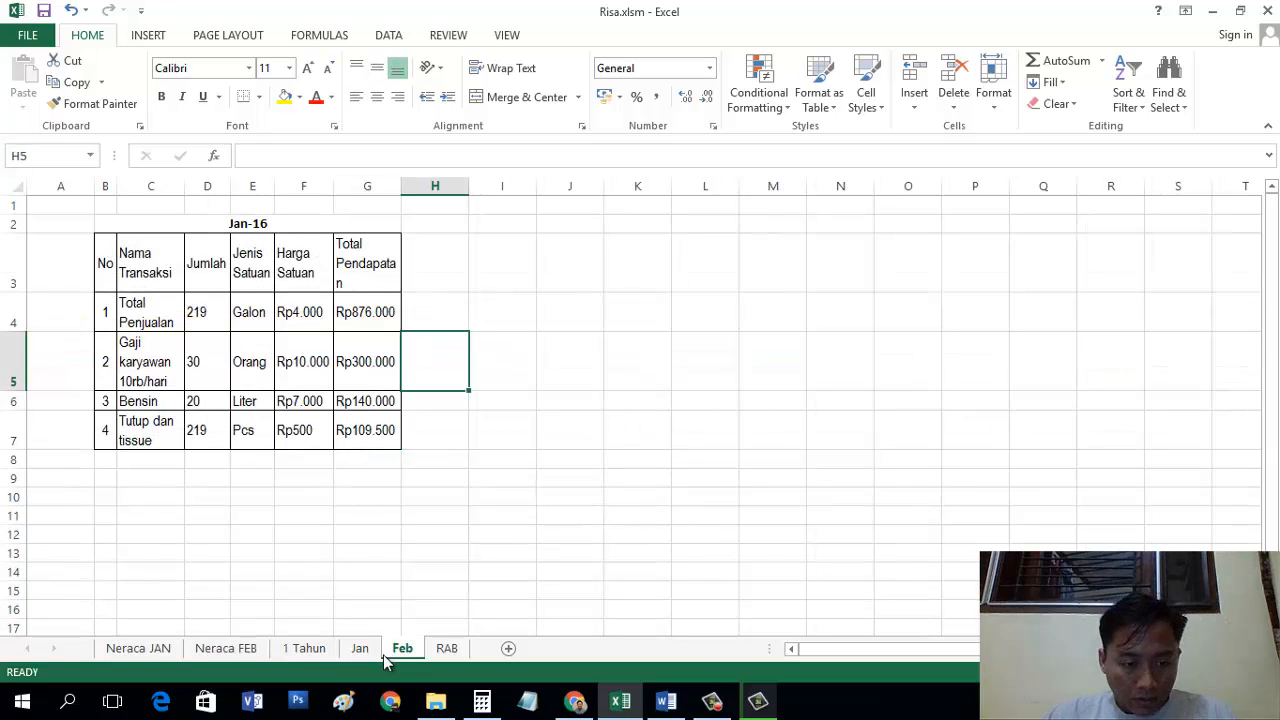
Step: Move the Feb sheet directly after Neraca FEB in the sheet order and return to Neraca FEB
drag(283, 652, 283, 650)
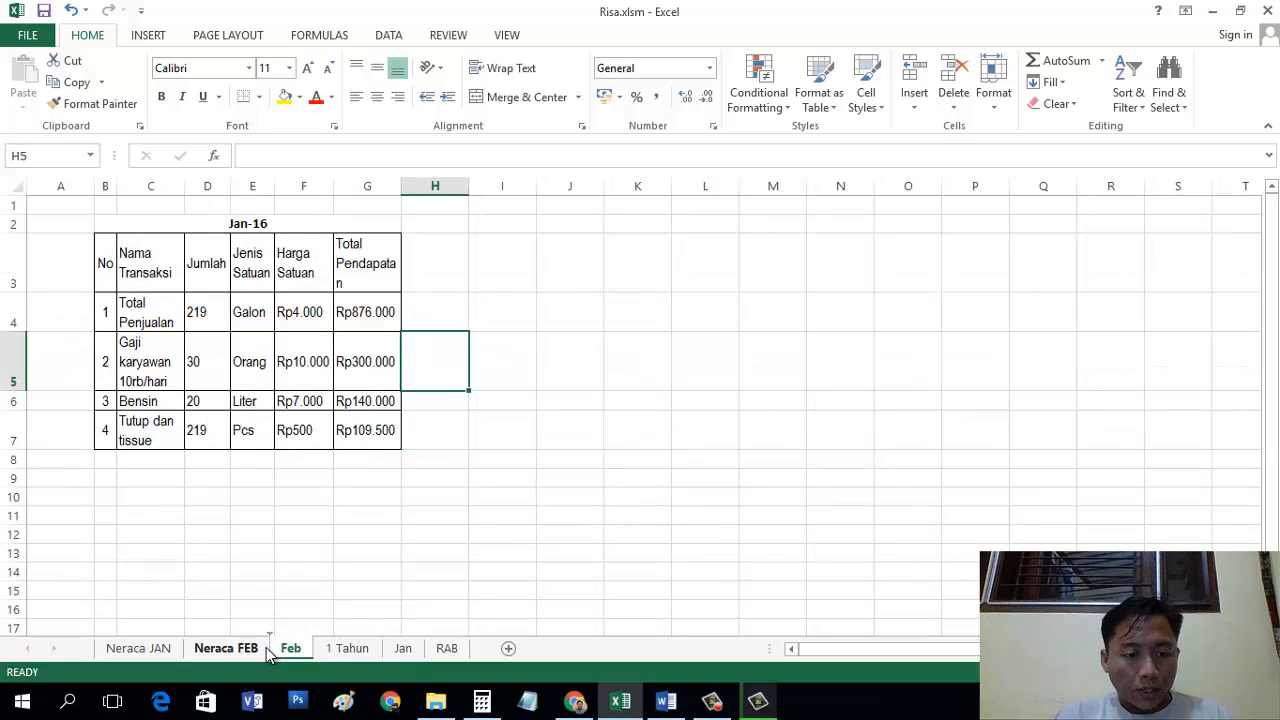
click(306, 500)
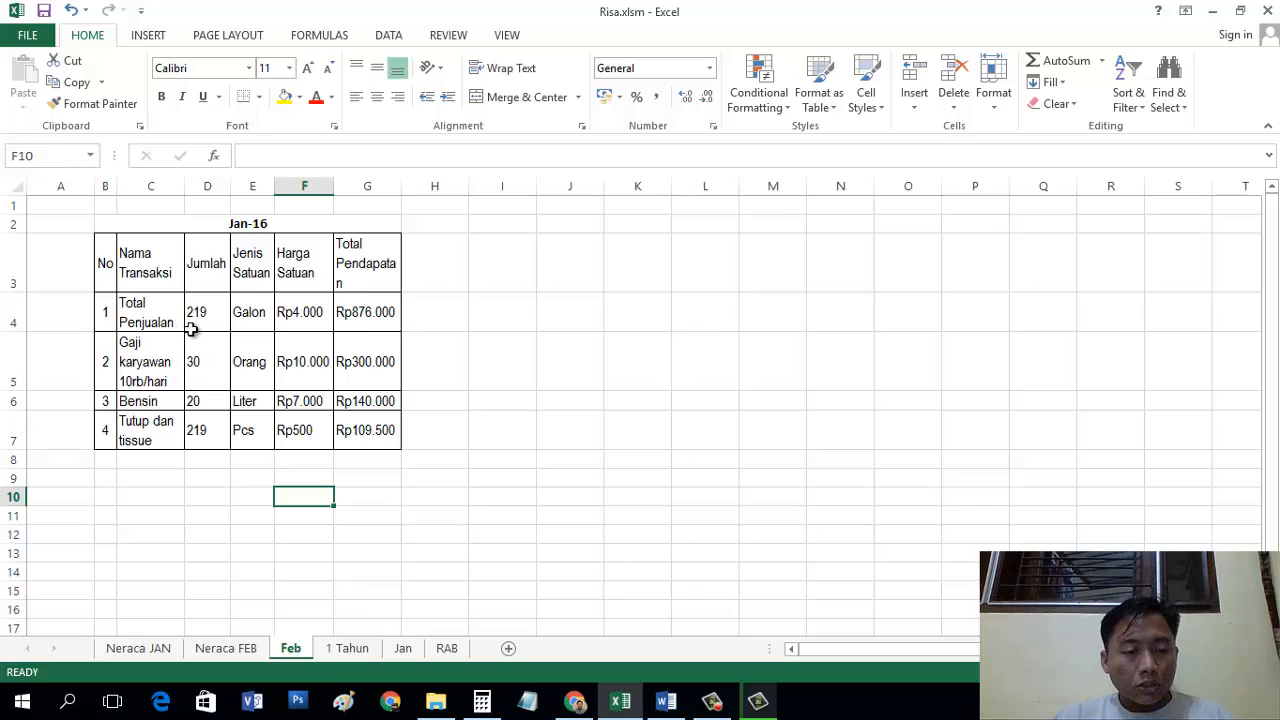
click(228, 650)
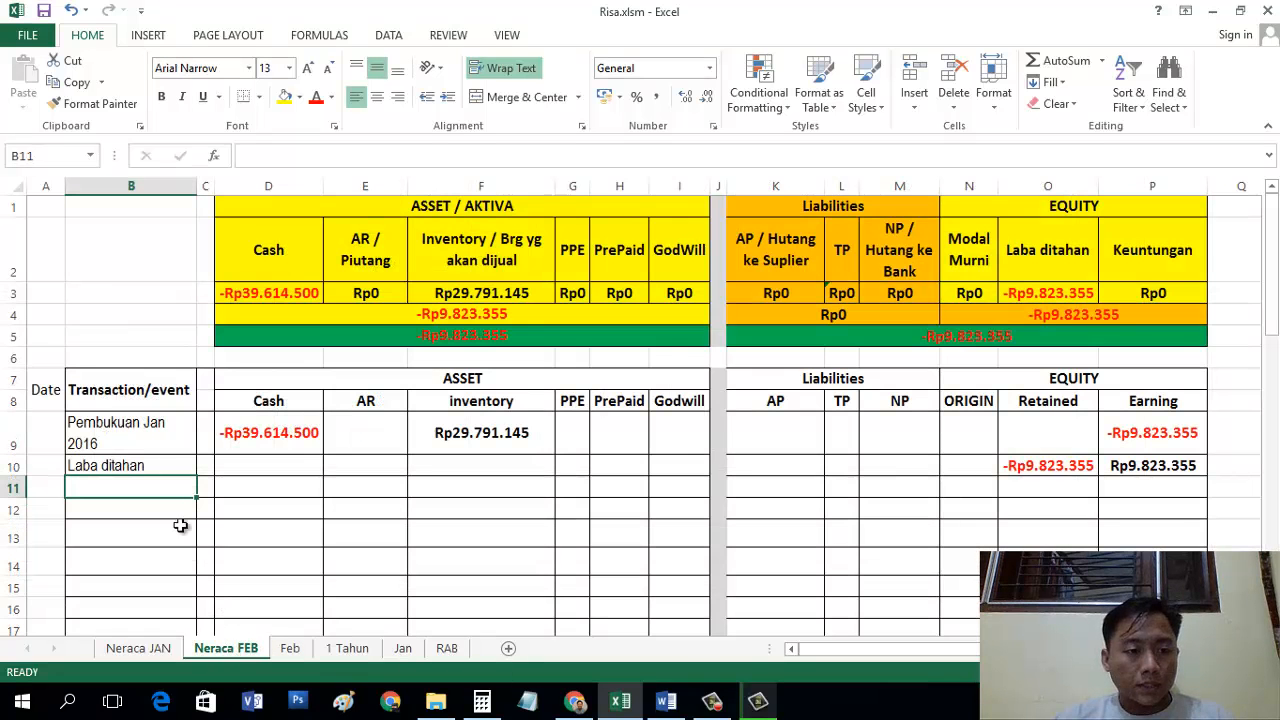
Step: Copy the Total Penjualan Jan 2016 description from Neraca JAN B38 into Neraca FEB B11 and left-align it
key(ctrl+Page_Up)
scroll(166, 541, down, 9)
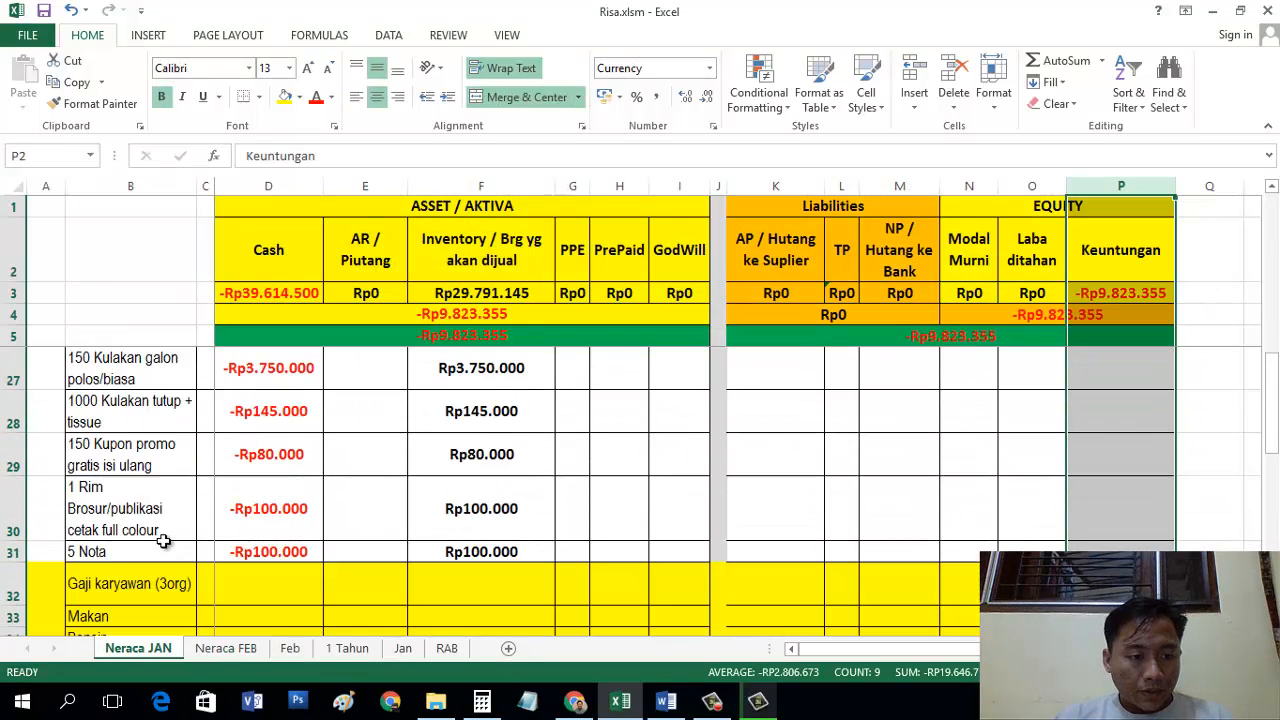
scroll(166, 541, up, 2)
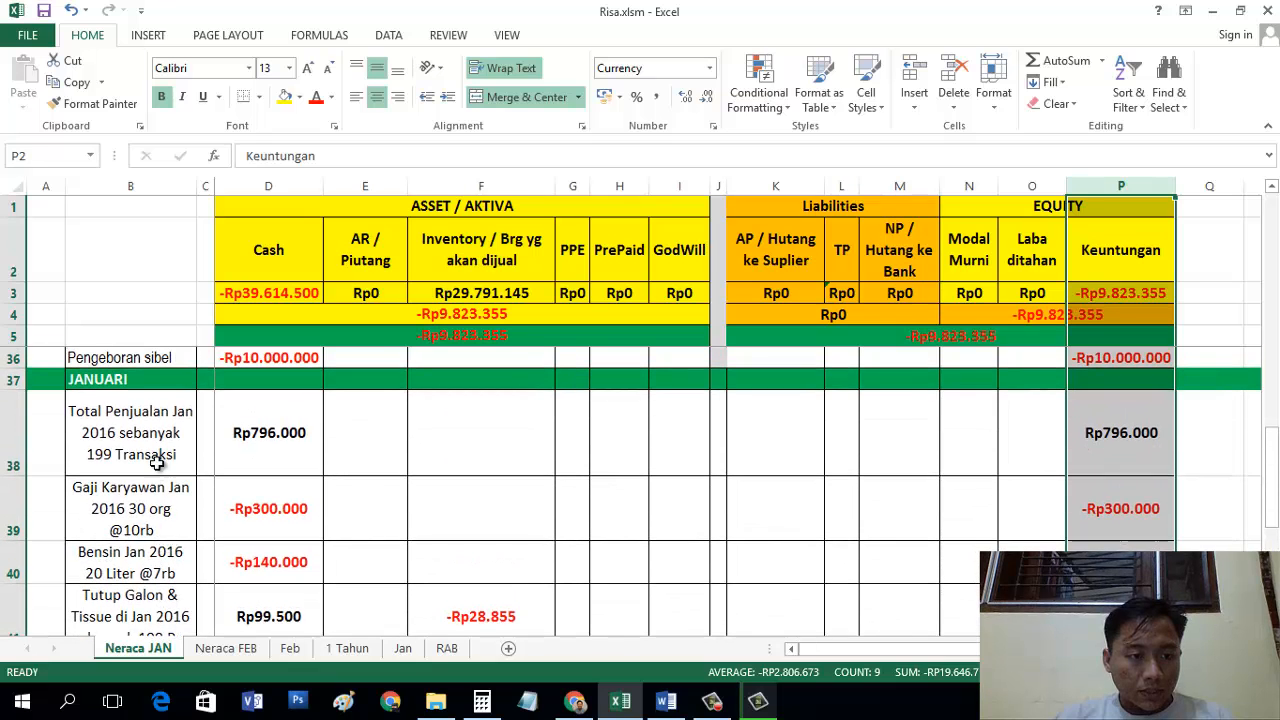
click(157, 463)
key(ctrl+c)
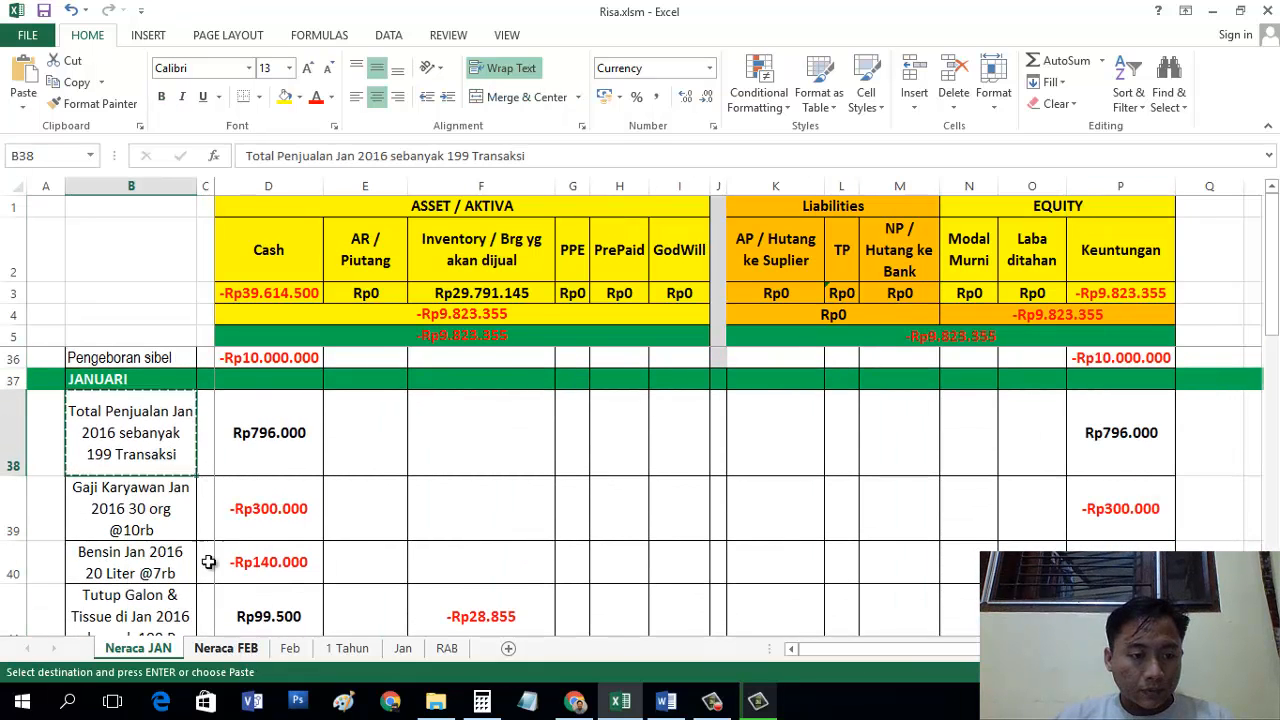
key(ctrl+Page_Down)
click(170, 488)
key(ctrl+v)
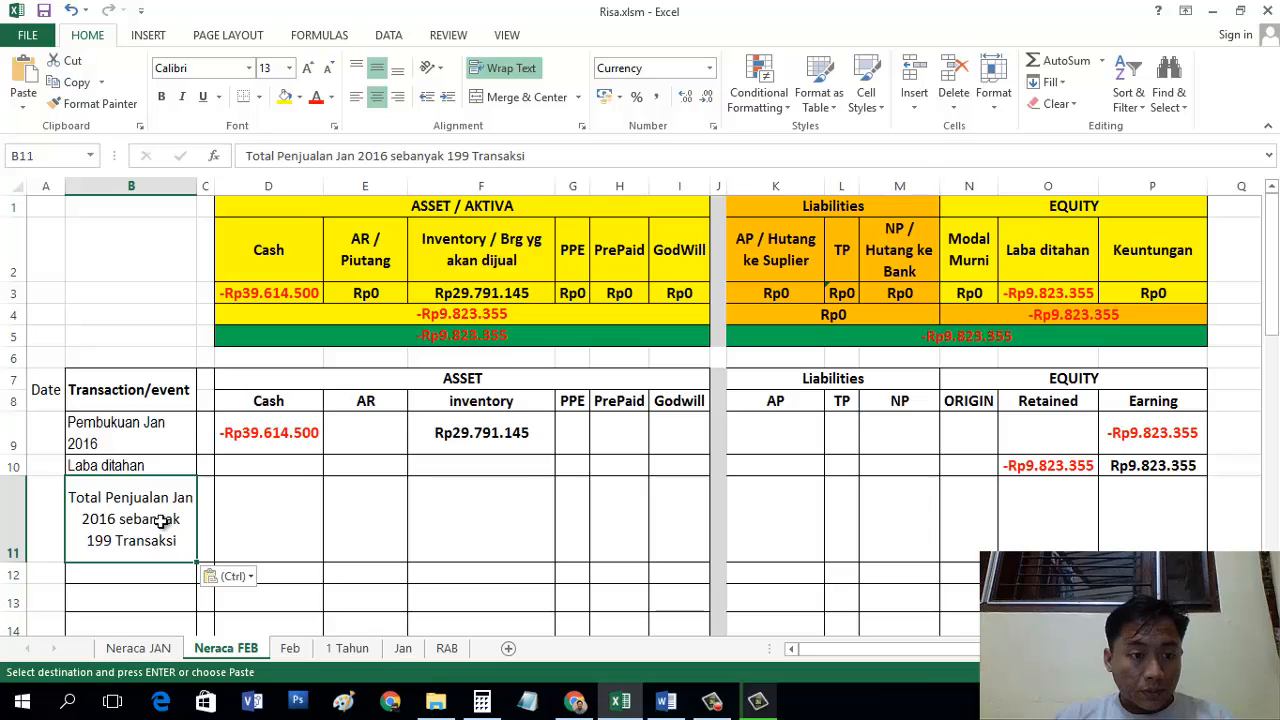
key(Escape)
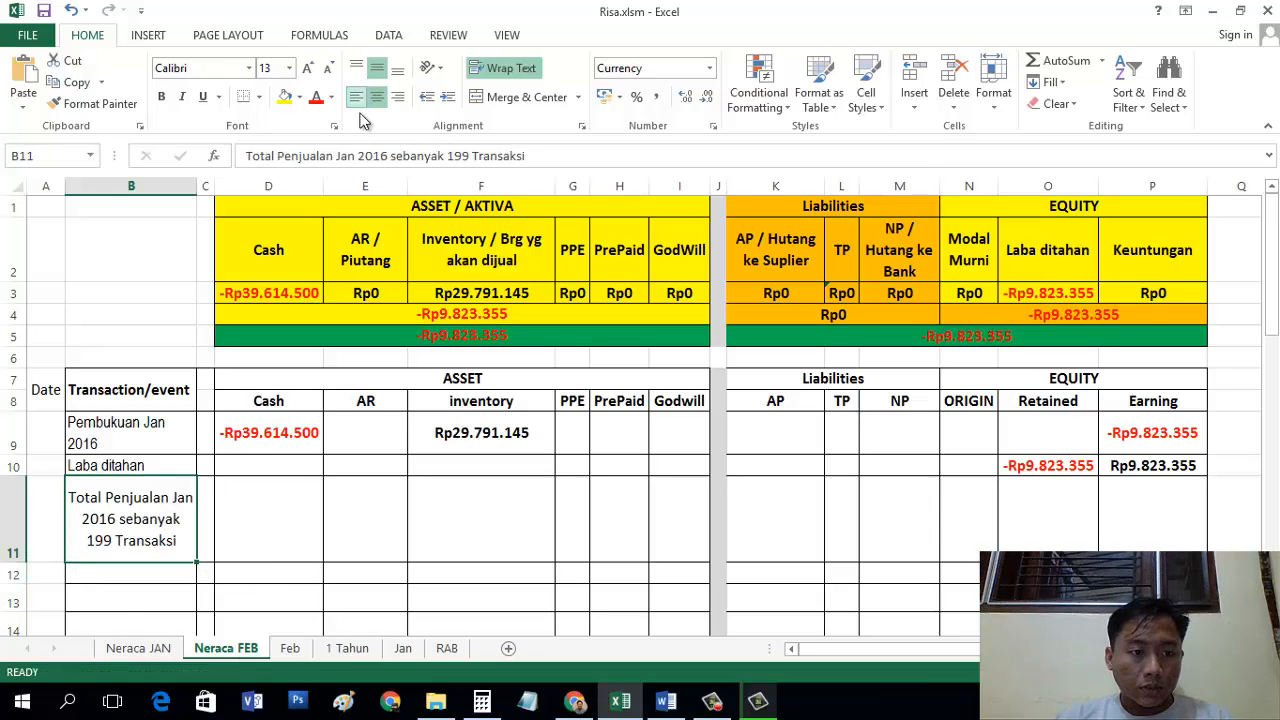
click(356, 96)
Step: Change the description in B11 to "Total Penjualan Feb 2016 sebanyak 219 Transaksi"
double_click(172, 497)
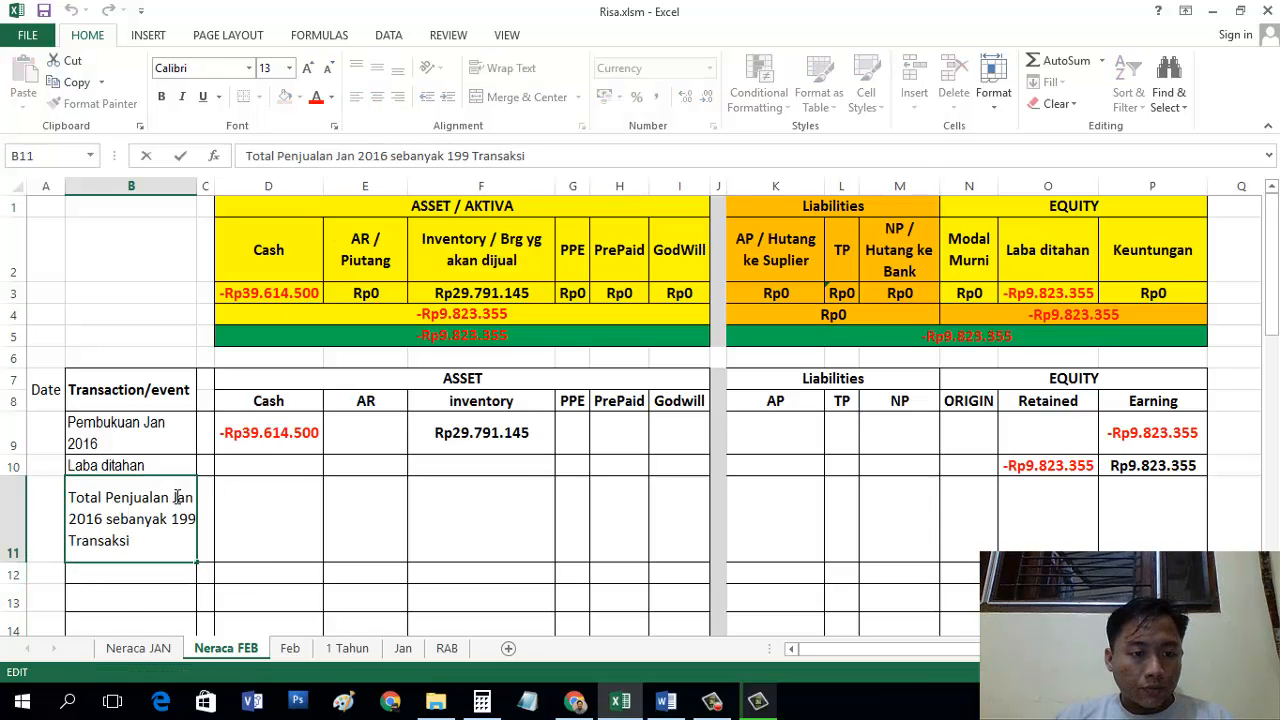
double_click(183, 497)
text(Fev)
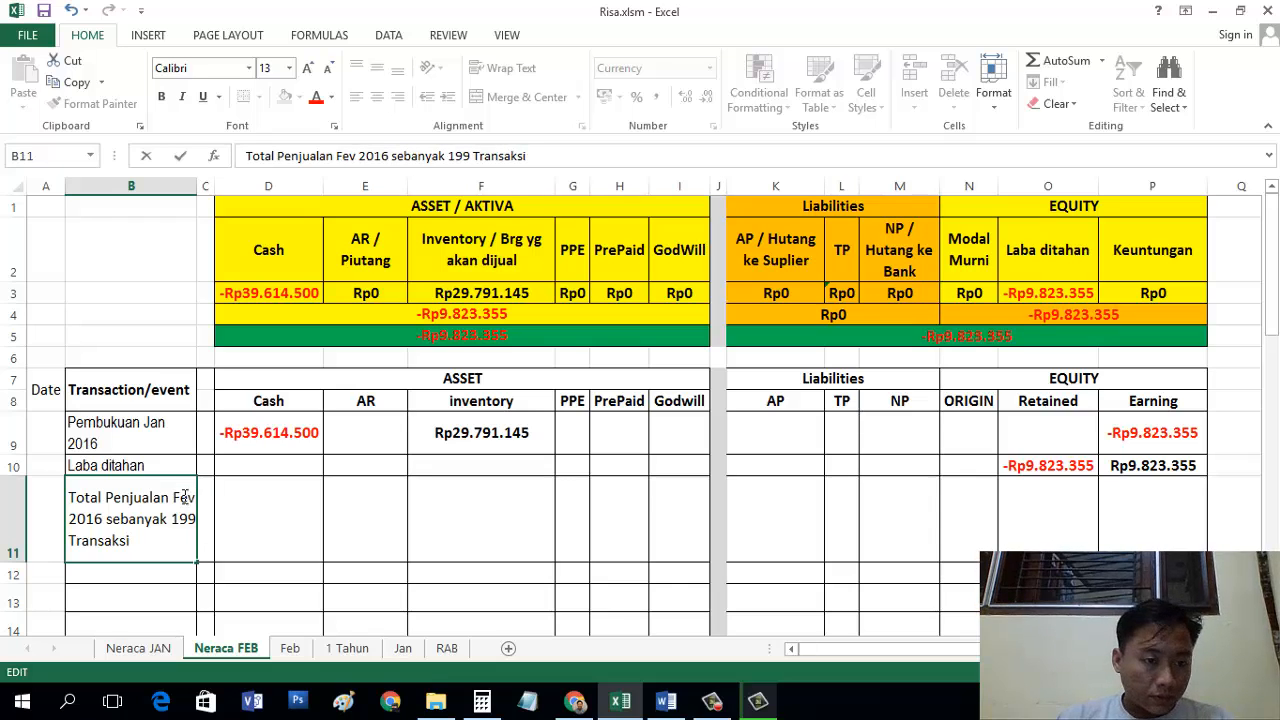
key(BackSpace)
text(b)
double_click(183, 519)
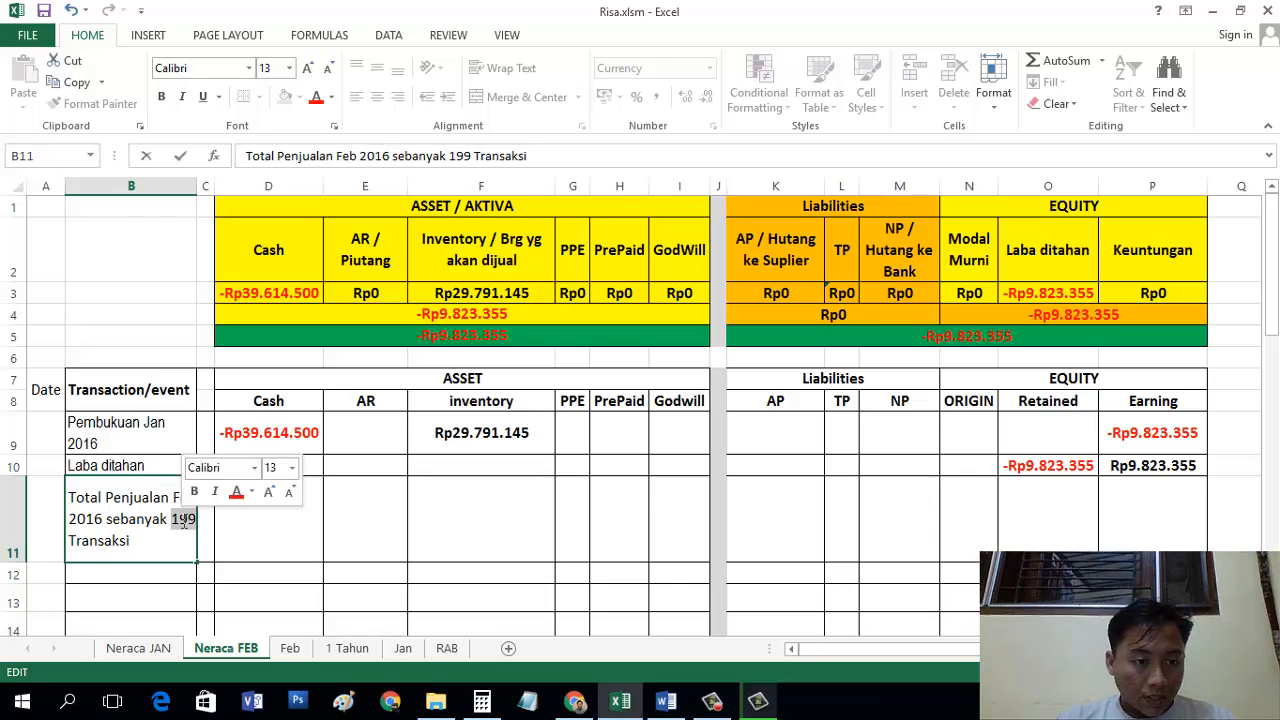
text(219)
key(Return)
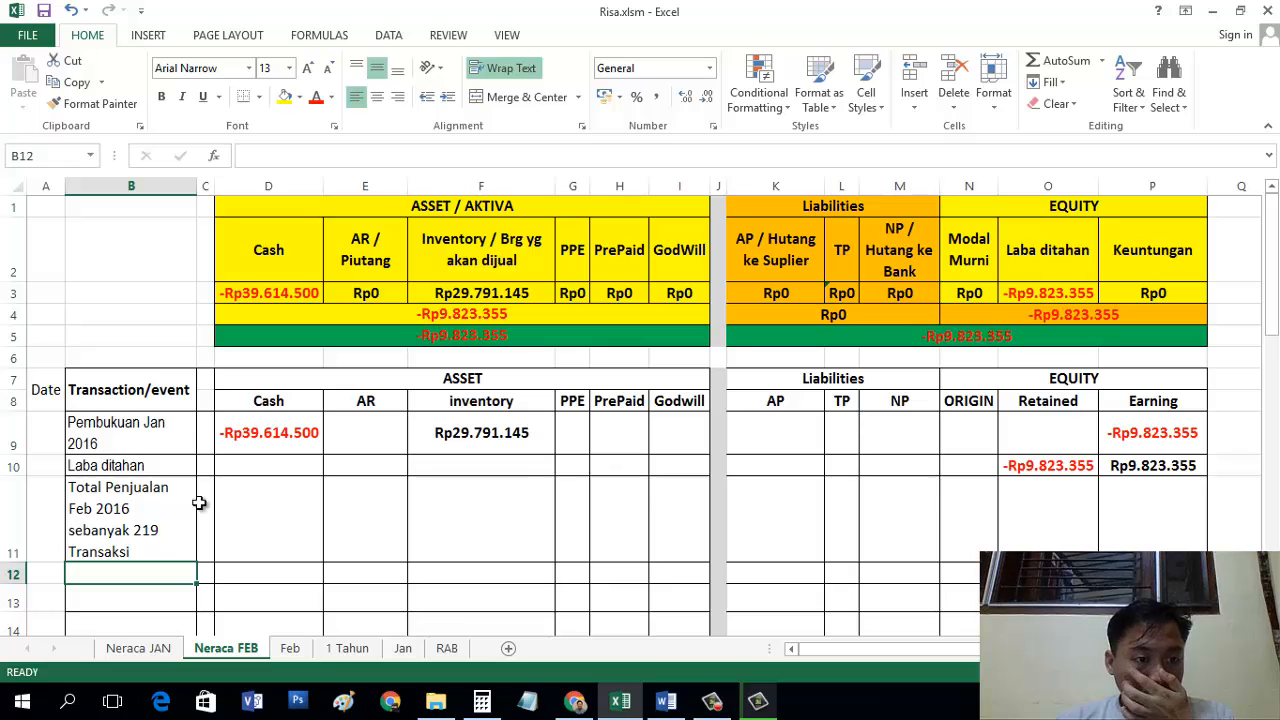
Step: Check the Total Penjualan row on the Feb sheet and enter 876000 as Cash in Neraca FEB D11
click(291, 648)
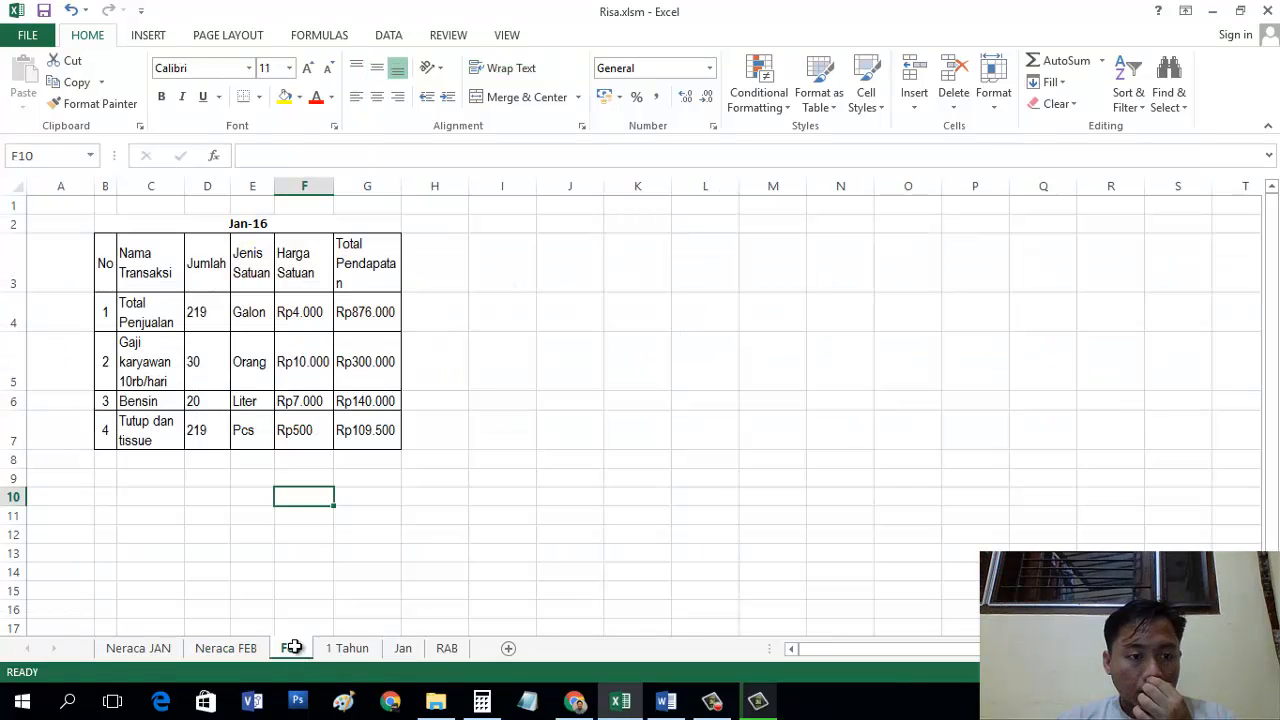
click(207, 310)
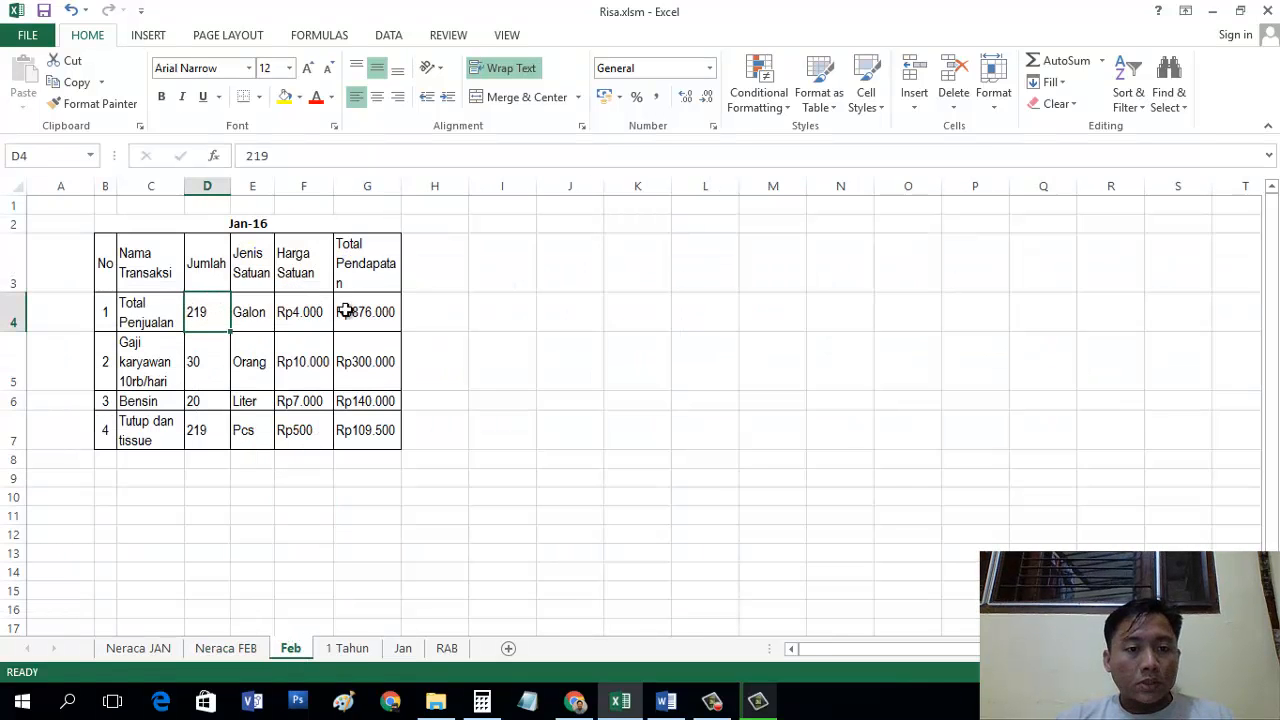
click(222, 648)
click(290, 517)
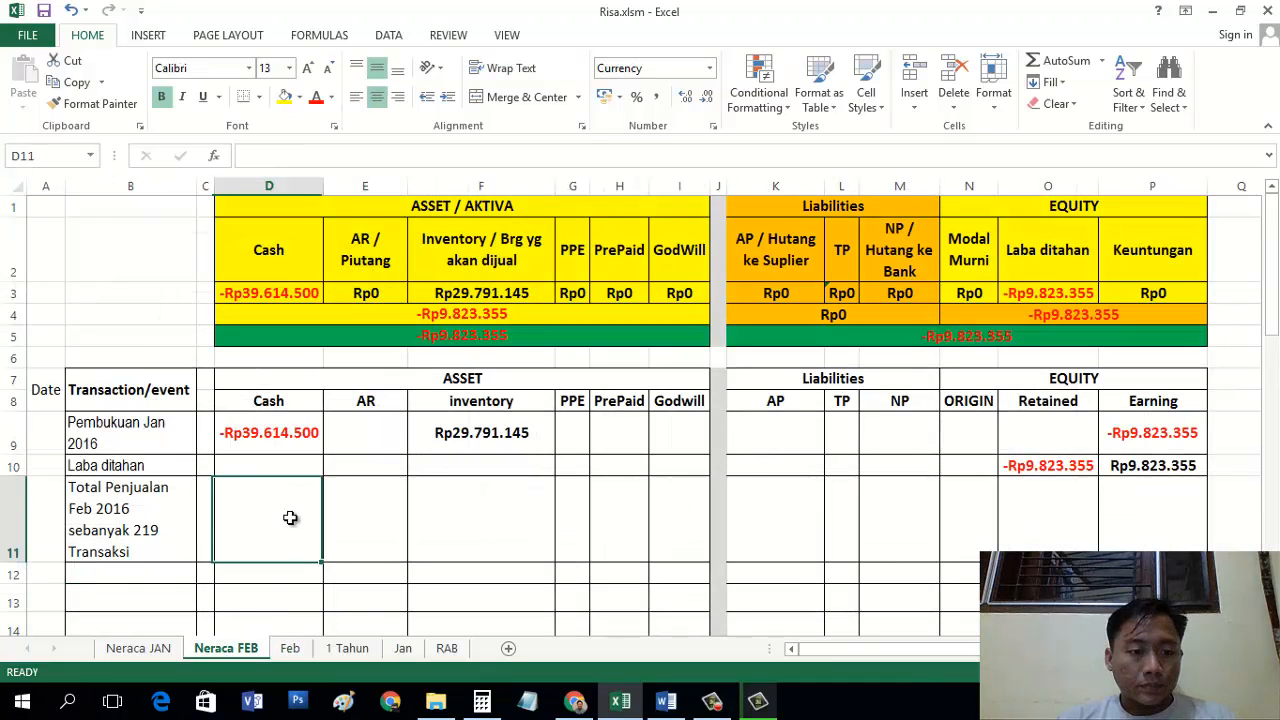
text(87)
text(6.0)
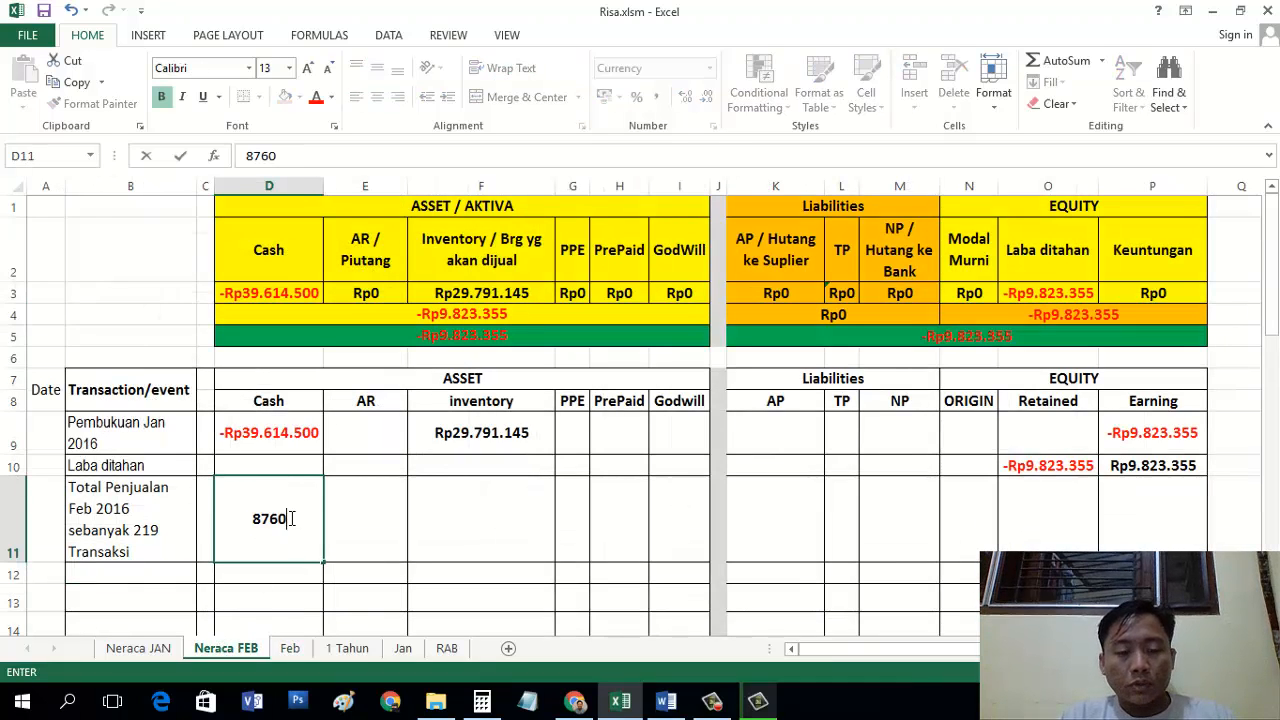
text(00)
key(Tab)
key(Tab)
key(Tab)
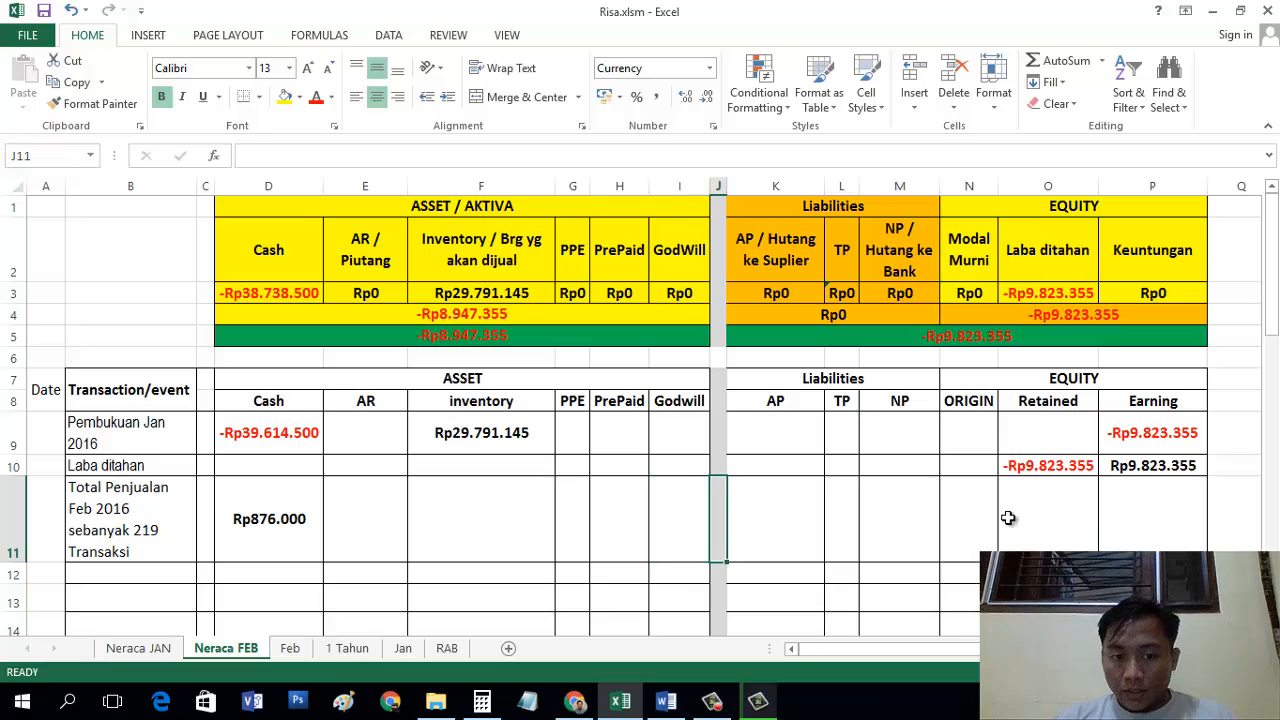
Step: Enter 876000 as Earning for the February sales row in P11
click(334, 514)
click(506, 500)
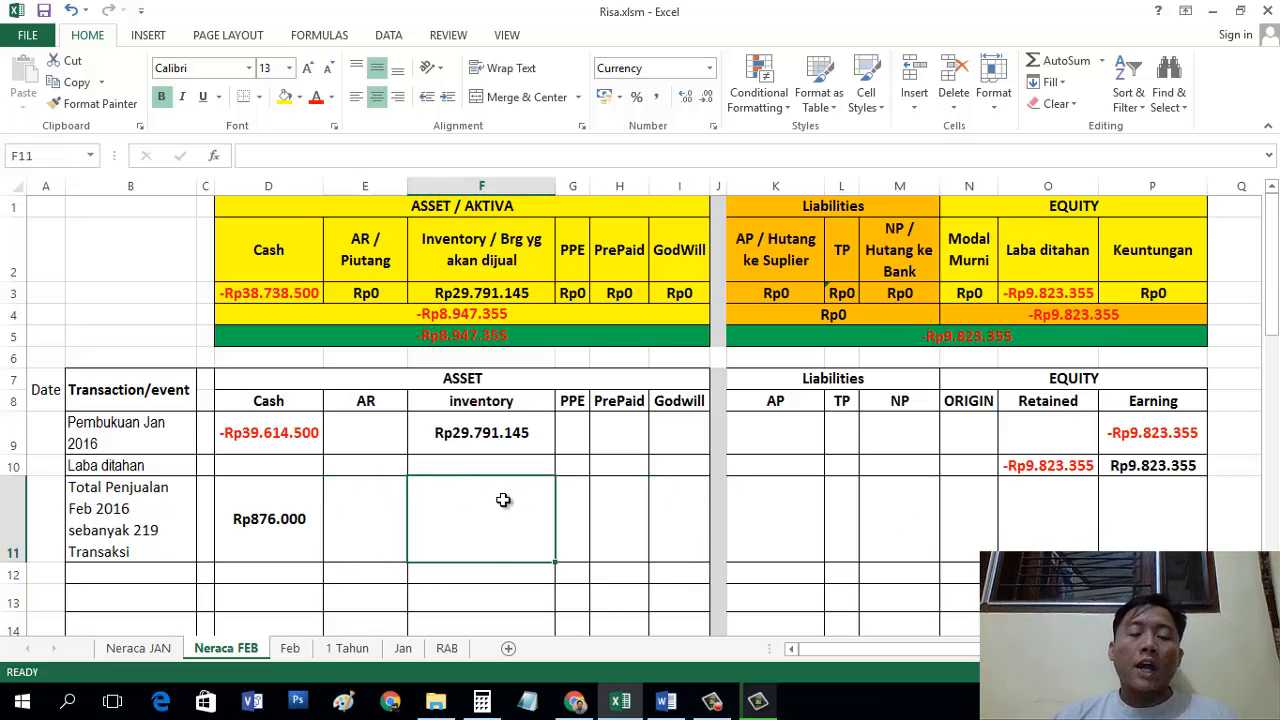
click(1123, 523)
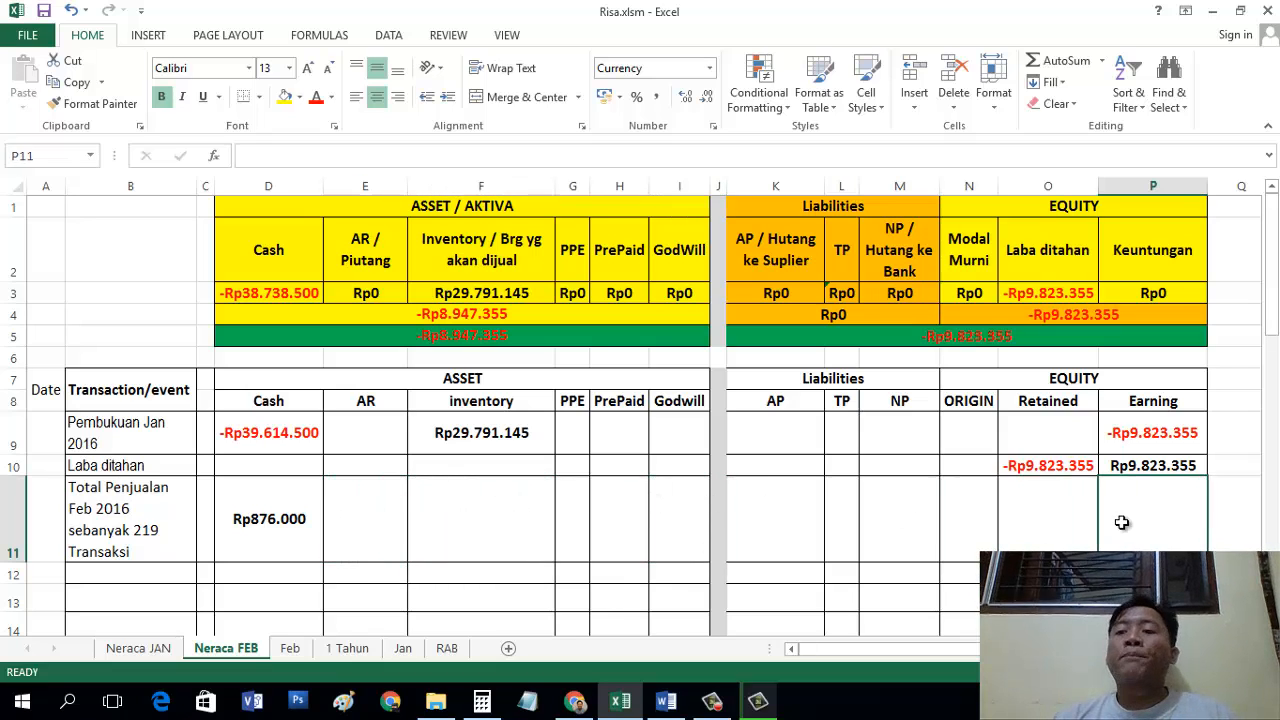
text(876.00)
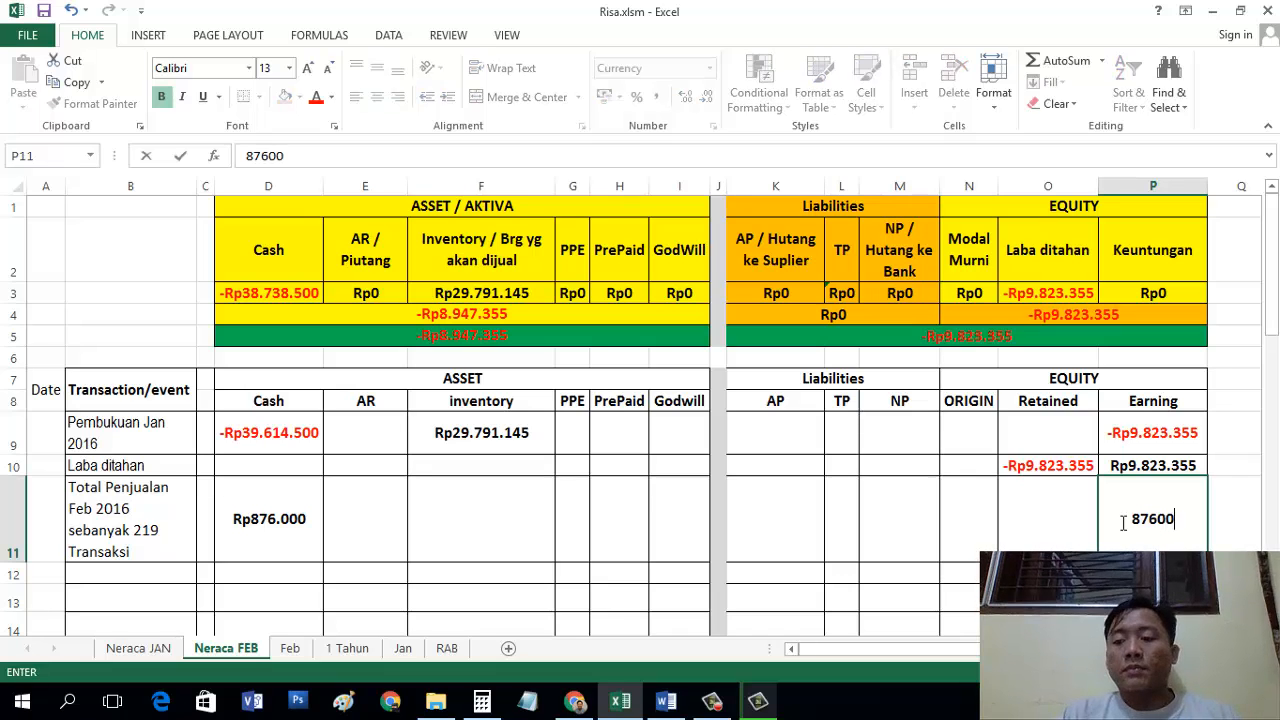
text(0)
key(Return)
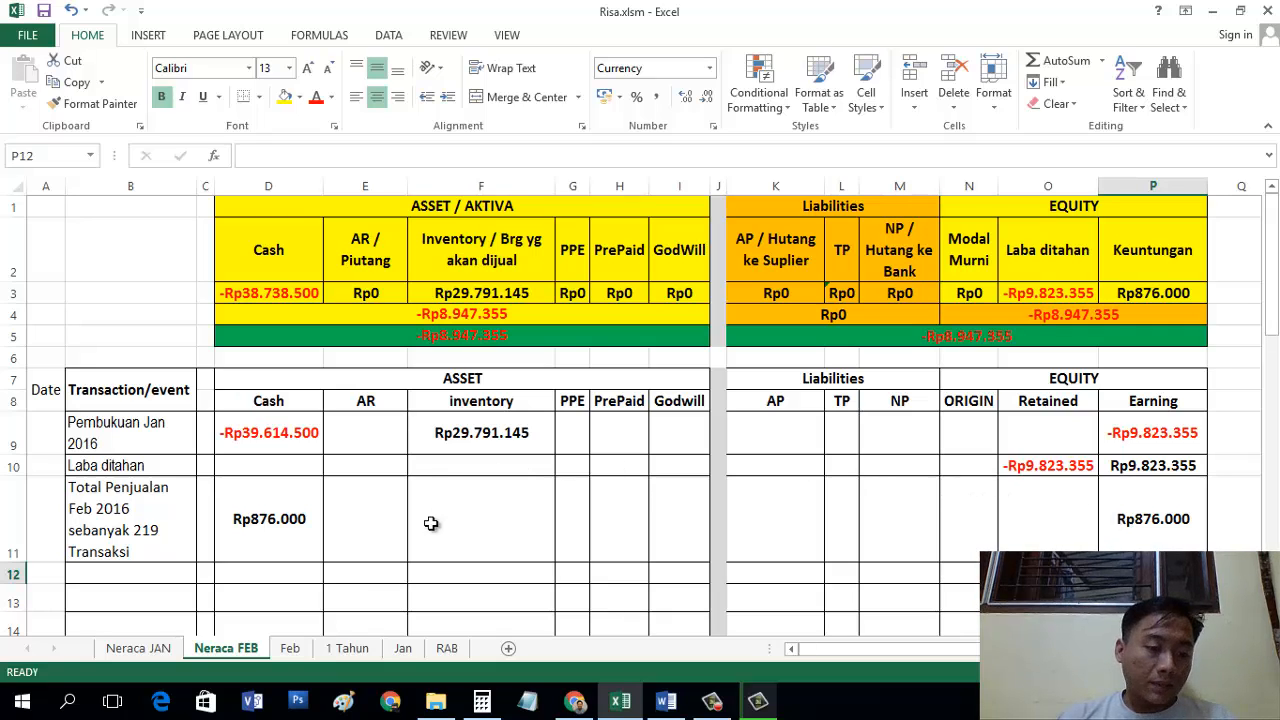
Step: Copy the Gaji Karyawan Jan 2016 description from Neraca JAN B39 into Neraca FEB B12 and left-align it
click(289, 649)
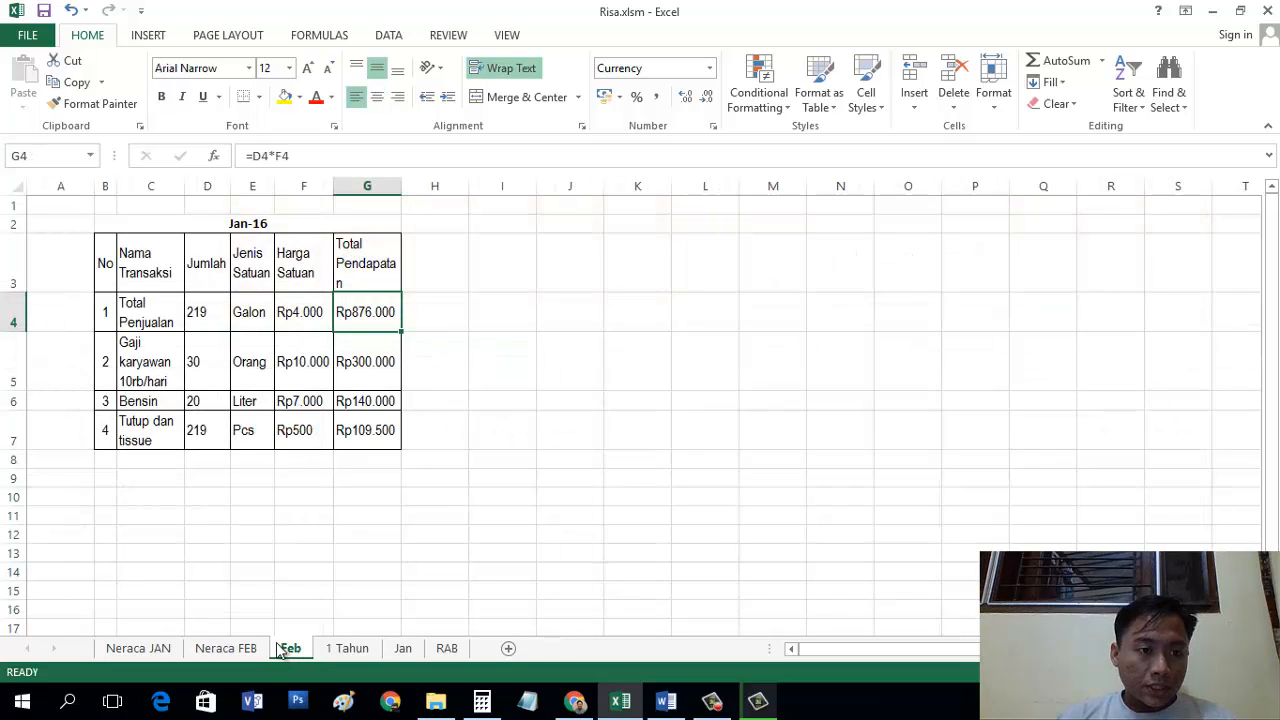
click(226, 649)
click(138, 649)
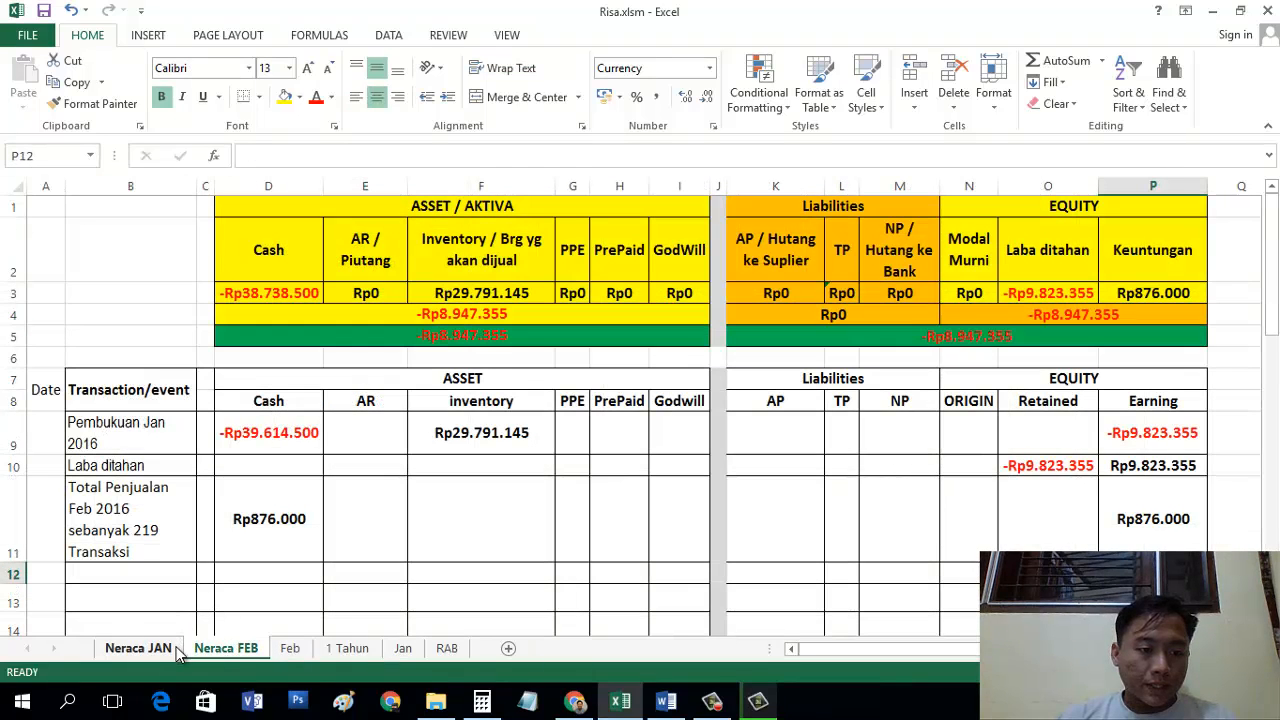
click(190, 525)
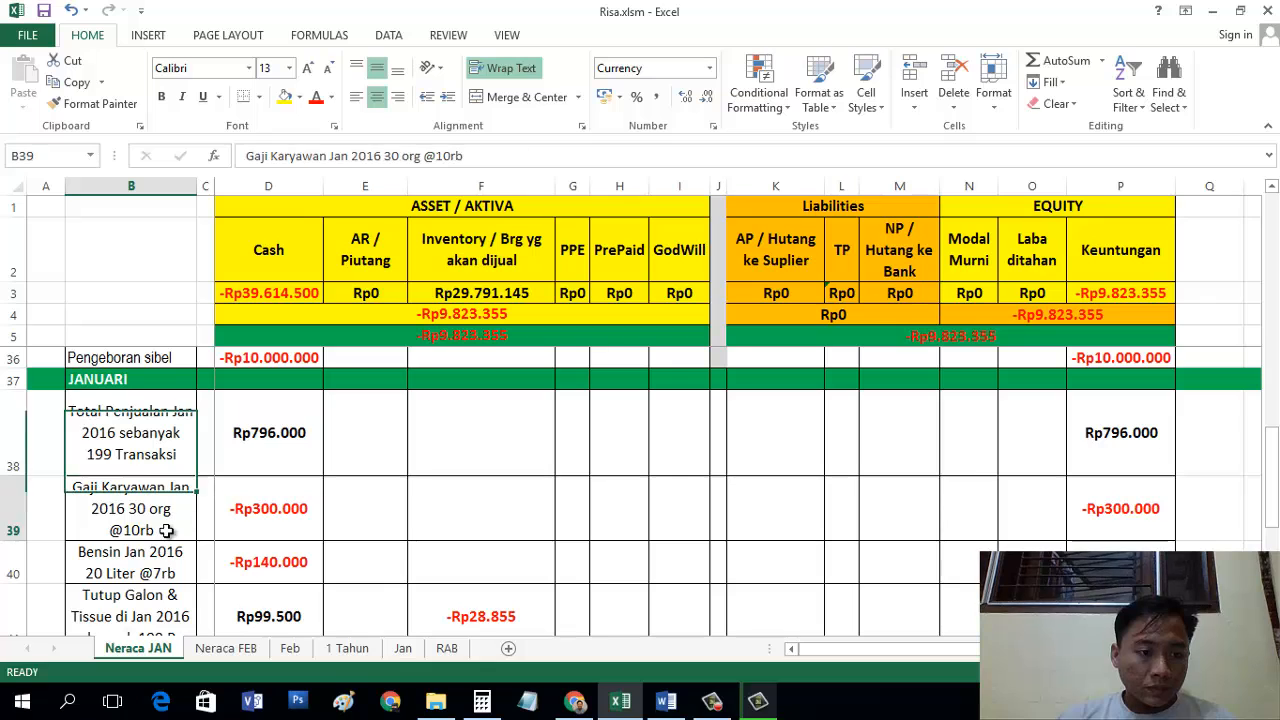
key(ctrl+c)
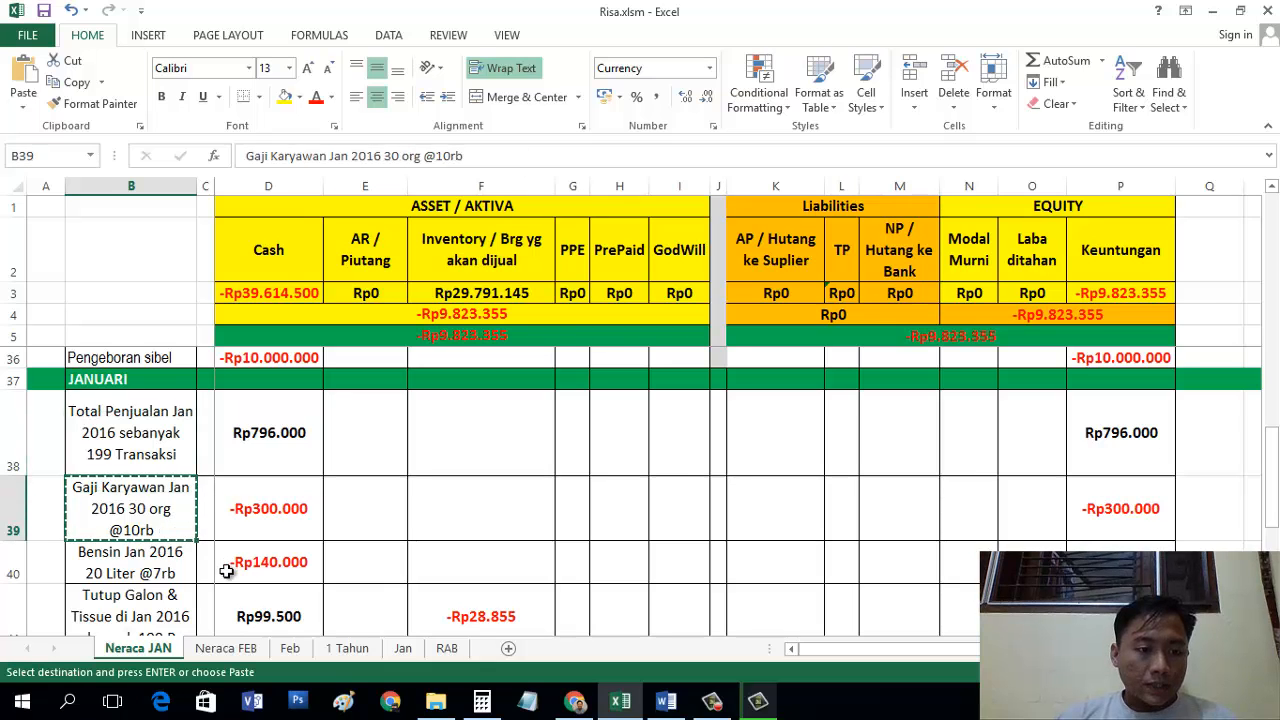
click(226, 649)
click(150, 581)
key(ctrl+v)
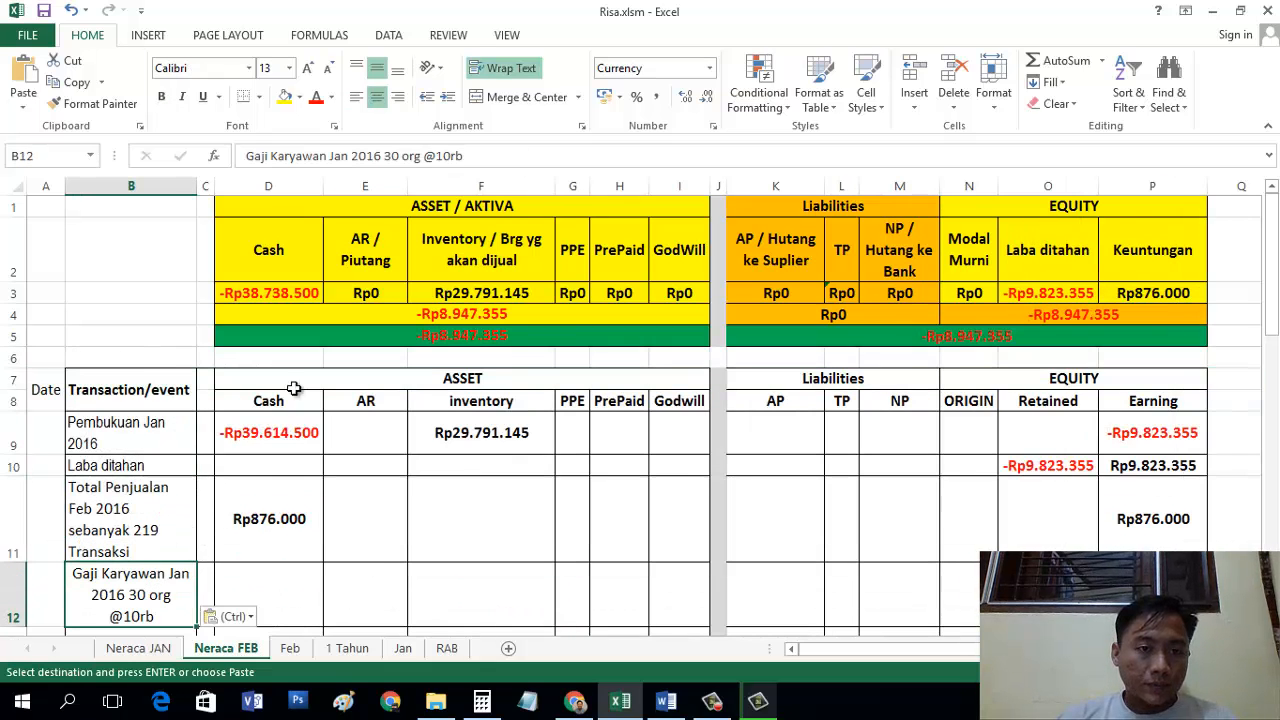
click(357, 98)
scroll(152, 490, down, 1)
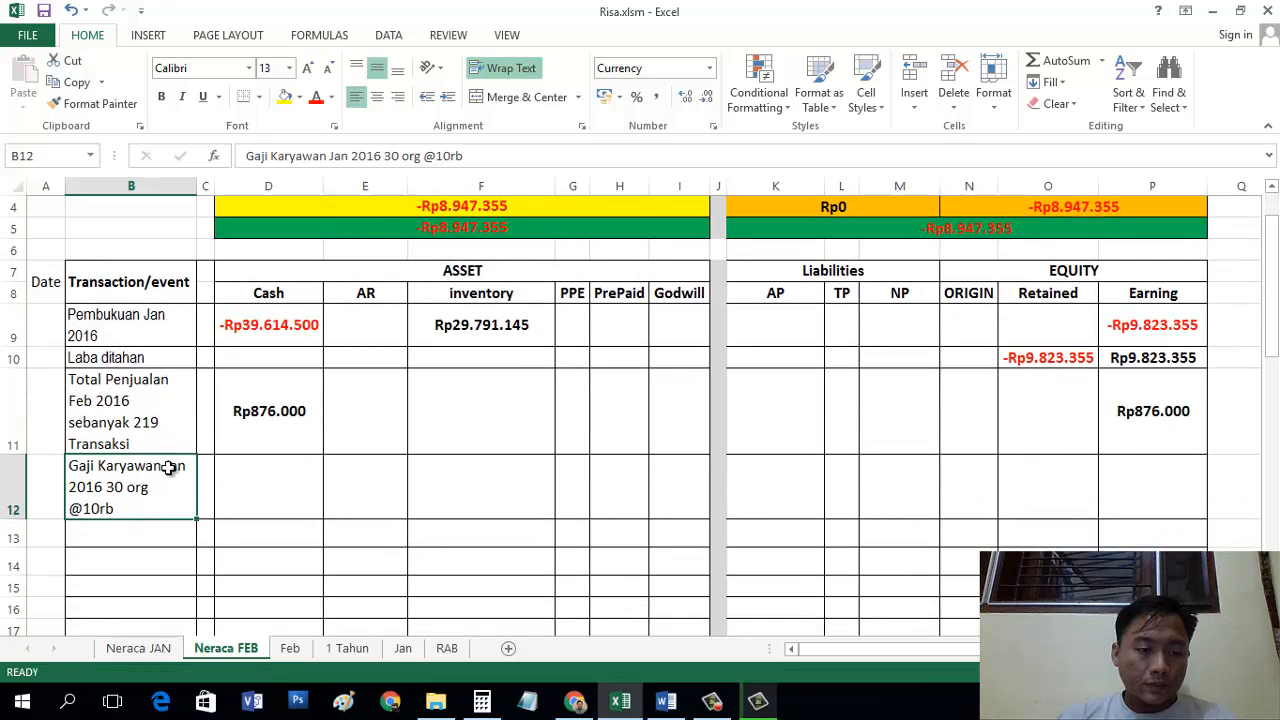
double_click(174, 466)
text(Feb)
key(Return)
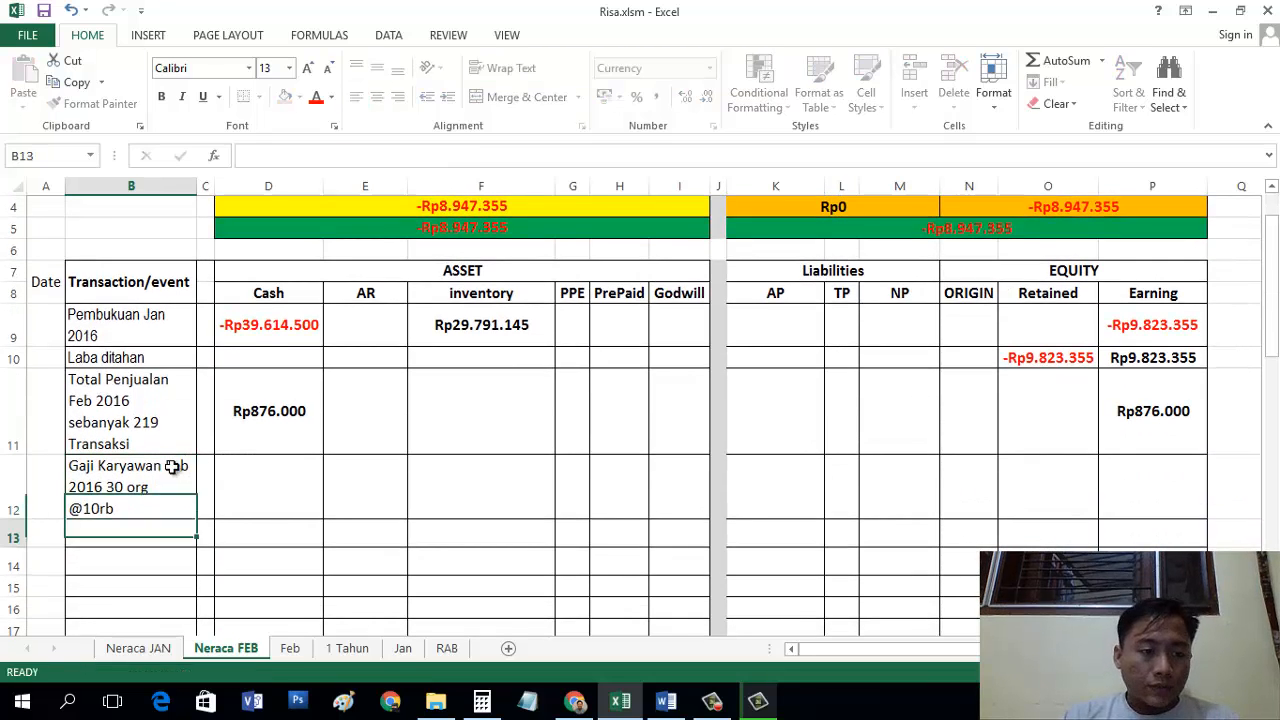
Step: Left-align the whole transaction description column B on the Neraca JAN sheet
click(140, 649)
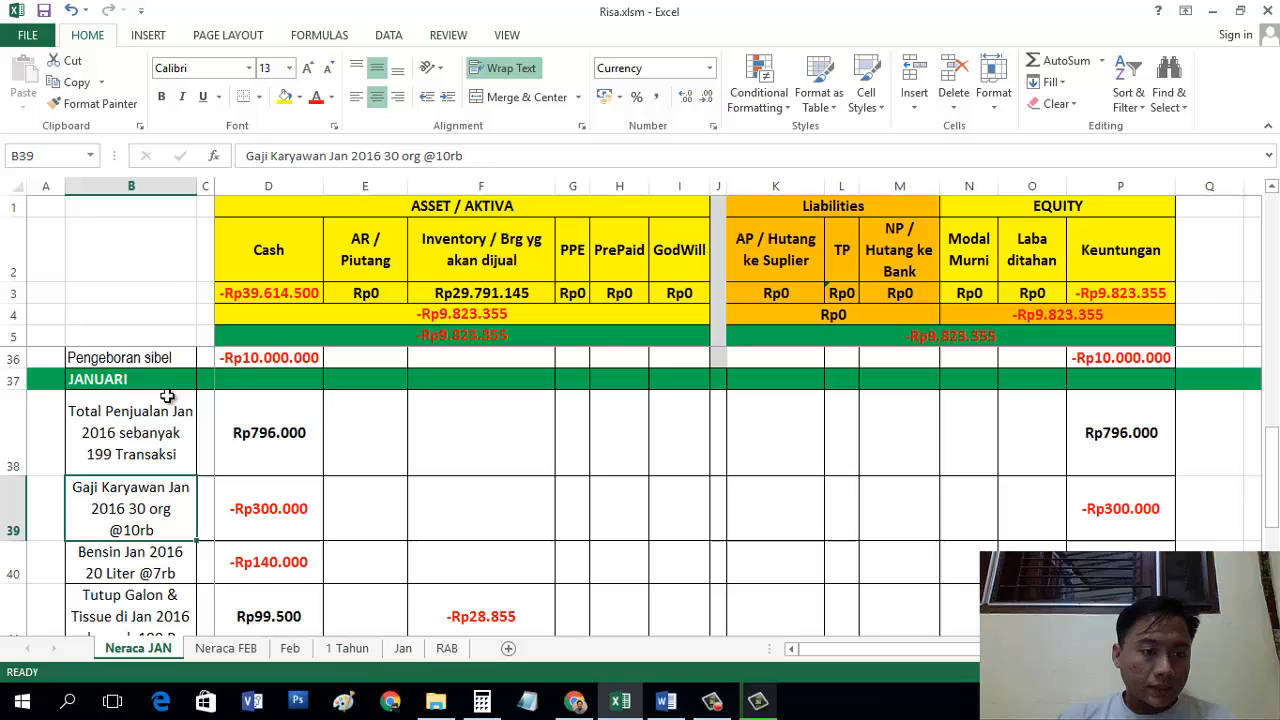
click(147, 189)
click(356, 97)
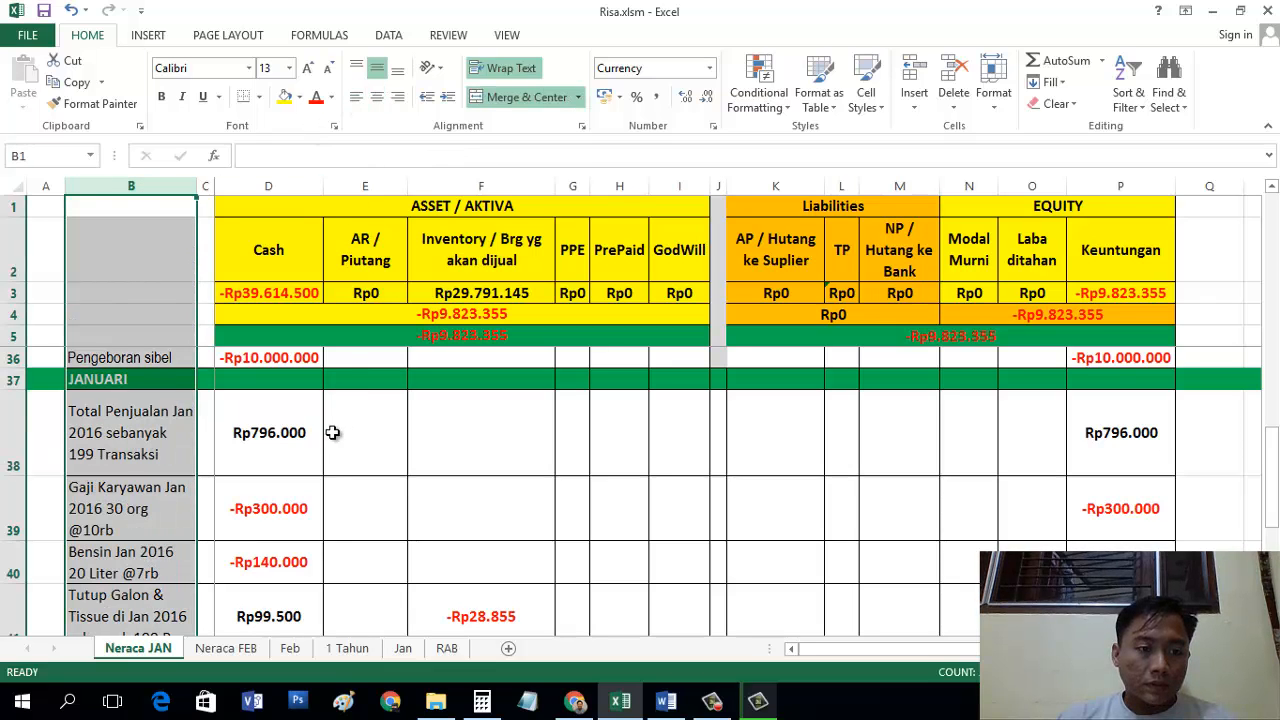
click(249, 453)
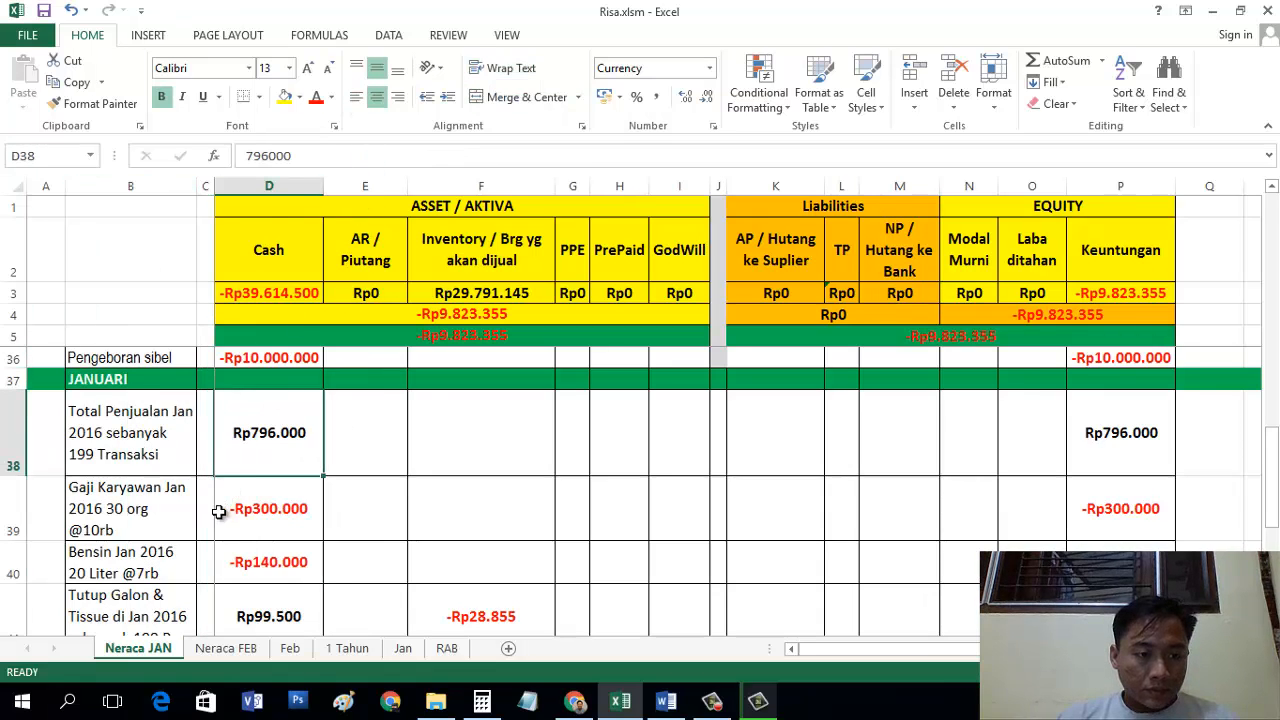
Step: Enter -300000 as both Cash and Earning for the Gaji Karyawan Feb 2016 row on Neraca FEB
click(226, 648)
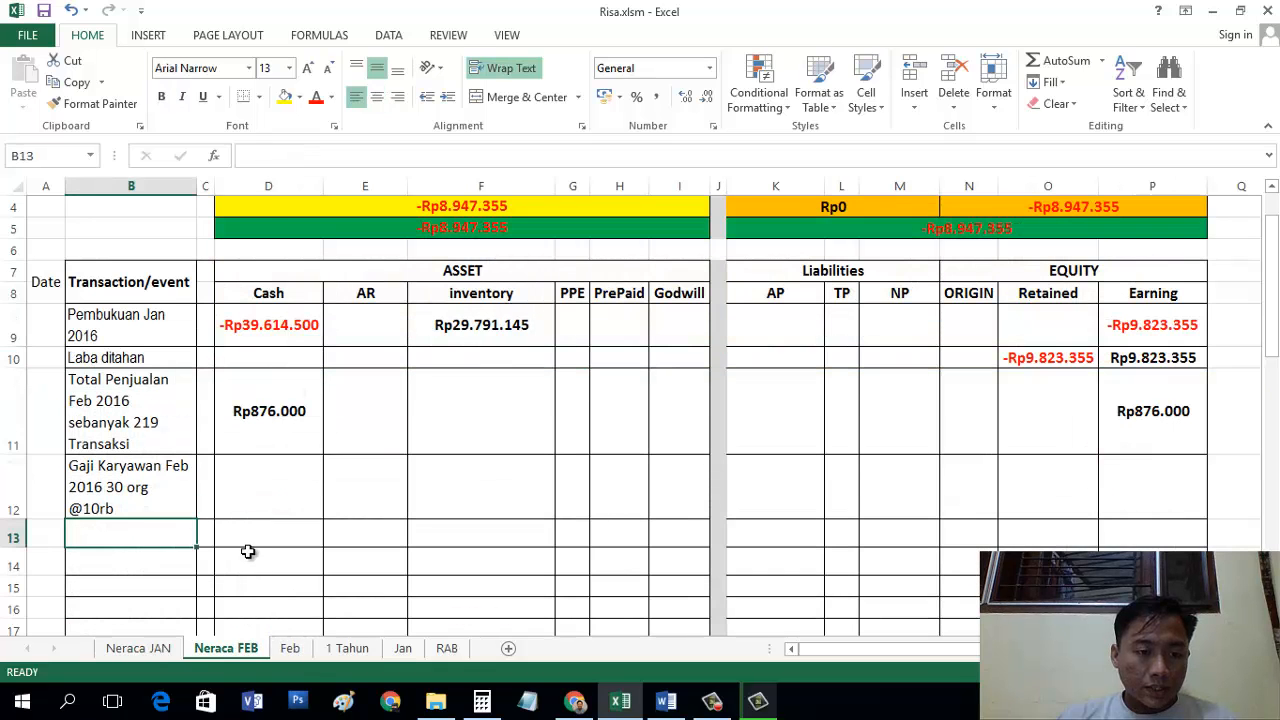
click(256, 487)
text(-300000)
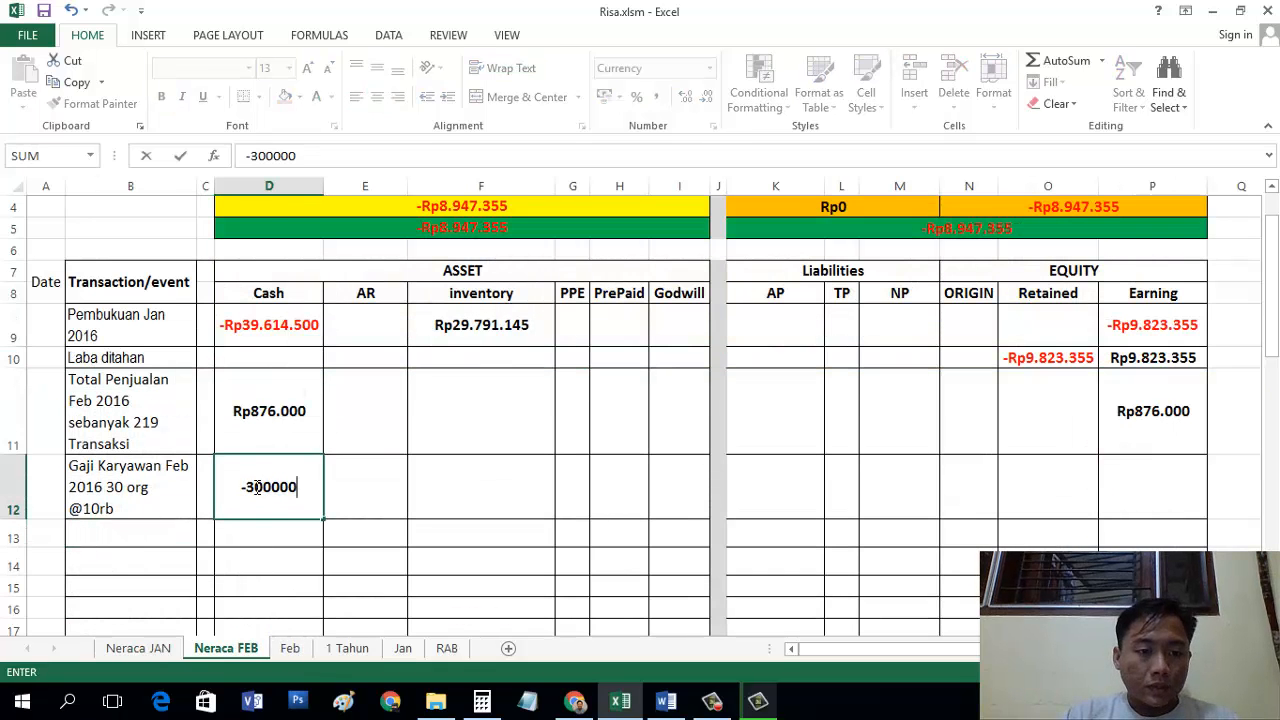
key(Return)
click(1139, 474)
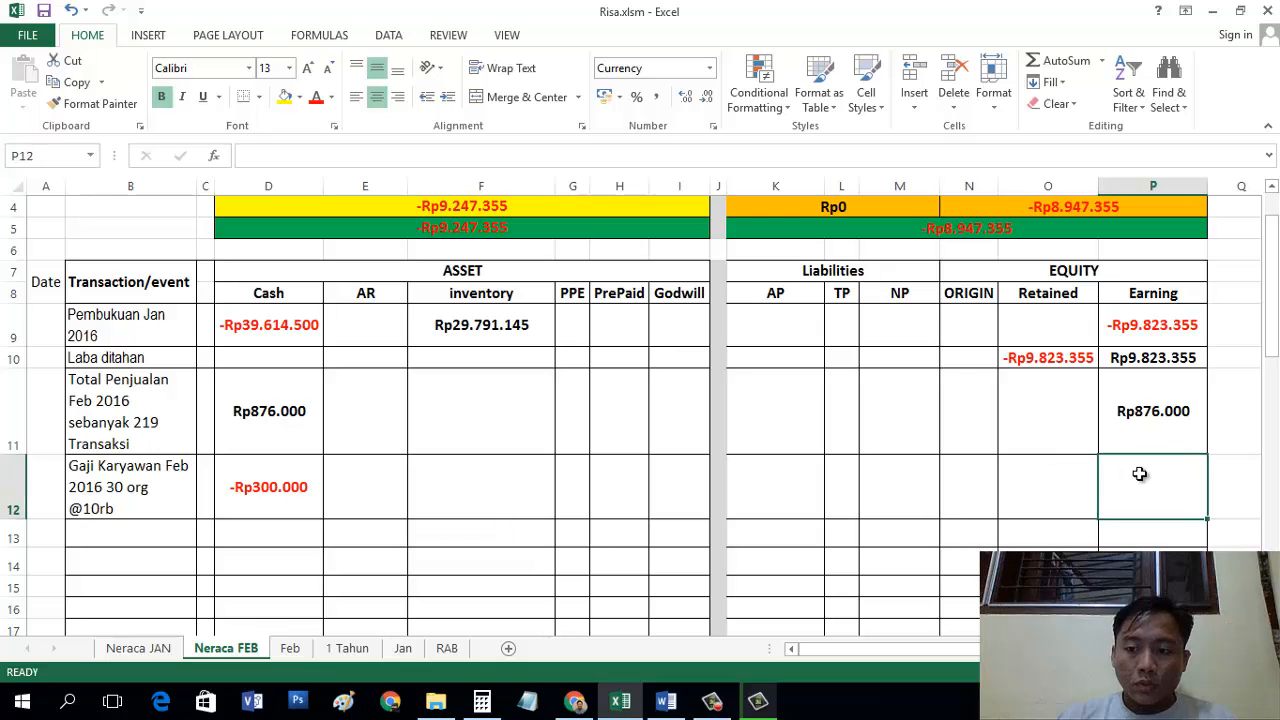
text(-300000)
key(Return)
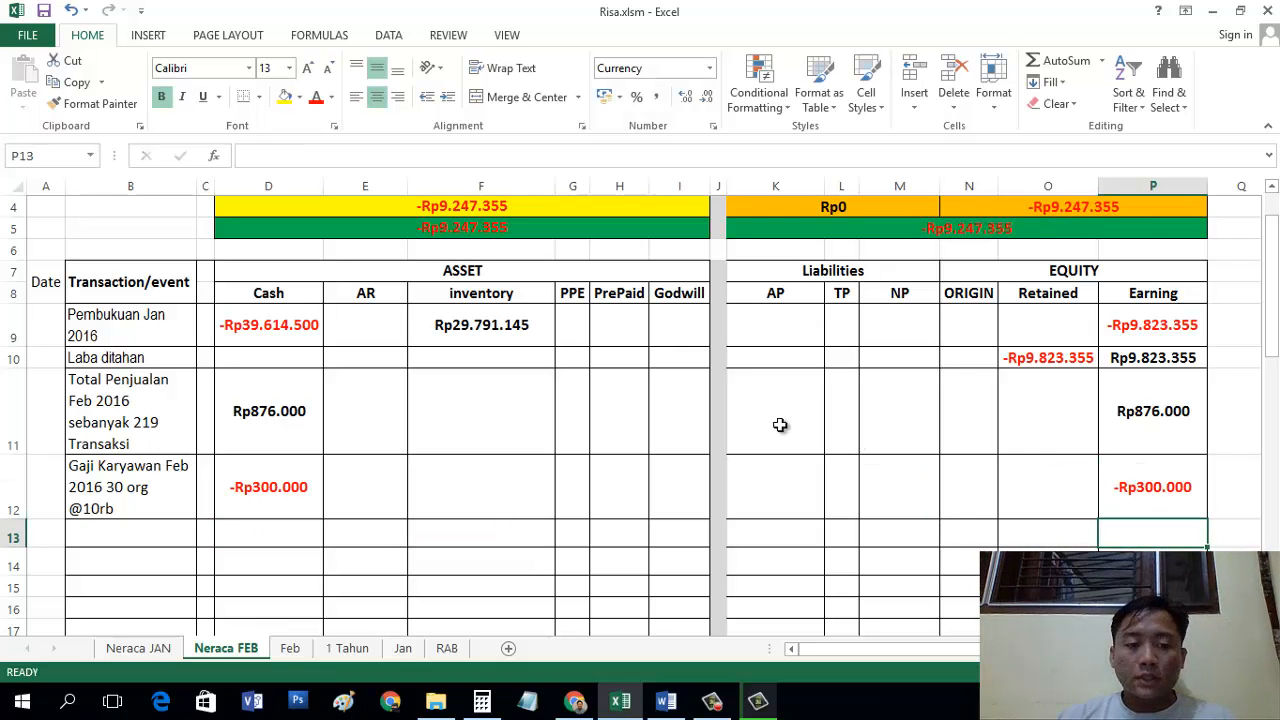
Step: Copy the Bensin Jan 2016 description from Neraca JAN B40 into Neraca FEB B13 and fit the row height to the text
click(165, 649)
scroll(300, 449, down, 1)
scroll(300, 429, up, 1)
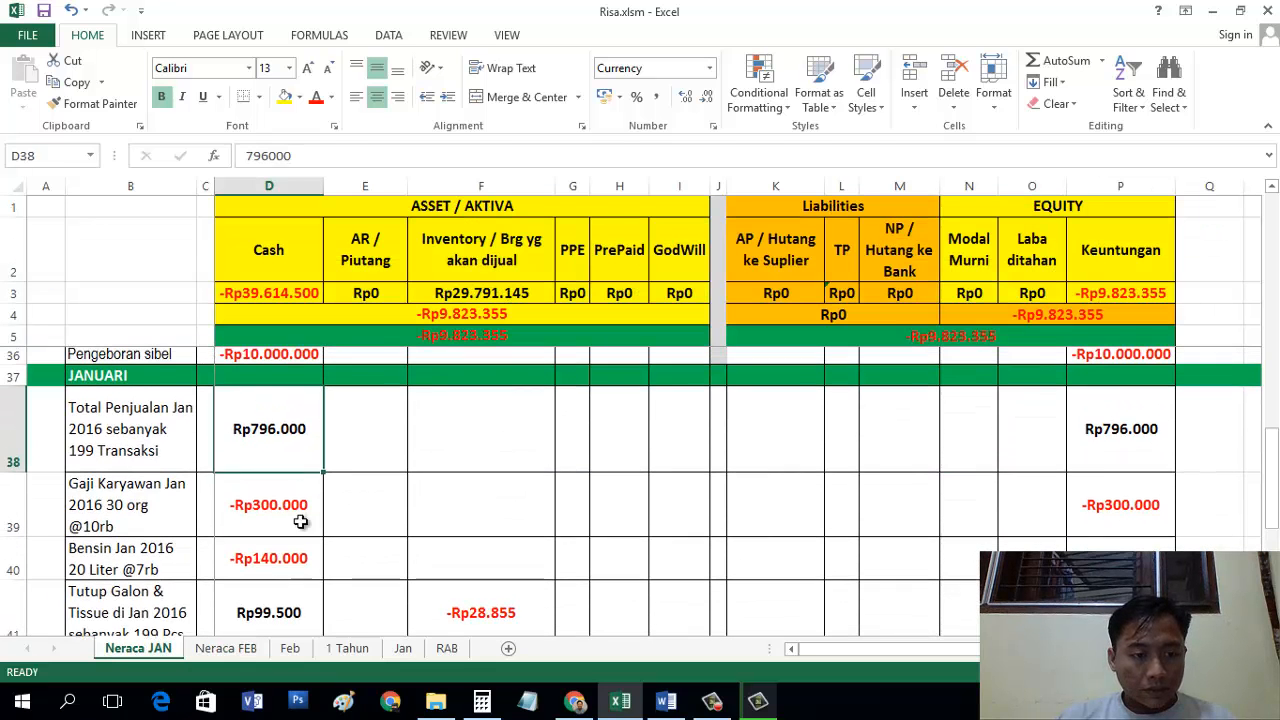
click(252, 649)
click(288, 650)
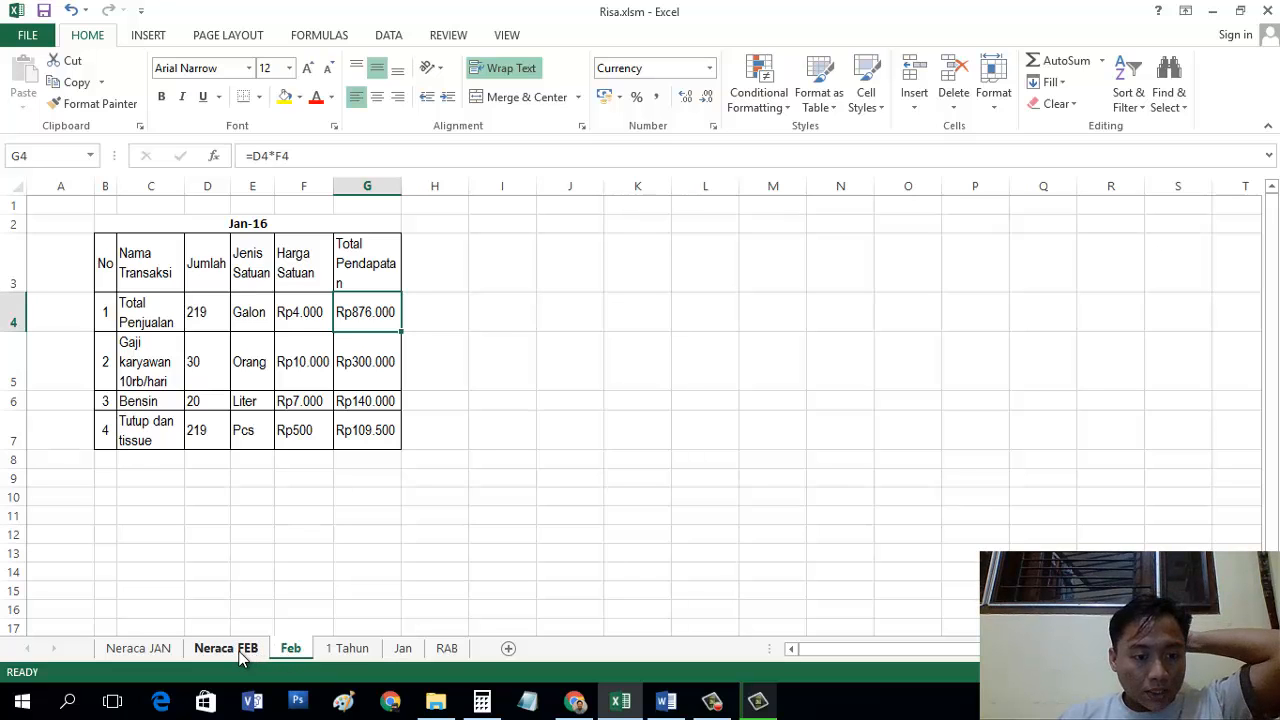
click(247, 655)
click(150, 650)
scroll(177, 540, down, 10)
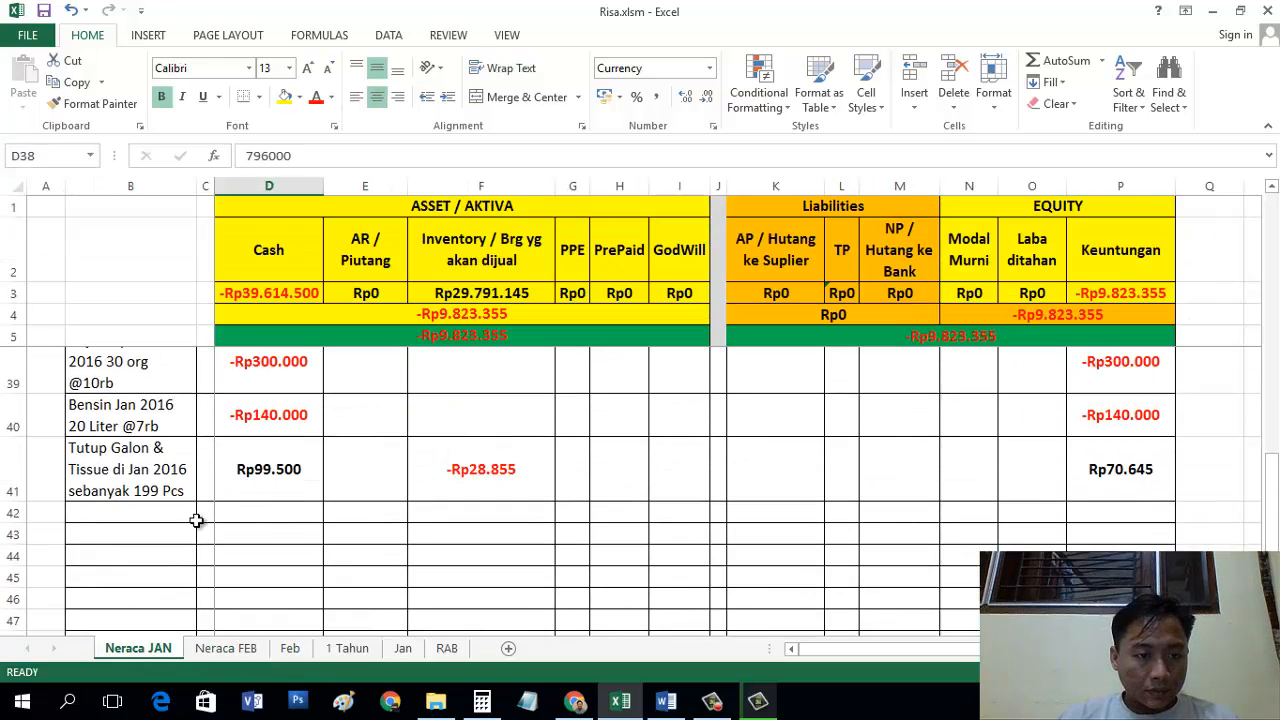
click(163, 432)
key(ctrl+c)
click(218, 648)
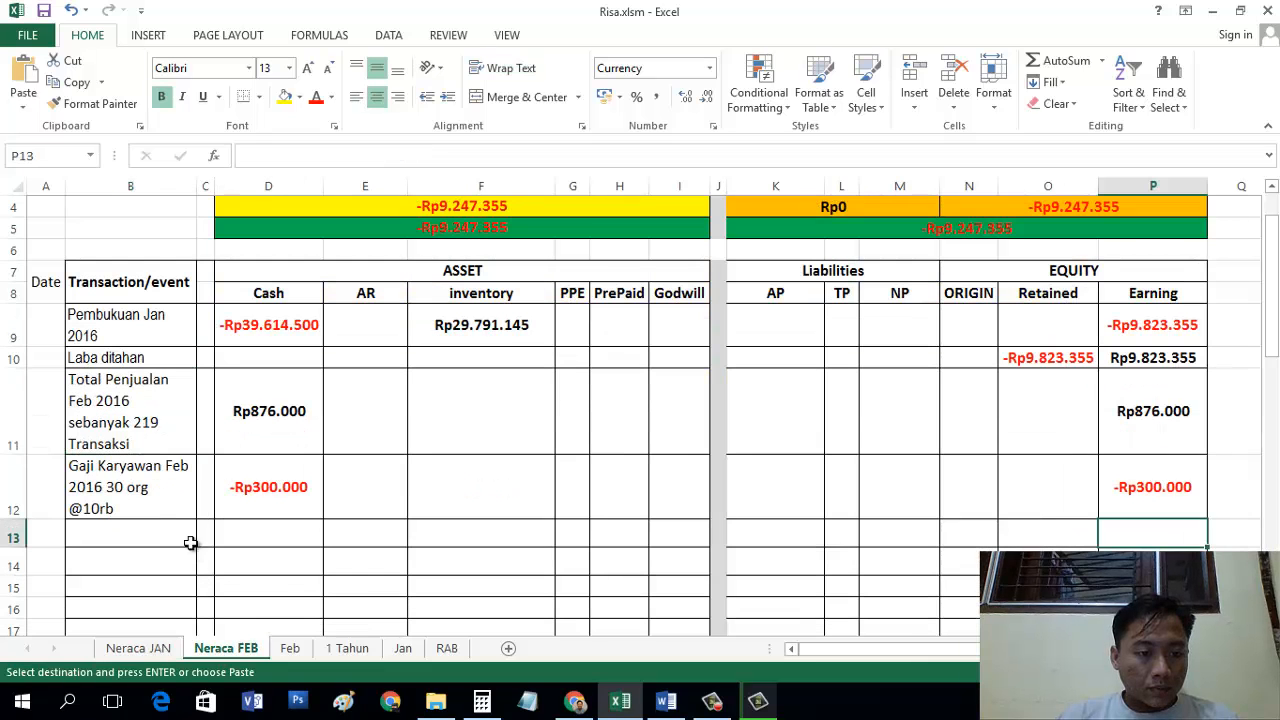
click(150, 537)
key(ctrl+v)
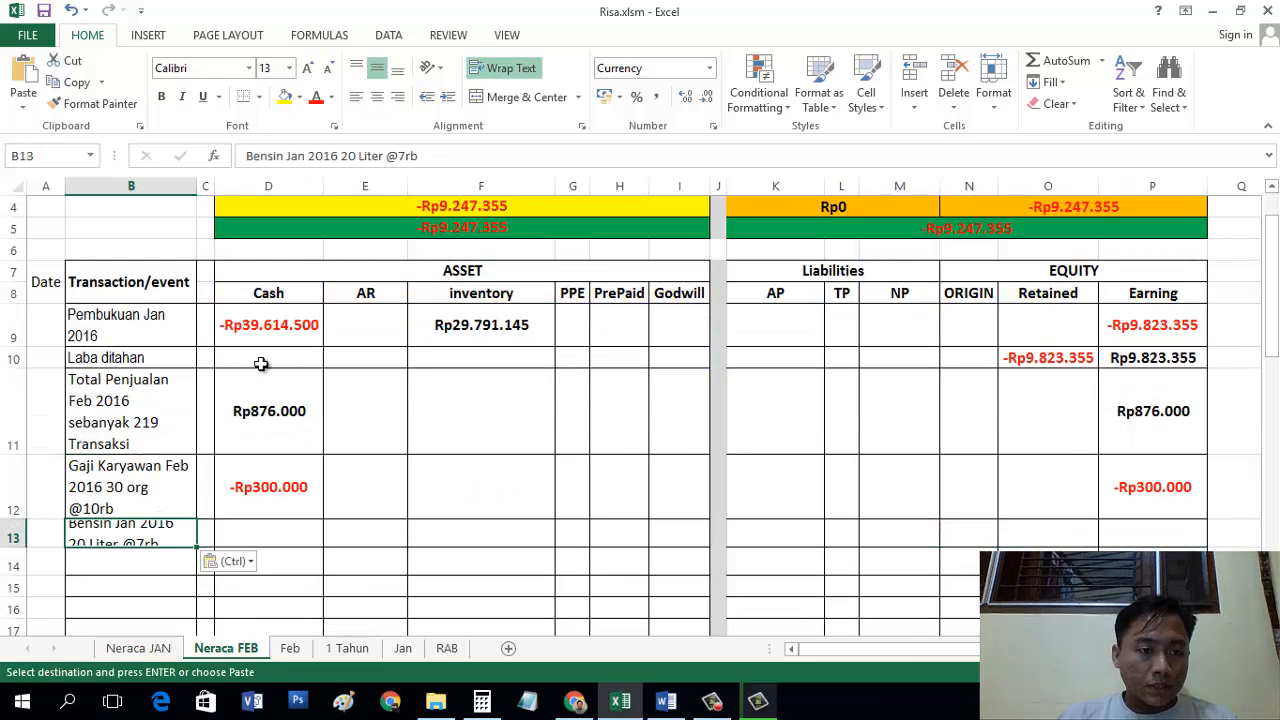
double_click(10, 548)
click(302, 155)
key(BackSpace)
key(BackSpace)
key(BackSpace)
text(Feb)
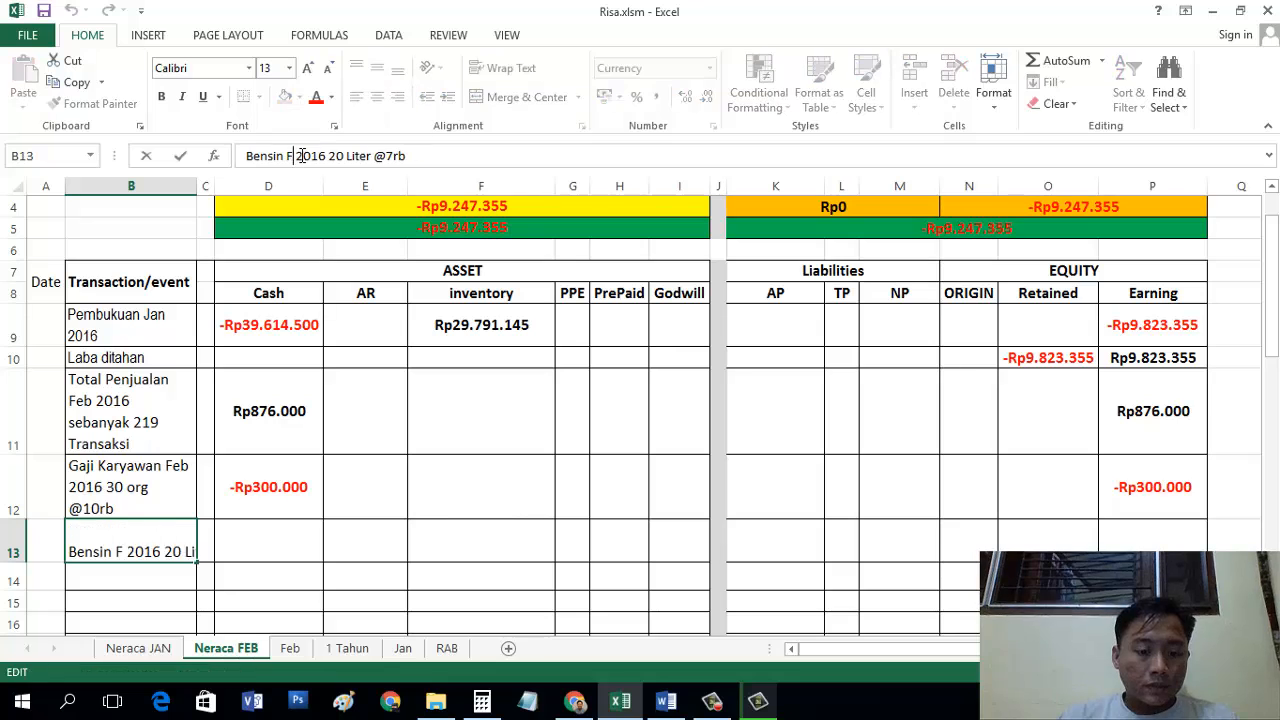
key(Return)
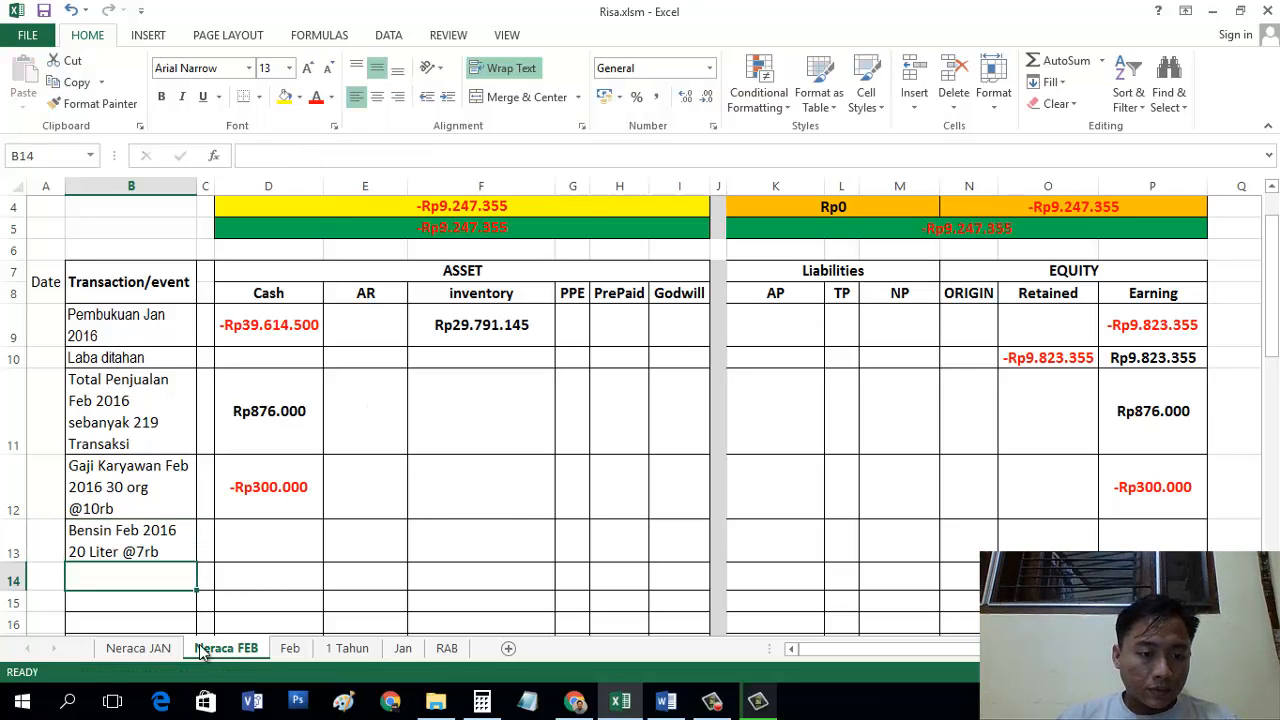
Step: Enter -140000 as both Cash and Earning for the Bensin Feb 2016 row on Neraca FEB
click(160, 648)
click(200, 648)
click(286, 545)
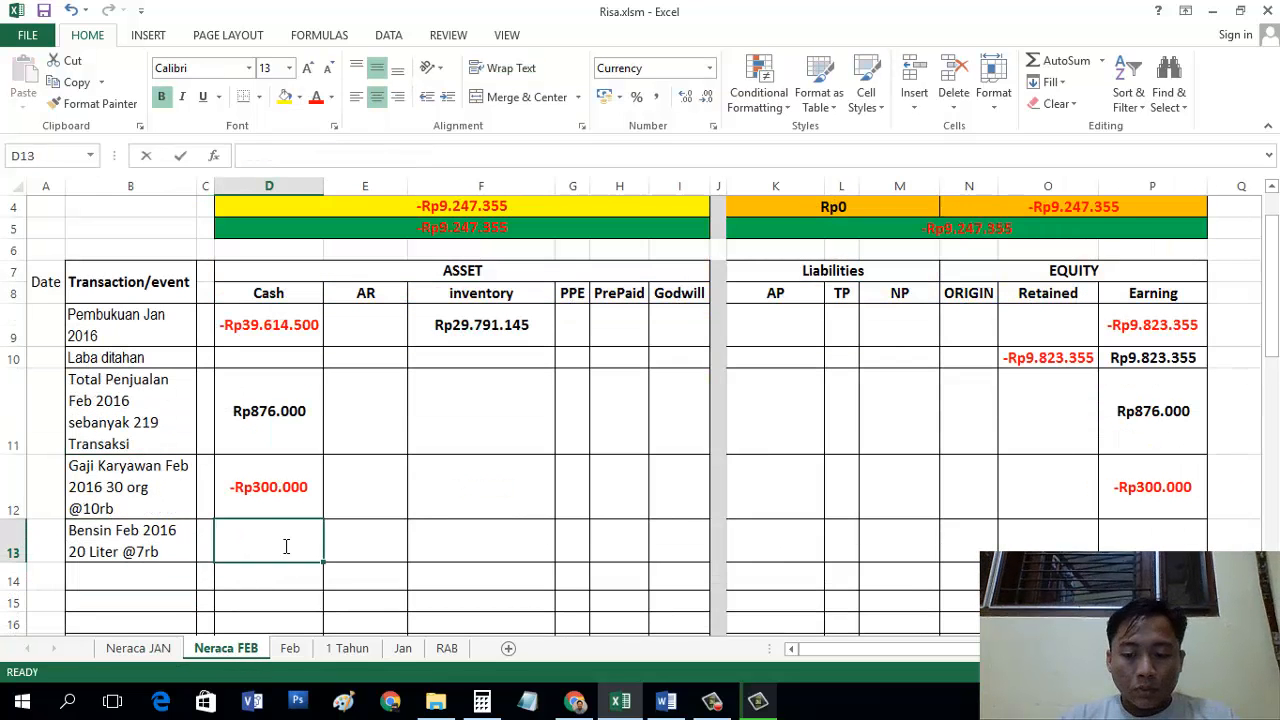
text(-14000)
key(Tab)
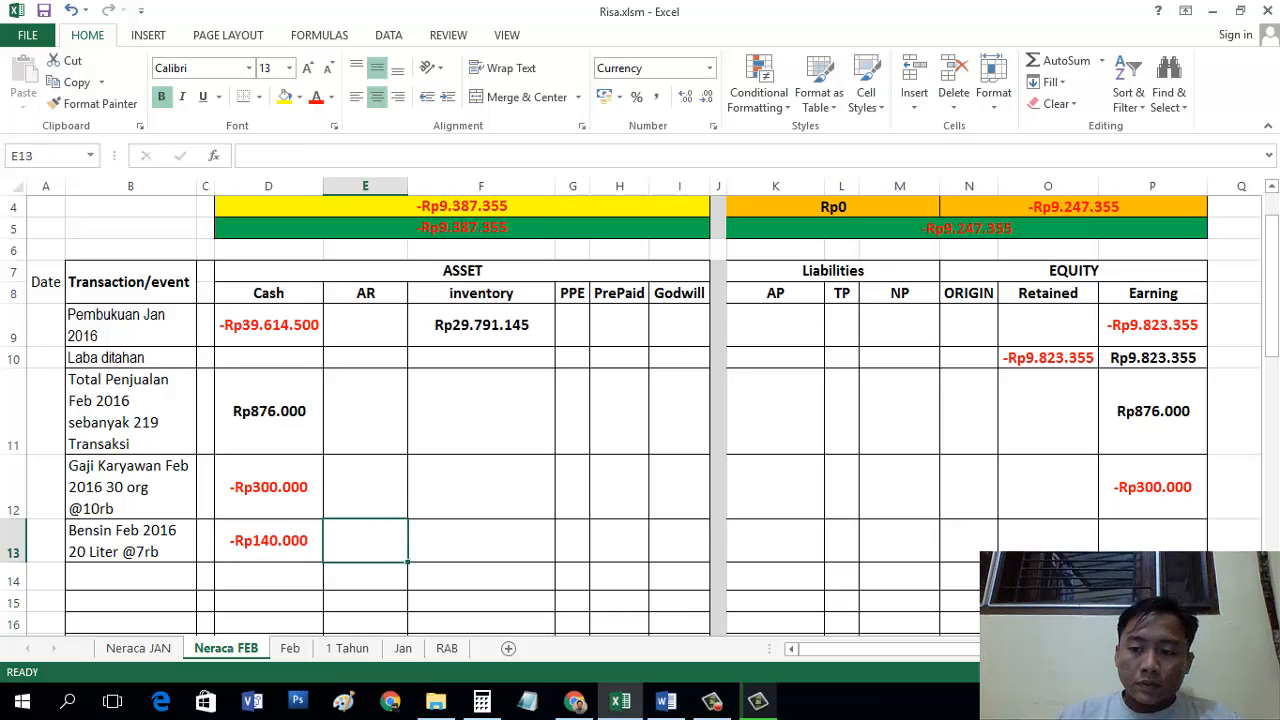
click(1158, 540)
text(-140000)
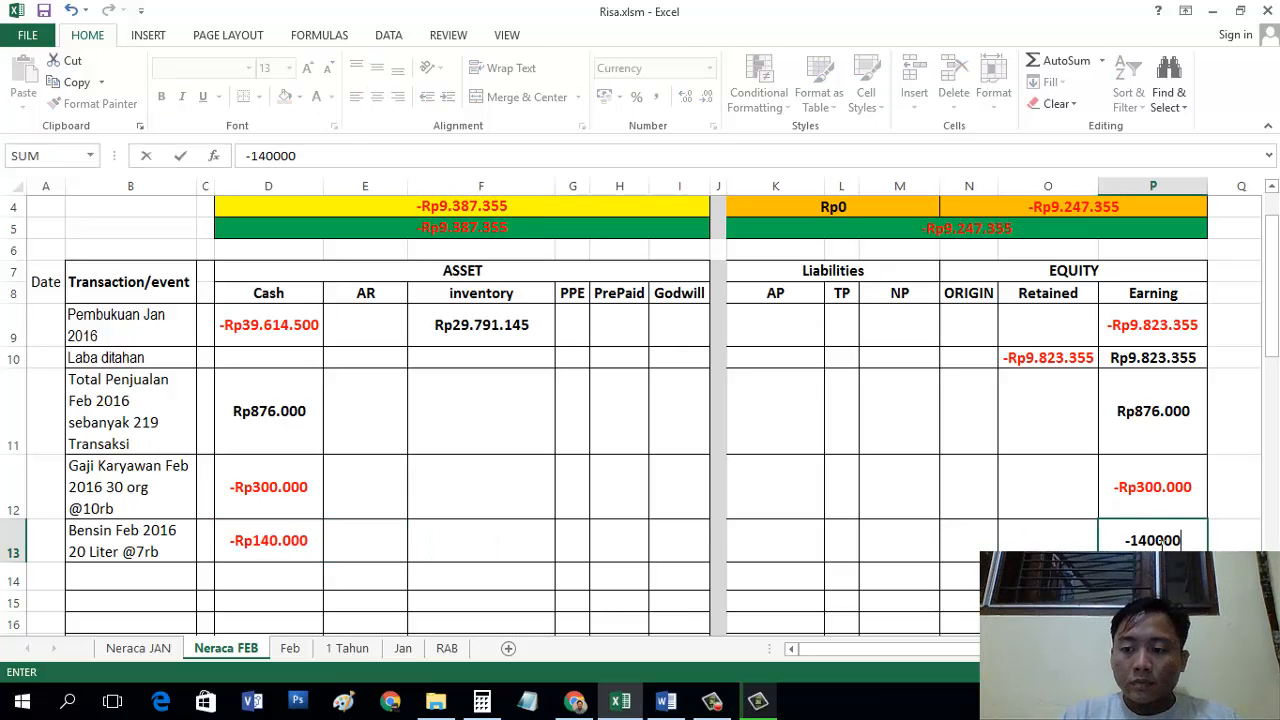
key(Return)
Step: Copy the Tutup Galon & Tissue description from Neraca JAN B41 into Neraca FEB B14 and fit the row height to the text
click(283, 650)
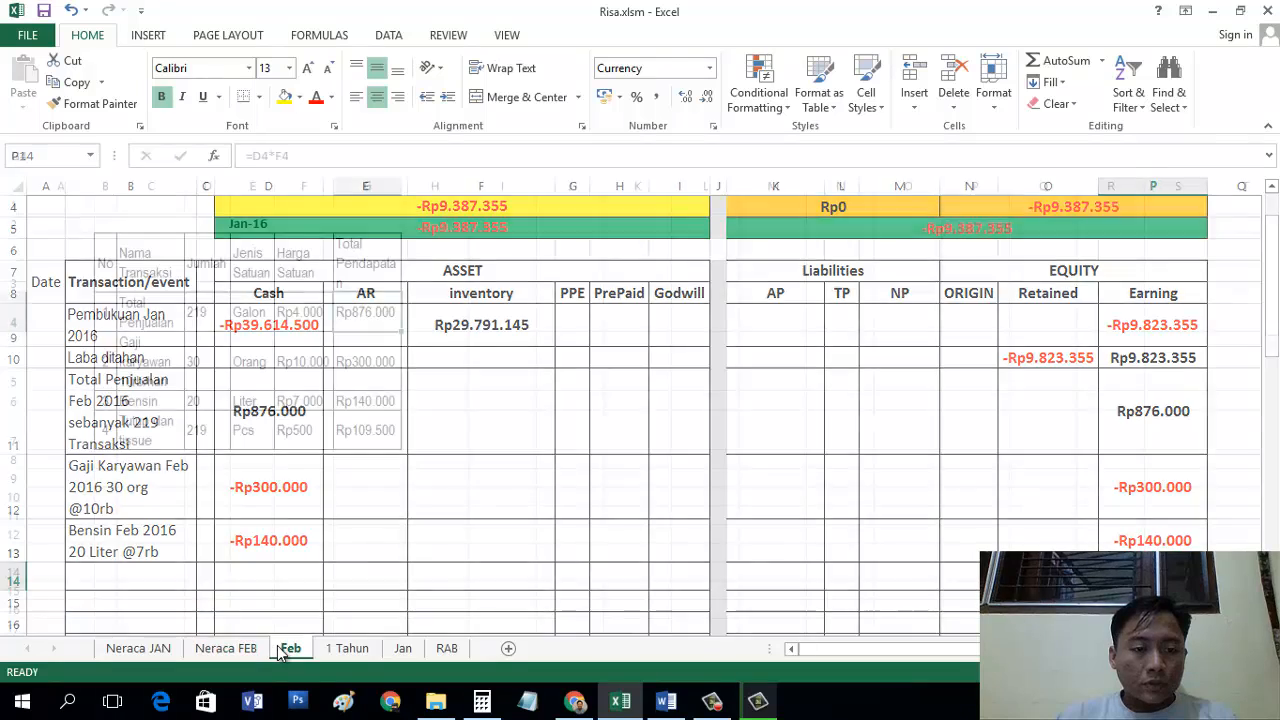
click(153, 445)
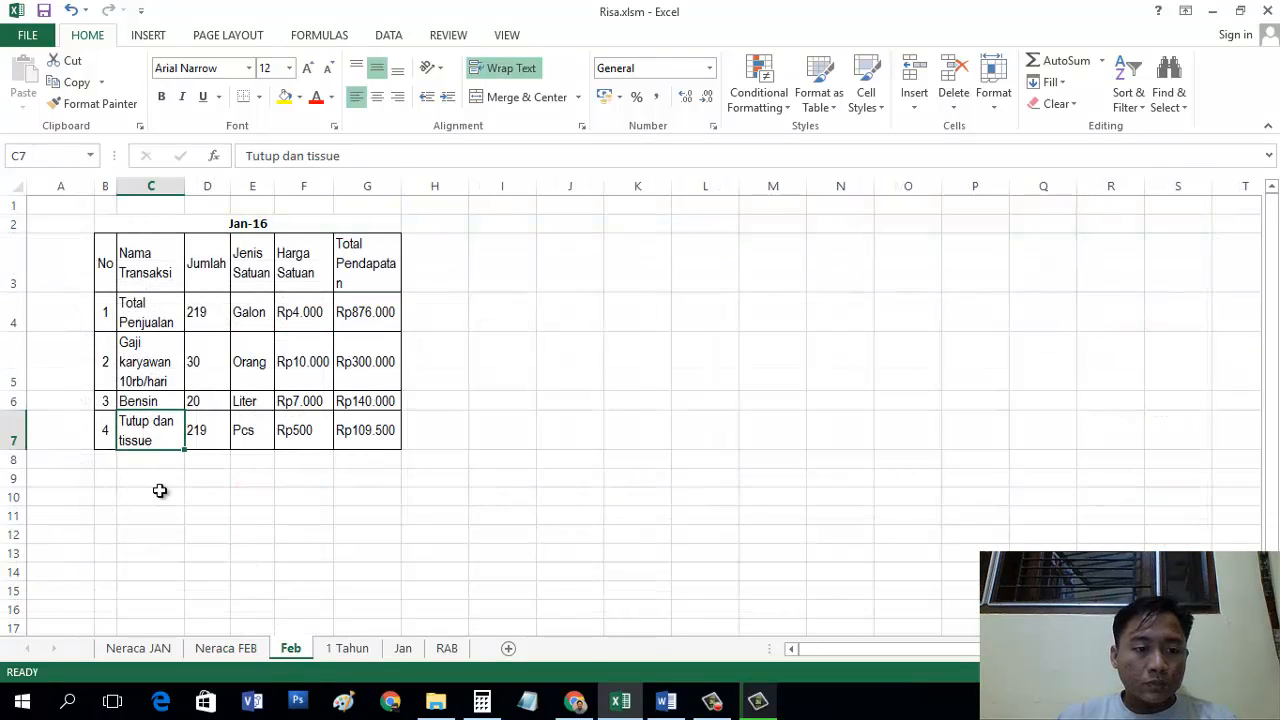
click(138, 648)
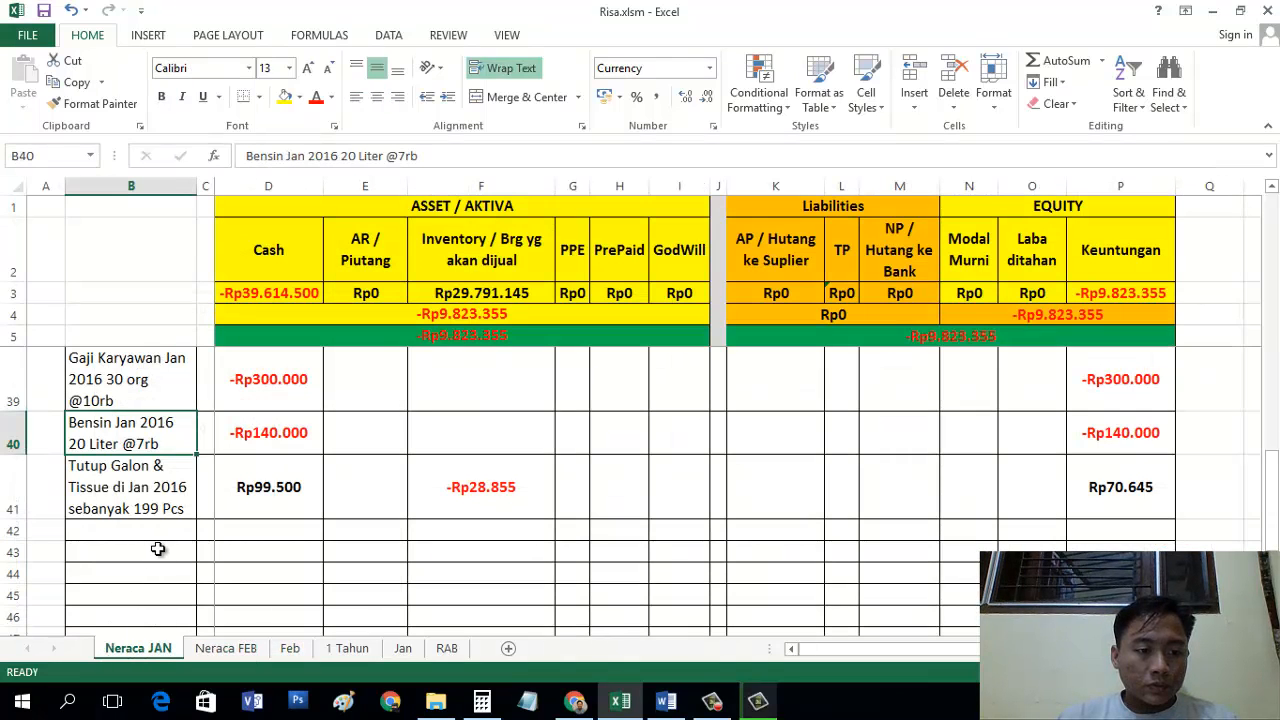
click(145, 495)
key(ctrl+c)
click(226, 648)
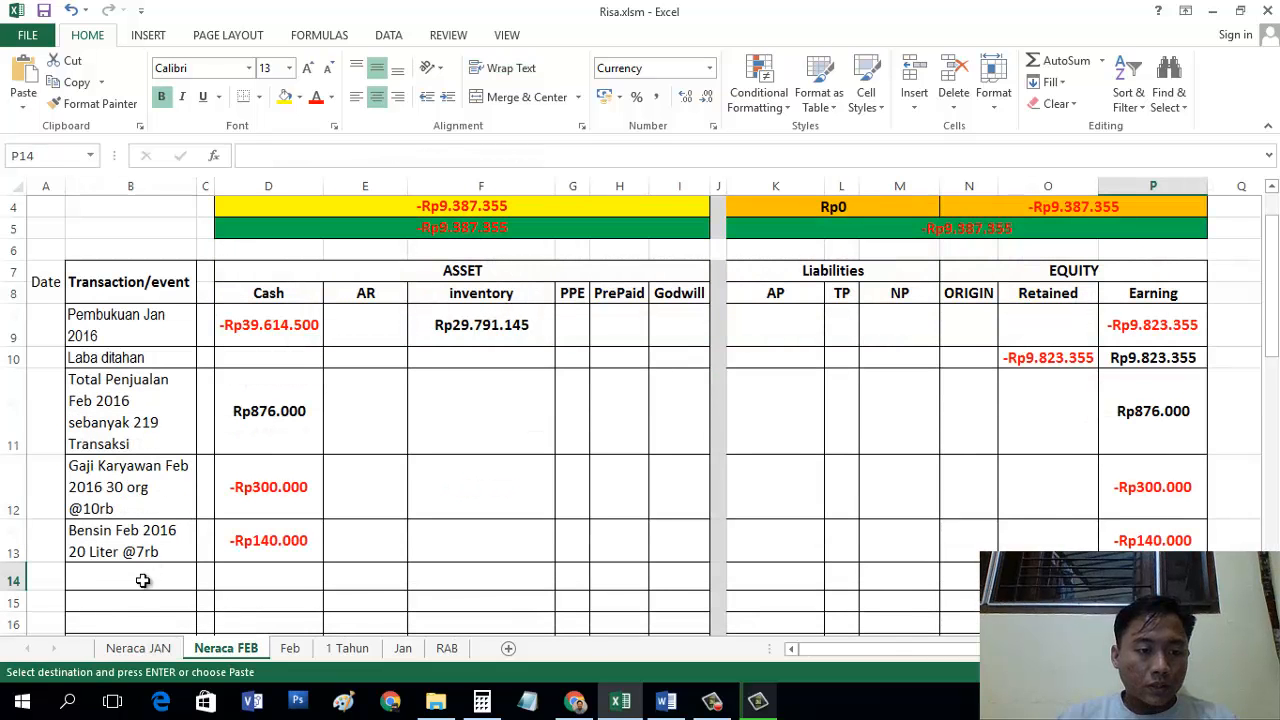
click(143, 580)
key(ctrl+v)
double_click(16, 592)
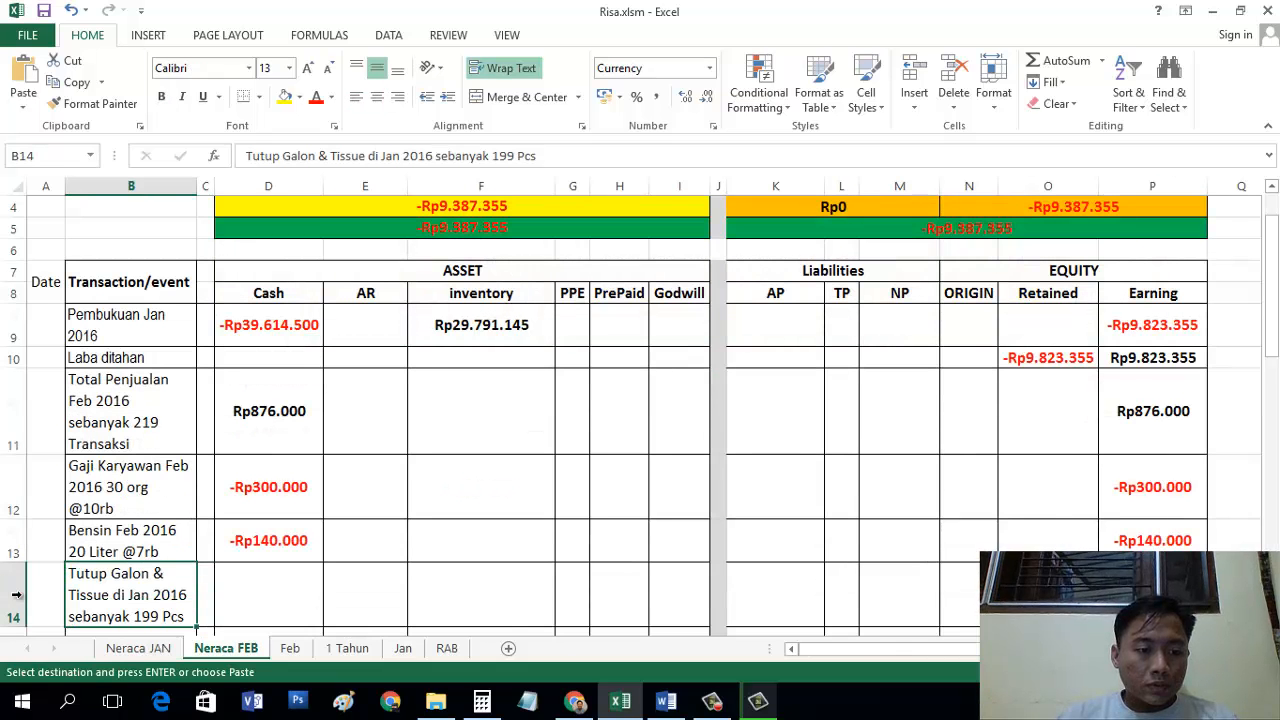
Step: Update the month and quantity in B14 so it reads "Tutup Galon & Tissue di Feb 2016 sebanyak 219 Pcs"
double_click(390, 156)
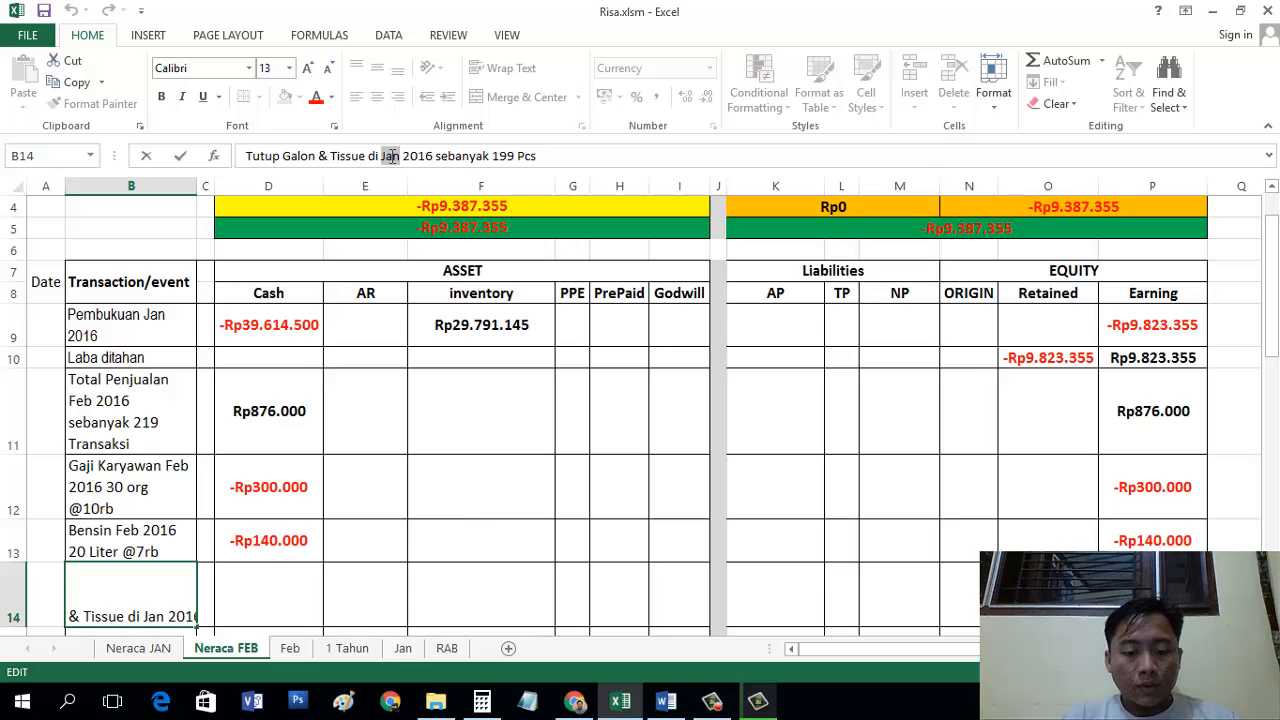
text(Feb)
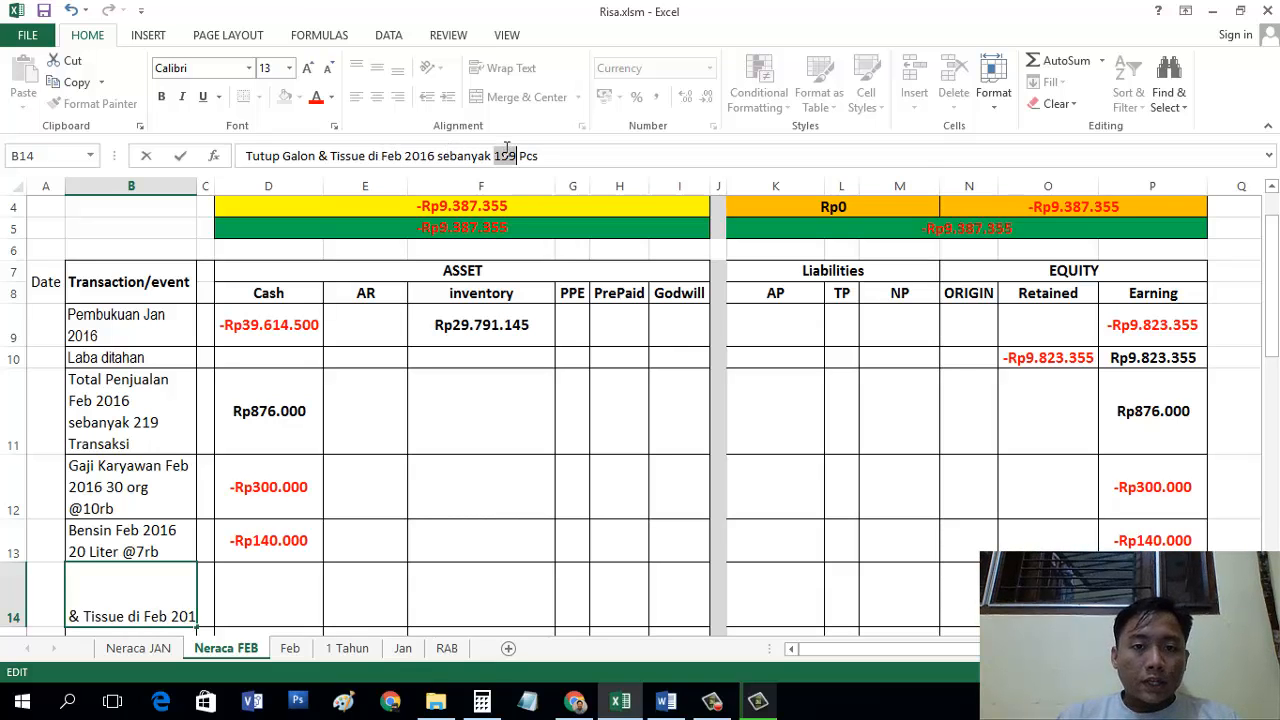
text(219)
key(Return)
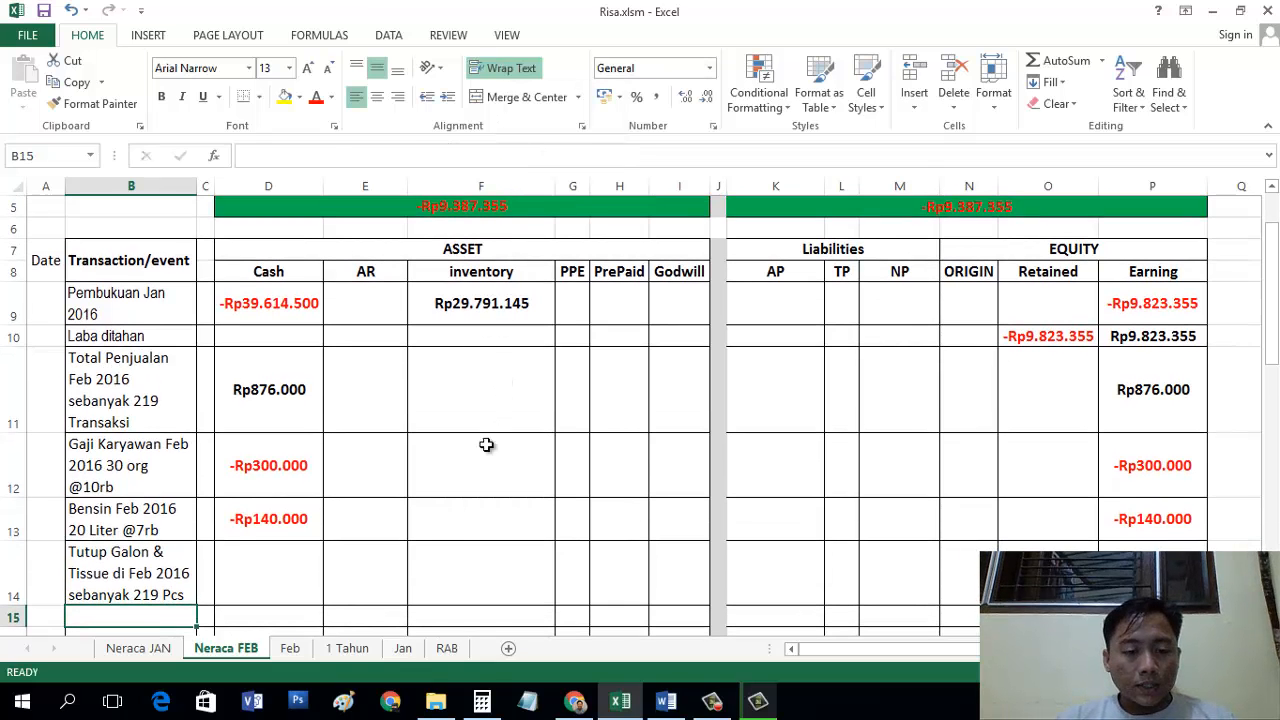
Step: Check the Tutup dan tissue row on the Feb sheet and enter its total, Rp109.500, as Cash in Neraca FEB D14
click(292, 648)
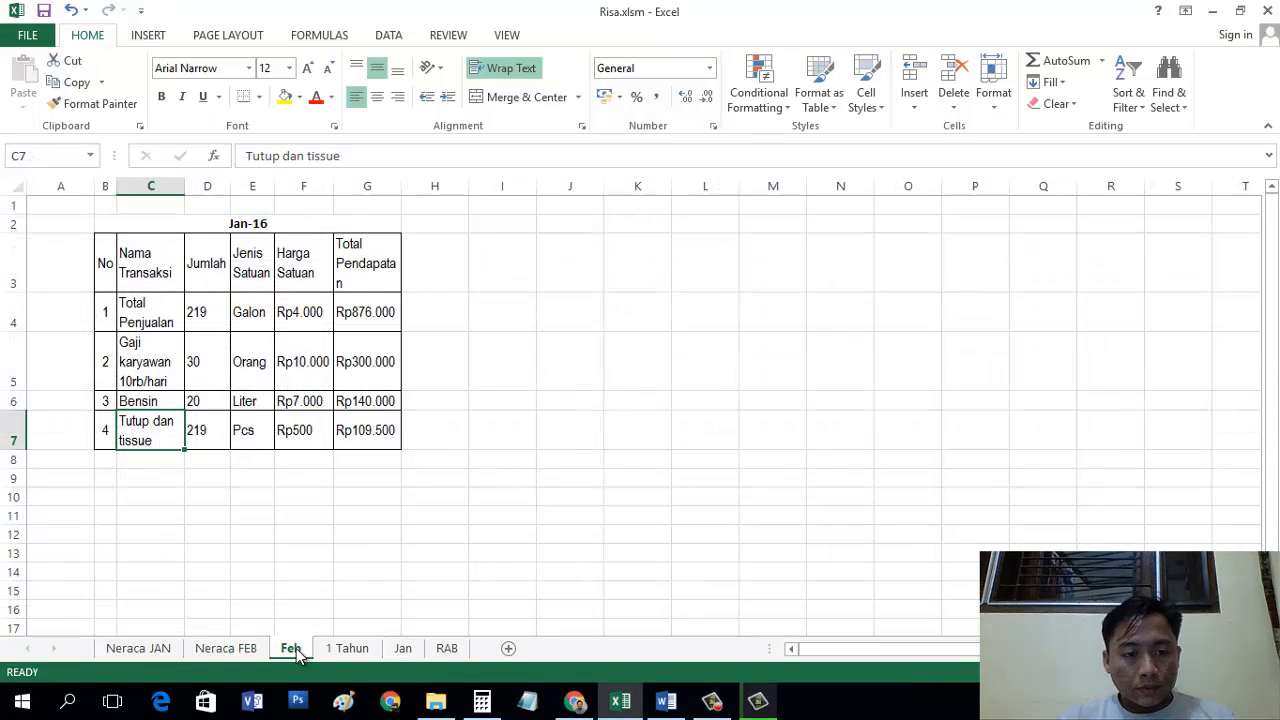
click(215, 430)
click(285, 428)
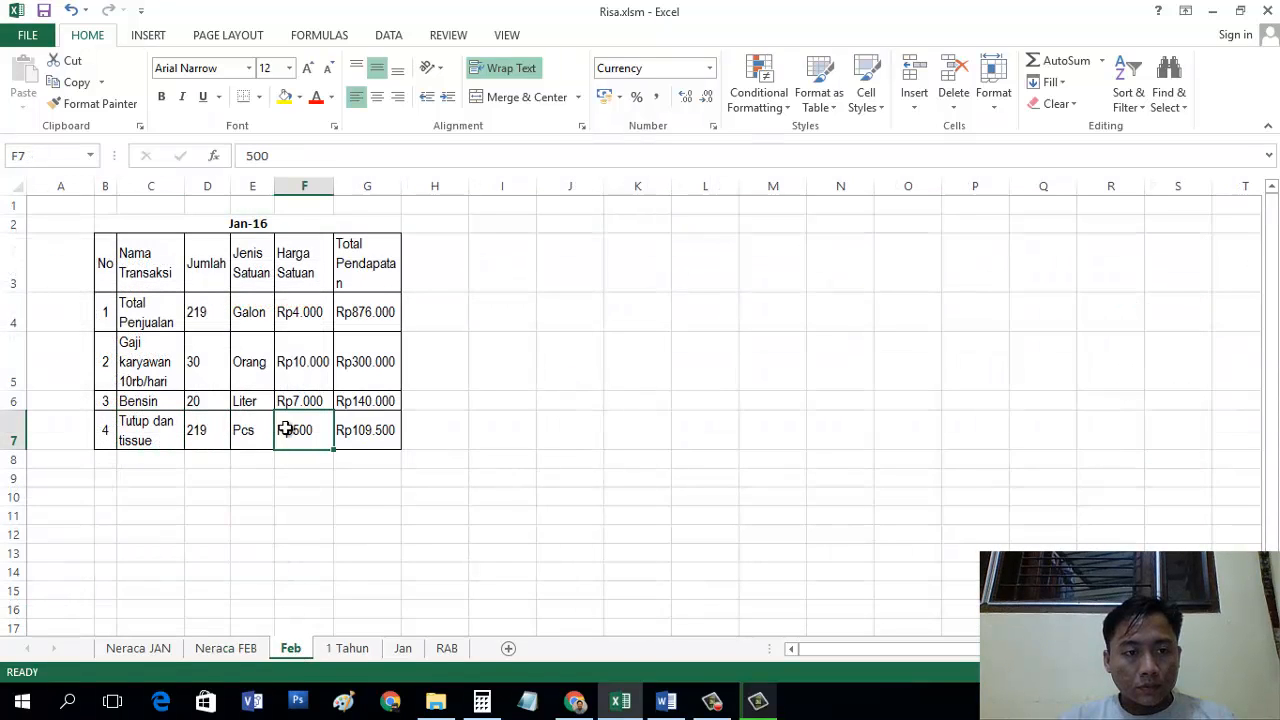
click(226, 648)
click(284, 578)
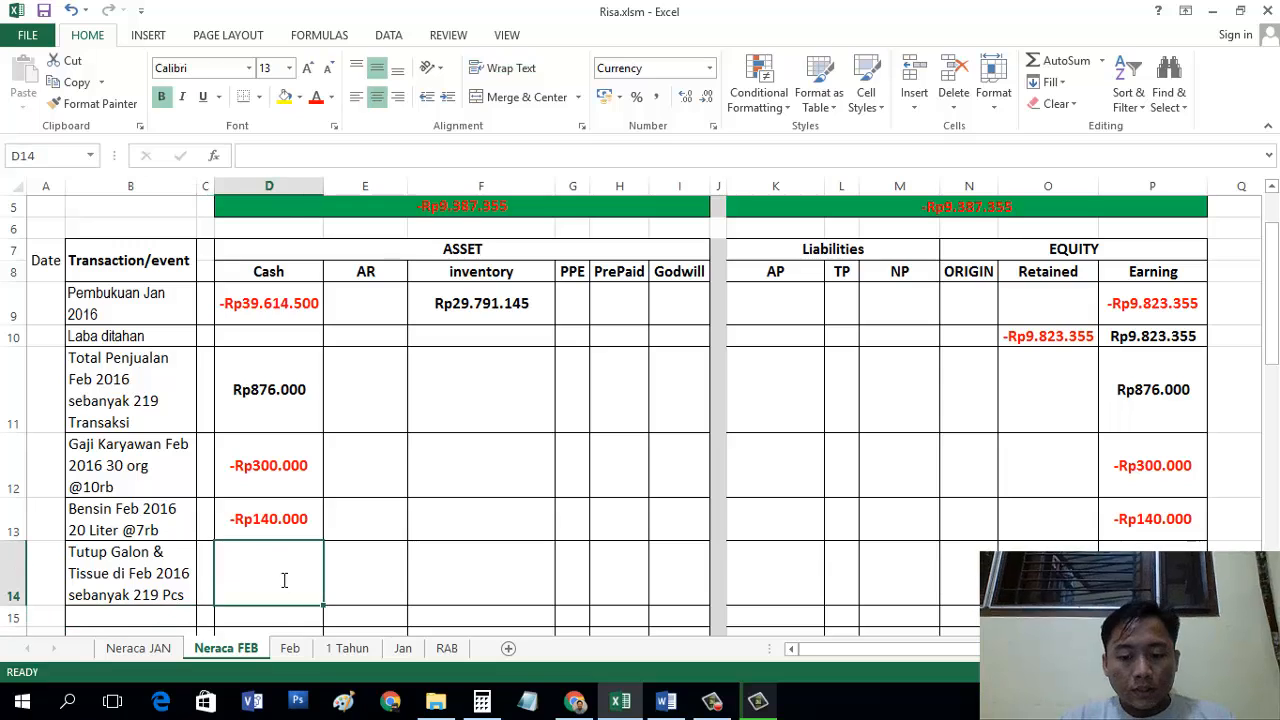
text(109.500)
key(Return)
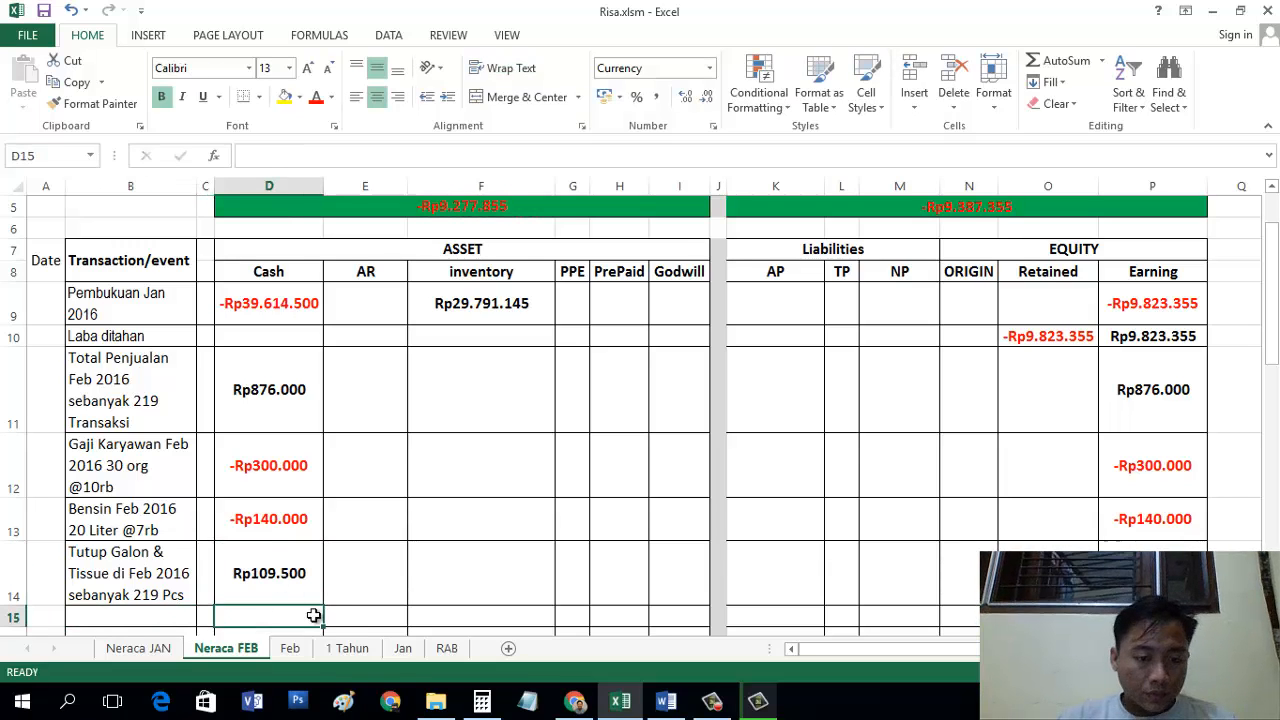
Step: Look up the Kulakan tutup+tissue unit price on the RAB sheet and enter the inventory reduction -145*219 in Neraca FEB F14
click(446, 649)
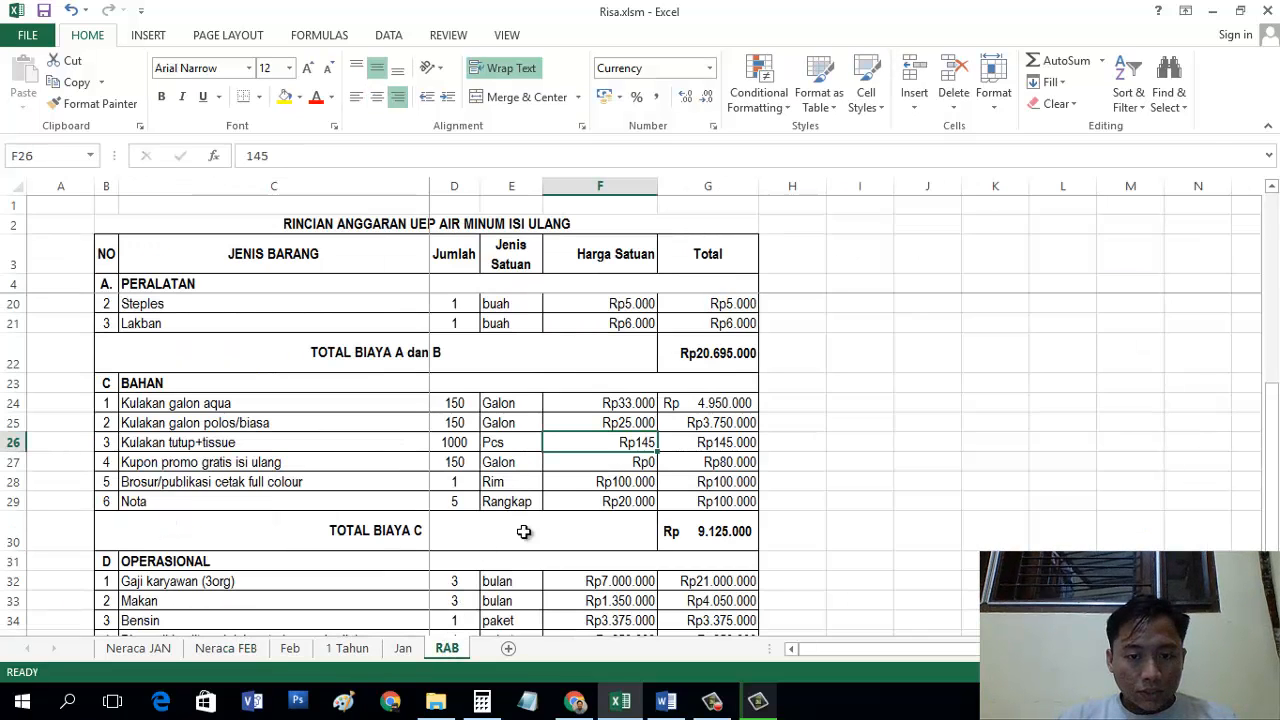
click(226, 648)
click(503, 575)
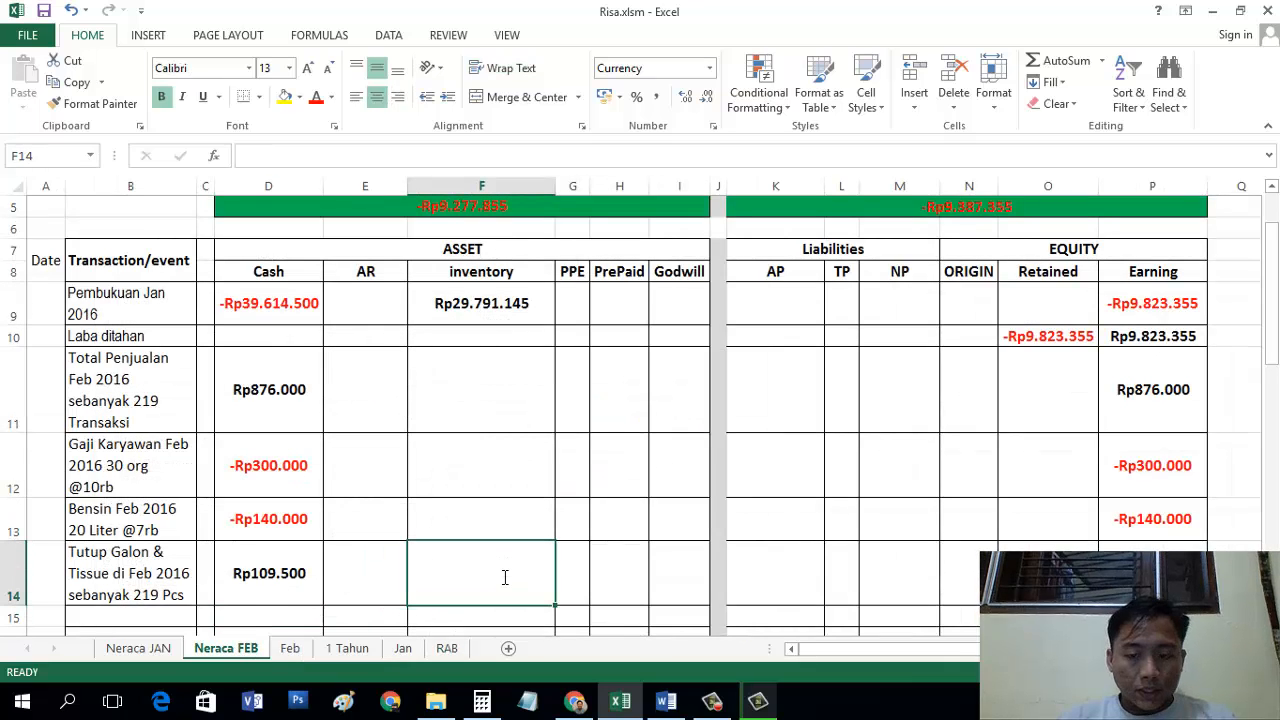
text(=)
key(BackSpace)
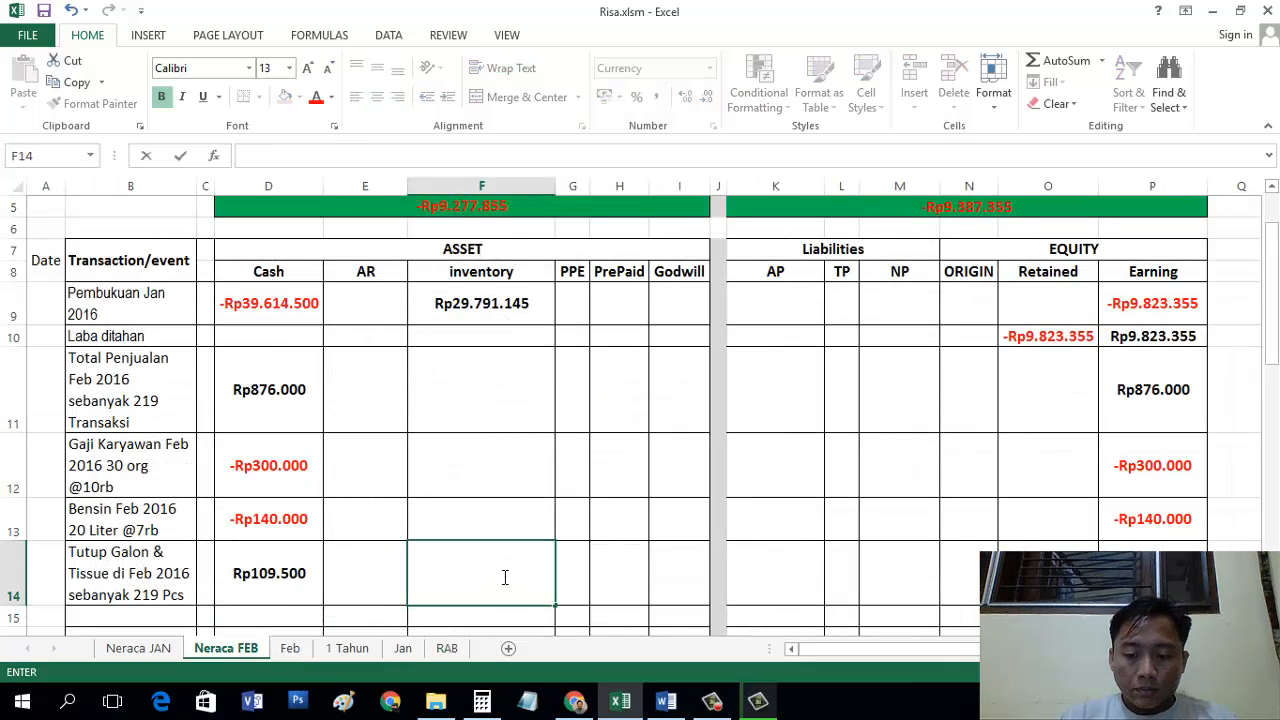
text(-=145*)
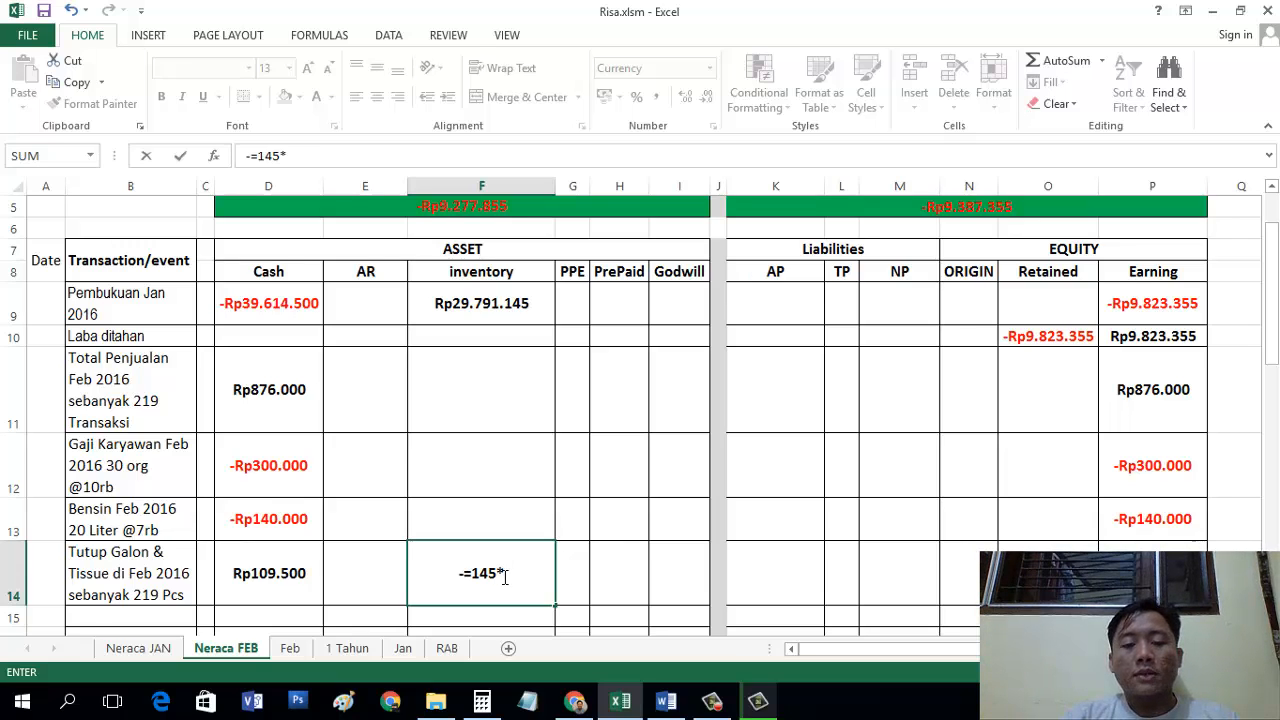
text(219)
key(Return)
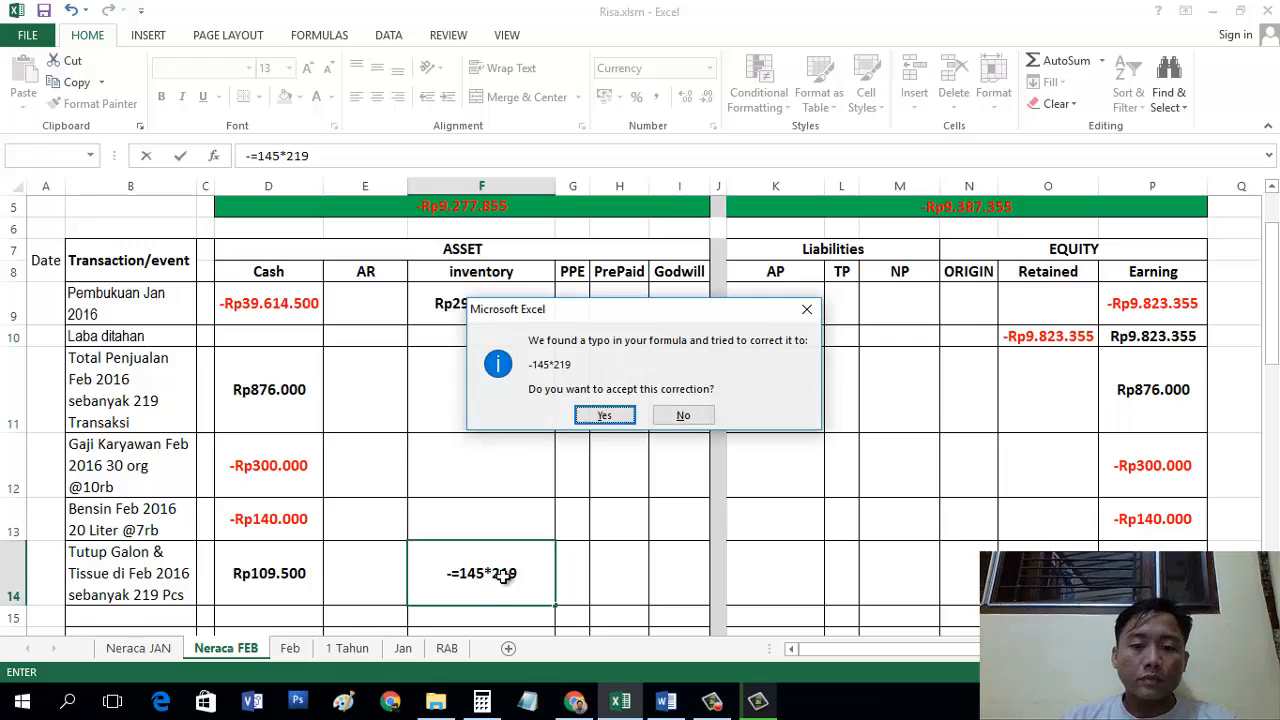
key(Return)
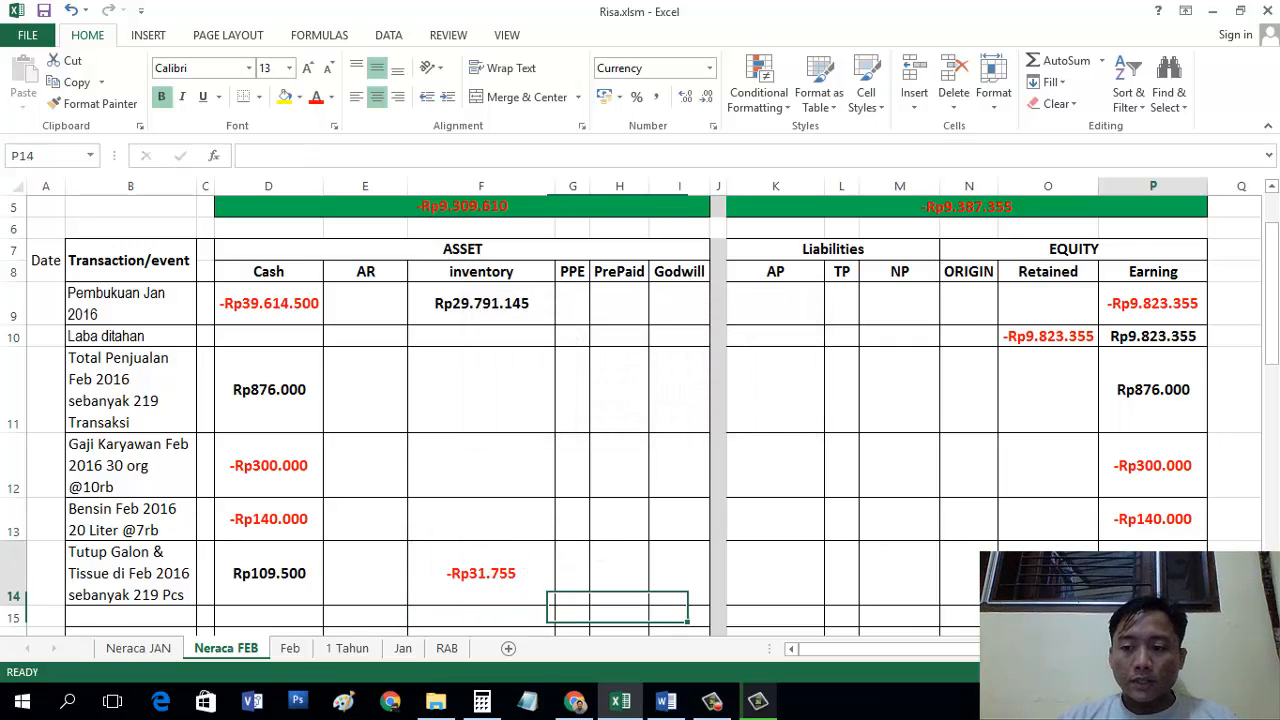
Step: Calculate the Earning for the Tutup Galon & Tissue row in P14 with the formula =D14+F14
click(1131, 550)
text(=)
click(266, 570)
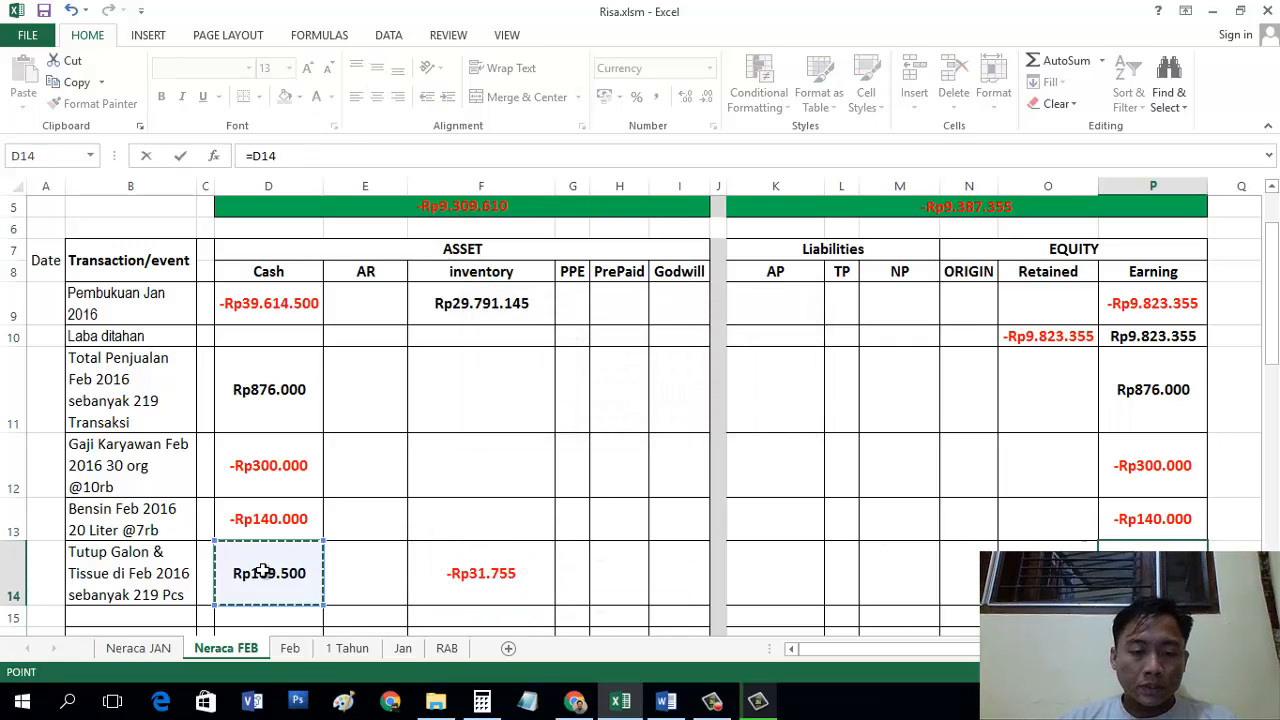
text(+)
click(470, 573)
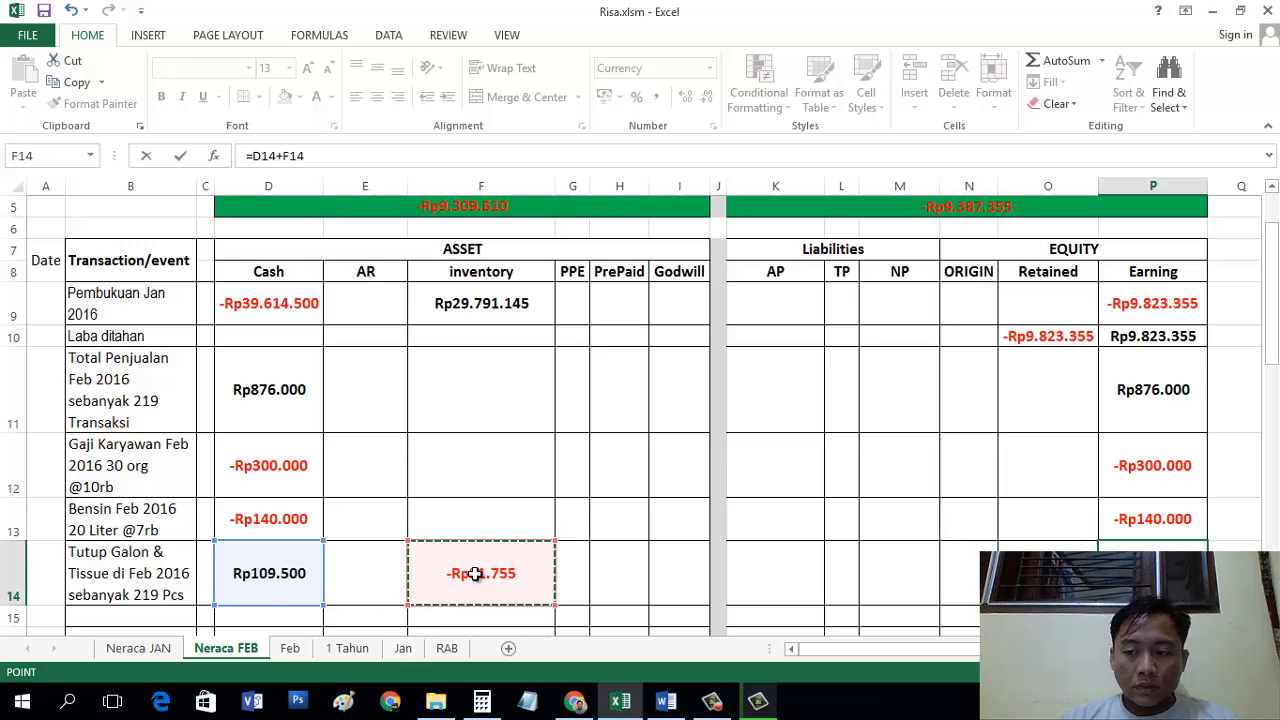
key(Return)
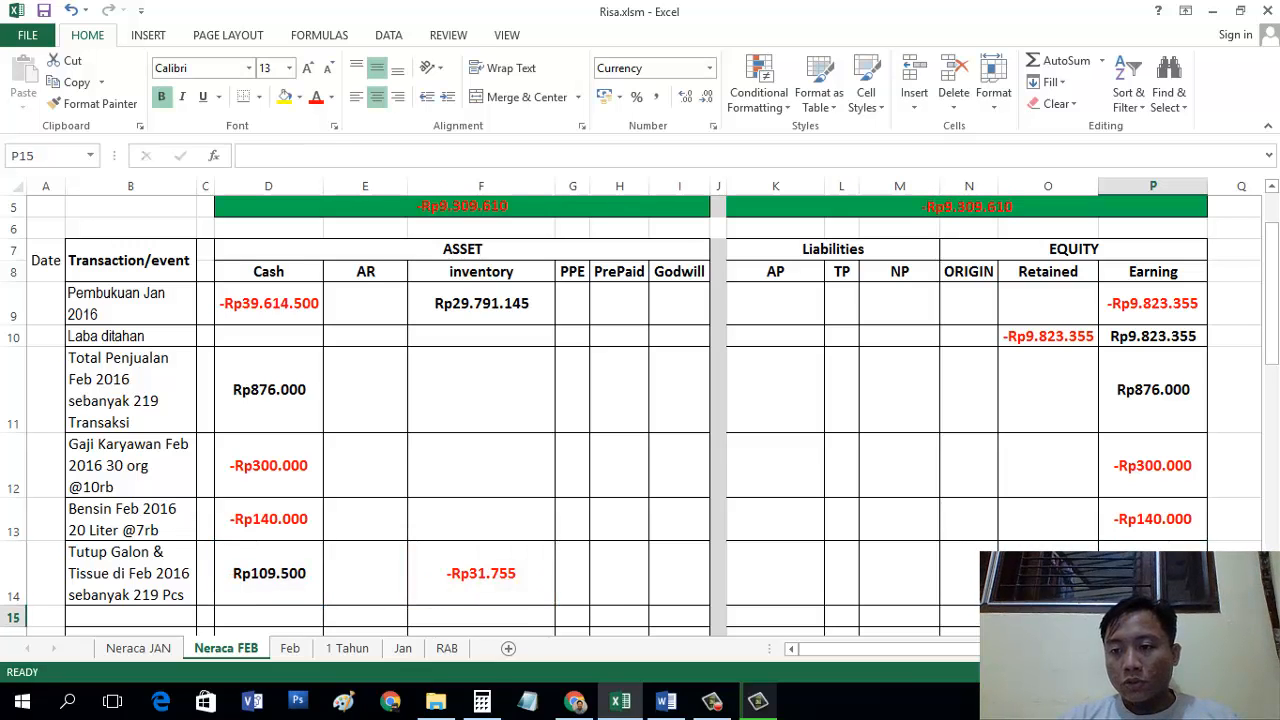
key(Up)
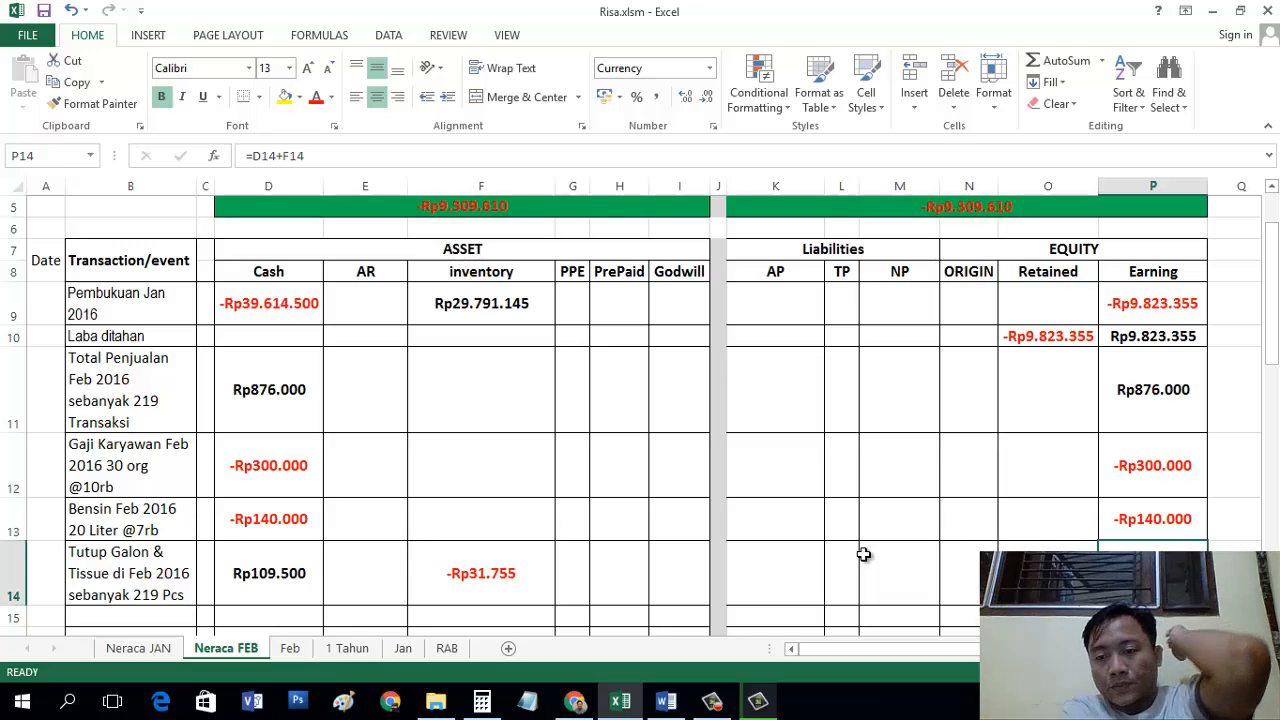
scroll(865, 554, up, 2)
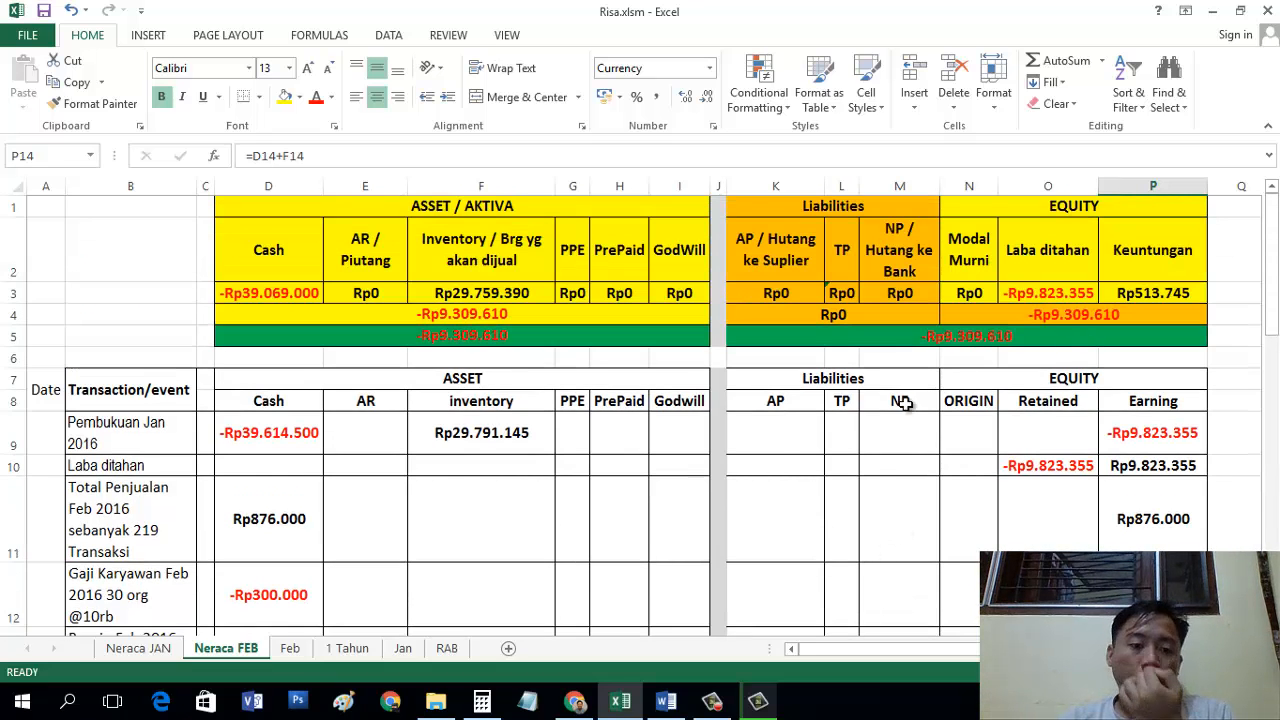
scroll(775, 443, down, 1)
scroll(775, 443, up, 1)
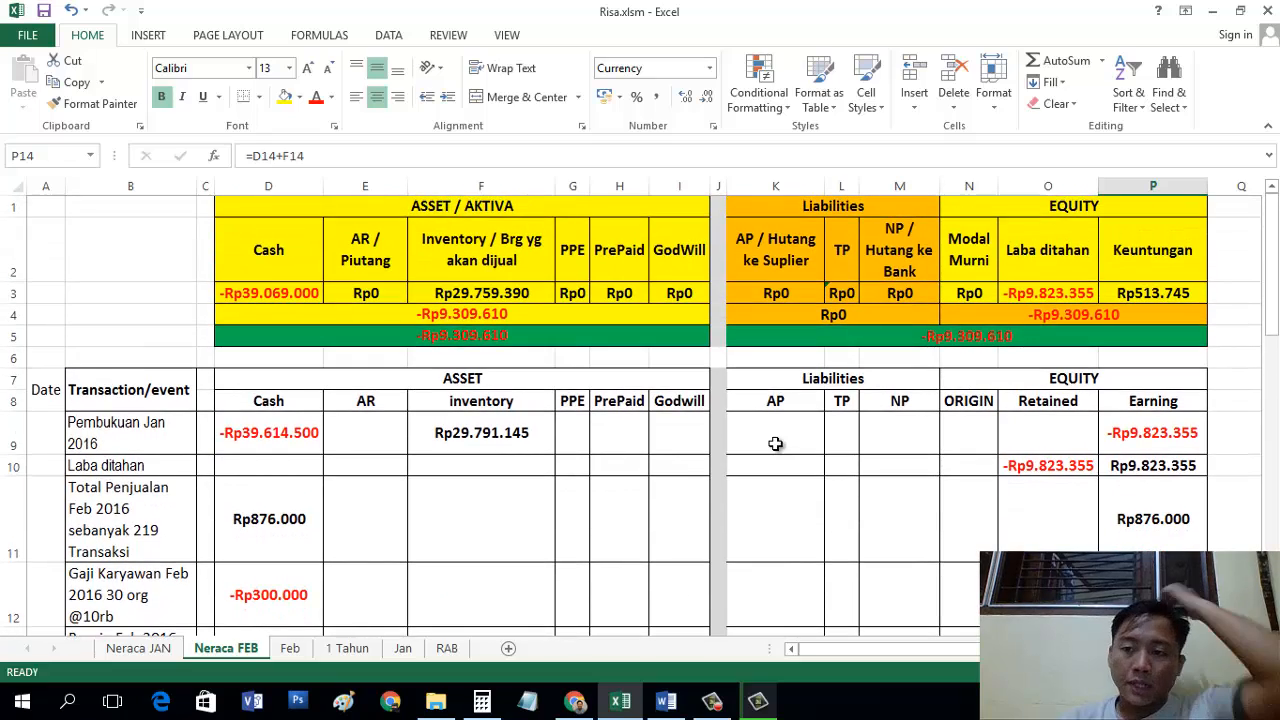
scroll(775, 443, down, 3)
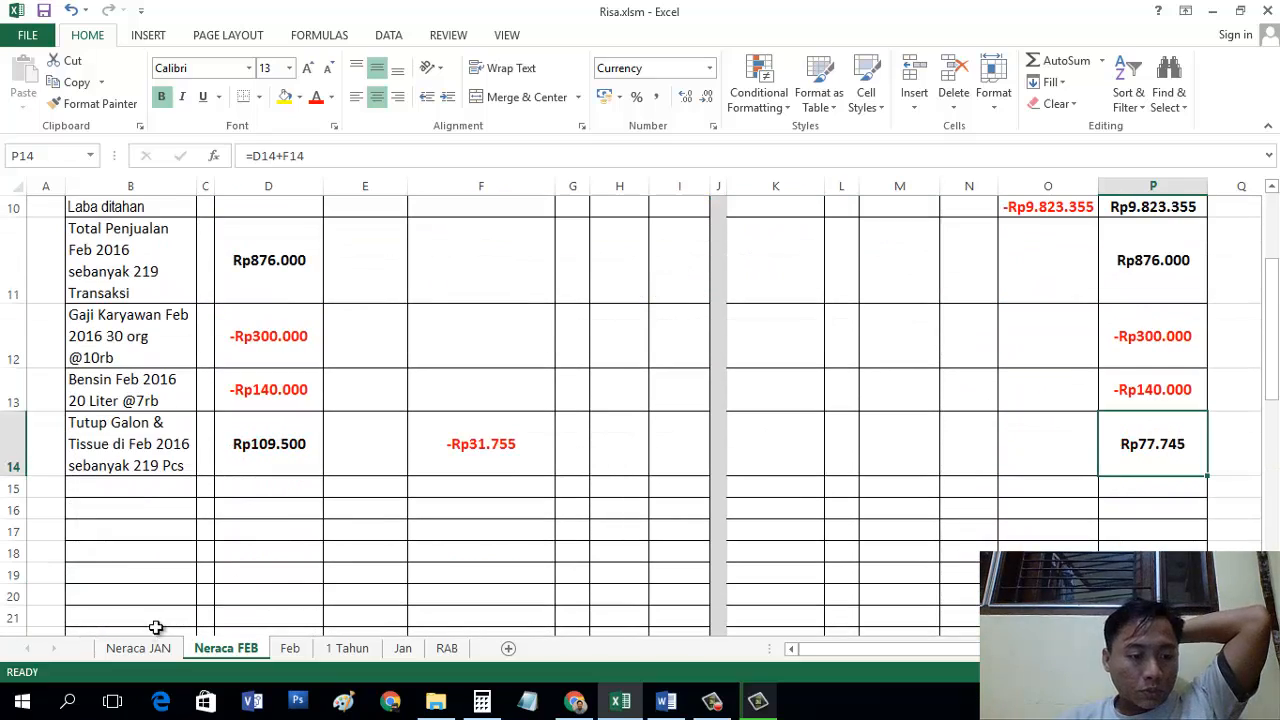
Step: Check the entries in Neraca FEB against the Feb sheet's transactions and compare the asset total with the liabilities and equity total
click(140, 648)
click(210, 648)
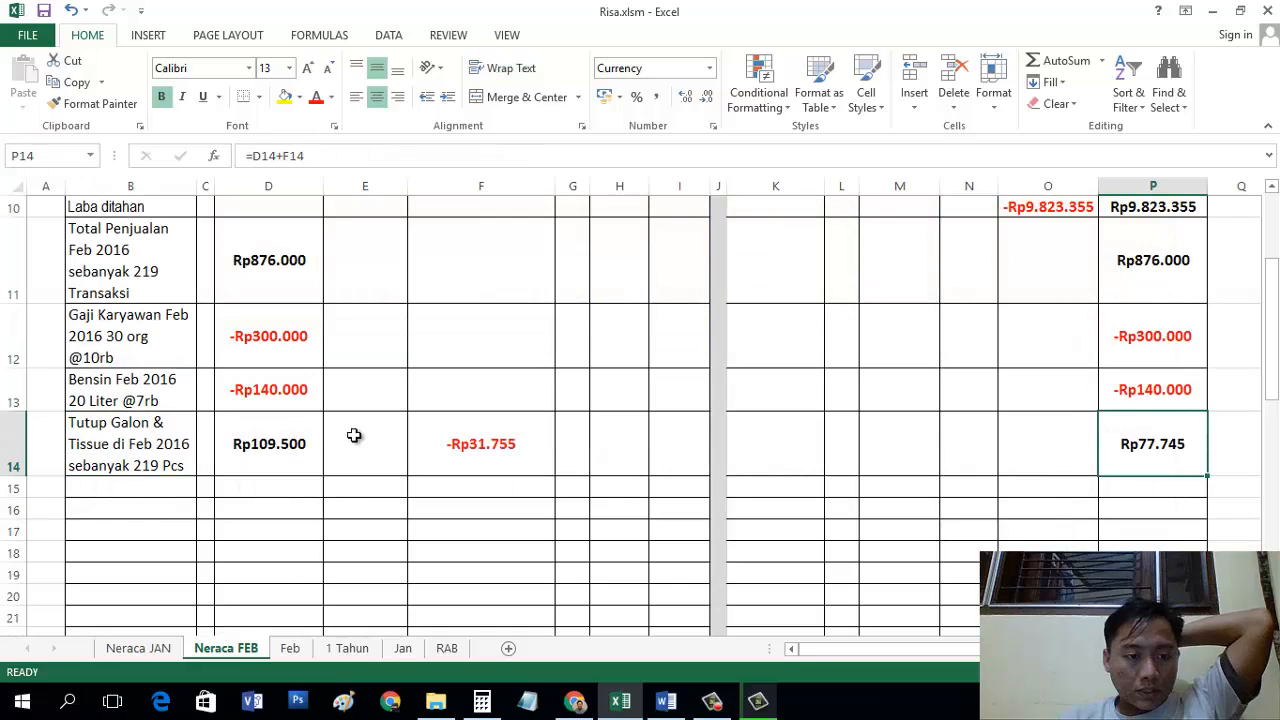
click(292, 648)
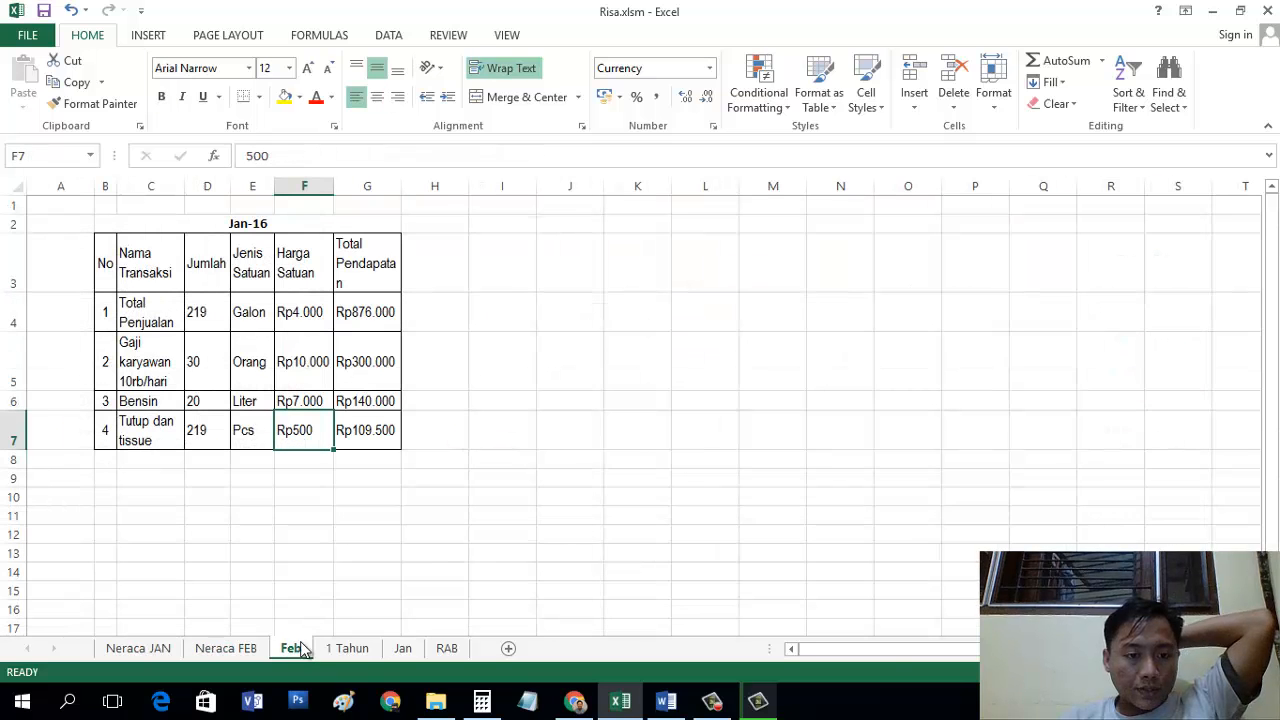
click(213, 650)
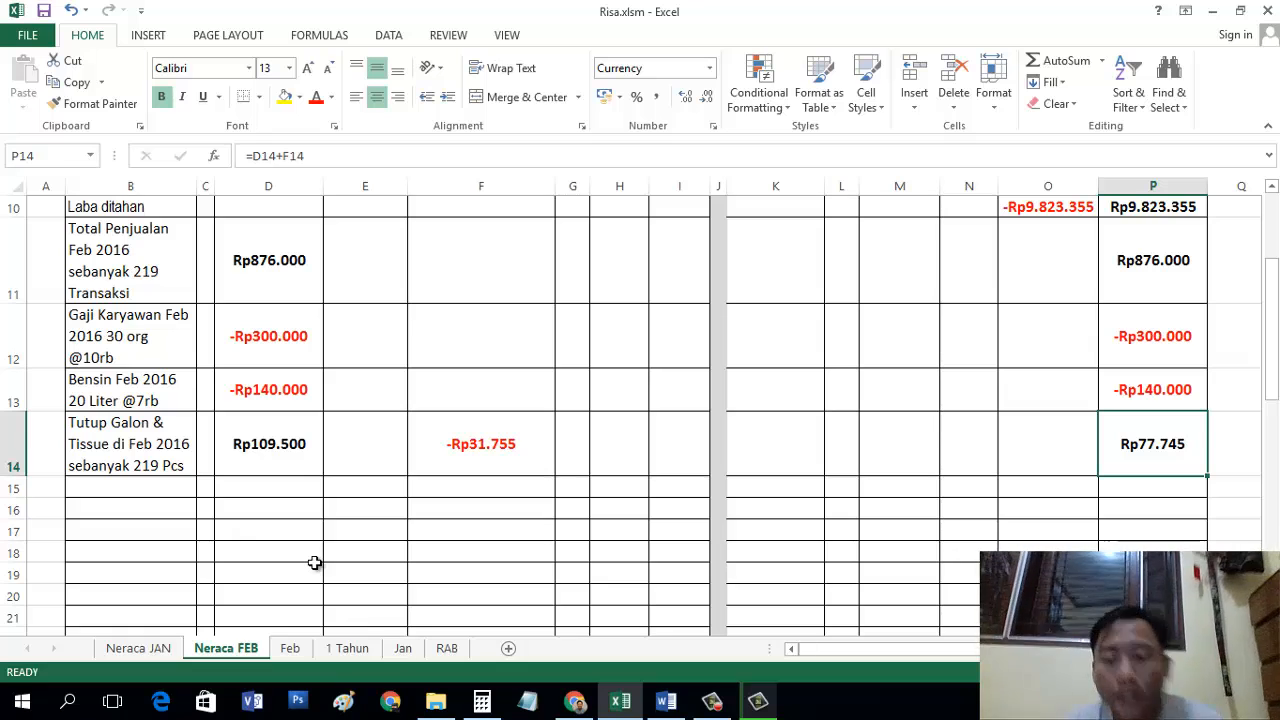
scroll(314, 561, up, 1)
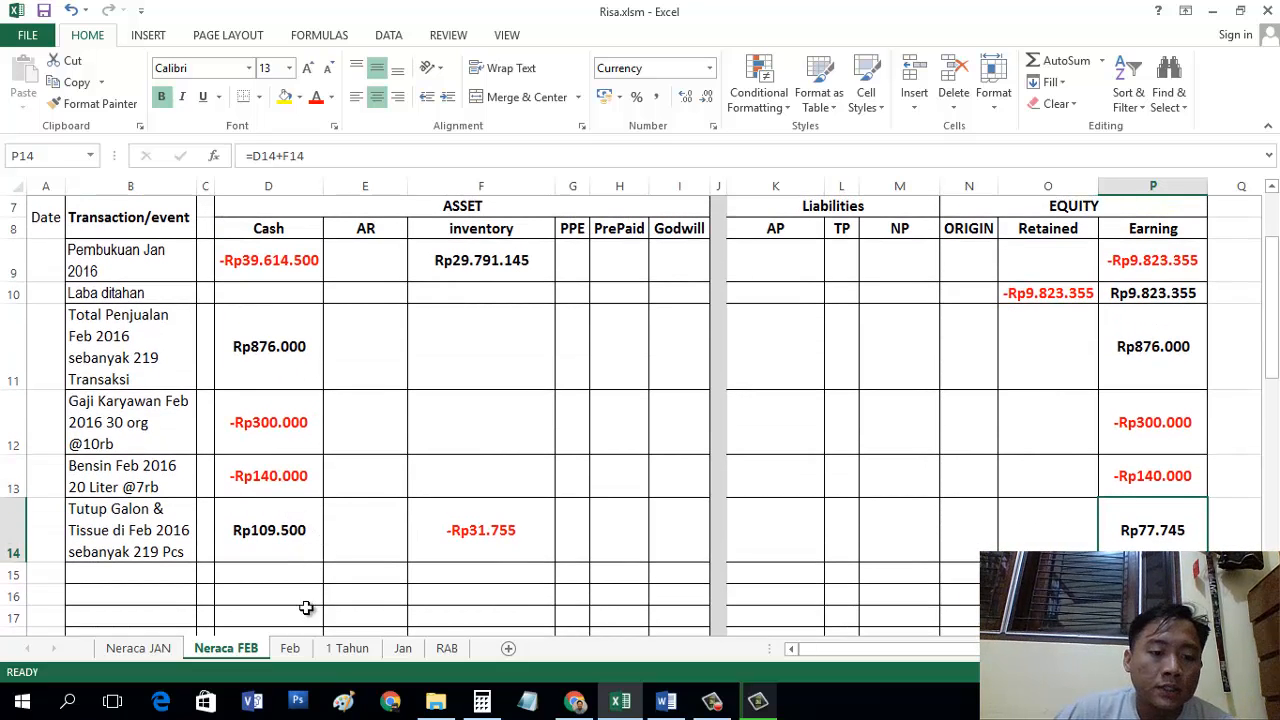
scroll(500, 365, up, 2)
scroll(471, 380, down, 1)
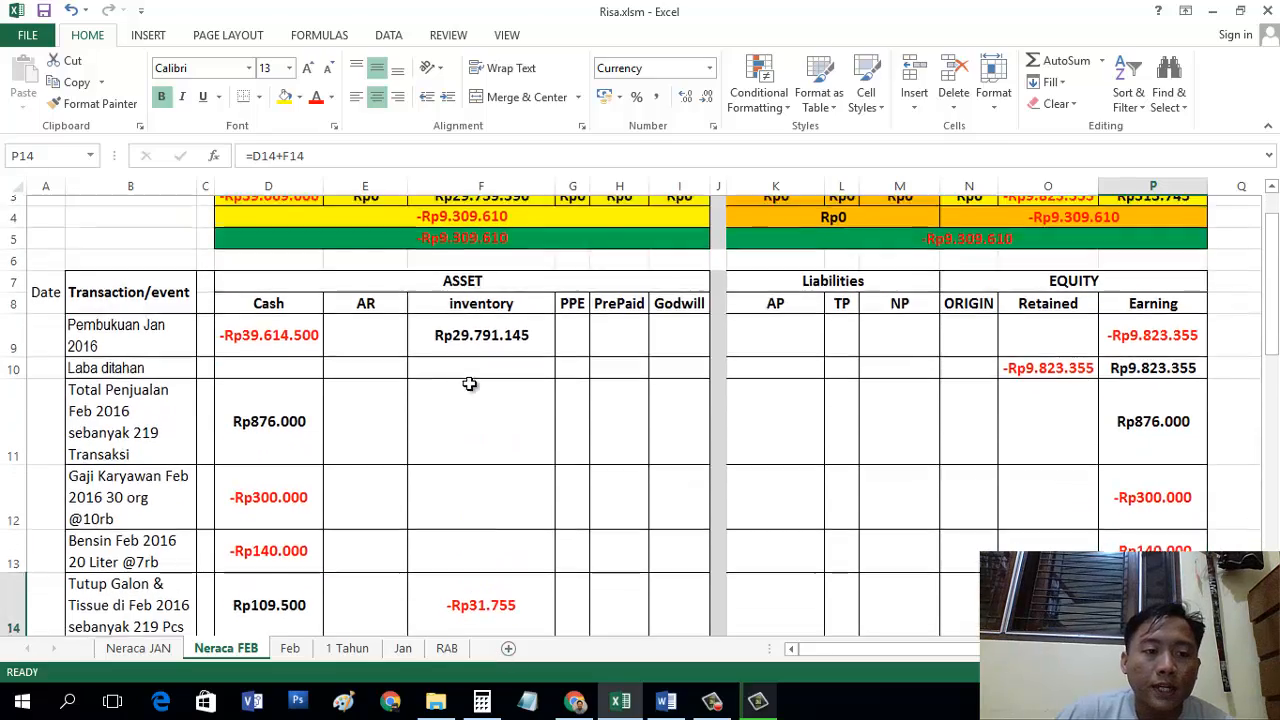
scroll(409, 400, up, 1)
click(143, 425)
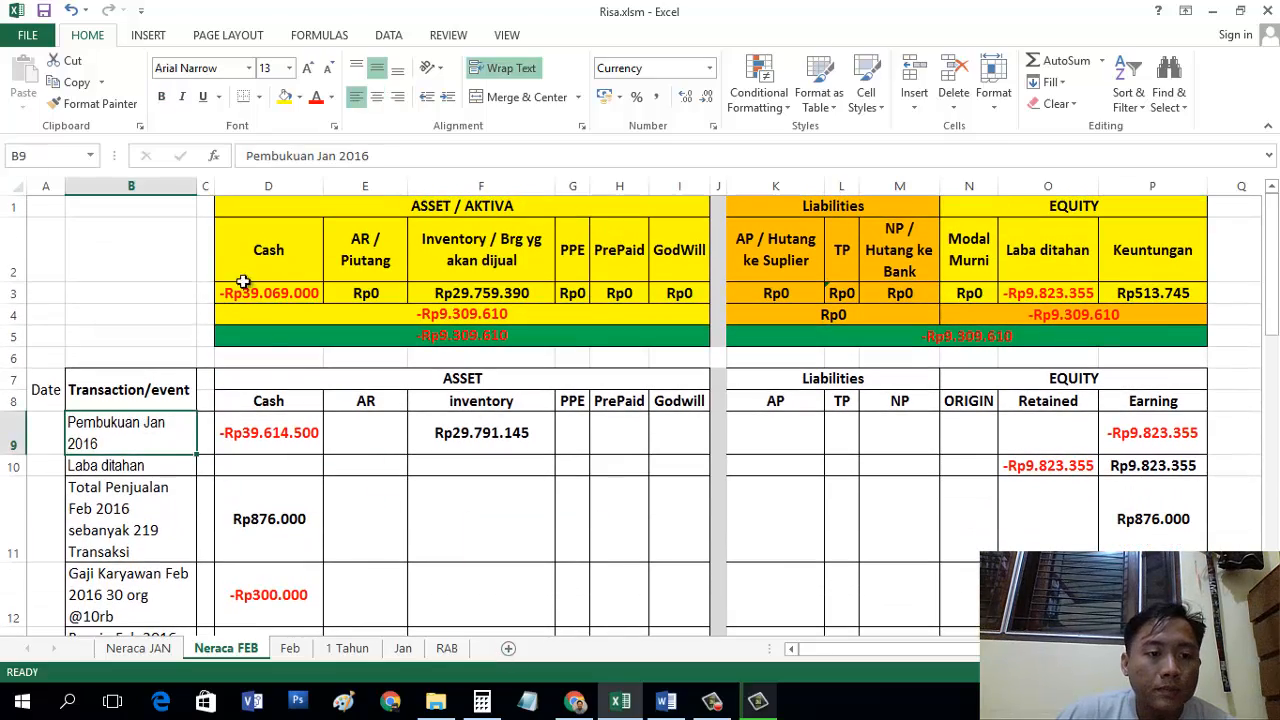
scroll(303, 371, down, 1)
scroll(330, 372, up, 1)
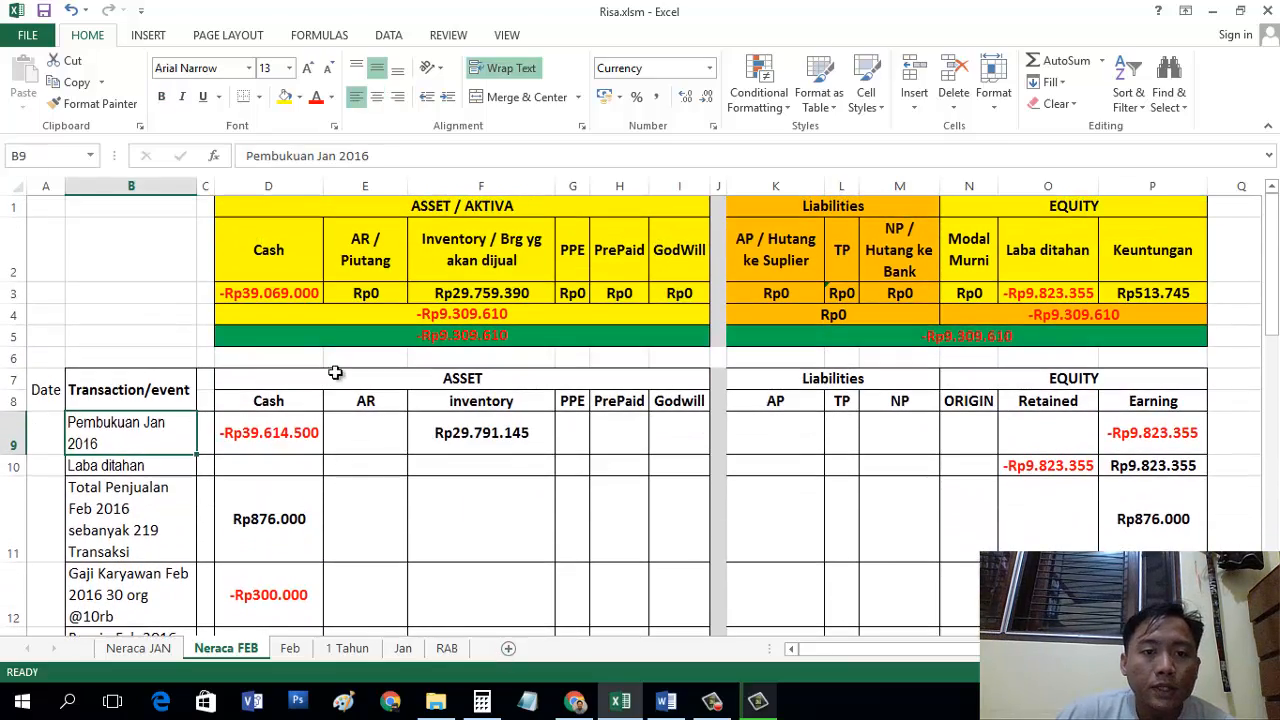
Step: Add a new worksheet after Neraca FEB and name it "Neraca Maret"
click(508, 648)
double_click(303, 649)
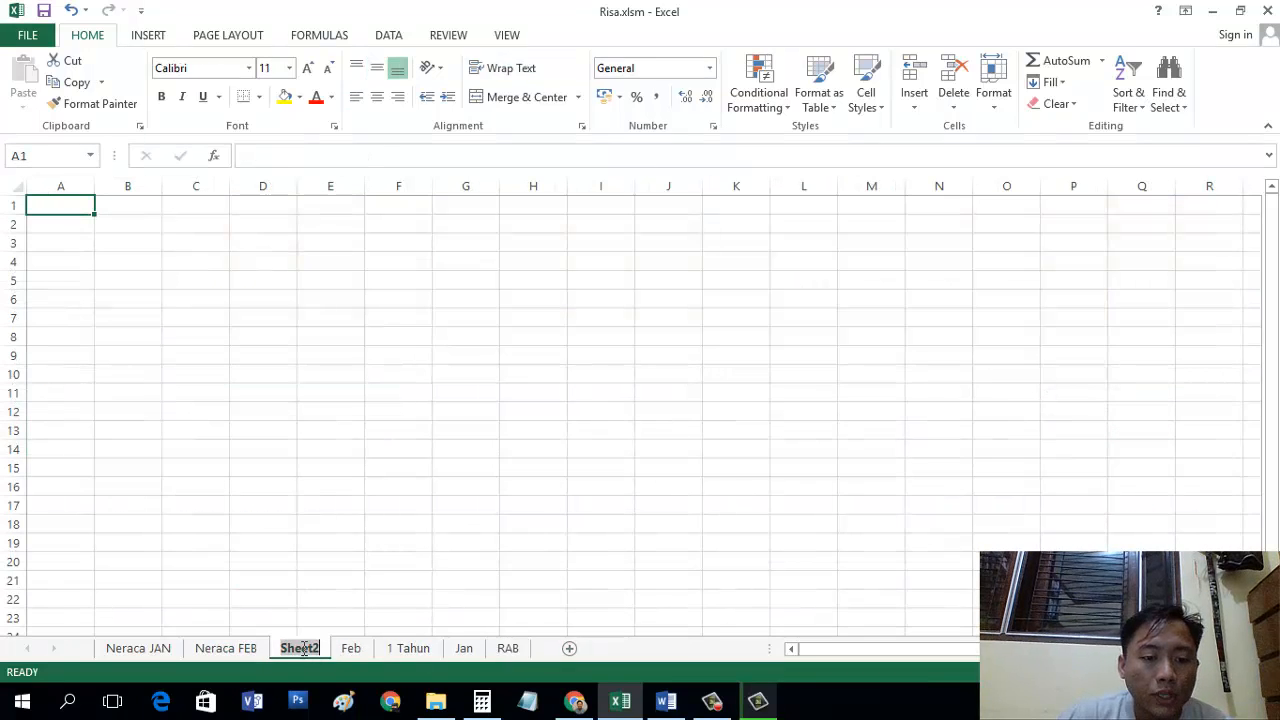
text(Ner)
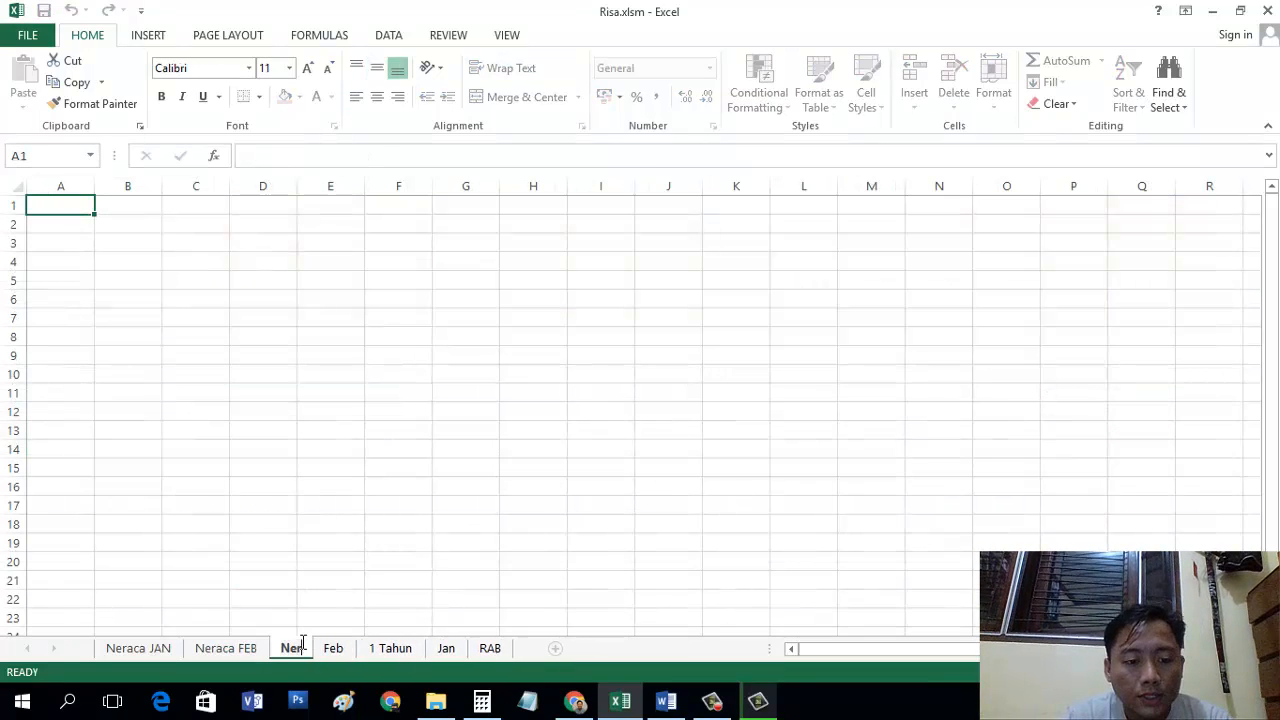
text(aca Maret)
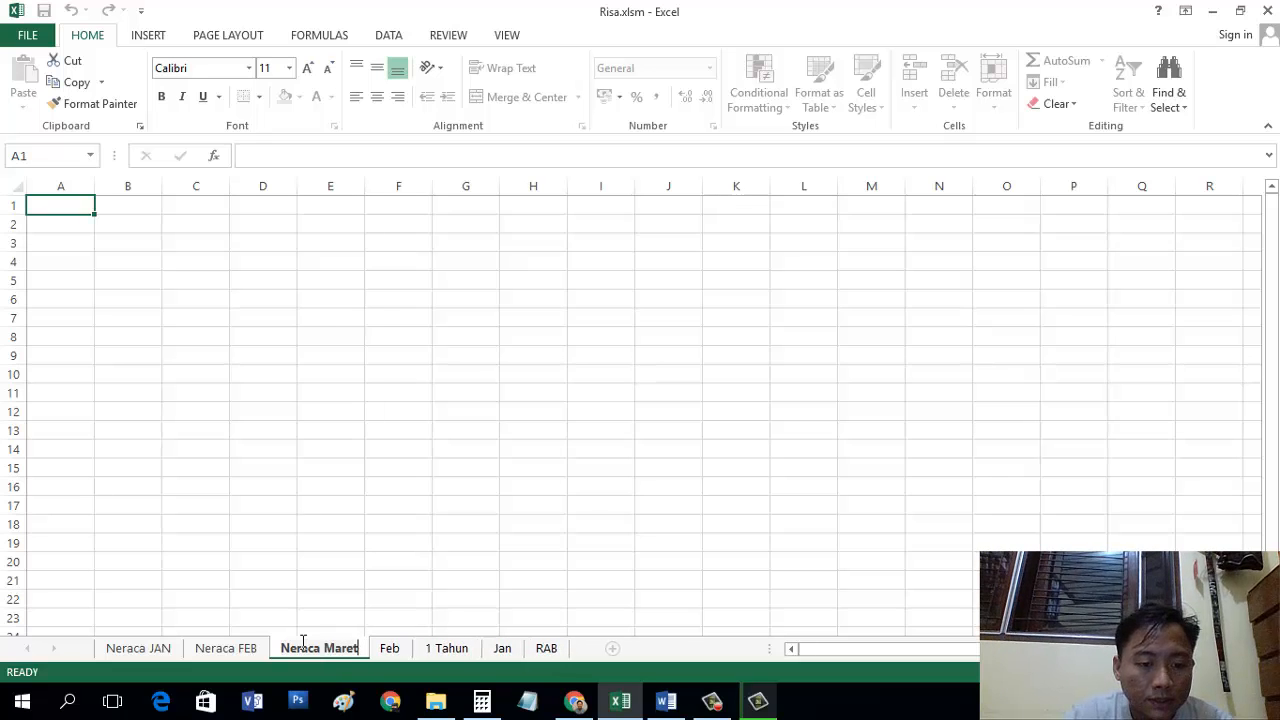
key(Return)
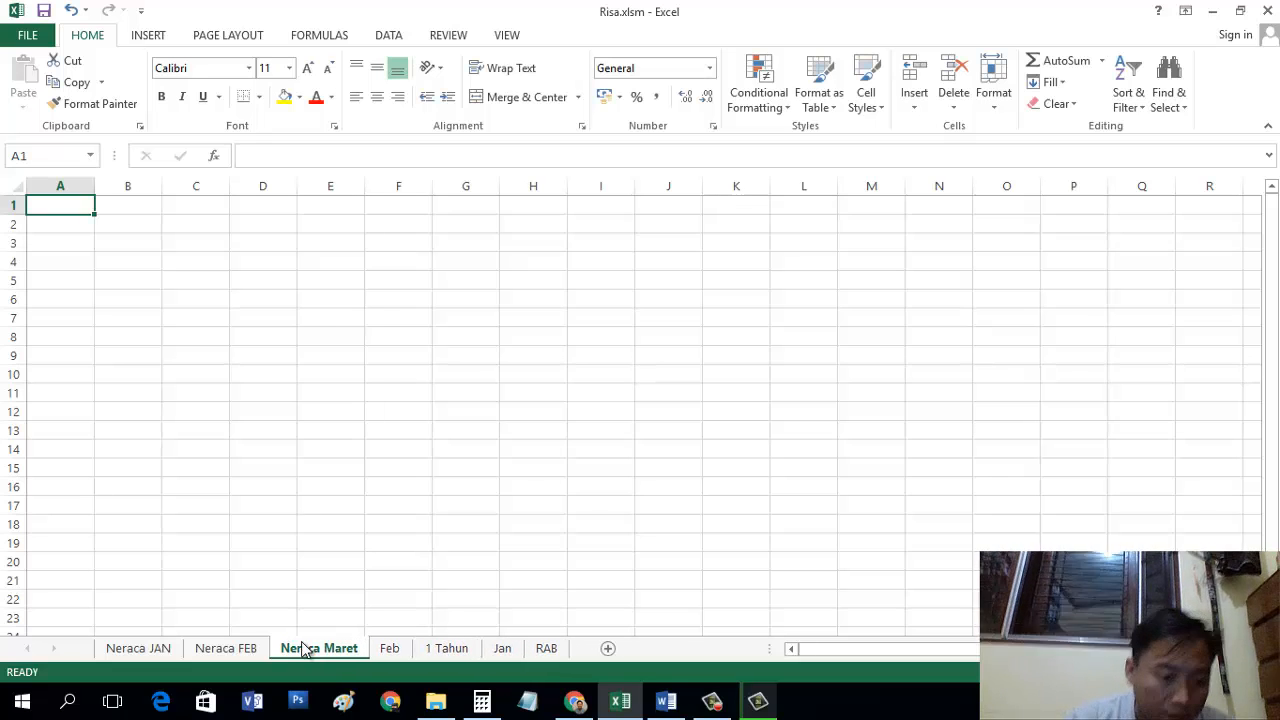
click(768, 698)
click(726, 704)
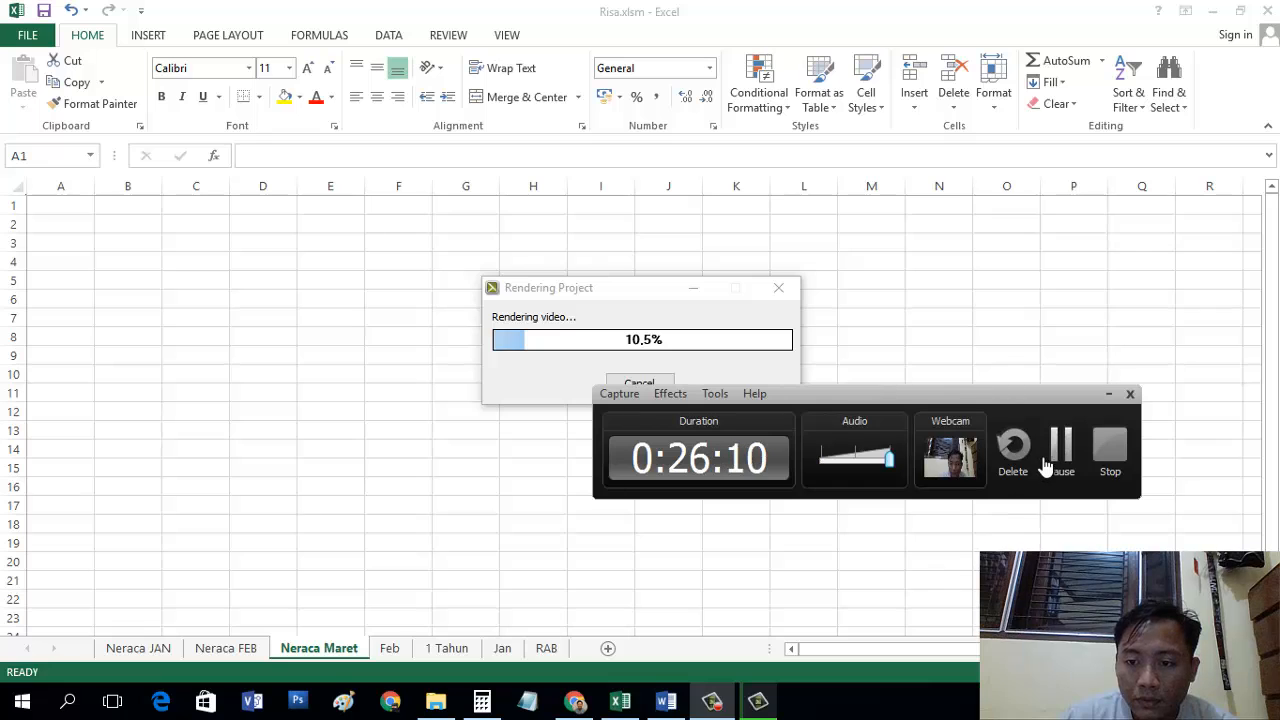
click(1108, 448)
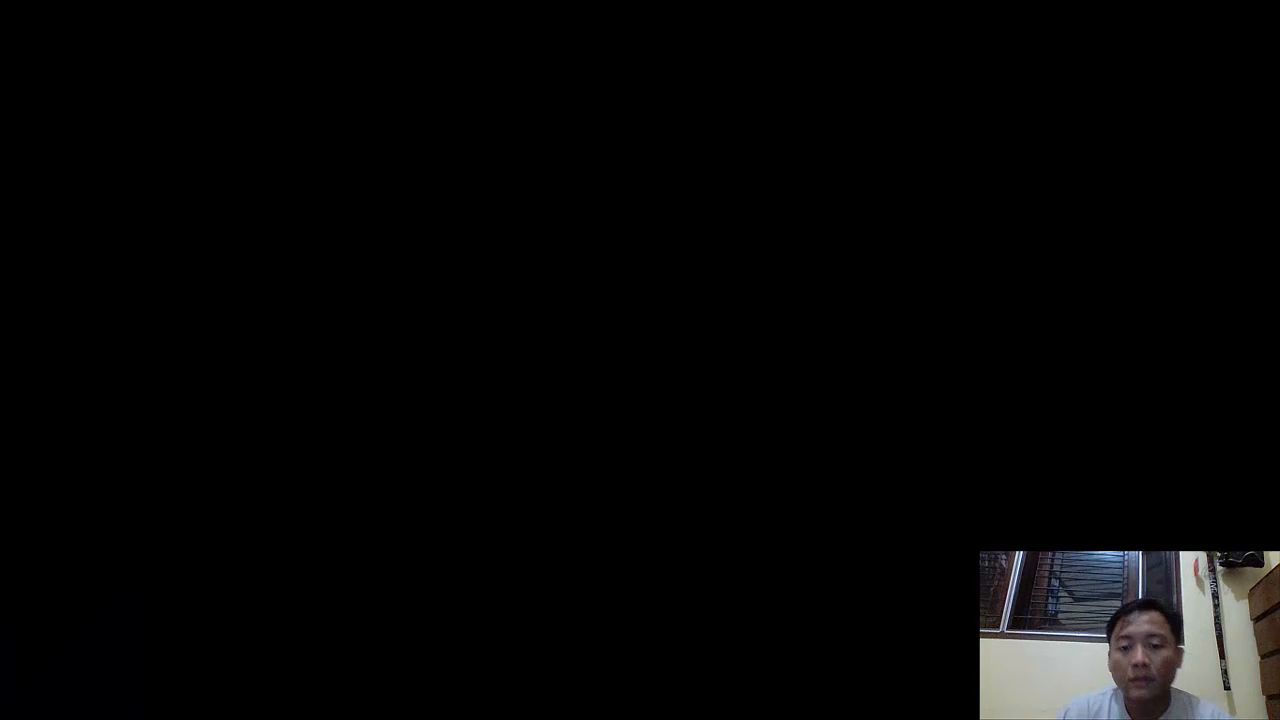